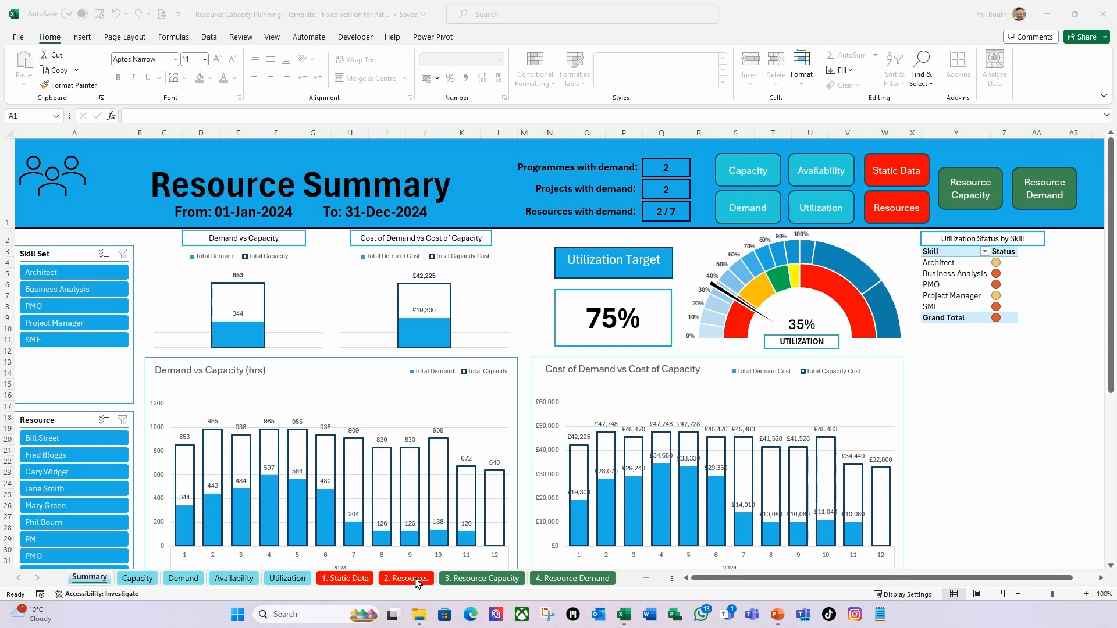
# Step: Review the finished template's resource list and its capacity sheet, including working patterns and the planned and unplanned leave table
pyautogui.click(417, 584)
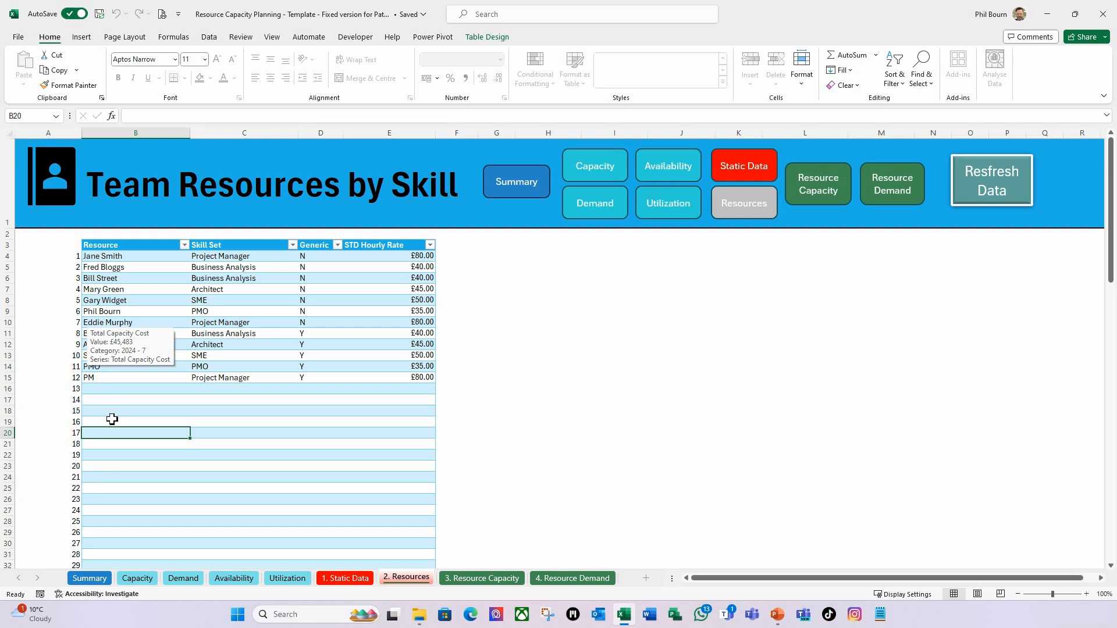
pyautogui.click(132, 391)
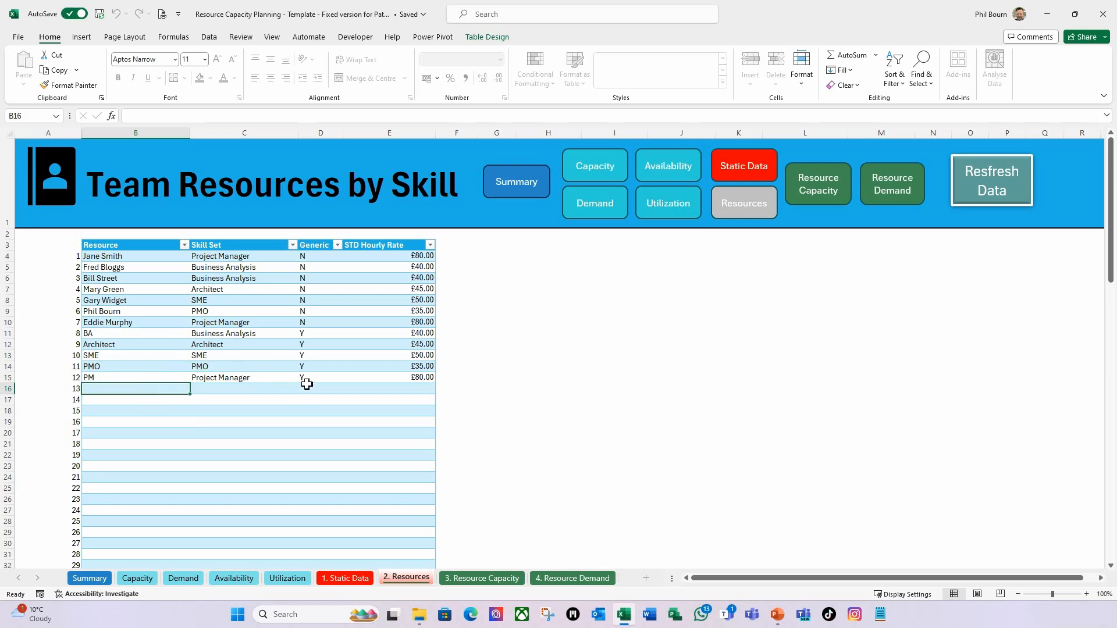
pyautogui.click(473, 578)
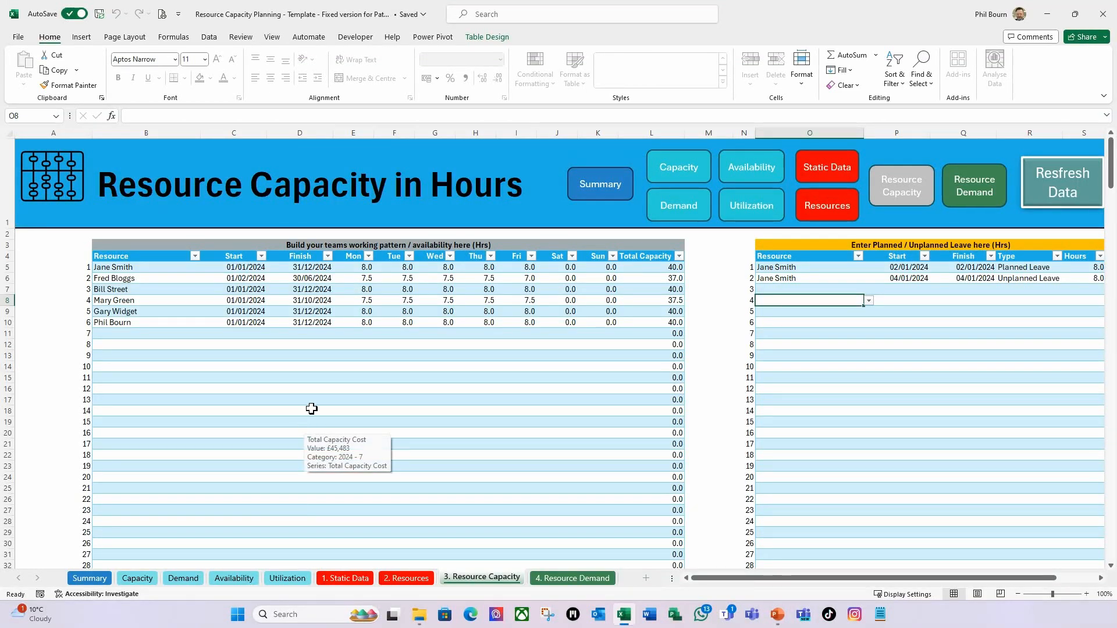
pyautogui.click(300, 323)
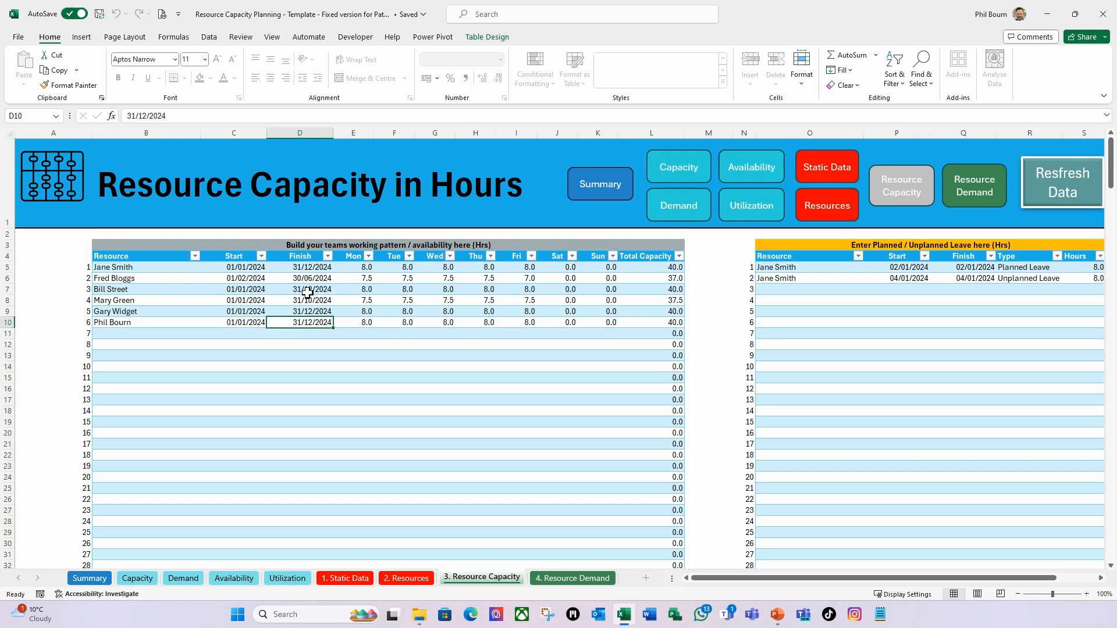
pyautogui.moveTo(747, 579); pyautogui.dragTo(766, 581)
pyautogui.click(750, 278)
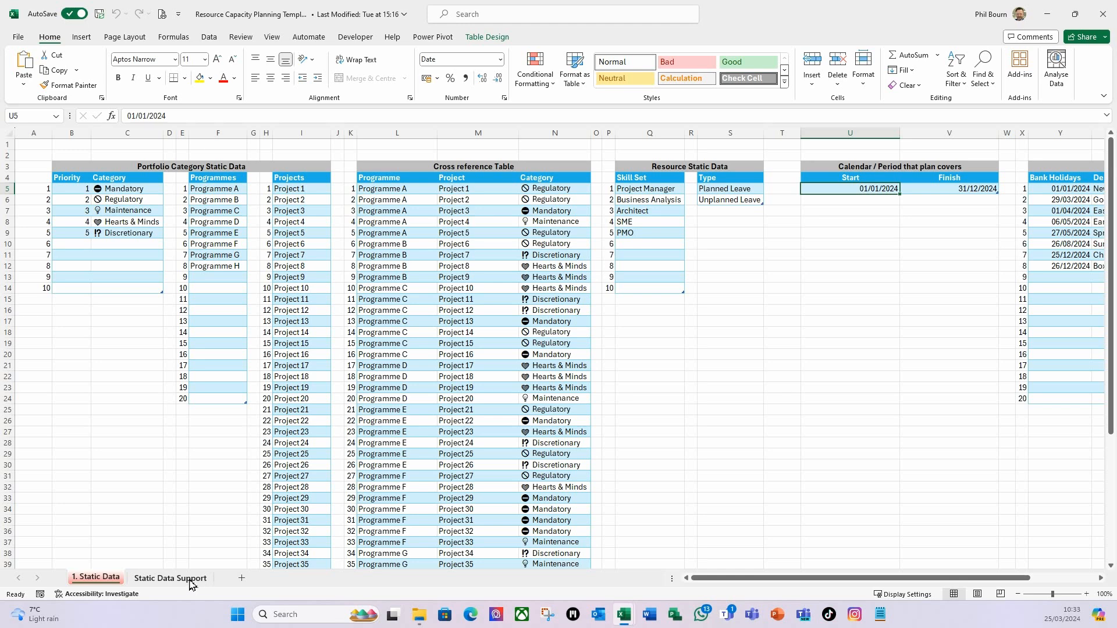
# Step: Hide the Static Data Support worksheet
pyautogui.rightClick(180, 584)
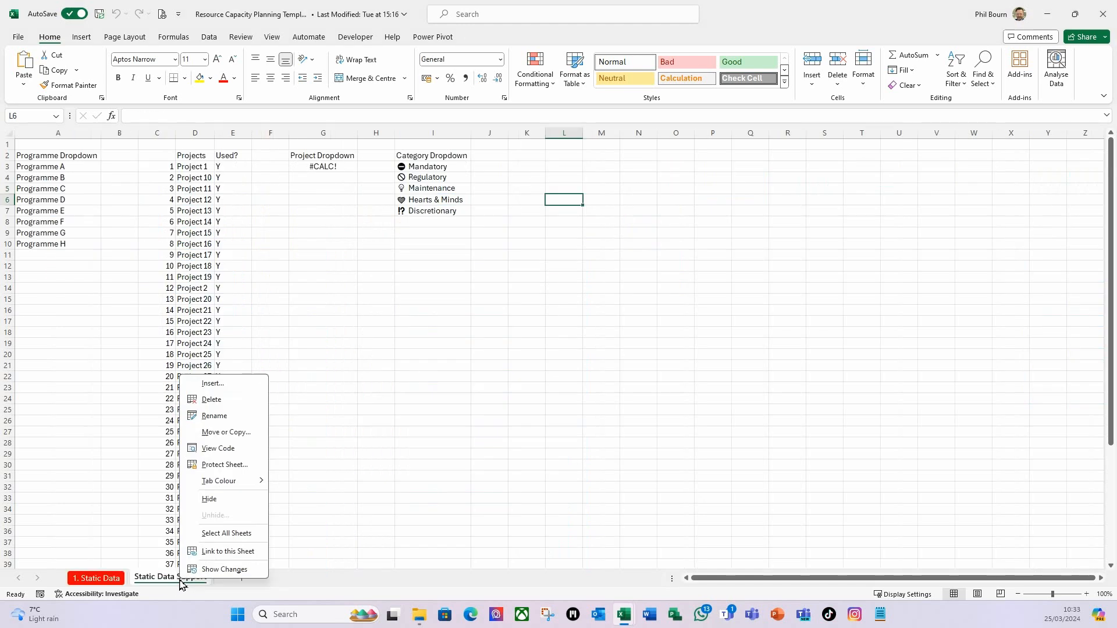
pyautogui.click(224, 500)
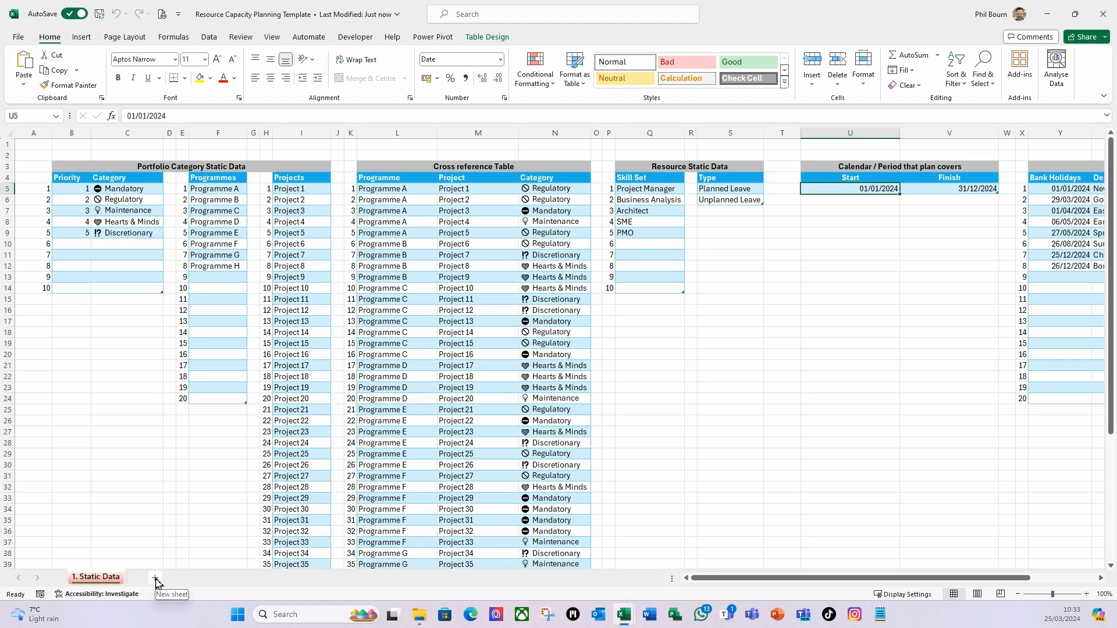
# Step: Add a new worksheet after 1. Static Data and name it "2. Resources"
pyautogui.click(156, 579)
pyautogui.rightClick(157, 581)
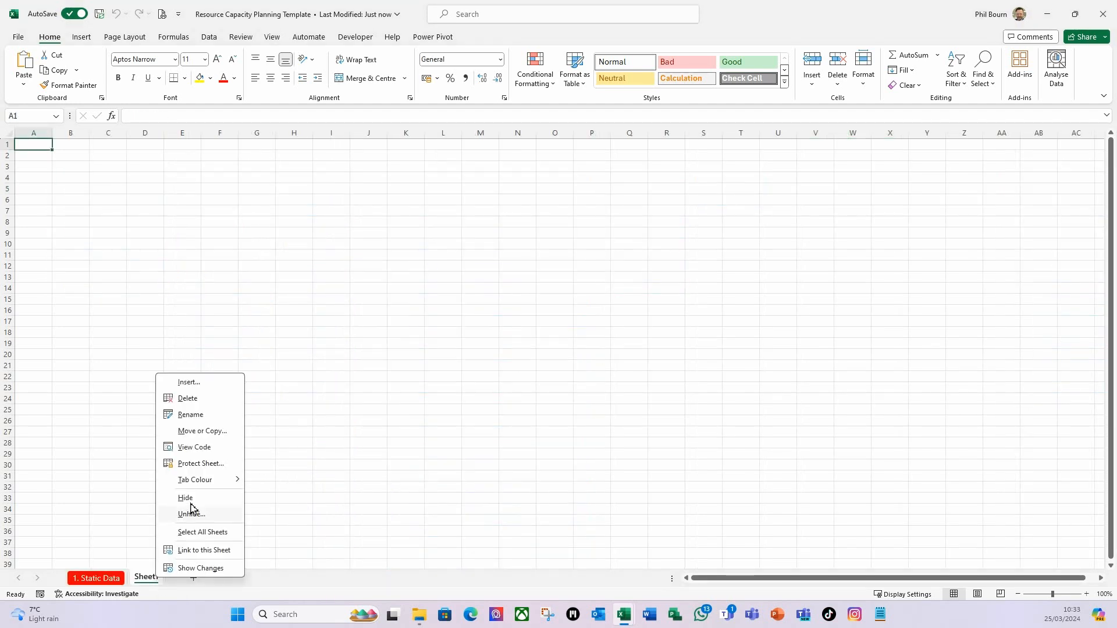
pyautogui.click(203, 416)
pyautogui.write('Resourc')
pyautogui.press('BackSpace')
pyautogui.press('BackSpace')
pyautogui.press('BackSpace')
pyautogui.press('BackSpace')
pyautogui.press('BackSpace')
pyautogui.press('BackSpace')
pyautogui.press('BackSpace')
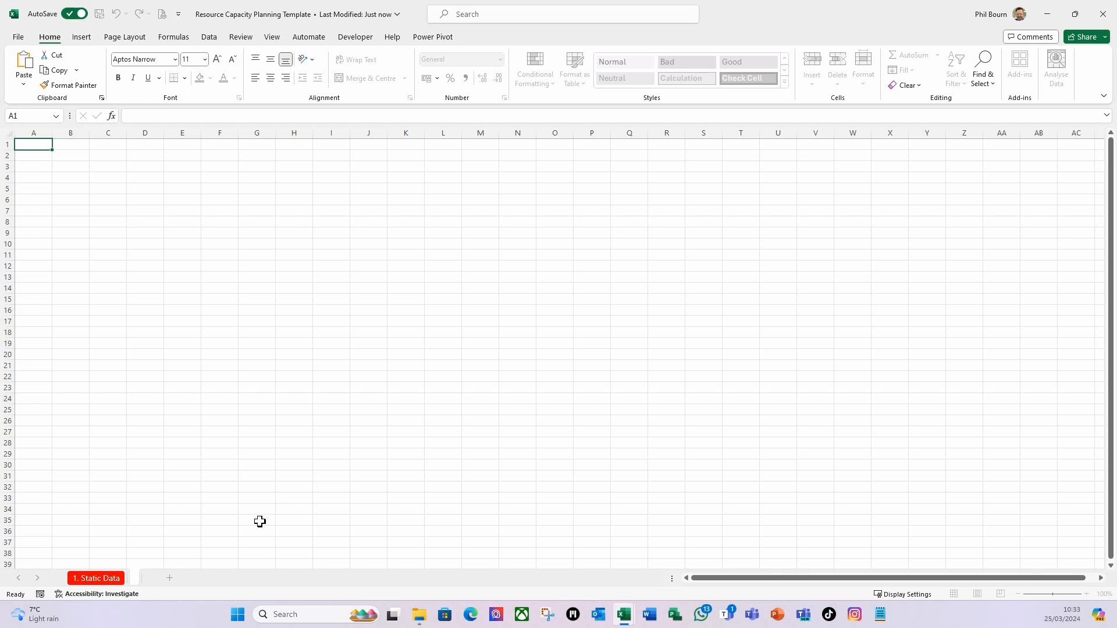
pyautogui.write('2. Resources')
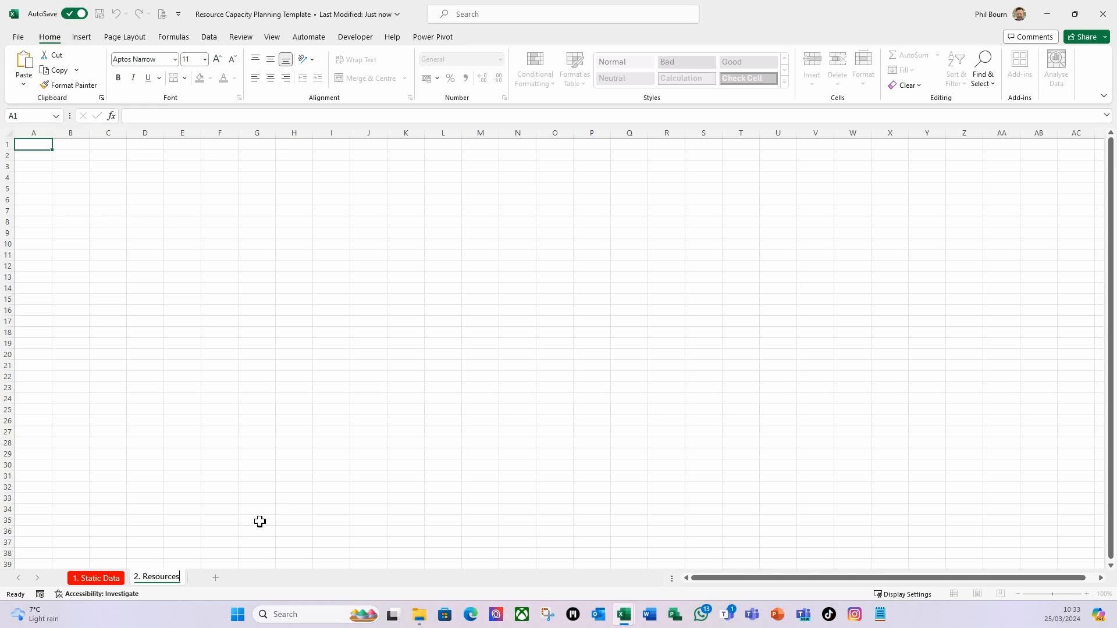
pyautogui.press('Return')
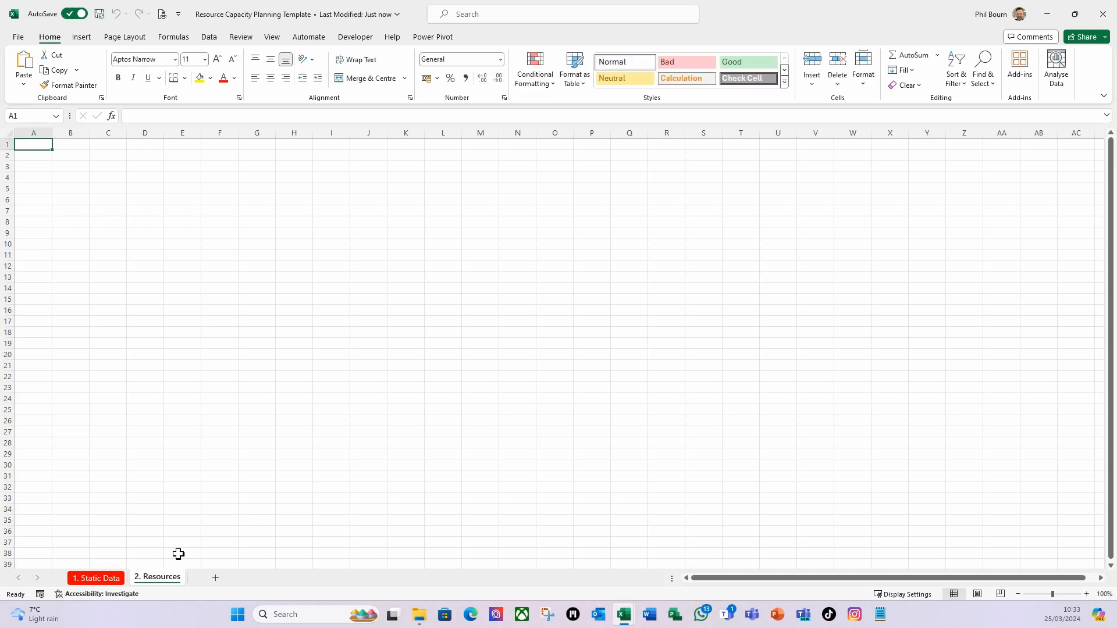
# Step: Colour the 2. Resources sheet tab standard red
pyautogui.rightClick(164, 584)
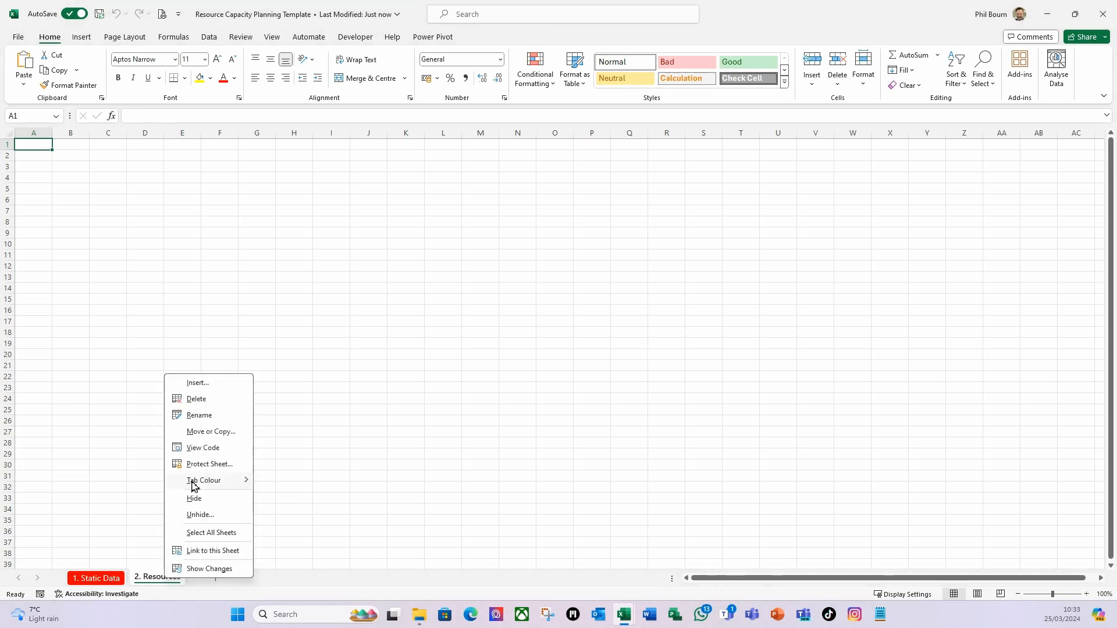
pyautogui.moveTo(198, 480)
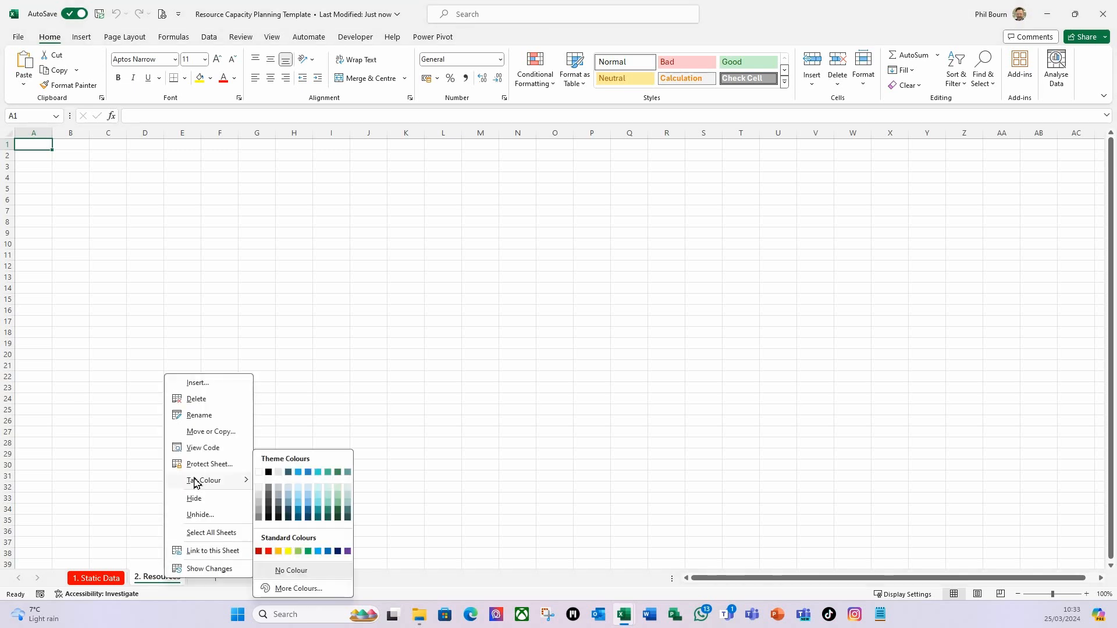
pyautogui.click(268, 551)
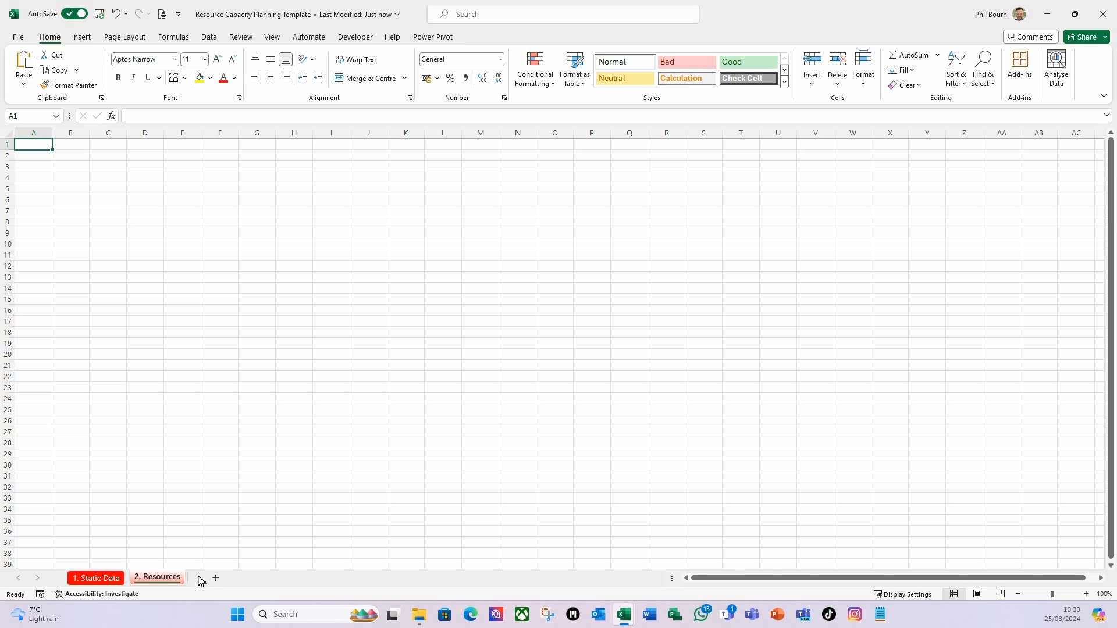
# Step: Enter the headers Resource, Skill Set, Generic and STD Hourly Rate in cells B3 to E3
pyautogui.click(142, 275)
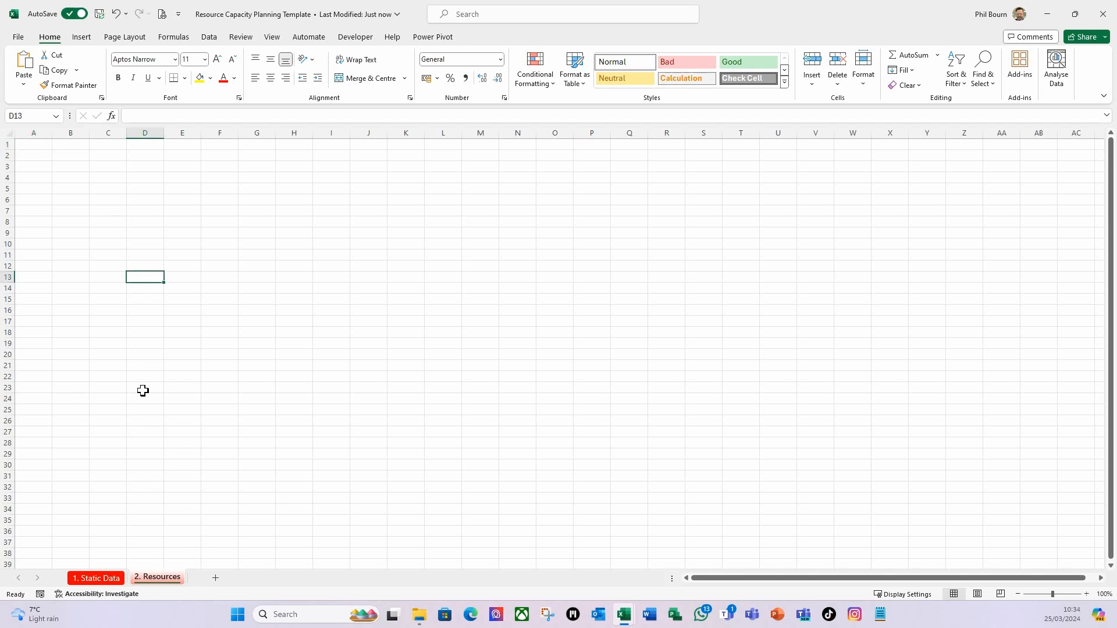
pyautogui.click(76, 166)
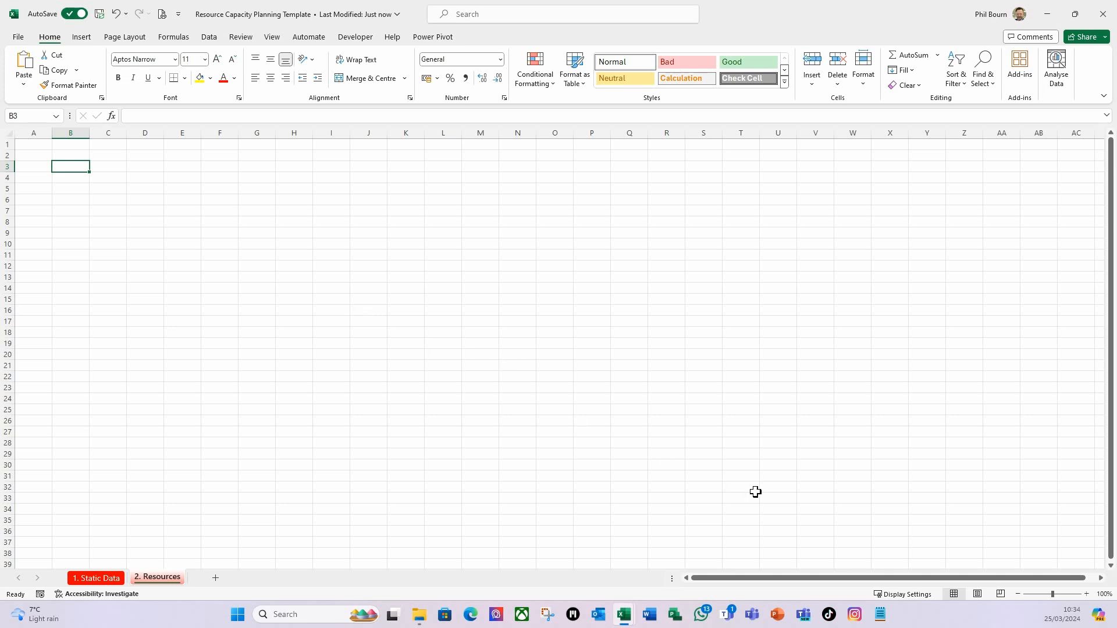
pyautogui.write('Resource')
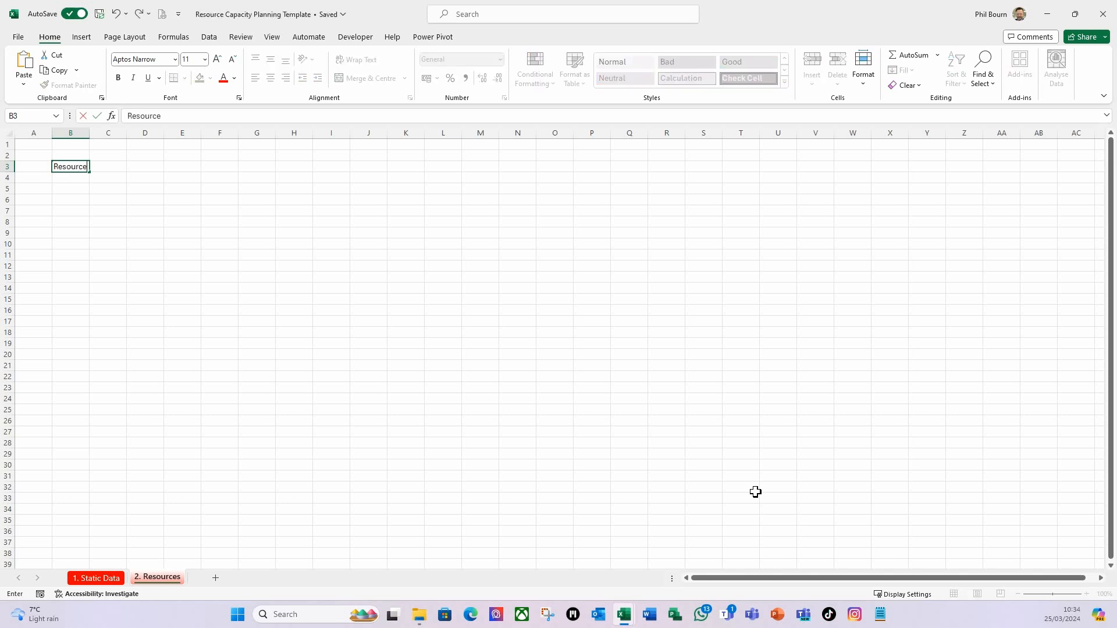
pyautogui.write('#')
pyautogui.press('BackSpace')
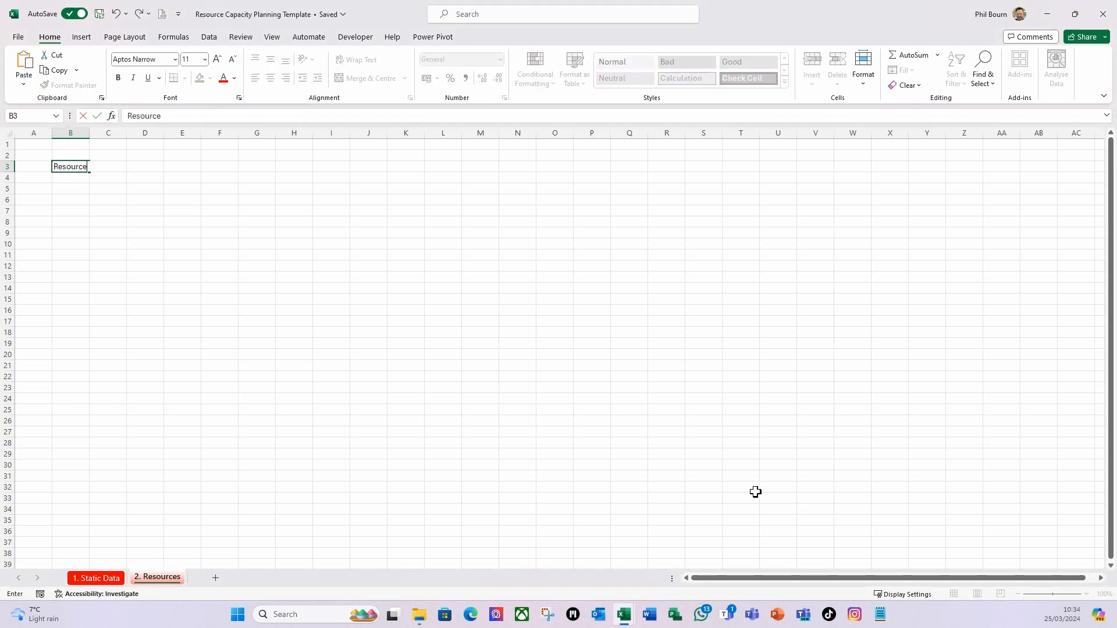
pyautogui.press('Tab')
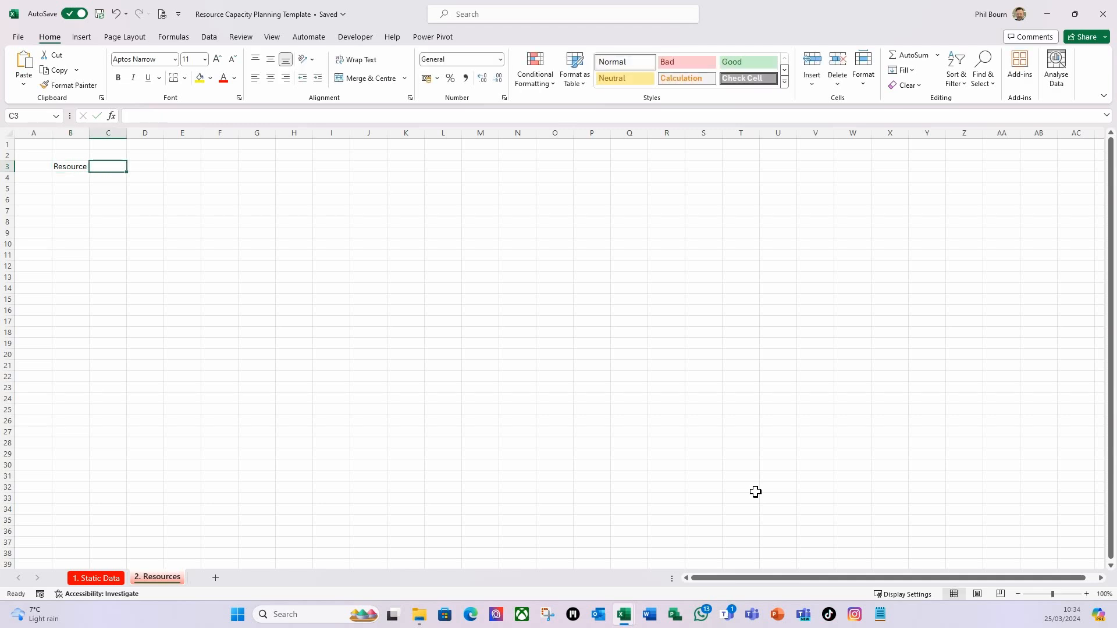
pyautogui.write('Skill Set')
pyautogui.press('Tab')
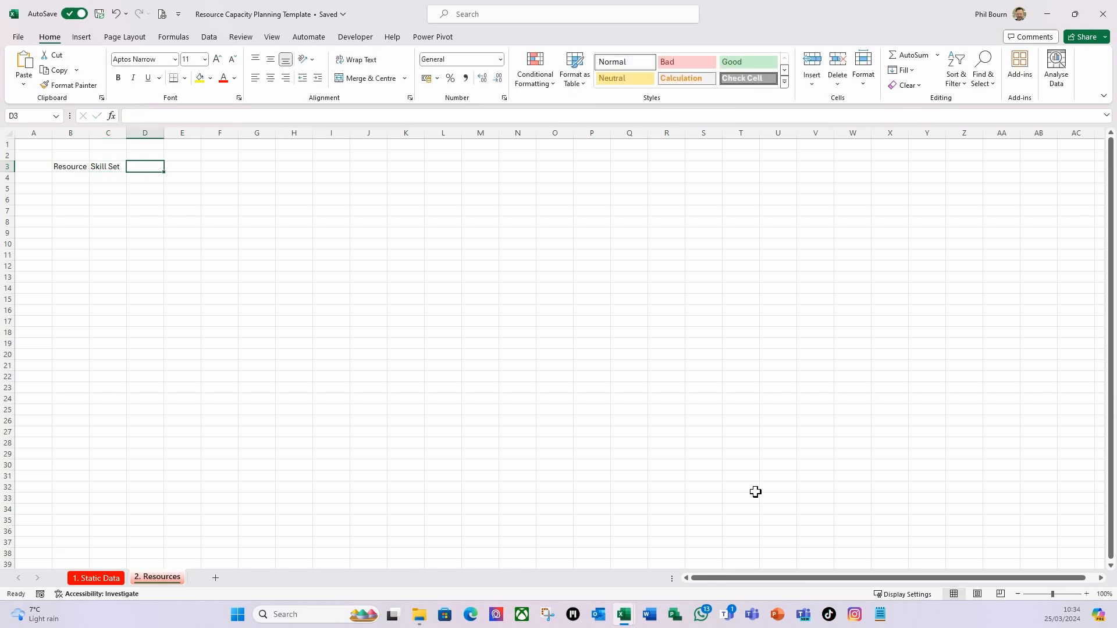
pyautogui.write('Generic')
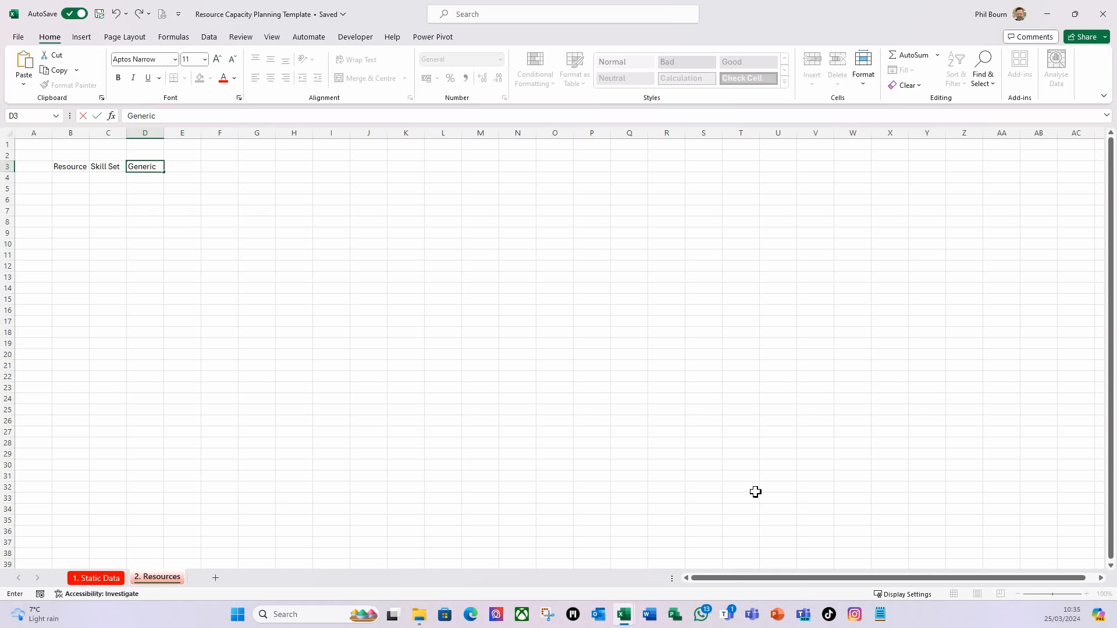
pyautogui.press('Tab')
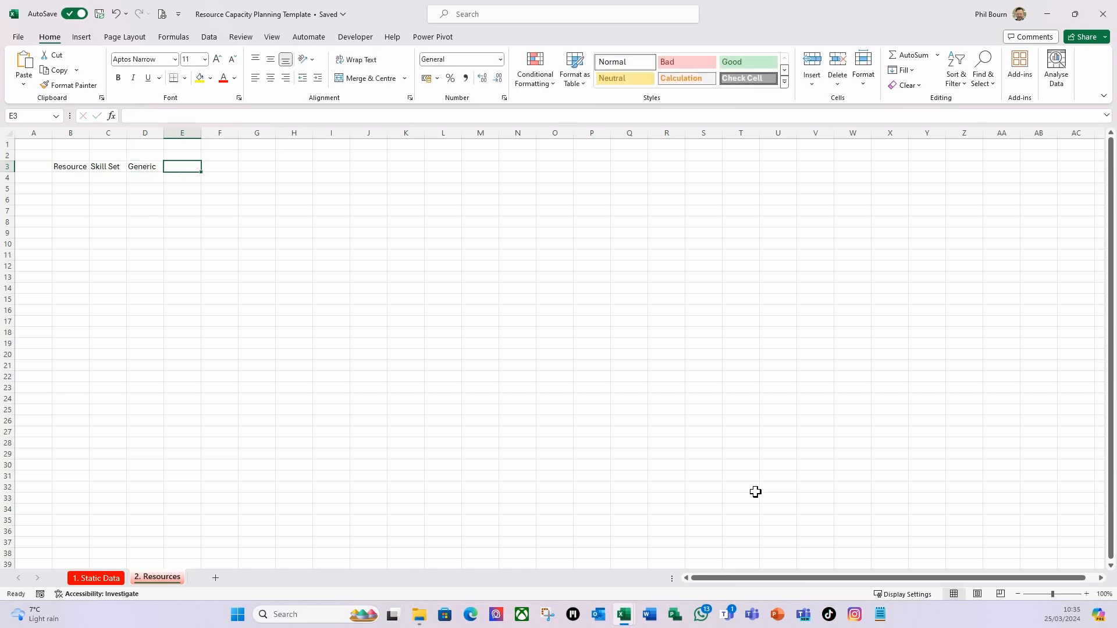
pyautogui.write('S')
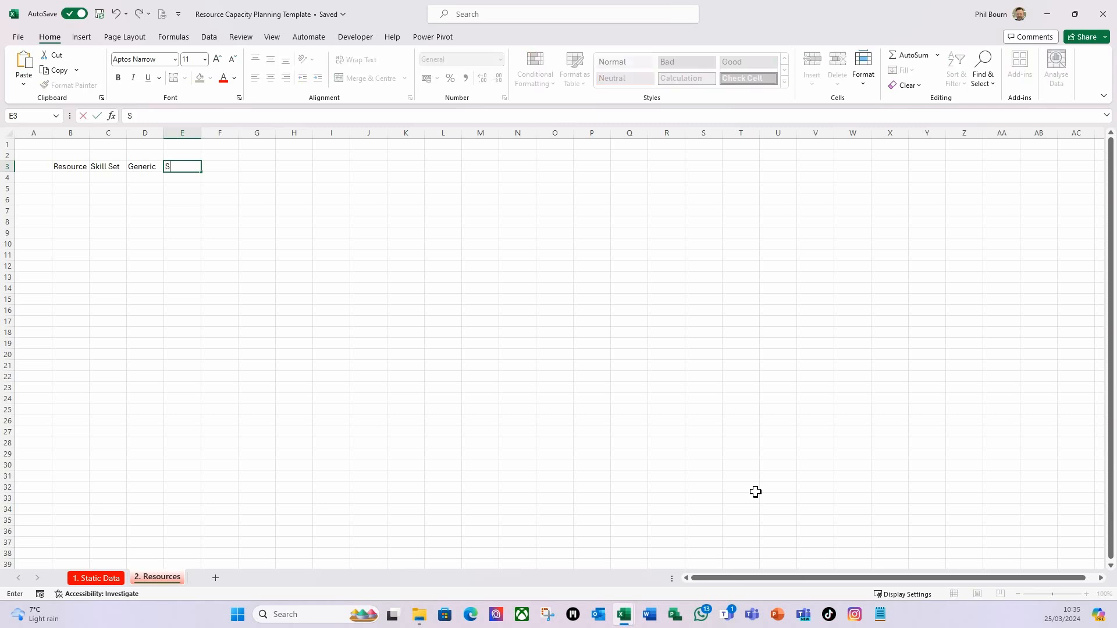
pyautogui.write('TD Hourly Rate')
pyautogui.press('Return')
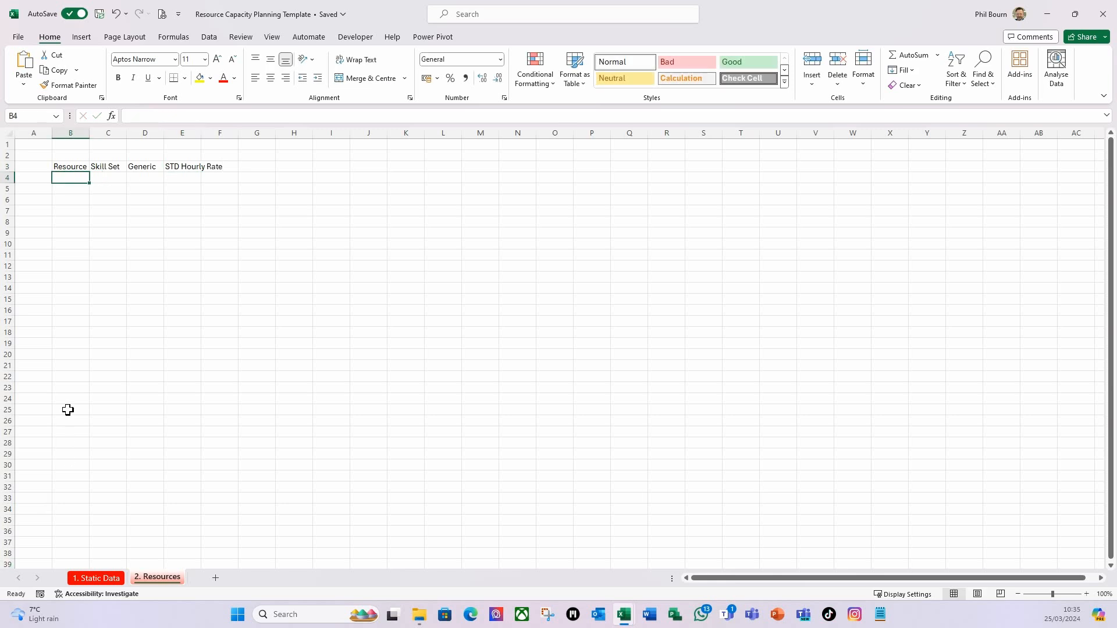
# Step: Set the width of the Resource and Skill Set columns (B and C) to 25
pyautogui.moveTo(76, 136); pyautogui.dragTo(105, 133)
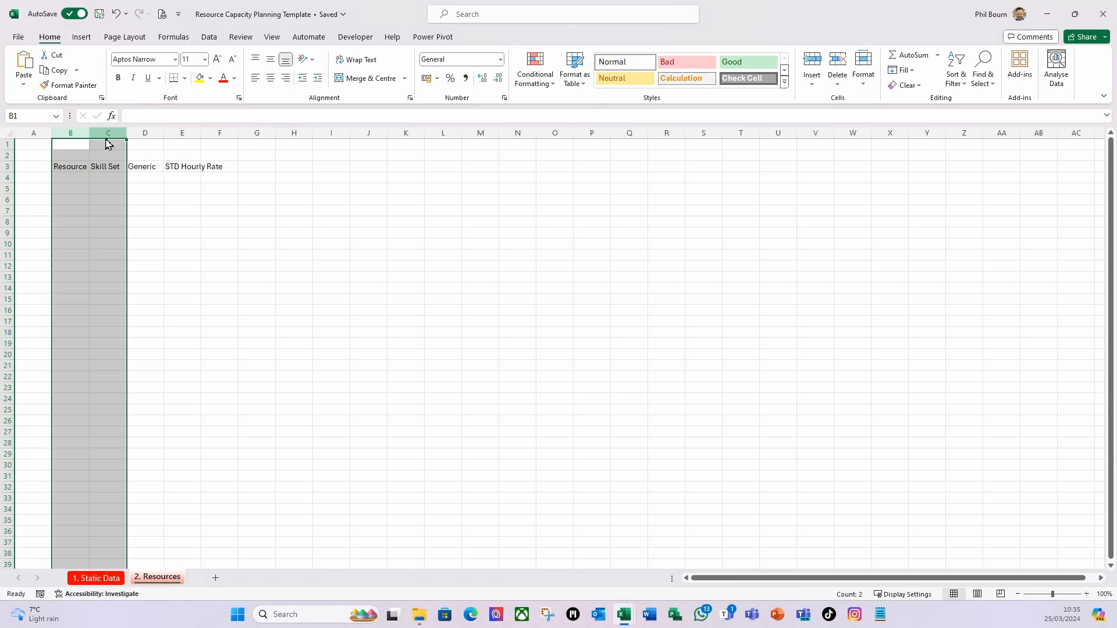
pyautogui.rightClick(106, 136)
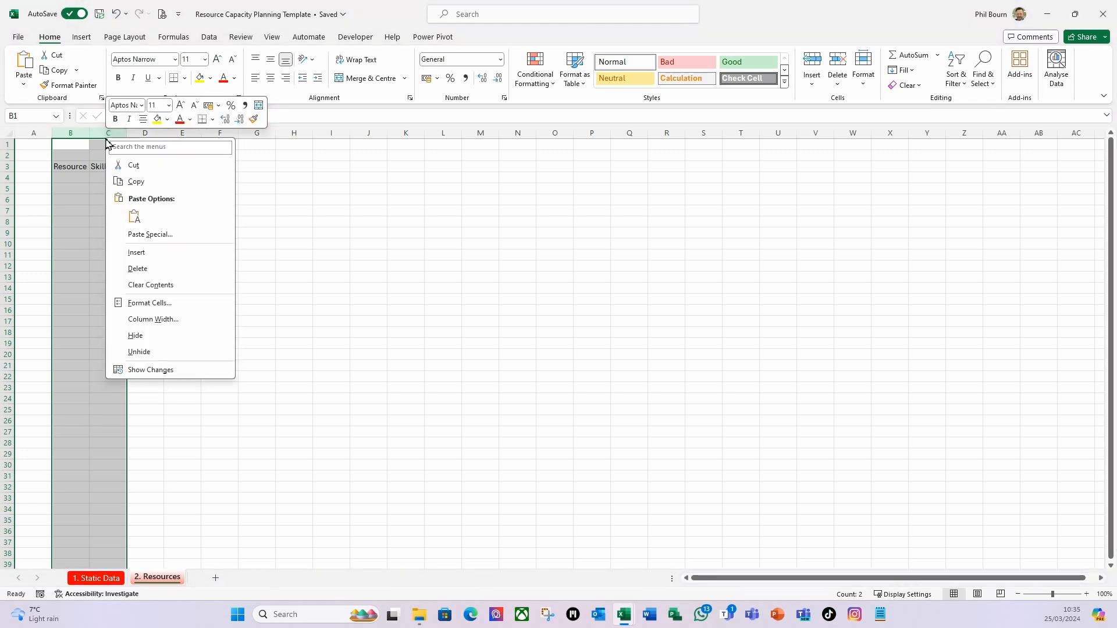
pyautogui.click(163, 320)
pyautogui.write('25')
pyautogui.press('Return')
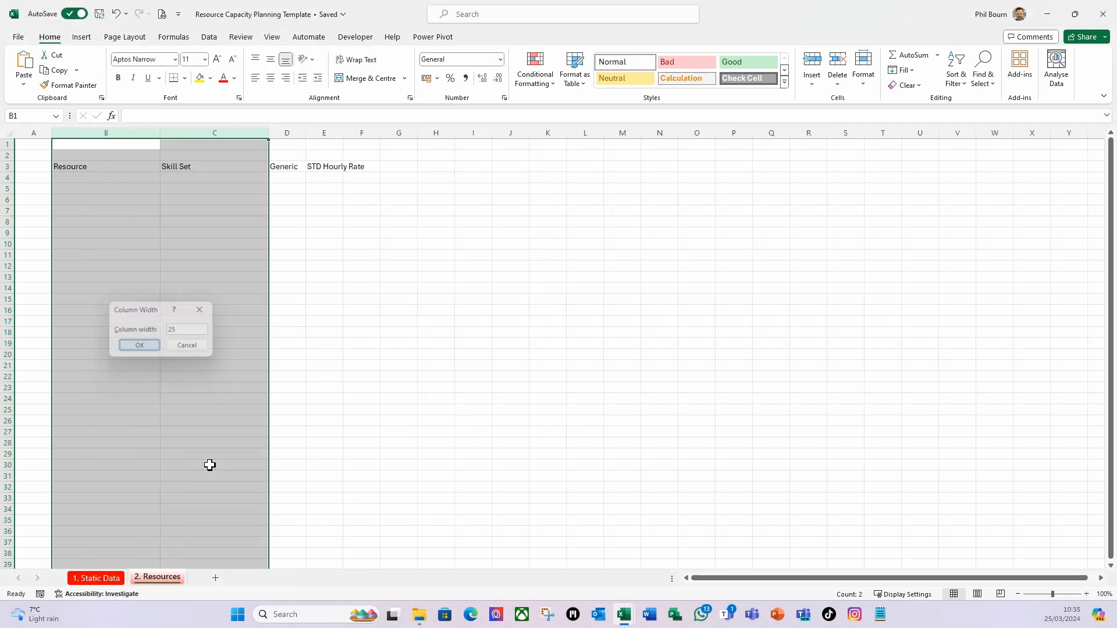
# Step: Widen the STD Hourly Rate column to fit its header and make the Generic column slightly wider
pyautogui.click(283, 232)
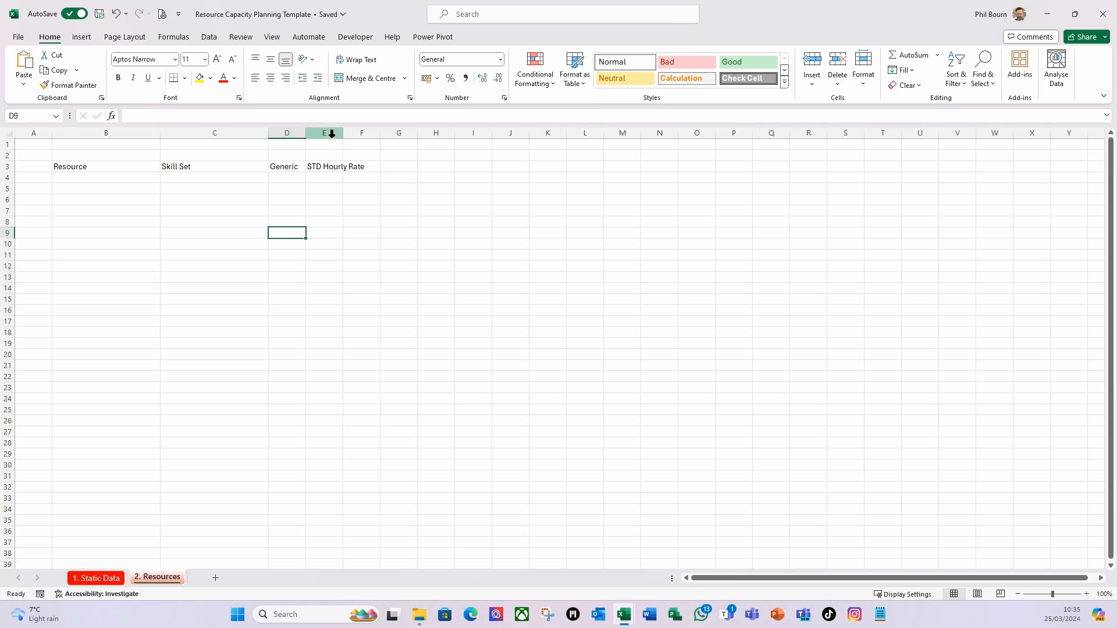
pyautogui.moveTo(344, 133); pyautogui.dragTo(414, 145)
pyautogui.moveTo(308, 137); pyautogui.dragTo(323, 137)
# Step: Number the resource rows from cell A4 downward with the formula =SEQUENCE(100)
pyautogui.click(70, 181)
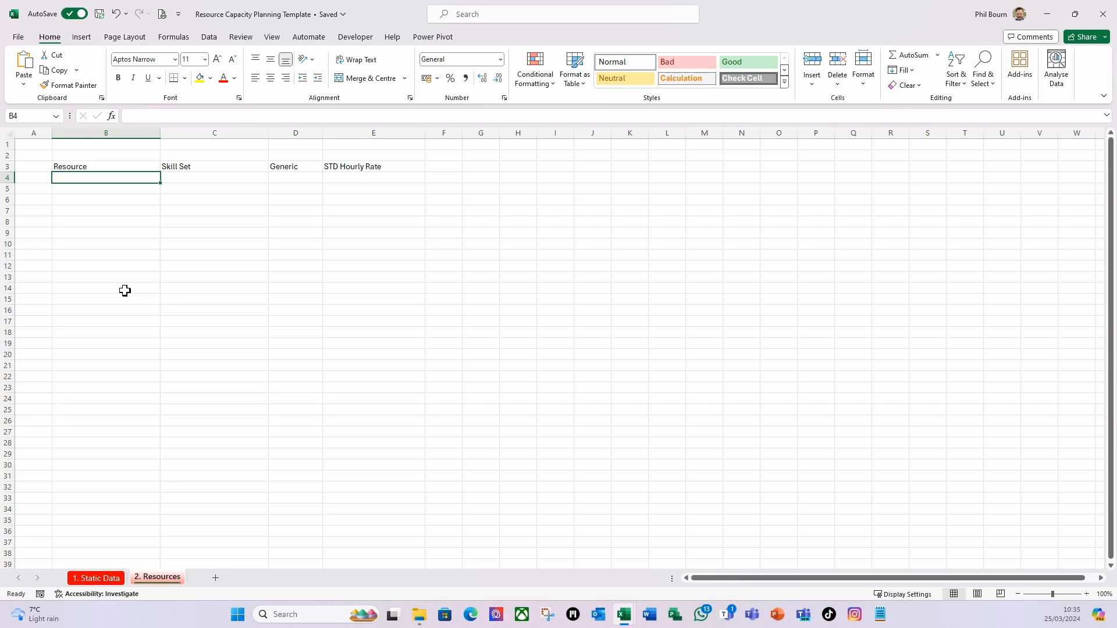
pyautogui.click(28, 179)
pyautogui.write('=seq')
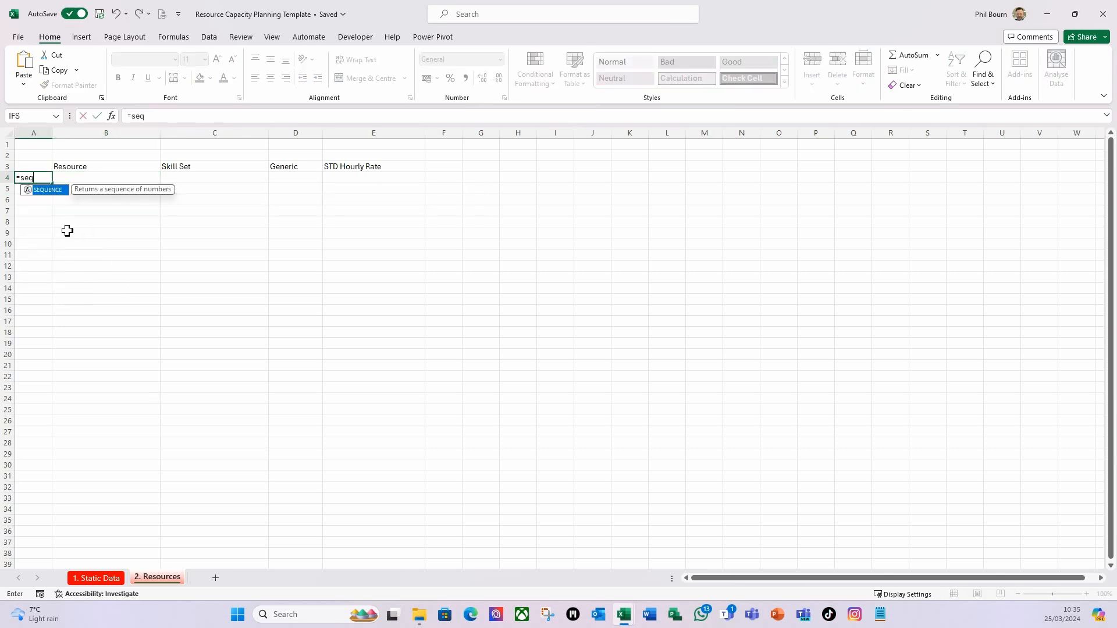
pyautogui.press('Tab')
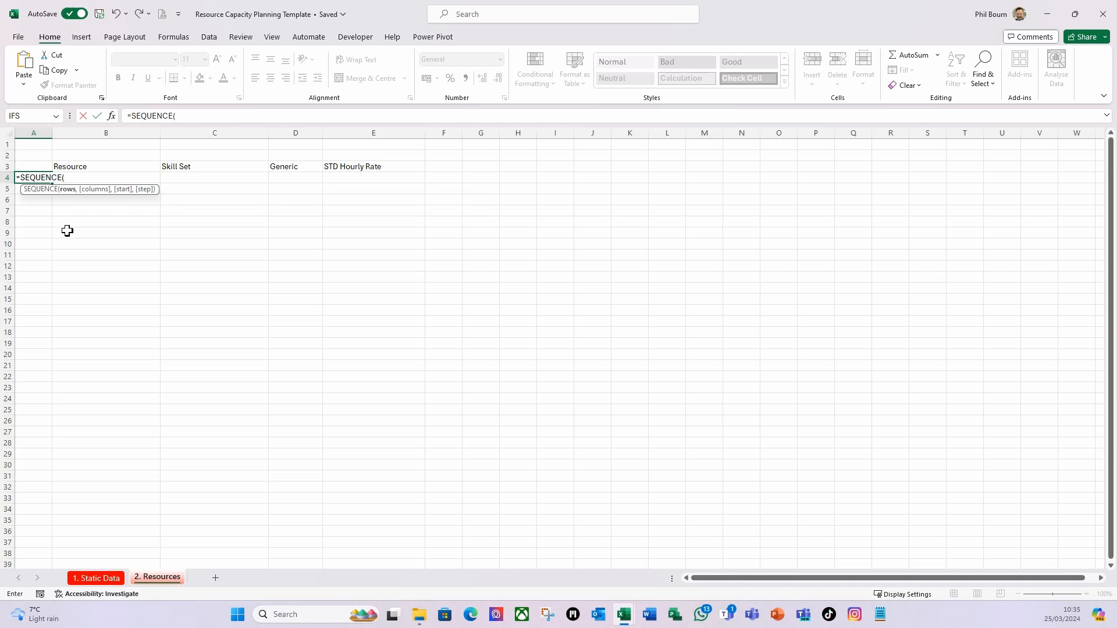
pyautogui.write('100)')
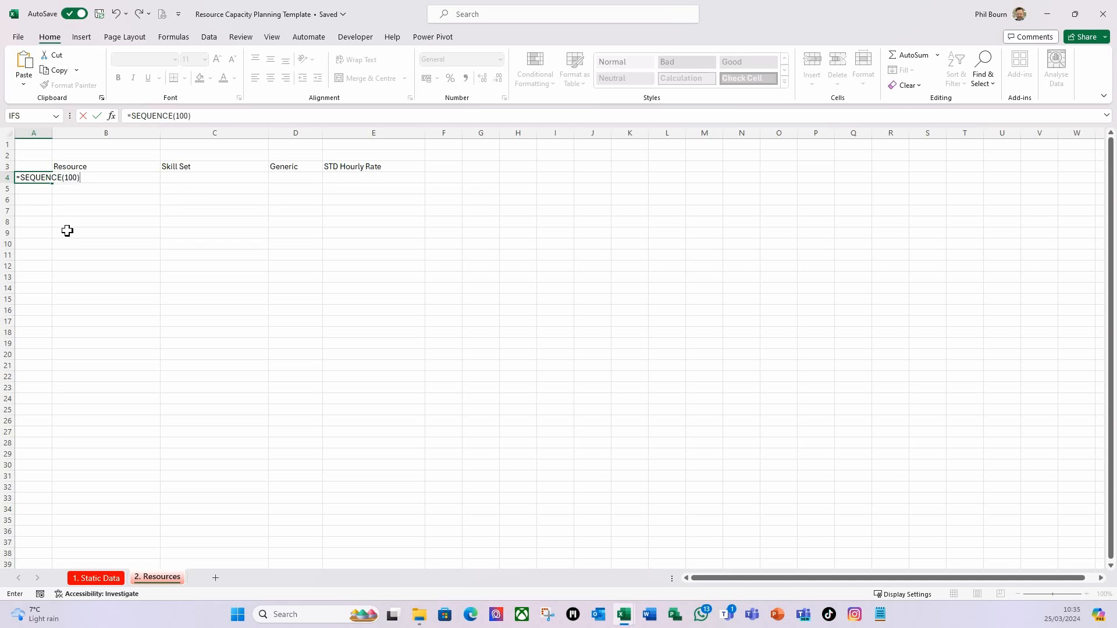
pyautogui.press('Return')
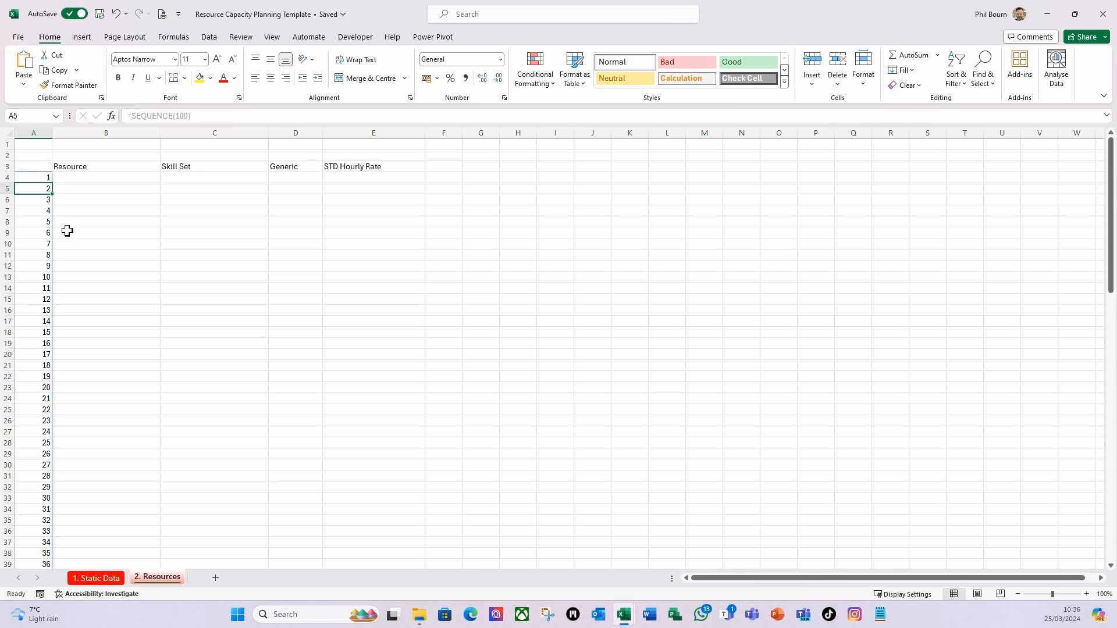
# Step: Enter the first resource's full name in cell B4 under the Resource header
pyautogui.click(98, 180)
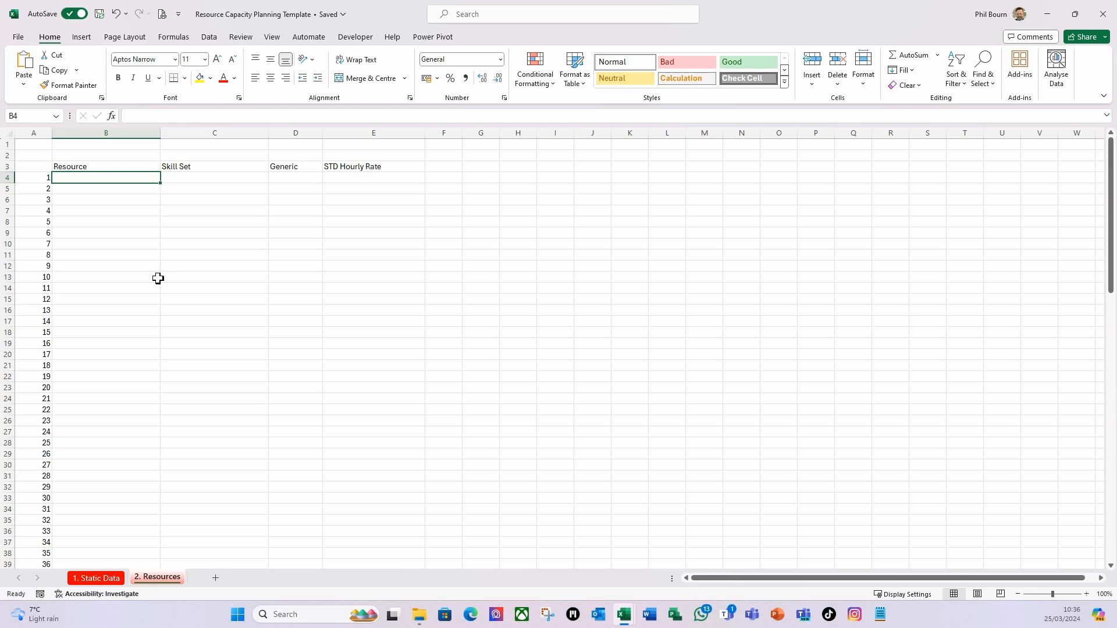
pyautogui.write('Jane Smith')
pyautogui.press('Tab')
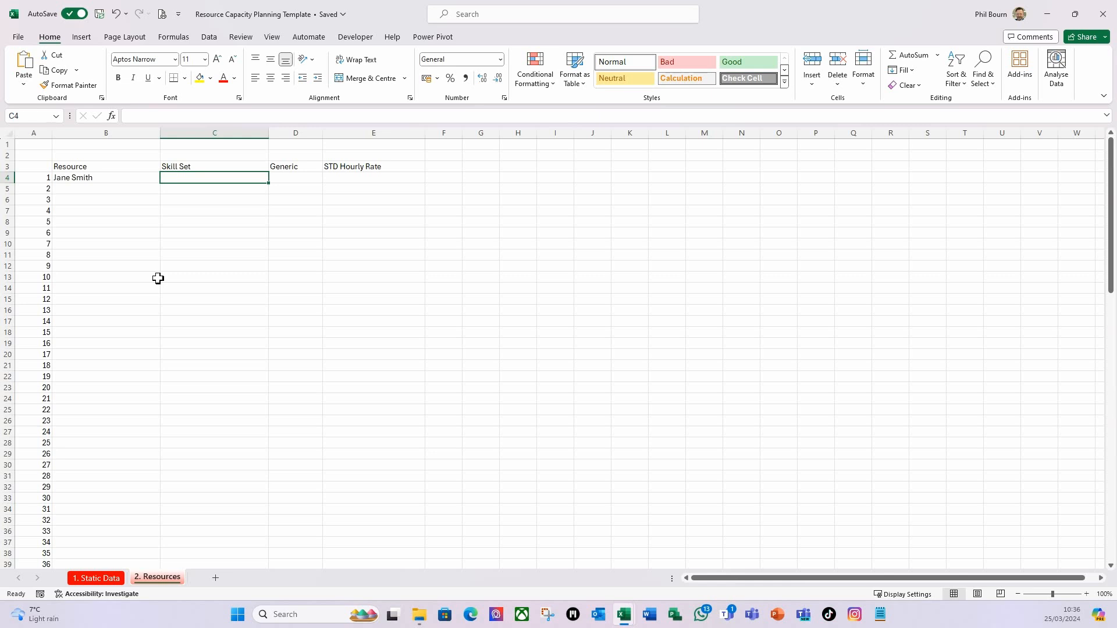
# Step: Enter the formula =tblSkillSets[Skill Set] in cell C4 under the Skill Set header
pyautogui.write('=')
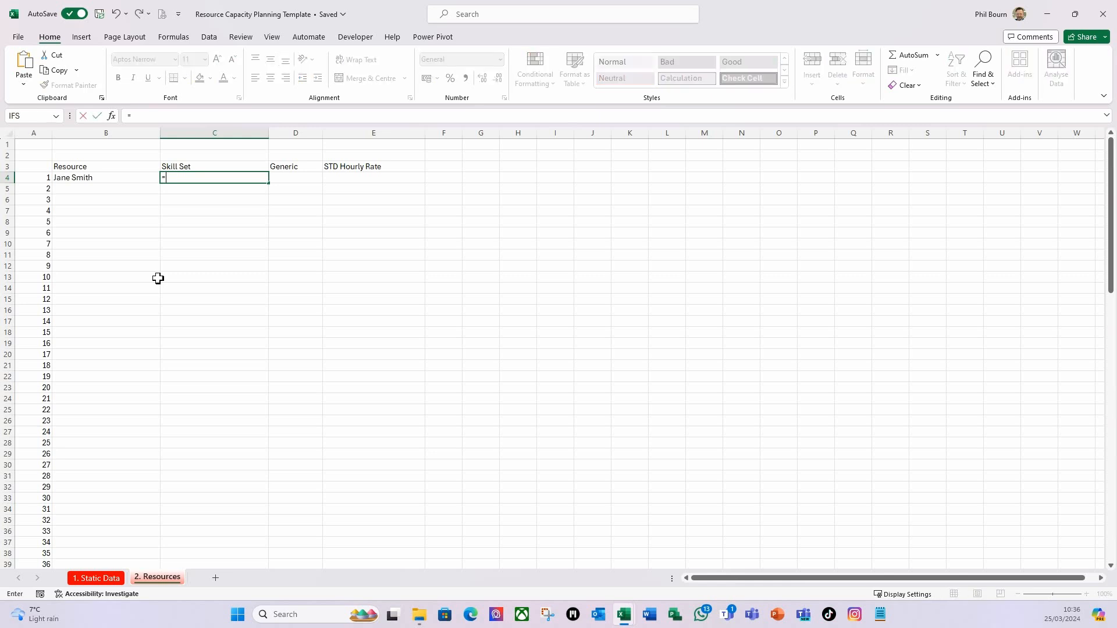
pyautogui.write('tbl')
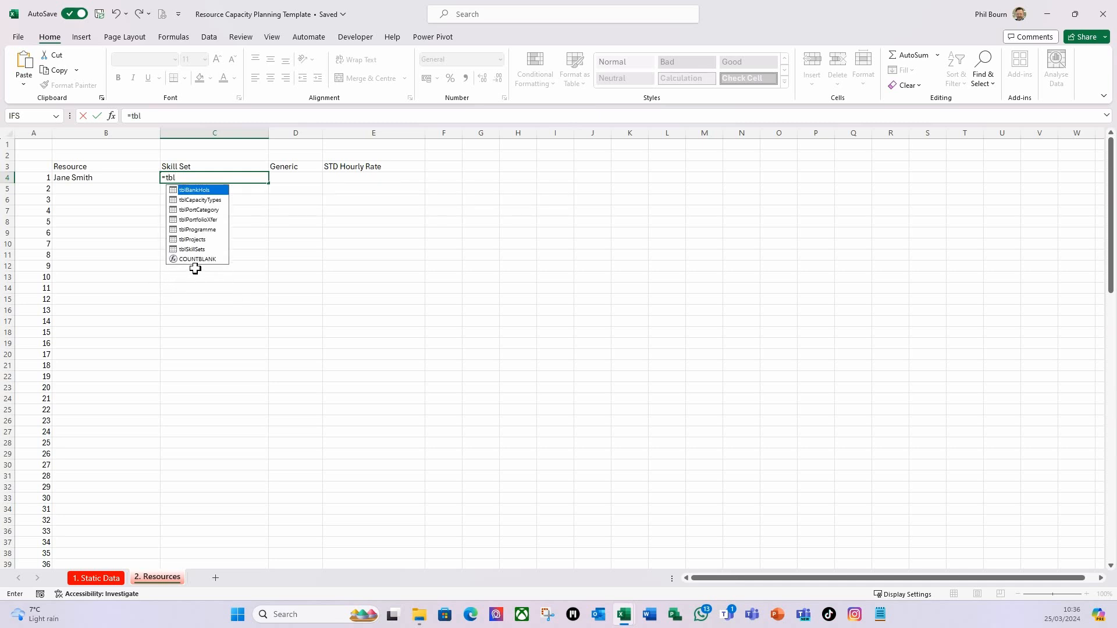
pyautogui.doubleClick(195, 250)
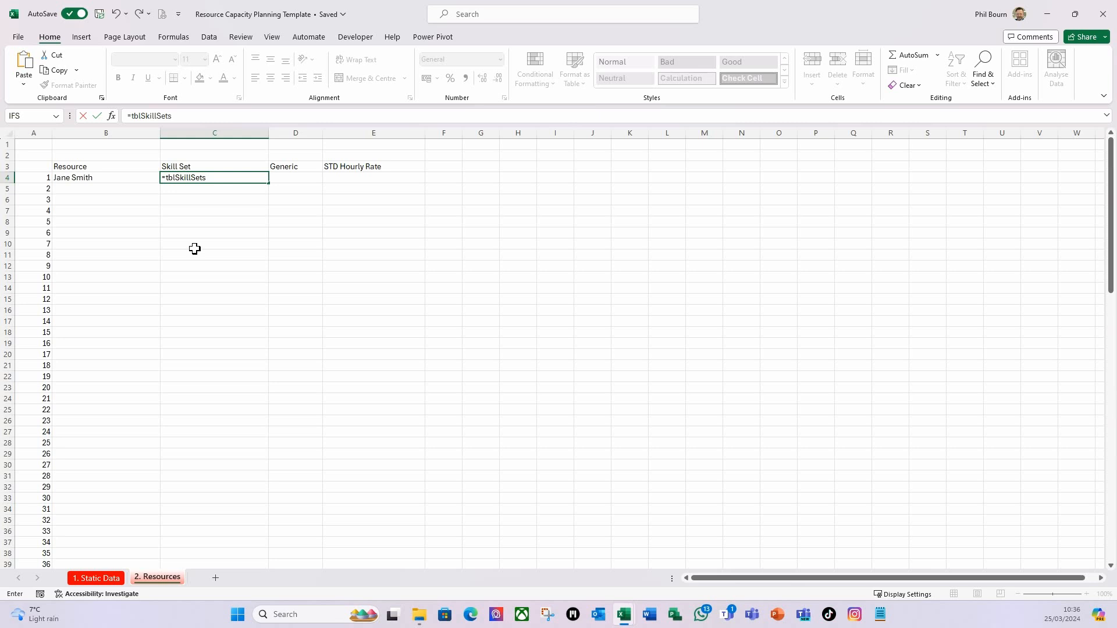
pyautogui.write('[')
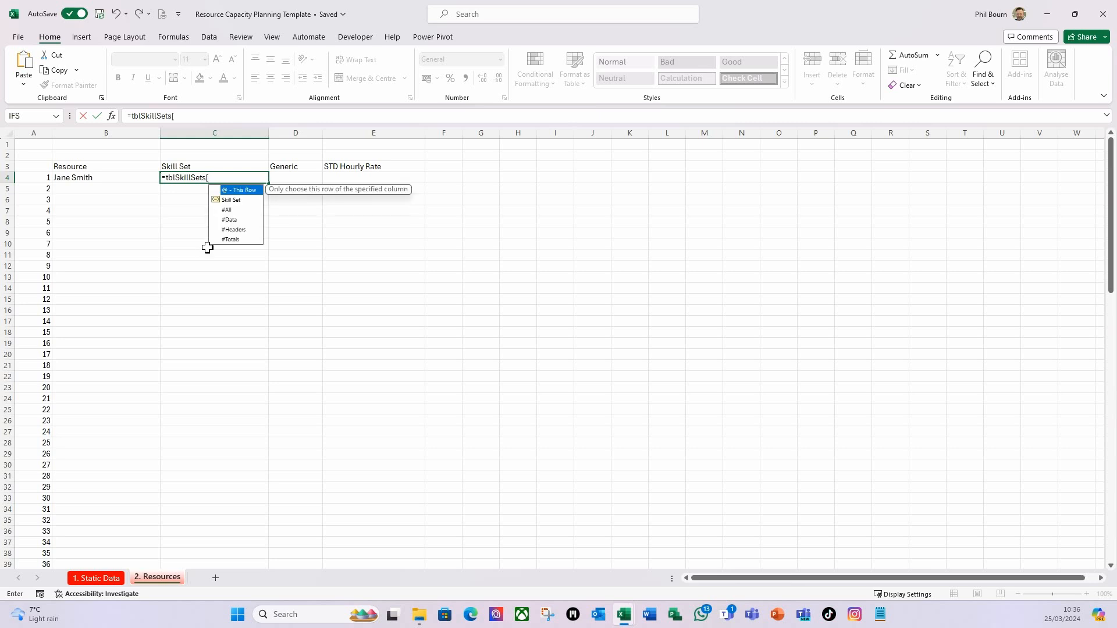
pyautogui.doubleClick(230, 200)
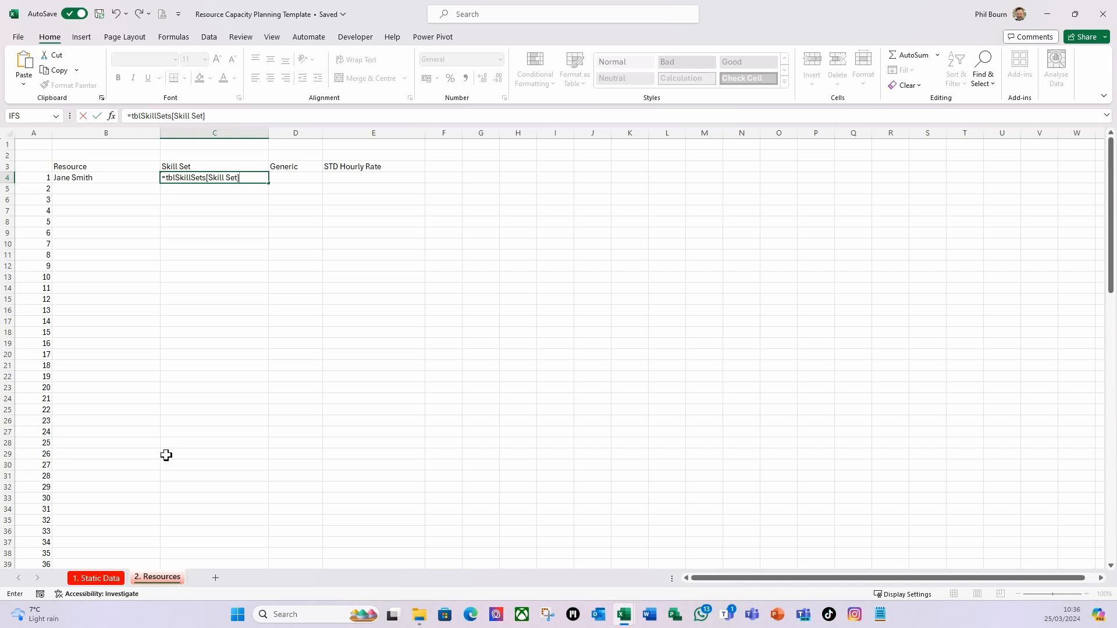
pyautogui.press('Return')
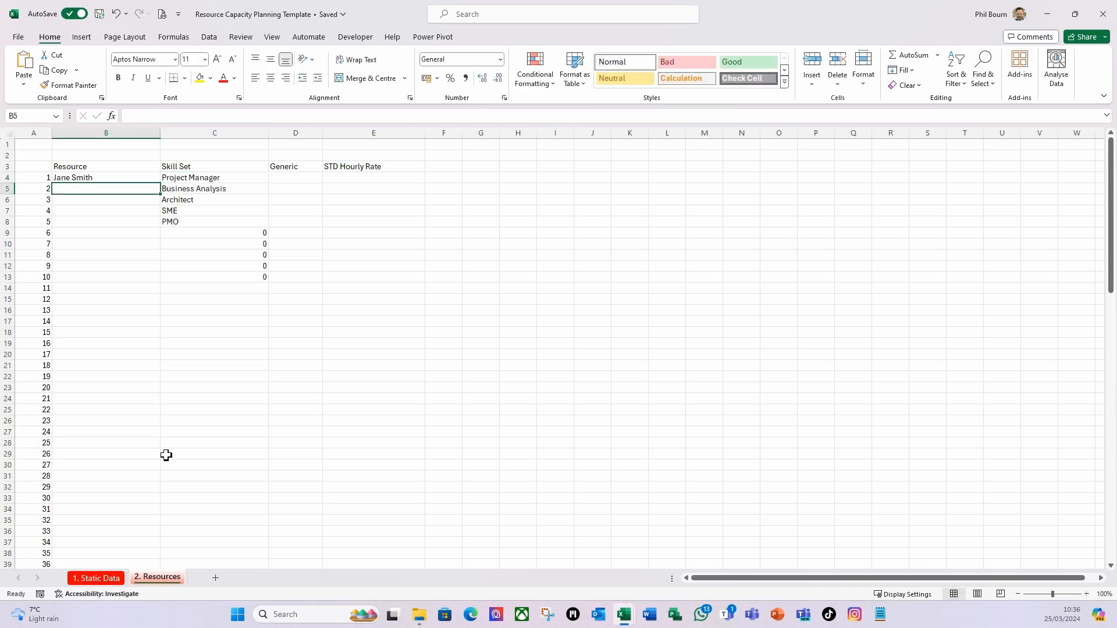
# Step: Copy the reference tblSkillSets[Skill Set] from the formula in C4 without its equals sign, and clear the cell
pyautogui.click(213, 178)
pyautogui.moveTo(213, 116); pyautogui.dragTo(135, 119)
pyautogui.hotkey('ctrl', 'c')
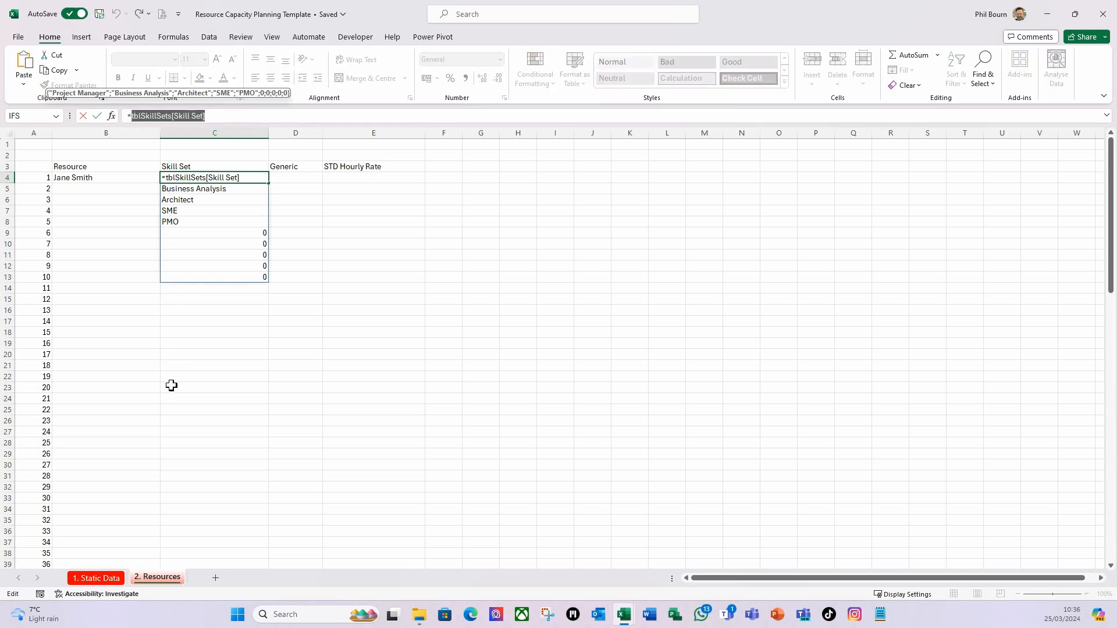
pyautogui.press('Escape')
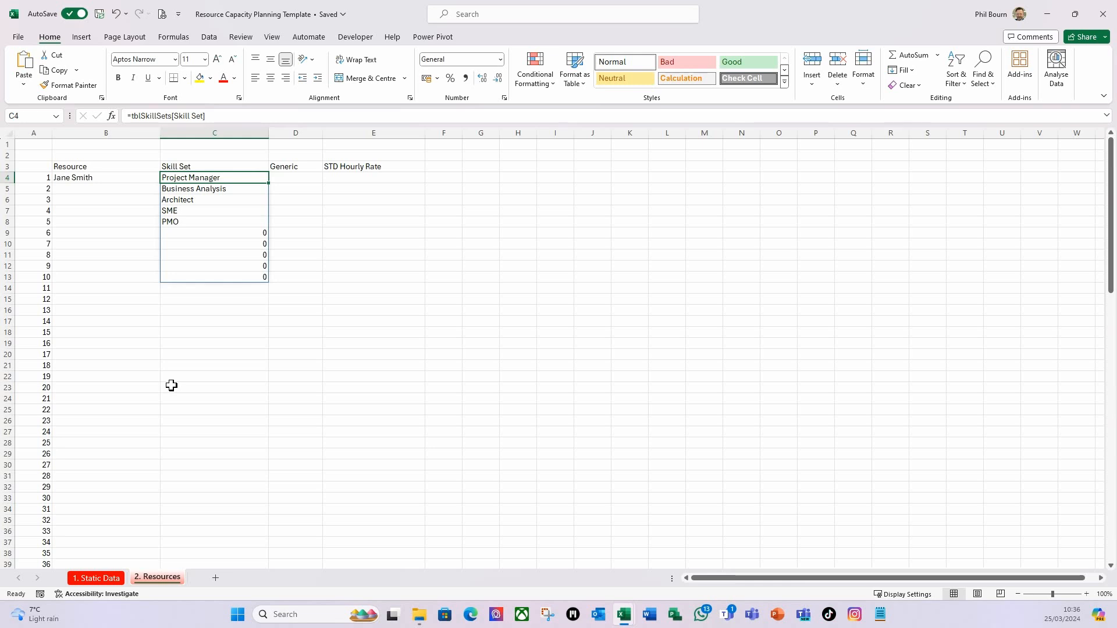
pyautogui.press('Delete')
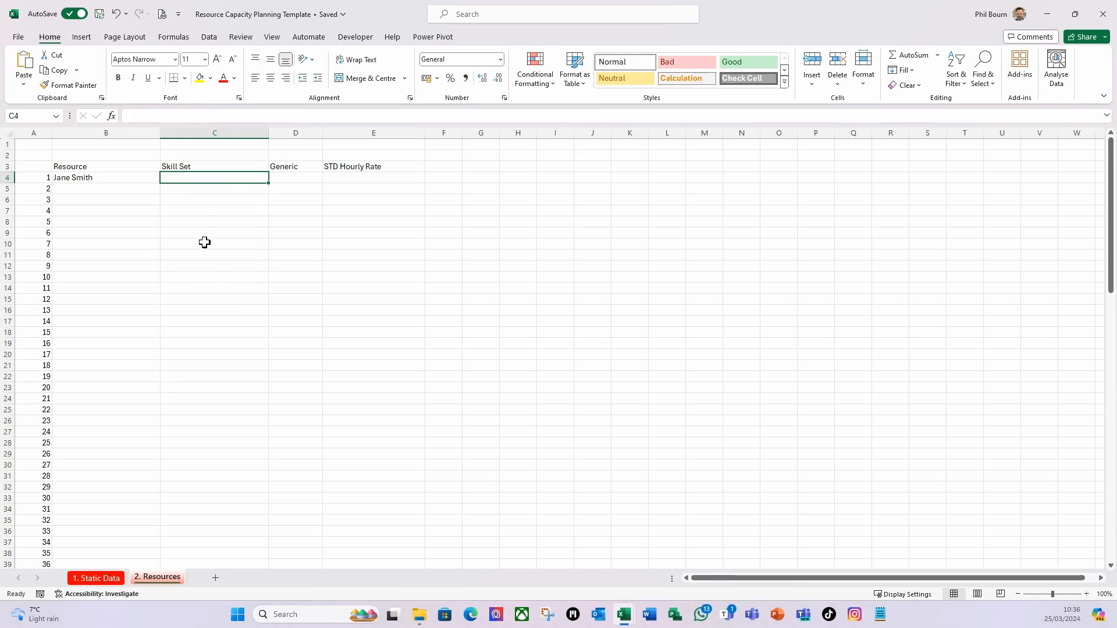
# Step: Add list data validation to C4 with source =indirect("tblSkillSets[Skill Set]") and choose Project Manager as the skill set
pyautogui.click(209, 41)
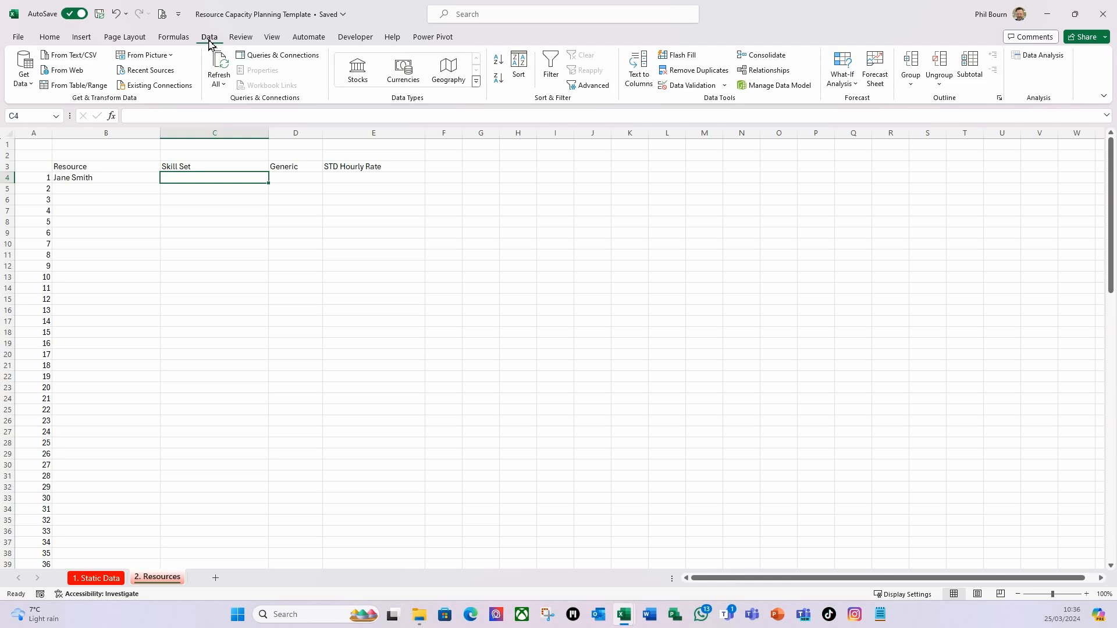
pyautogui.click(724, 85)
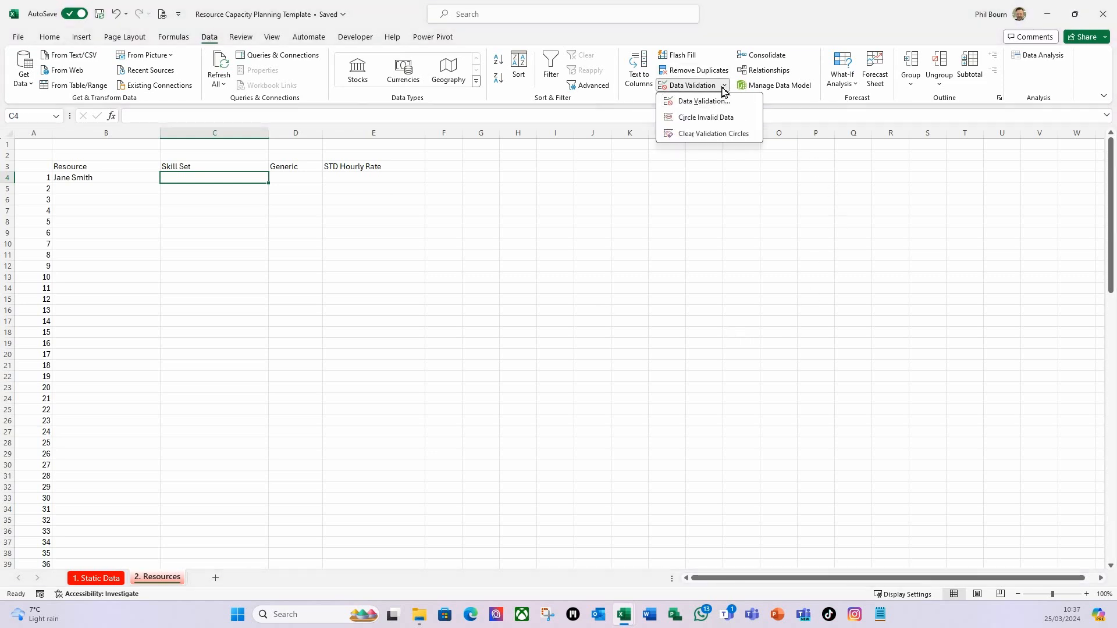
pyautogui.click(706, 102)
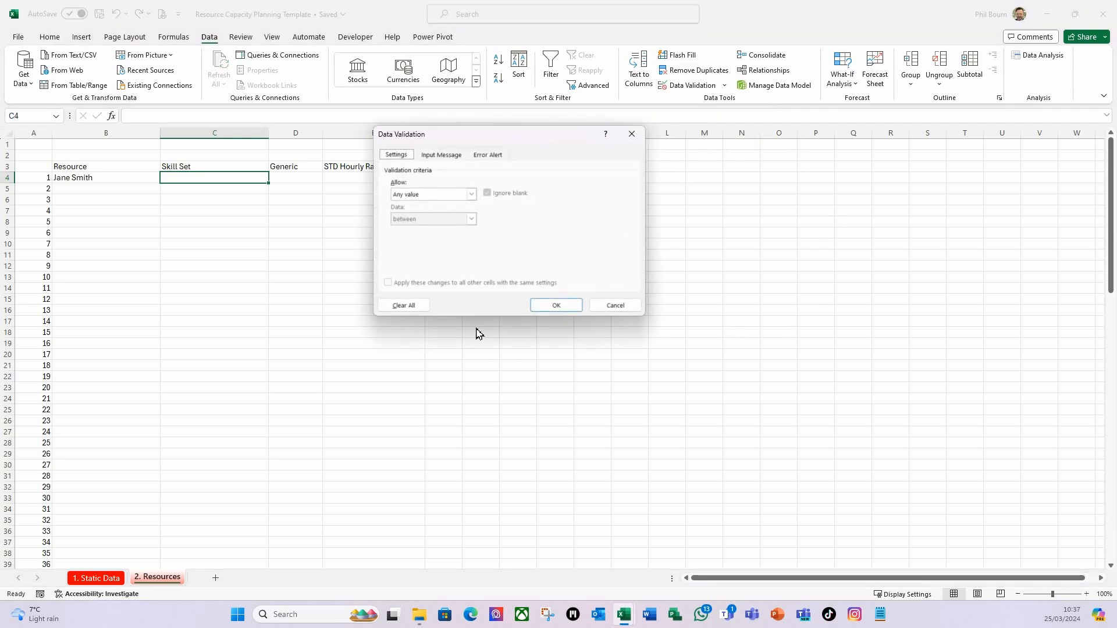
pyautogui.click(471, 195)
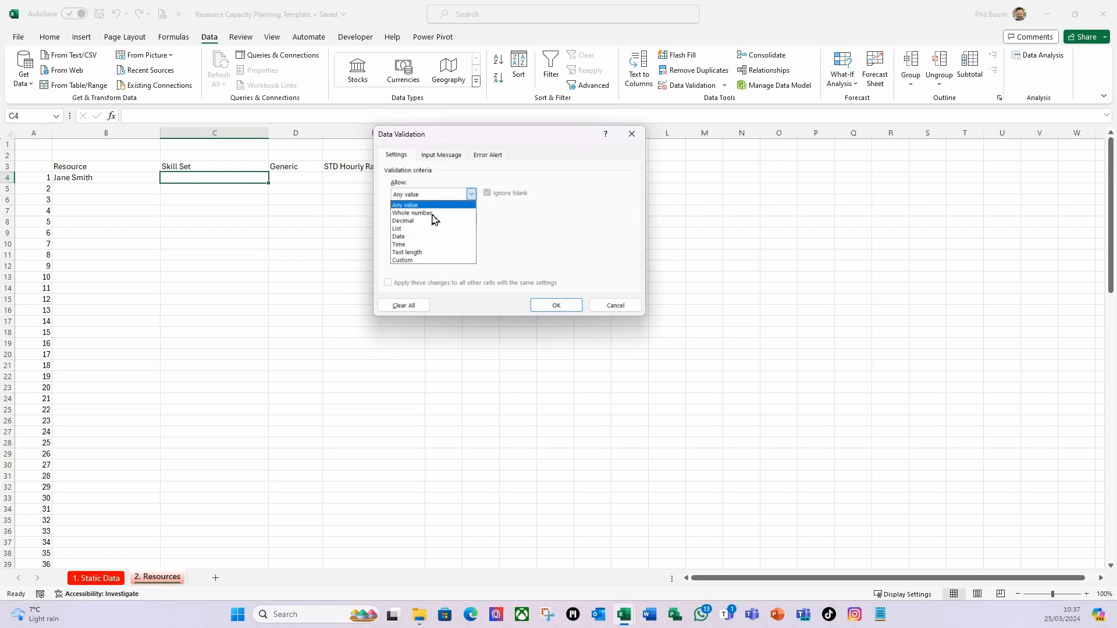
pyautogui.click(414, 236)
pyautogui.click(444, 243)
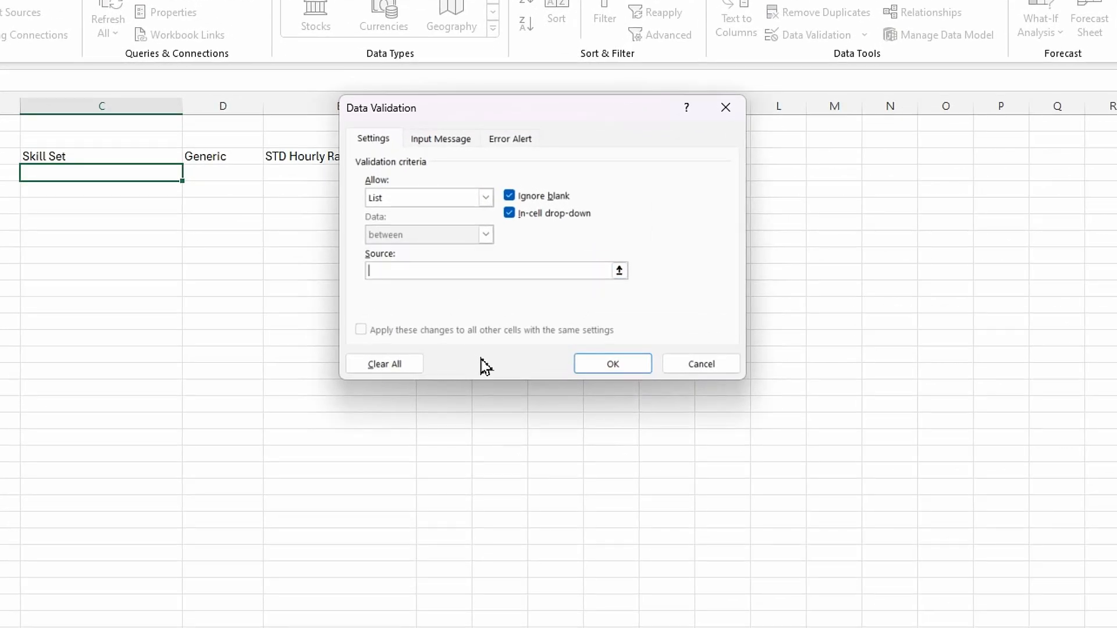
pyautogui.write('=indirect("')
pyautogui.hotkey('ctrl', 'v')
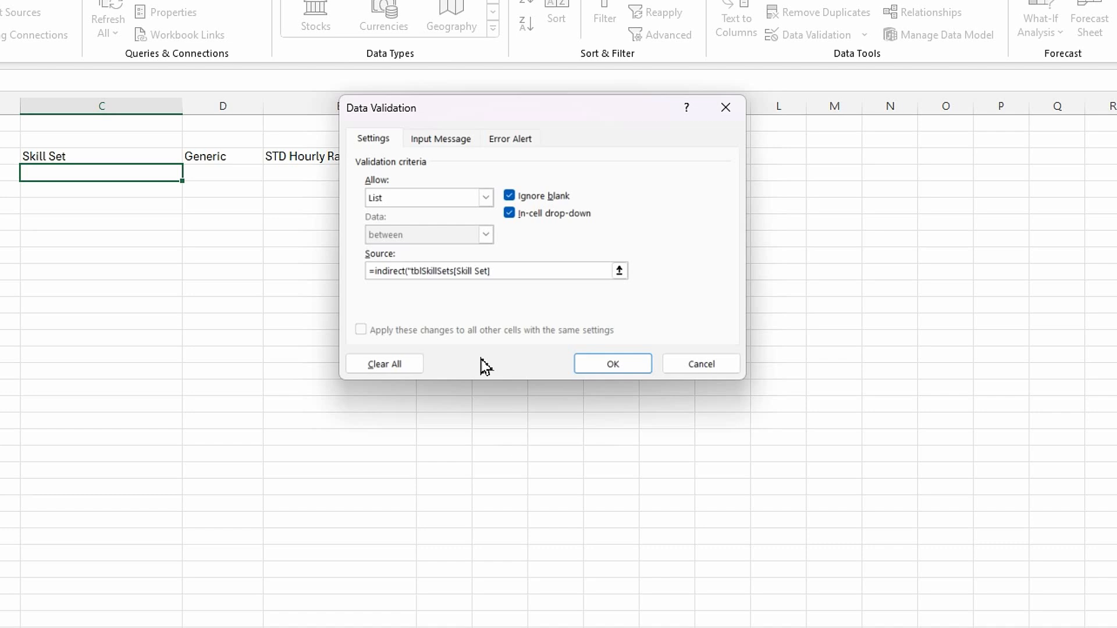
pyautogui.write('")')
pyautogui.click(626, 367)
pyautogui.click(190, 174)
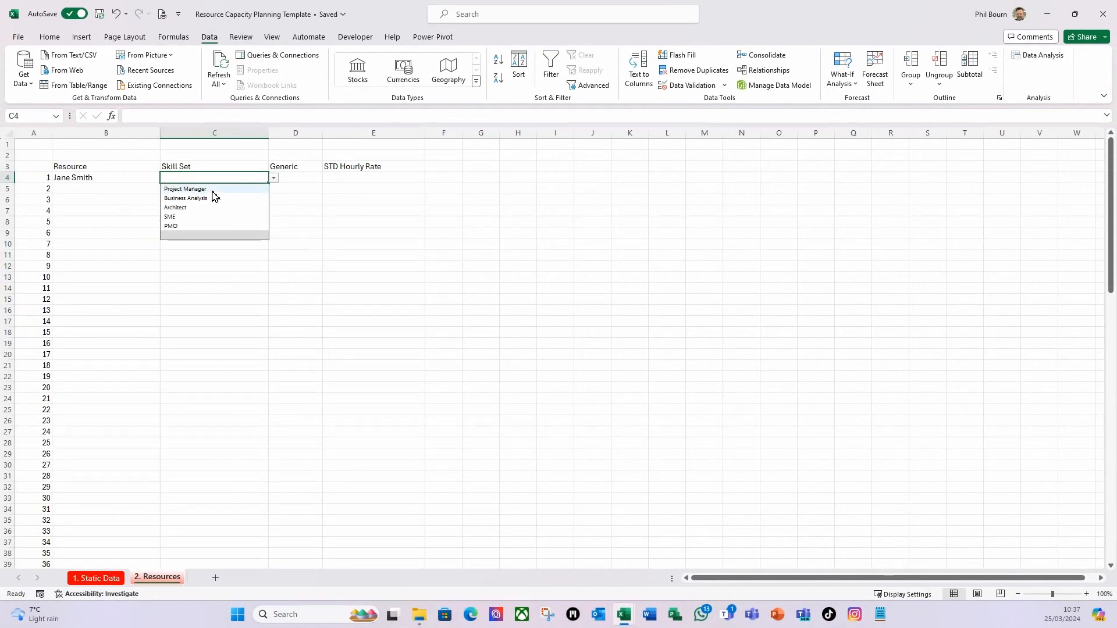
pyautogui.click(212, 191)
# Step: Add list data validation to the Generic cell D4 with the source Y,N
pyautogui.click(307, 177)
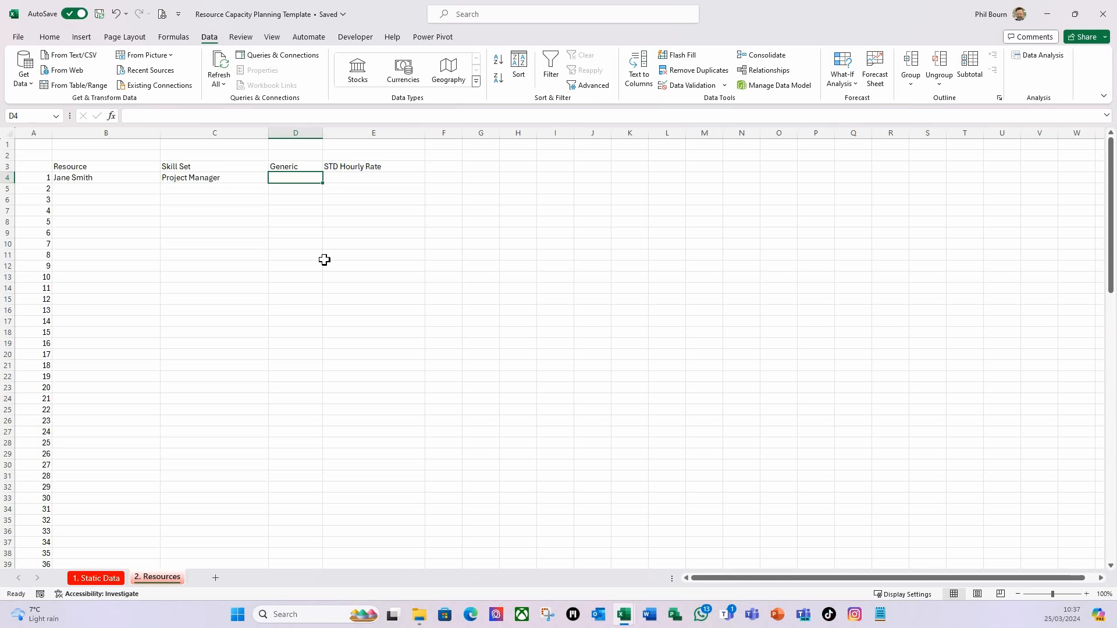
pyautogui.click(725, 89)
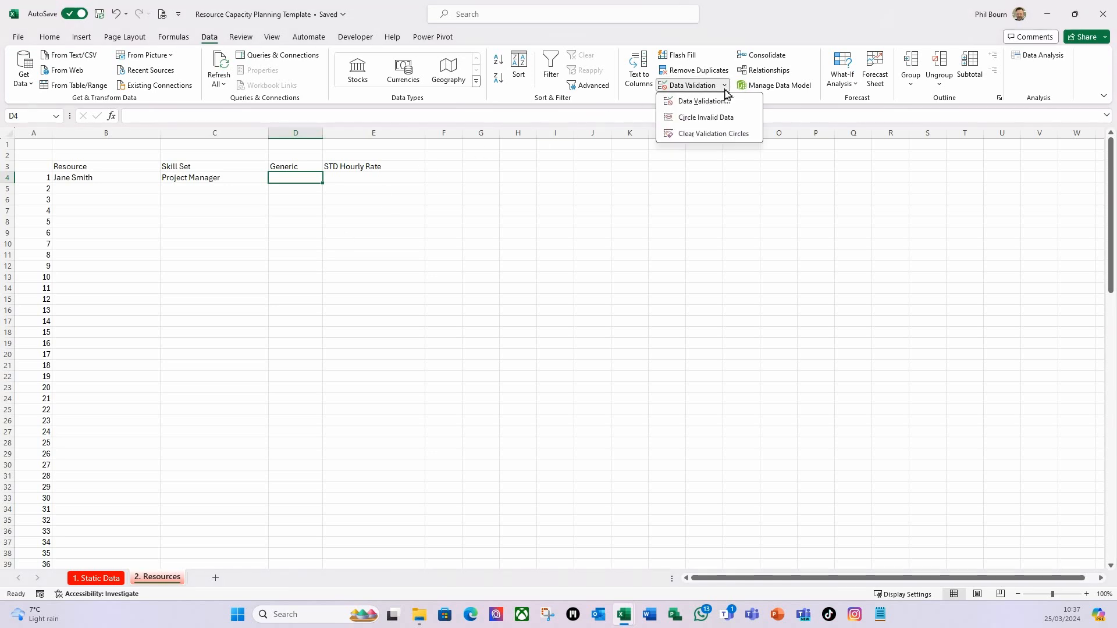
pyautogui.click(722, 103)
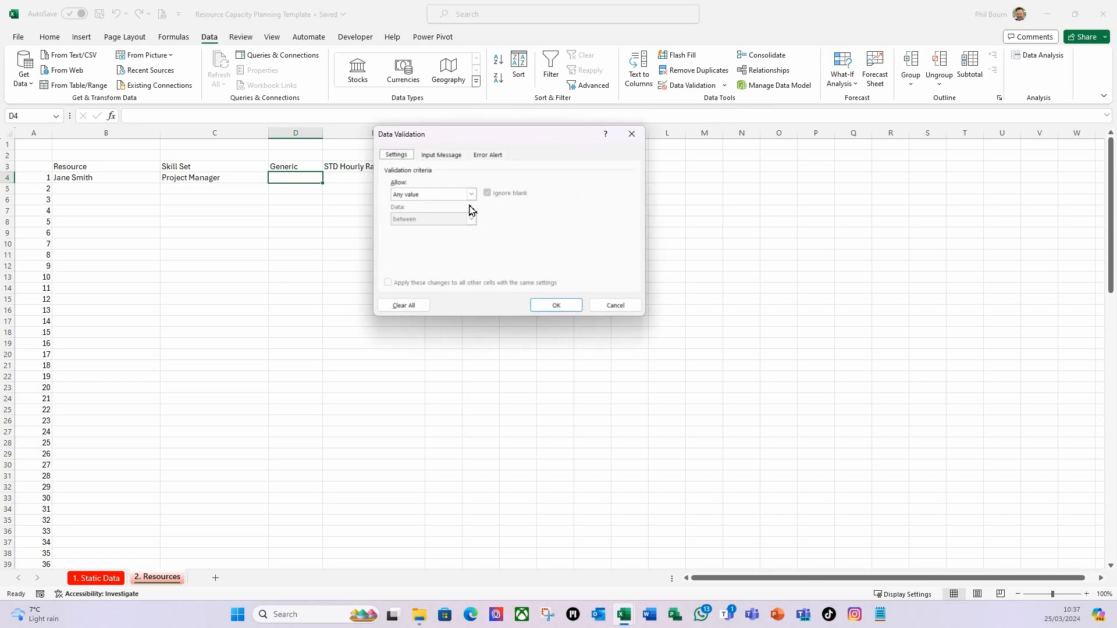
pyautogui.click(471, 195)
pyautogui.click(410, 230)
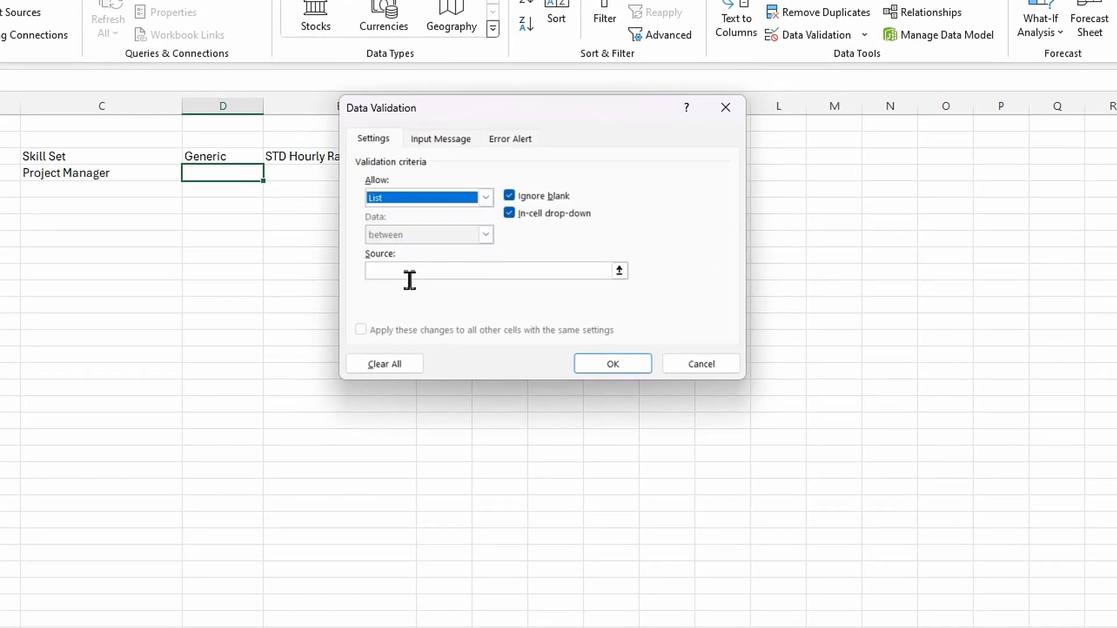
pyautogui.click(410, 276)
pyautogui.write('Y')
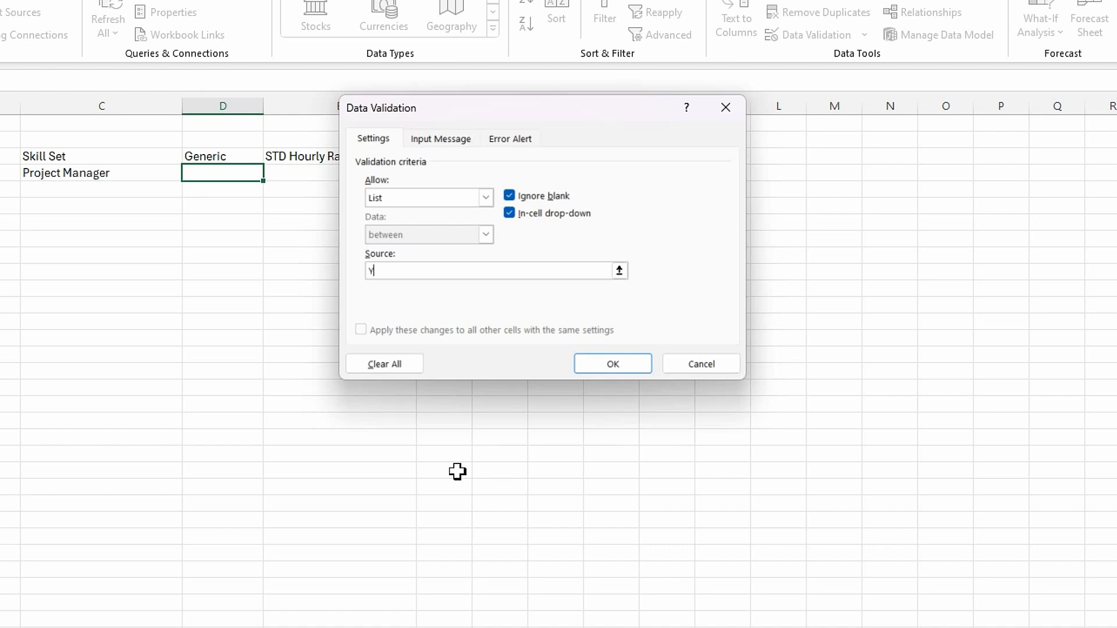
pyautogui.write(',N')
pyautogui.click(614, 364)
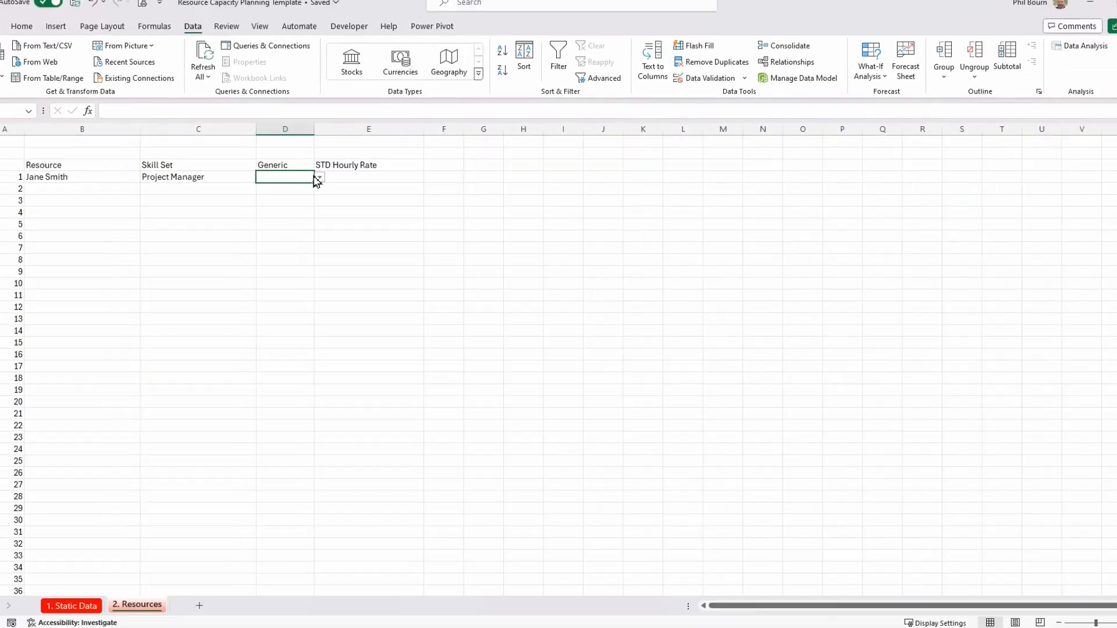
# Step: Choose N from the list in D4 as the first resource's Generic value
pyautogui.click(330, 178)
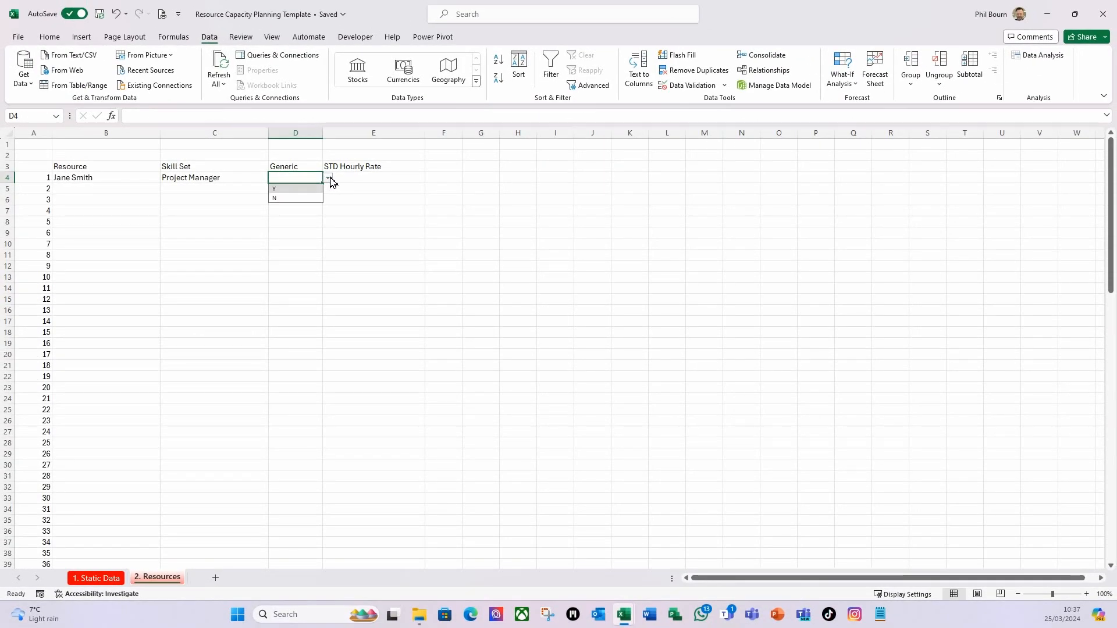
pyautogui.click(301, 198)
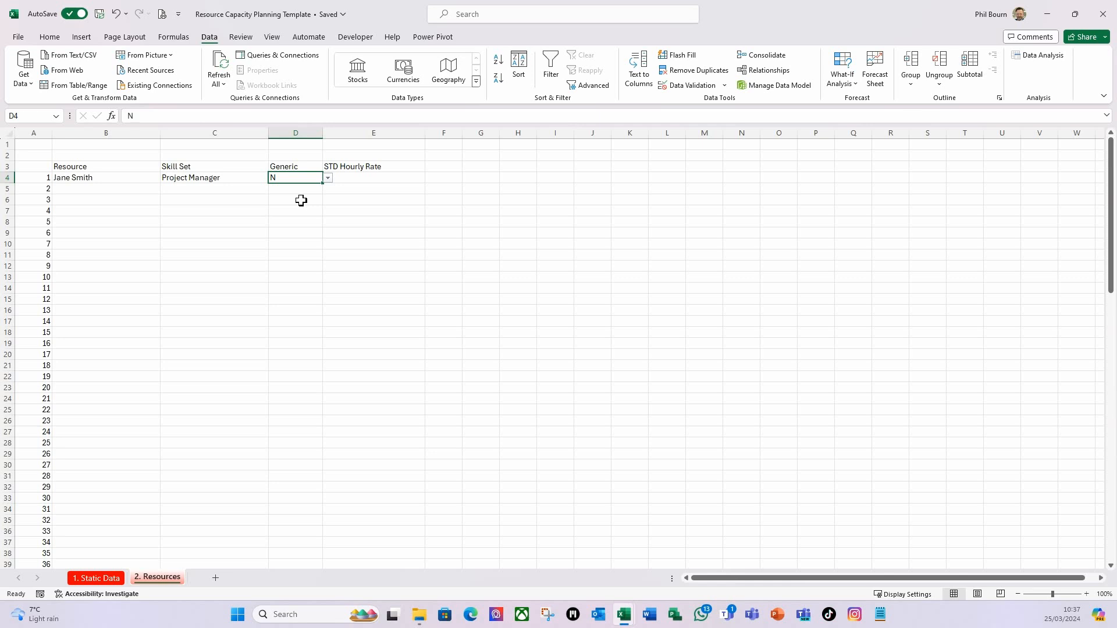
pyautogui.click(303, 233)
# Step: Format the STD Hourly Rate cell E4 as Currency and enter 80 as the first resource's rate
pyautogui.click(363, 185)
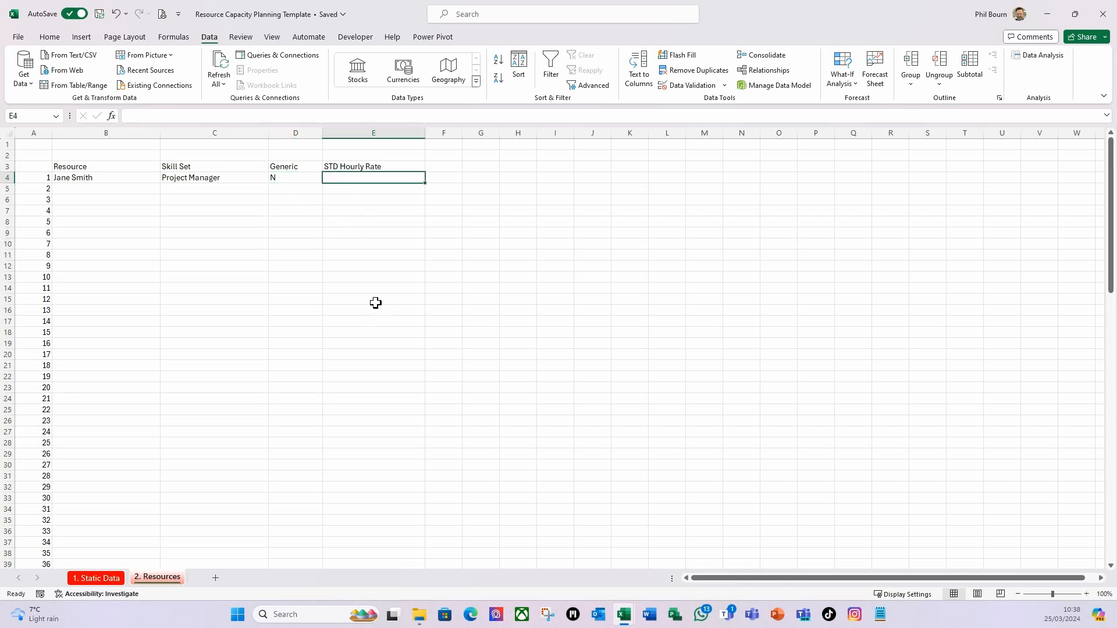
pyautogui.click(49, 39)
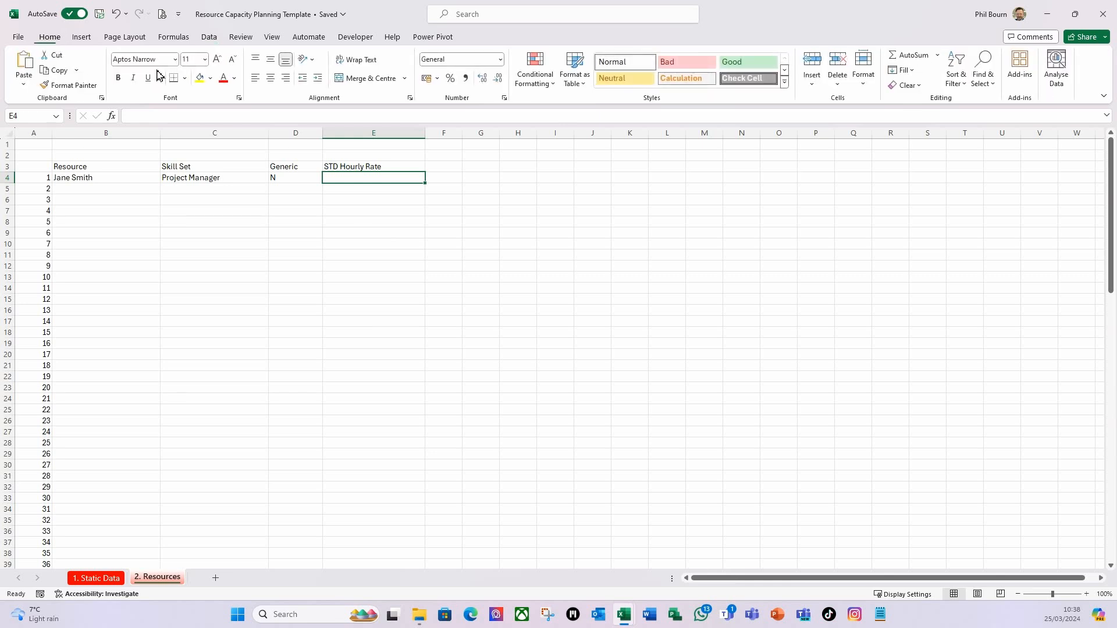
pyautogui.click(500, 59)
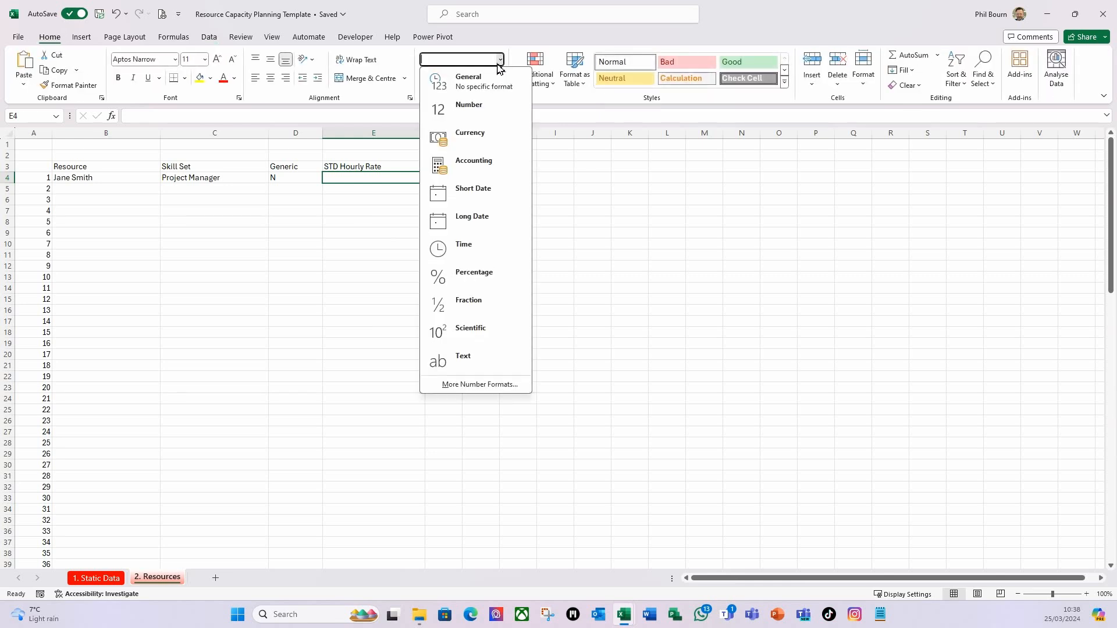
pyautogui.click(459, 110)
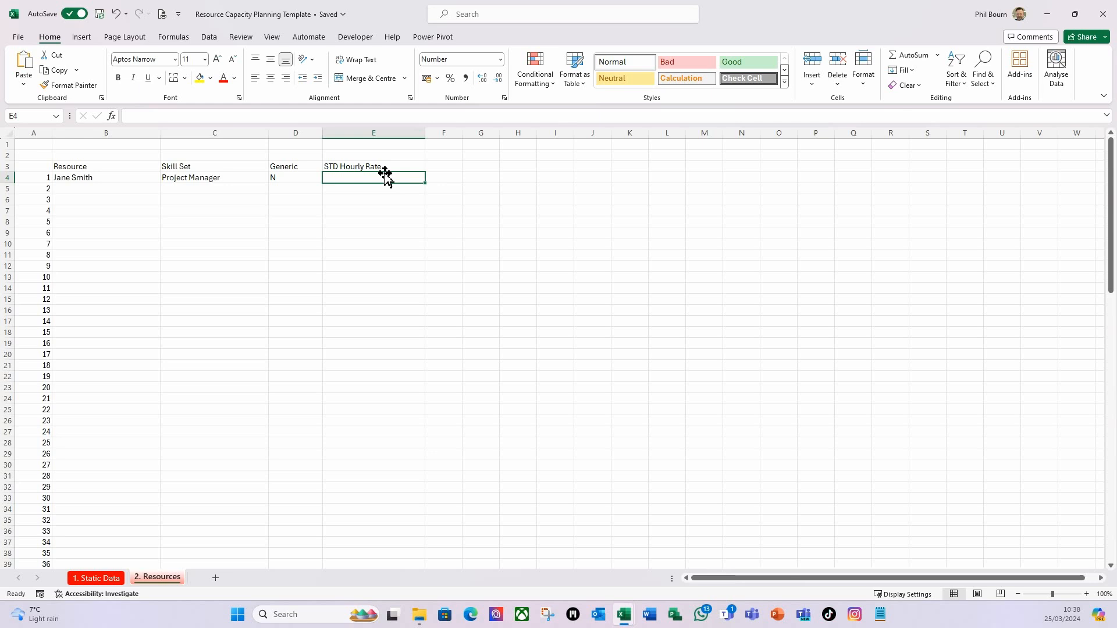
pyautogui.click(500, 60)
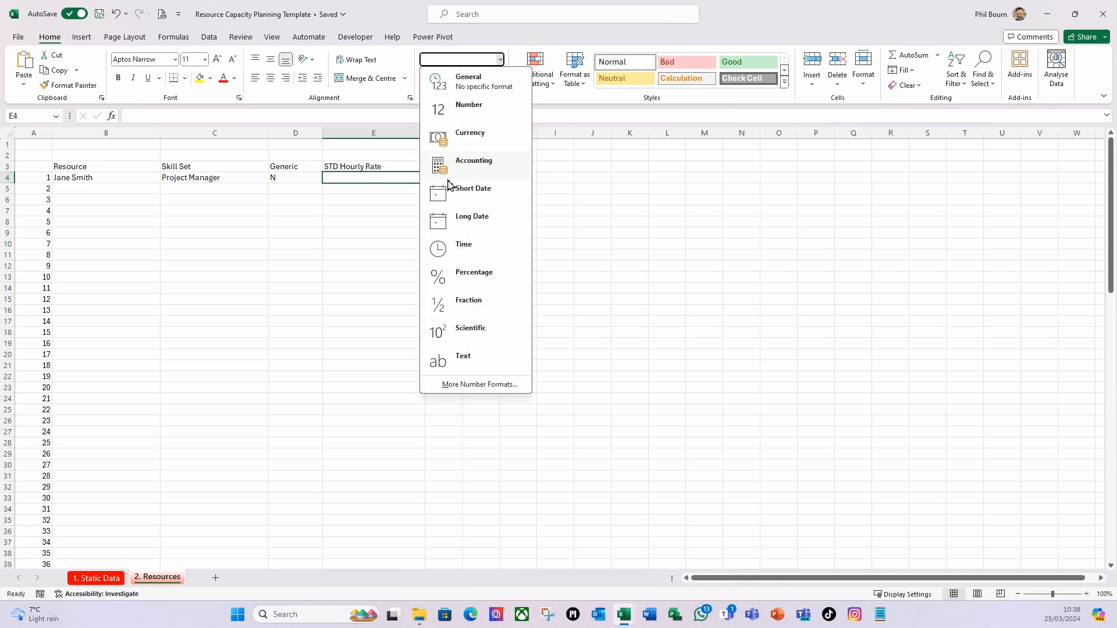
pyautogui.click(463, 138)
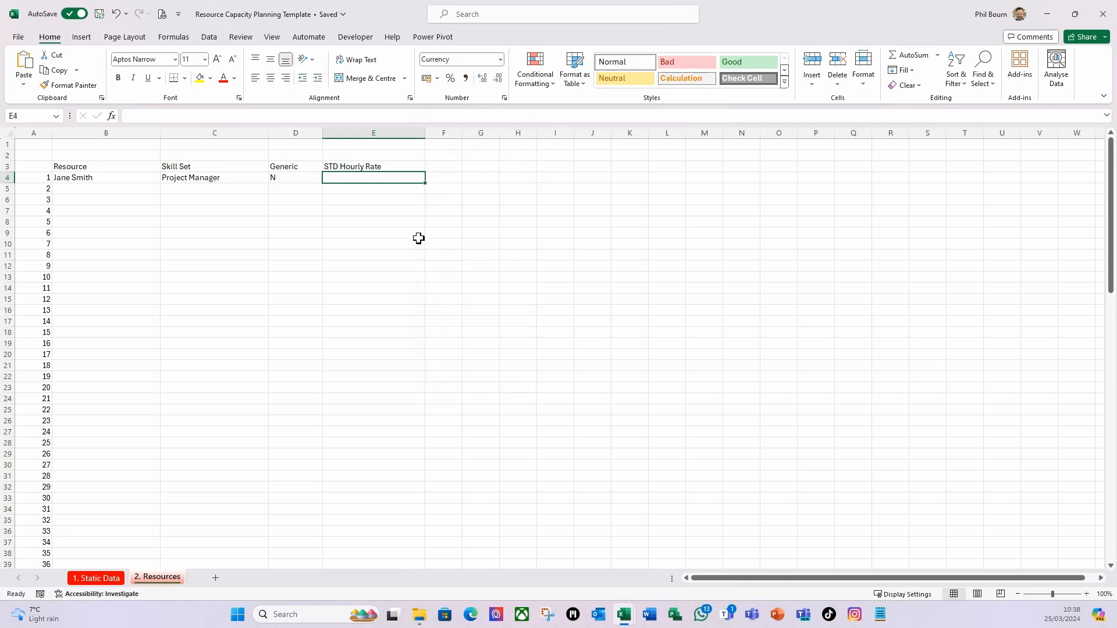
pyautogui.write('80')
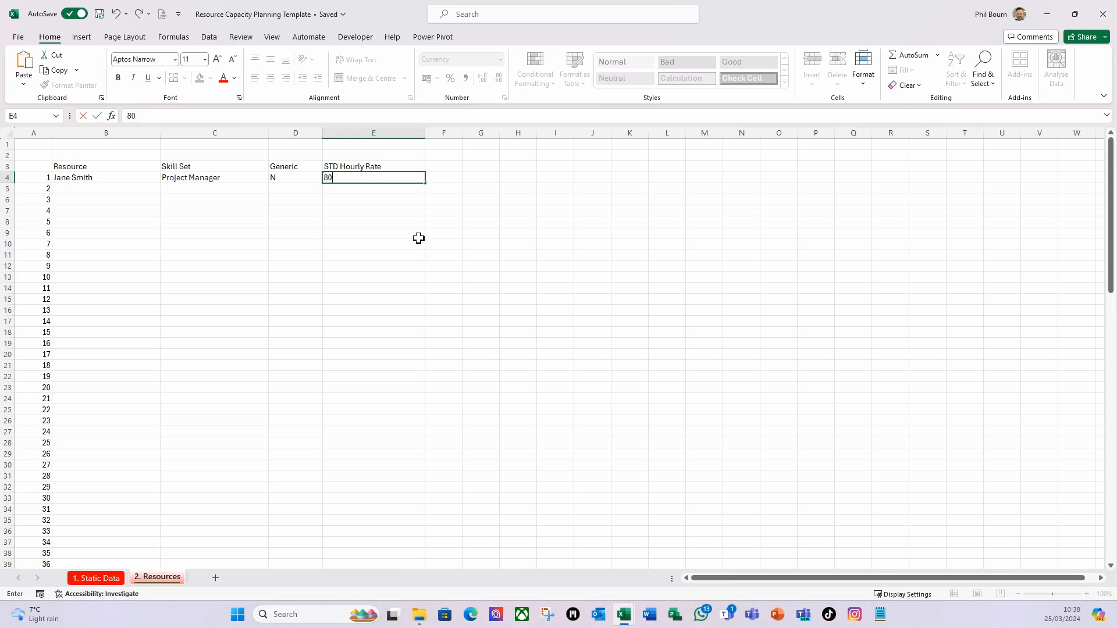
pyautogui.press('Return')
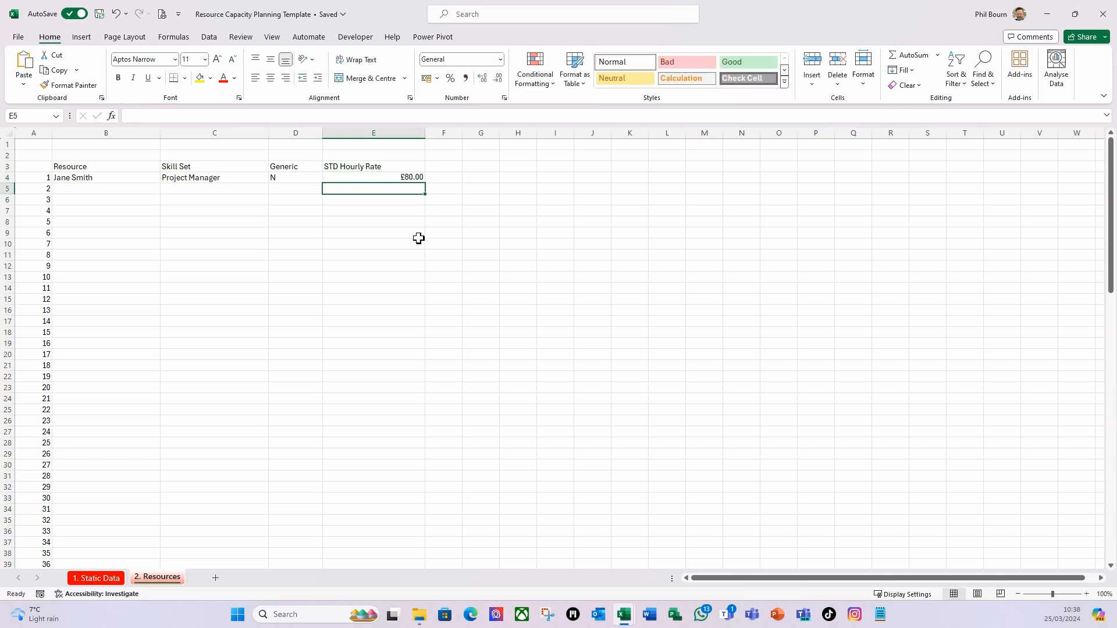
pyautogui.click(386, 179)
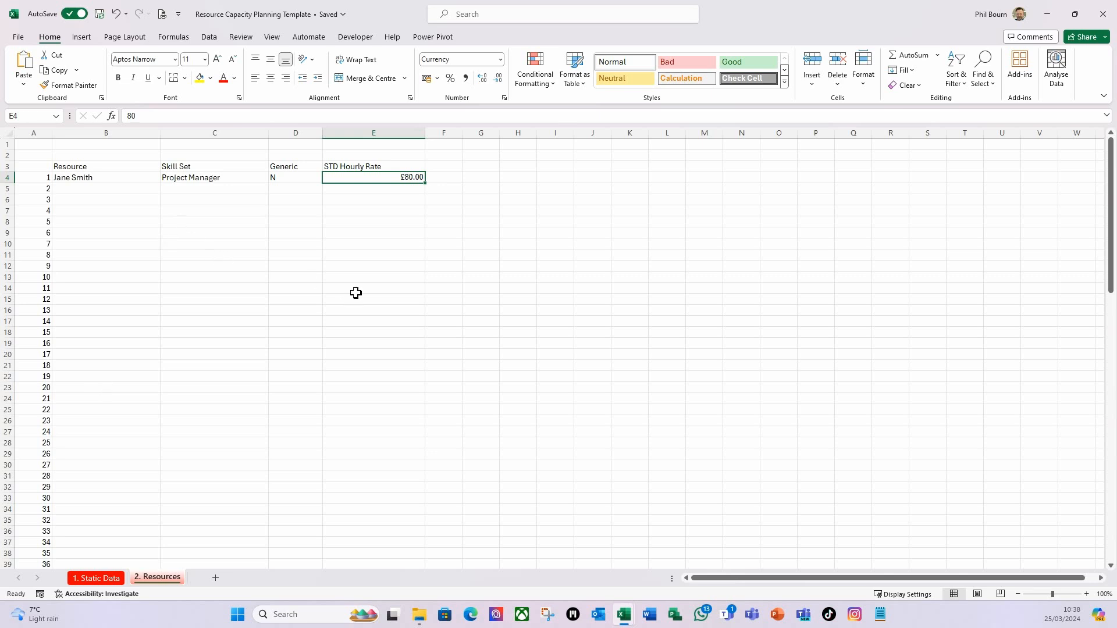
pyautogui.click(92, 179)
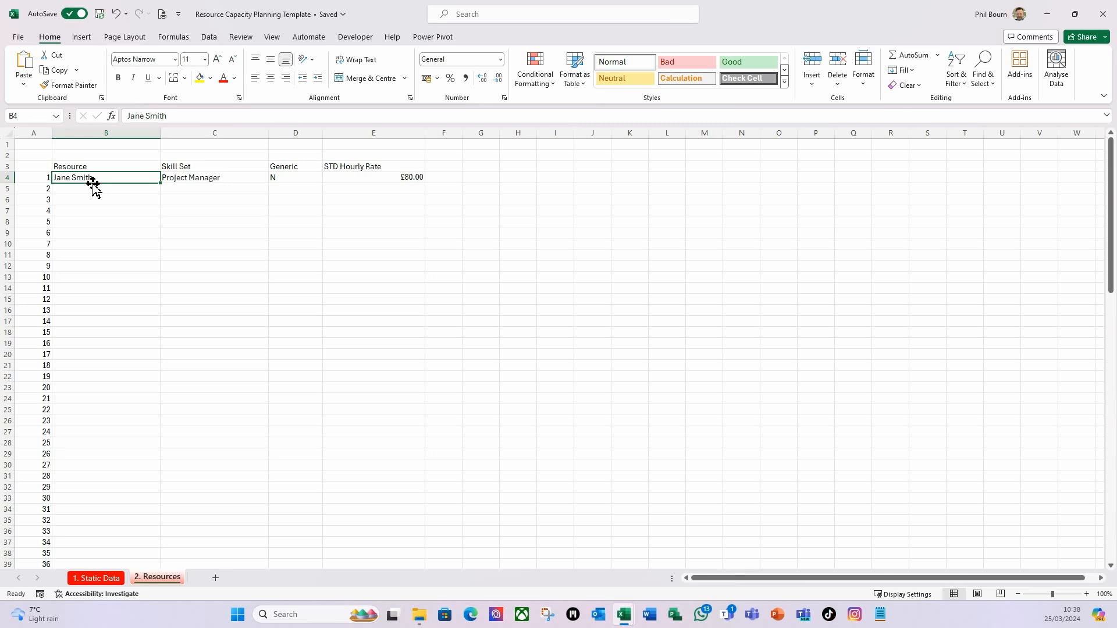
pyautogui.click(186, 184)
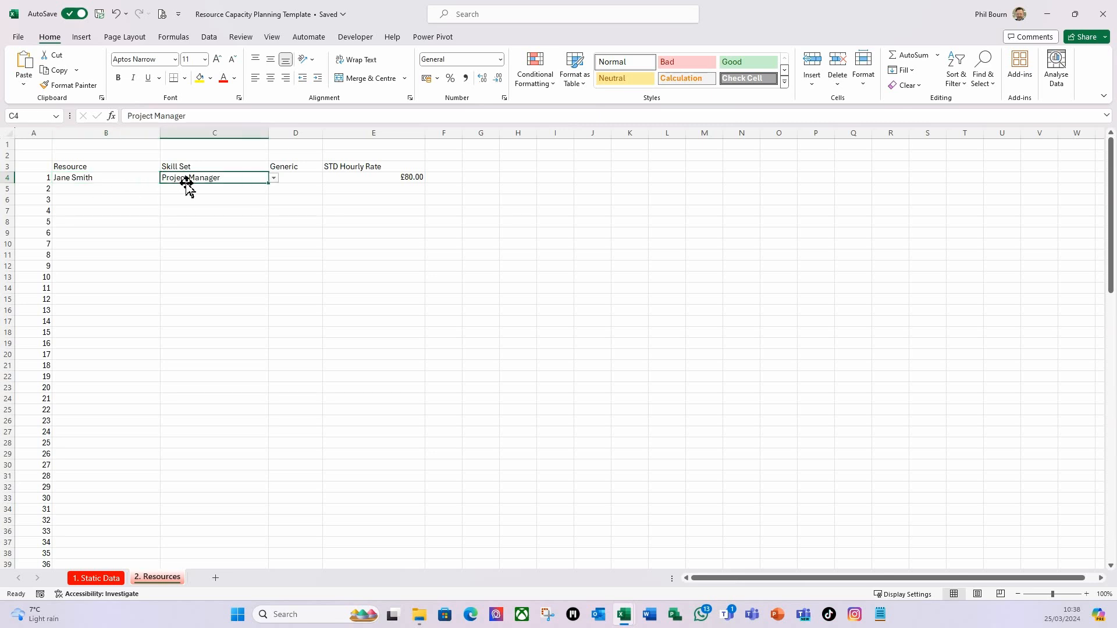
# Step: Create a table with headers from the resource data in $B$3:$E$103, leaving out the numbering column
pyautogui.click(89, 180)
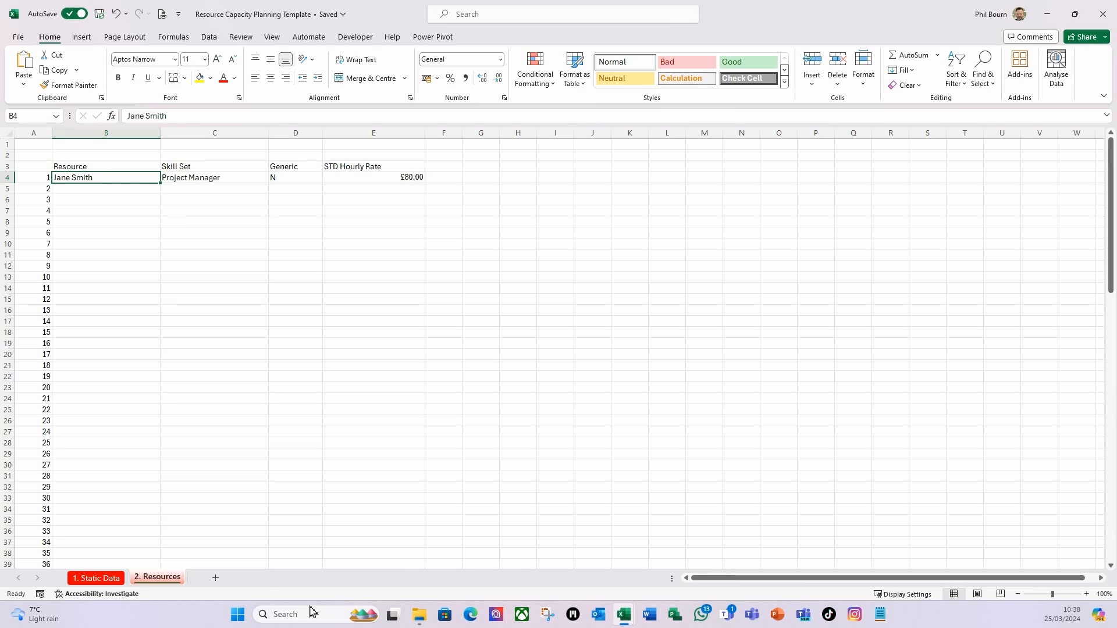
pyautogui.hotkey('ctrl', 't')
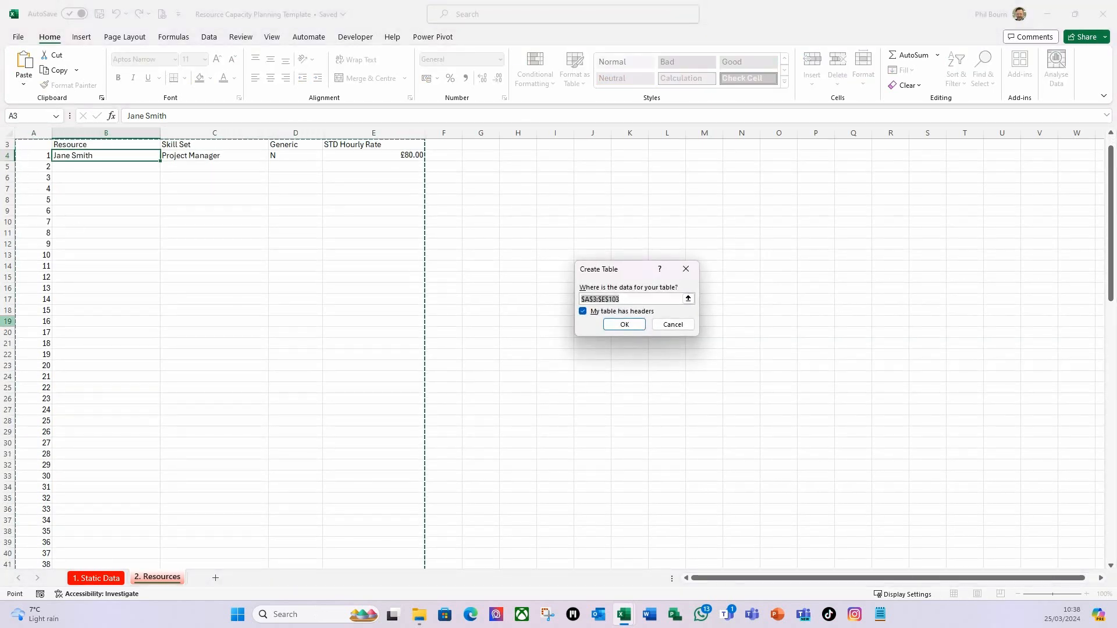
pyautogui.click(589, 298)
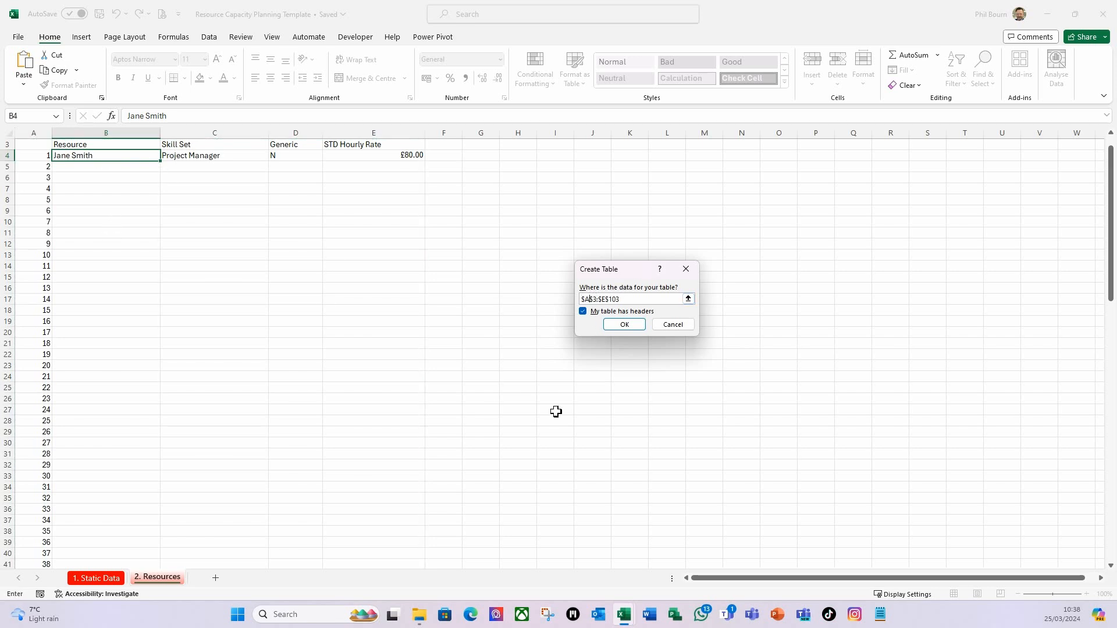
pyautogui.press('BackSpace')
pyautogui.write('B')
pyautogui.click(637, 326)
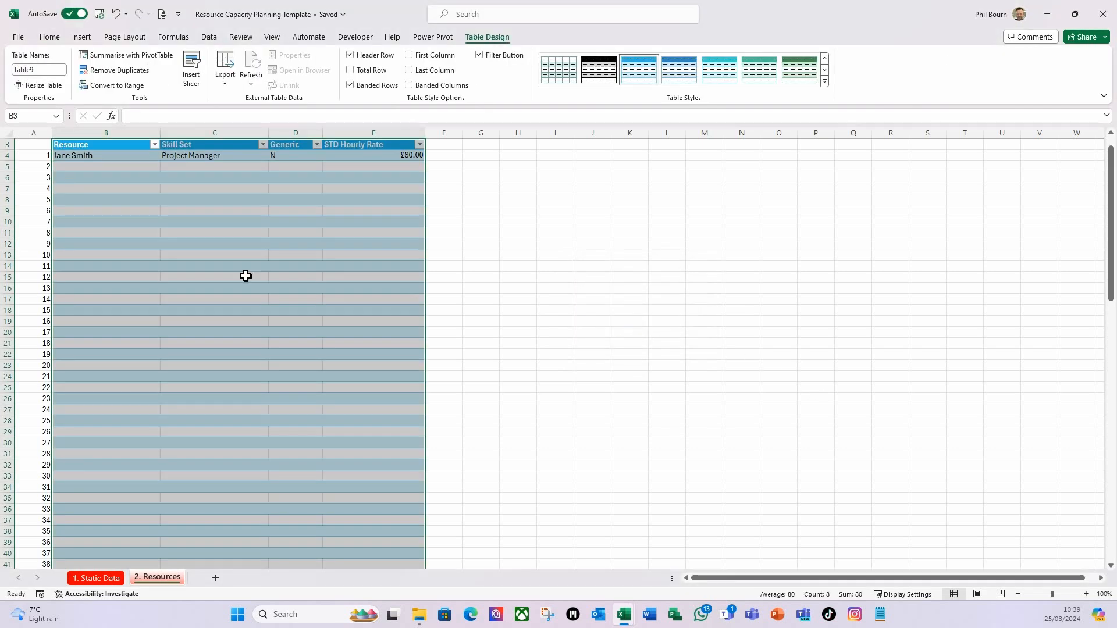
# Step: Examine the new table down to its last row and check whether the Skill Set and STD Hourly Rate cells below the first resource have validation or formatting
pyautogui.scroll(-7, 163, 457)
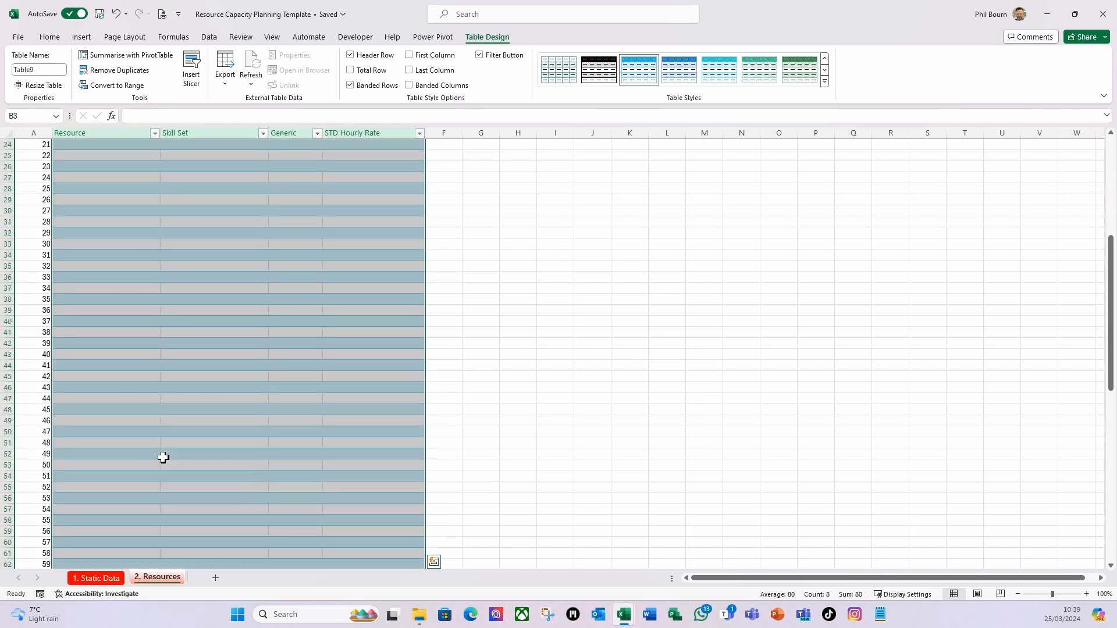
pyautogui.scroll(8, 163, 458)
pyautogui.scroll(-20, 178, 450)
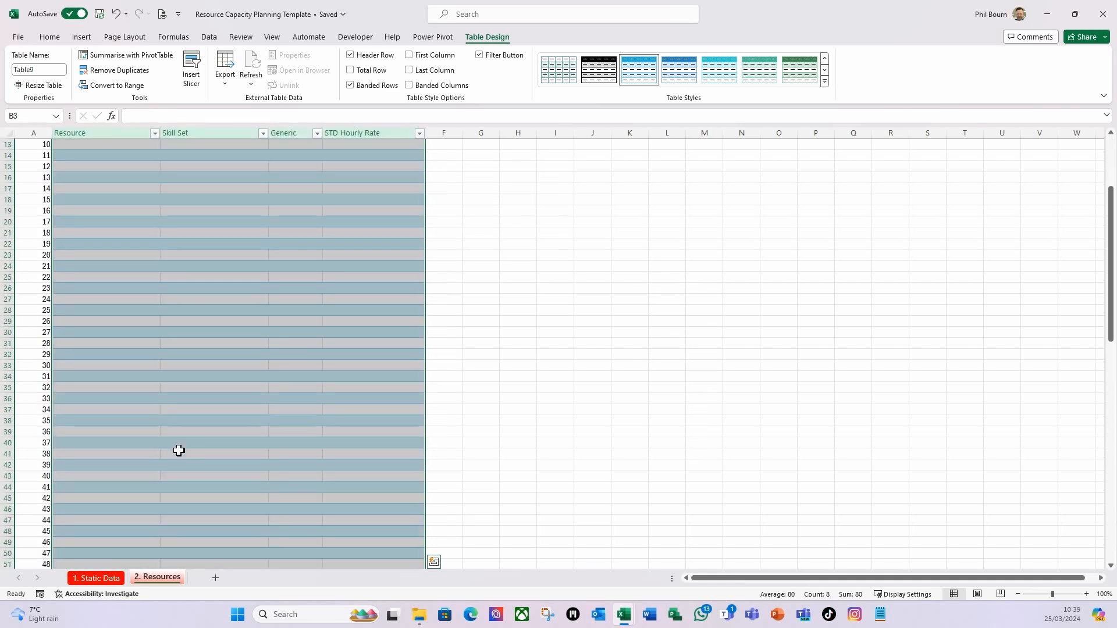
pyautogui.scroll(19, 179, 452)
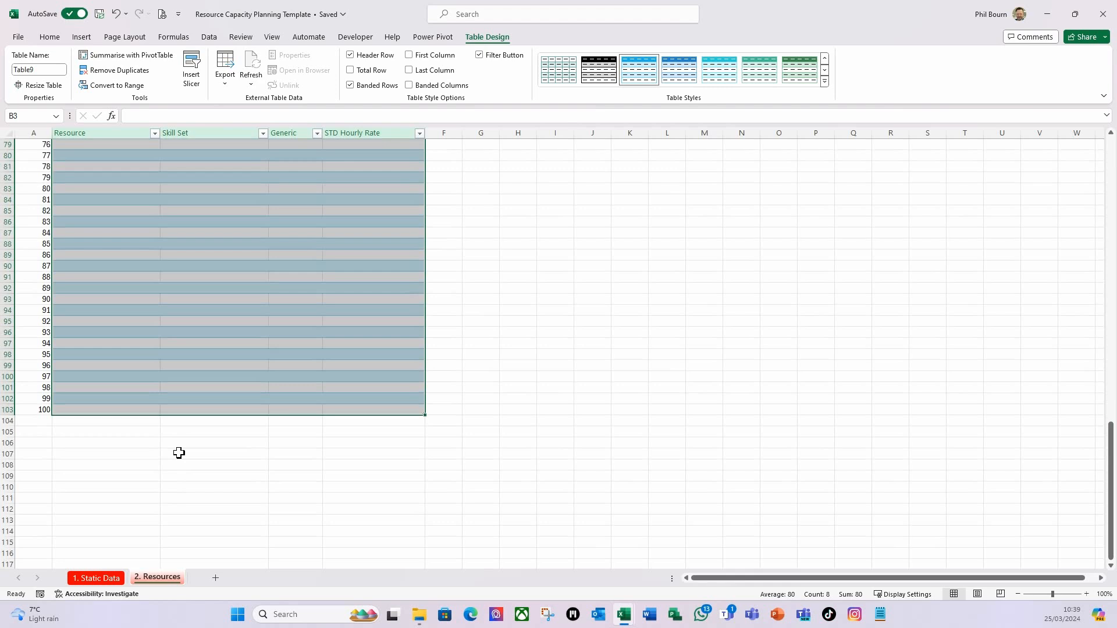
pyautogui.scroll(6, 178, 453)
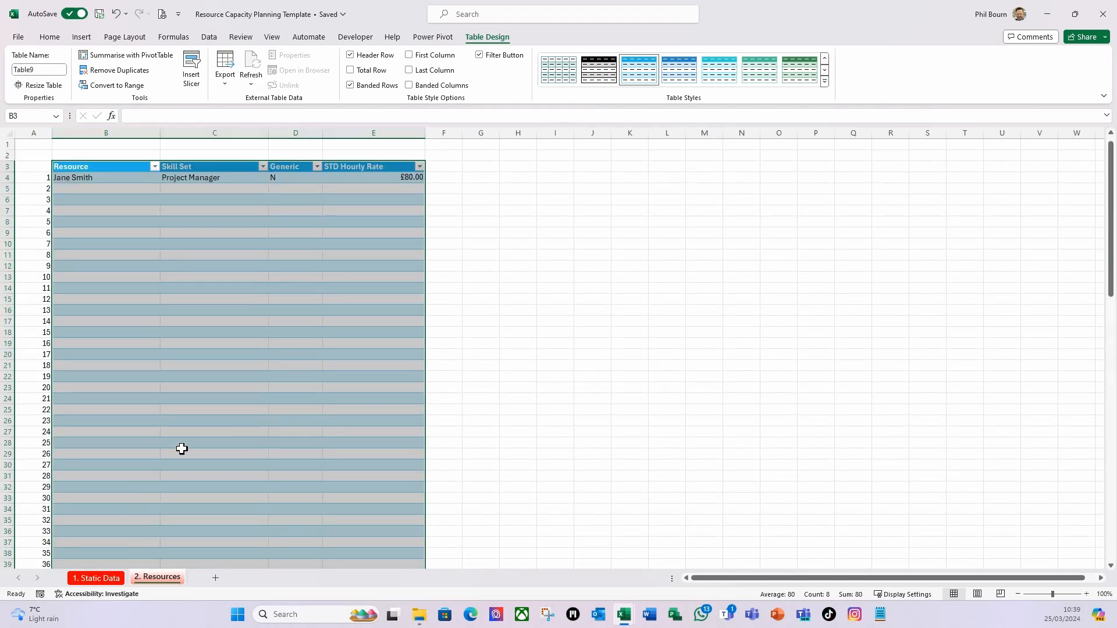
pyautogui.click(202, 181)
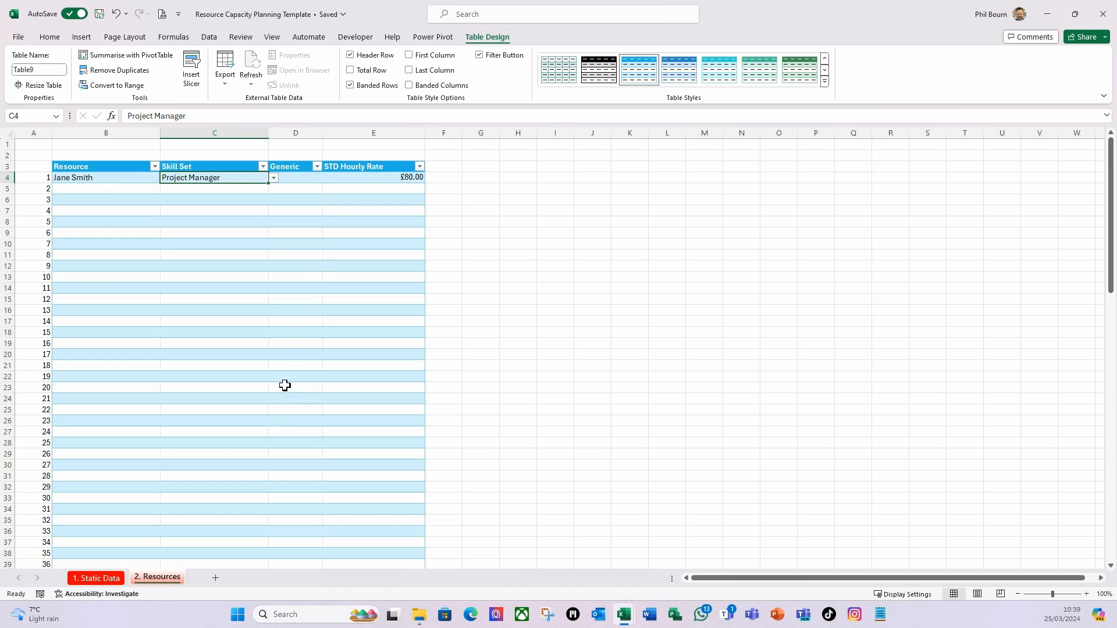
pyautogui.click(227, 189)
pyautogui.click(217, 221)
pyautogui.click(209, 310)
pyautogui.click(374, 188)
pyautogui.click(375, 277)
pyautogui.click(375, 399)
pyautogui.click(231, 346)
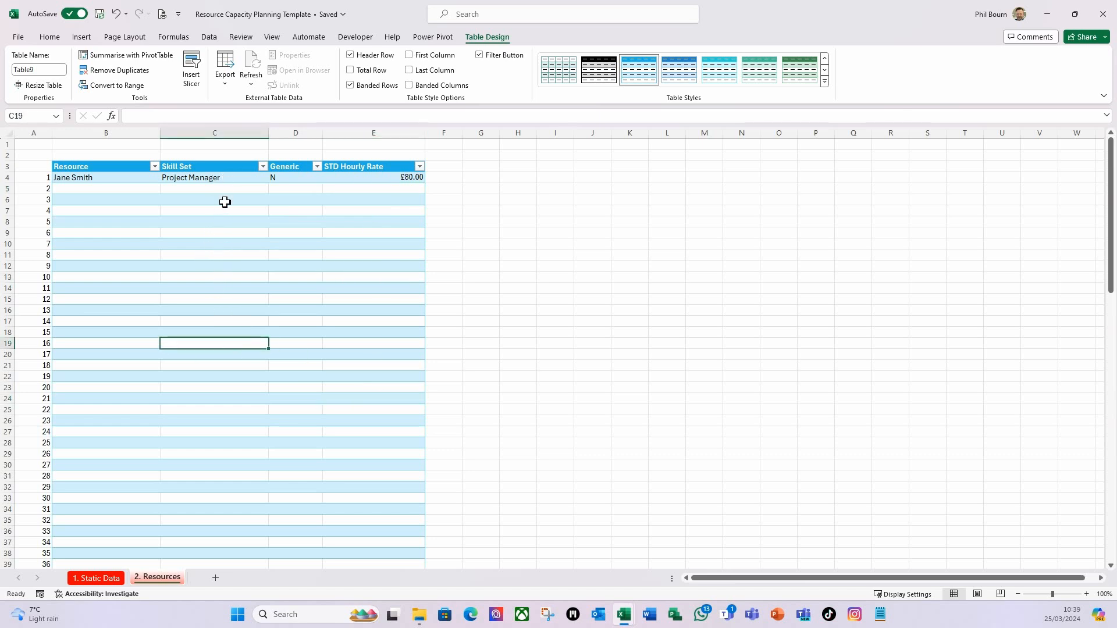
# Step: Extend the list validation =INDIRECT("tblSkillSets[Skill Set]") from C4 to the whole Skill Set column, through C103, and check several cells for it
pyautogui.click(218, 181)
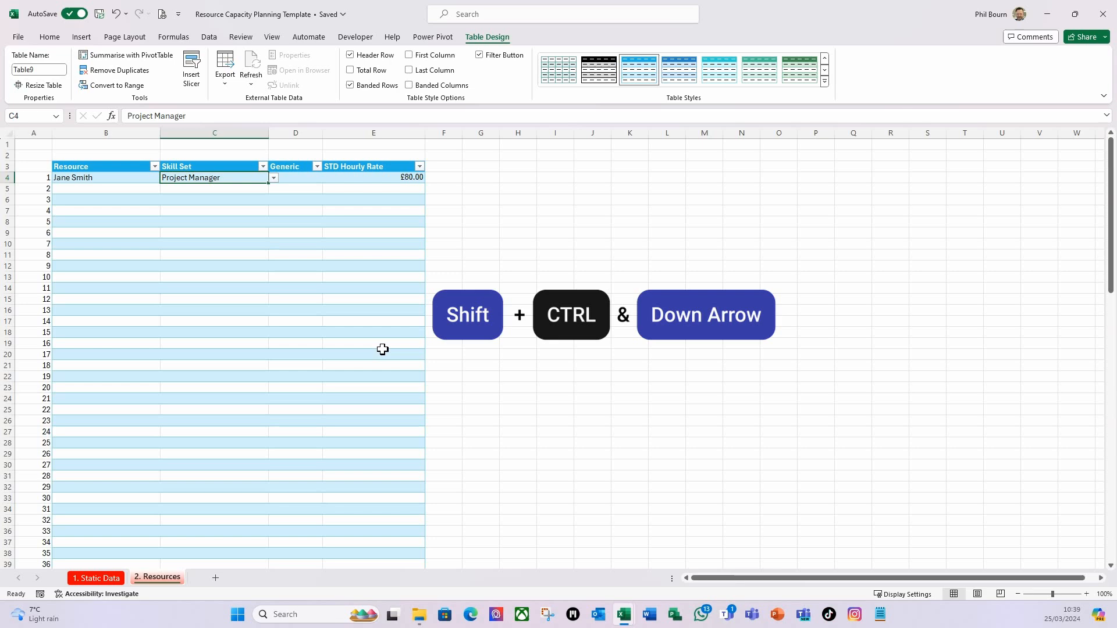
pyautogui.hotkey('ctrl', 'shift', 'Down')
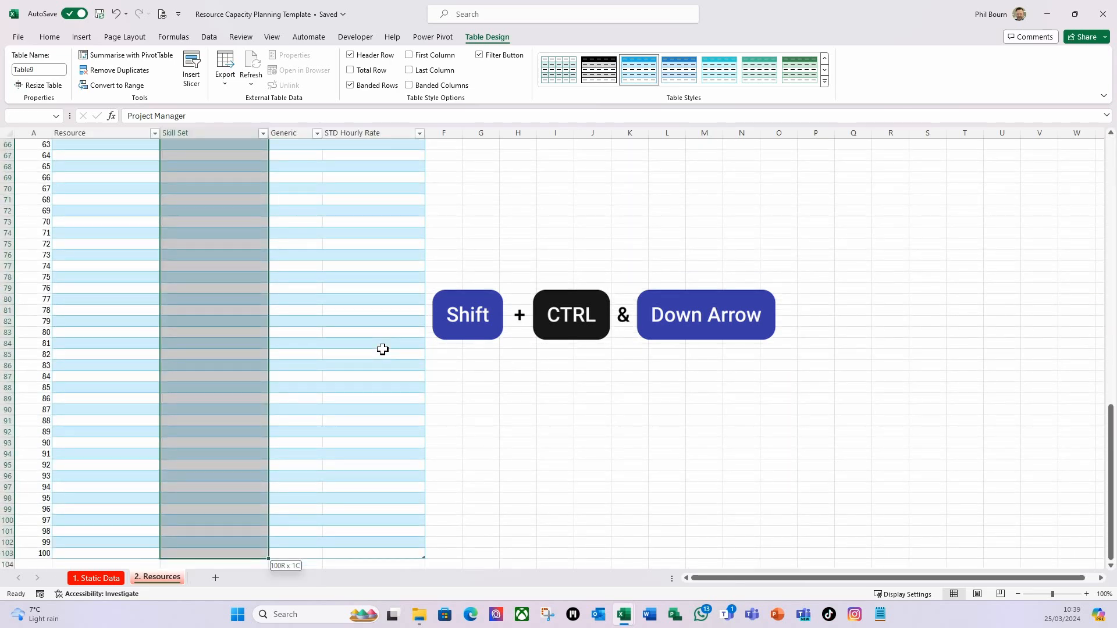
pyautogui.click(209, 38)
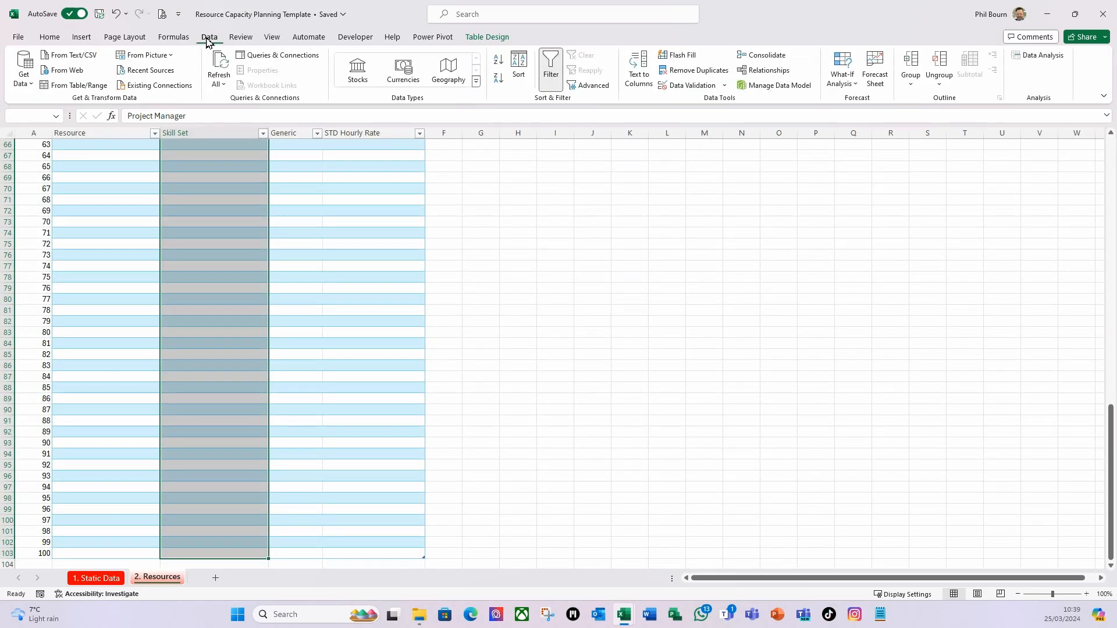
pyautogui.click(725, 87)
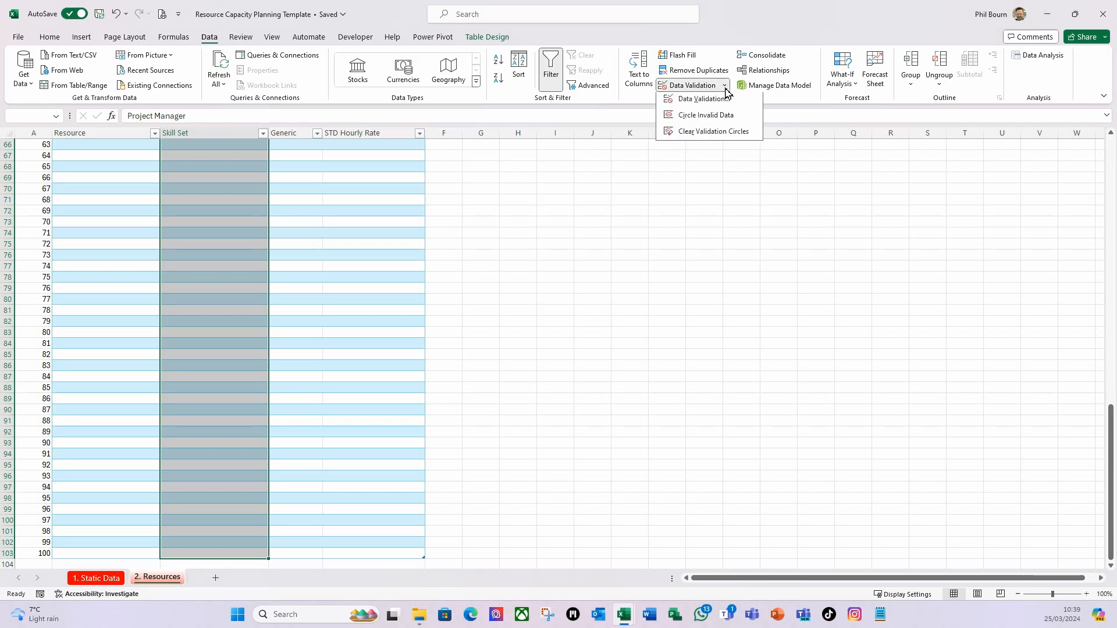
pyautogui.click(701, 99)
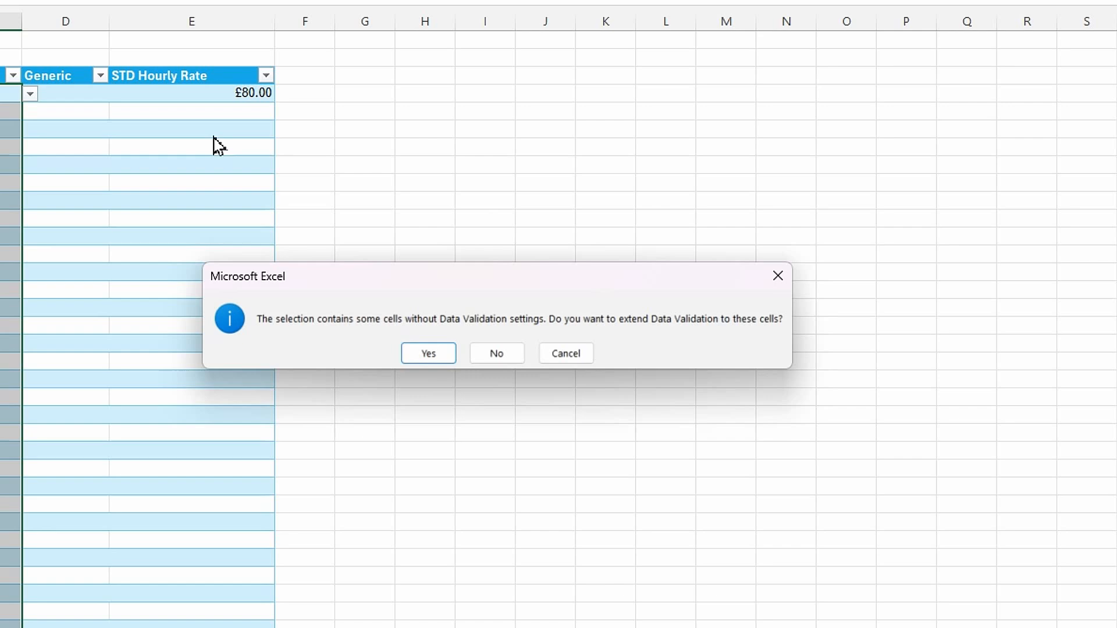
pyautogui.click(438, 355)
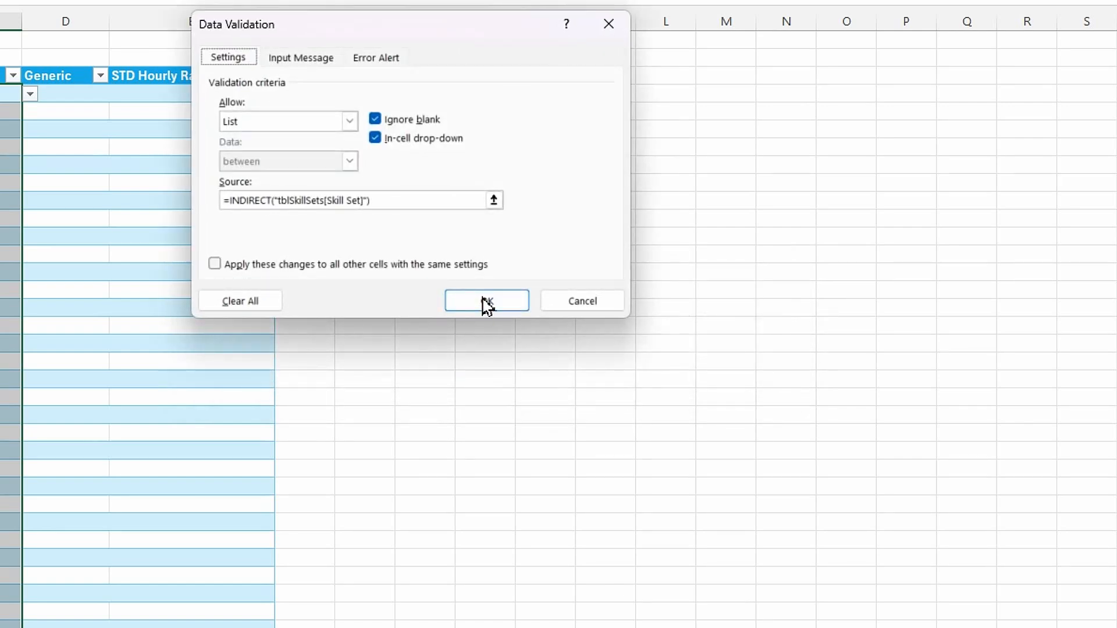
pyautogui.click(487, 300)
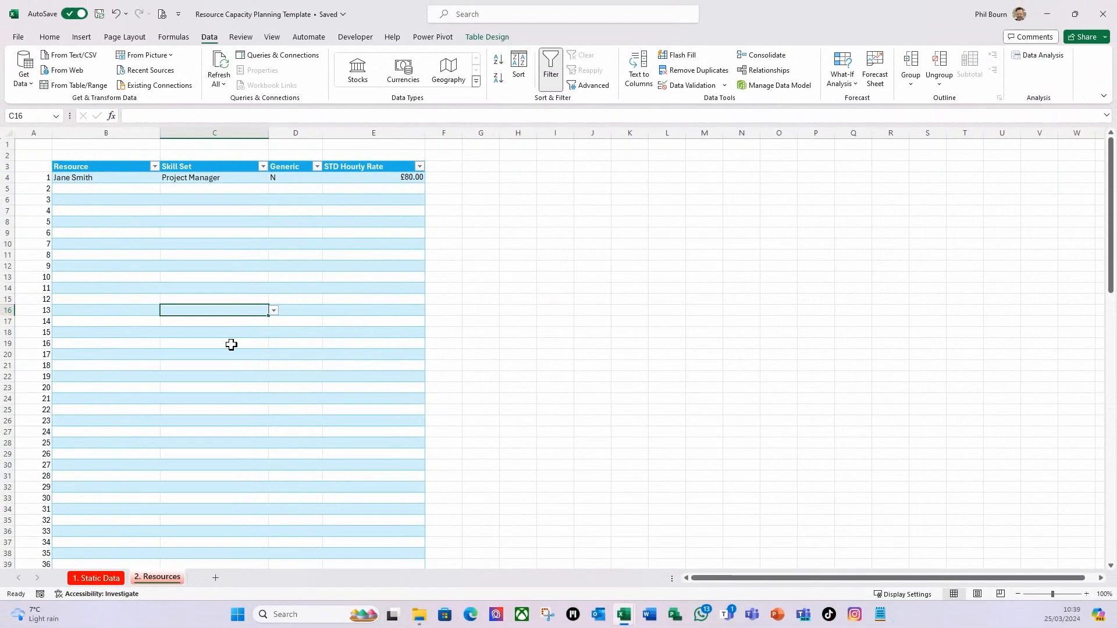
pyautogui.click(233, 368)
pyautogui.click(236, 265)
pyautogui.click(232, 191)
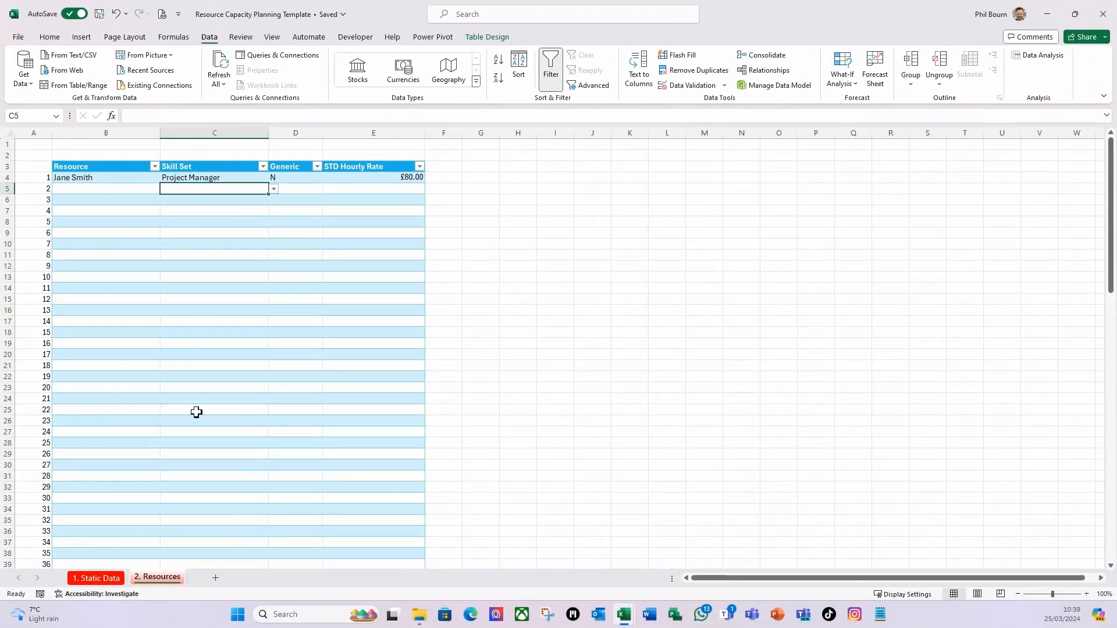
# Step: Extend the Y,N list validation from D4 to the whole Generic column, through D103
pyautogui.click(302, 179)
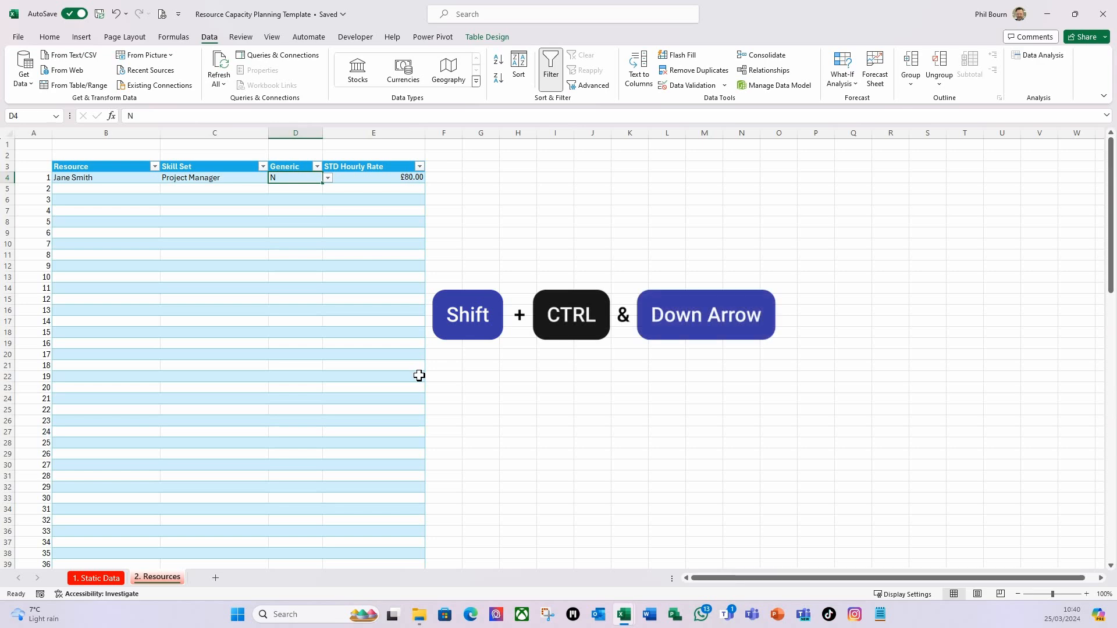
pyautogui.hotkey('ctrl', 'shift', 'Down')
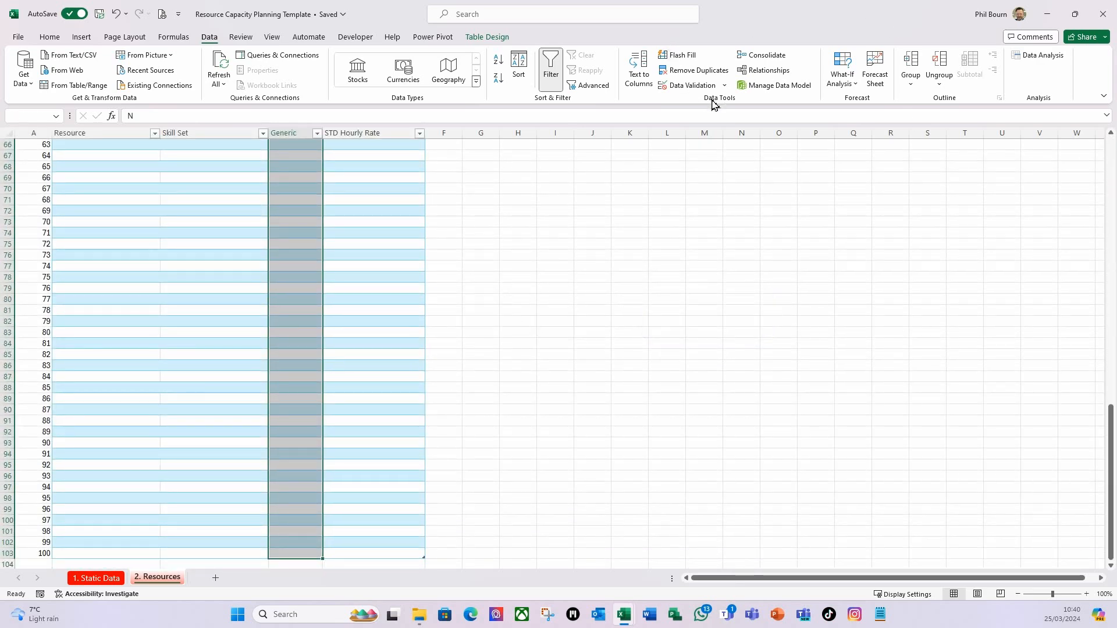
pyautogui.click(725, 86)
pyautogui.click(706, 106)
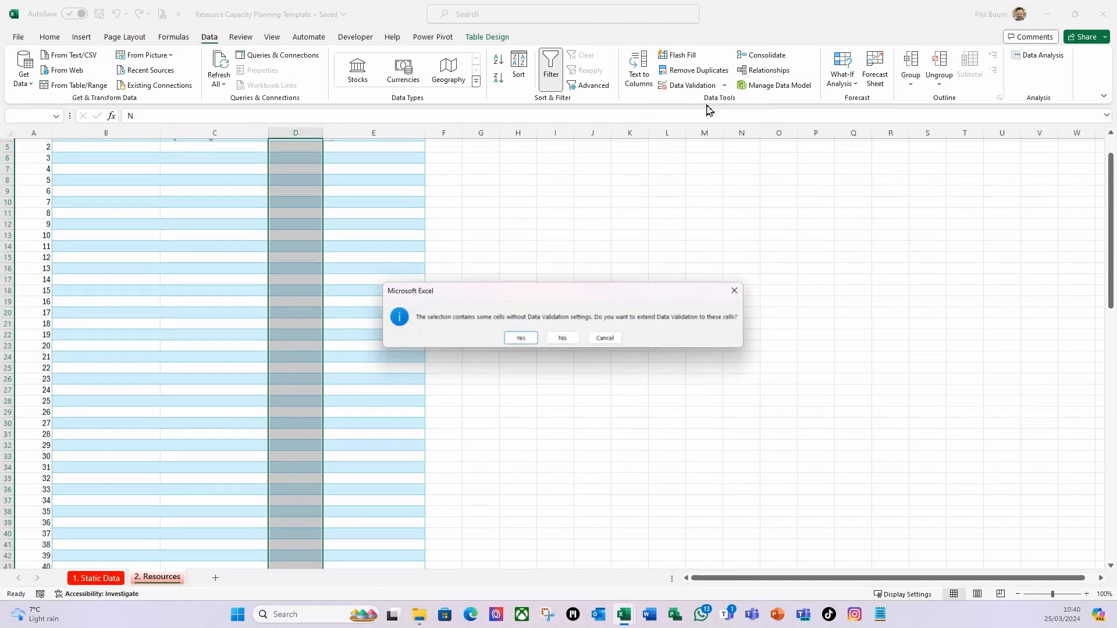
pyautogui.click(522, 339)
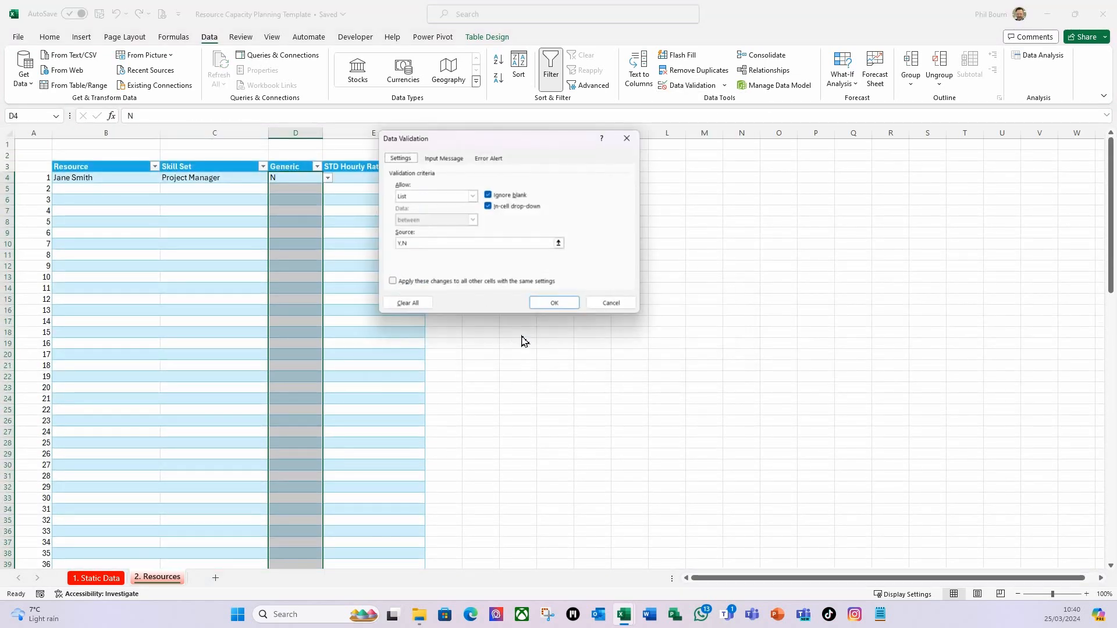
pyautogui.click(549, 306)
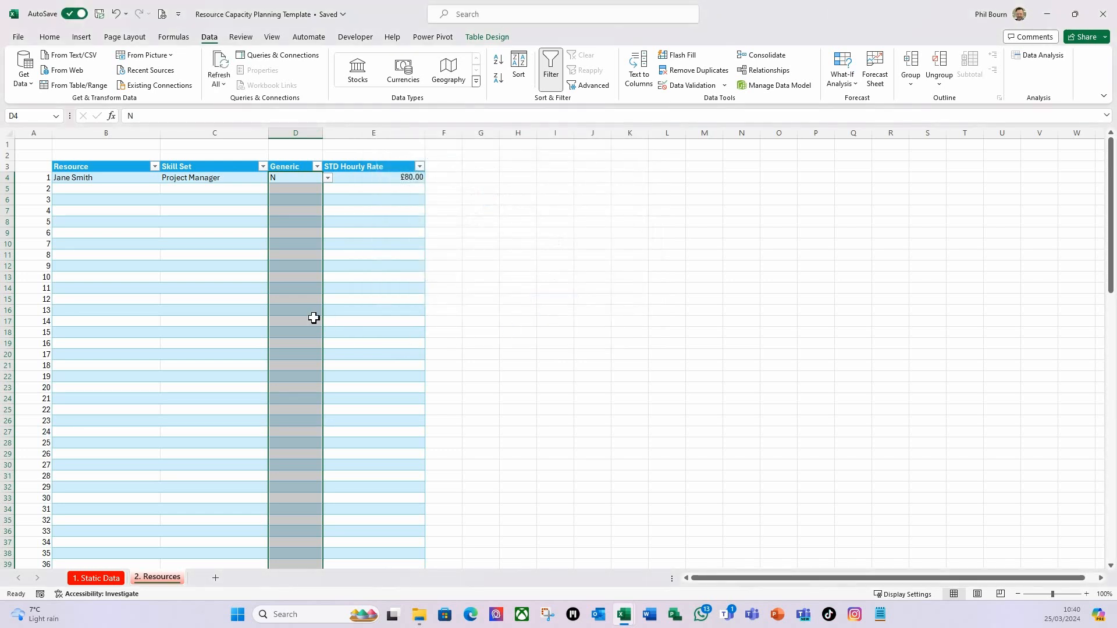
pyautogui.click(307, 322)
# Step: Format the remaining STD Hourly Rate cells, E5 to E103, as Currency
pyautogui.click(353, 178)
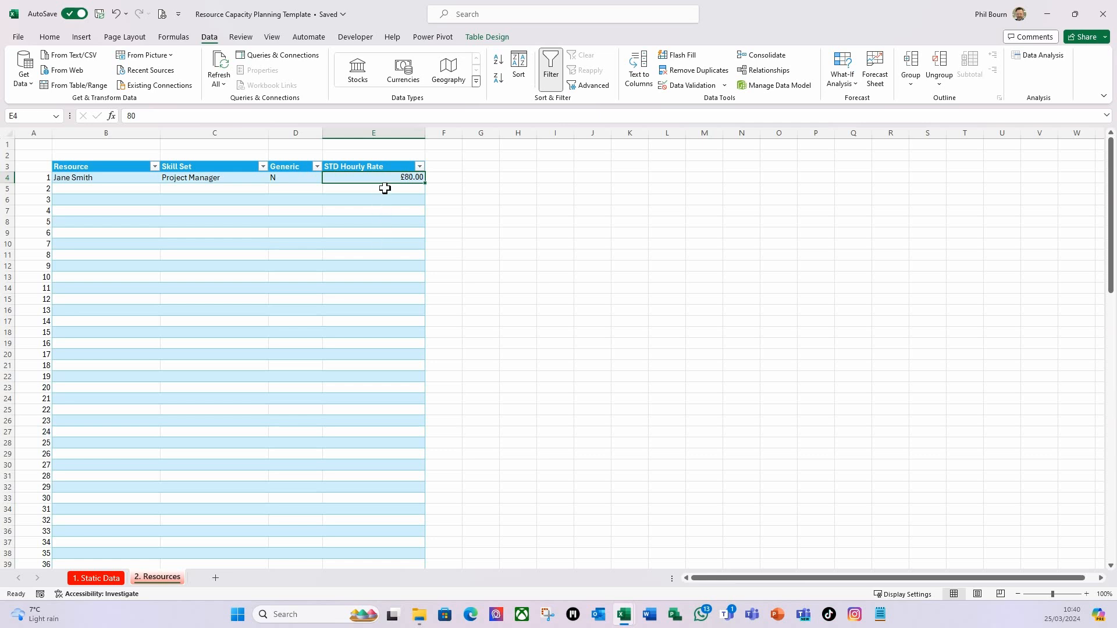
pyautogui.click(394, 191)
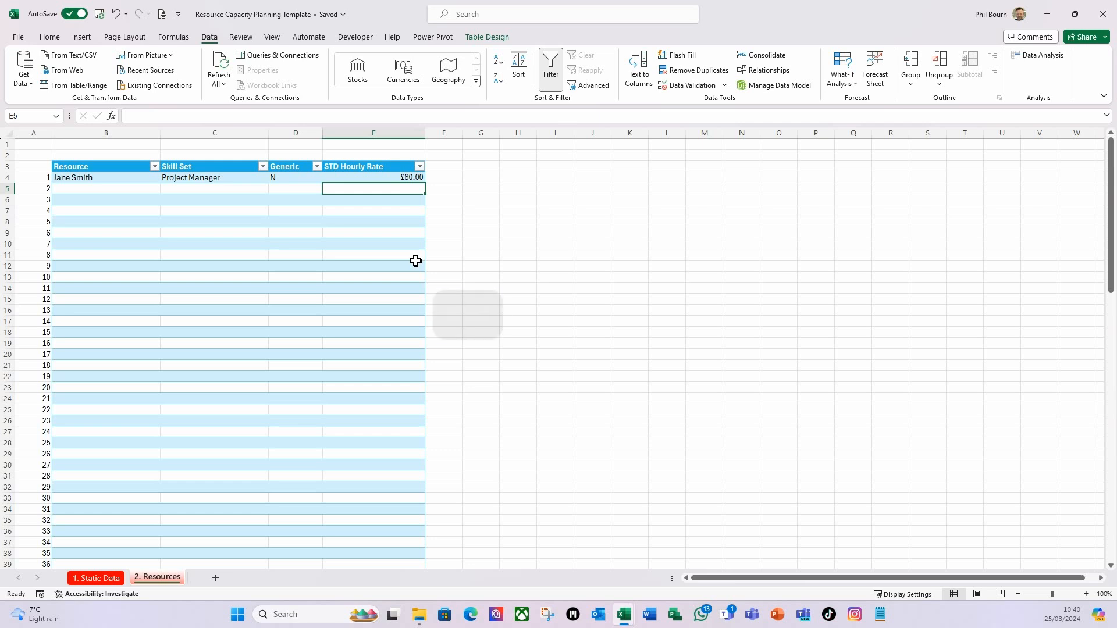
pyautogui.hotkey('ctrl', 'shift', 'Down')
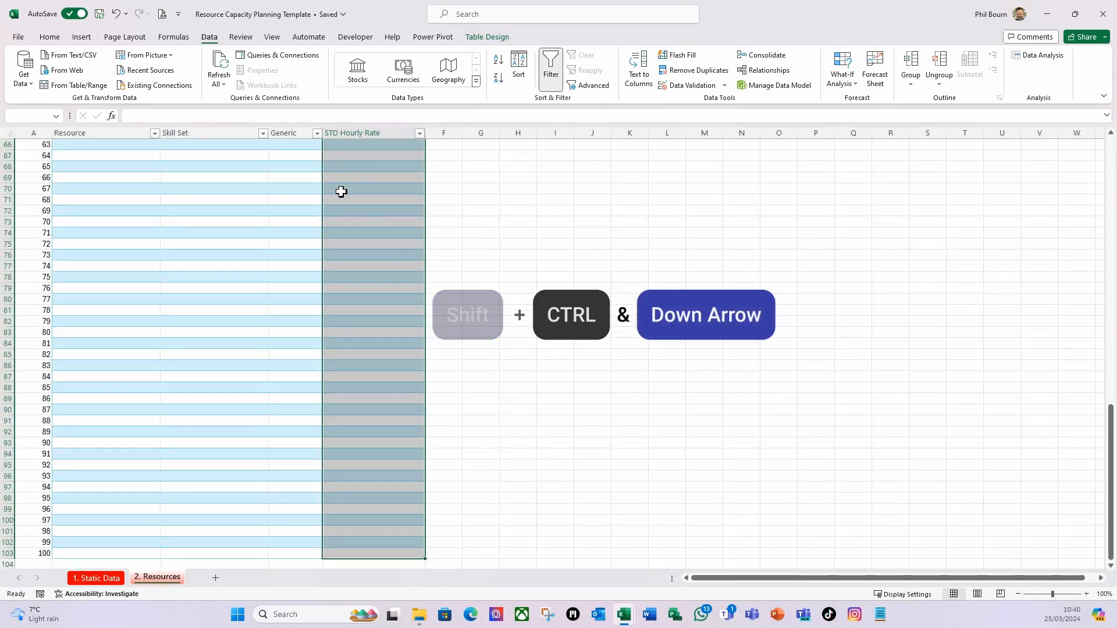
pyautogui.click(50, 38)
pyautogui.click(500, 59)
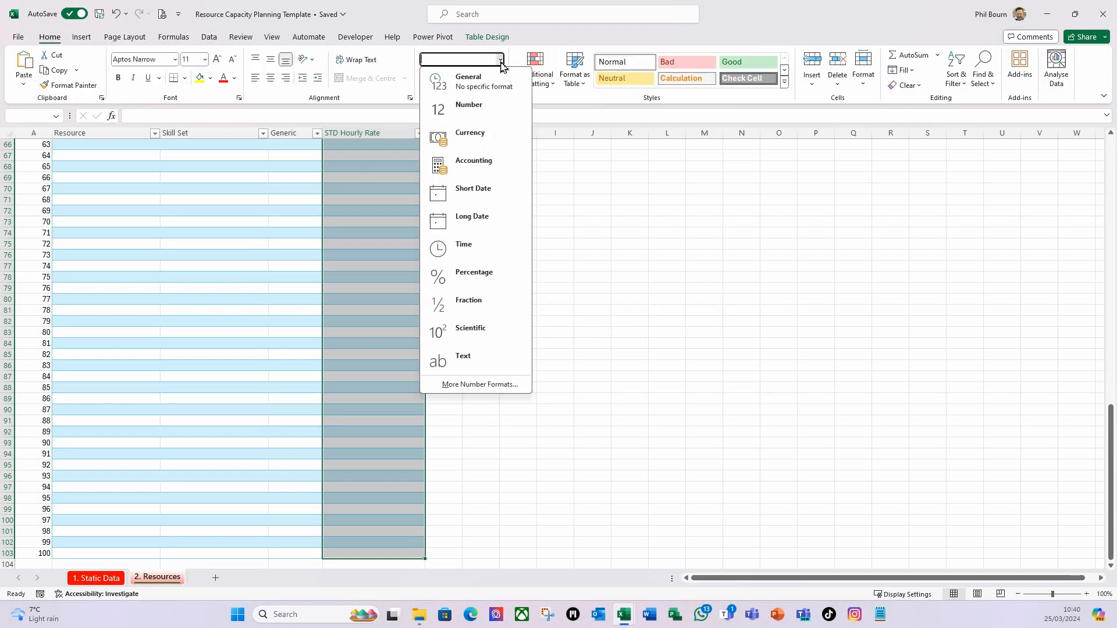
pyautogui.click(458, 141)
pyautogui.scroll(20, 386, 195)
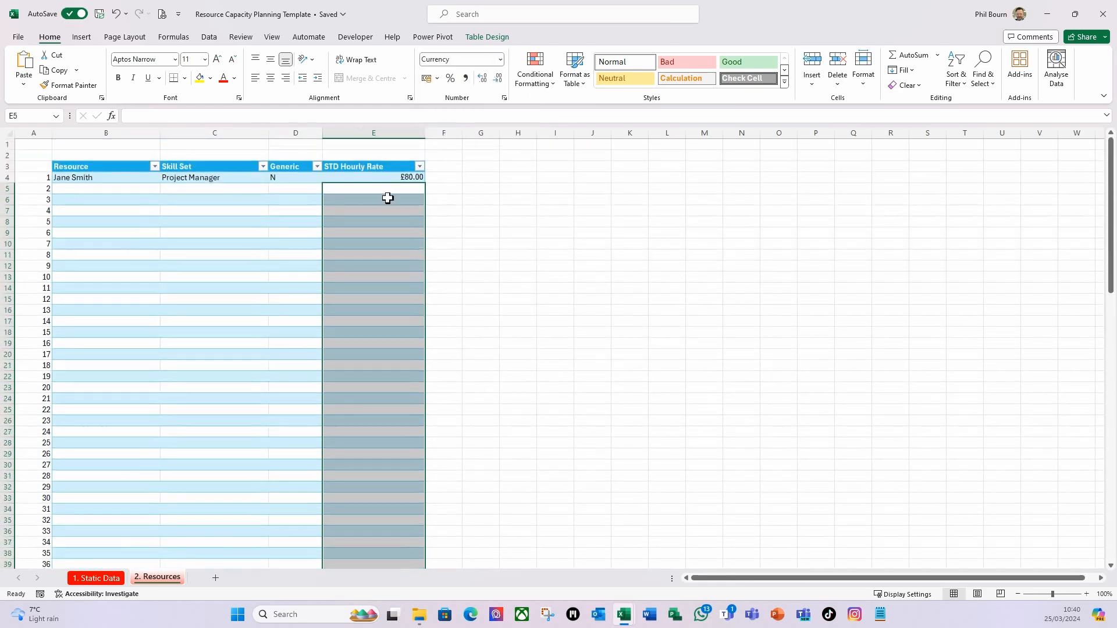
pyautogui.click(360, 269)
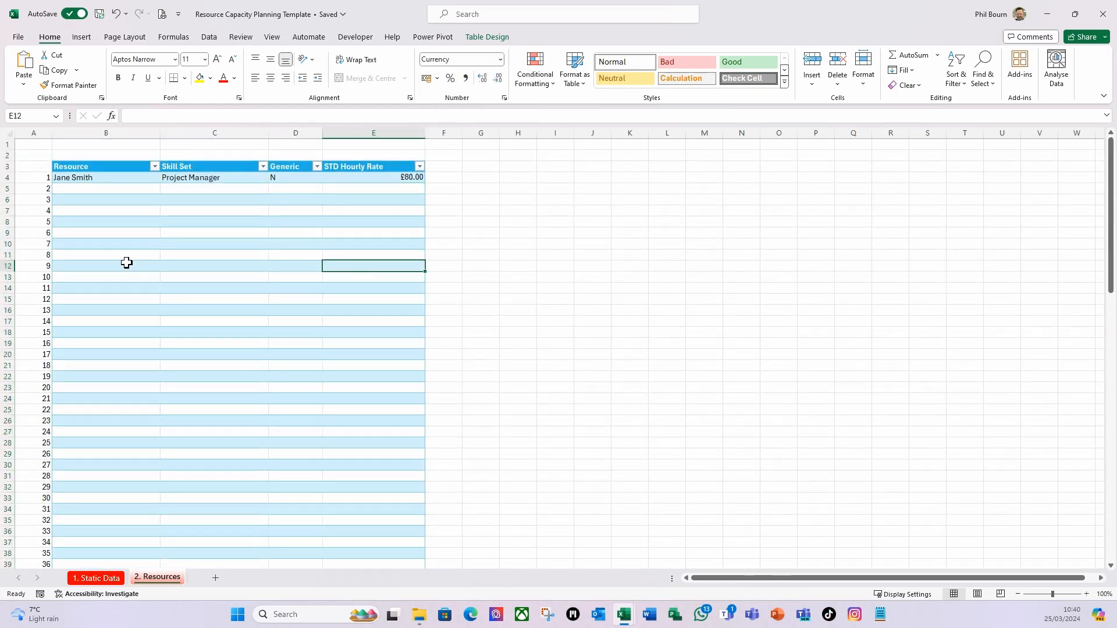
# Step: Rename the resources table as tblResources
pyautogui.click(114, 188)
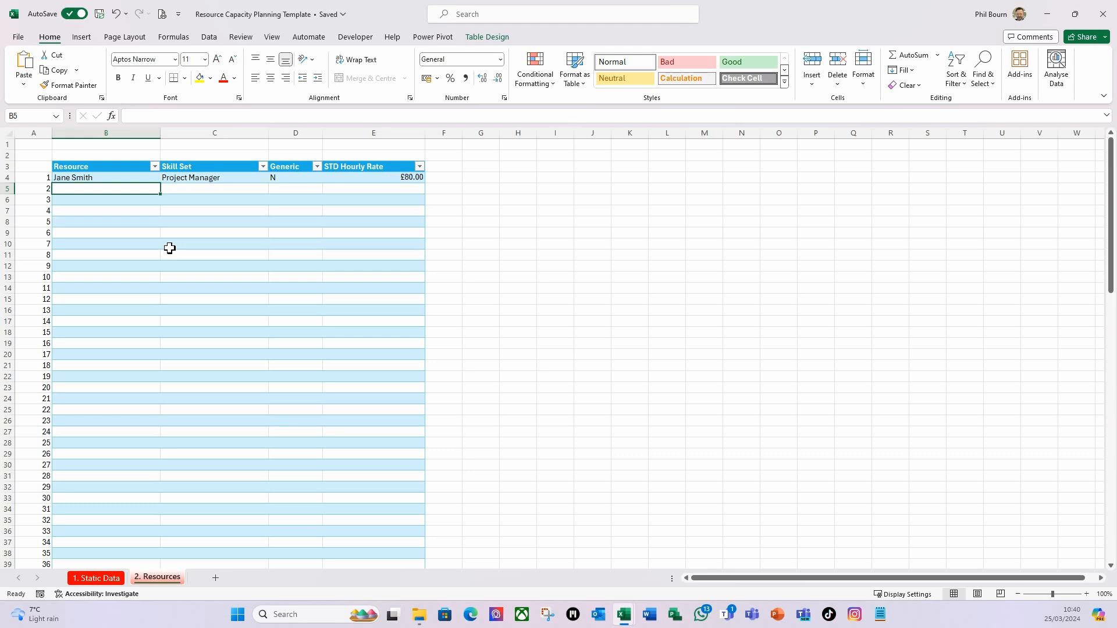
pyautogui.click(495, 39)
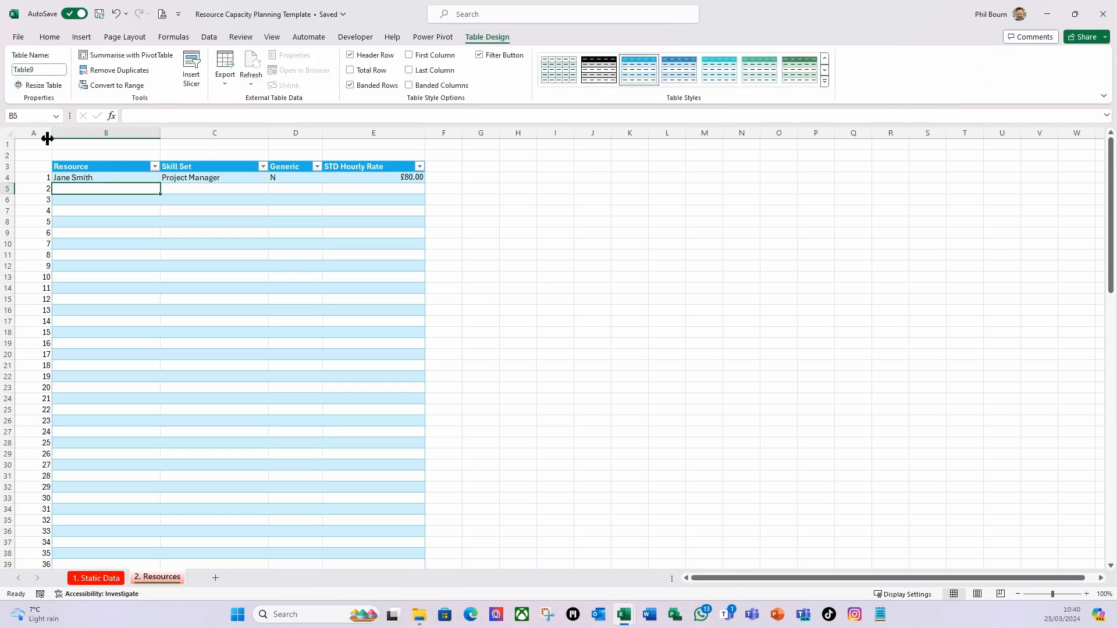
pyautogui.click(51, 69)
pyautogui.write('tblResources')
pyautogui.press('Return')
# Step: Paste six named and five generic resources (BA, Architect, SME, PMO, PM) into B5:E15 with their skill sets, Generic values and hourly rates
pyautogui.write('Fred Bloggs\tBusiness Analysis\tN\t£40.00 Bill Street\tBusiness Analysis\tN\t£40.00 Mary Green\tArchitect\tN\t£45.00 Gary Widget\tSME\tN\t£50.00 Phil Bourn\tPMO\tN\t£35.00 Eddie Murphy\tProject Manager\tN\t£80.00 BA\tBusiness Analysis\tY\t£40.00 Architect\tArchitect\tY\t£45.00 SME\tSME\tY\t£50.00 PMO\tPMO\tY\t£35.00 PM\tProject Manager\tY\t£80.00')
pyautogui.click(101, 177)
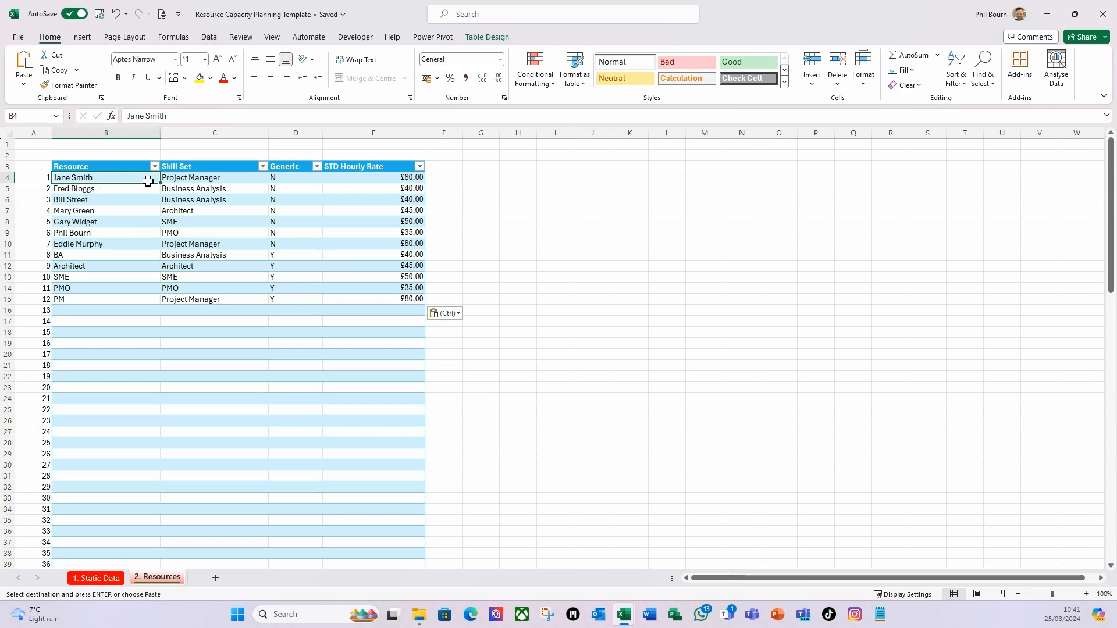
pyautogui.click(110, 188)
pyautogui.click(111, 253)
pyautogui.click(292, 244)
pyautogui.click(119, 215)
# Step: Load tblResources into Power Query and change the STD Hourly Rate column's type to Currency, replacing the current conversion
pyautogui.click(209, 38)
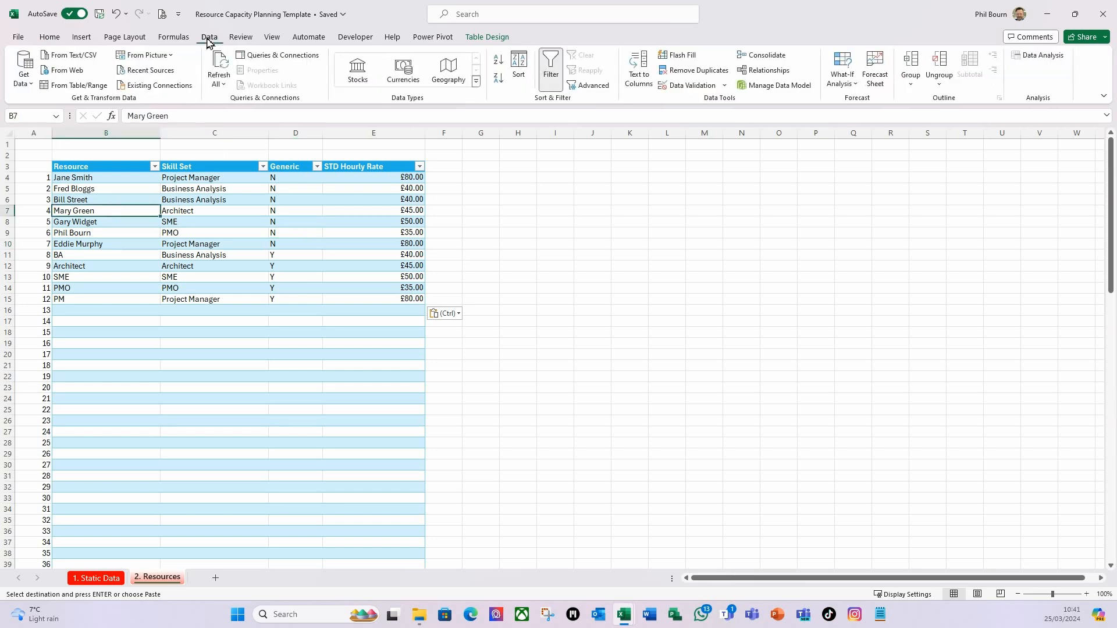
pyautogui.click(65, 90)
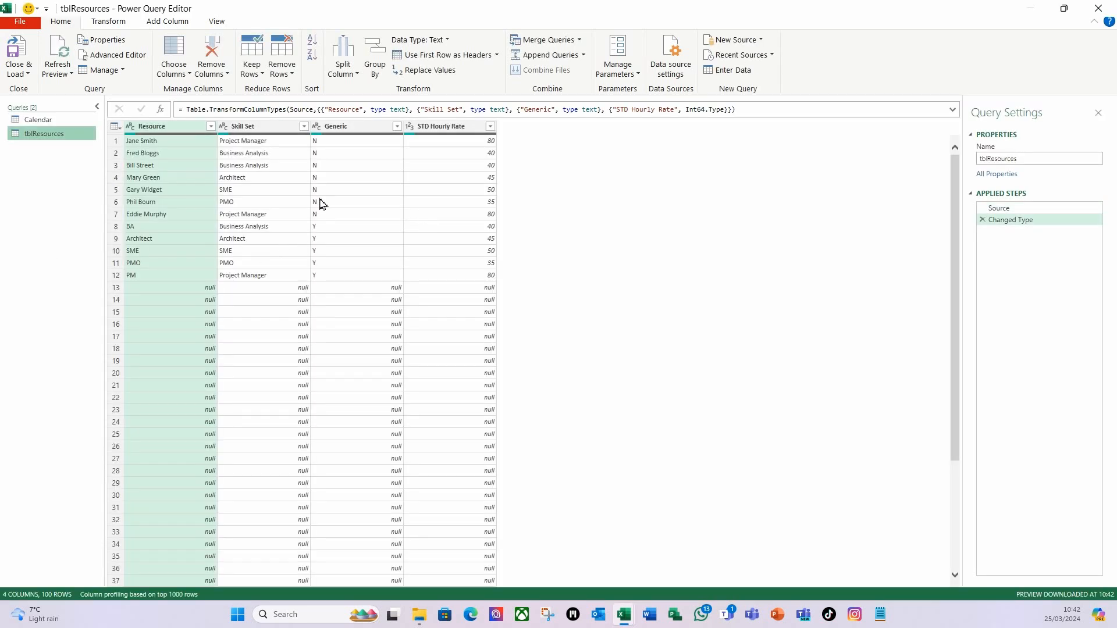
pyautogui.click(441, 126)
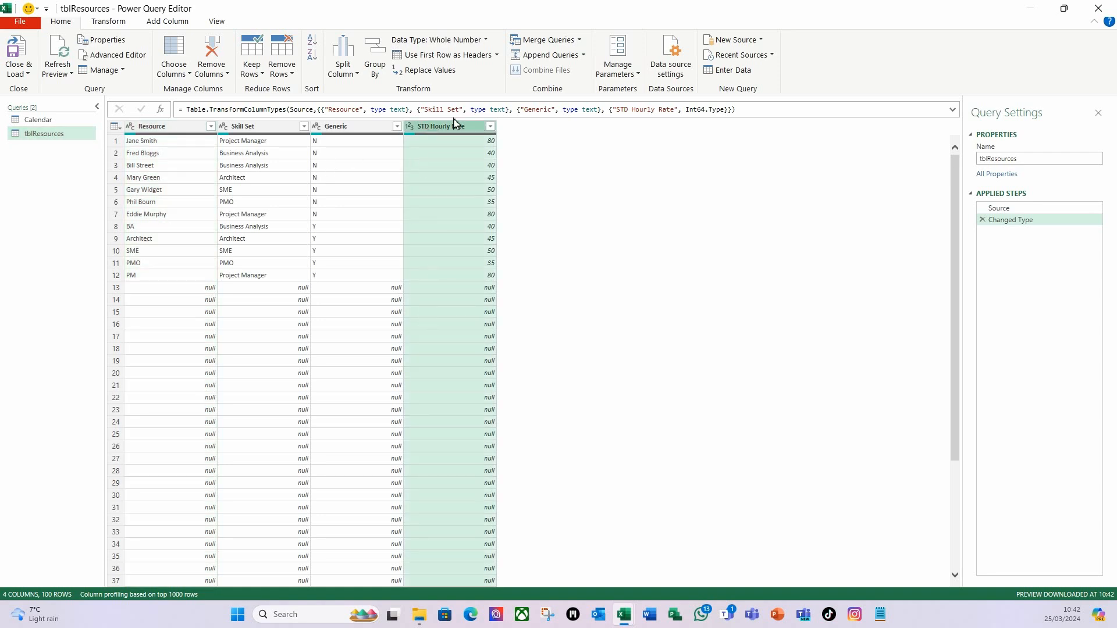
pyautogui.click(485, 40)
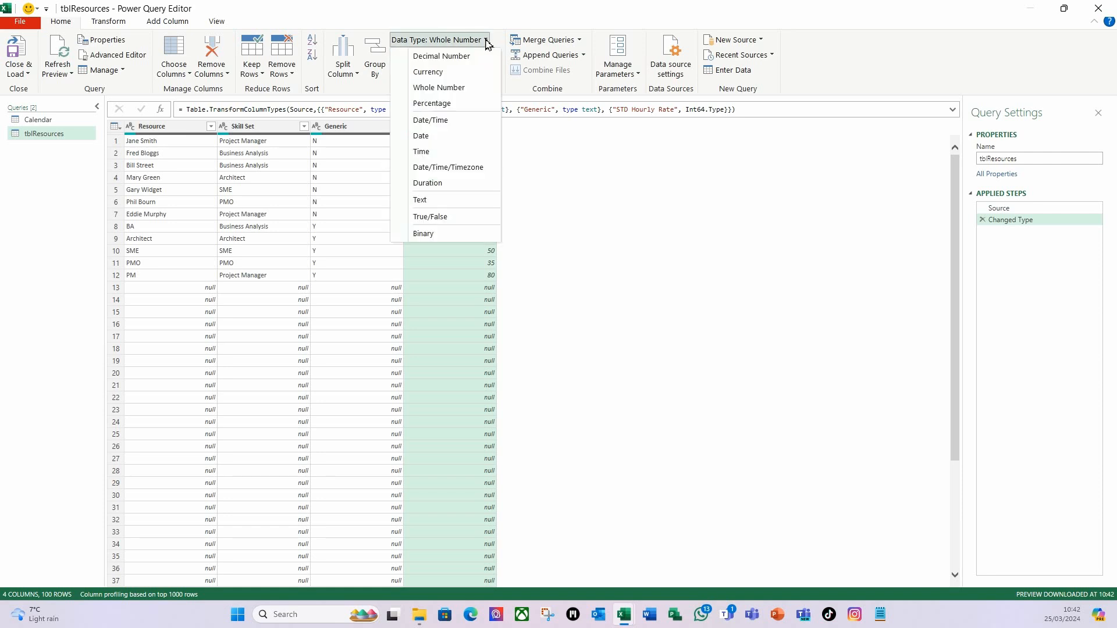
pyautogui.click(437, 74)
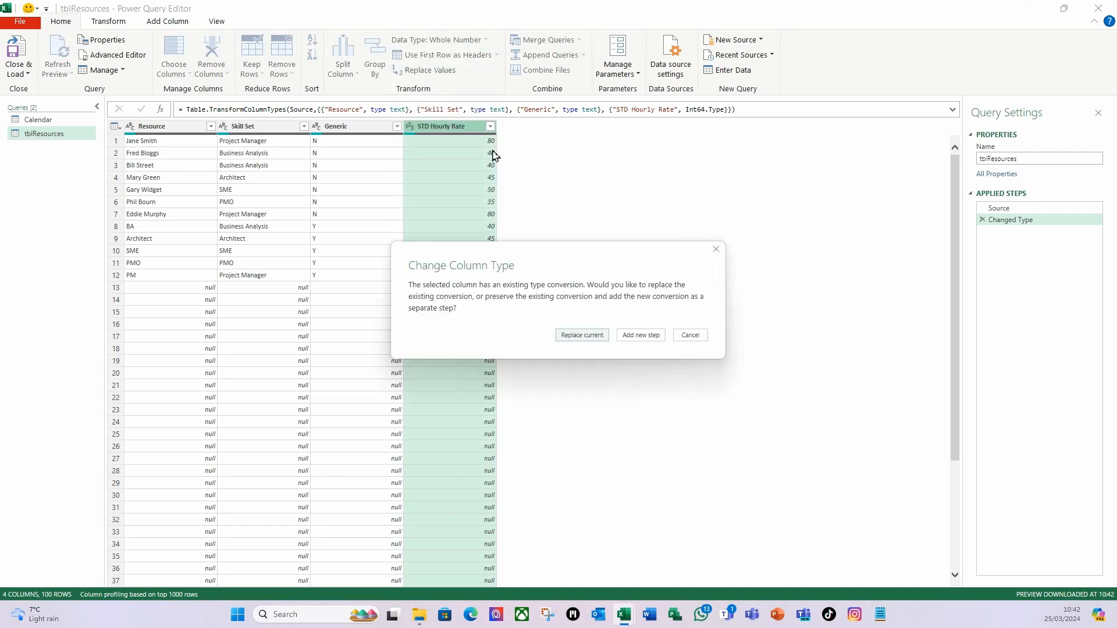
pyautogui.click(582, 336)
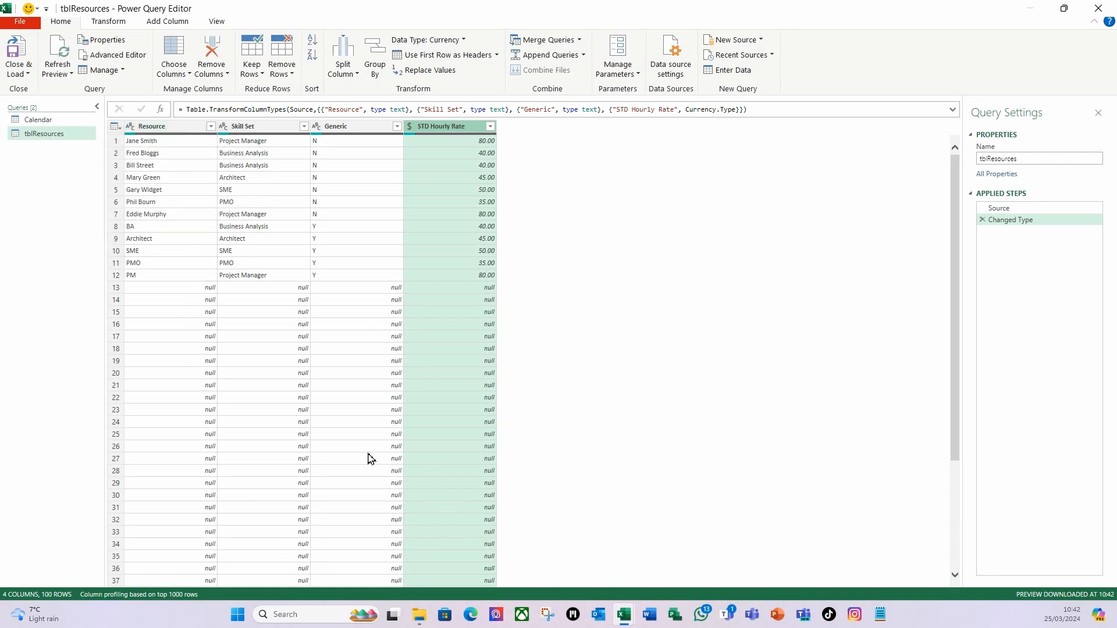
# Step: Filter null values out of the Resource column and review the condition of the Filtered Rows step
pyautogui.click(161, 128)
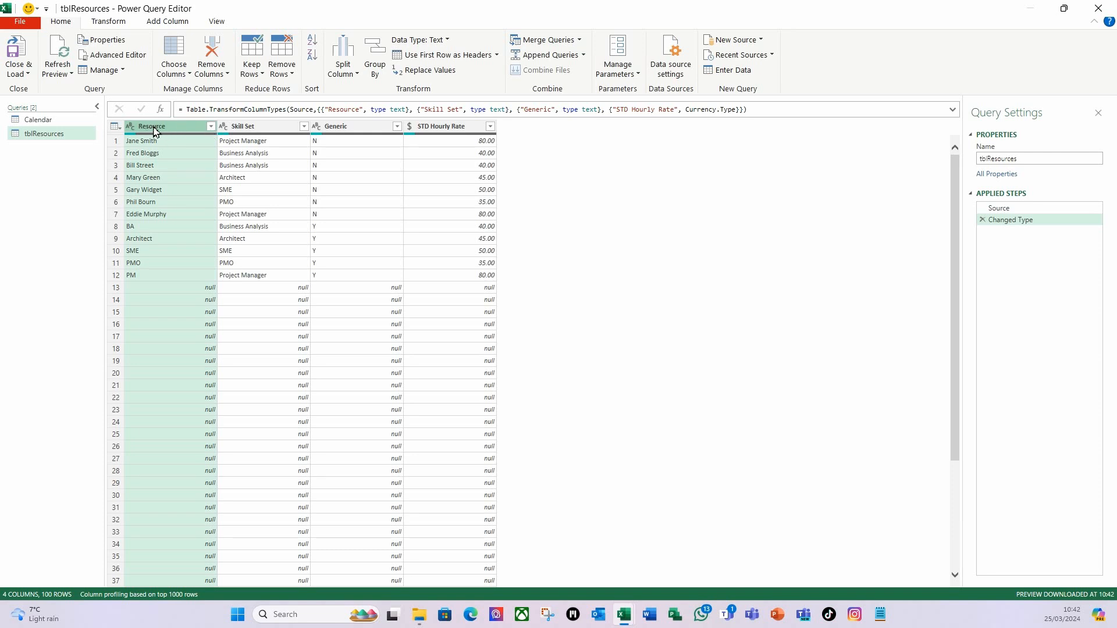
pyautogui.click(211, 127)
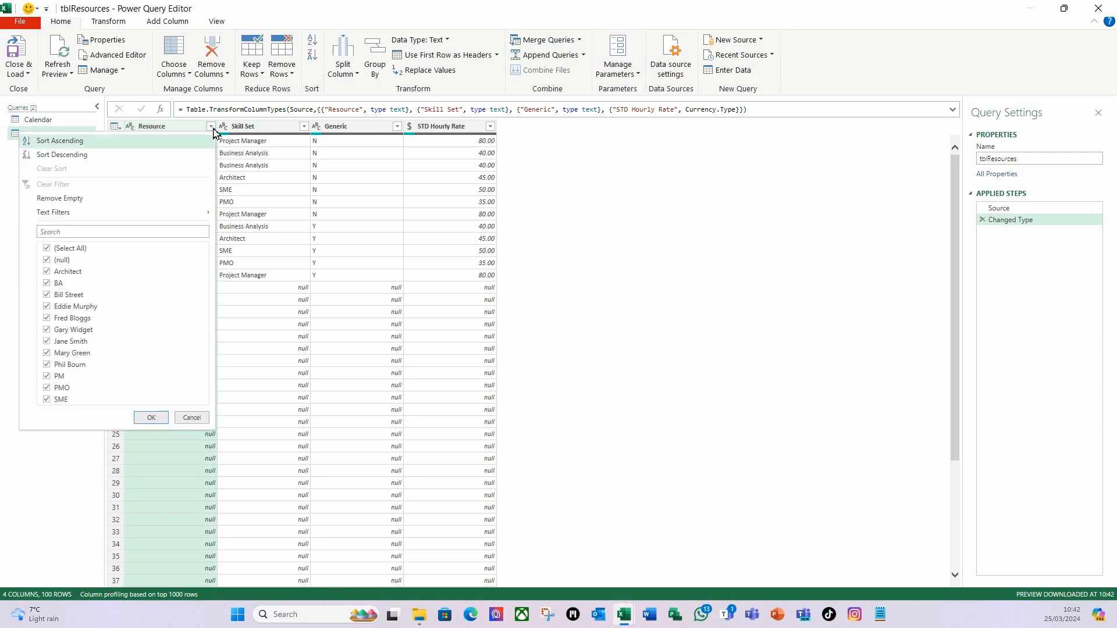
pyautogui.click(48, 261)
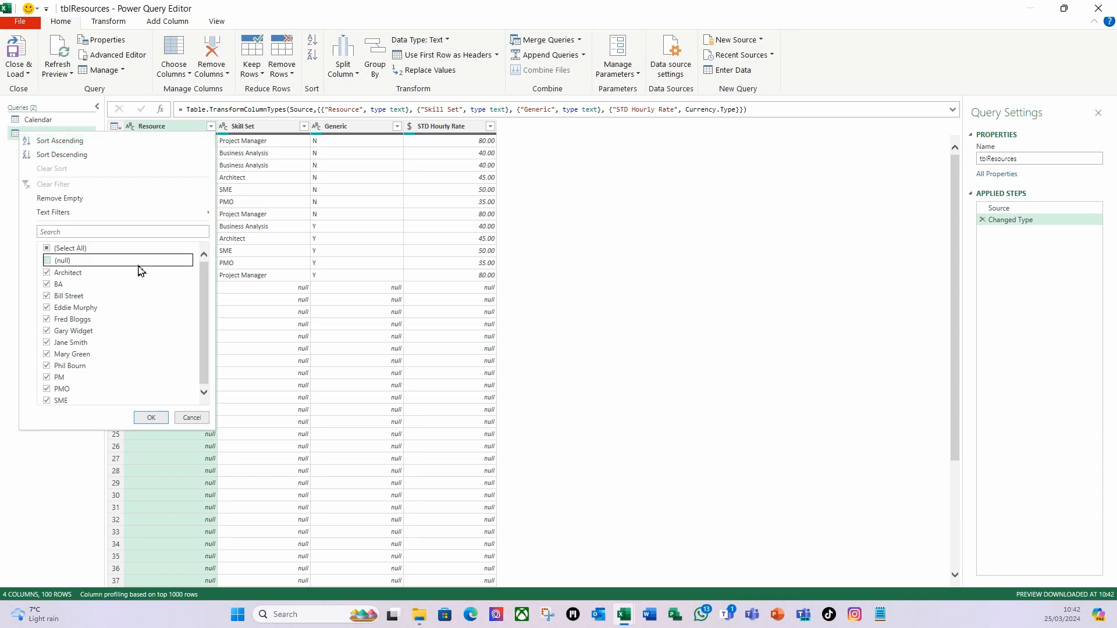
pyautogui.click(152, 418)
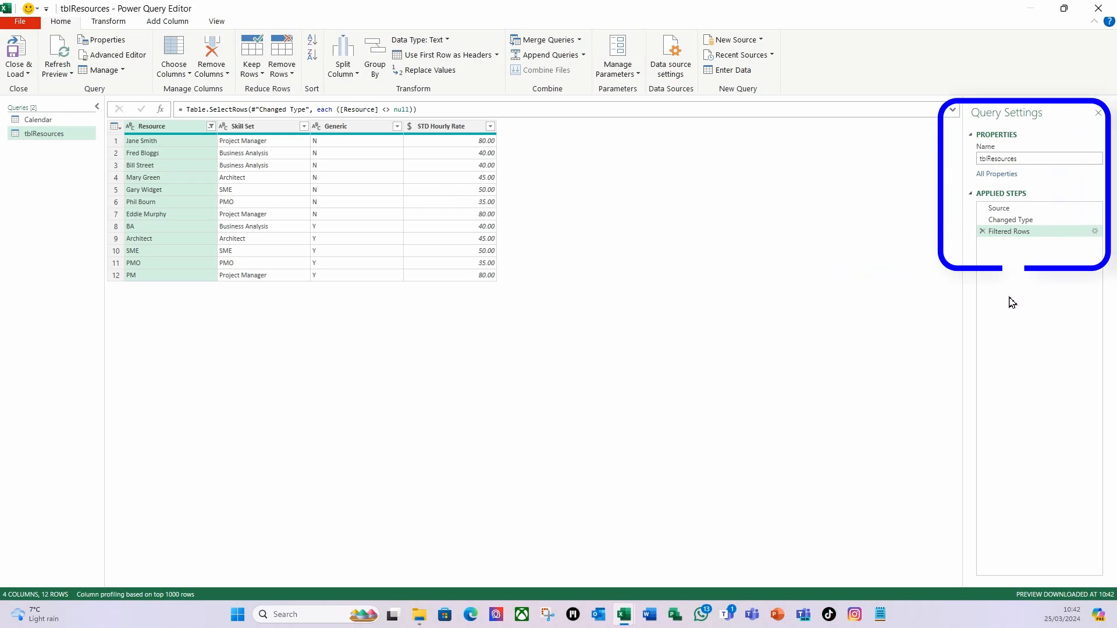
pyautogui.click(1095, 231)
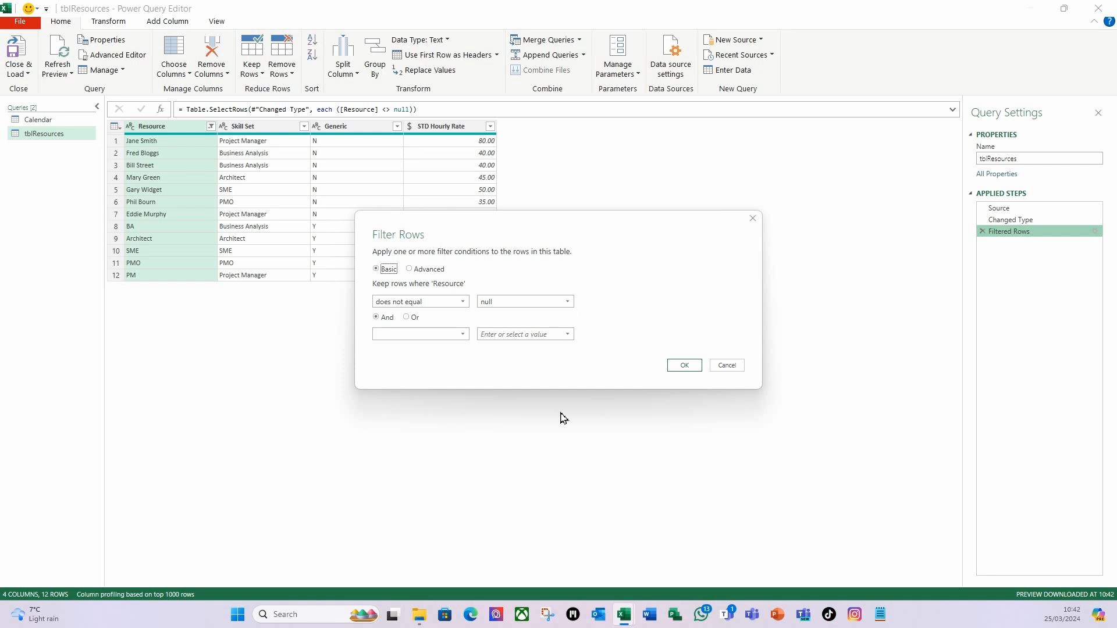
pyautogui.click(692, 368)
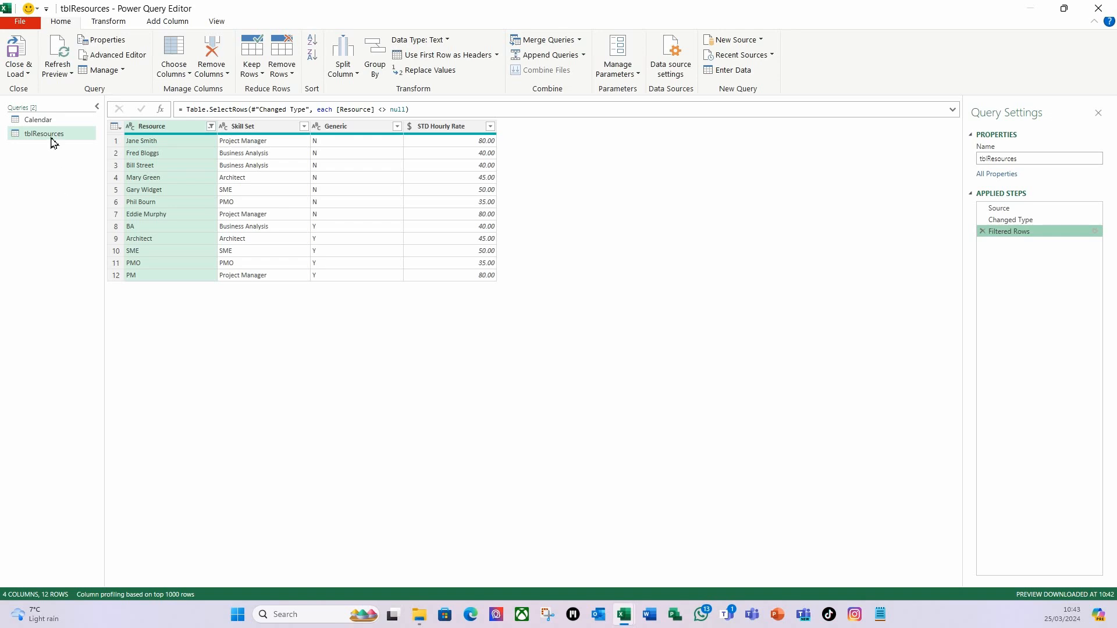
# Step: Load the tblResources query as a connection only and add it to the data model
pyautogui.click(27, 71)
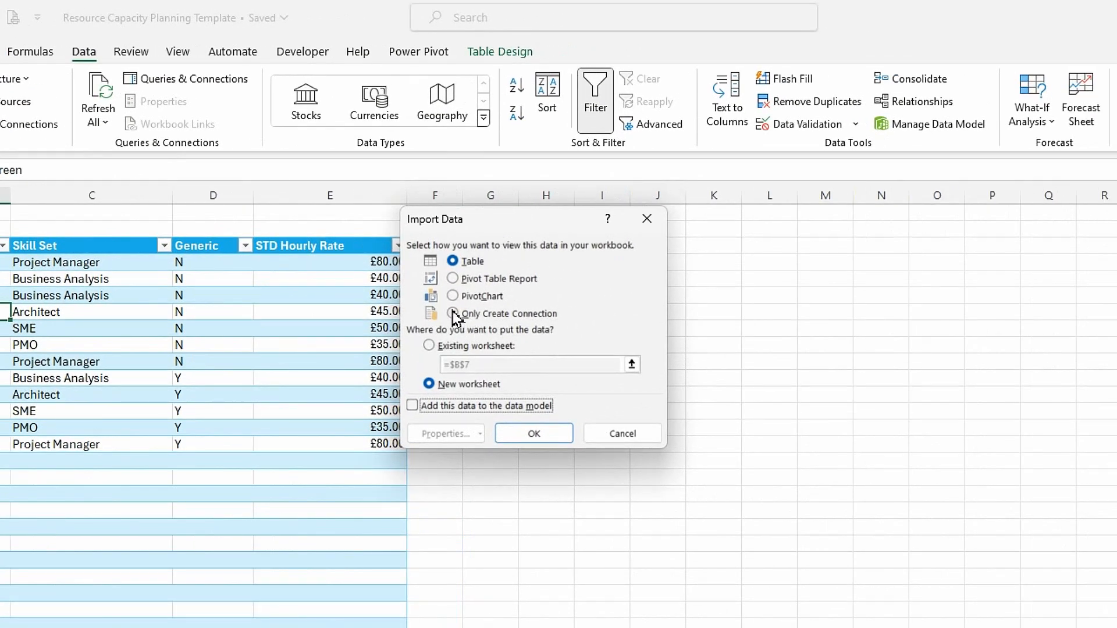
pyautogui.click(453, 313)
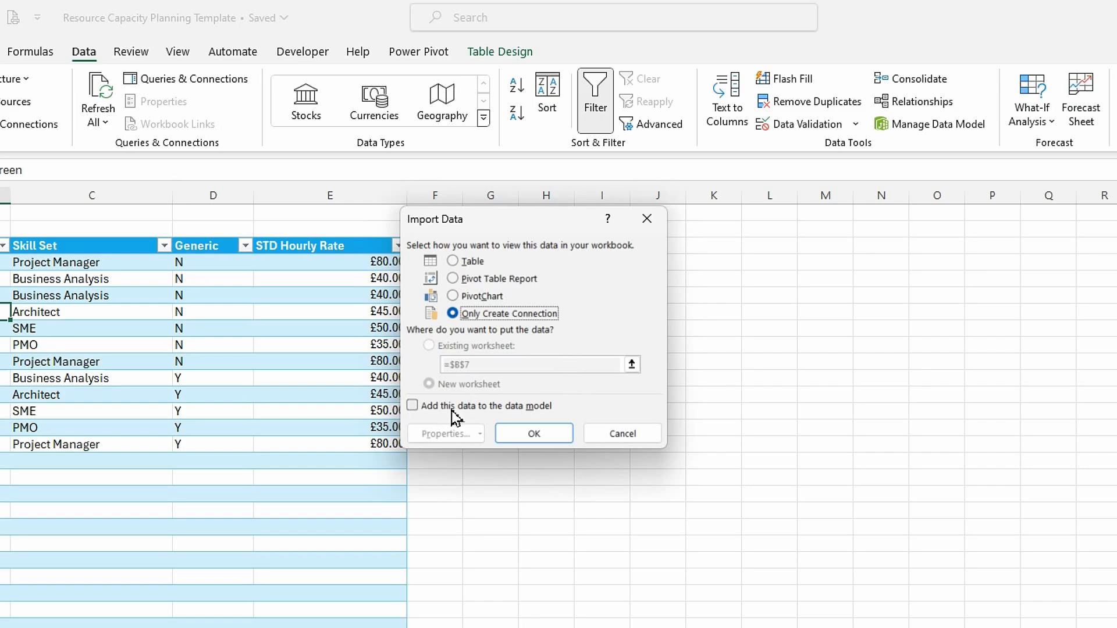
pyautogui.click(413, 405)
pyautogui.click(533, 433)
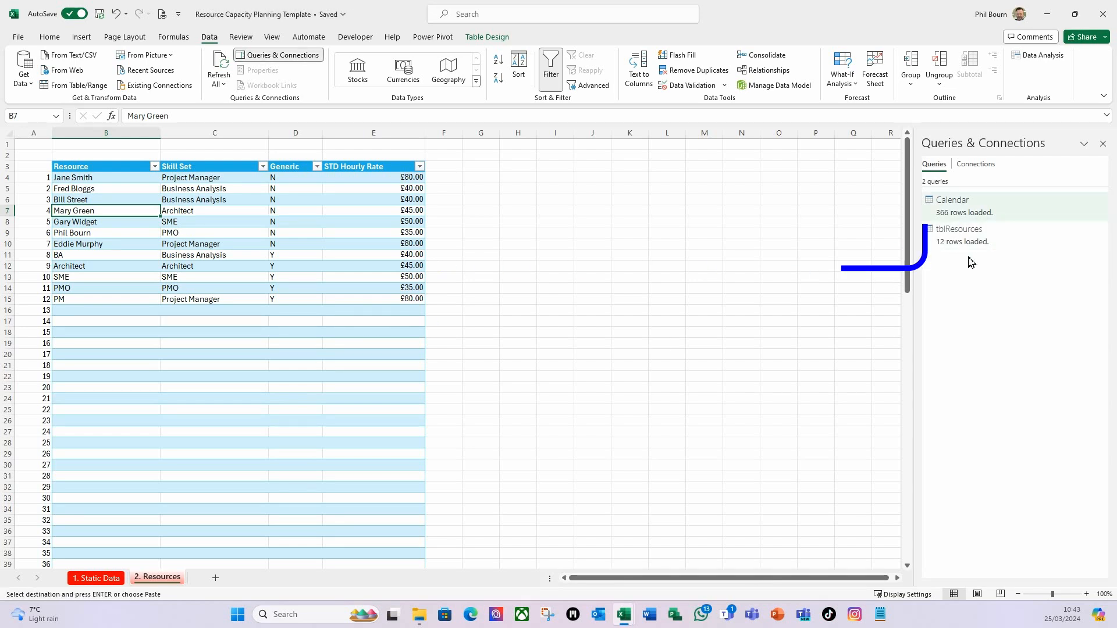
pyautogui.moveTo(952, 216)
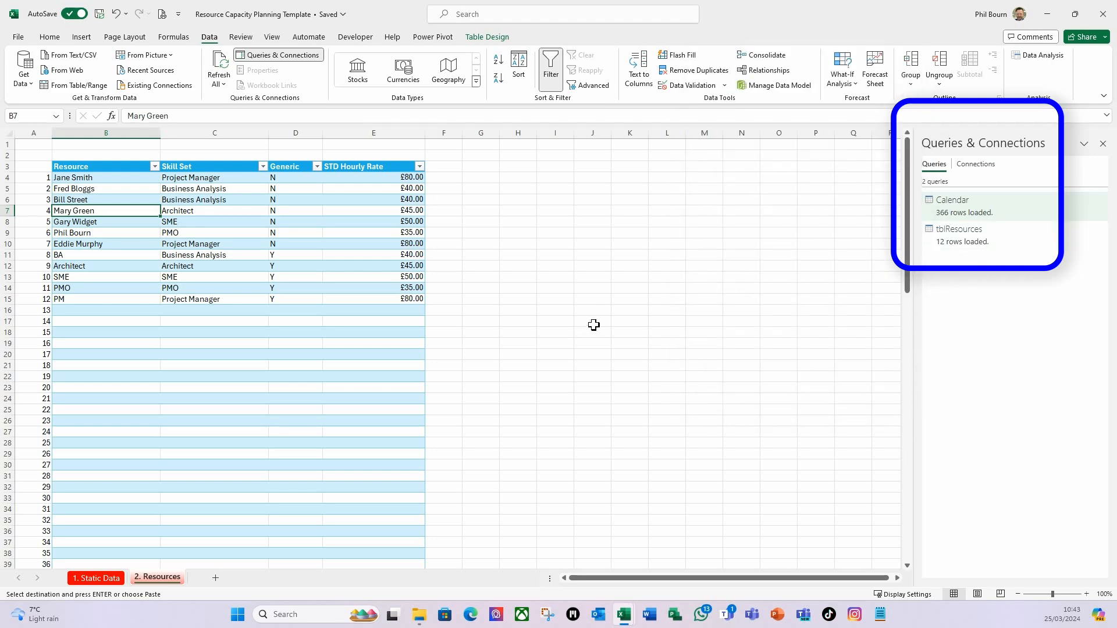
pyautogui.click(1103, 145)
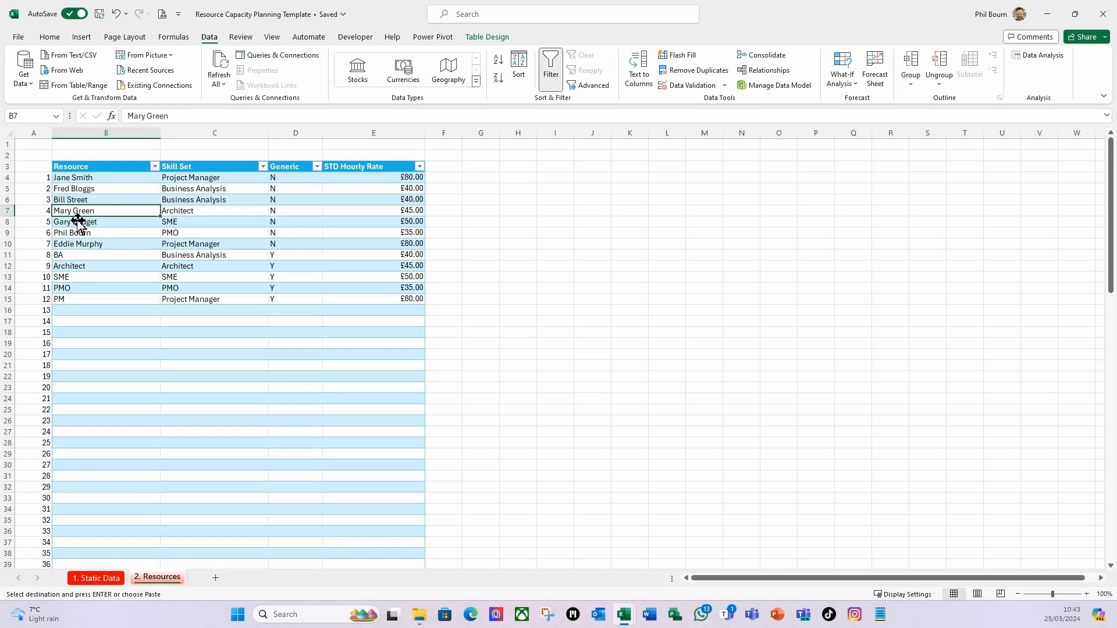
# Step: Unlock all data cells of the resources table, B4:E103, so they stay editable under sheet protection
pyautogui.scroll(-7, 123, 308)
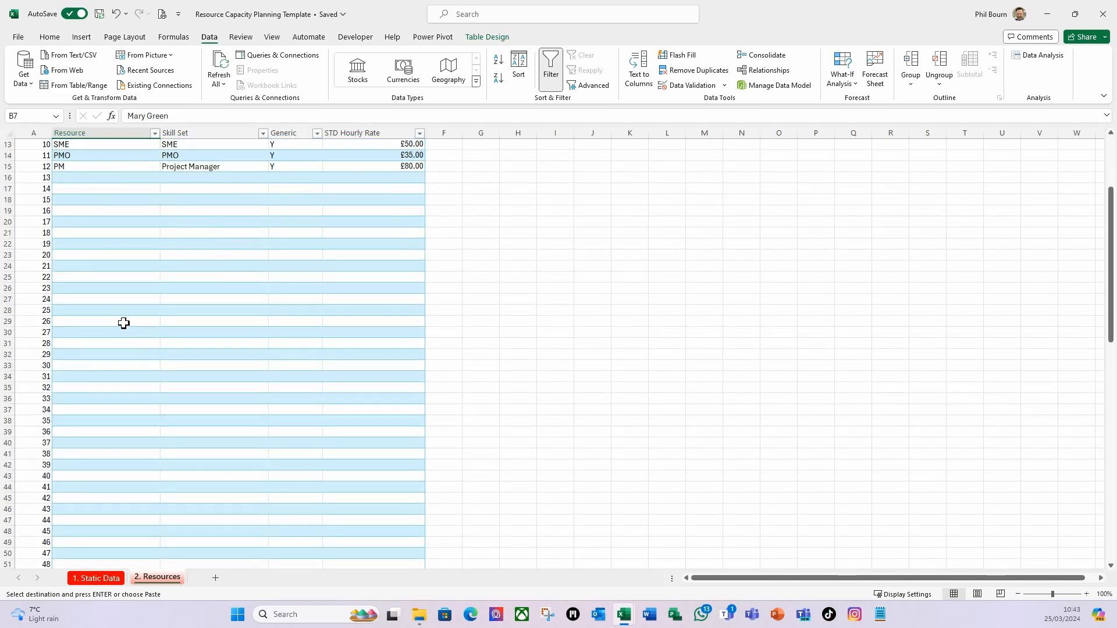
pyautogui.scroll(-12, 125, 327)
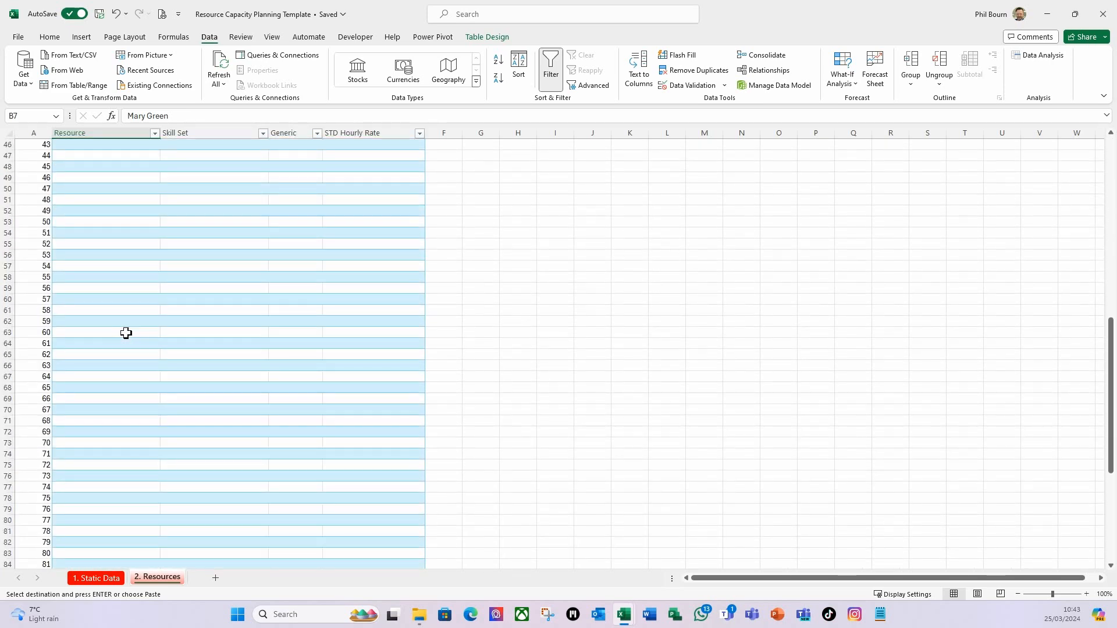
pyautogui.scroll(19, 125, 358)
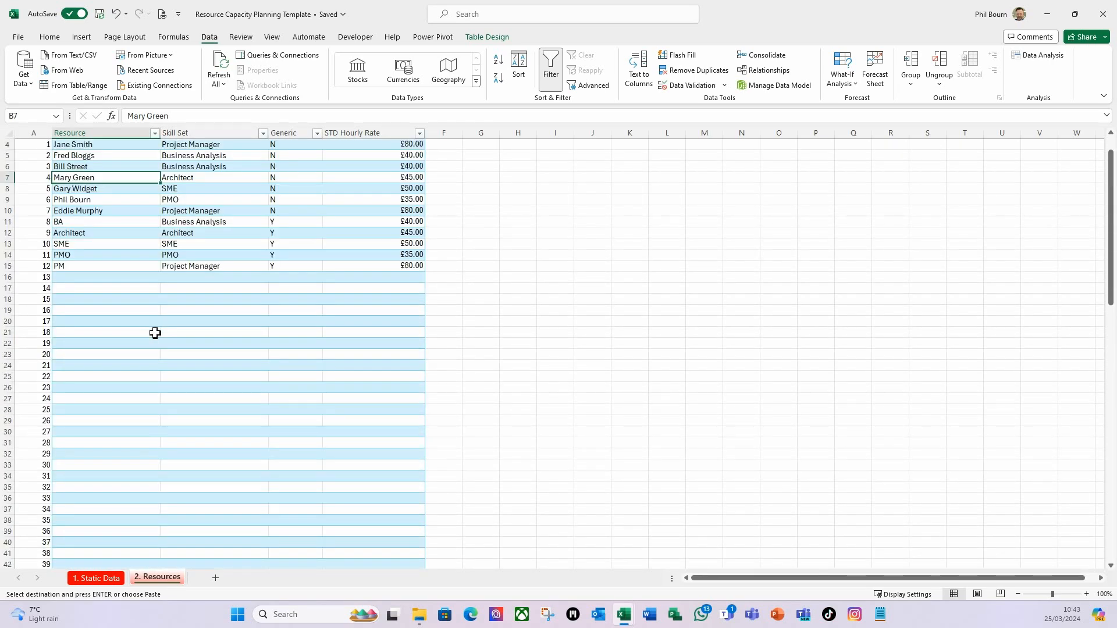
pyautogui.click(85, 178)
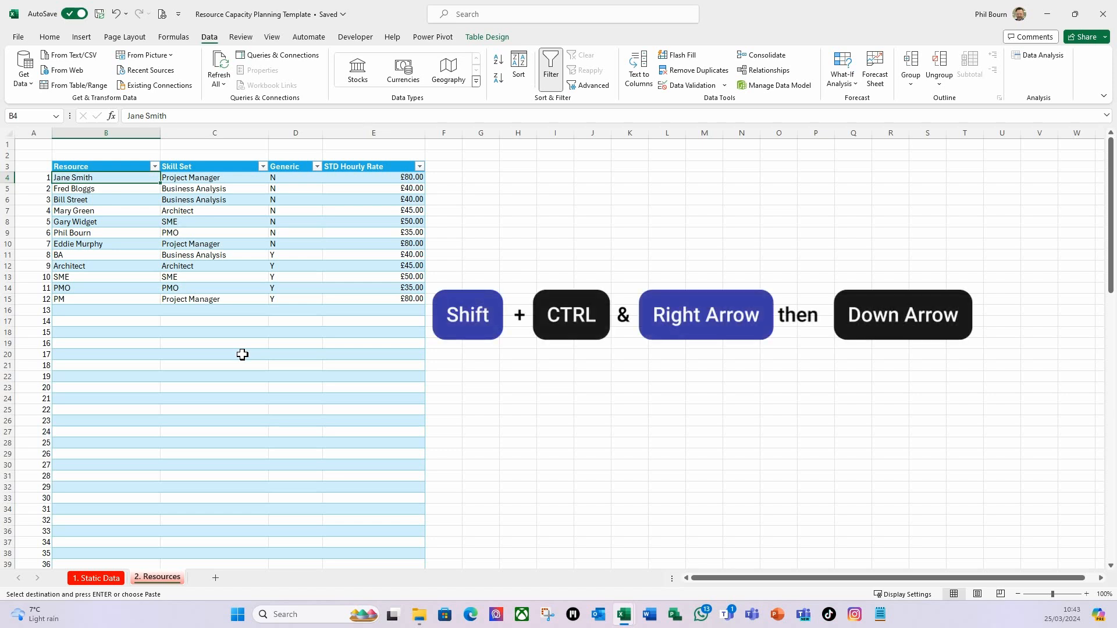
pyautogui.hotkey('ctrl', 'shift', 'Right')
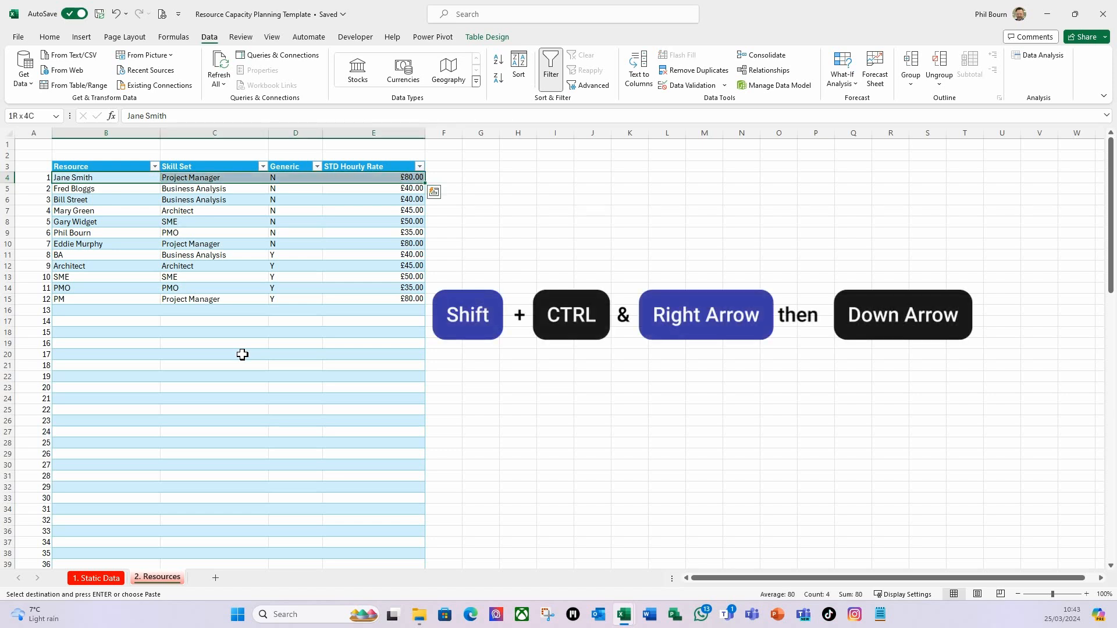
pyautogui.hotkey('ctrl', 'shift', 'Down')
pyautogui.hotkey('ctrl', 'shift', 'Down')
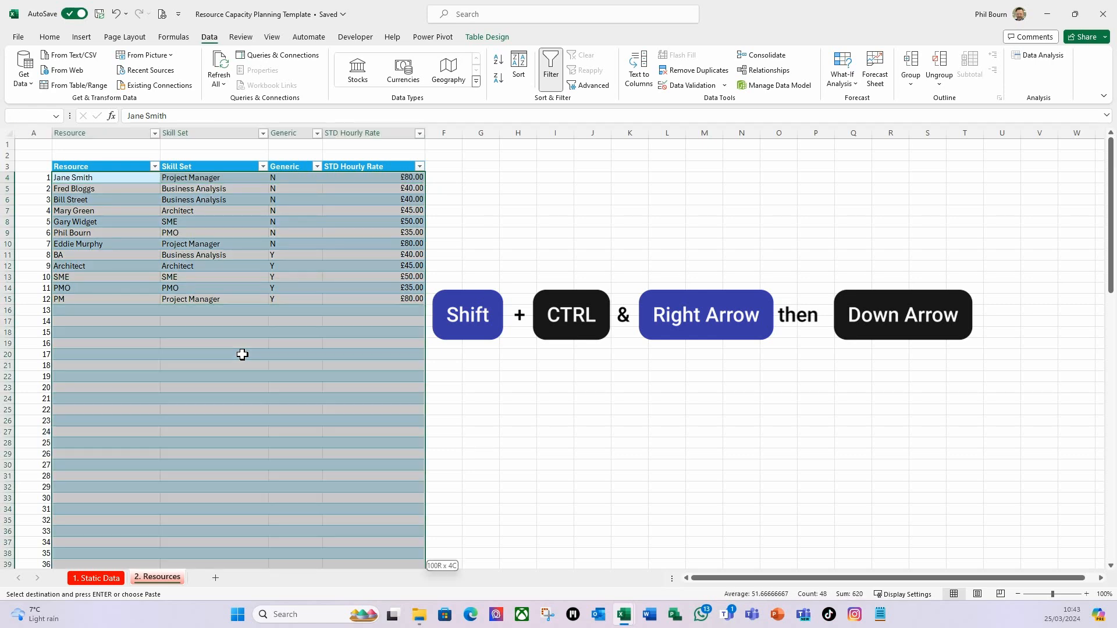
pyautogui.hotkey('ctrl', '1')
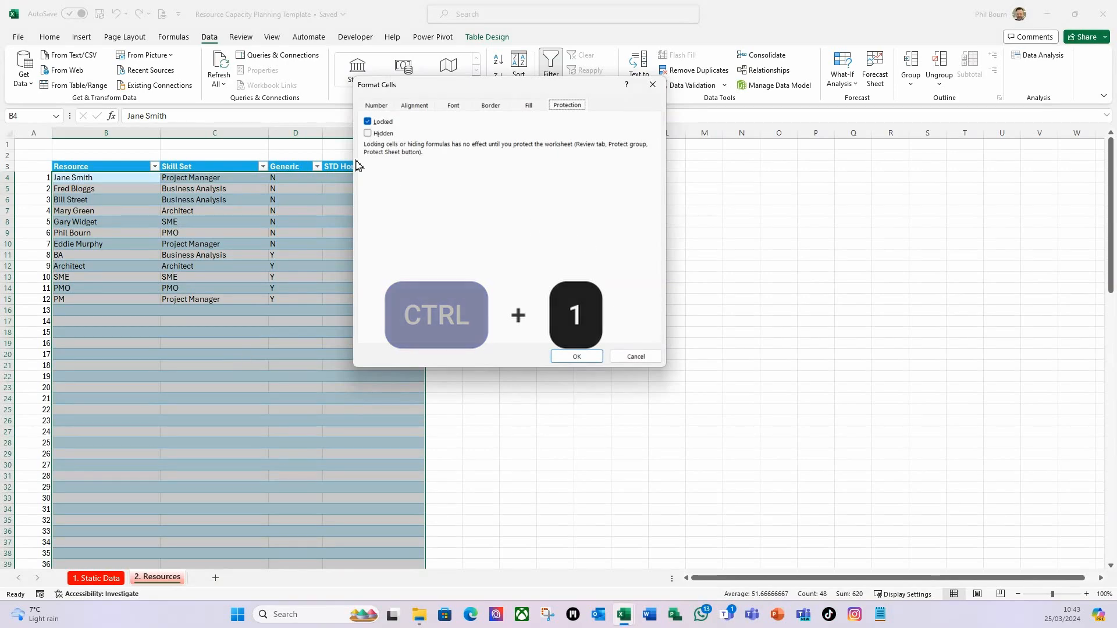
pyautogui.click(368, 122)
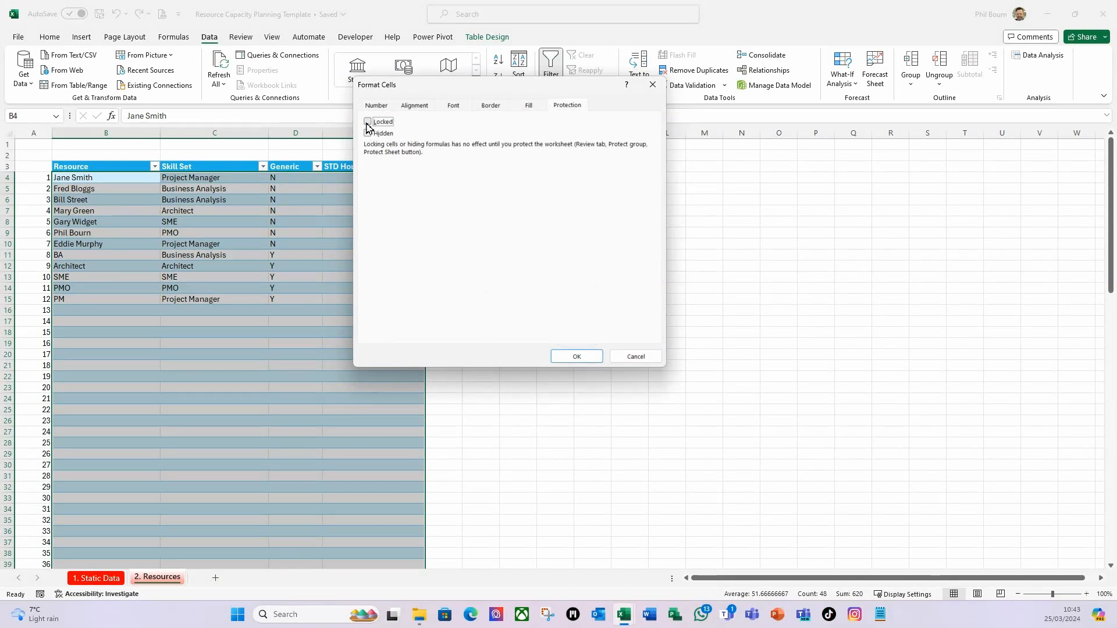
pyautogui.click(576, 356)
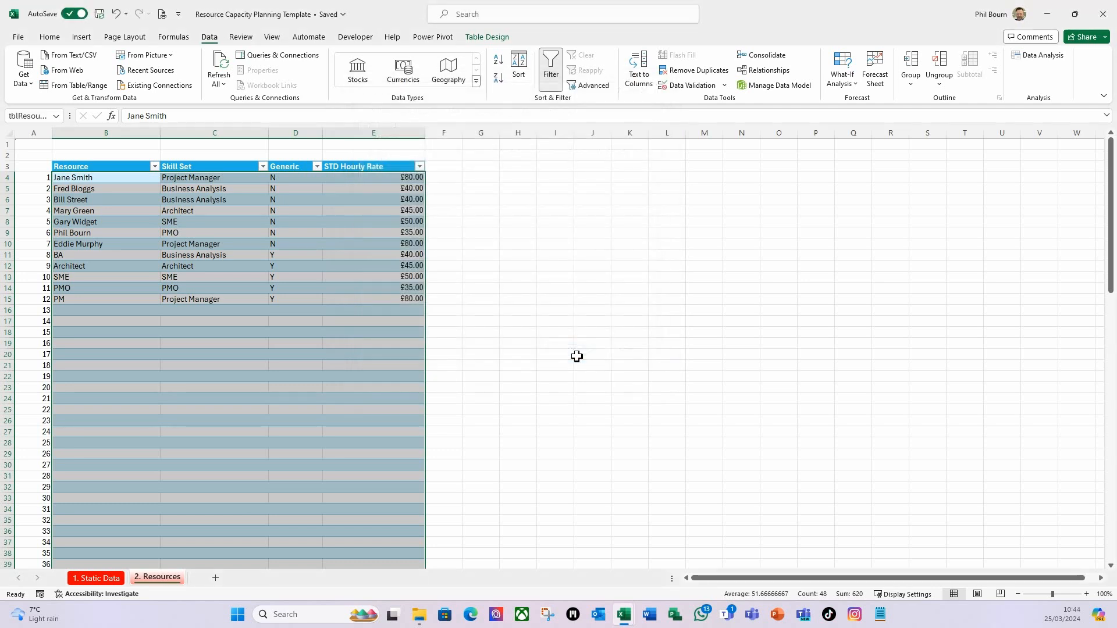
pyautogui.click(142, 200)
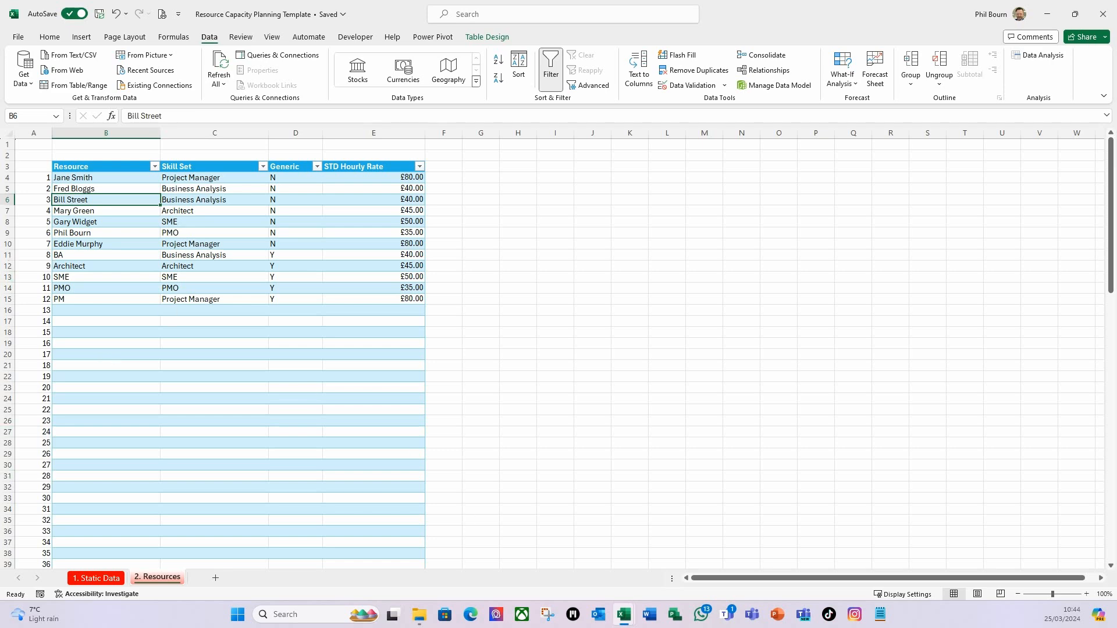
# Step: Add a worksheet after 2. Resources and name it 3. Resource Capacity
pyautogui.click(216, 578)
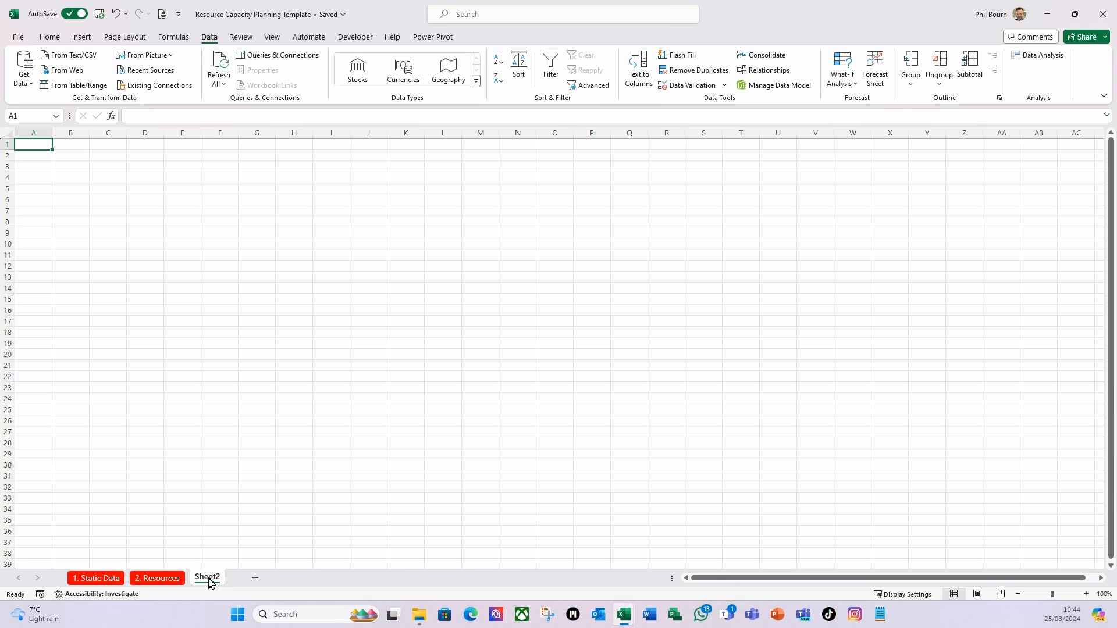
pyautogui.rightClick(210, 582)
pyautogui.click(257, 415)
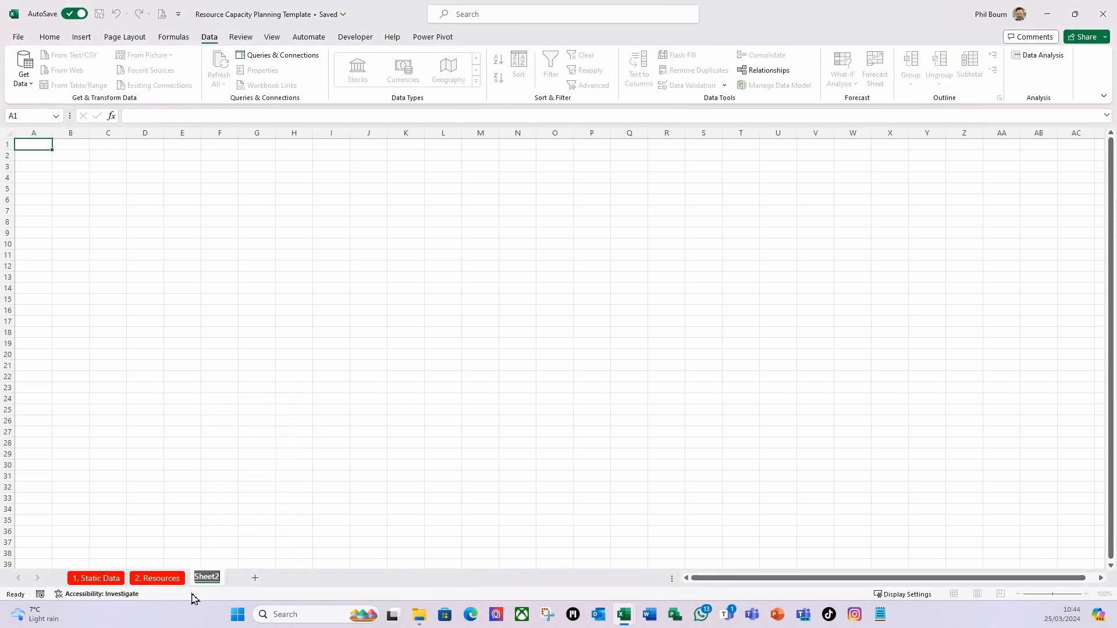
pyautogui.write('3')
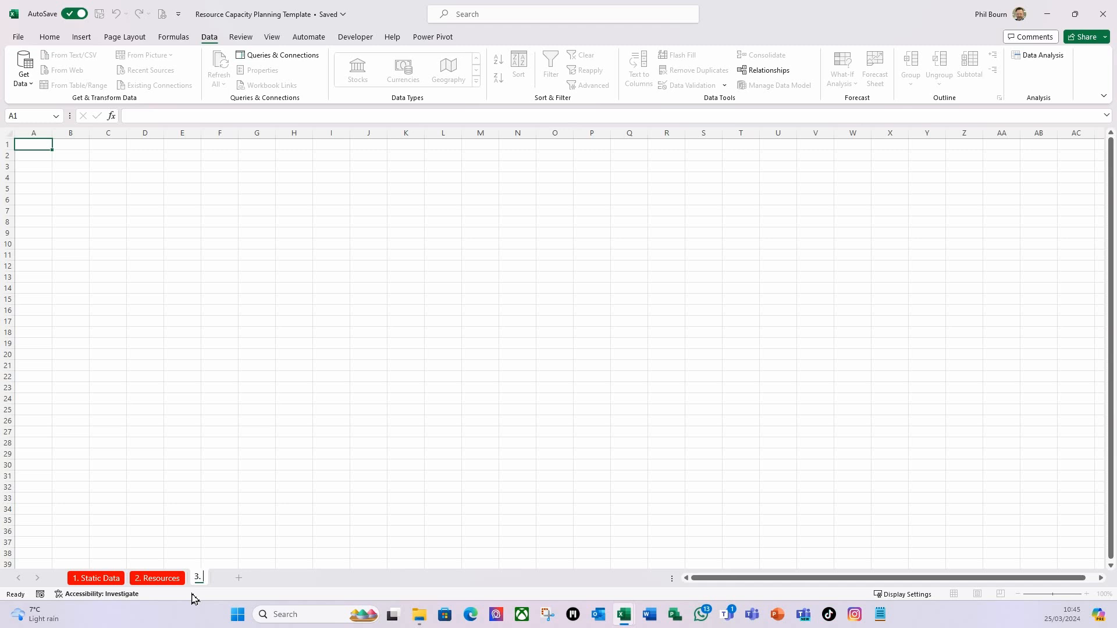
pyautogui.write('. Resource Capacity')
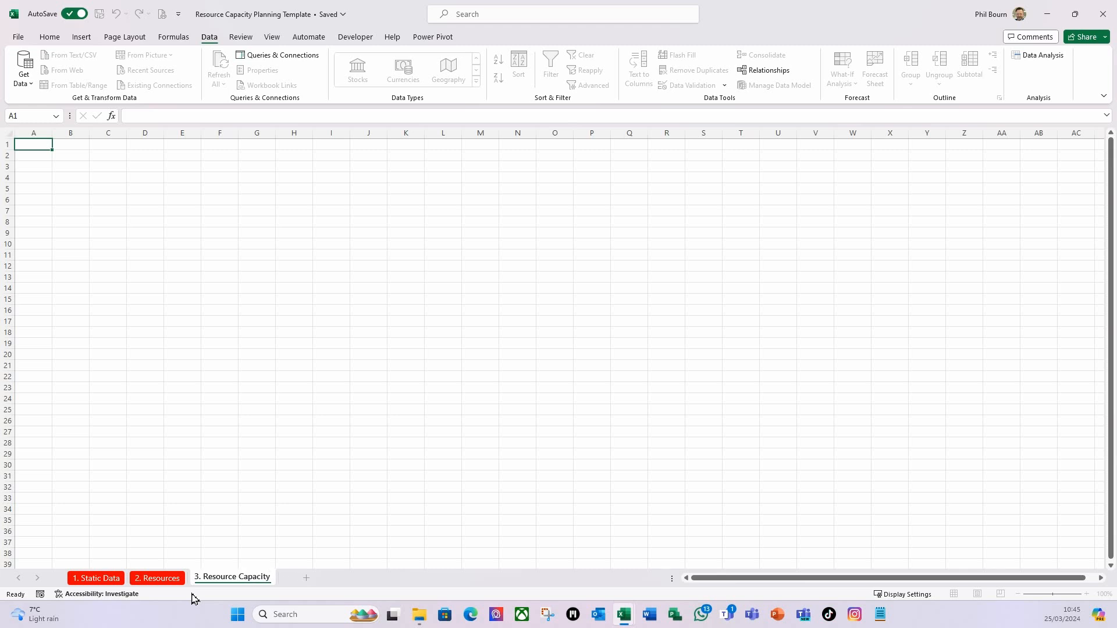
pyautogui.press('Return')
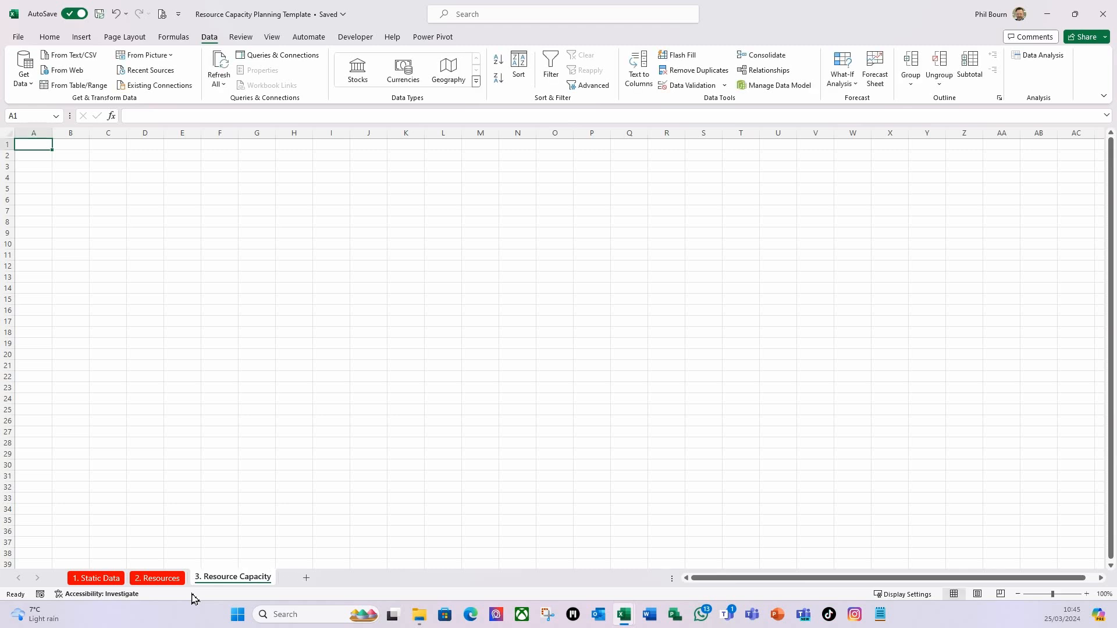
# Step: Set the tab colour of the 3. Resource Capacity sheet to the standard Green
pyautogui.rightClick(243, 582)
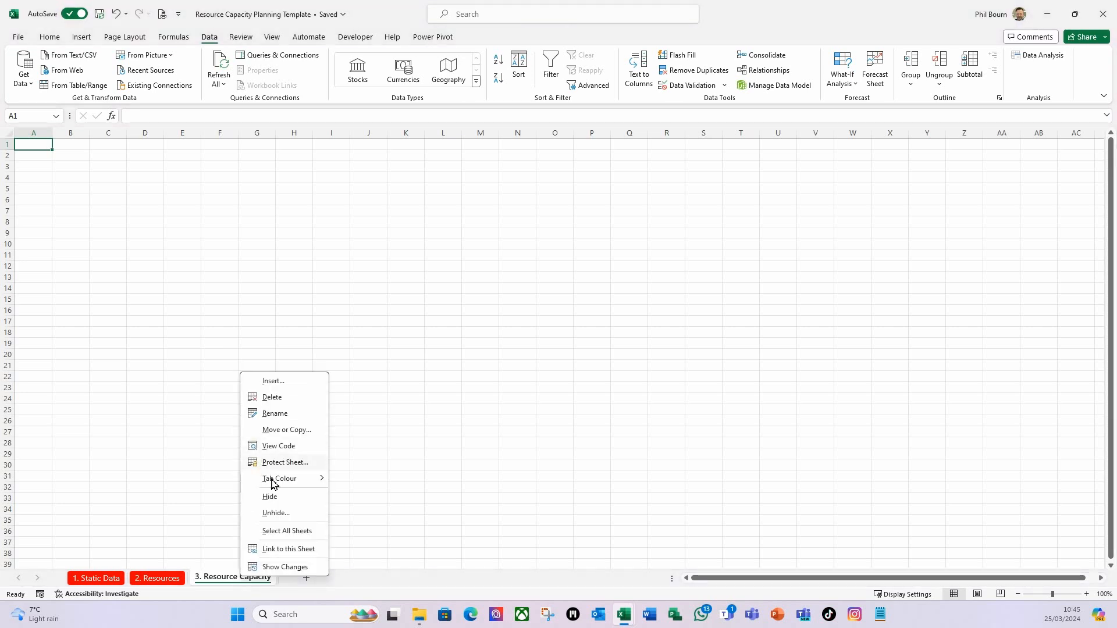
pyautogui.moveTo(279, 479)
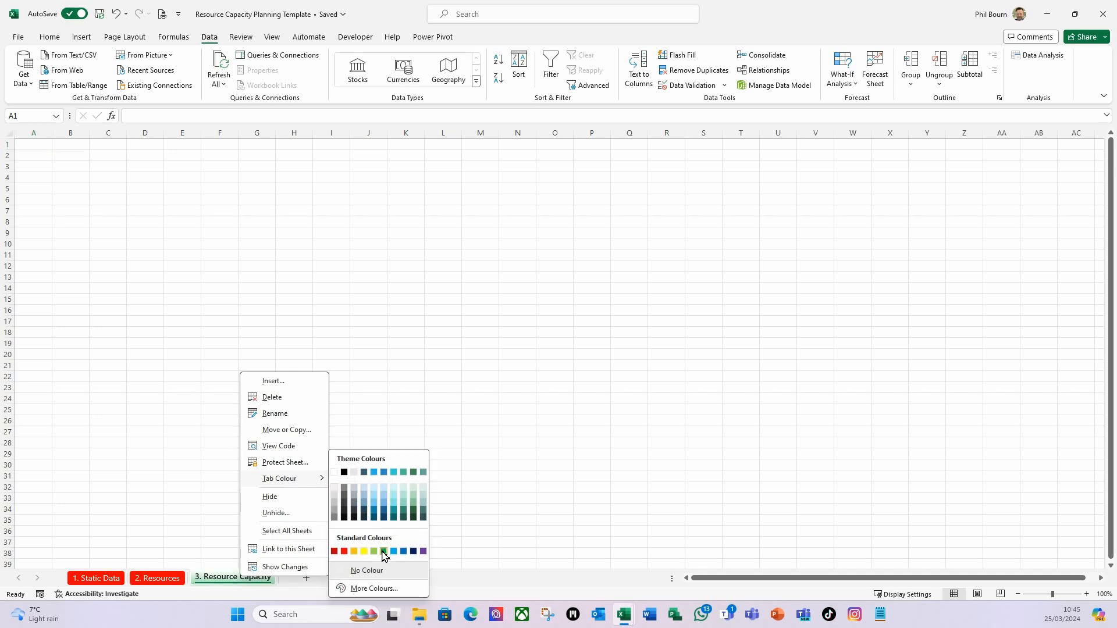
pyautogui.click(383, 551)
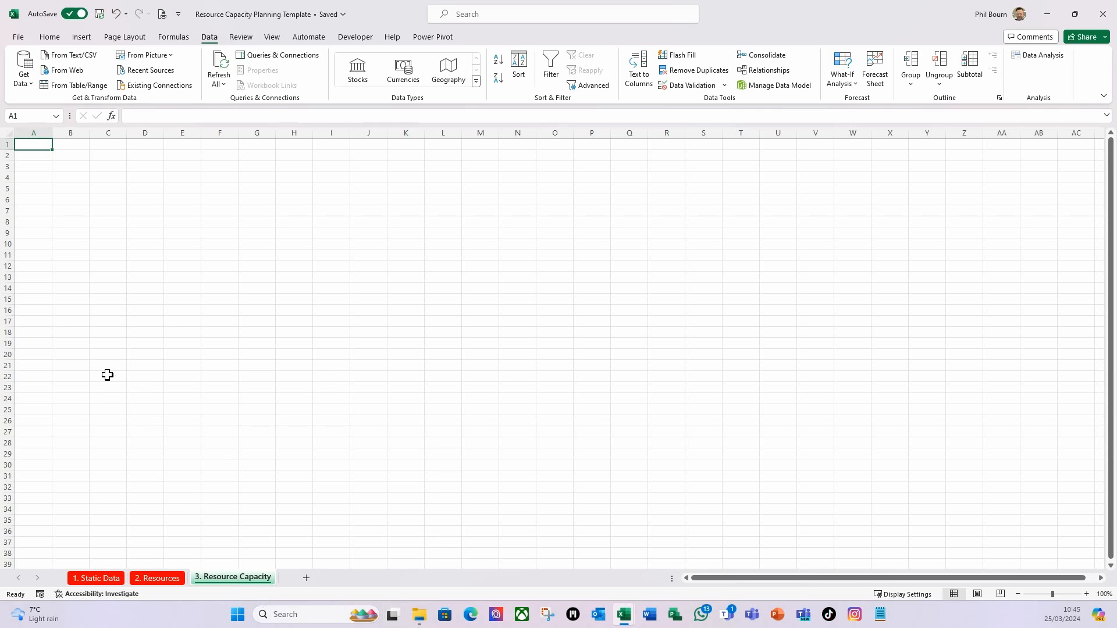
# Step: Enter the column headings Resource, Start and Finish in cells B3 to D3 of the 3. Resource Capacity sheet
pyautogui.click(80, 169)
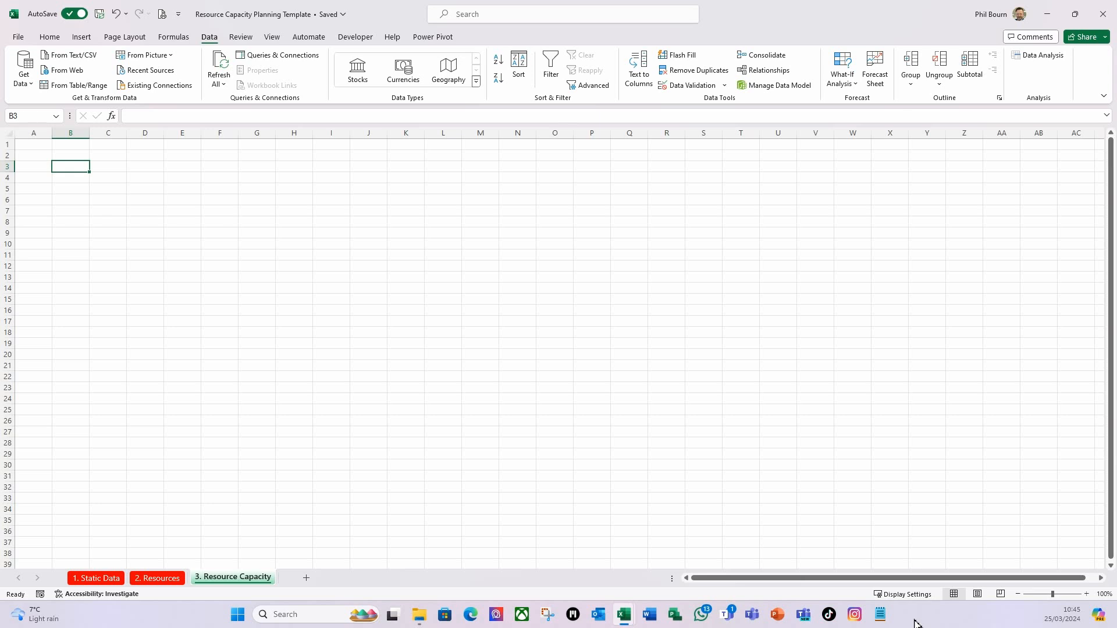
pyautogui.write('Resource')
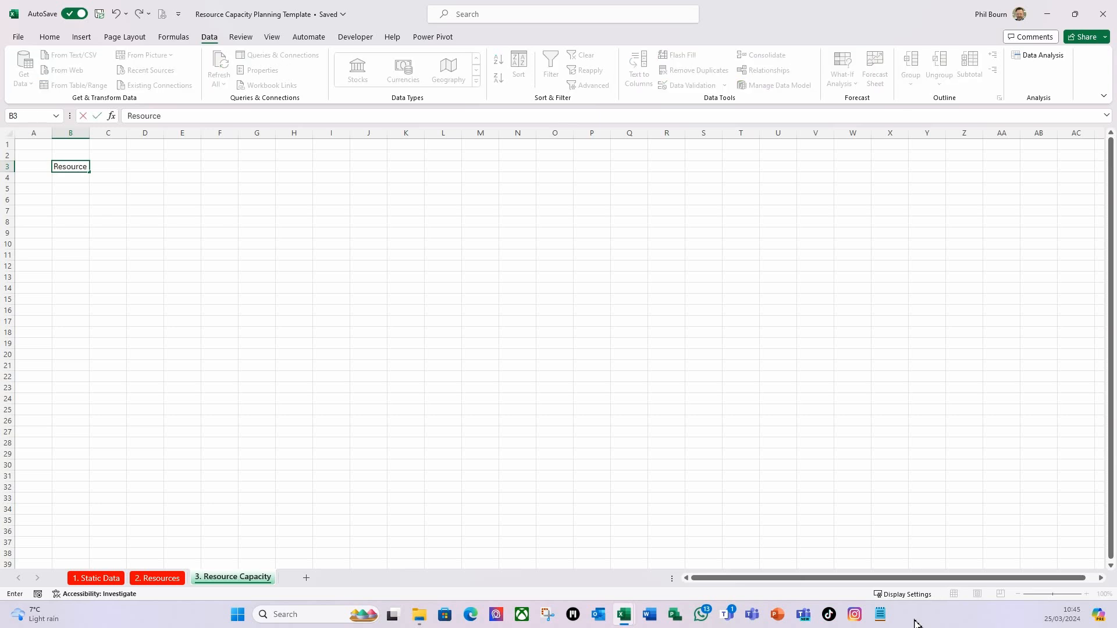
pyautogui.press('Tab')
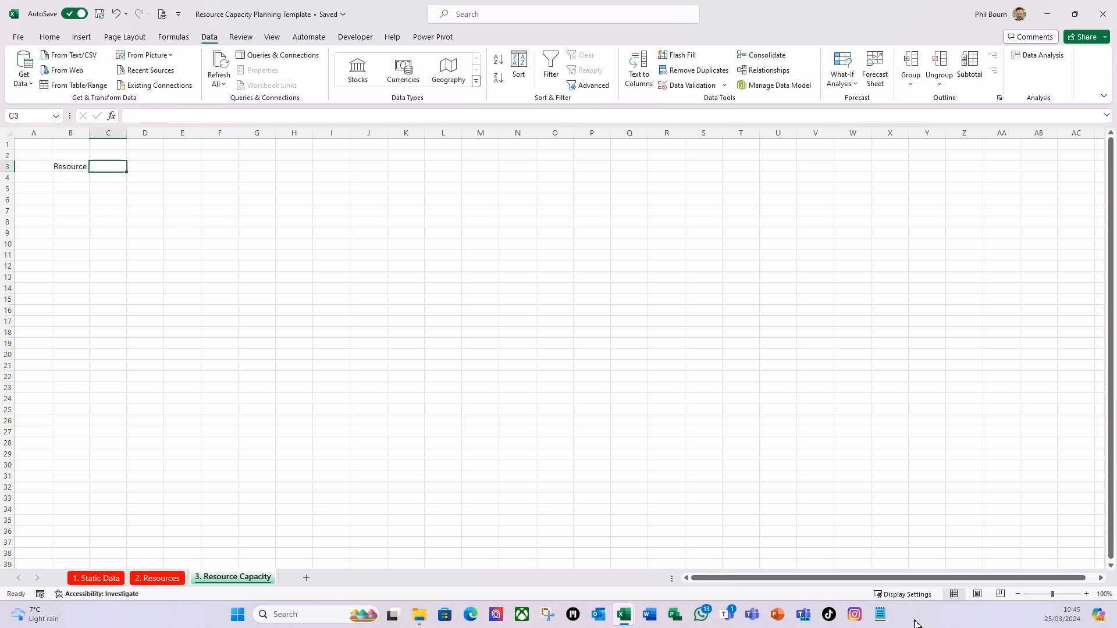
pyautogui.write('Start')
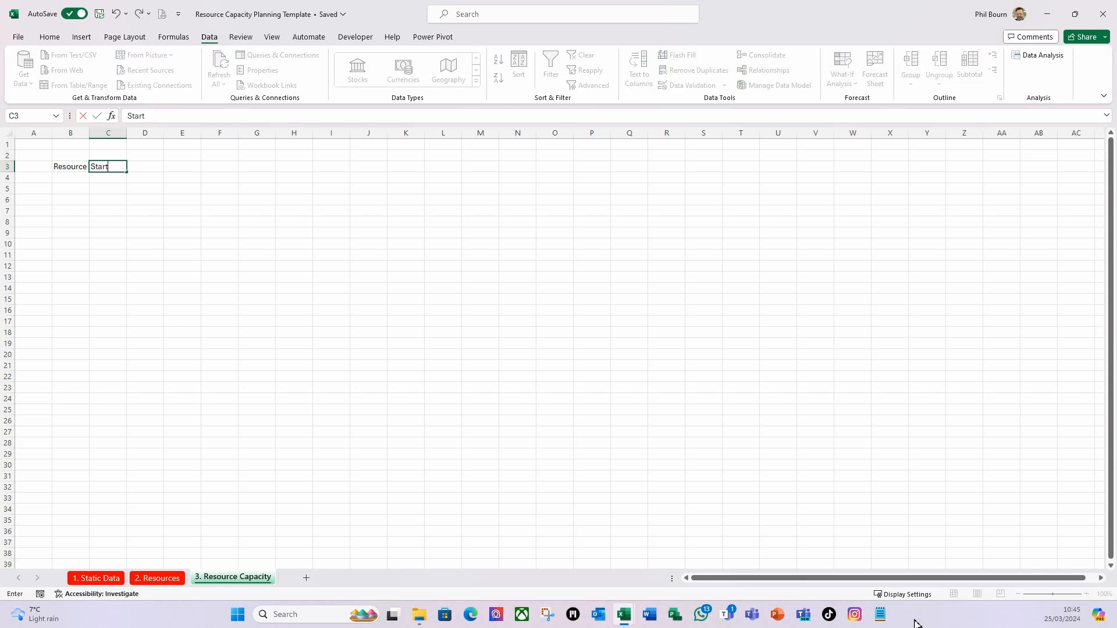
pyautogui.press('Tab')
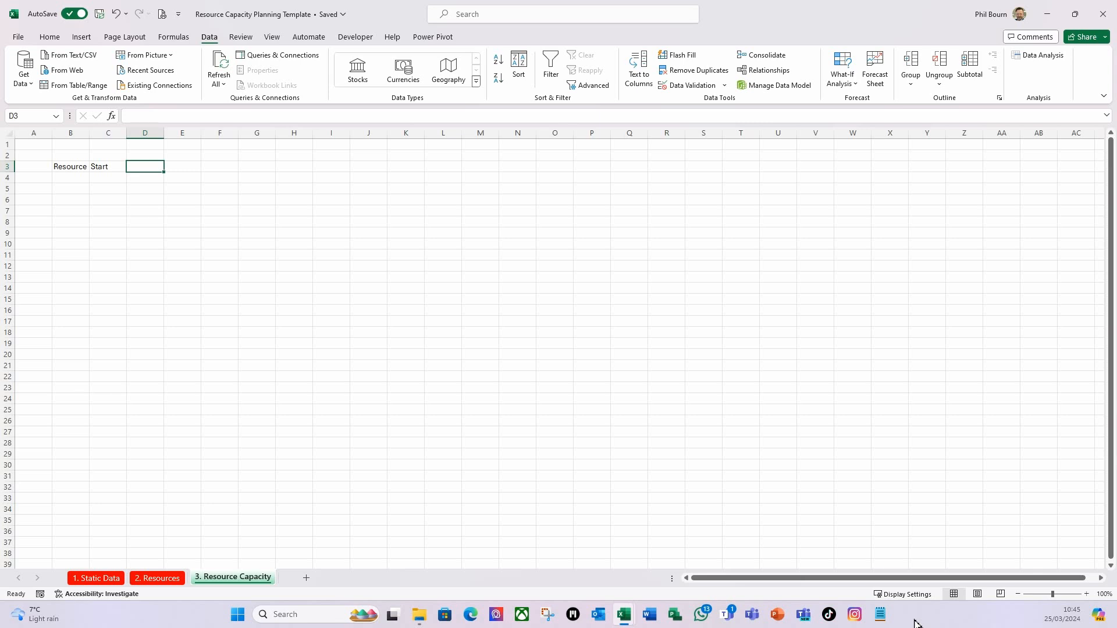
pyautogui.write('Finish')
pyautogui.press('Tab')
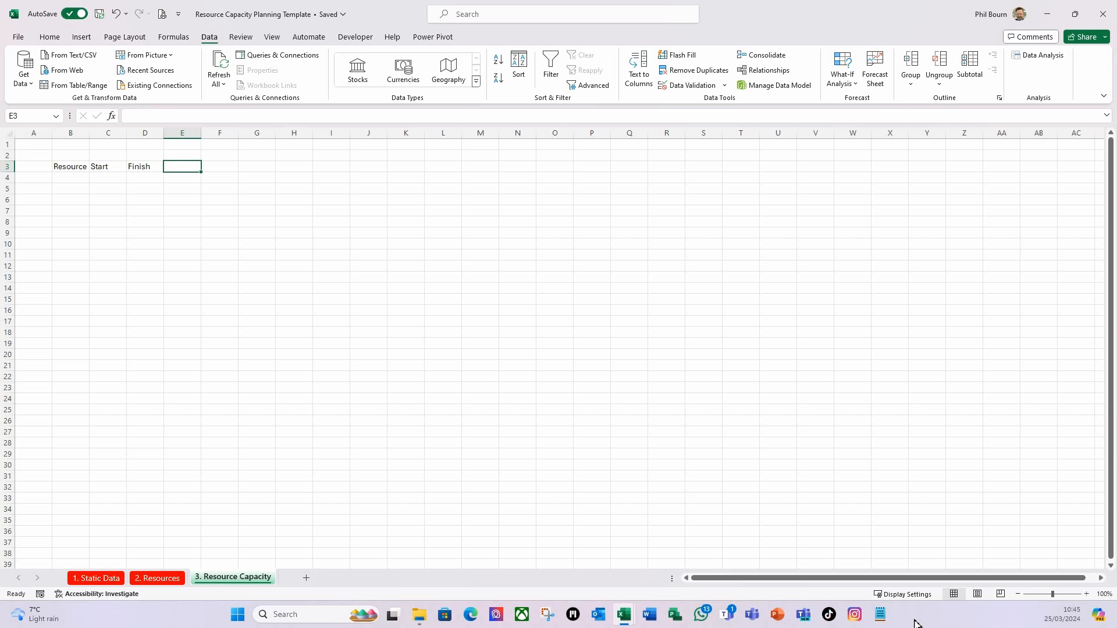
# Step: Enter the heading Mon in E3 and fill the weekday series across to Sun in K3
pyautogui.write('Mo')
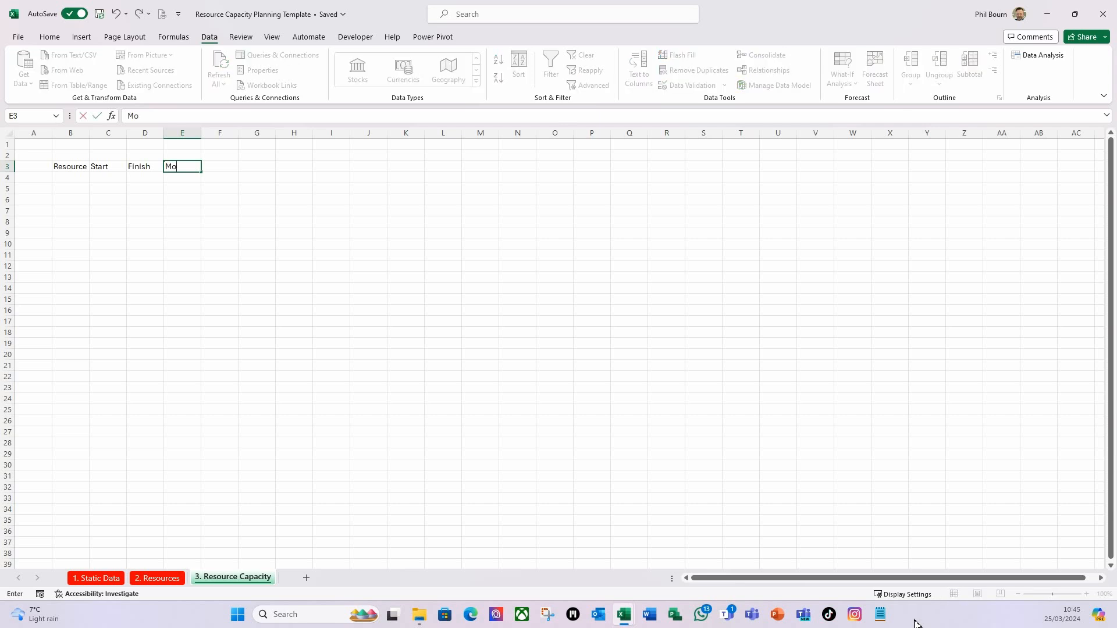
pyautogui.write('n')
pyautogui.hotkey('ctrl', 'Return')
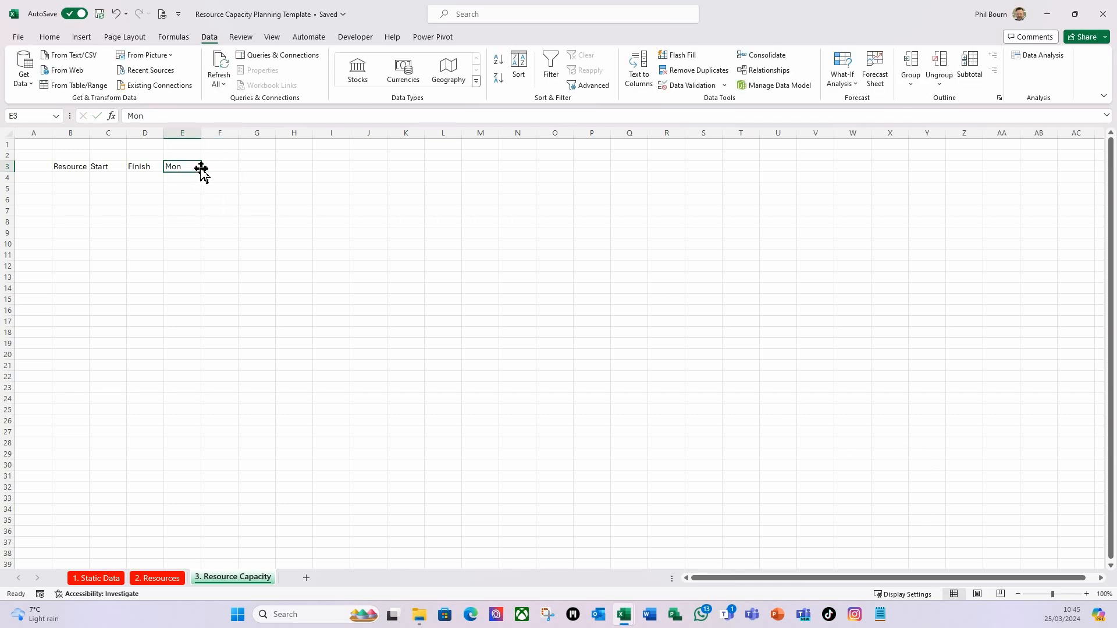
pyautogui.click(201, 173)
pyautogui.moveTo(200, 173); pyautogui.dragTo(423, 167)
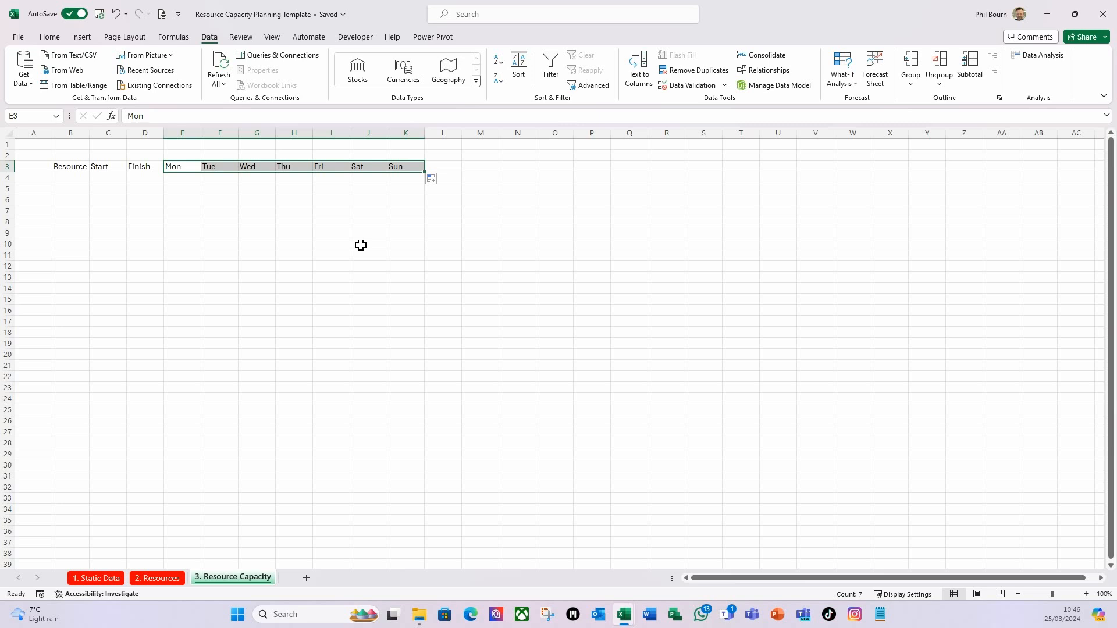
# Step: Add the heading Total Capacity in cell L3, after the weekday headings
pyautogui.click(442, 167)
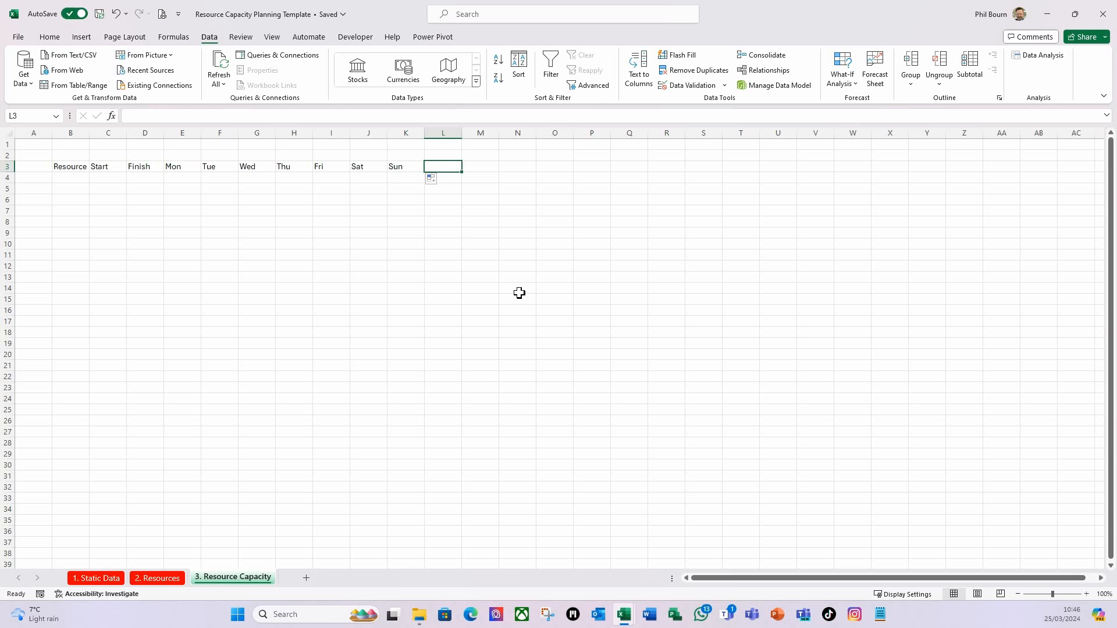
pyautogui.write('T')
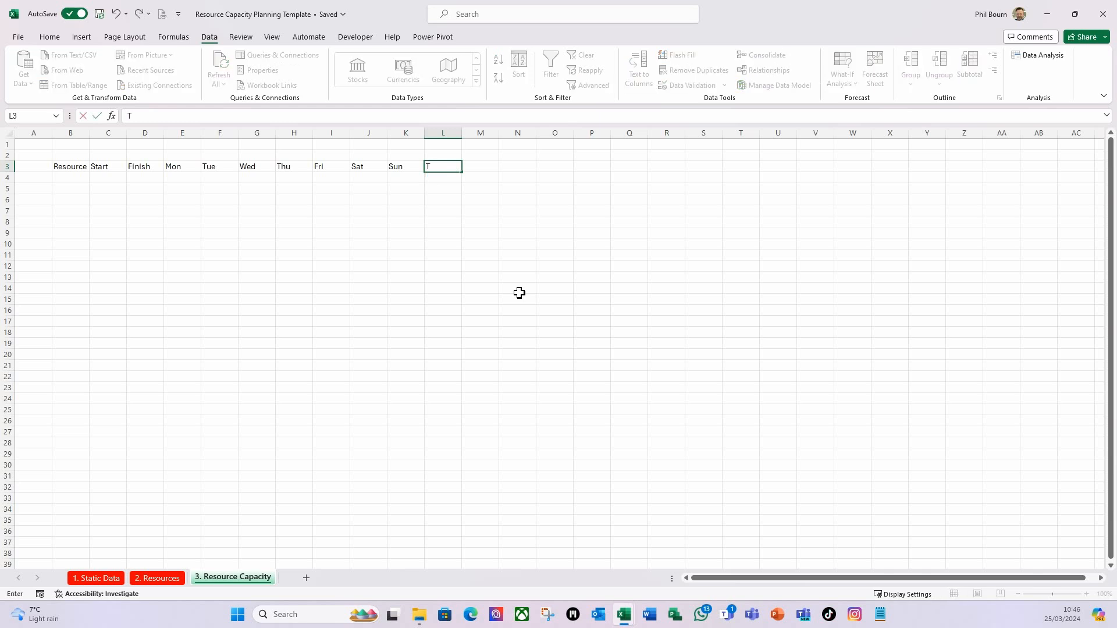
pyautogui.write('otal Capacity')
pyautogui.press('Return')
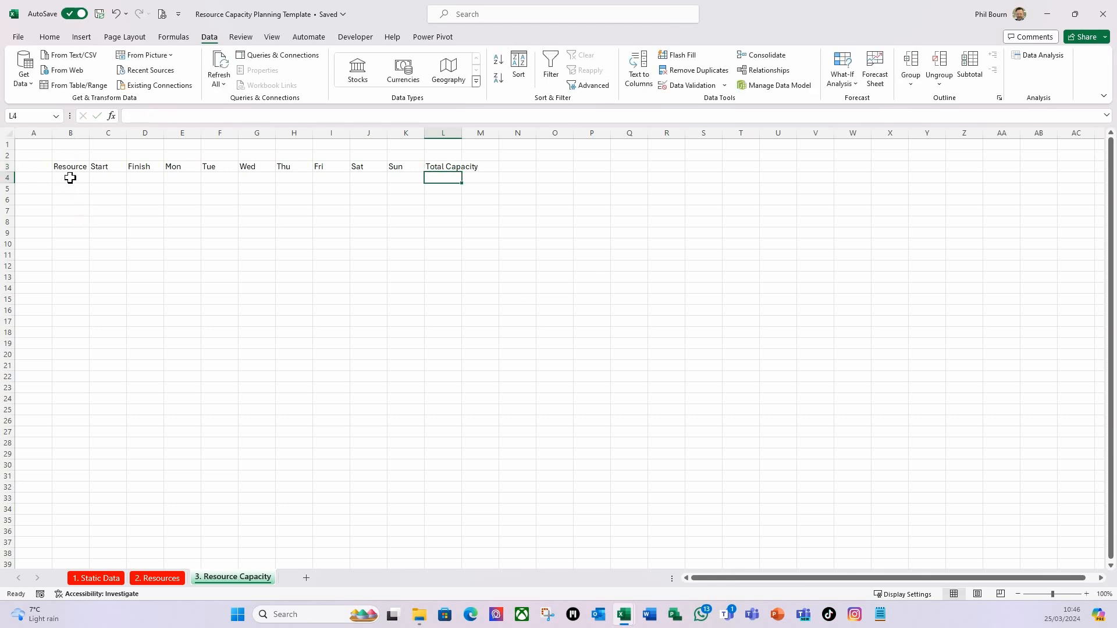
# Step: Set the width of the Resource column, column B, to 25
pyautogui.click(68, 139)
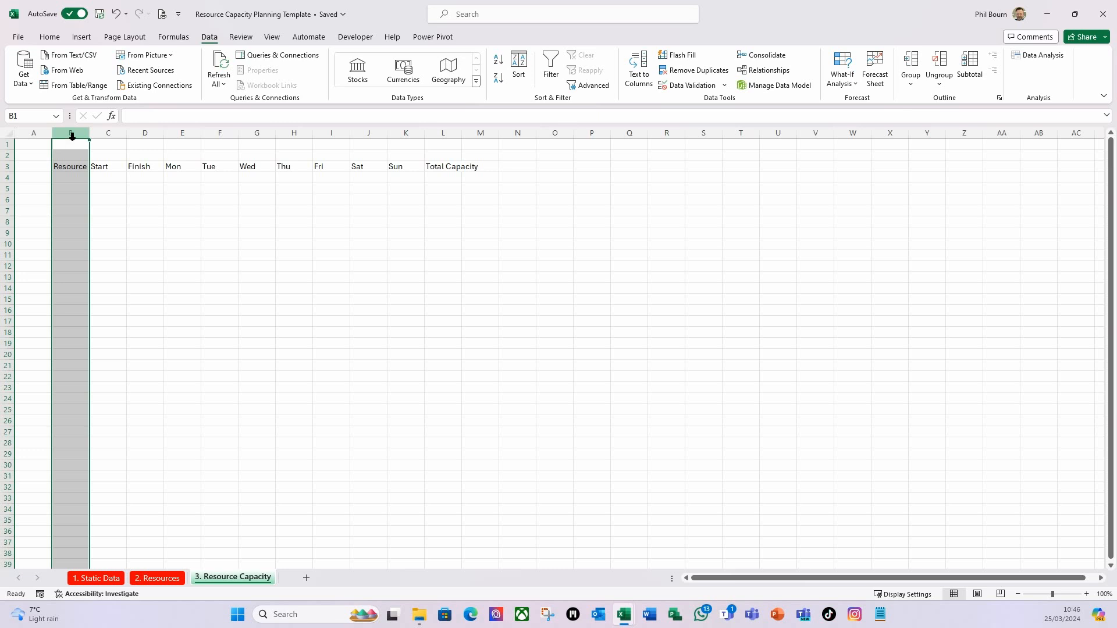
pyautogui.rightClick(75, 139)
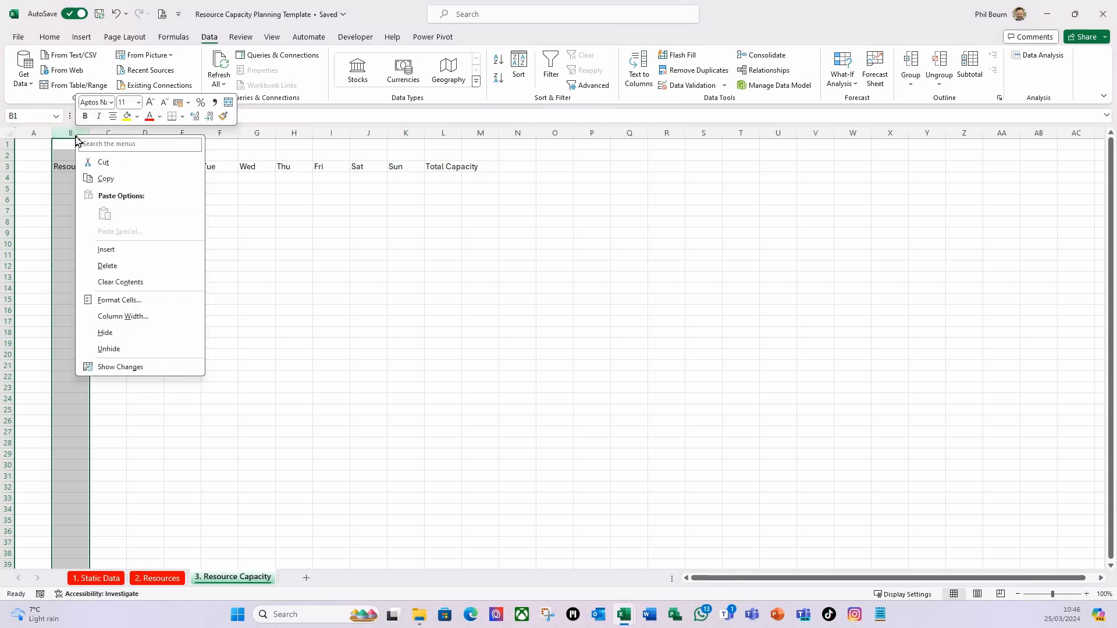
pyautogui.click(127, 317)
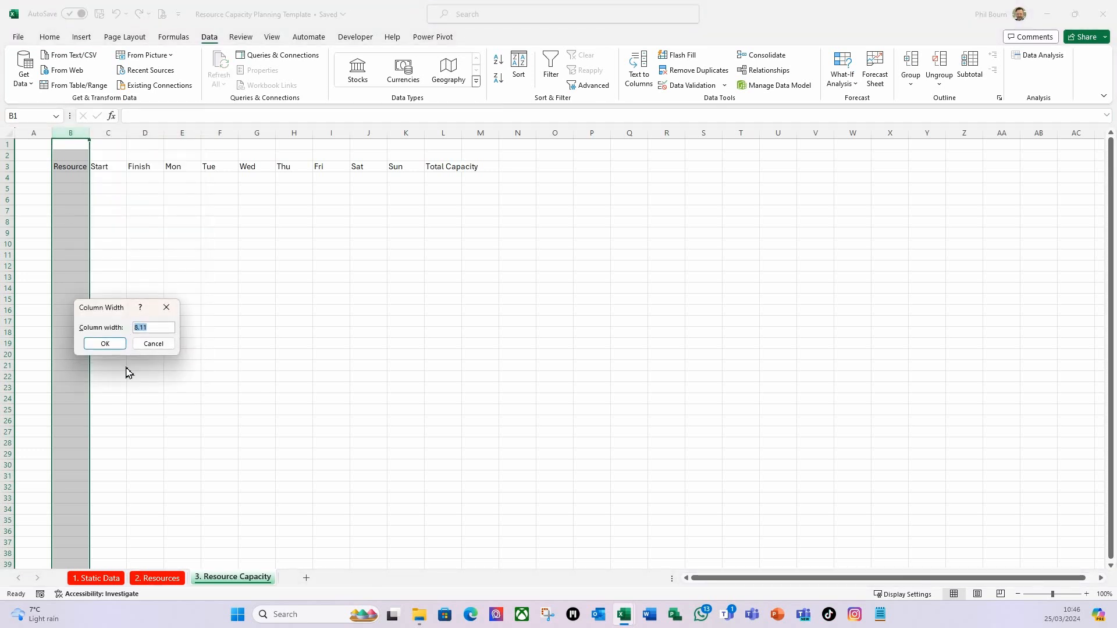
pyautogui.write('25')
pyautogui.click(108, 344)
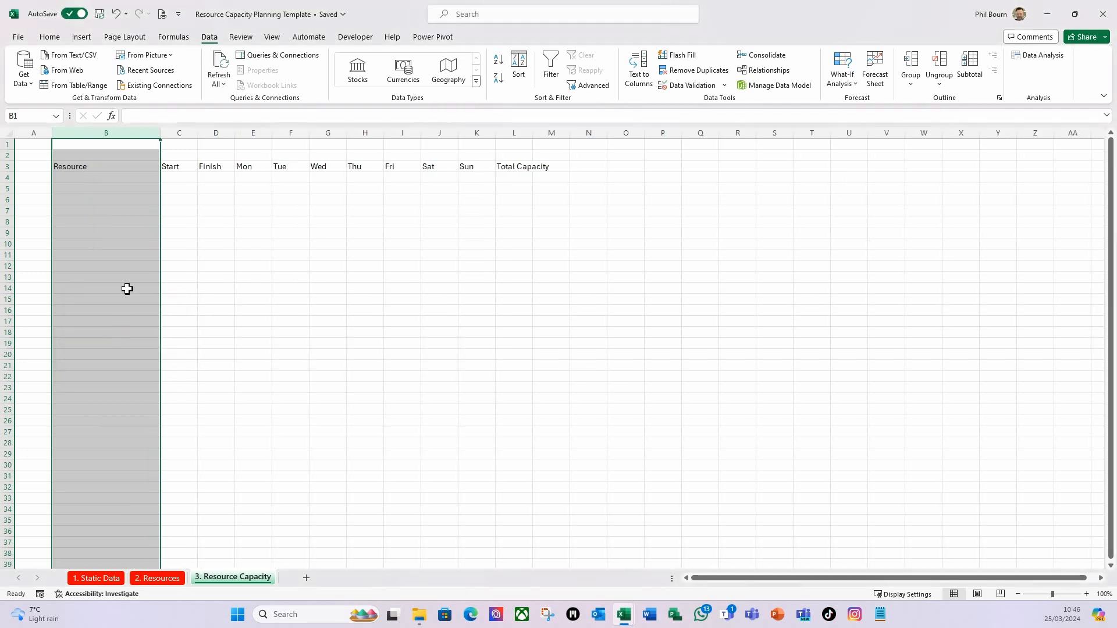
pyautogui.click(216, 200)
# Step: Set the width of the Start and Finish columns, C and D, to 15
pyautogui.click(181, 133)
pyautogui.moveTo(181, 133); pyautogui.dragTo(221, 134)
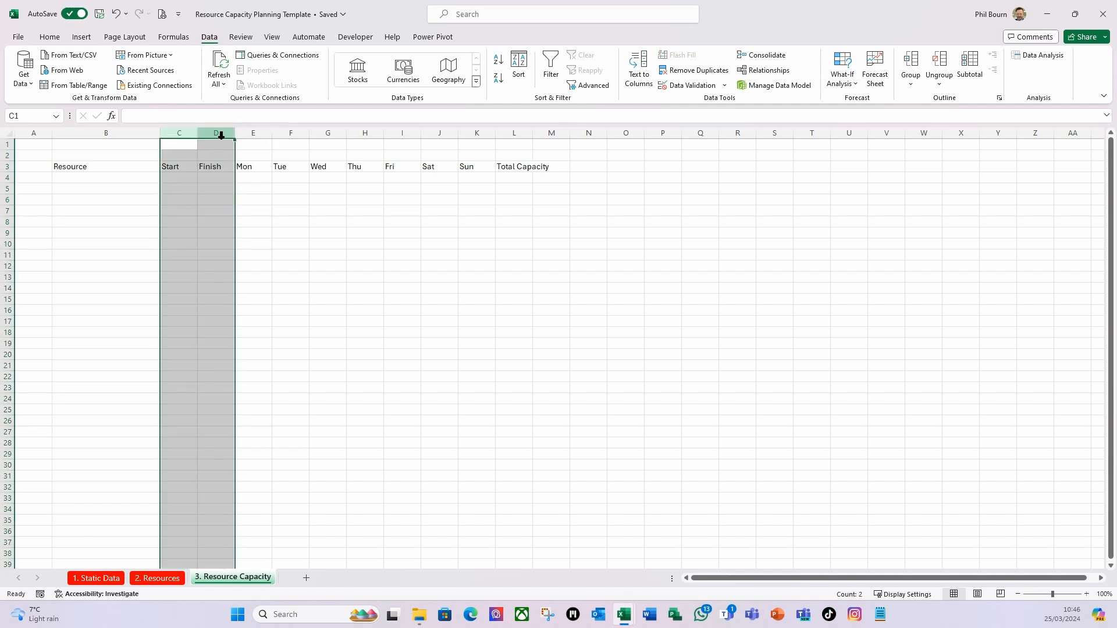
pyautogui.rightClick(221, 135)
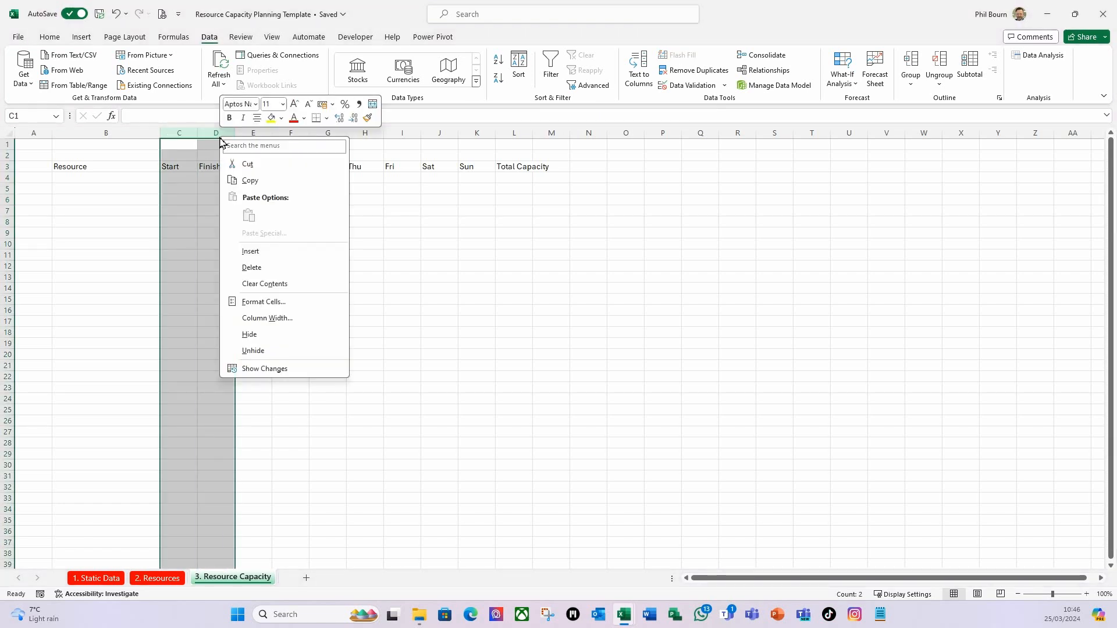
pyautogui.click(280, 318)
pyautogui.write('15')
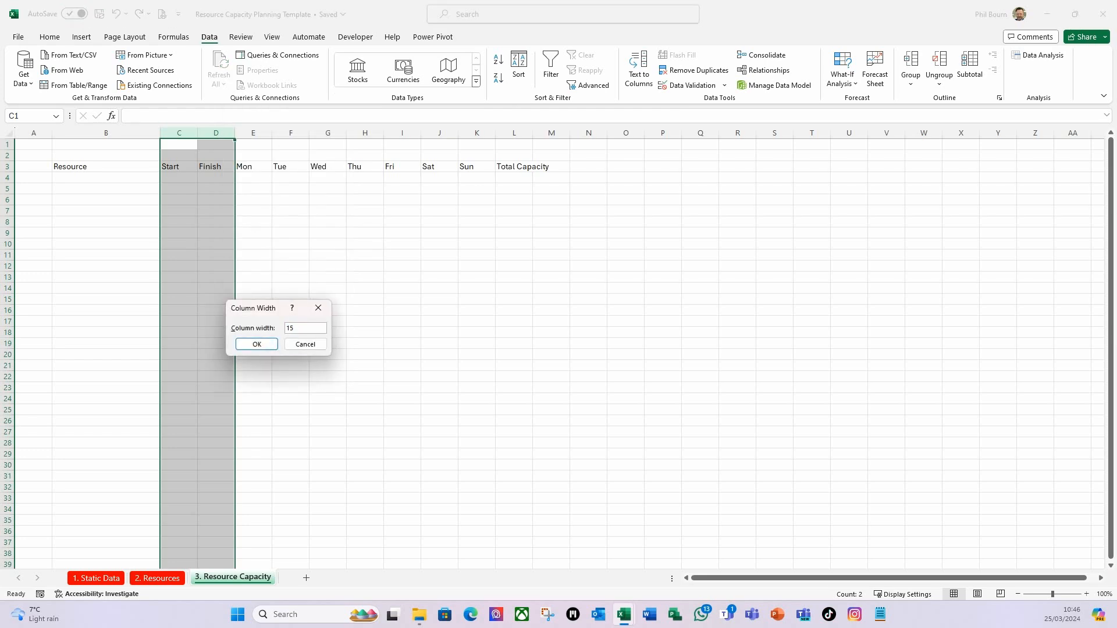
pyautogui.click(257, 343)
pyautogui.click(269, 266)
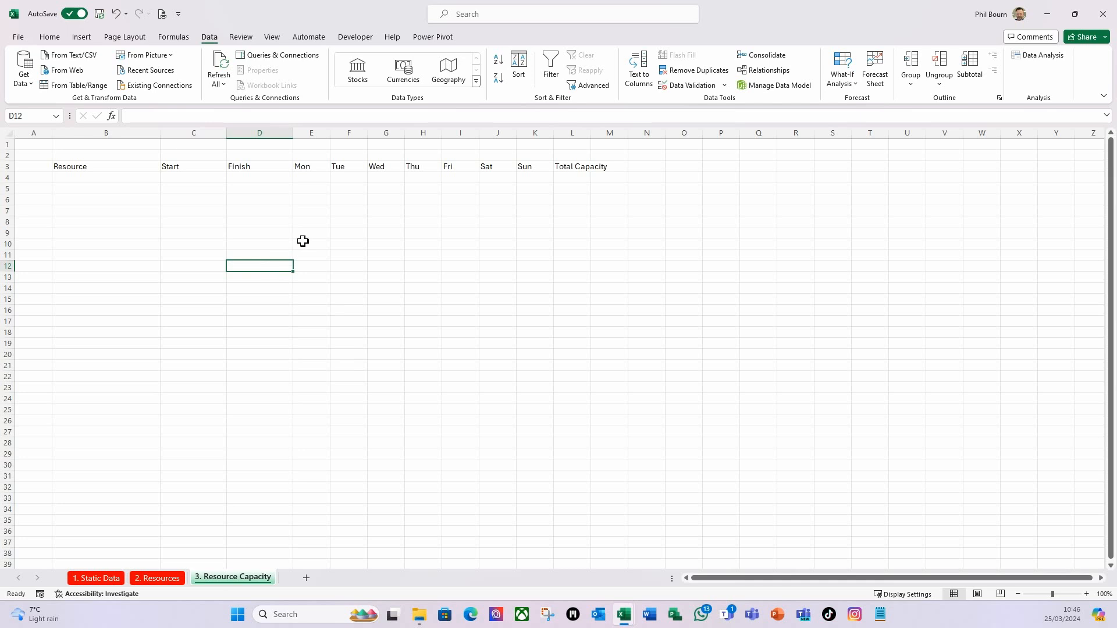
# Step: Autofit column L to the width of its Total Capacity heading
pyautogui.click(322, 178)
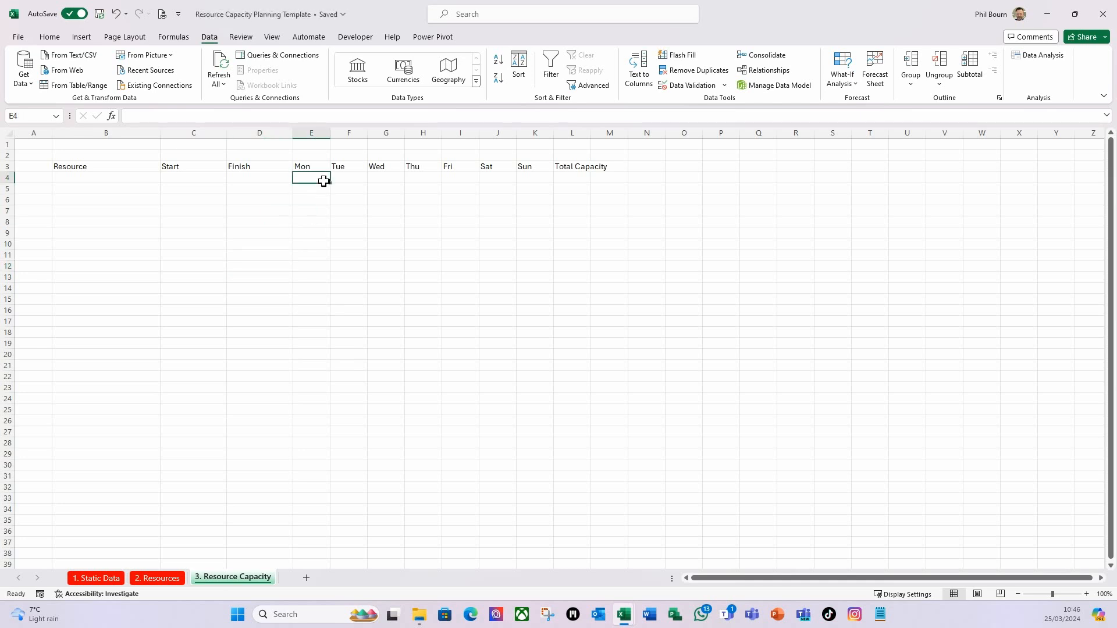
pyautogui.doubleClick(592, 133)
pyautogui.click(581, 178)
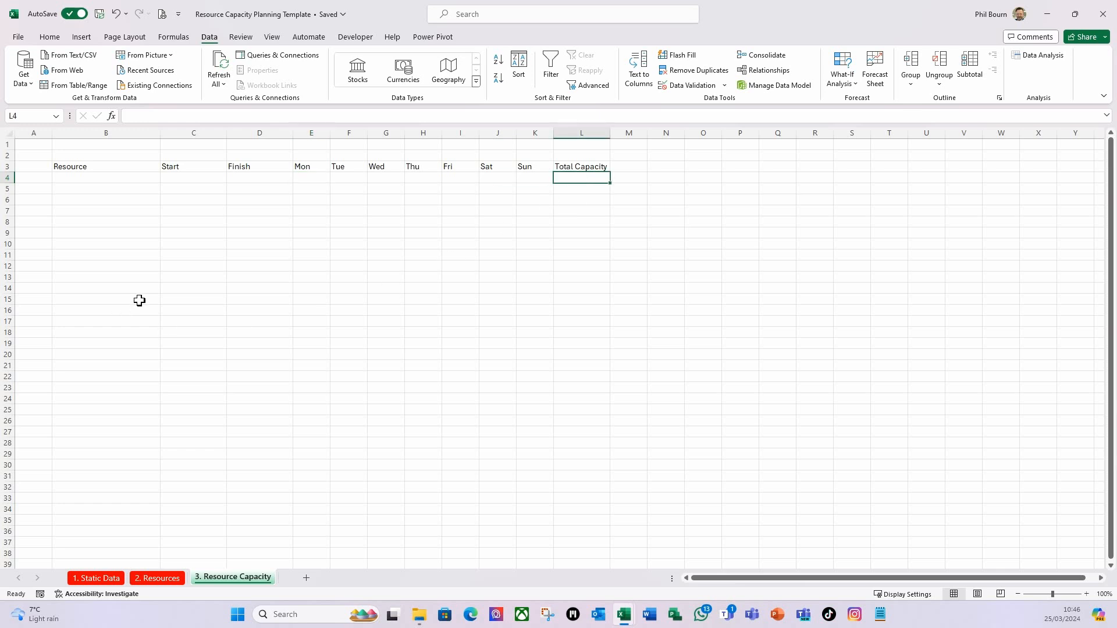
# Step: Number the rows from cell A4 down with the formula =SEQUENCE(100)
pyautogui.click(84, 178)
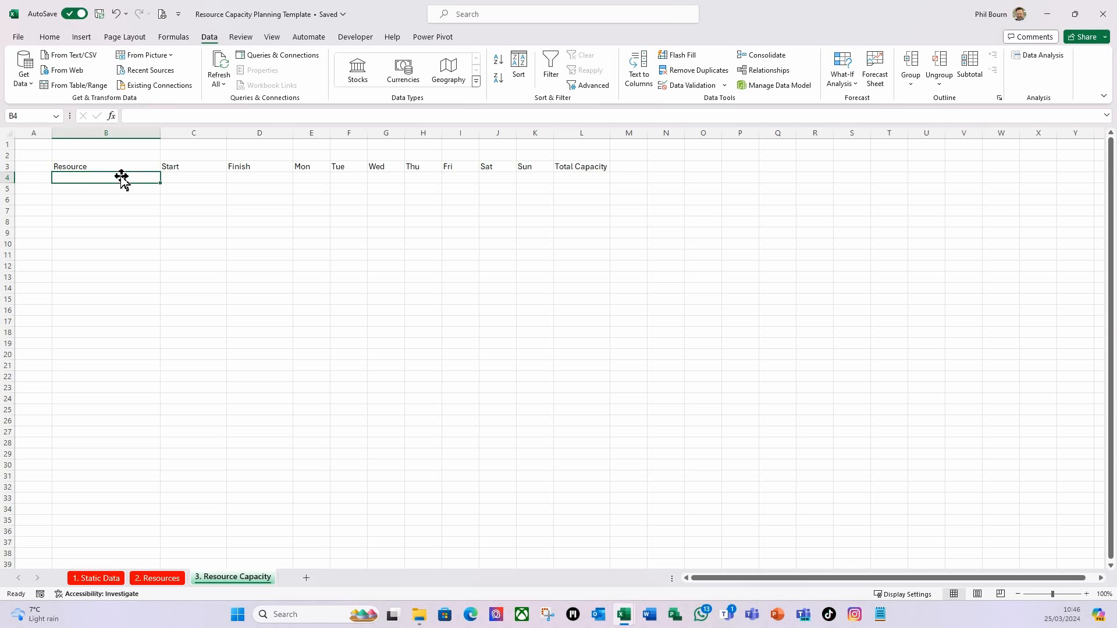
pyautogui.click(28, 181)
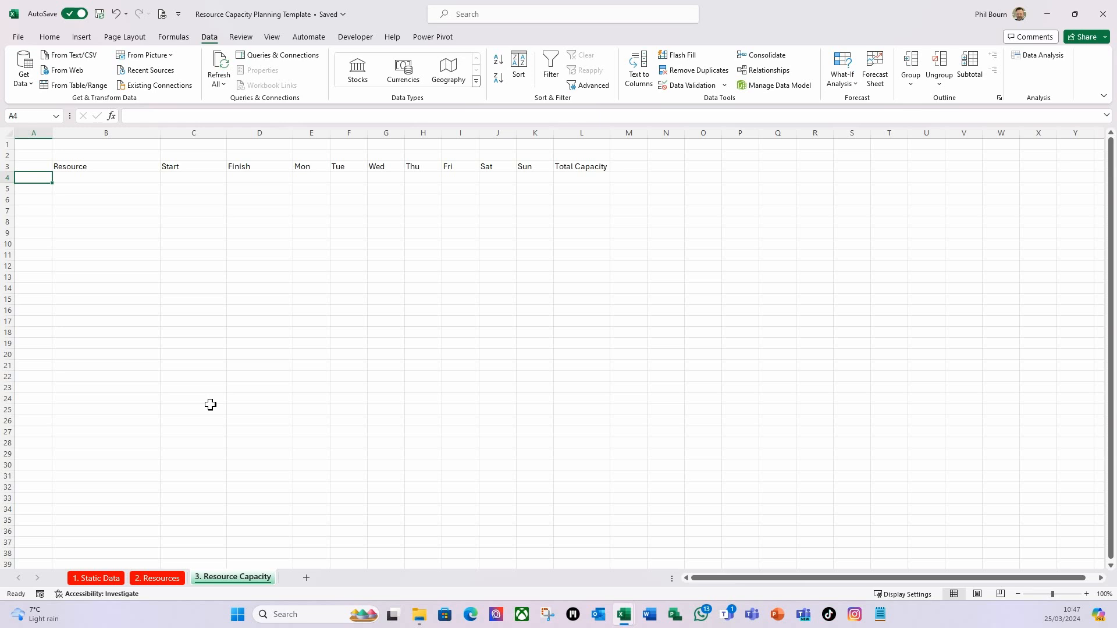
pyautogui.write('=seq')
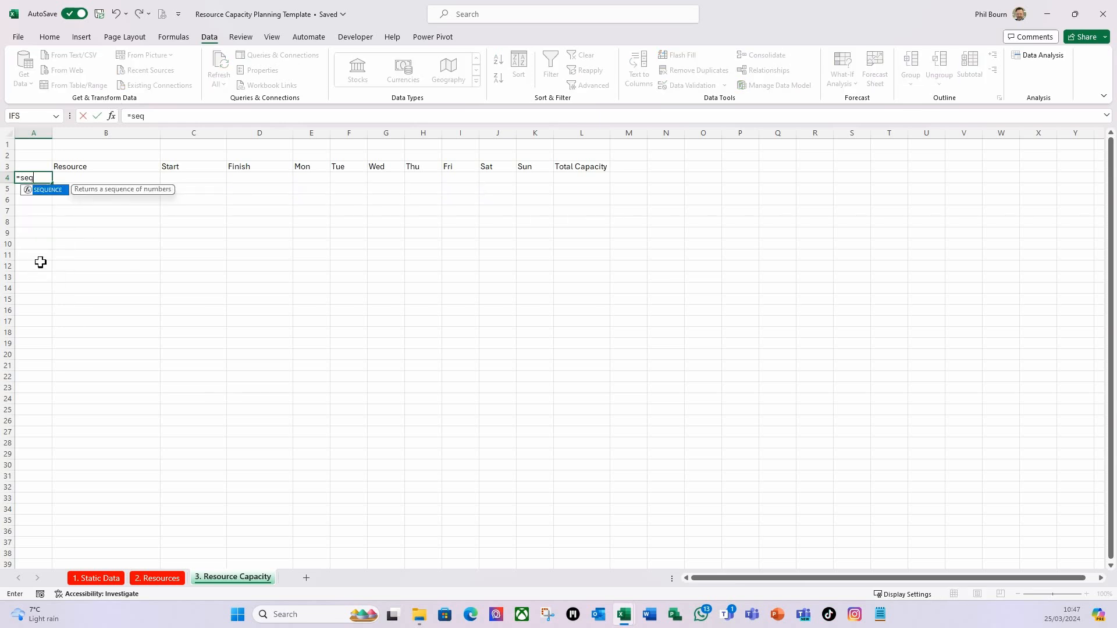
pyautogui.press('Tab')
pyautogui.write('100')
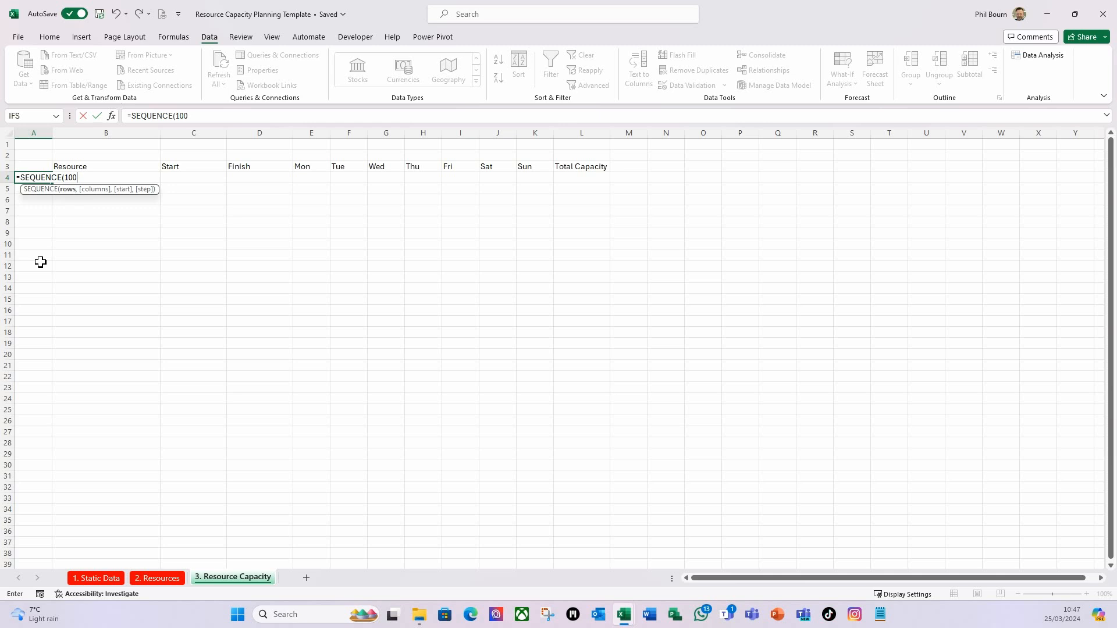
pyautogui.write(')')
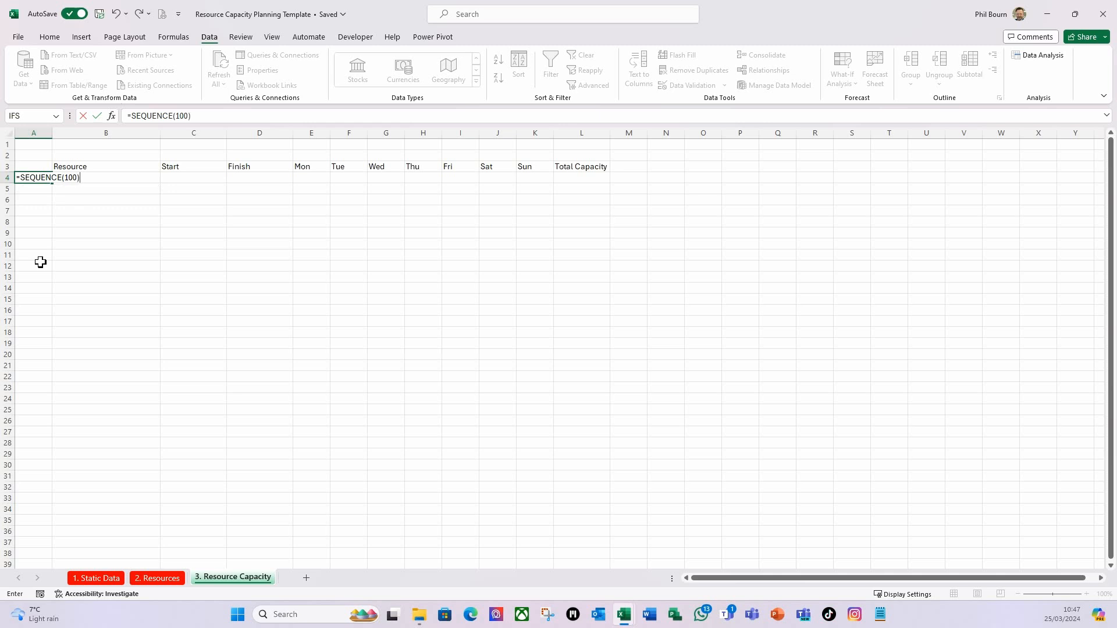
pyautogui.press('Return')
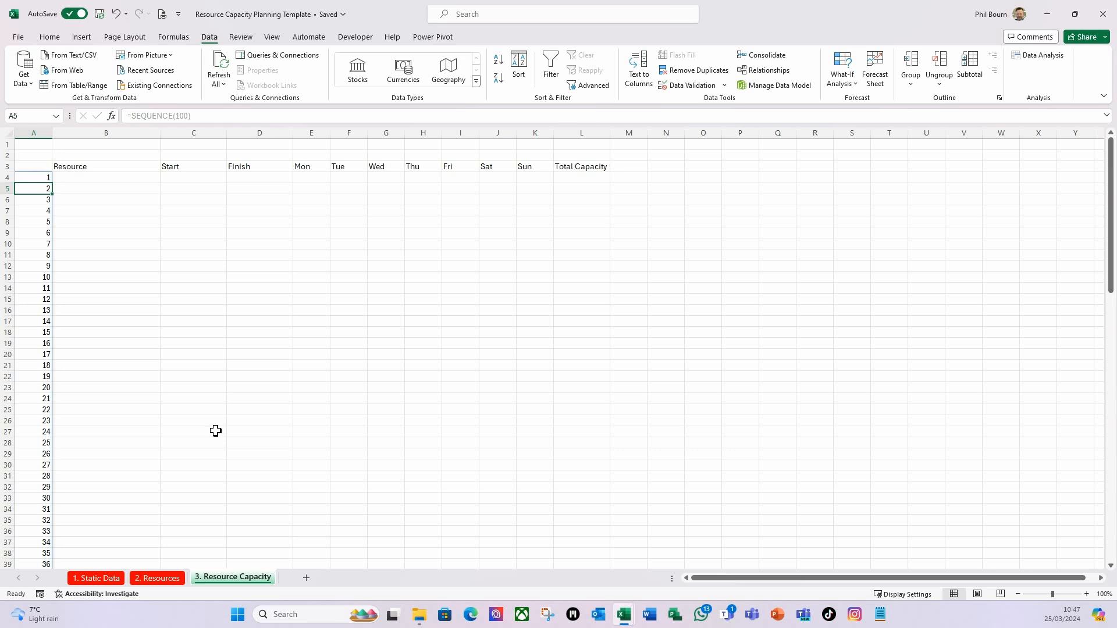
pyautogui.click(110, 177)
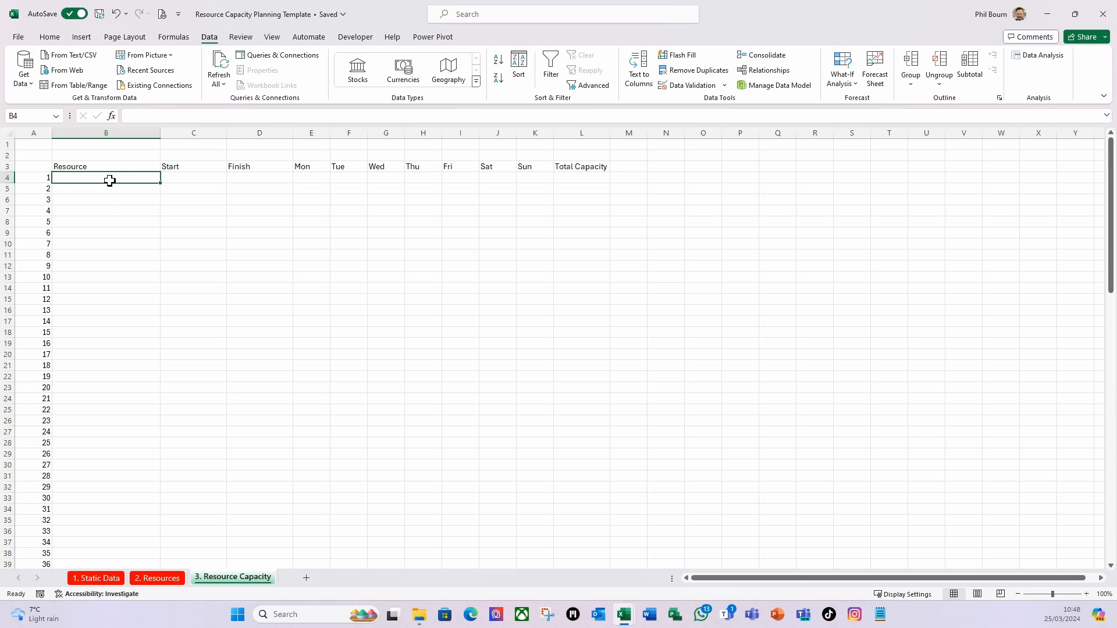
# Step: Add a worksheet after 3. Resource Capacity, name it Resource Capacity Support, and return to the 3. Resource Capacity sheet
pyautogui.click(308, 579)
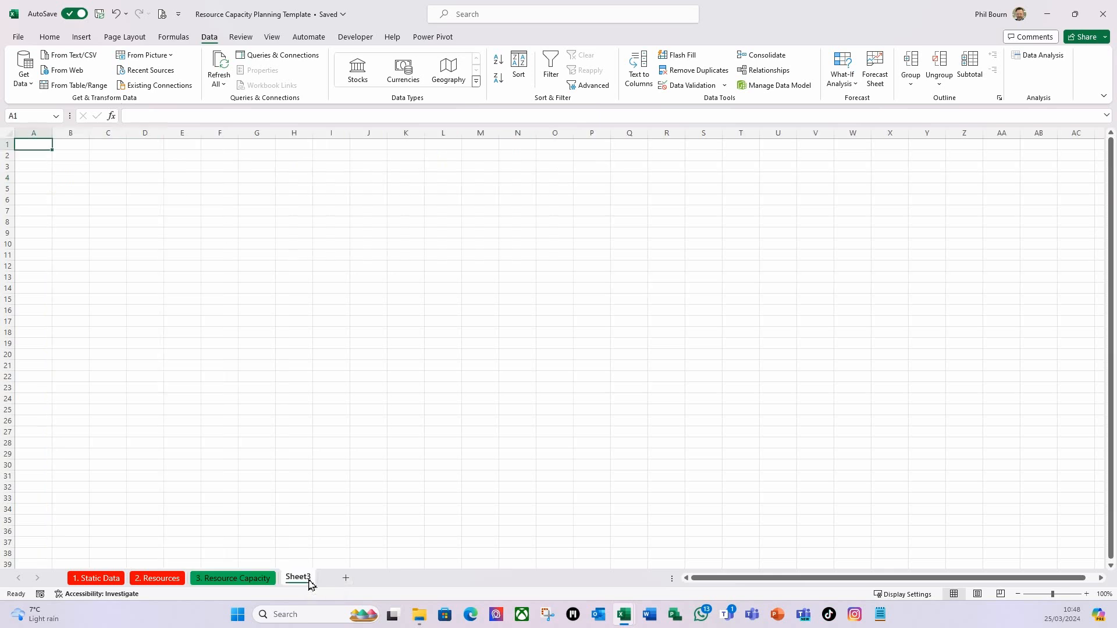
pyautogui.rightClick(297, 579)
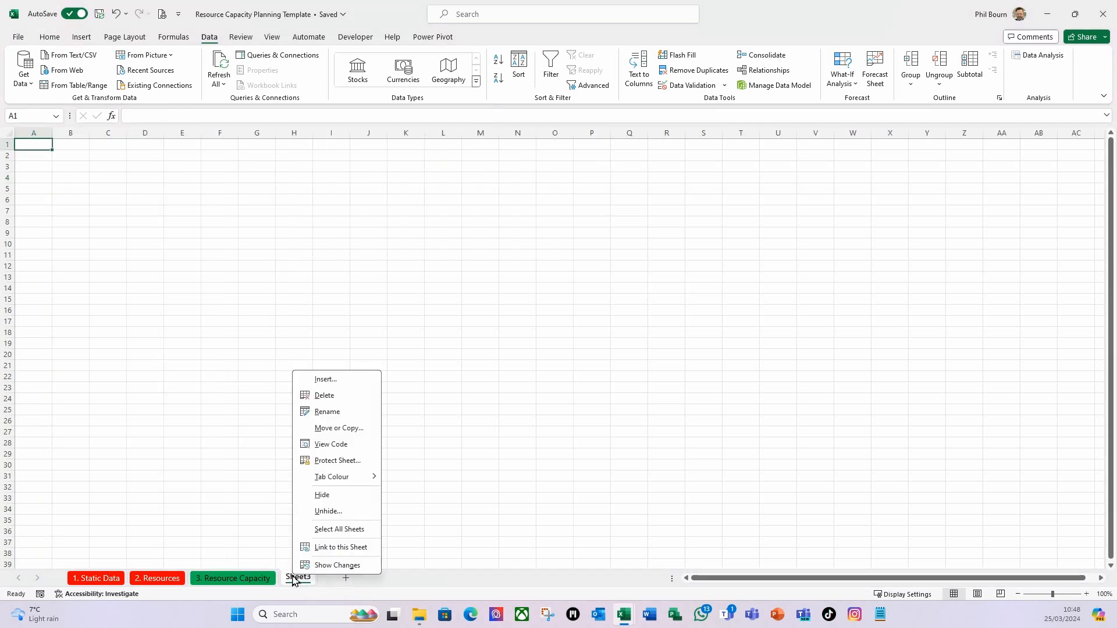
pyautogui.click(329, 413)
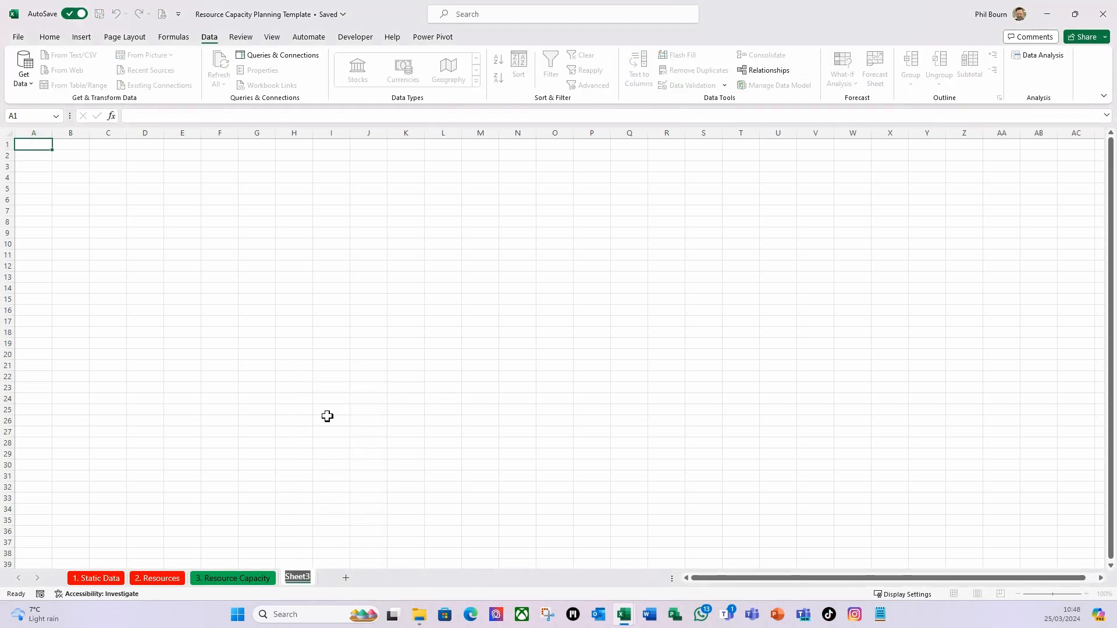
pyautogui.write('Resource Capacity')
pyautogui.press('Return')
pyautogui.write('Support')
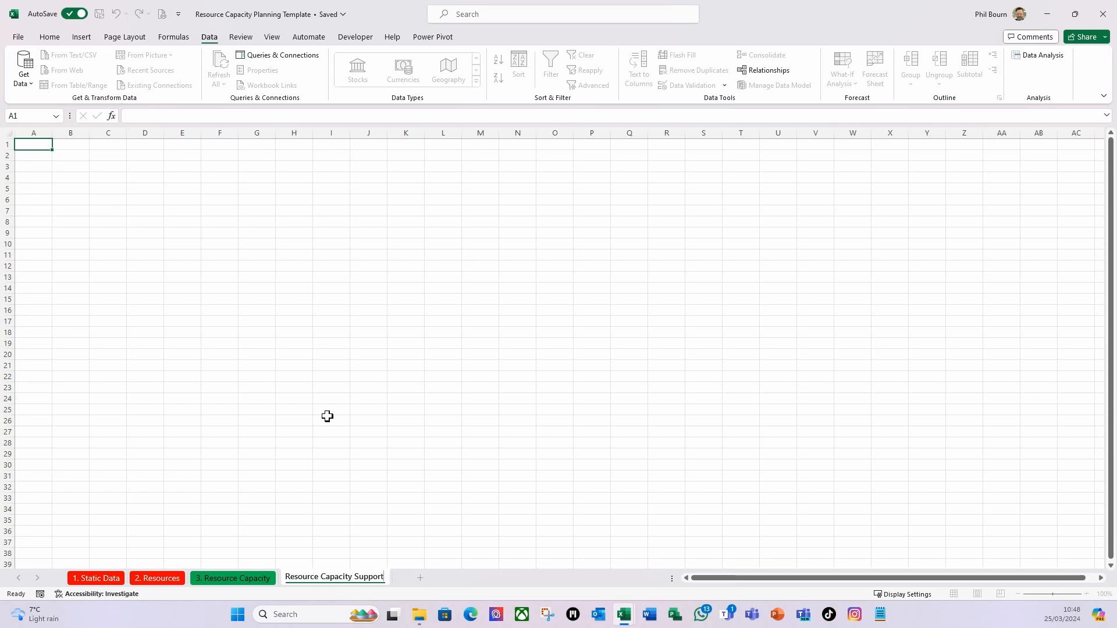
pyautogui.press('Return')
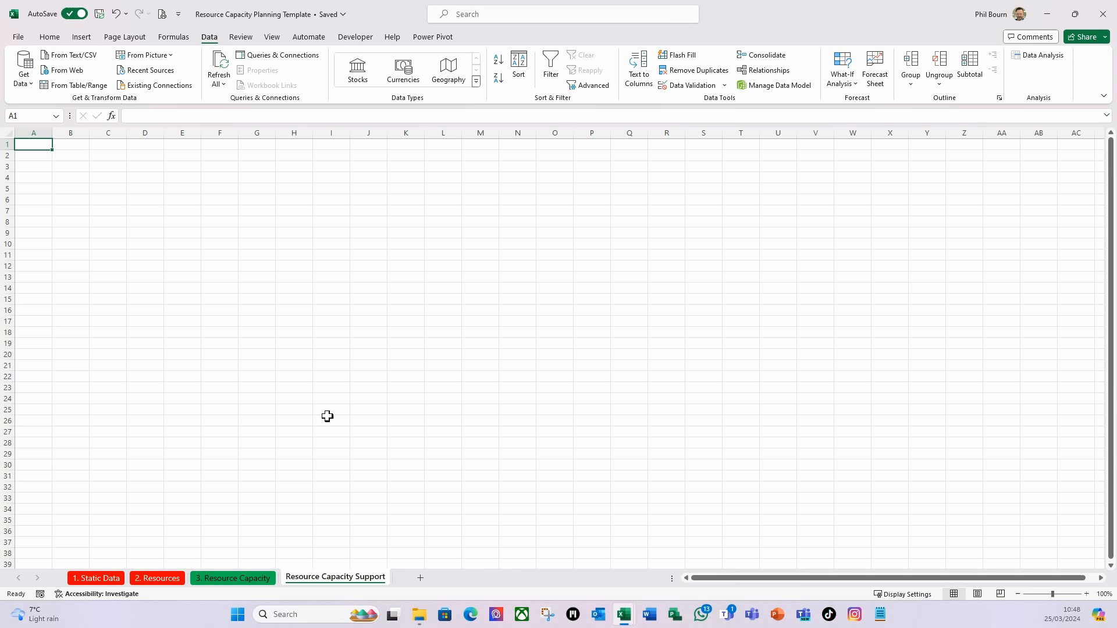
pyautogui.click(243, 578)
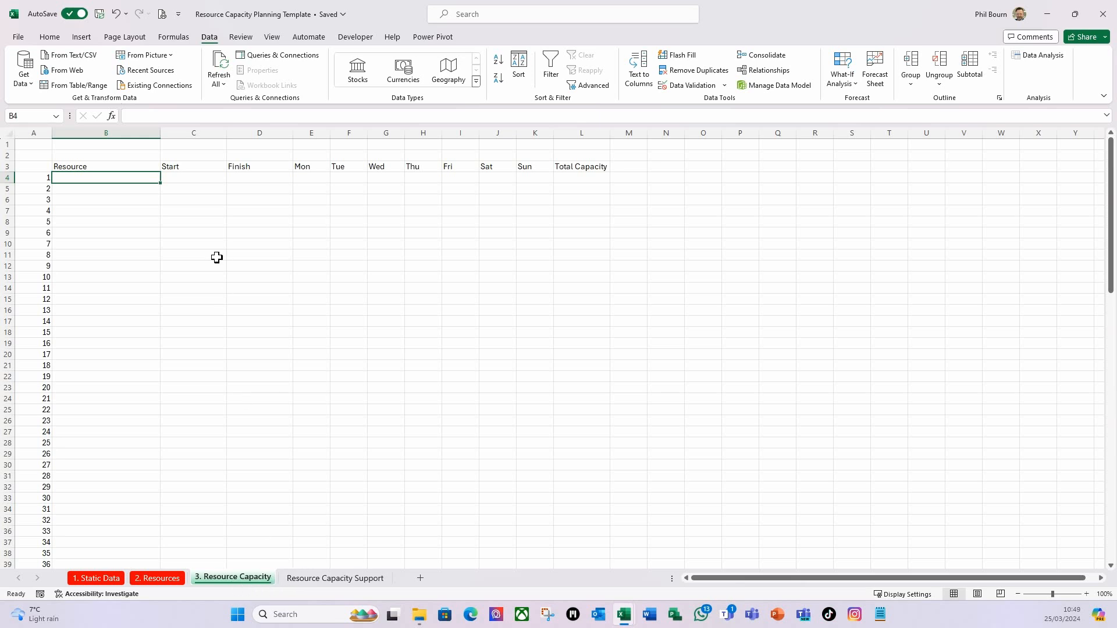
# Step: Format the first Start and Finish cells, C4 and D4, as Short Date
pyautogui.moveTo(182, 177); pyautogui.dragTo(279, 178)
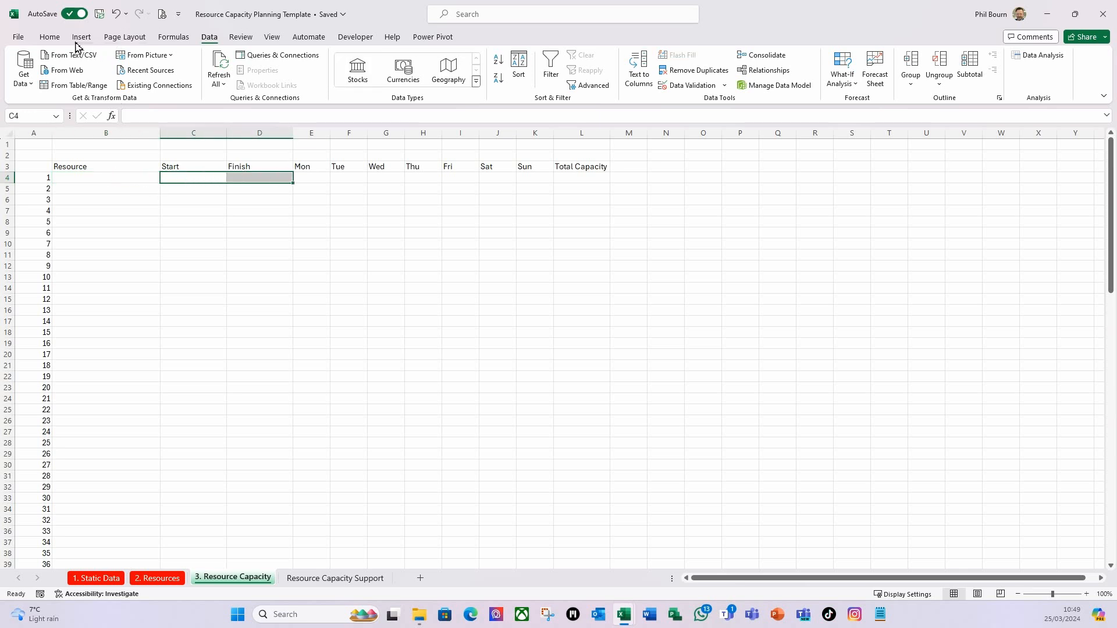
pyautogui.click(49, 37)
pyautogui.click(499, 60)
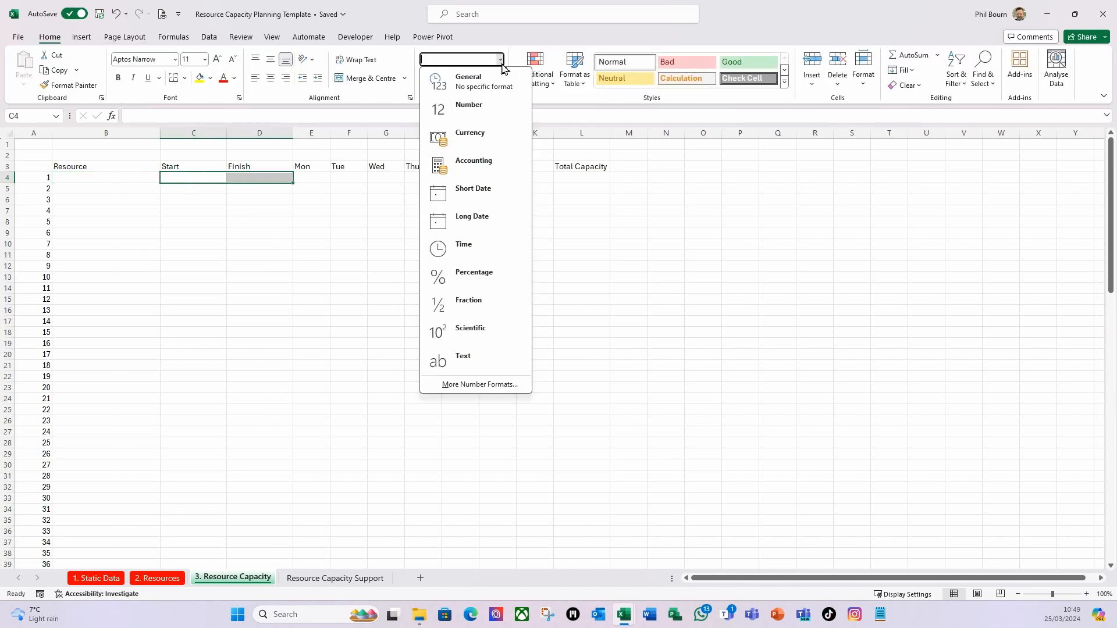
pyautogui.click(479, 196)
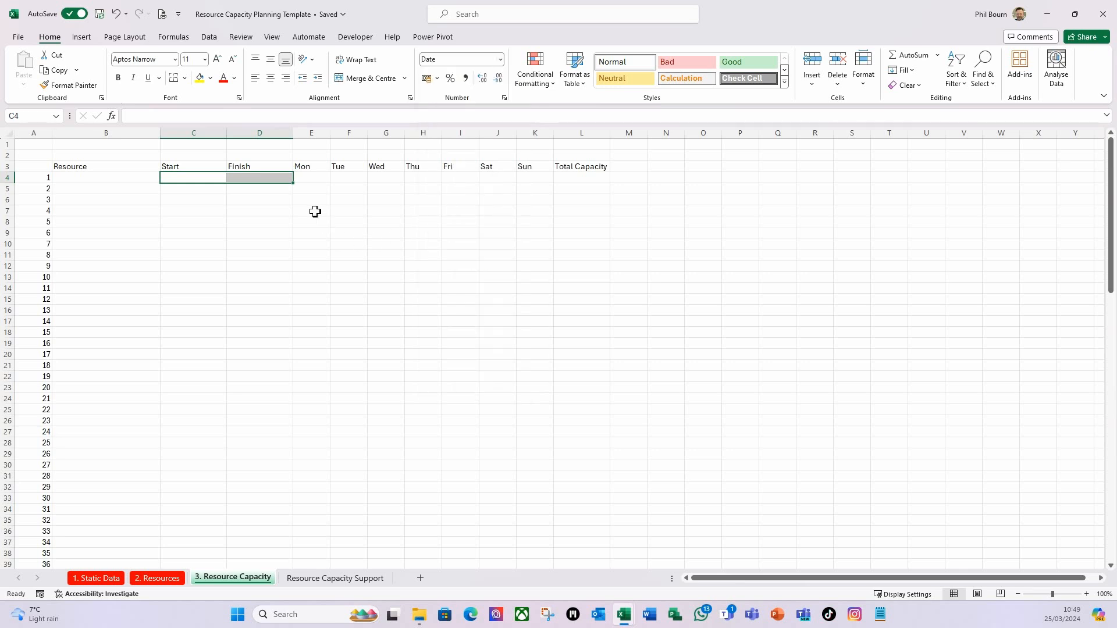
pyautogui.click(307, 181)
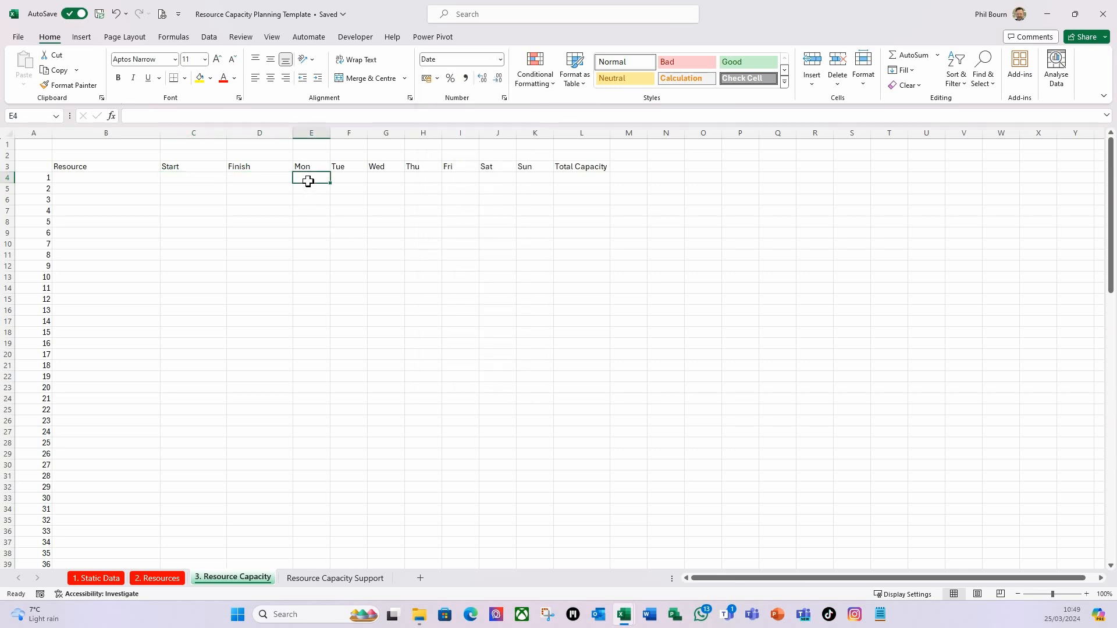
# Step: Enter the first resource's full name in cell B4, with both names capitalised
pyautogui.click(131, 179)
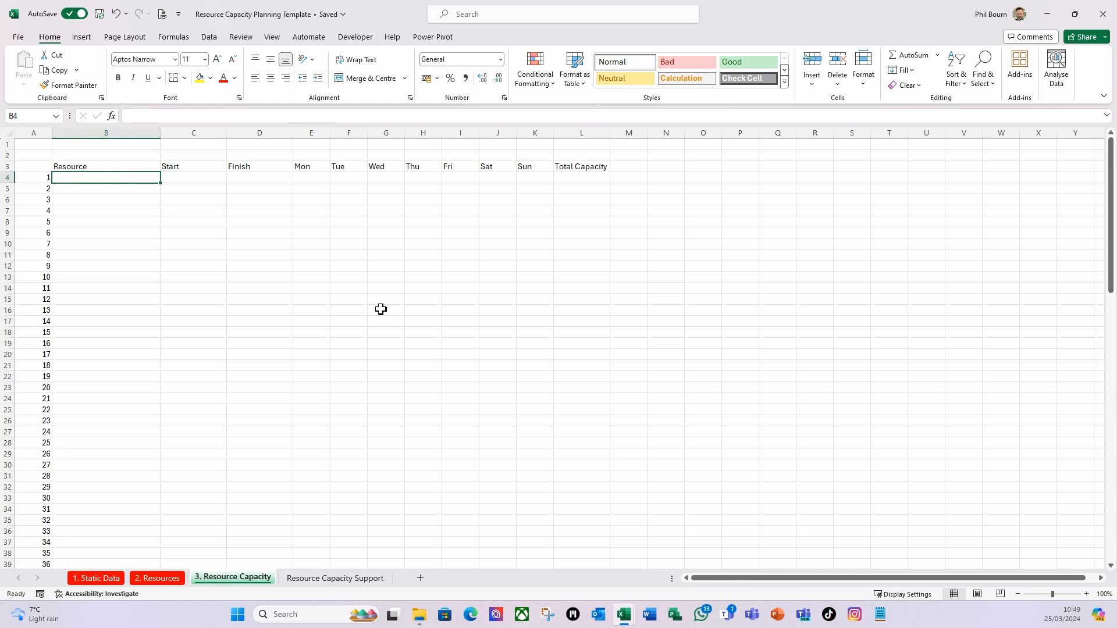
pyautogui.write('Jane smith')
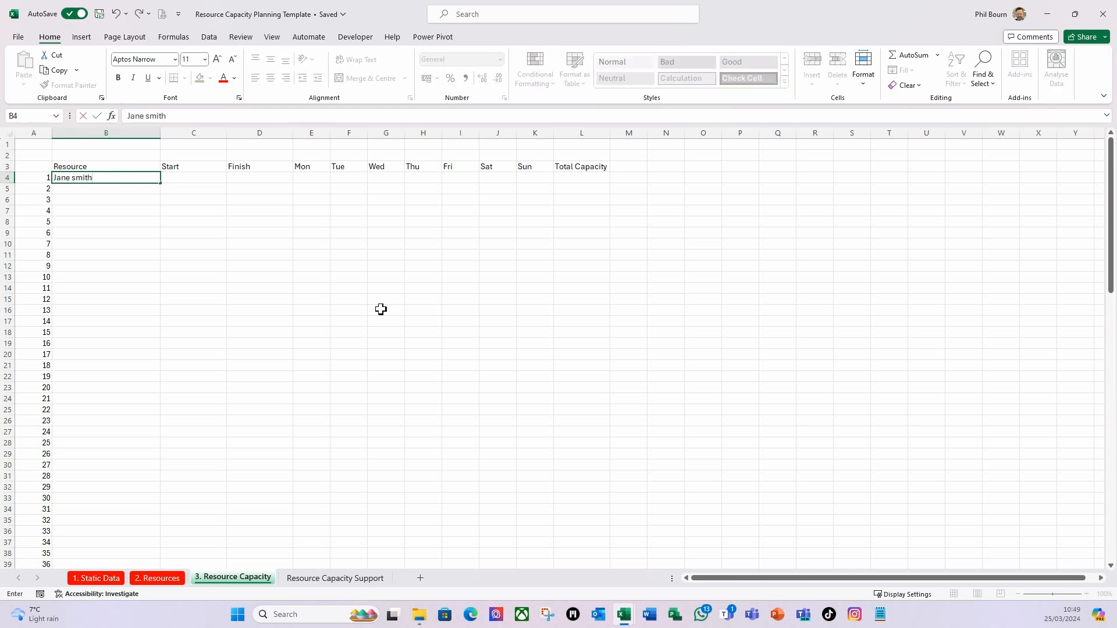
pyautogui.press('BackSpace')
pyautogui.press('BackSpace')
pyautogui.press('BackSpace')
pyautogui.write('Smi')
pyautogui.press('Tab')
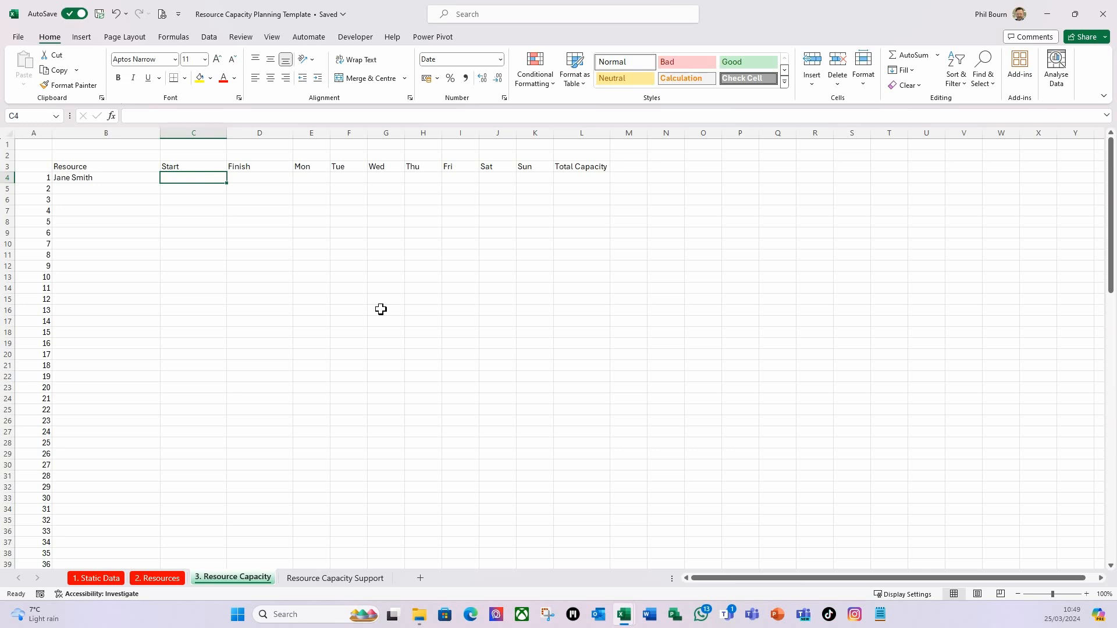
# Step: Enter 01/01/2024 as the Start date and 31/12/2024 as the Finish date of the first resource
pyautogui.write('01/01')
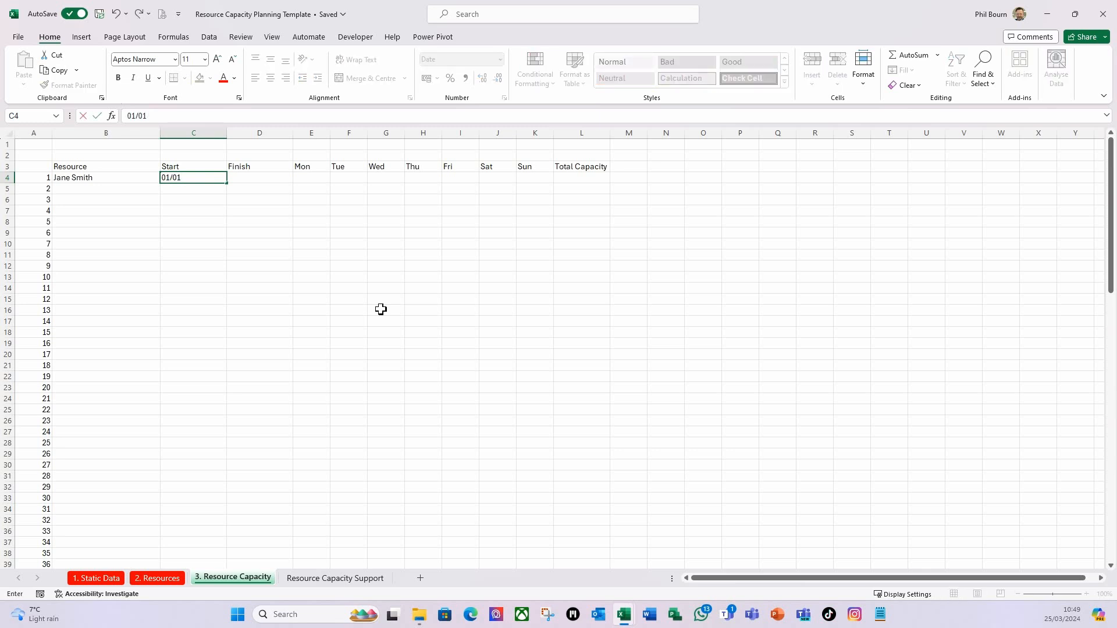
pyautogui.write('/2024')
pyautogui.press('Tab')
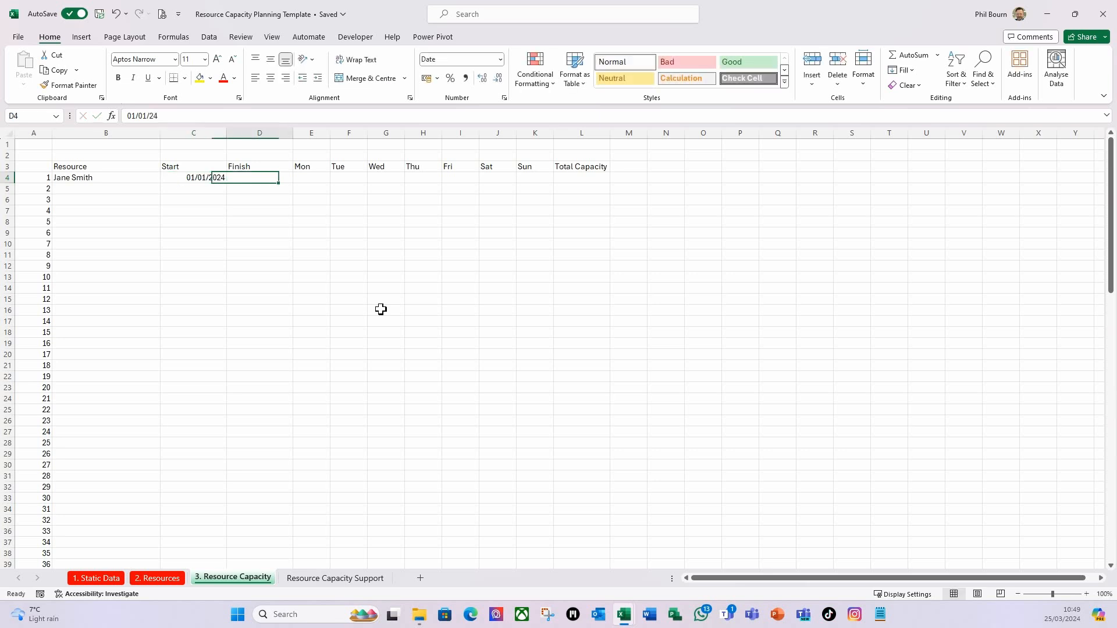
pyautogui.write('31/12/24')
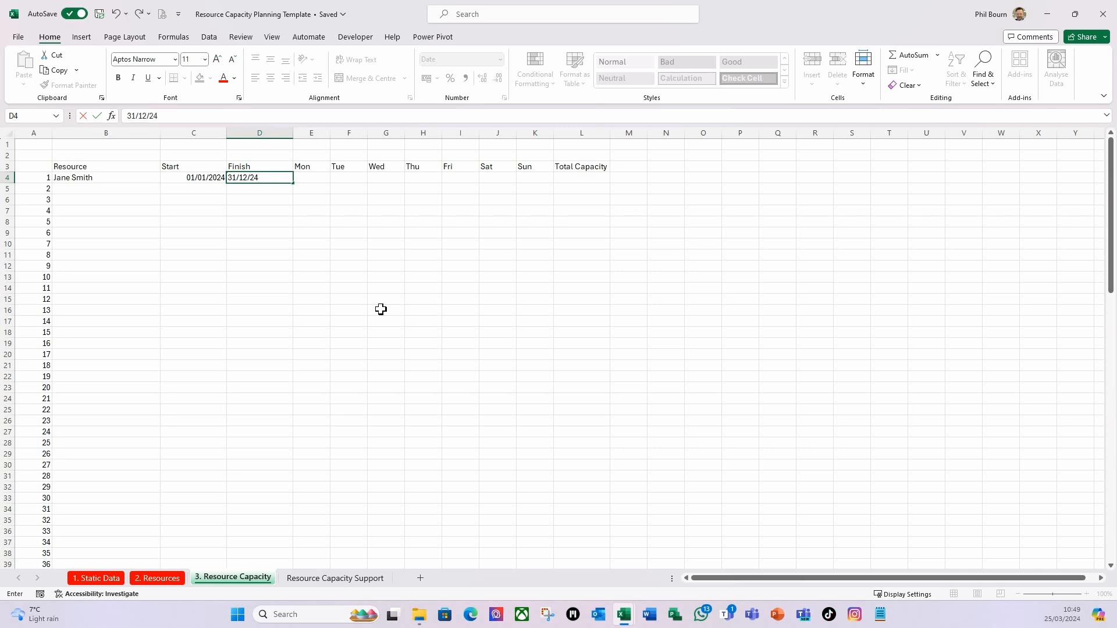
pyautogui.press('Tab')
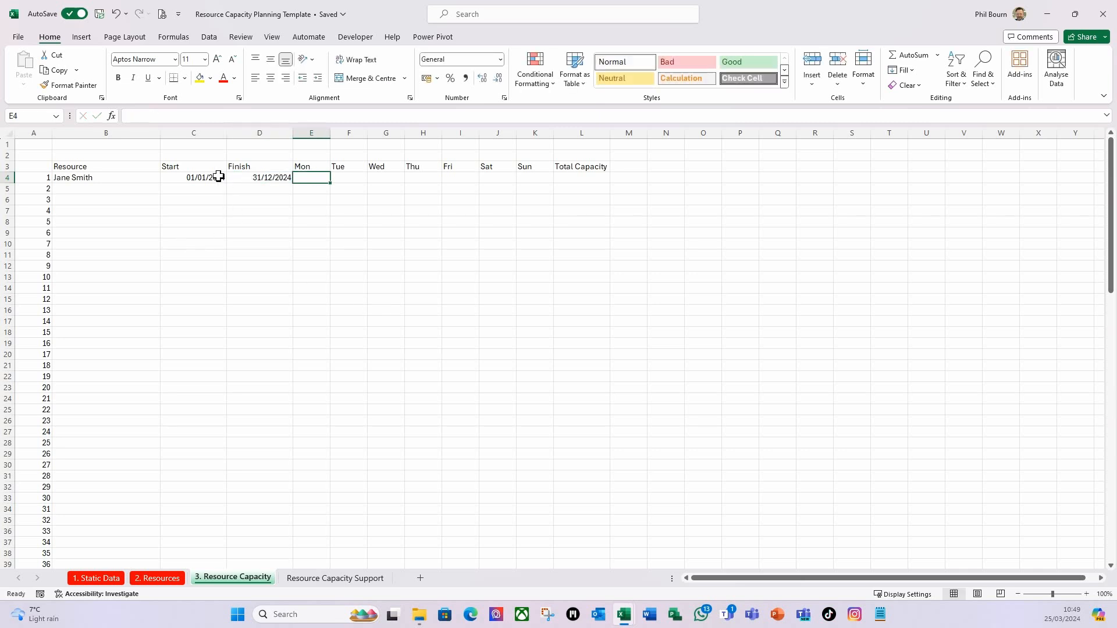
pyautogui.moveTo(201, 176); pyautogui.dragTo(231, 178)
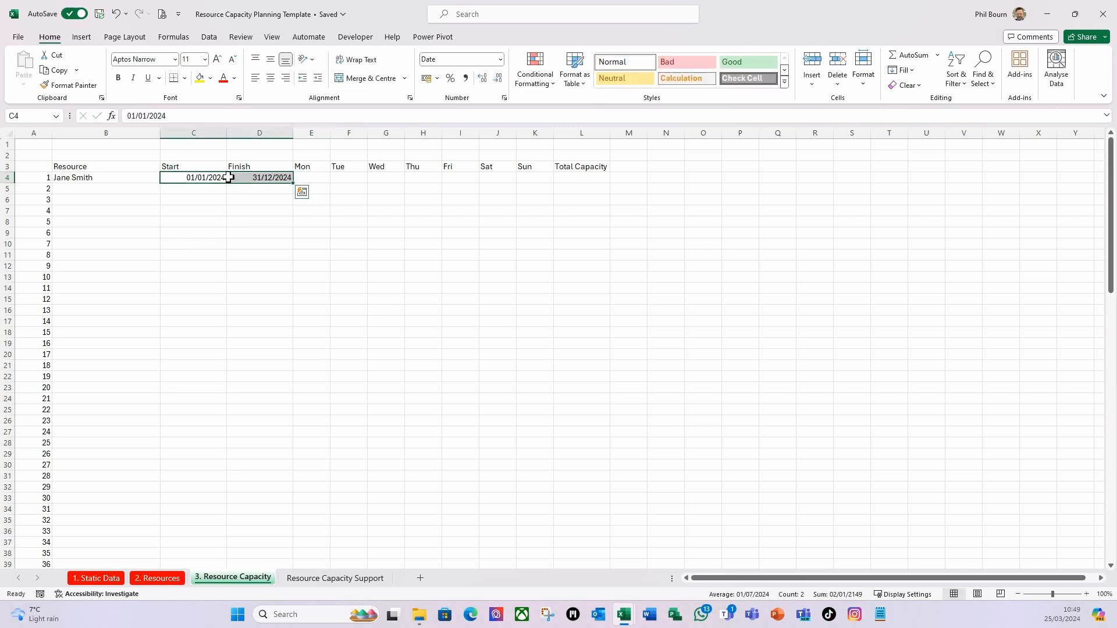
# Step: Format the Mon to Total Capacity cells in row 4, E4:L4, as Number with one decimal place
pyautogui.click(321, 177)
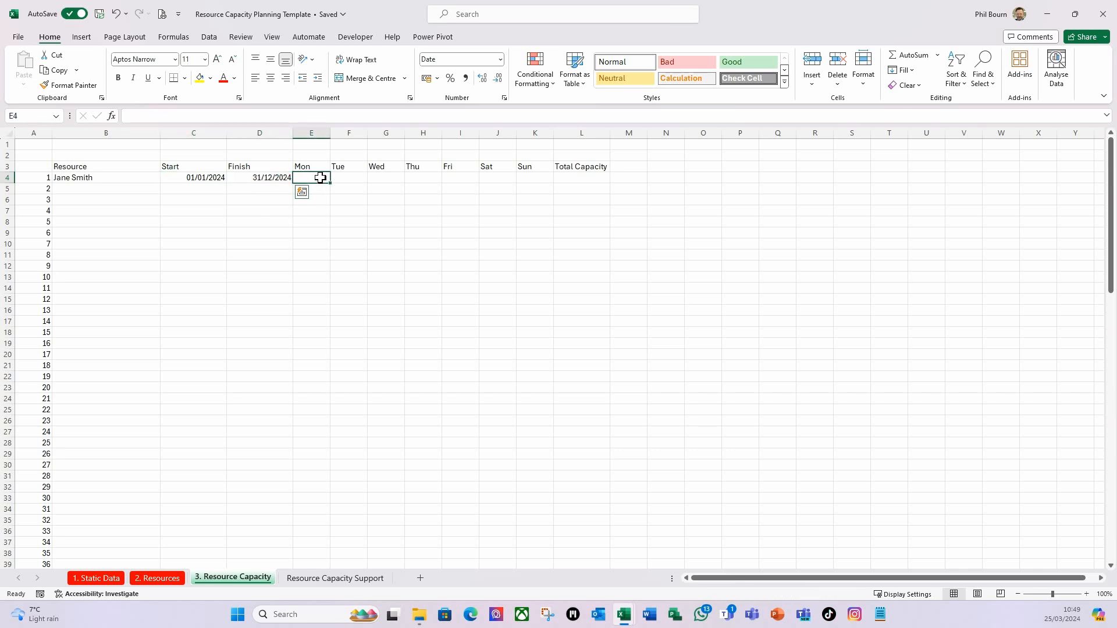
pyautogui.moveTo(320, 177); pyautogui.dragTo(587, 178)
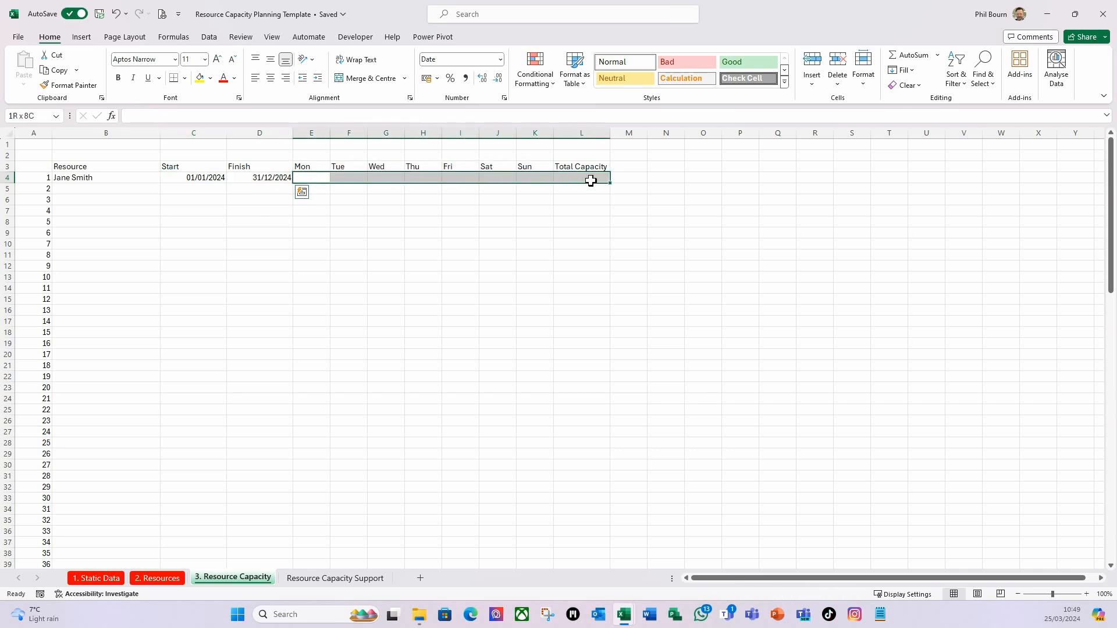
pyautogui.click(499, 60)
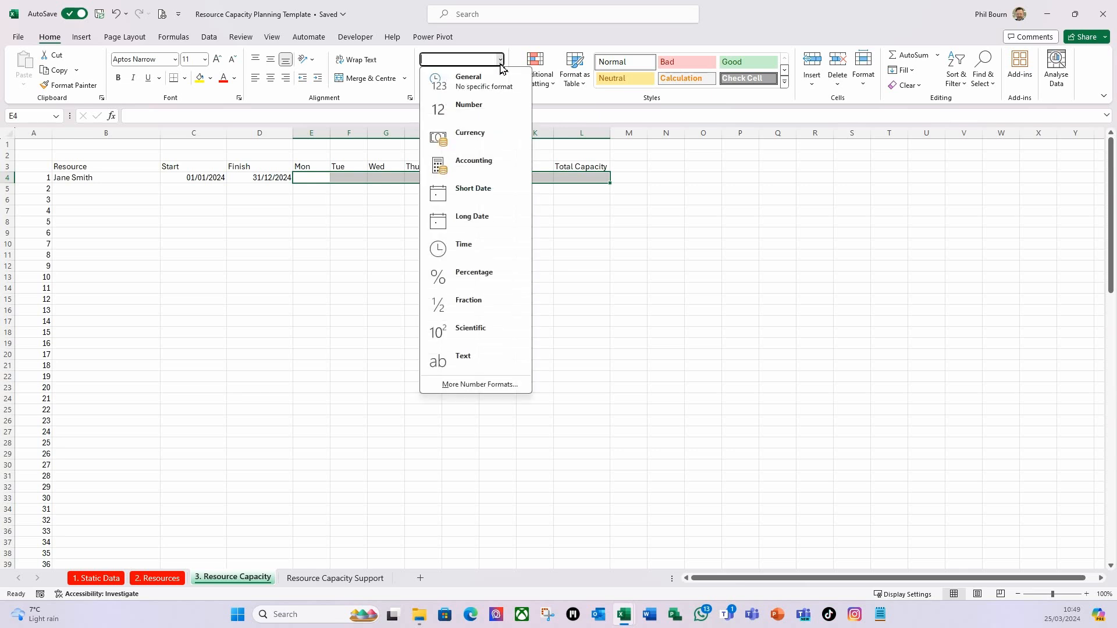
pyautogui.click(474, 110)
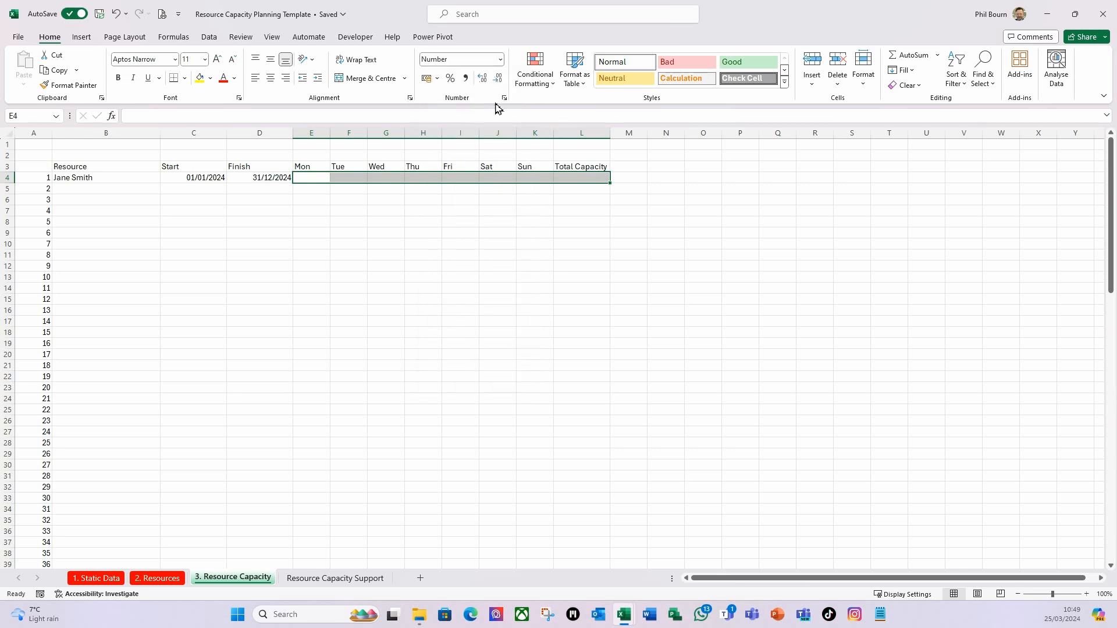
# Step: Fill the first resource's Mon to Fri cells, E4:I4, with 8 in one entry
pyautogui.click(311, 178)
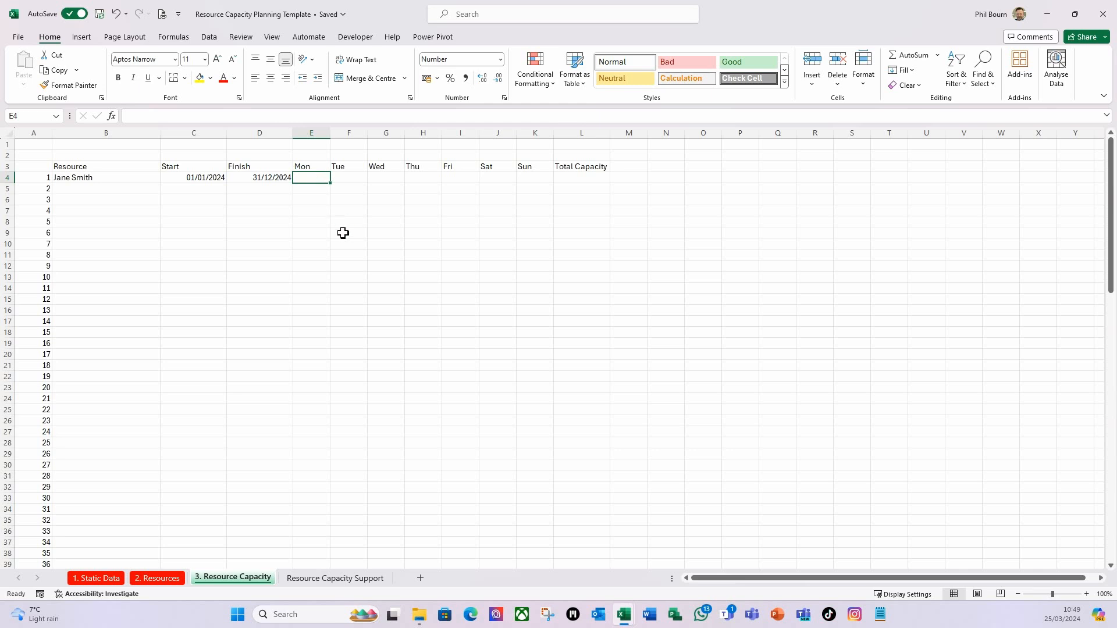
pyautogui.hotkey('shift', 'Right')
pyautogui.hotkey('shift', 'Right')
pyautogui.hotkey('shift', 'Right')
pyautogui.hotkey('shift', 'Right')
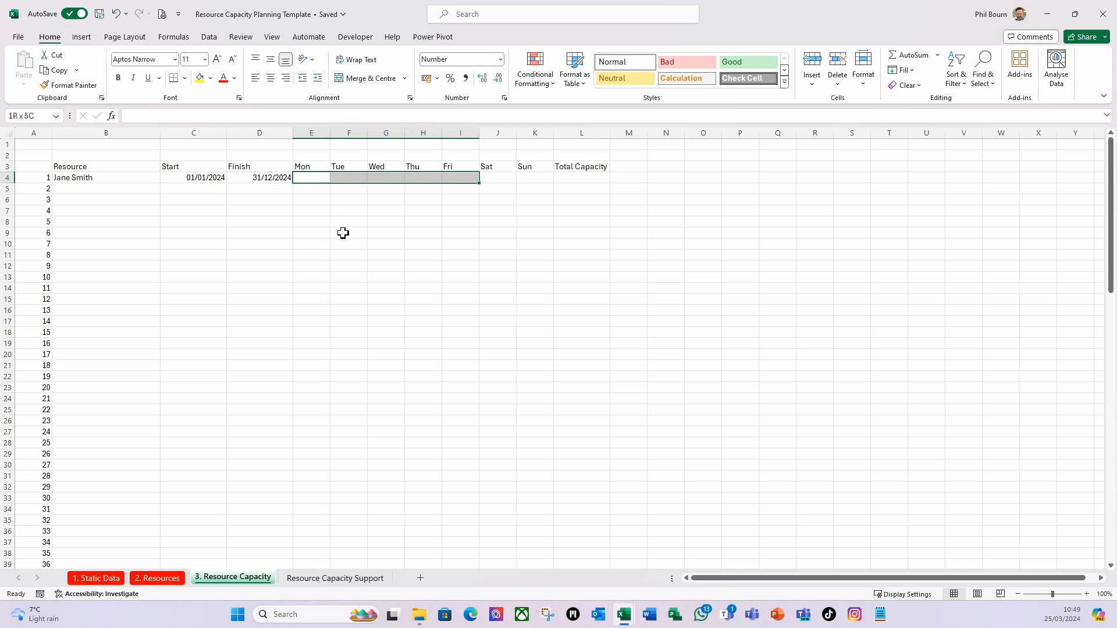
pyautogui.write('8')
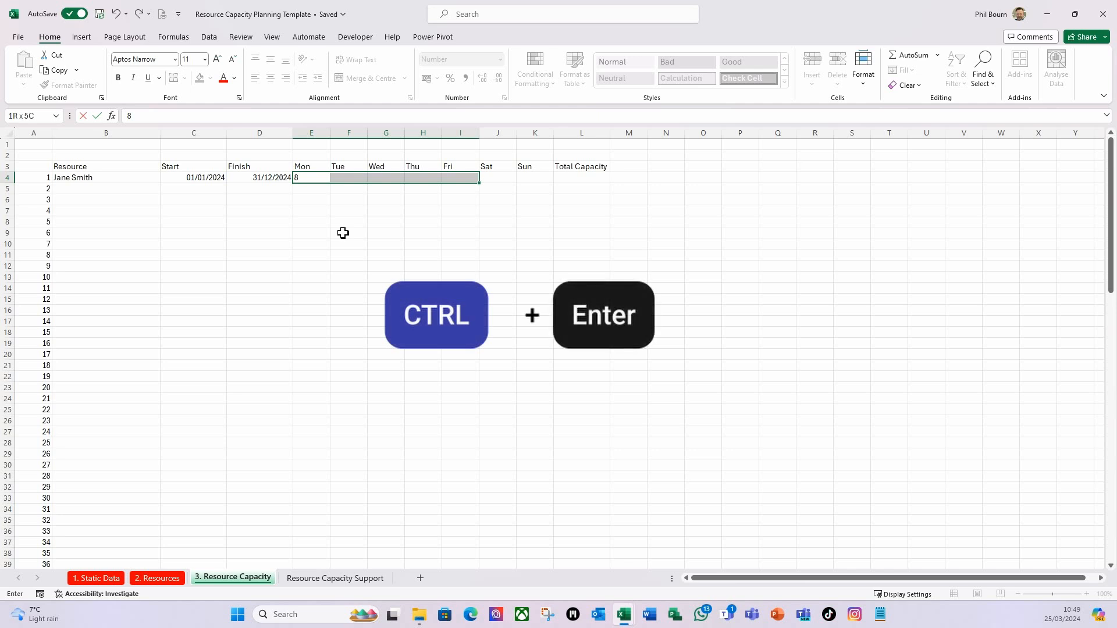
pyautogui.hotkey('ctrl', 'Return')
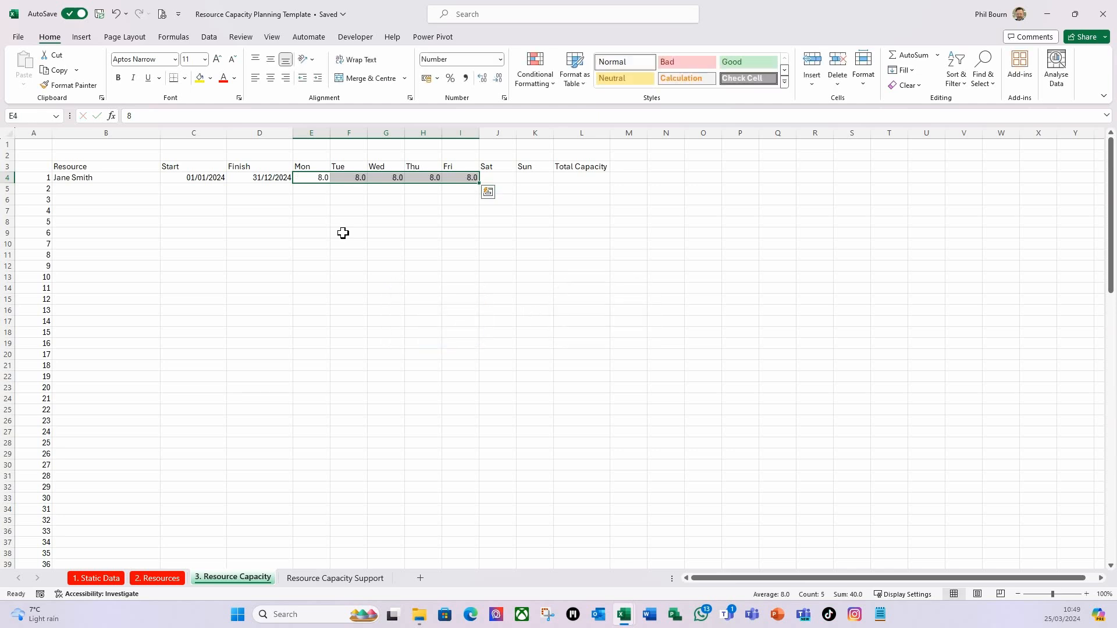
# Step: Enter 0 for both Sat and Sun in the first resource's row
pyautogui.click(498, 180)
pyautogui.write('0')
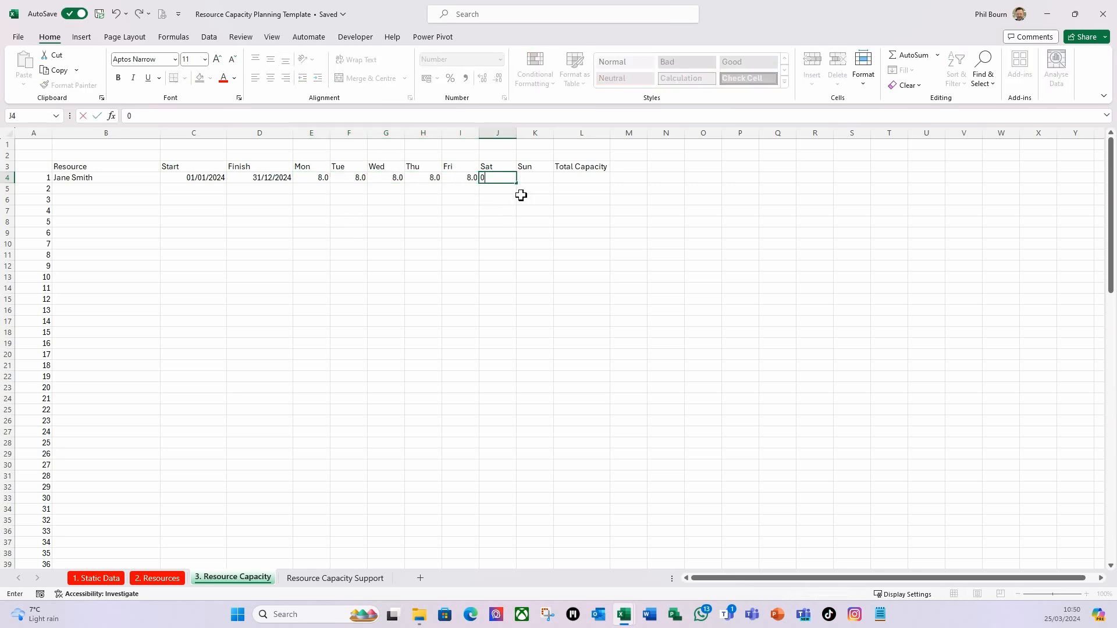
pyautogui.press('Tab')
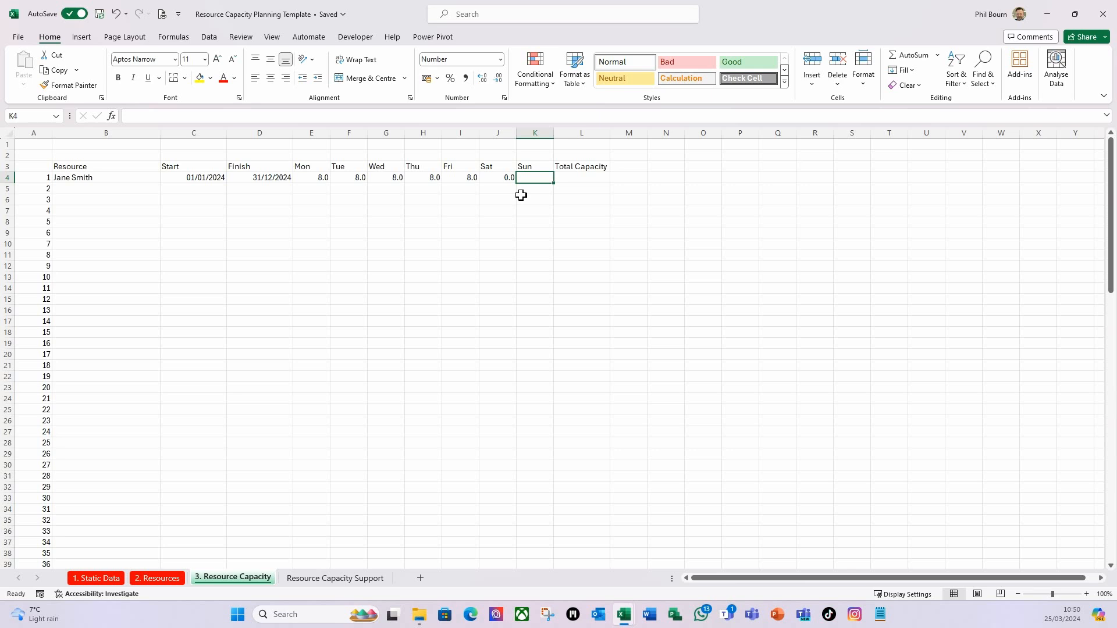
pyautogui.write('0')
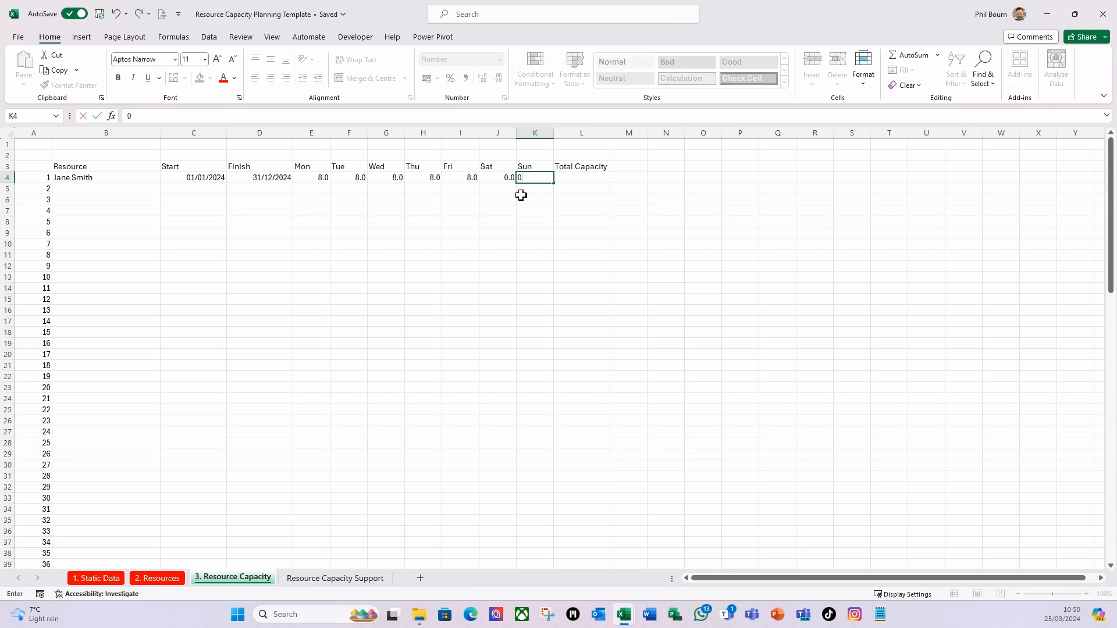
pyautogui.press('Tab')
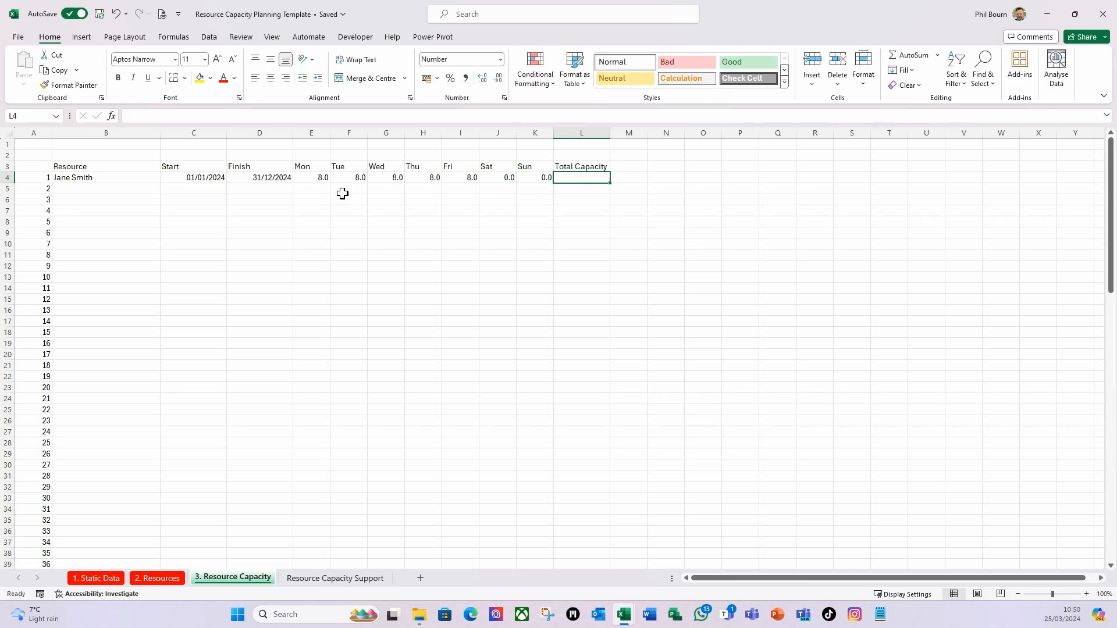
# Step: Total the first resource's Mon to Sun values in L4 with AutoSum, =SUM(E4:K4)
pyautogui.moveTo(310, 178); pyautogui.dragTo(567, 183)
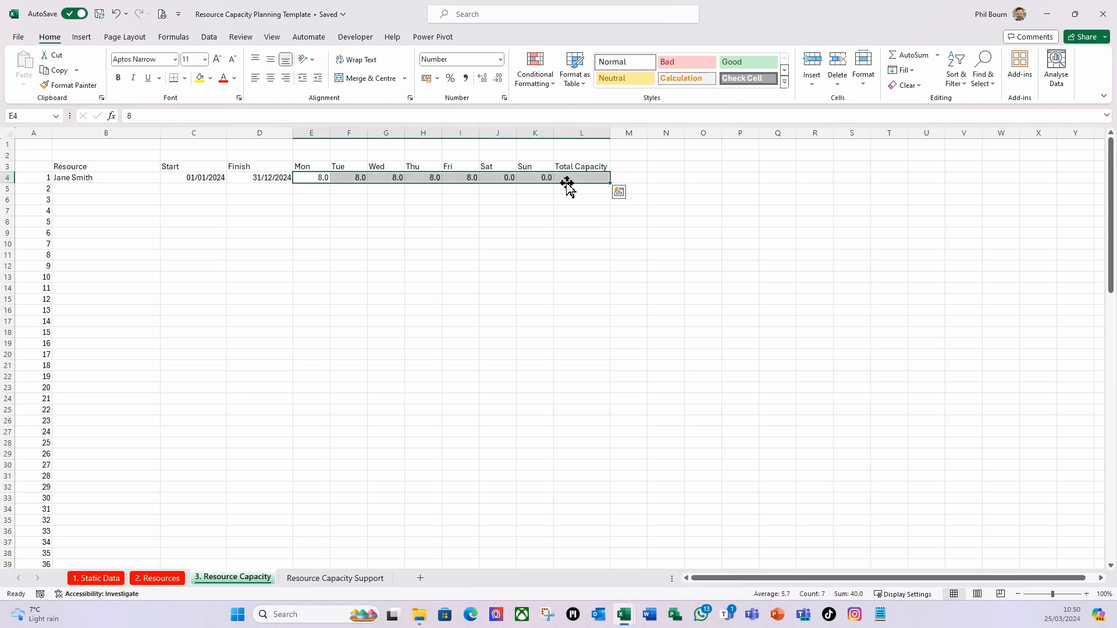
pyautogui.hotkey('alt', '=')
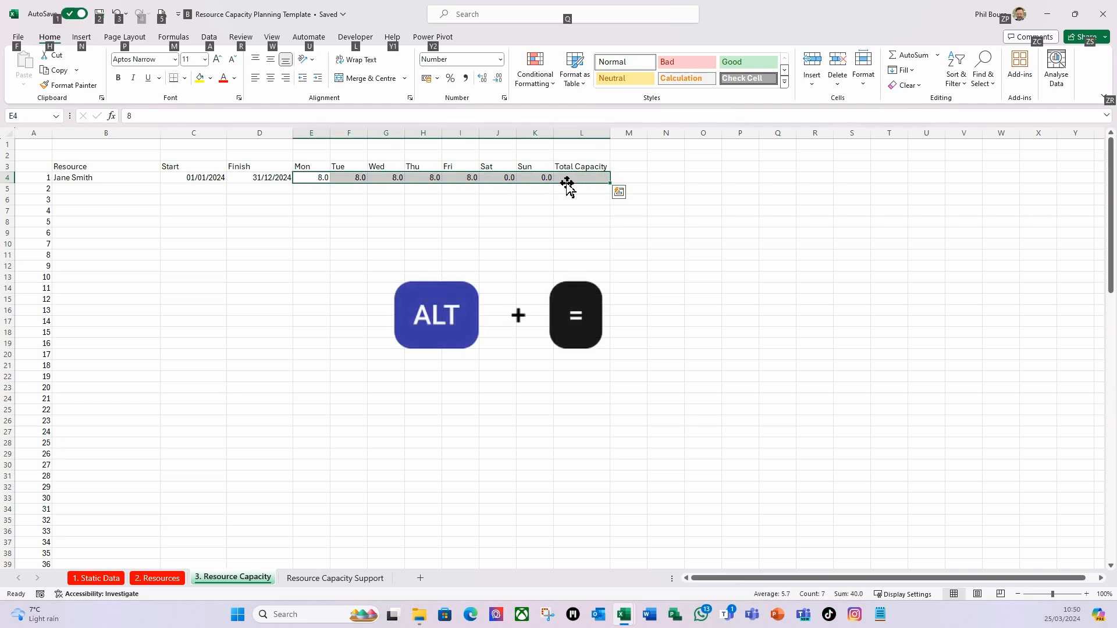
pyautogui.click(581, 178)
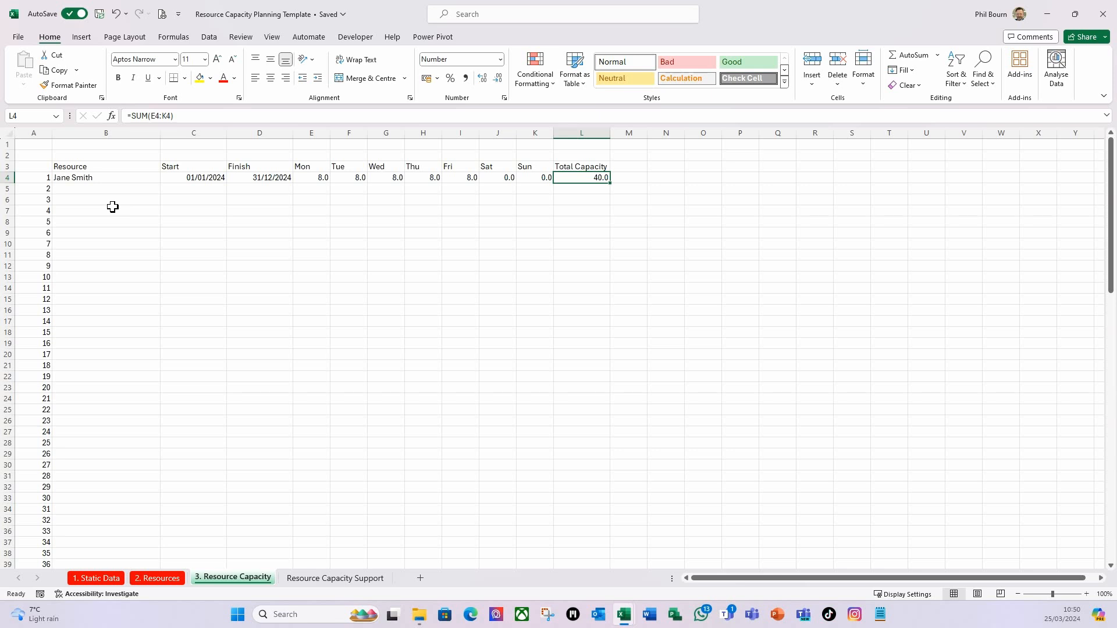
# Step: Convert the range B3:L103 to a table with headers, leaving the numbering in column A outside it
pyautogui.click(99, 179)
pyautogui.scroll(-1, 222, 271)
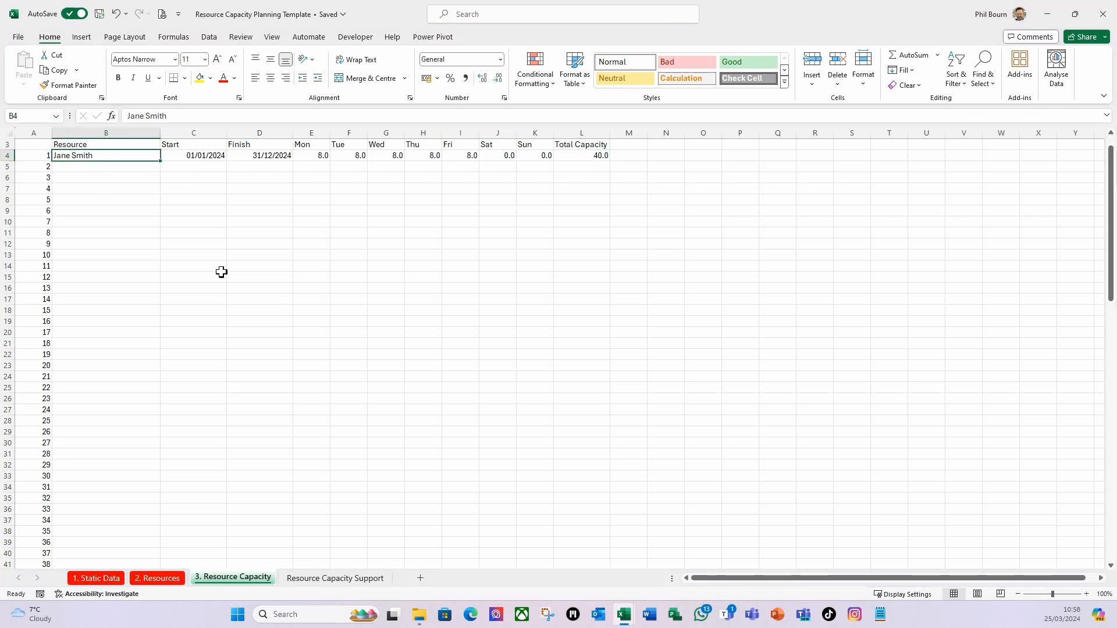
pyautogui.hotkey('ctrl', 't')
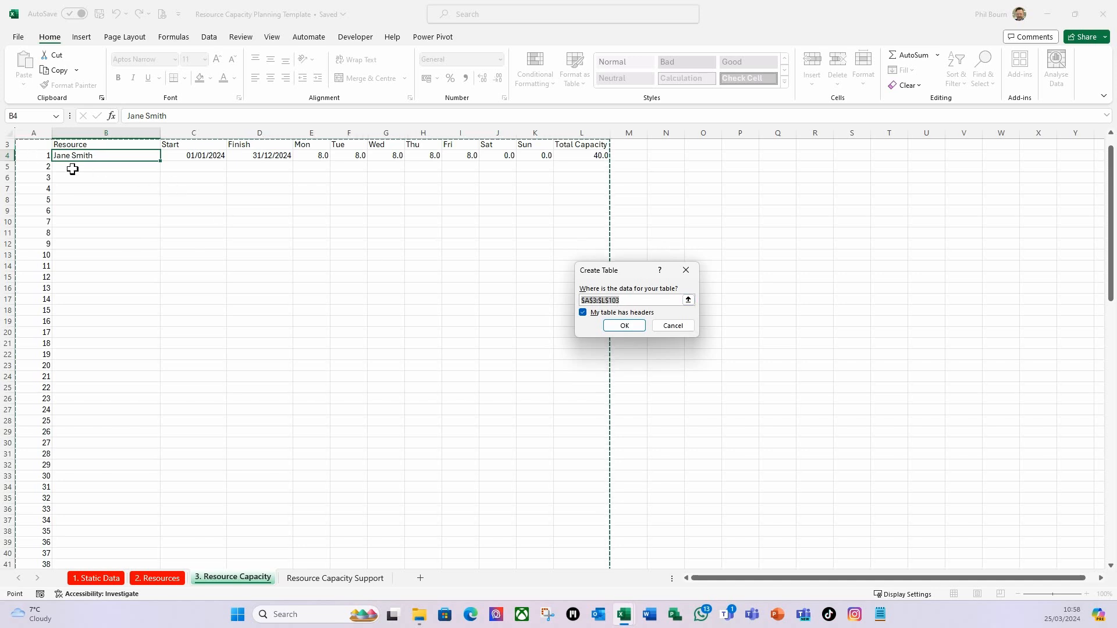
pyautogui.click(586, 300)
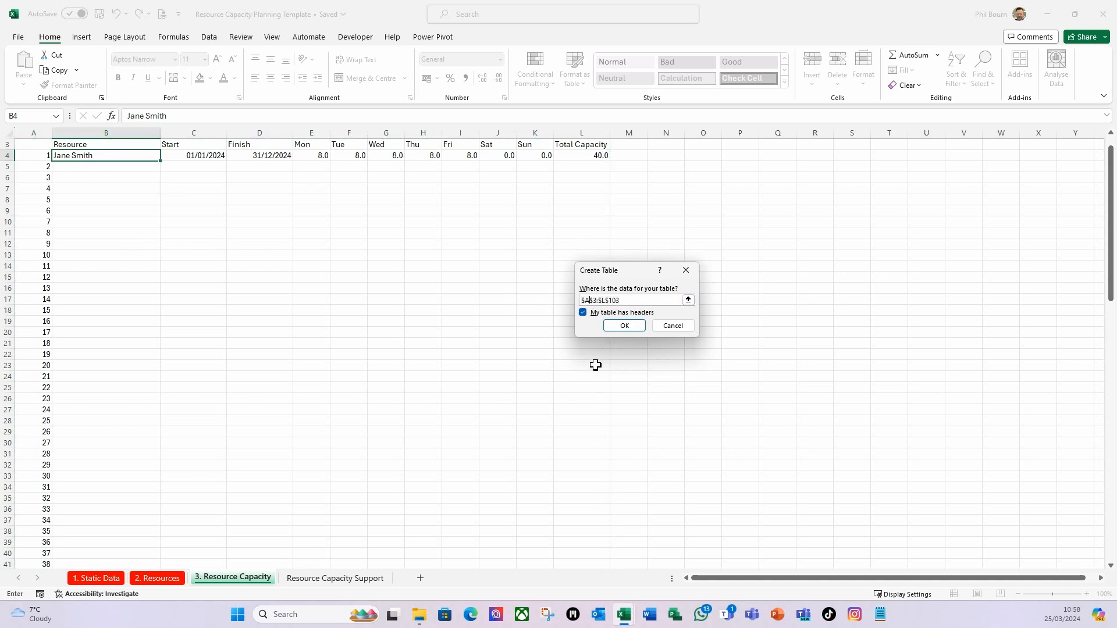
pyautogui.press('BackSpace')
pyautogui.write('B')
pyautogui.click(625, 327)
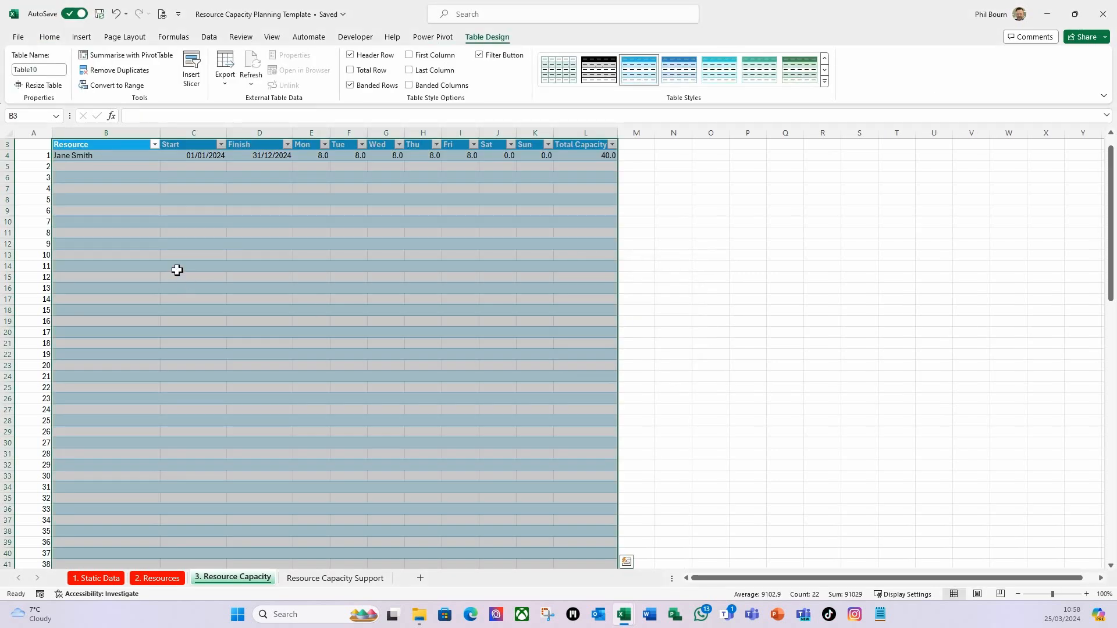
pyautogui.click(177, 270)
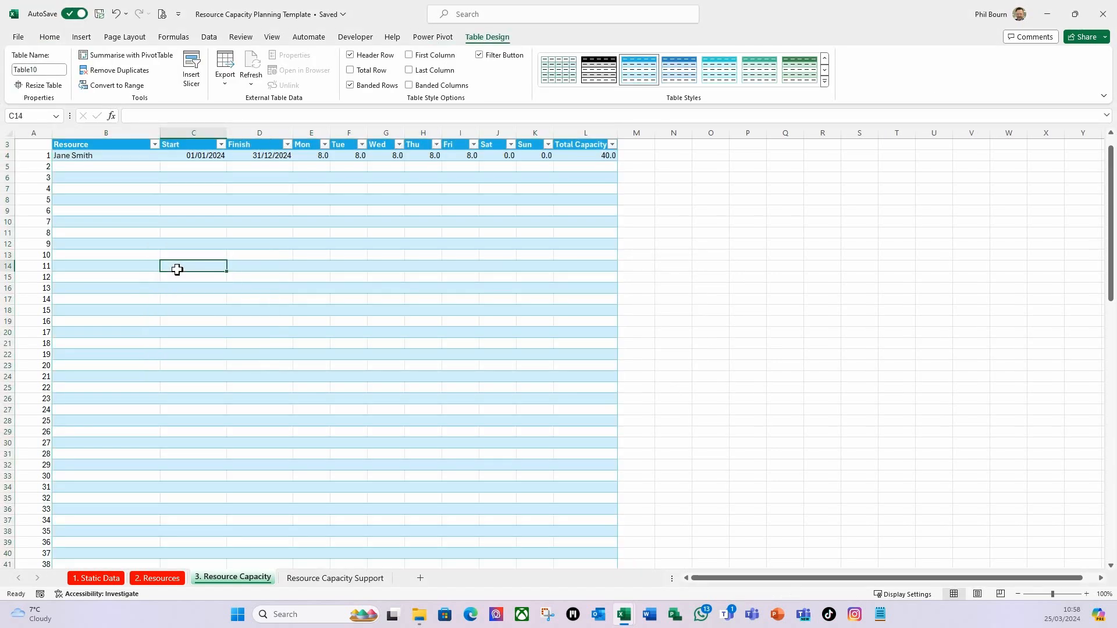
# Step: Name the resource capacity table tblCapacity
pyautogui.click(113, 159)
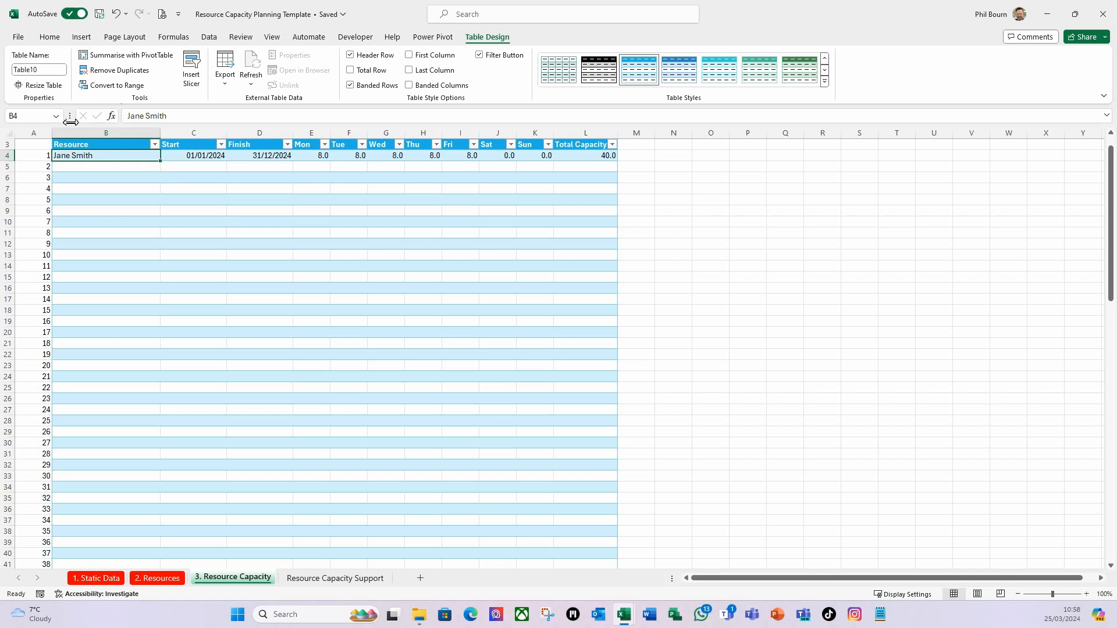
pyautogui.click(46, 74)
pyautogui.write('tblCapacity')
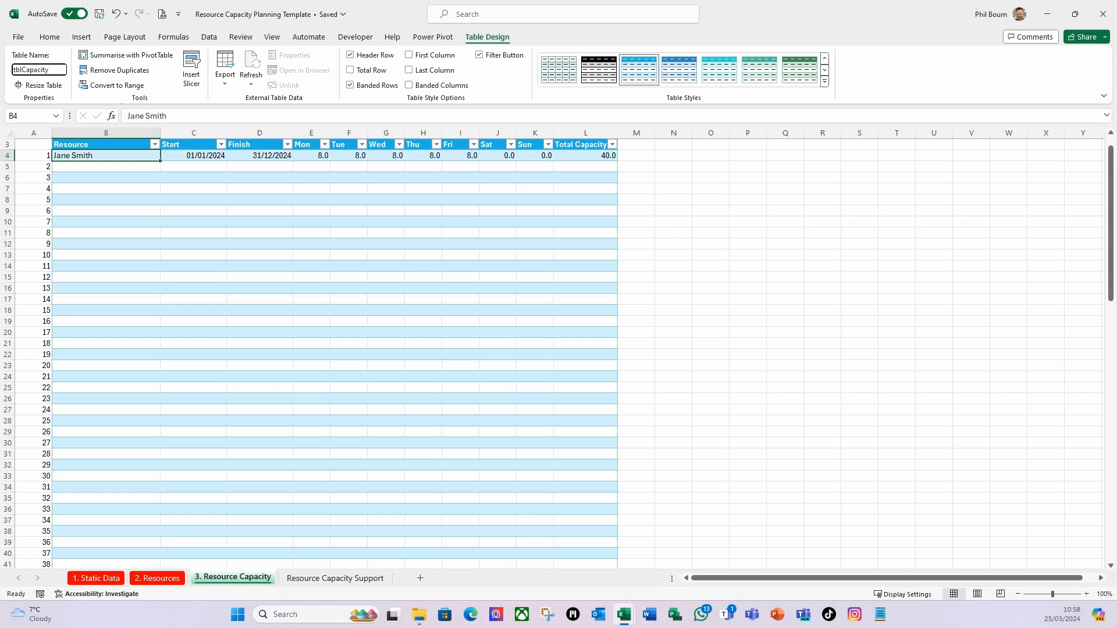
pyautogui.press('Return')
pyautogui.click(222, 212)
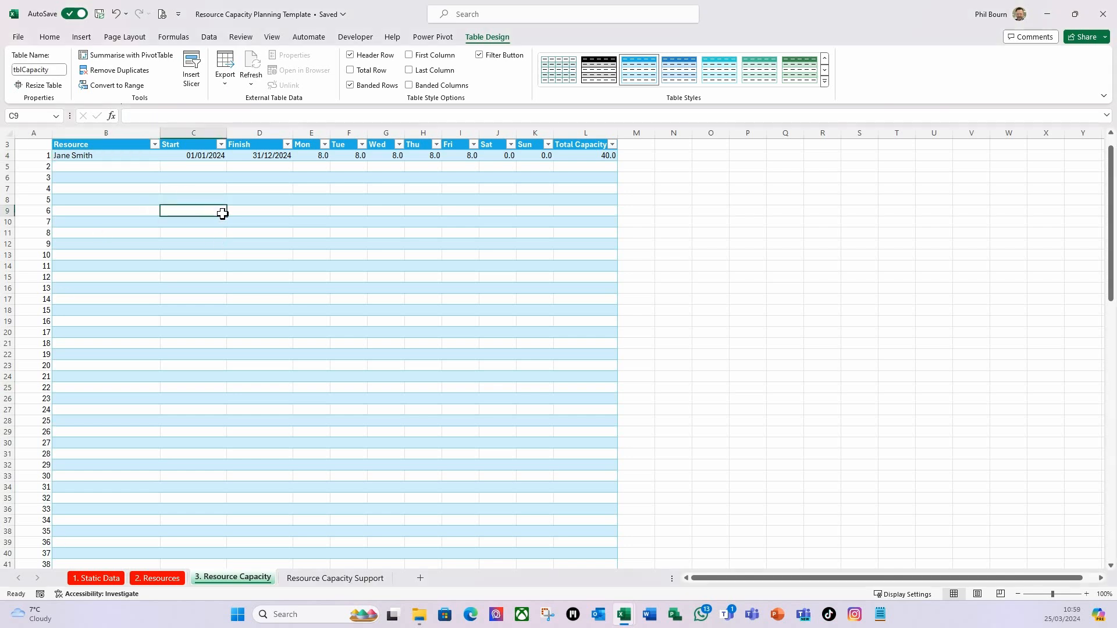
# Step: Apply a date format to the empty Start and Finish cells, C5:D103, in tblCapacity
pyautogui.click(91, 154)
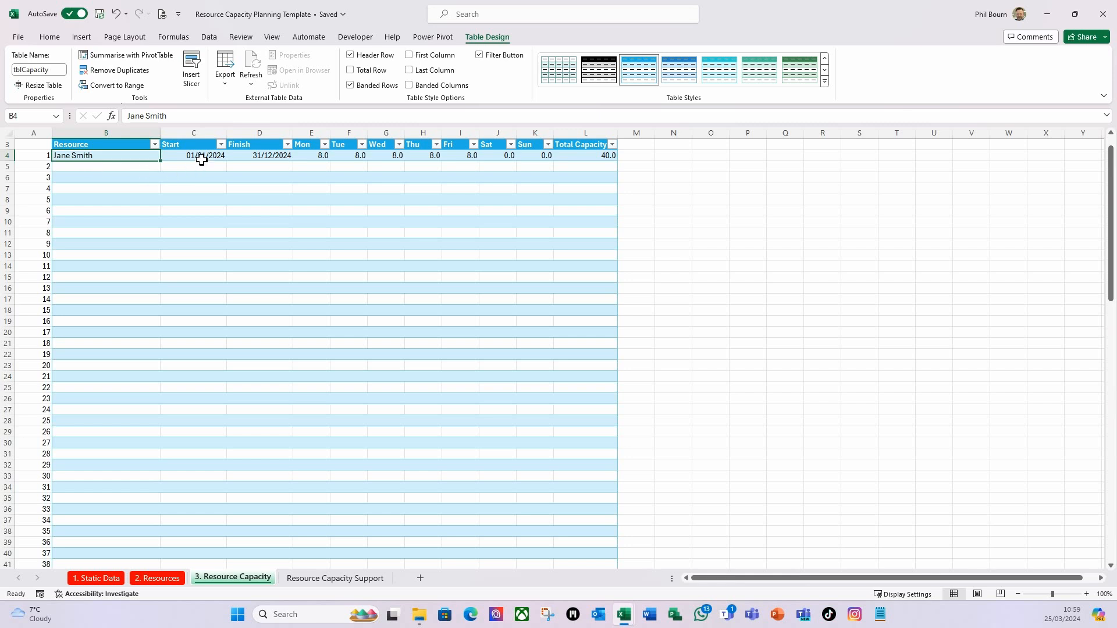
pyautogui.click(191, 165)
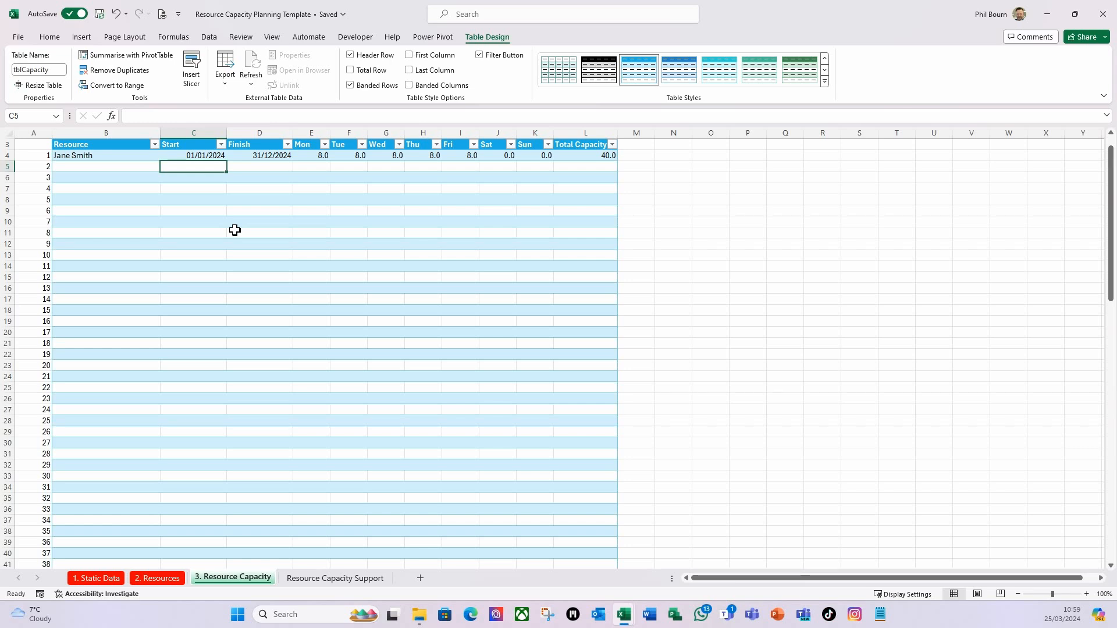
pyautogui.hotkey('shift', 'Right')
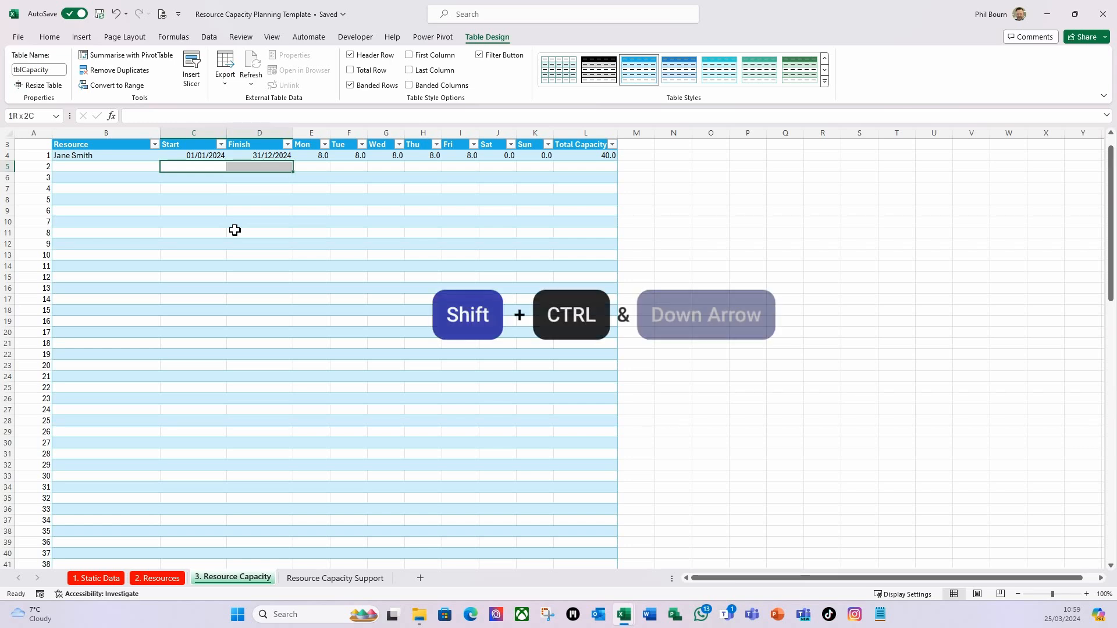
pyautogui.hotkey('ctrl', 'shift', 'Down')
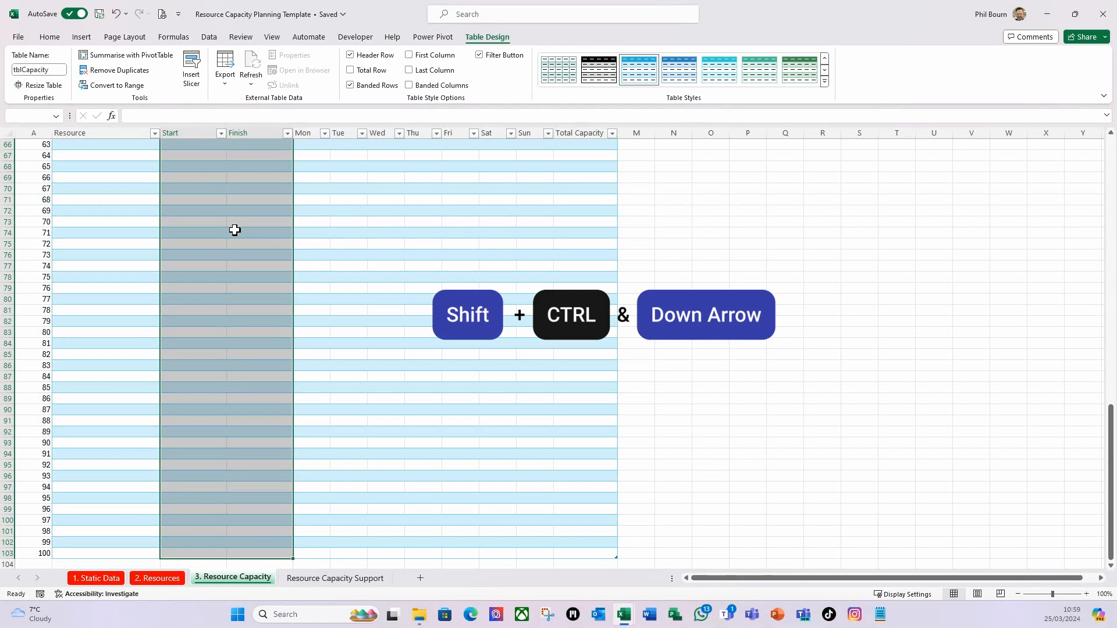
pyautogui.click(208, 36)
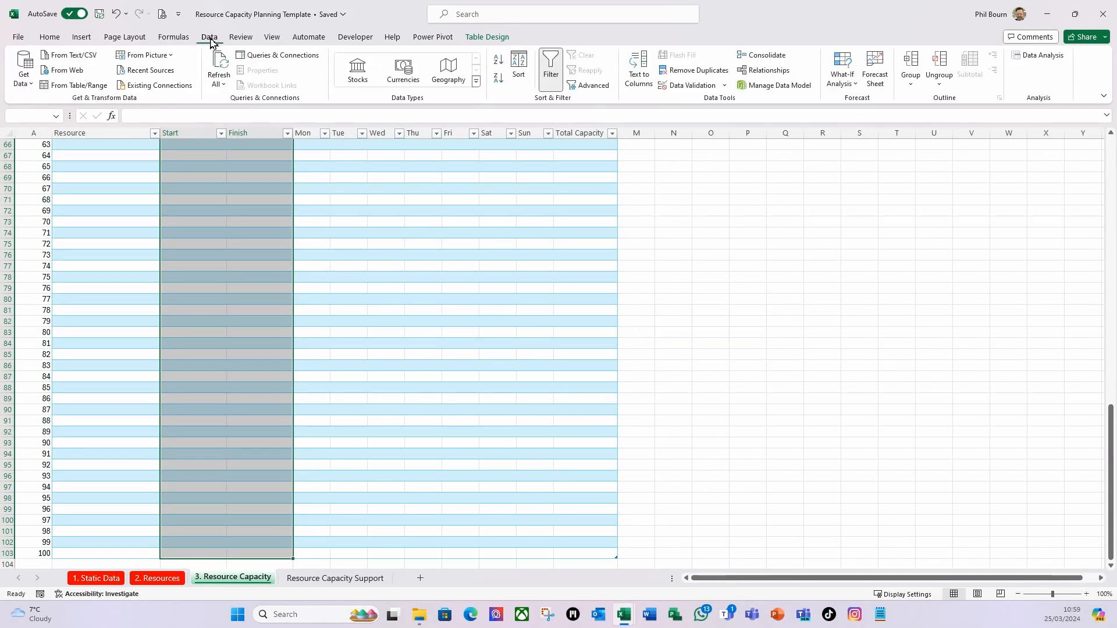
pyautogui.click(51, 37)
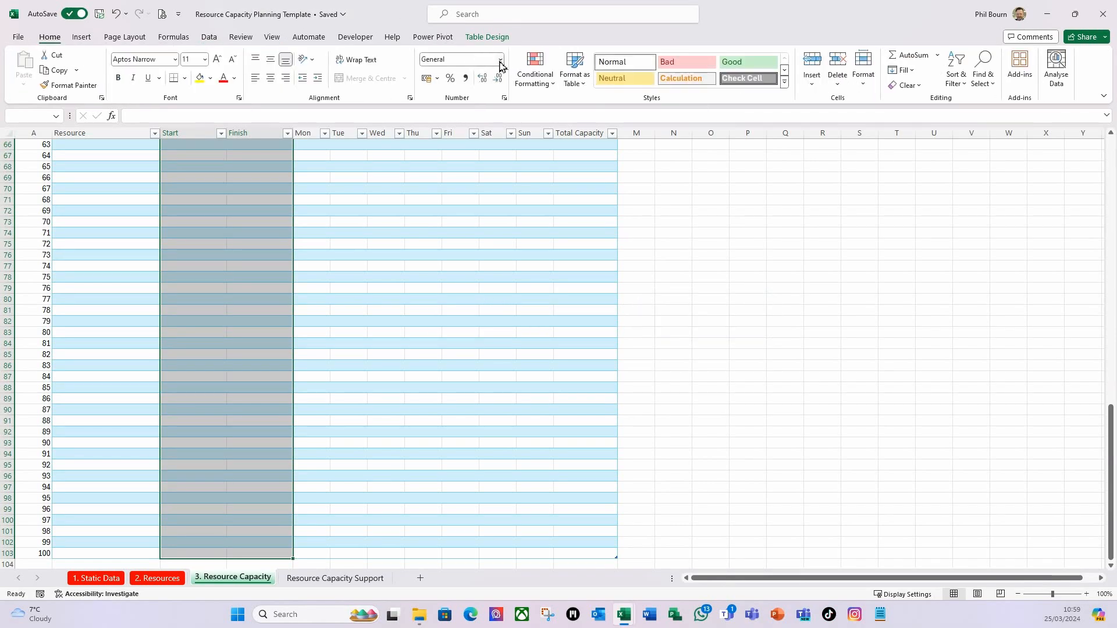
pyautogui.click(502, 61)
pyautogui.click(478, 196)
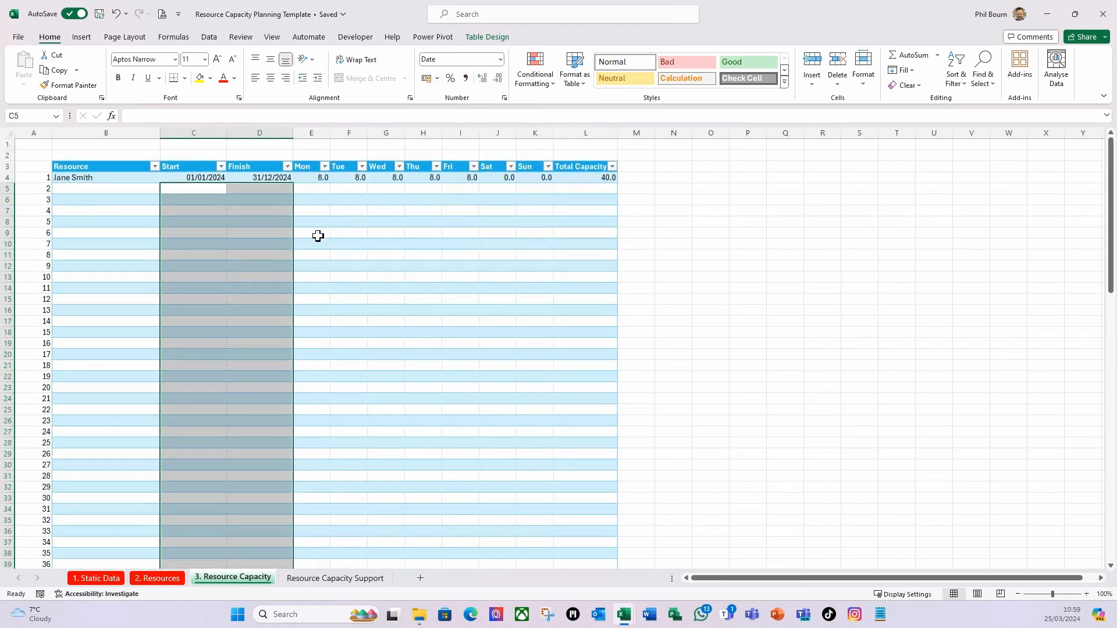
# Step: Apply the Number format to the empty Mon to Total Capacity cells, E5:L103
pyautogui.click(319, 192)
pyautogui.moveTo(319, 192); pyautogui.dragTo(571, 192)
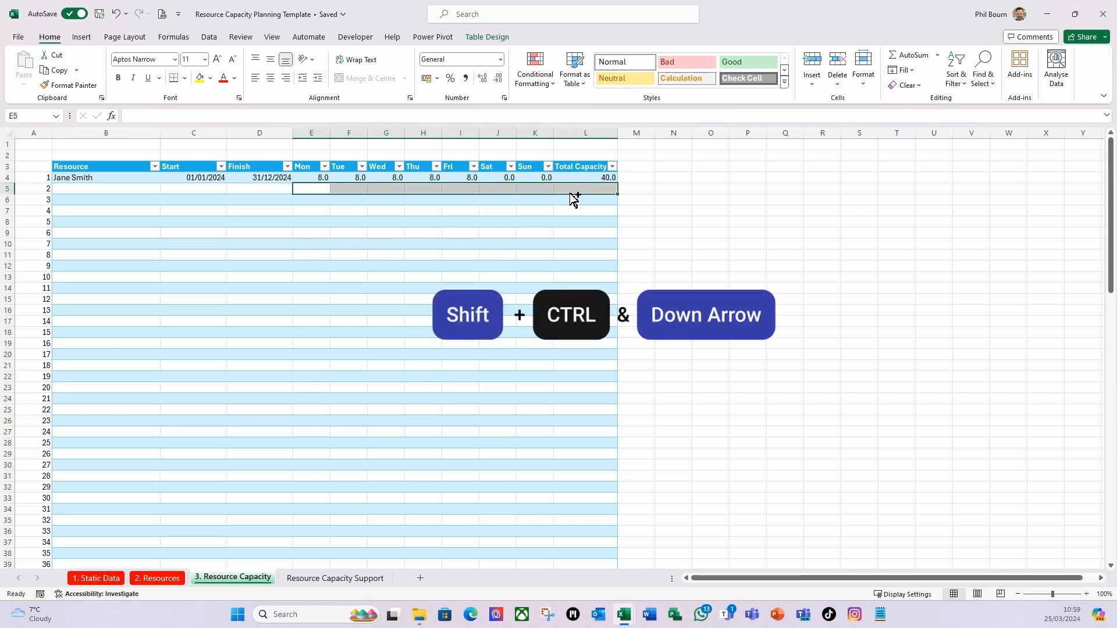
pyautogui.hotkey('ctrl', 'shift', 'Down')
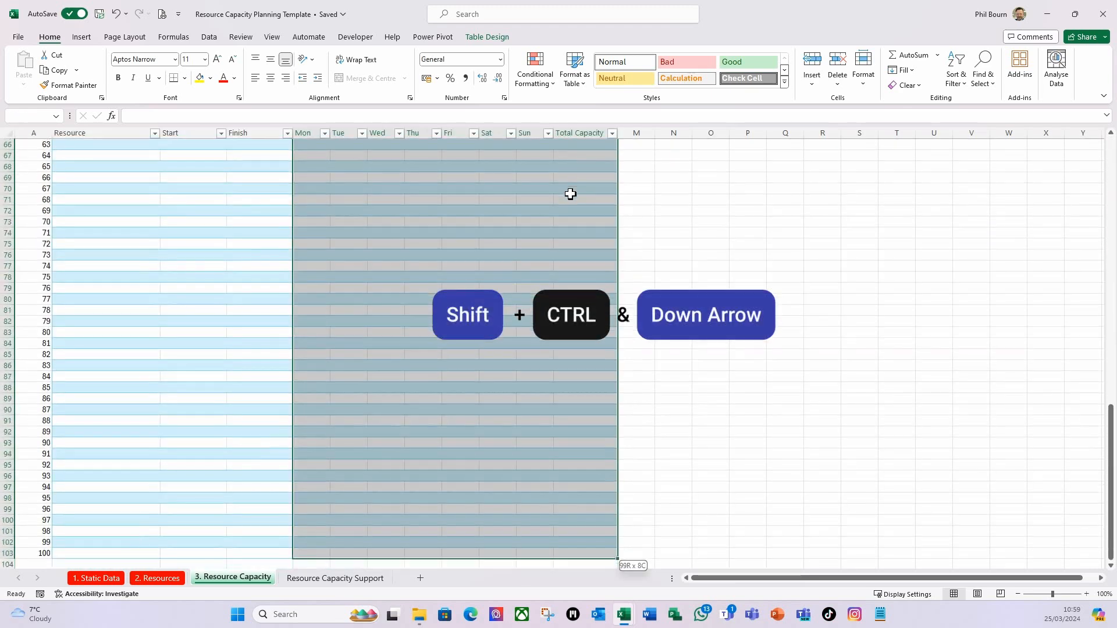
pyautogui.click(500, 59)
pyautogui.click(473, 108)
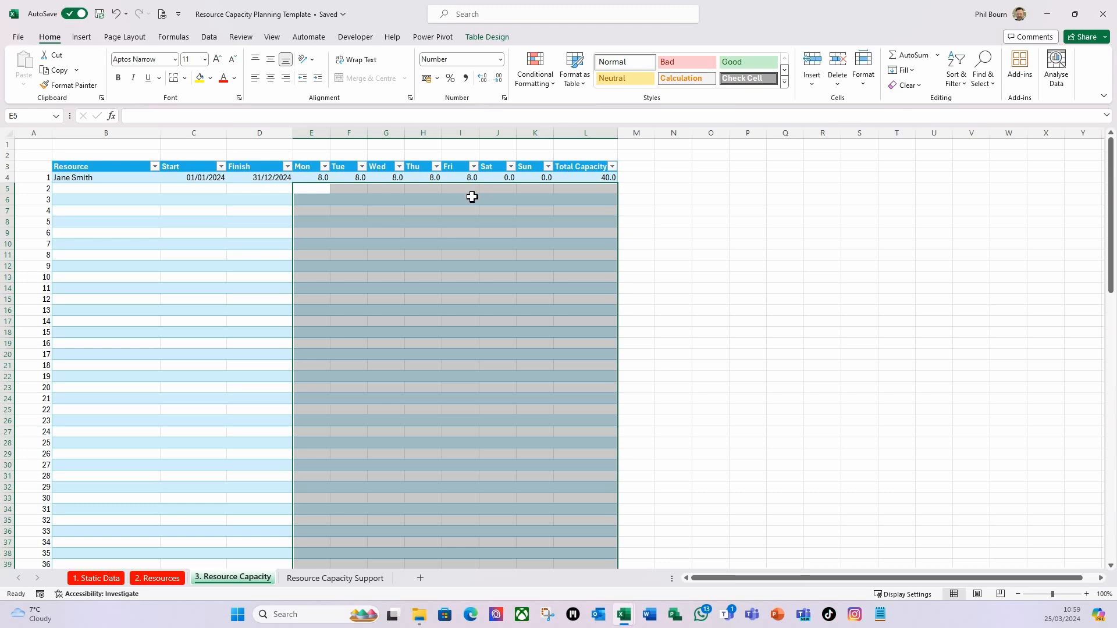
# Step: Re-enter the =SUM(E4:K4) formula in L4 so it fills down the whole Total Capacity column
pyautogui.click(472, 197)
pyautogui.click(588, 177)
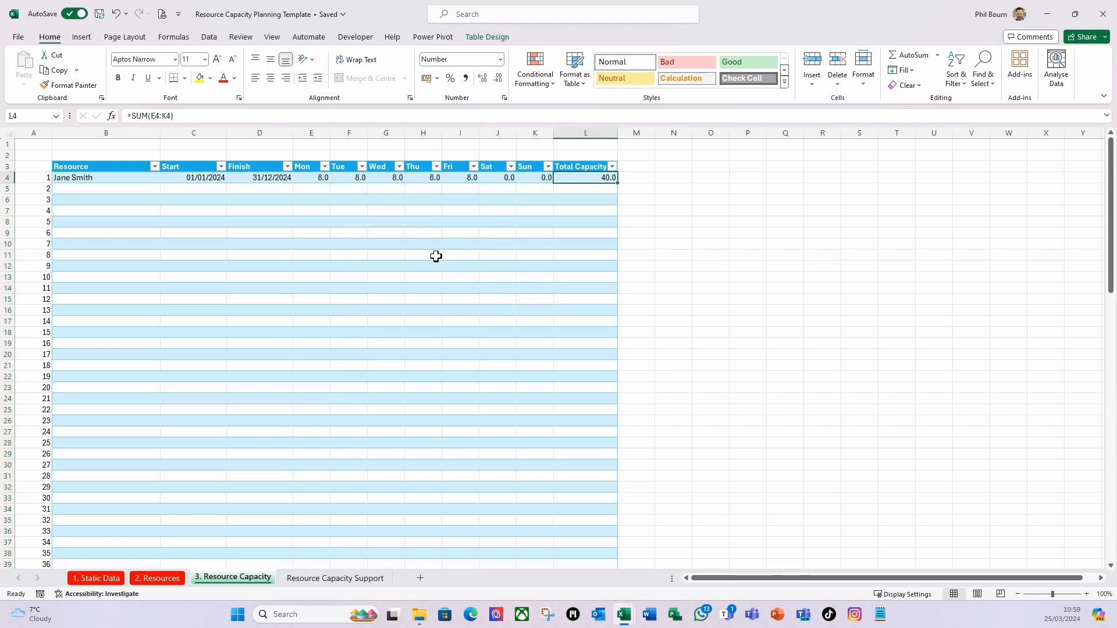
pyautogui.click(153, 116)
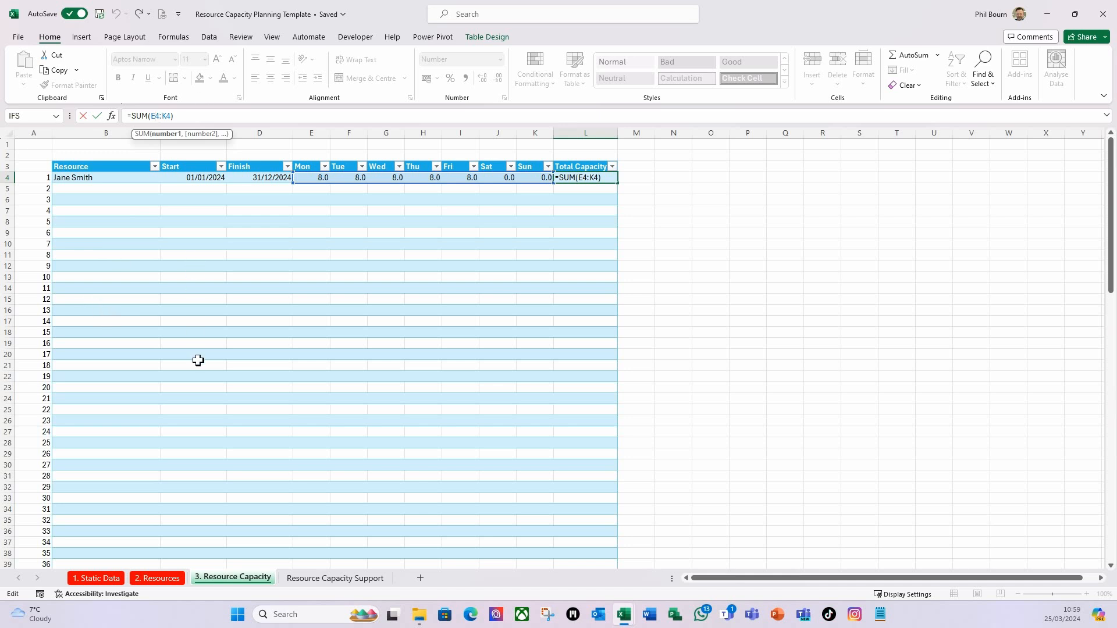
pyautogui.press('Return')
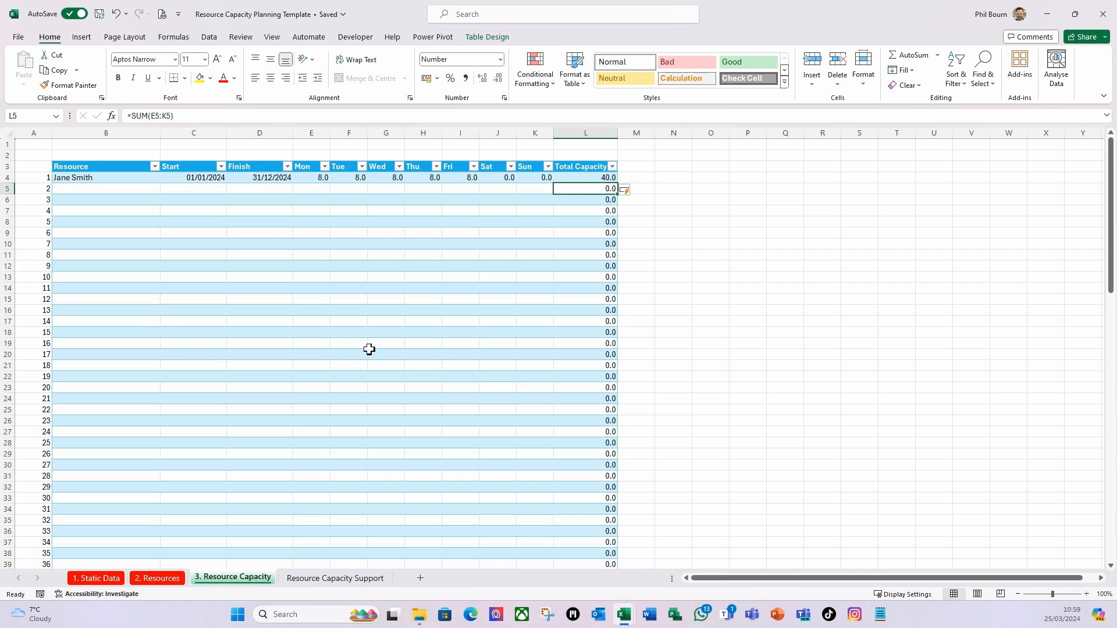
# Step: Enter the heading Resources in C2 of the Resource Capacity Support sheet
pyautogui.click(114, 179)
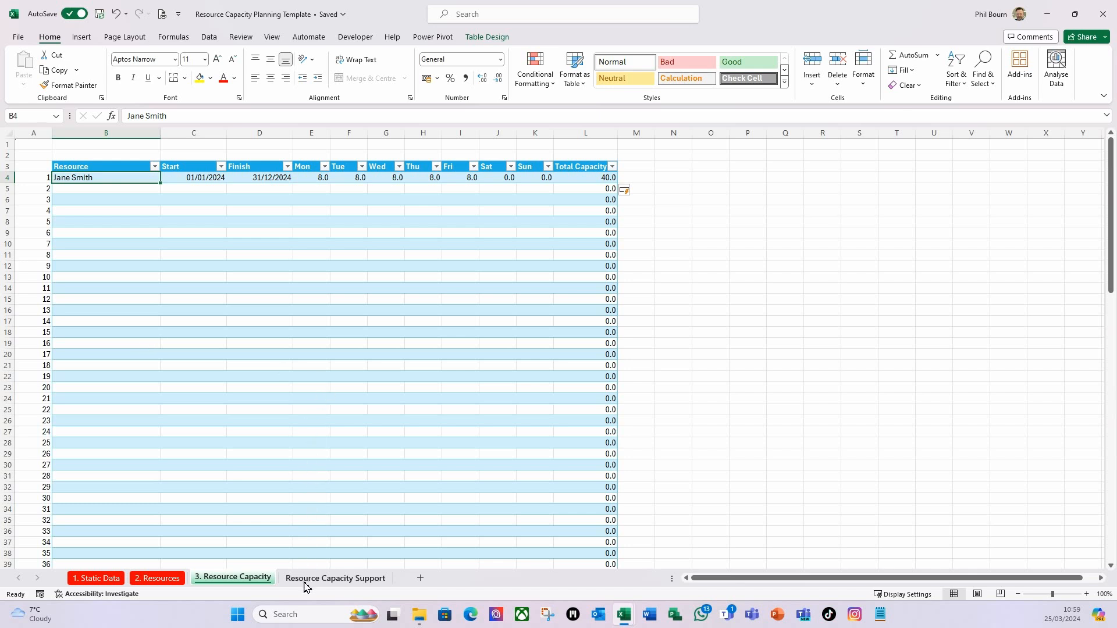
pyautogui.click(333, 579)
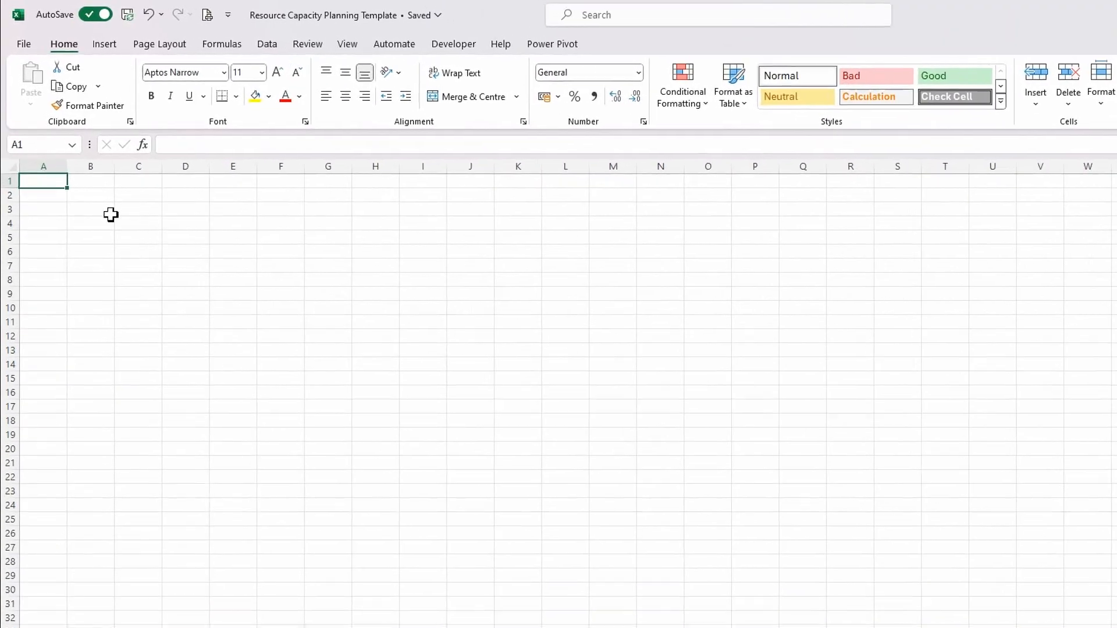
pyautogui.click(128, 211)
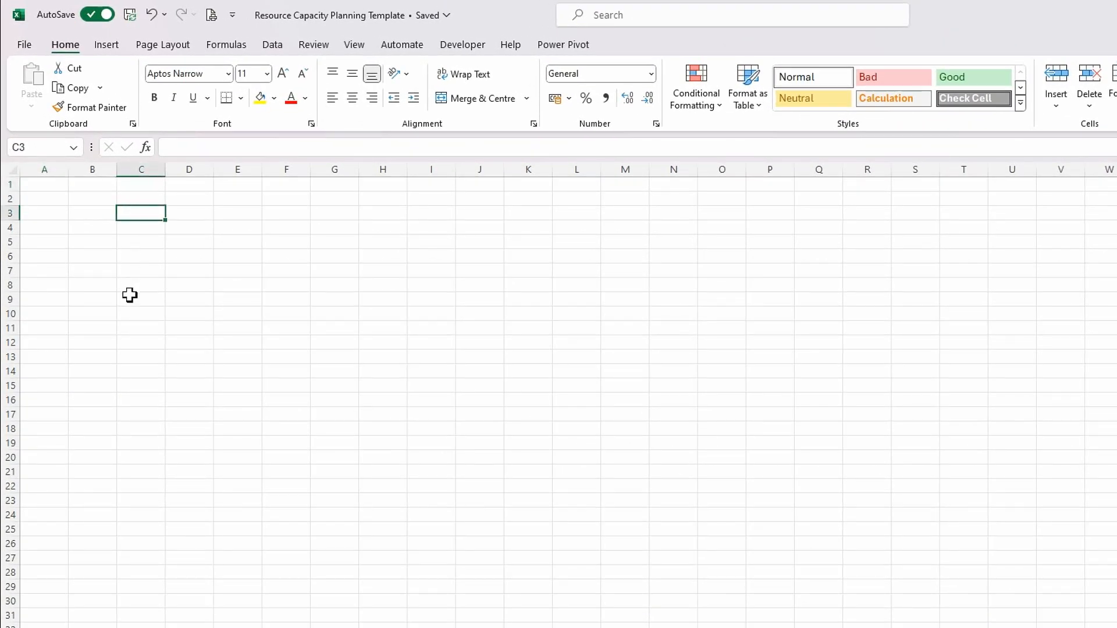
pyautogui.click(142, 199)
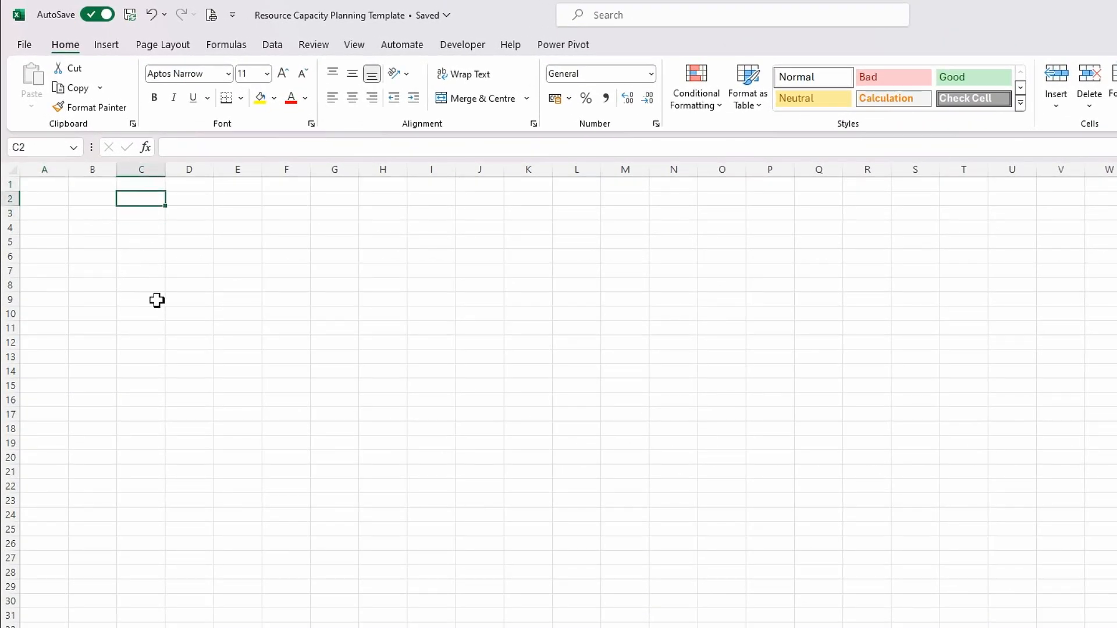
pyautogui.write('Resources')
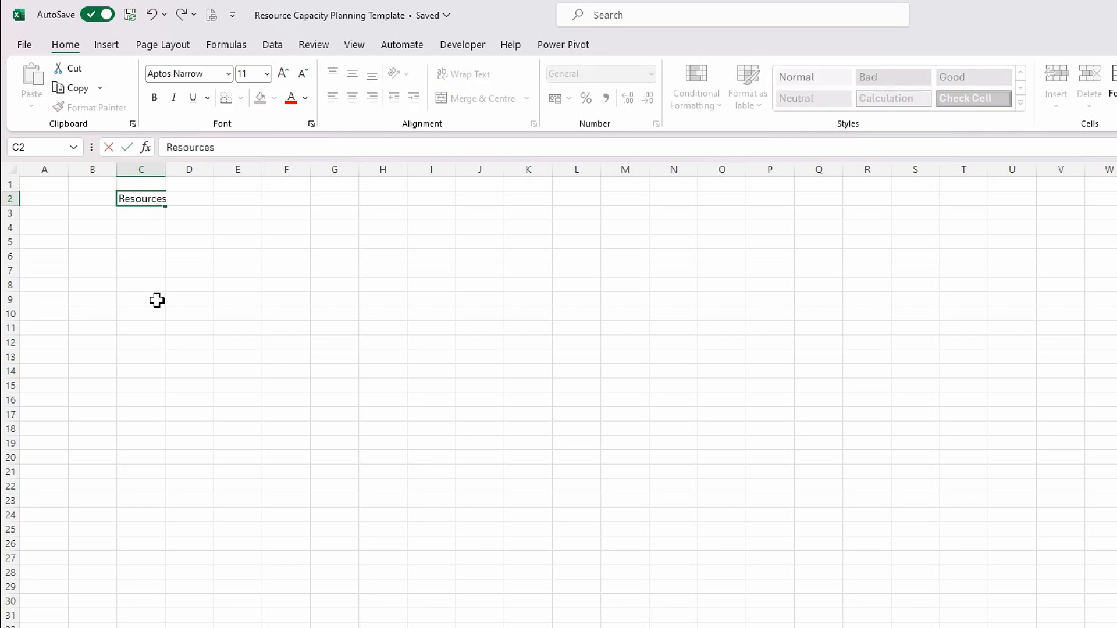
pyautogui.press('Return')
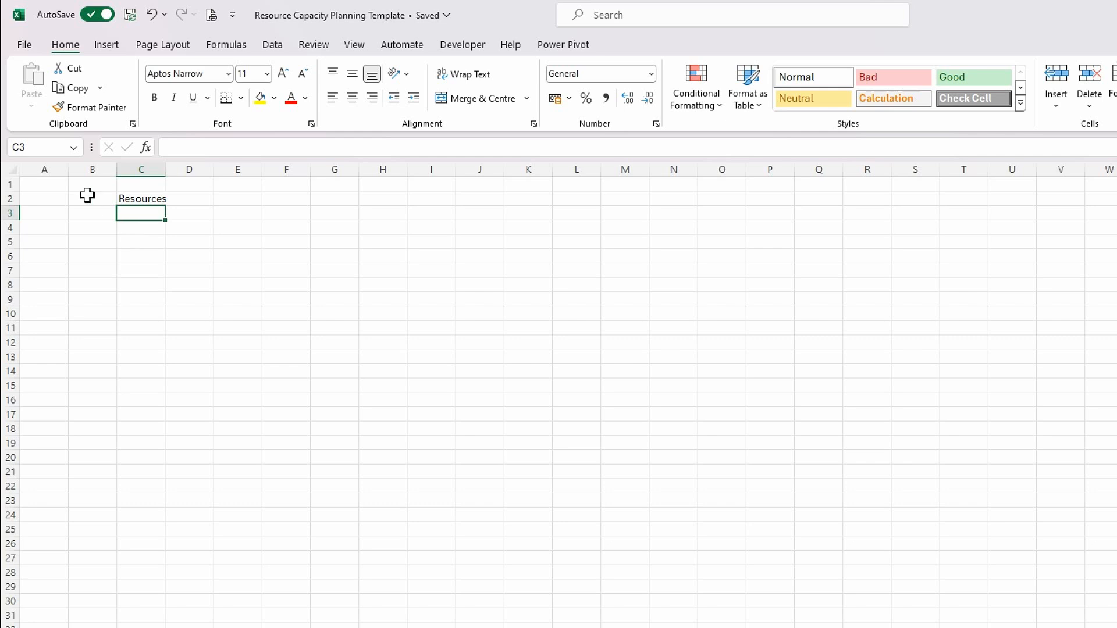
# Step: Number the support rows with =SEQUENCE(100) in B3 and autofit column C to its heading
pyautogui.click(87, 214)
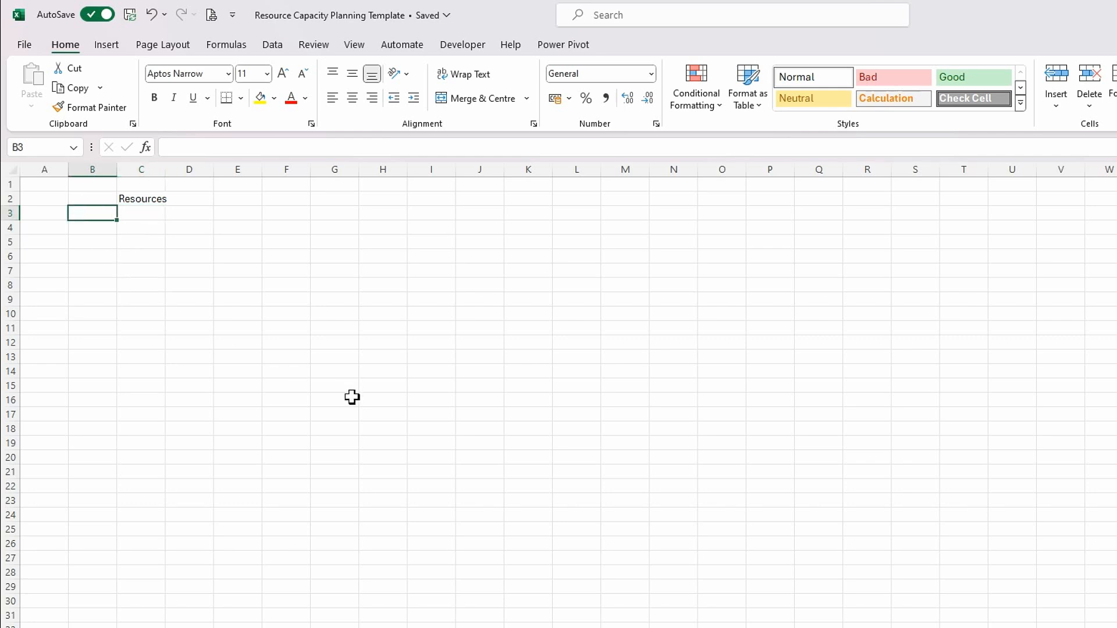
pyautogui.write('=')
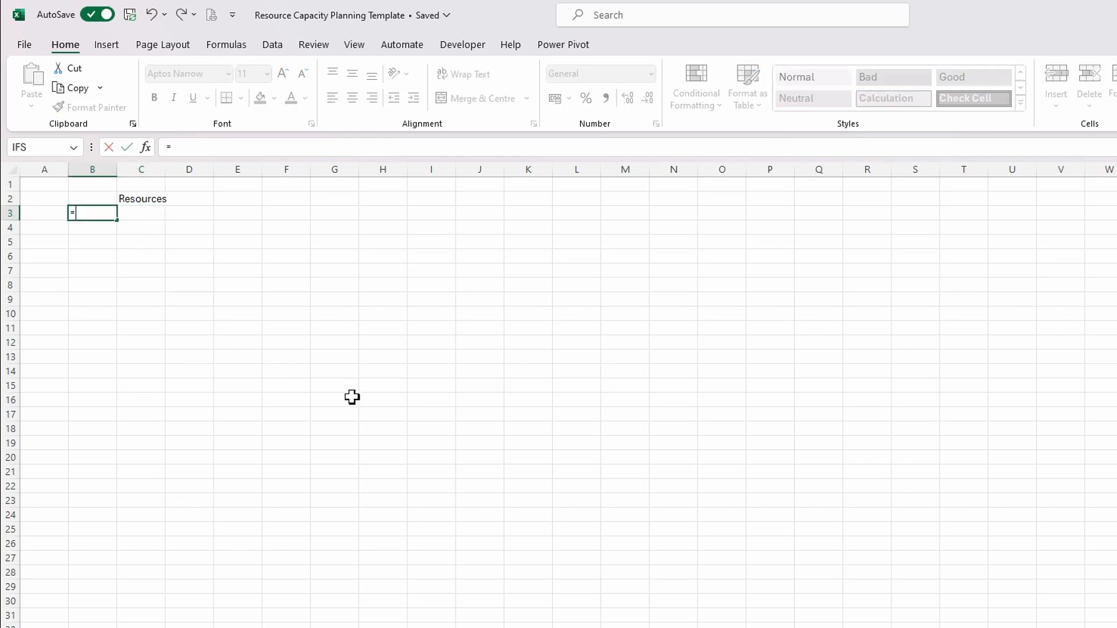
pyautogui.write('seq')
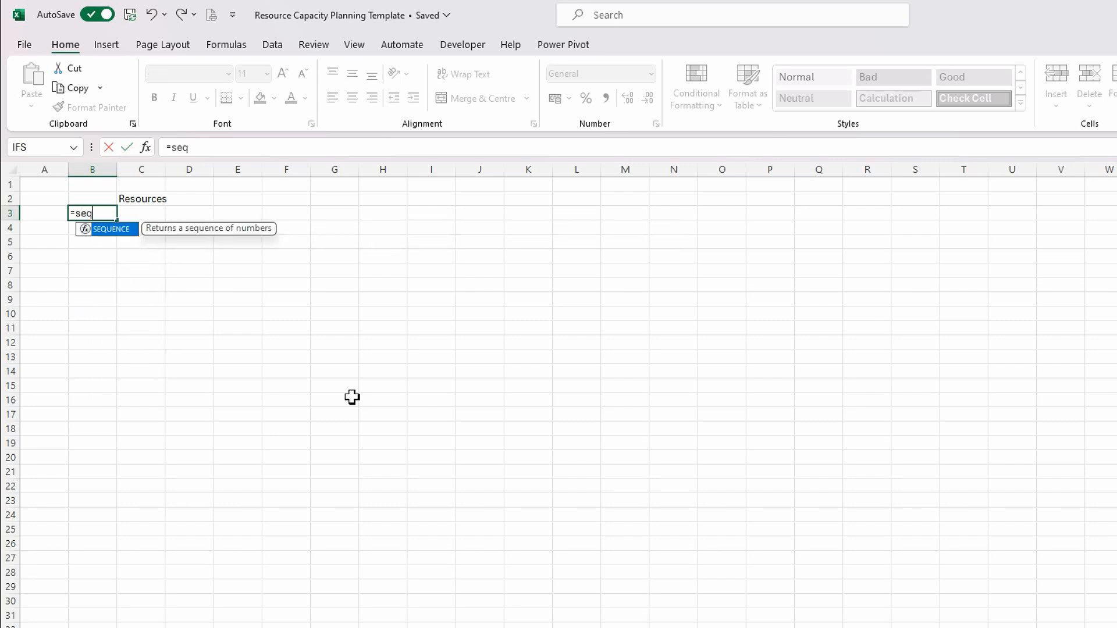
pyautogui.press('Tab')
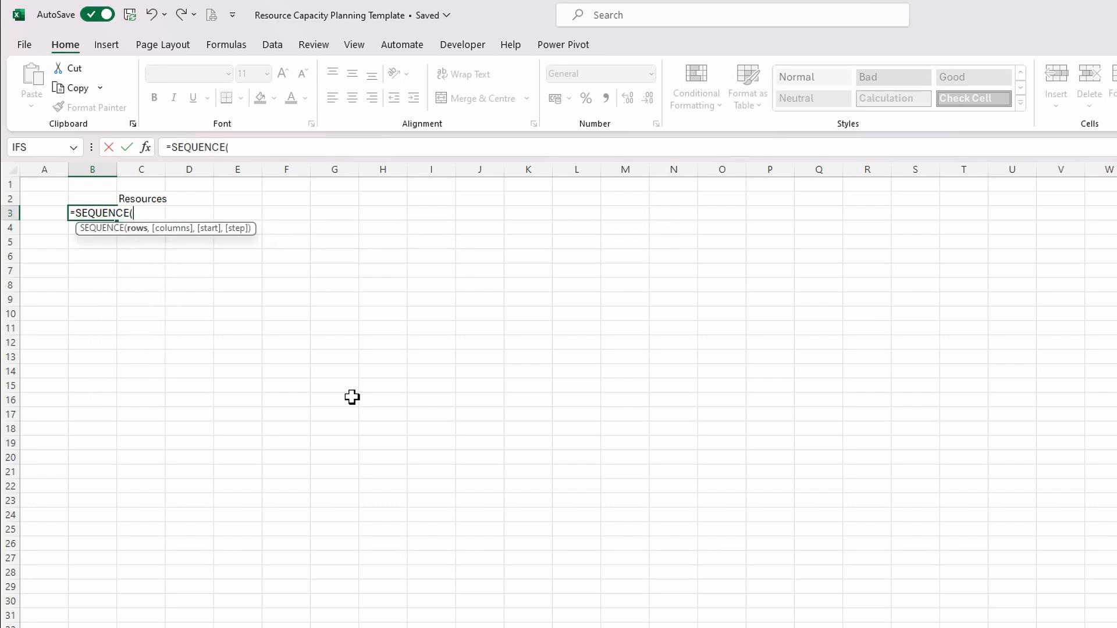
pyautogui.write('100)')
pyautogui.press('Return')
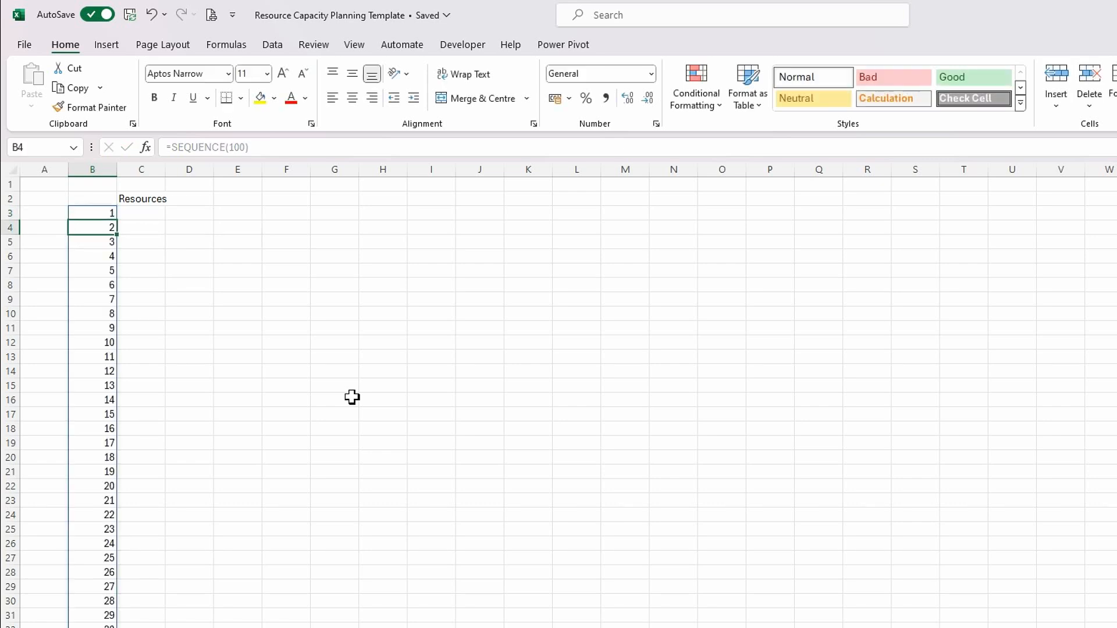
pyautogui.doubleClick(168, 173)
# Step: Begin a FILTER formula in C3 with tblResources[Resource] as its array argument
pyautogui.click(152, 213)
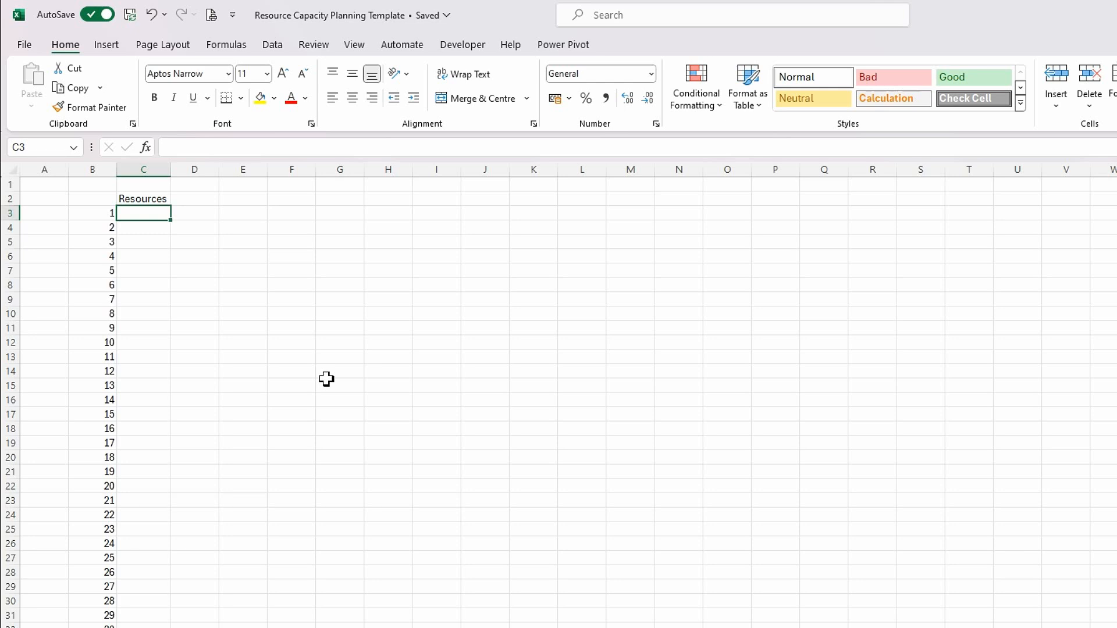
pyautogui.write('=')
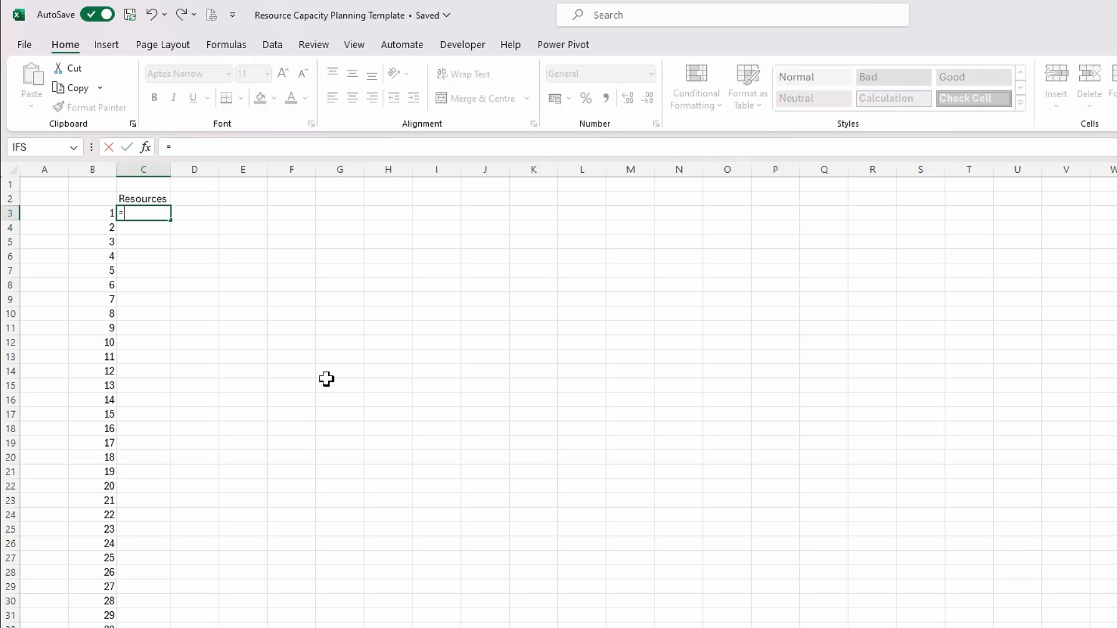
pyautogui.write('filter')
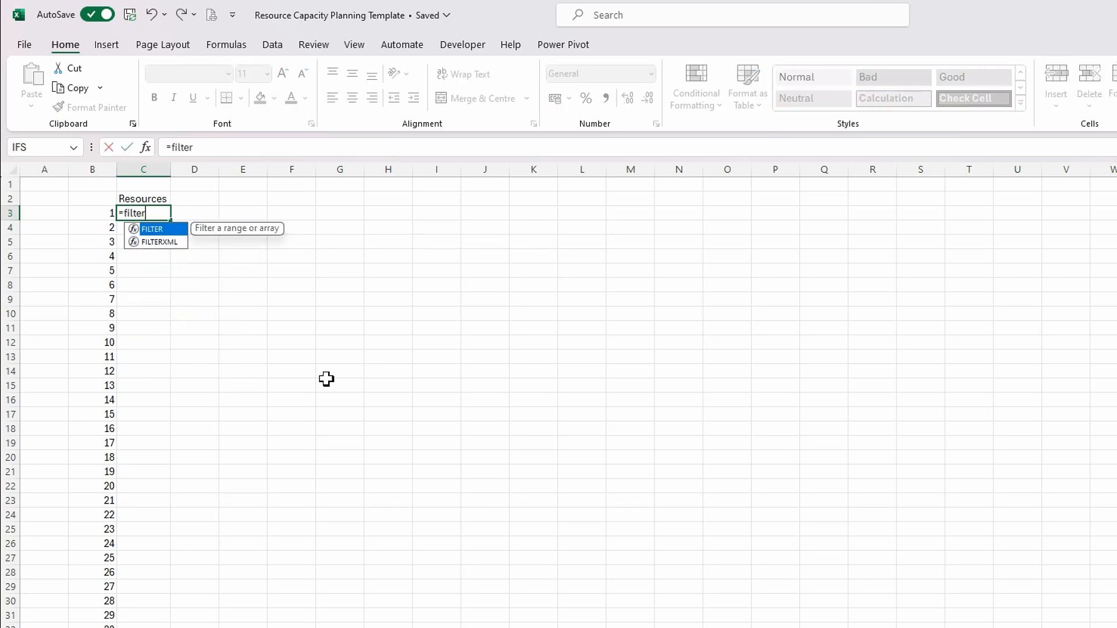
pyautogui.press('Tab')
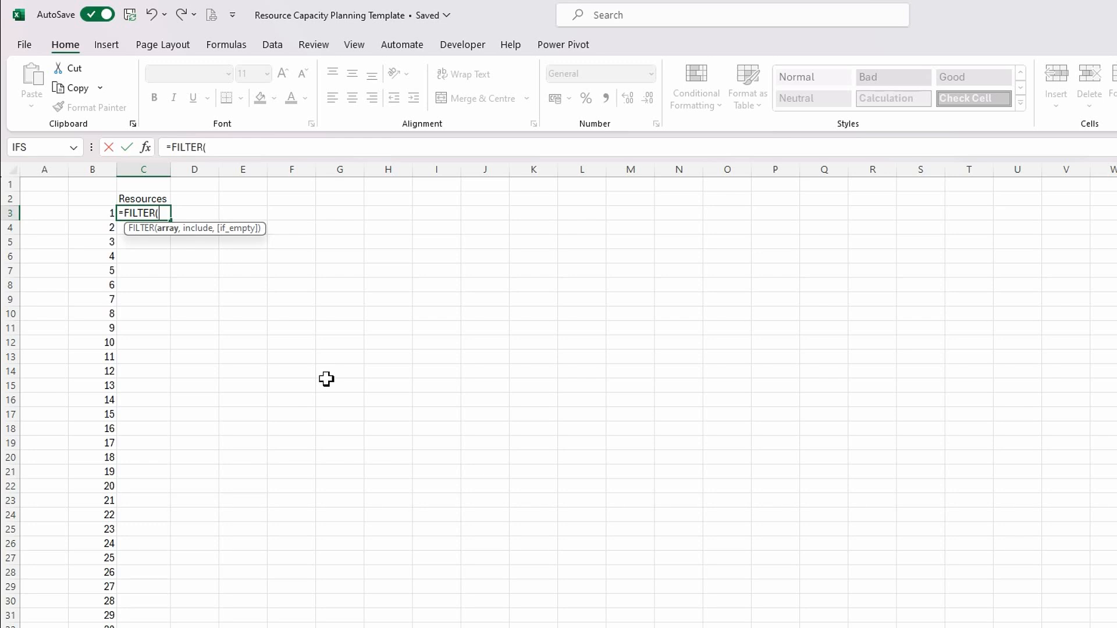
pyautogui.write('tbl')
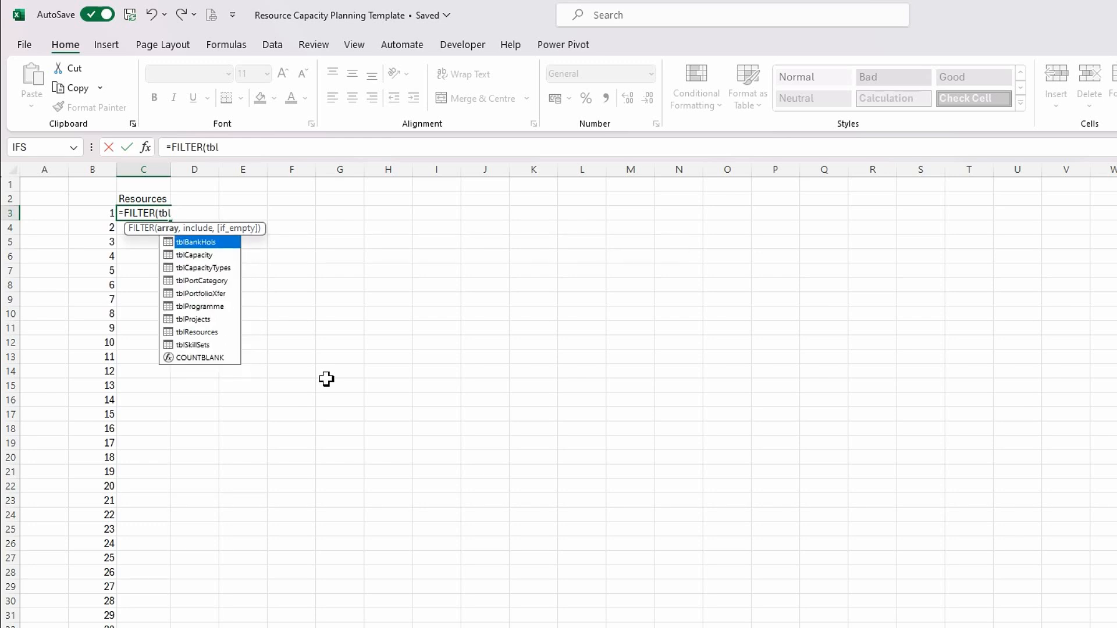
pyautogui.doubleClick(196, 333)
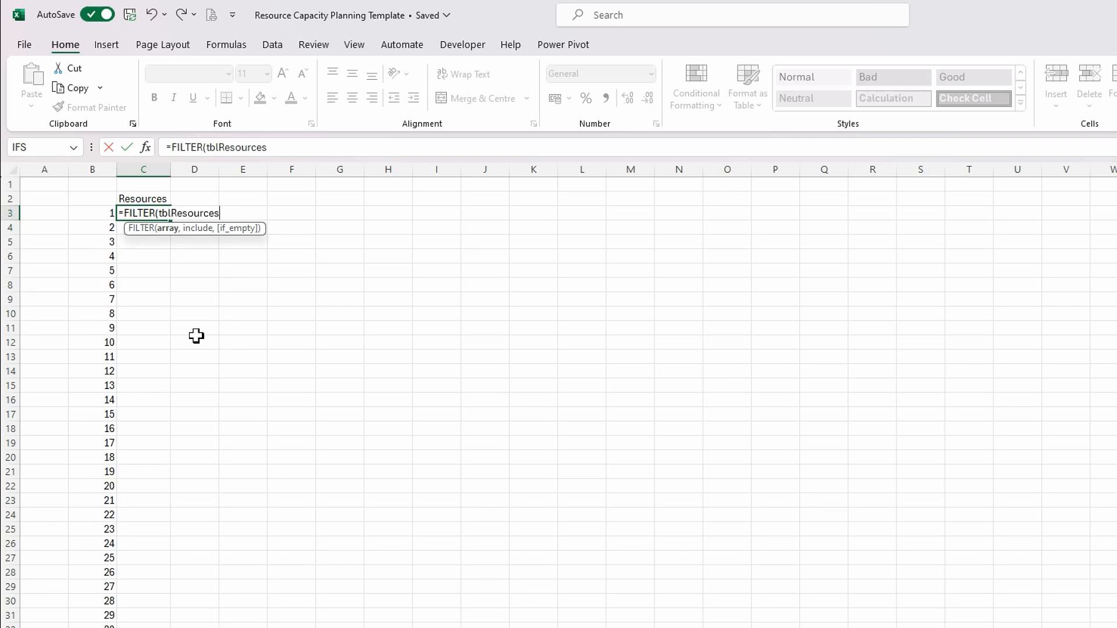
pyautogui.write('[')
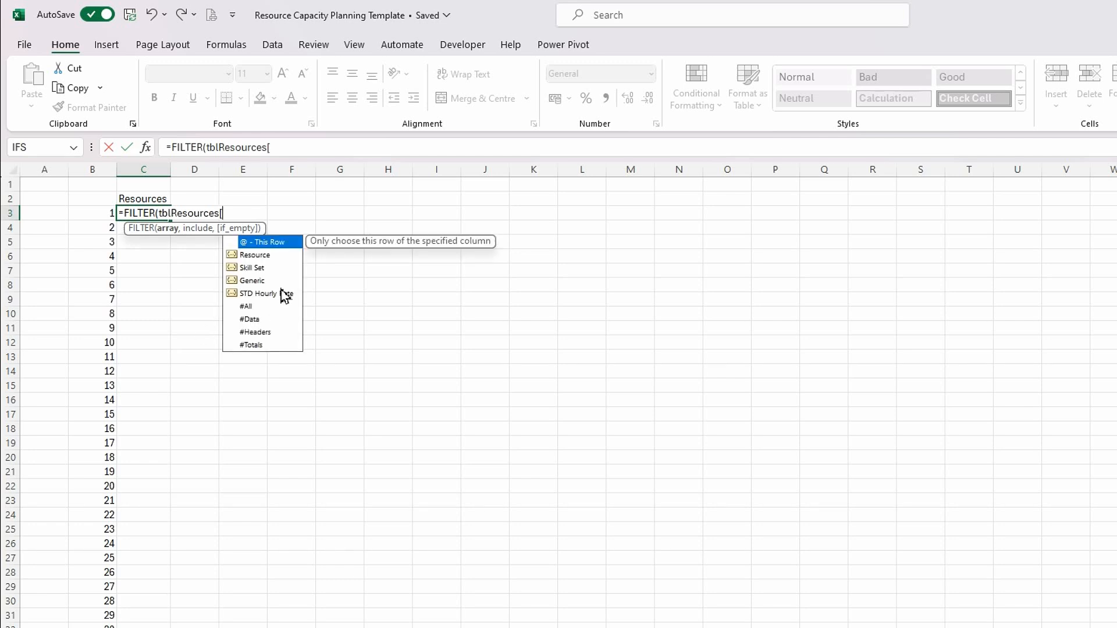
pyautogui.doubleClick(266, 256)
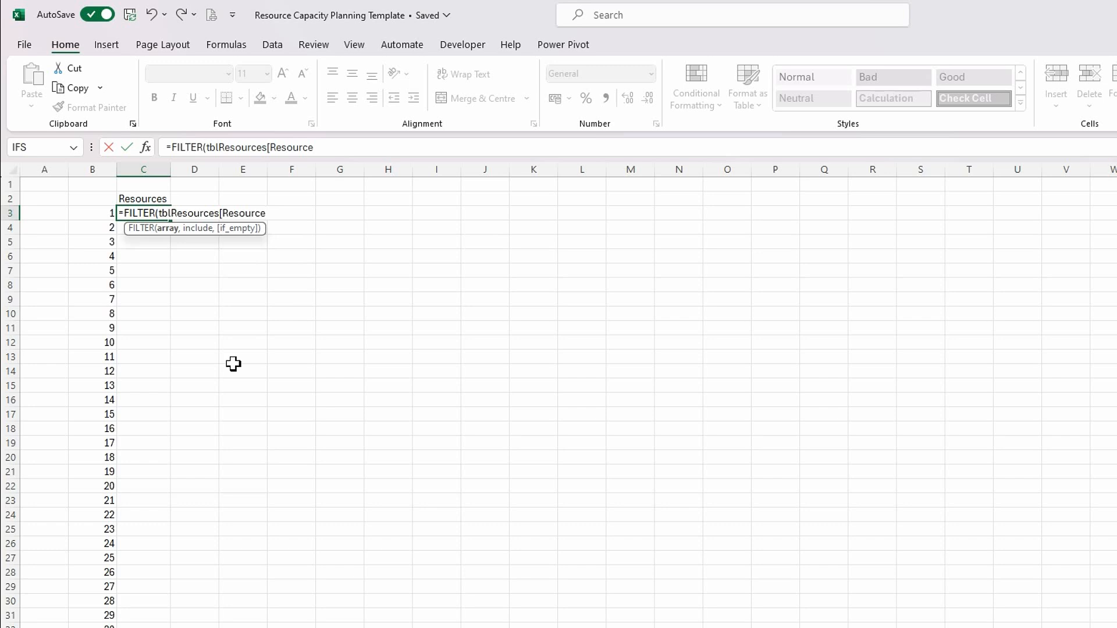
pyautogui.write('],')
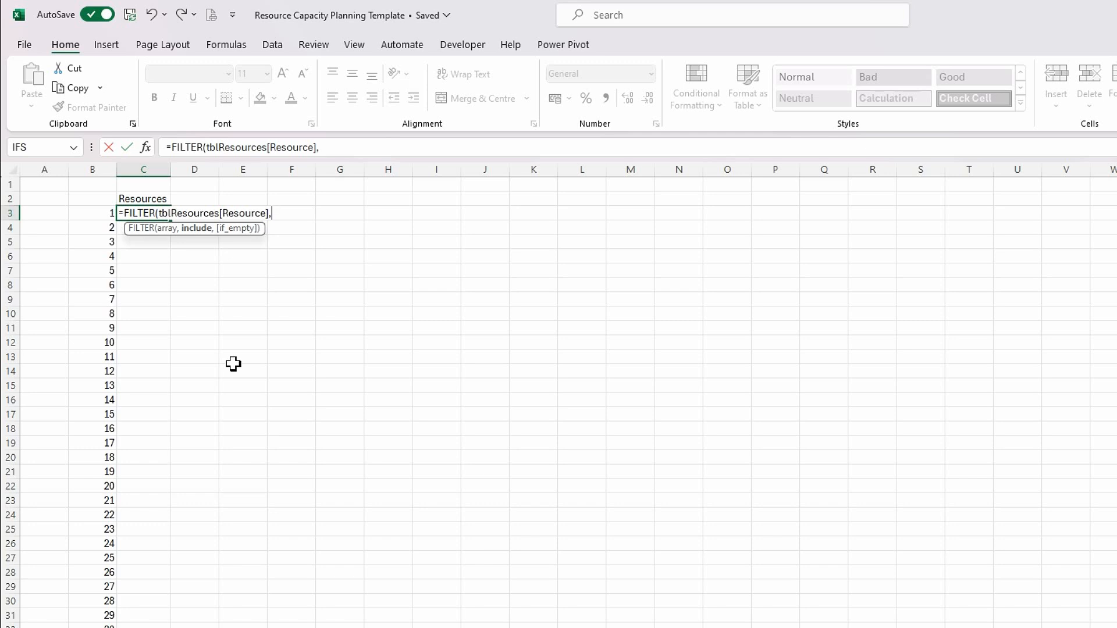
# Step: Complete the C3 FILTER formula with the condition tblResources[Generic]="N" and autofit column C to the resource names
pyautogui.write('tbl')
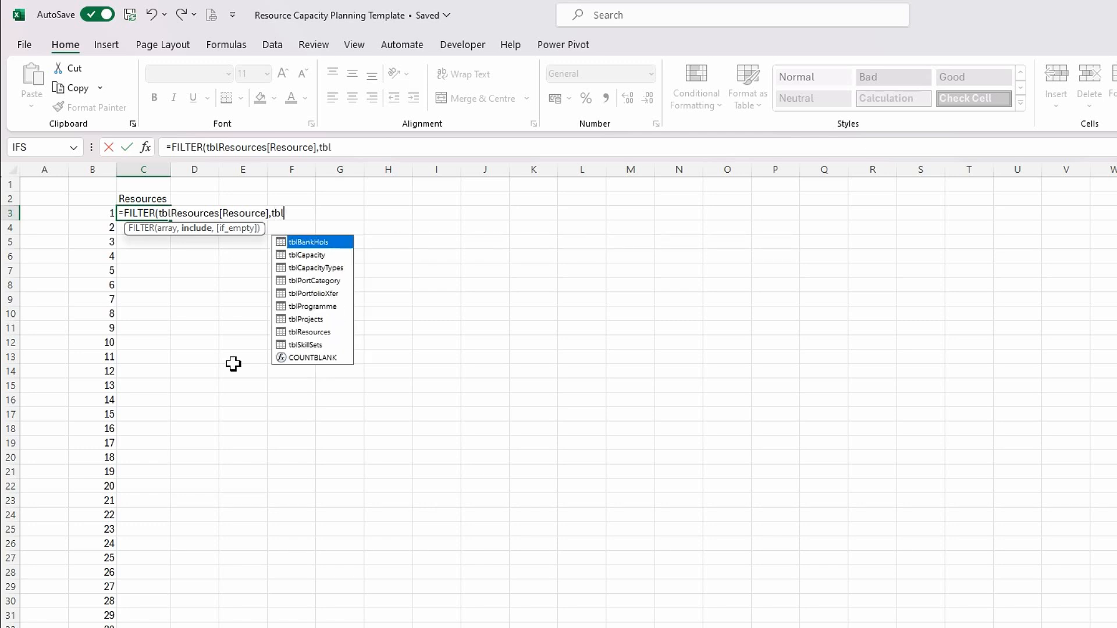
pyautogui.click(320, 336)
pyautogui.doubleClick(319, 332)
pyautogui.write('[')
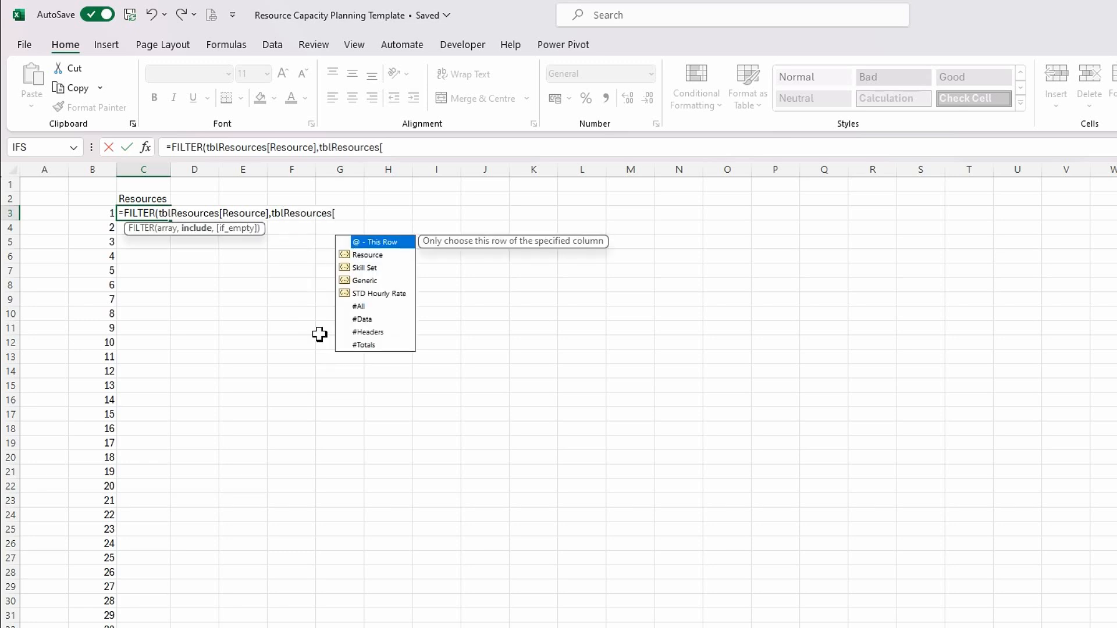
pyautogui.click(372, 285)
pyautogui.doubleClick(372, 285)
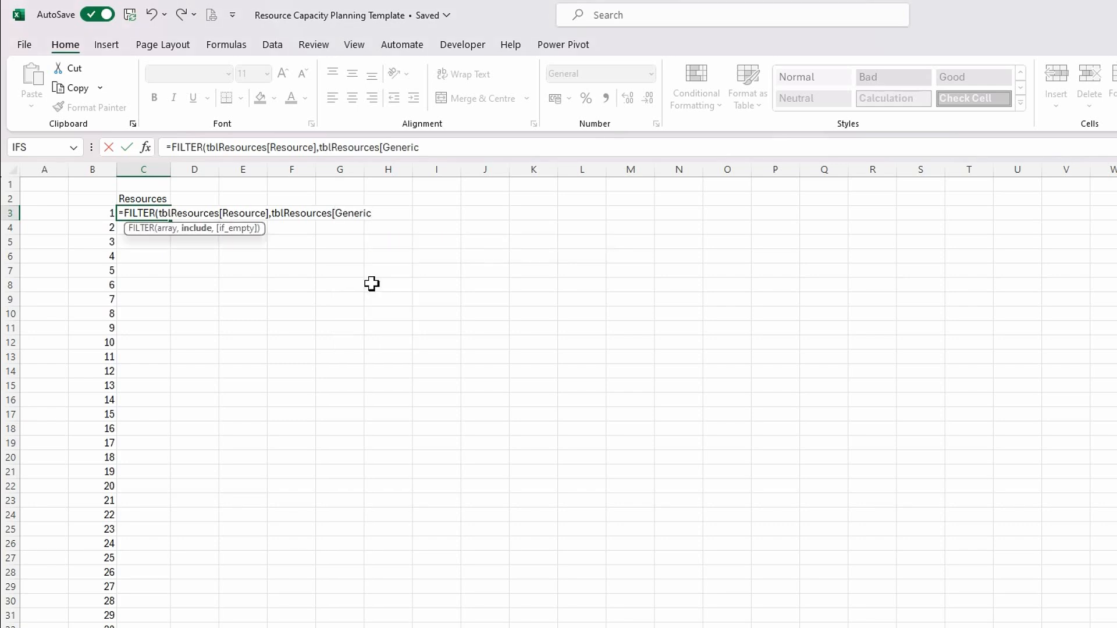
pyautogui.write(']="N")')
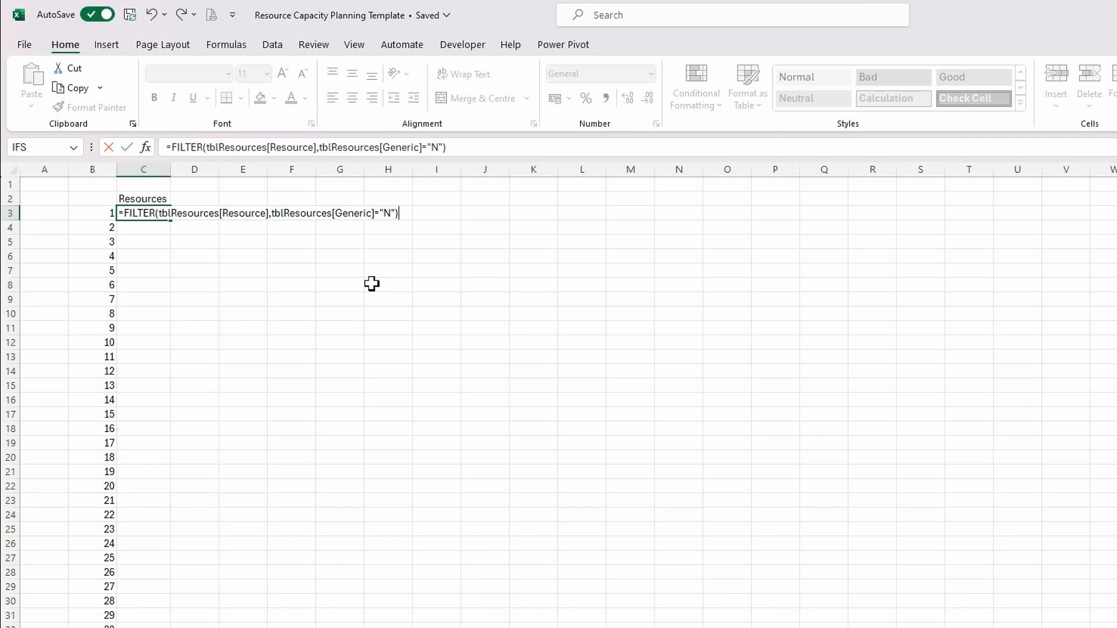
pyautogui.press('Return')
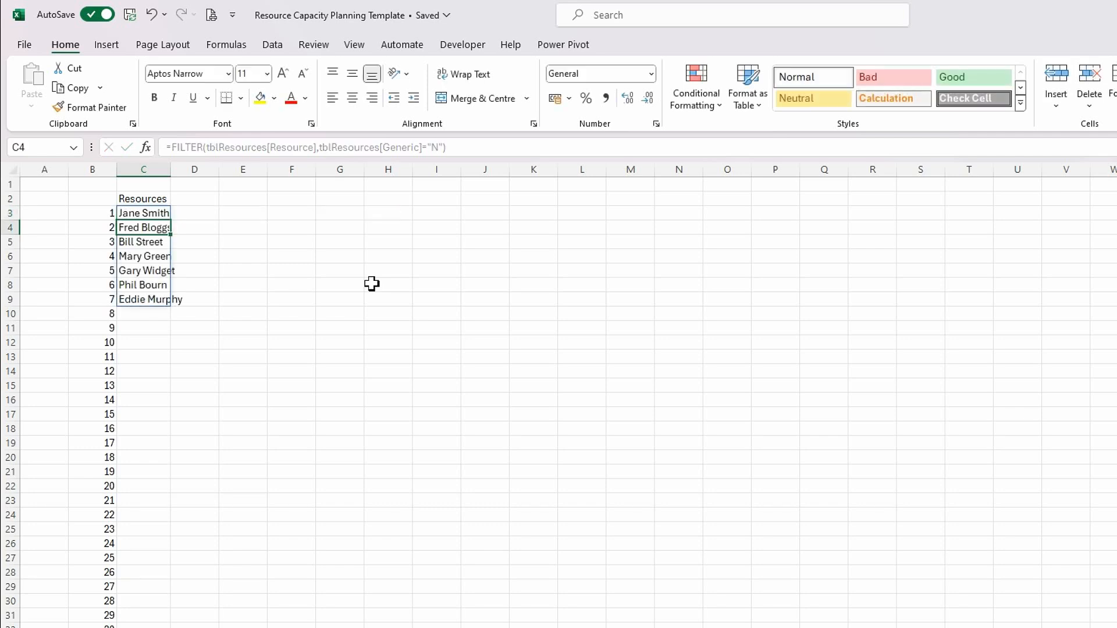
pyautogui.doubleClick(171, 169)
# Step: Wrap the FILTER formula in C3 in SORT so the resource names are listed alphabetically
pyautogui.click(173, 147)
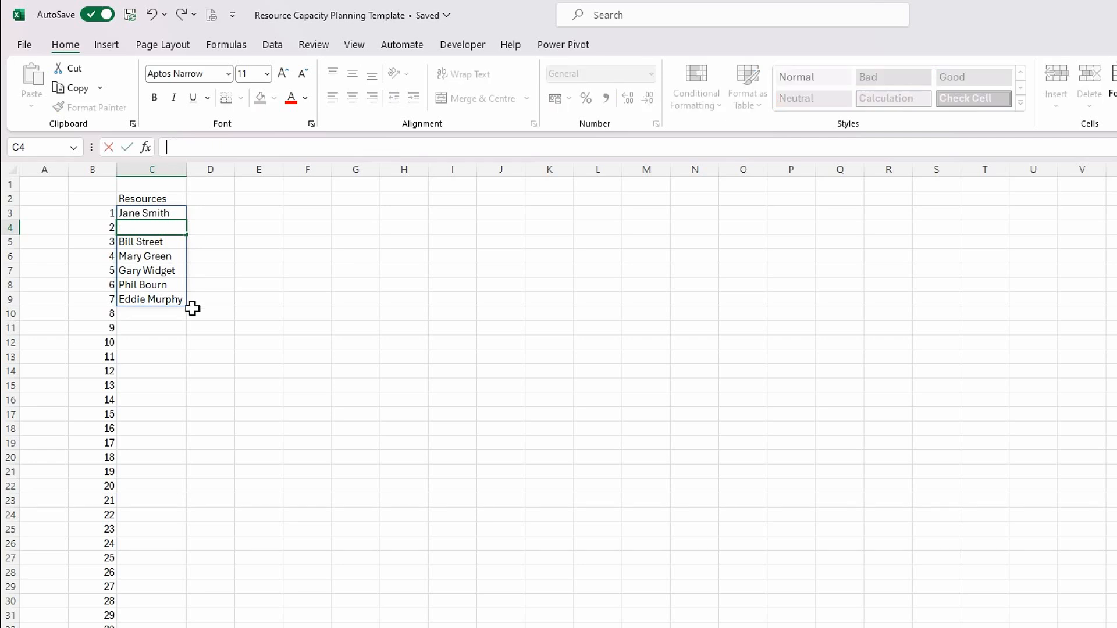
pyautogui.press('Escape')
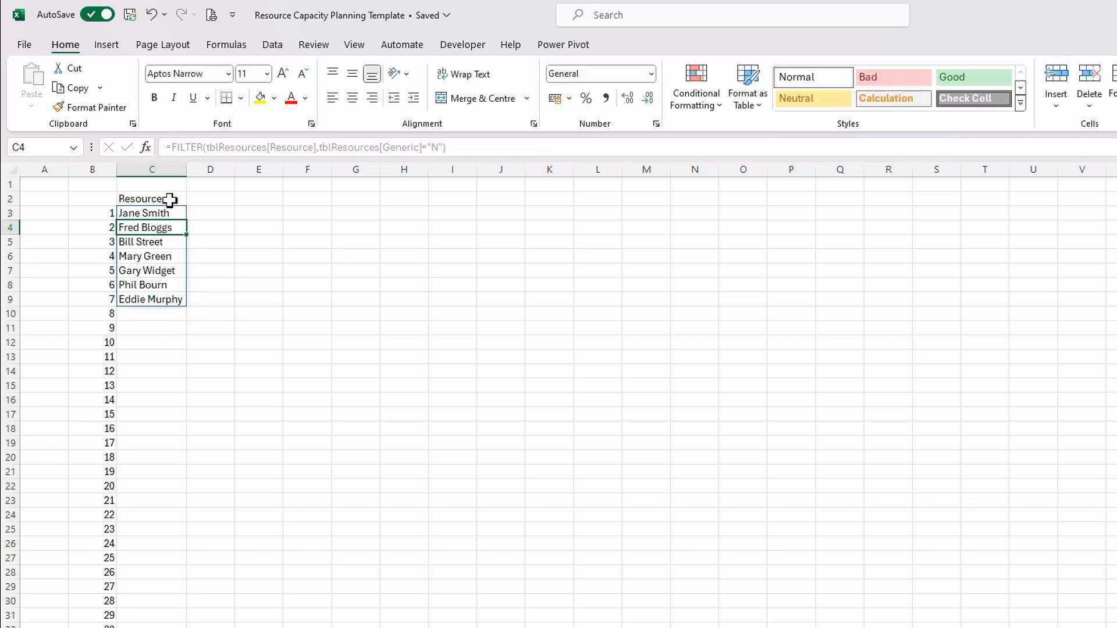
pyautogui.click(155, 213)
pyautogui.click(173, 147)
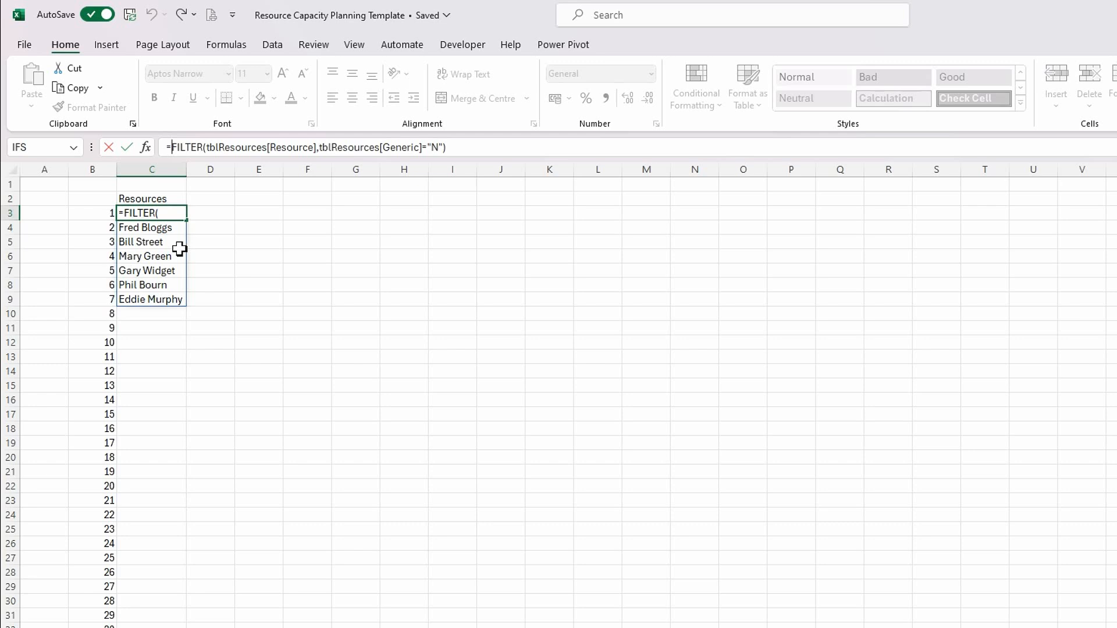
pyautogui.write('sort')
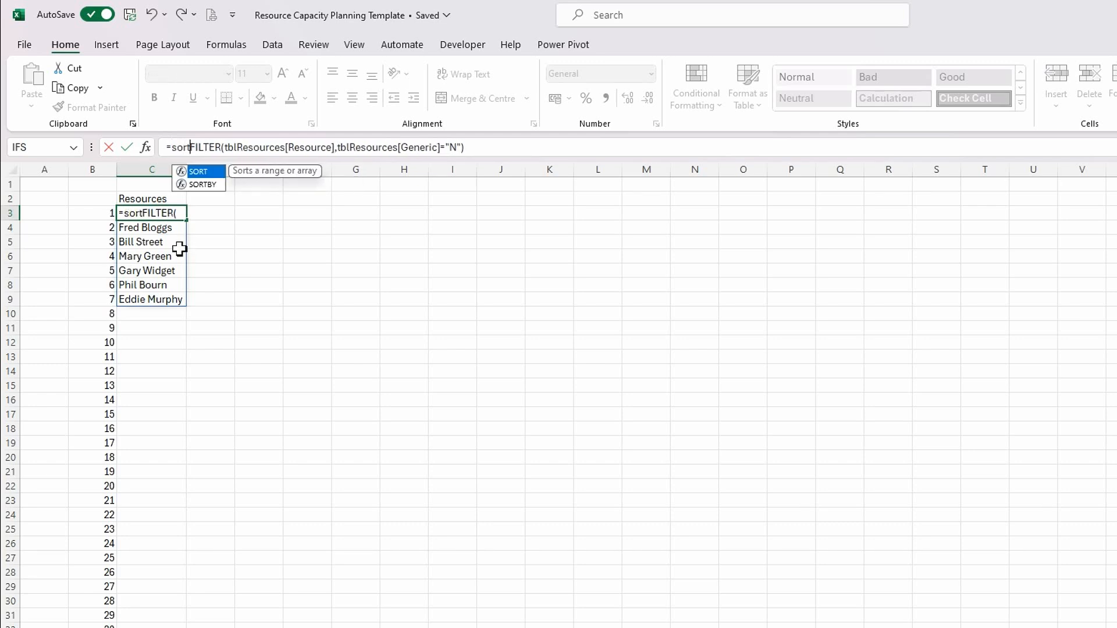
pyautogui.press('Tab')
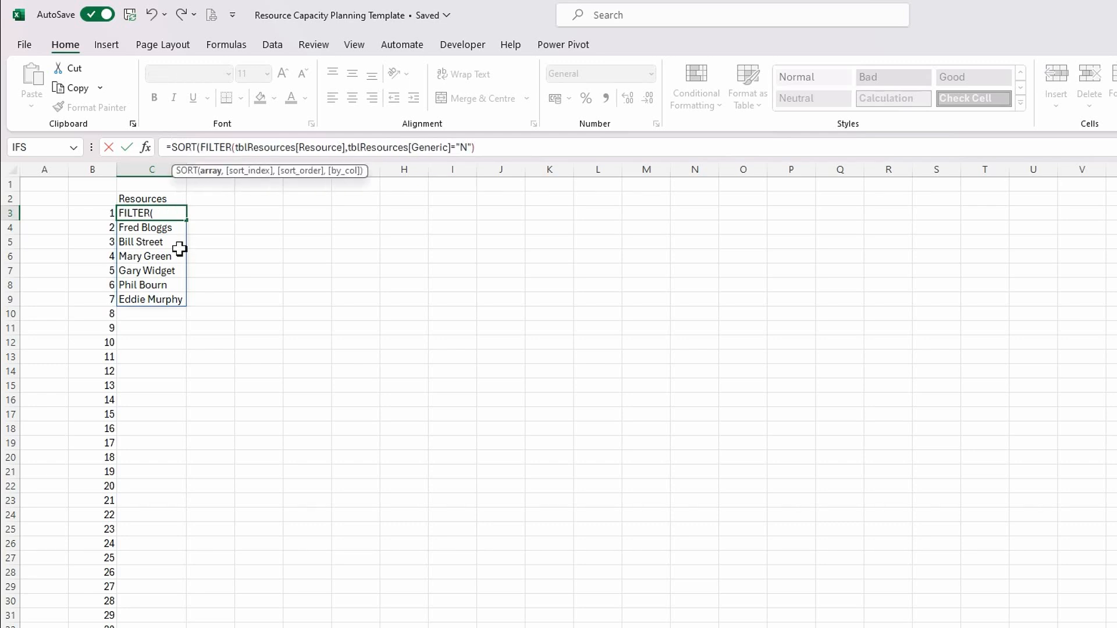
pyautogui.click(516, 152)
pyautogui.write(')')
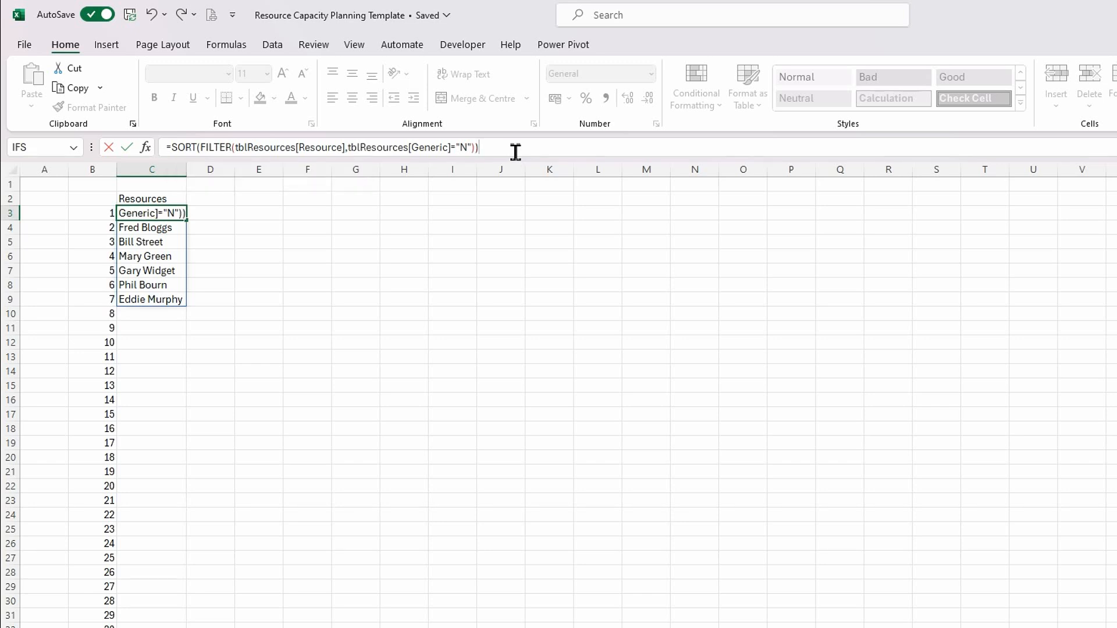
pyautogui.press('Return')
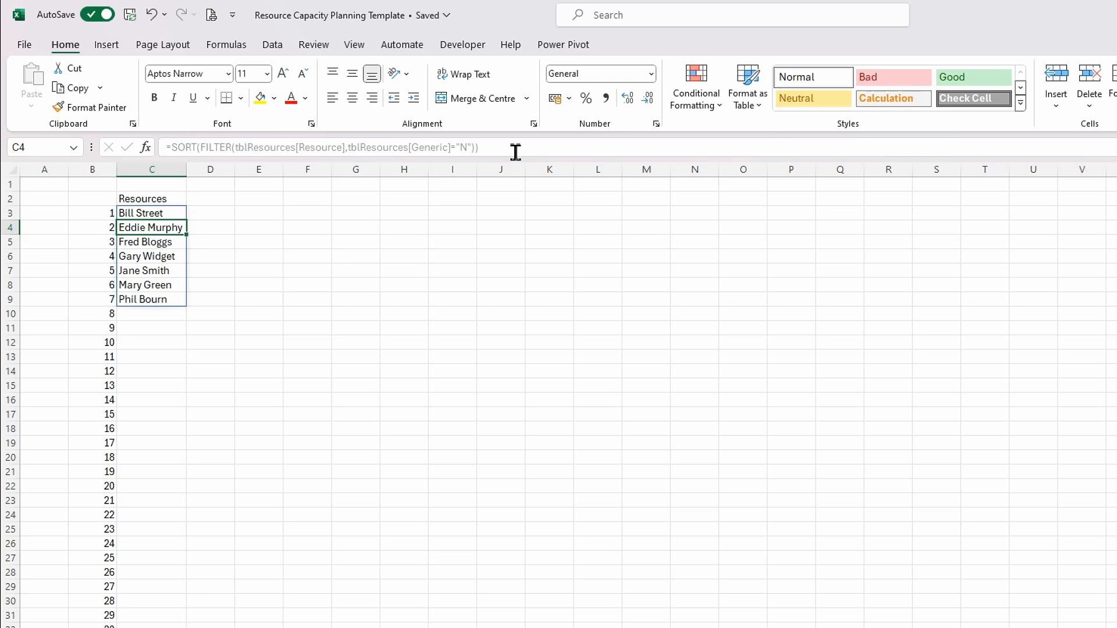
# Step: Enter the heading Used? in D2, beside the Resources heading
pyautogui.click(201, 198)
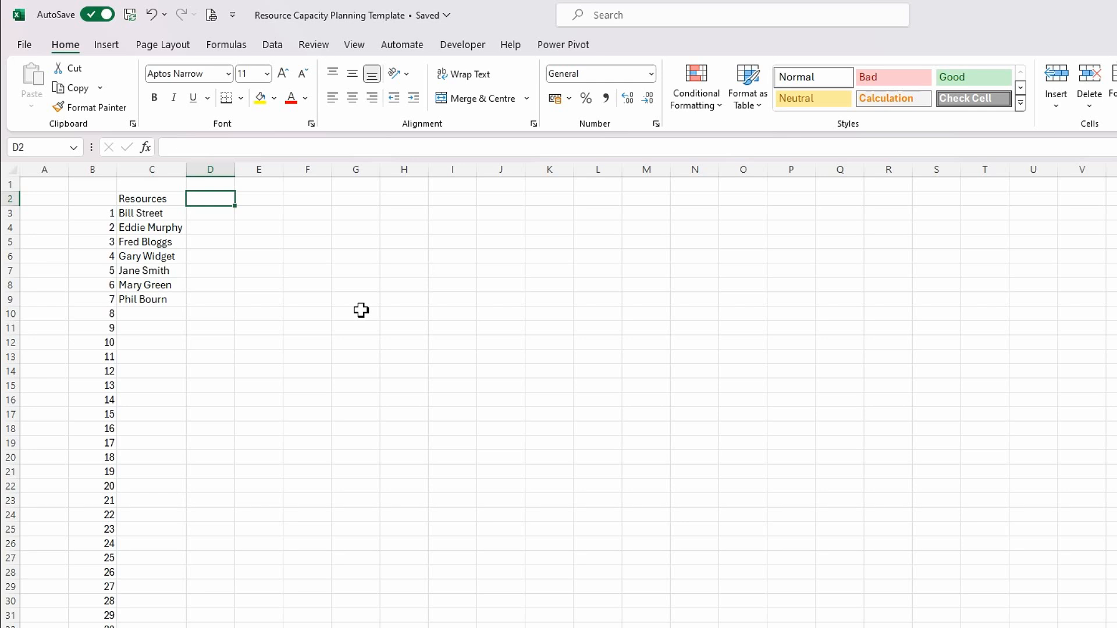
pyautogui.write('Used?')
pyautogui.press('Return')
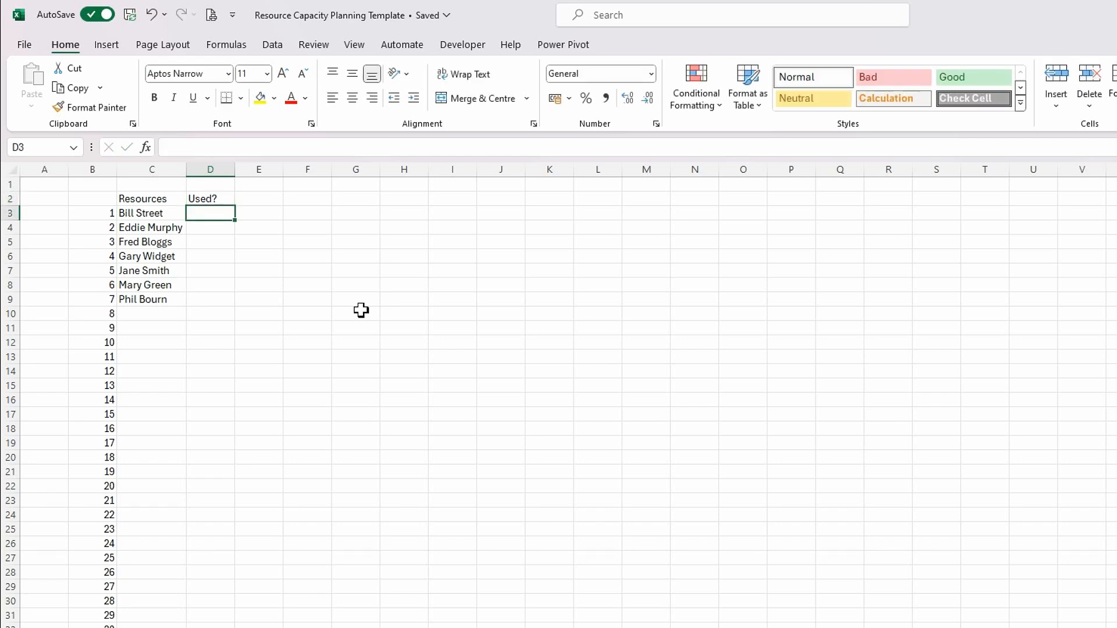
# Step: Enter =COUNTIF(tblCapacity[Resource],C3) in D3 to count the first resource's entries in the capacity table
pyautogui.write('=cp')
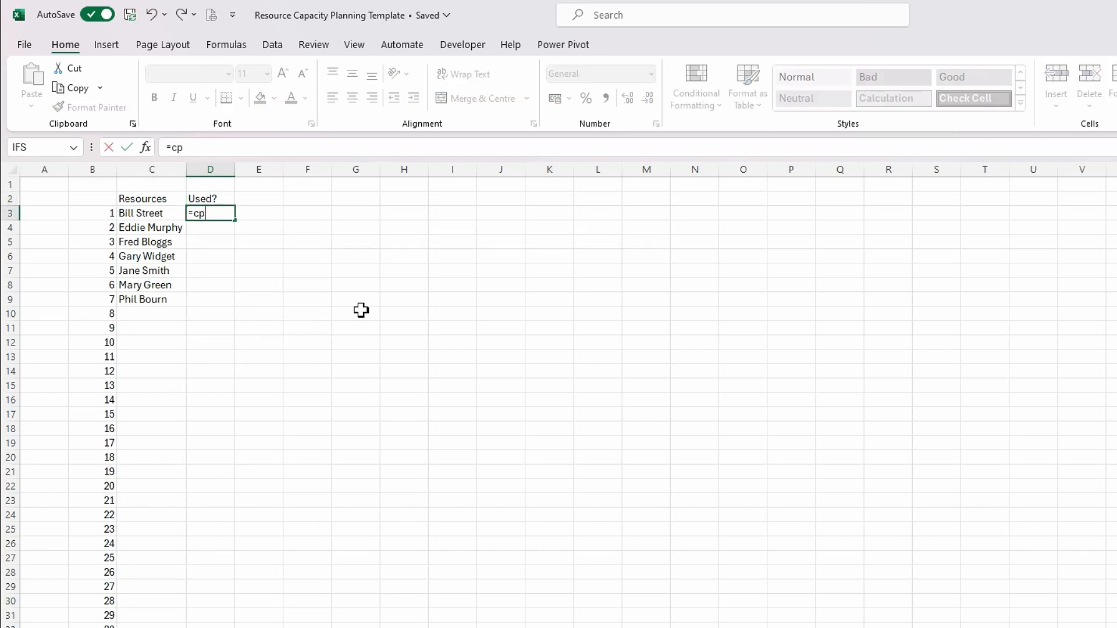
pyautogui.press('BackSpace')
pyautogui.write('ount')
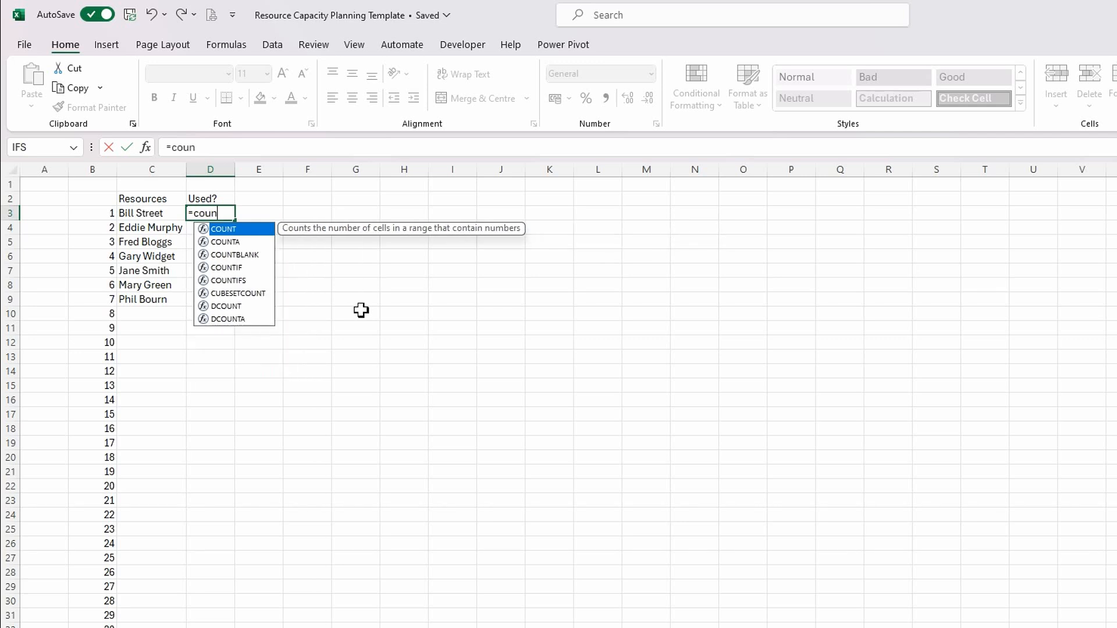
pyautogui.doubleClick(219, 267)
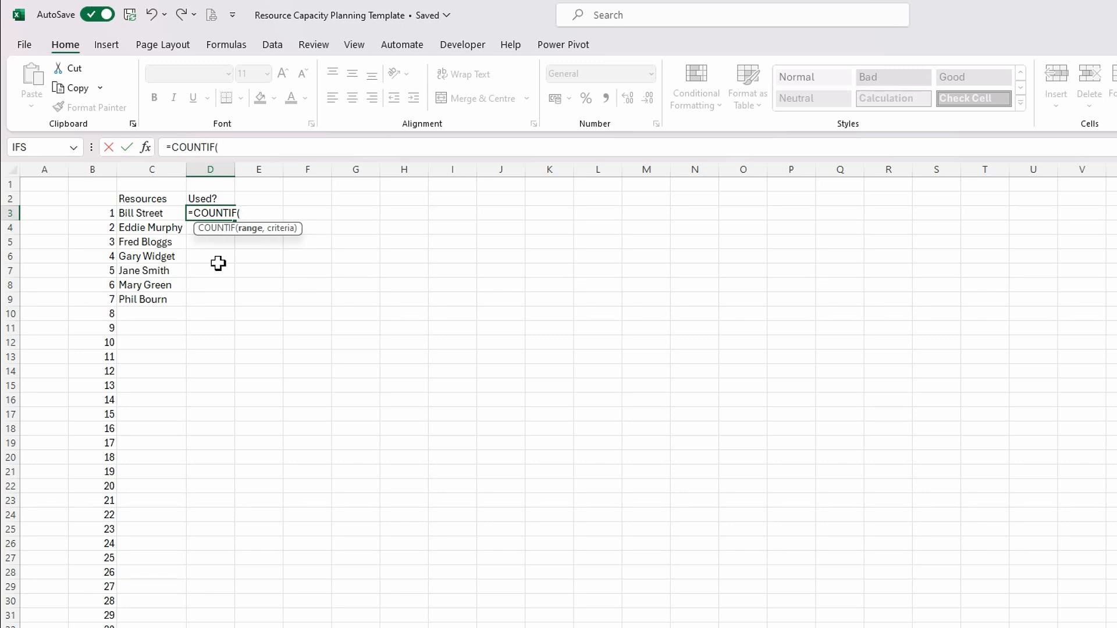
pyautogui.write('tbl')
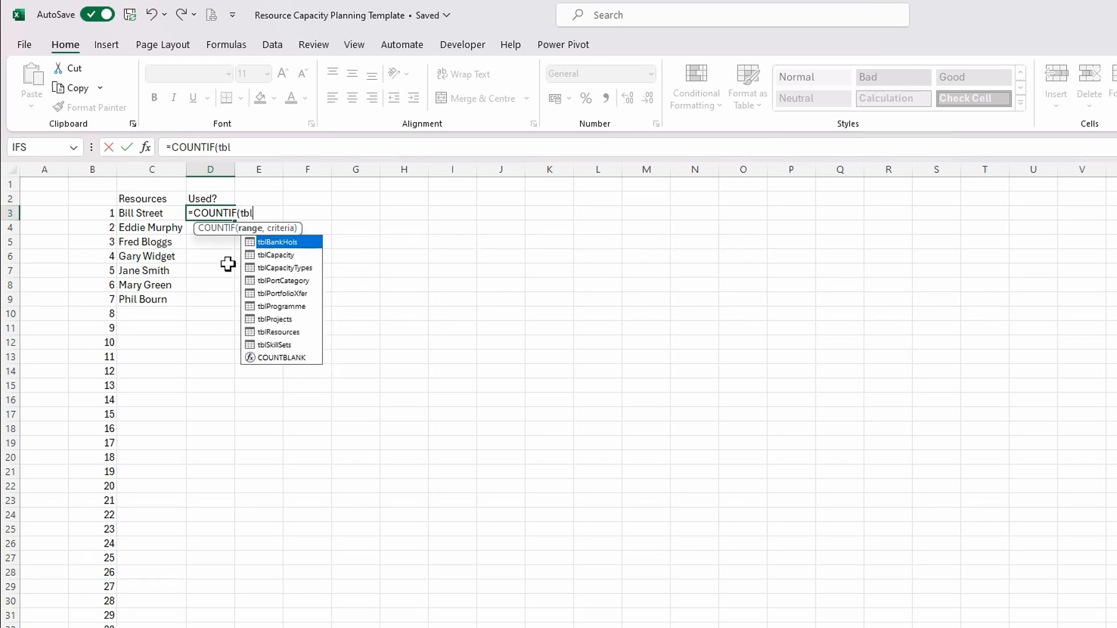
pyautogui.doubleClick(277, 257)
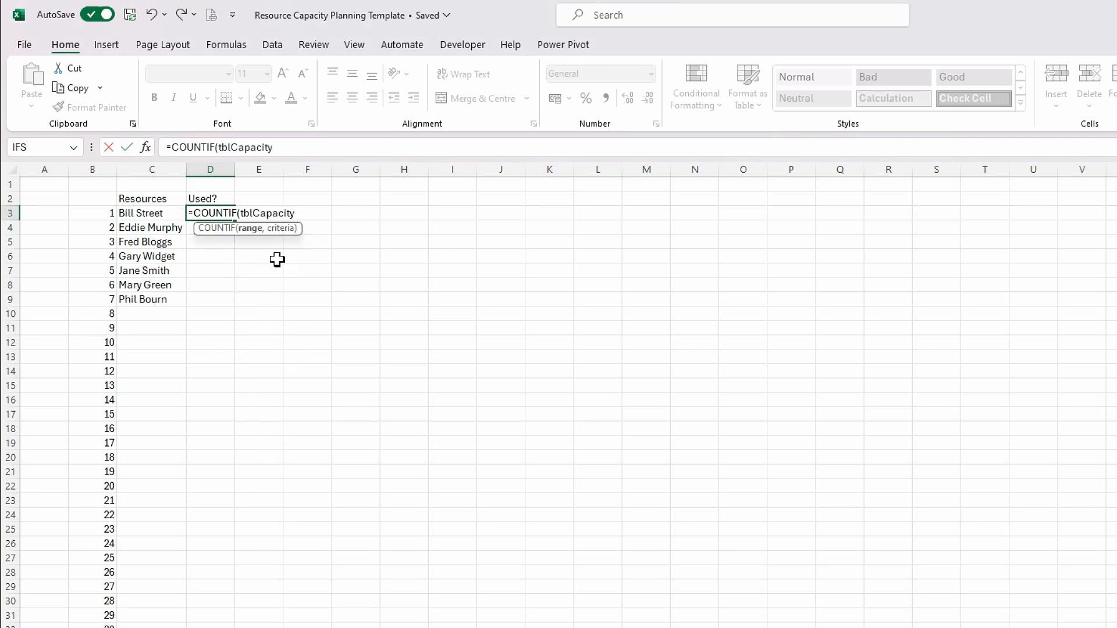
pyautogui.write('[')
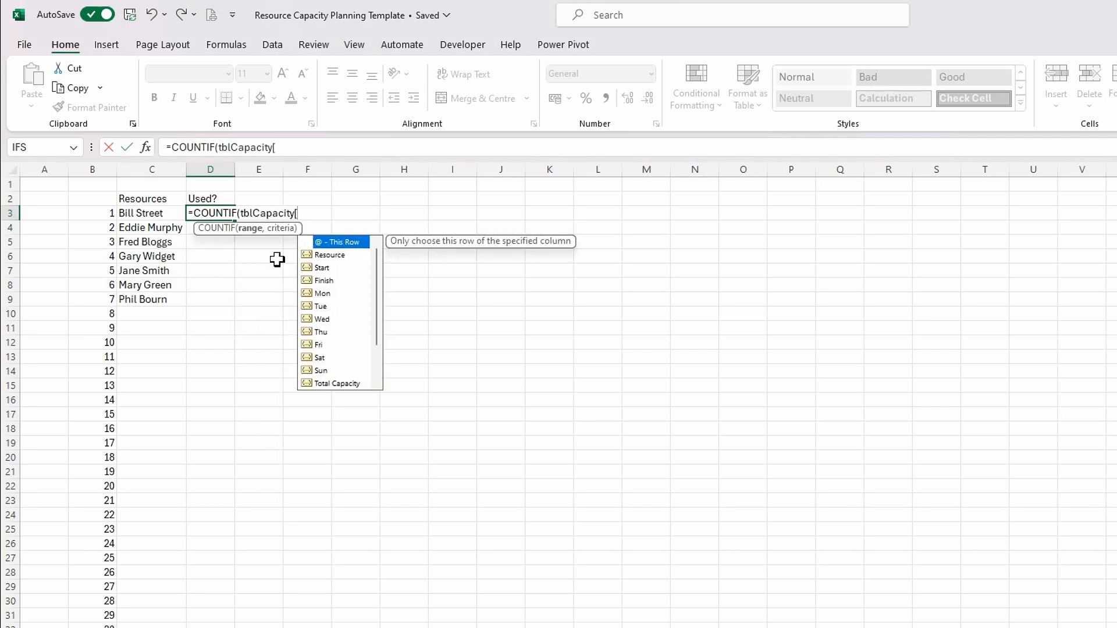
pyautogui.doubleClick(324, 256)
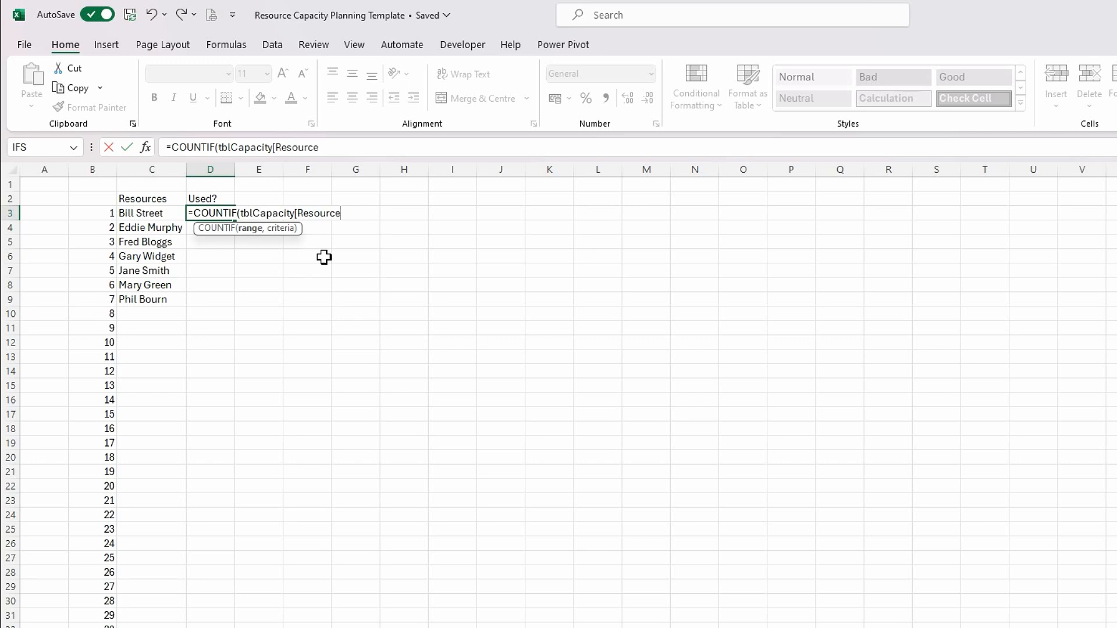
pyautogui.write('],')
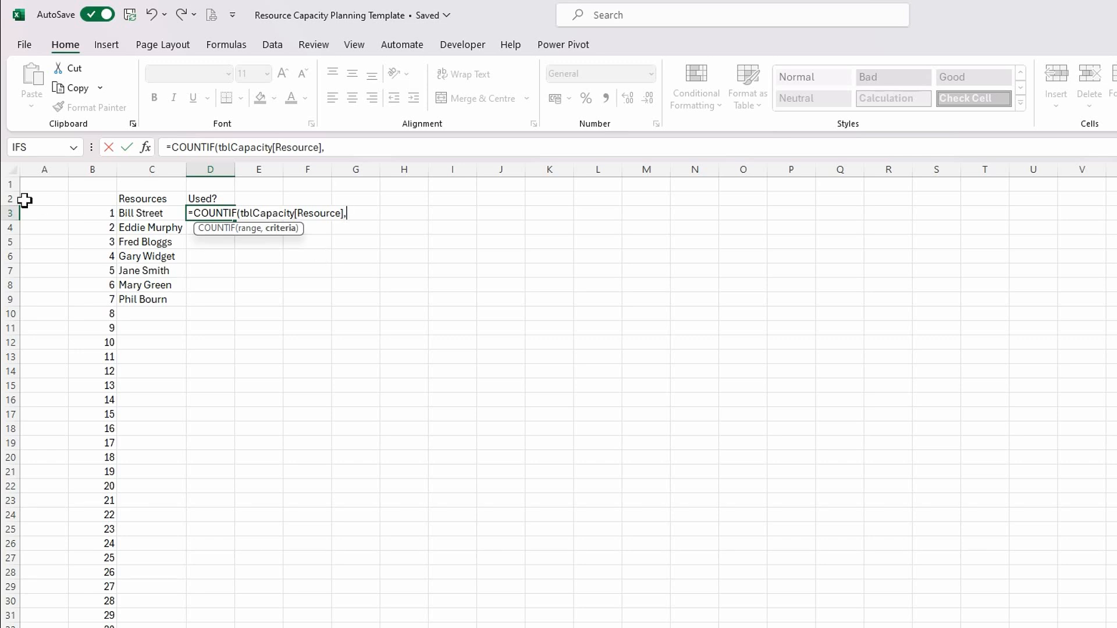
pyautogui.click(140, 215)
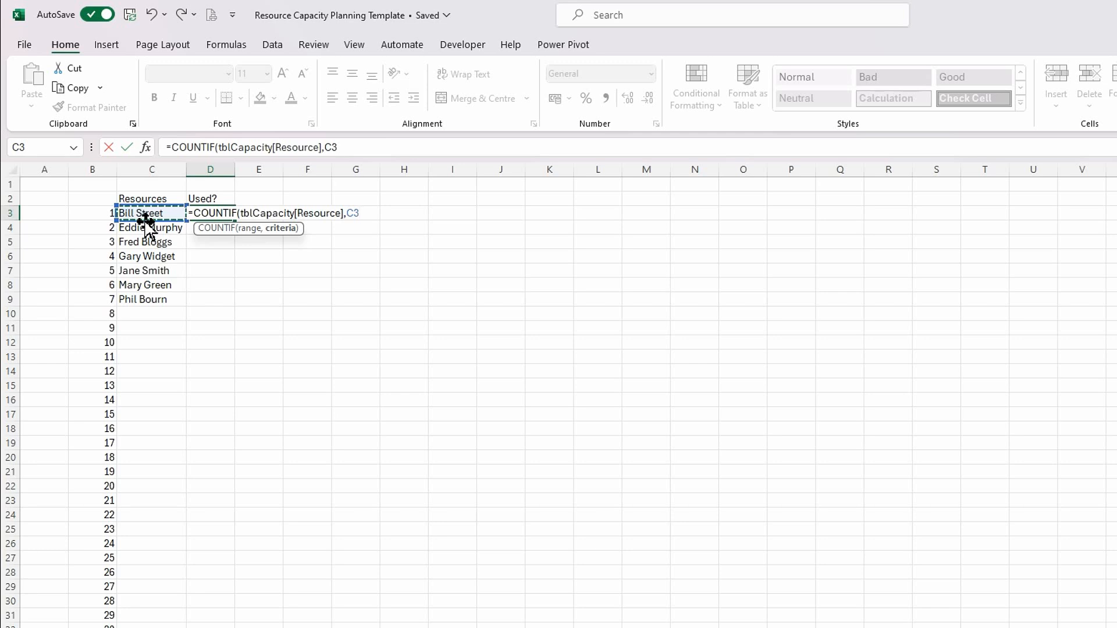
pyautogui.write(')')
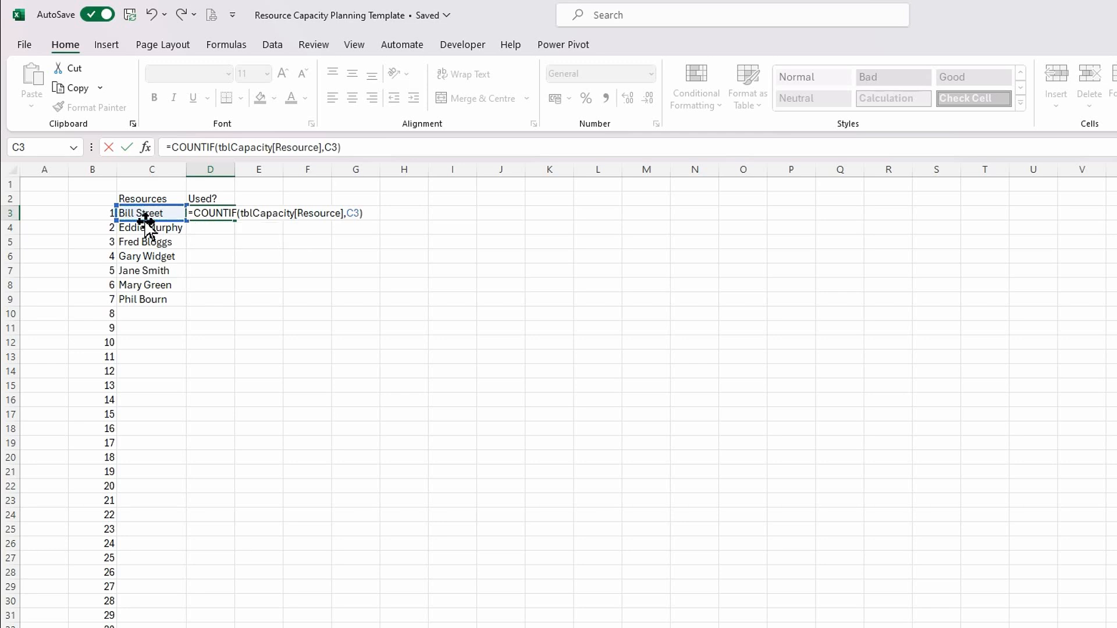
pyautogui.press('Return')
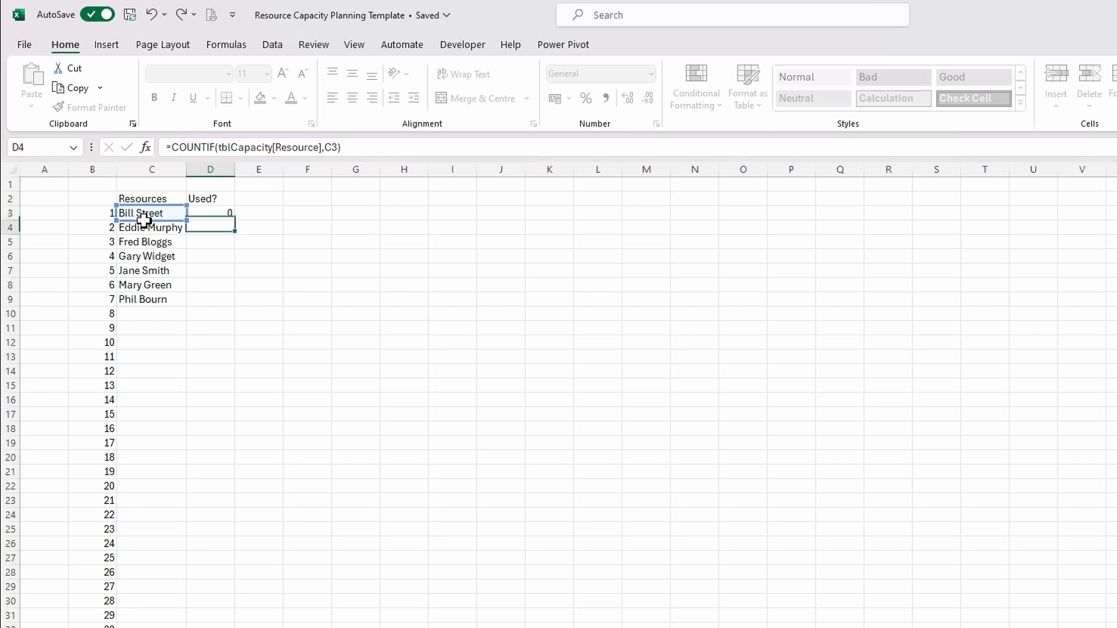
# Step: Wrap the COUNTIF in D3 in an IF that returns "Y" when the count is >0 and "N" otherwise
pyautogui.click(234, 214)
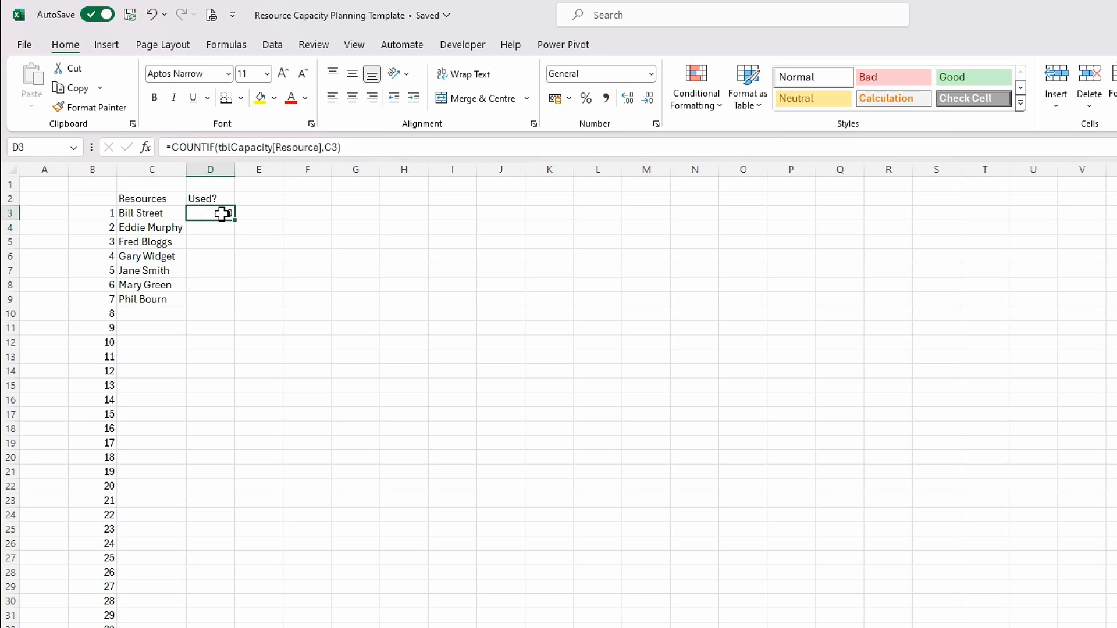
pyautogui.click(172, 146)
pyautogui.write('if')
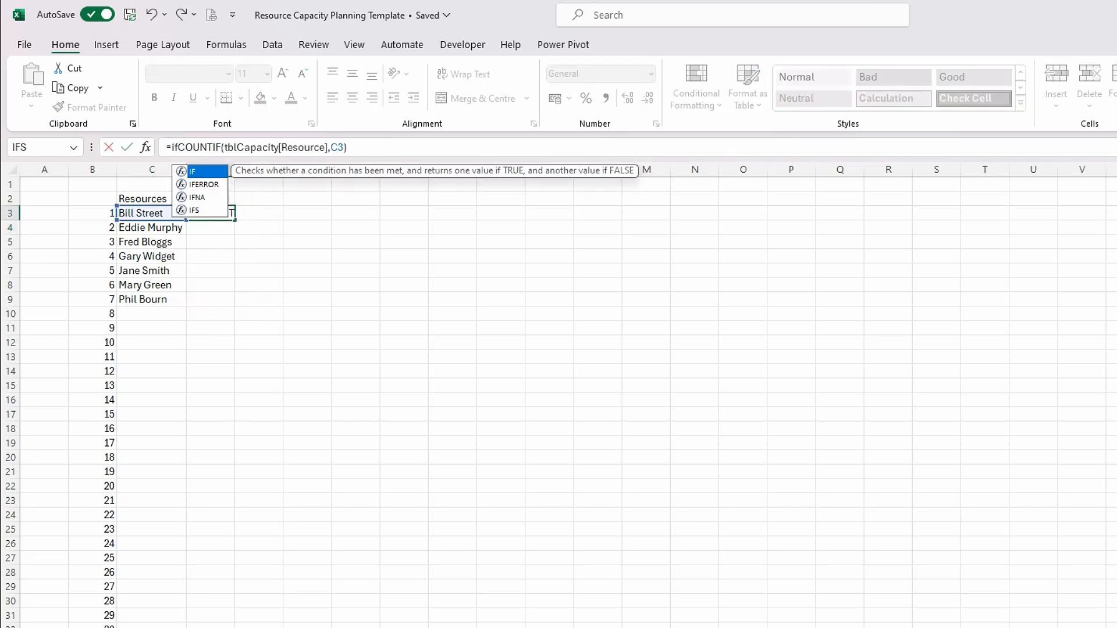
pyautogui.write('(')
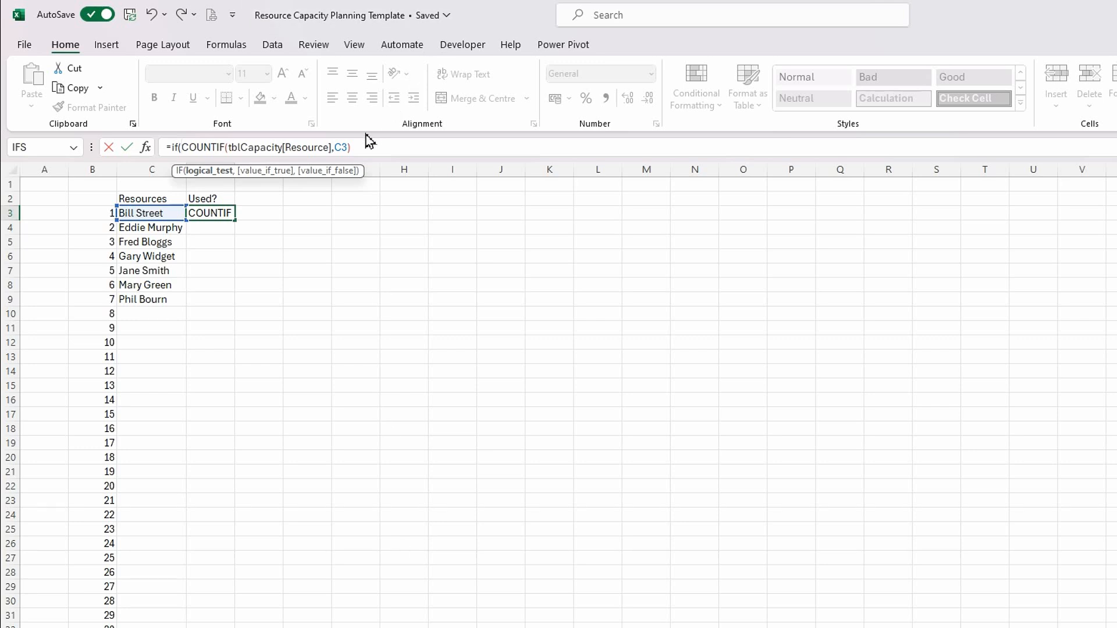
pyautogui.click(354, 147)
pyautogui.write('>0')
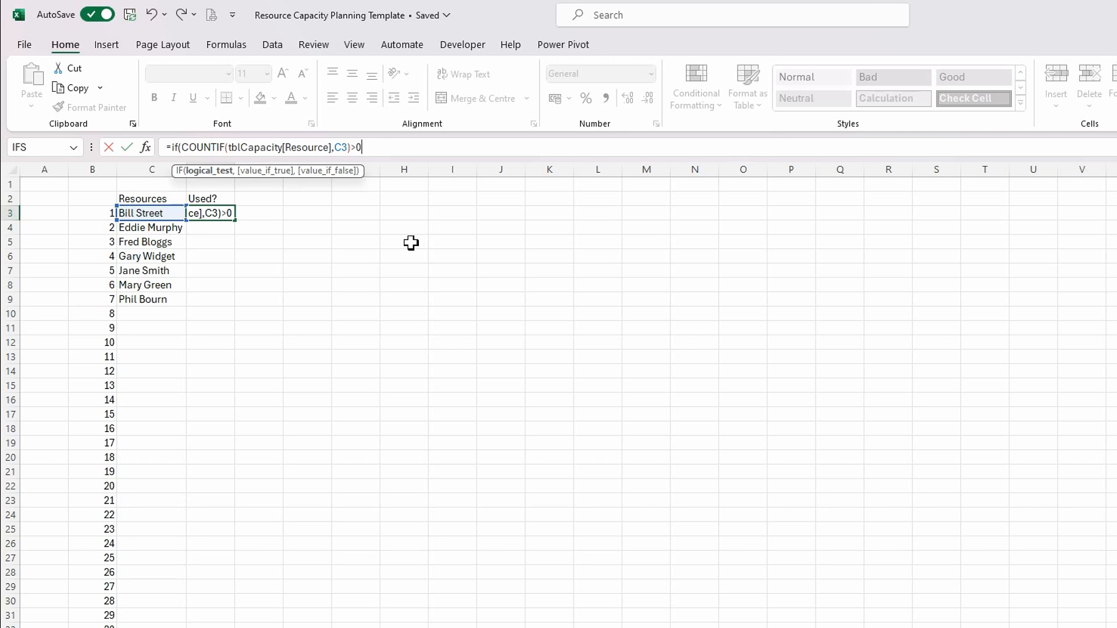
pyautogui.write(',"')
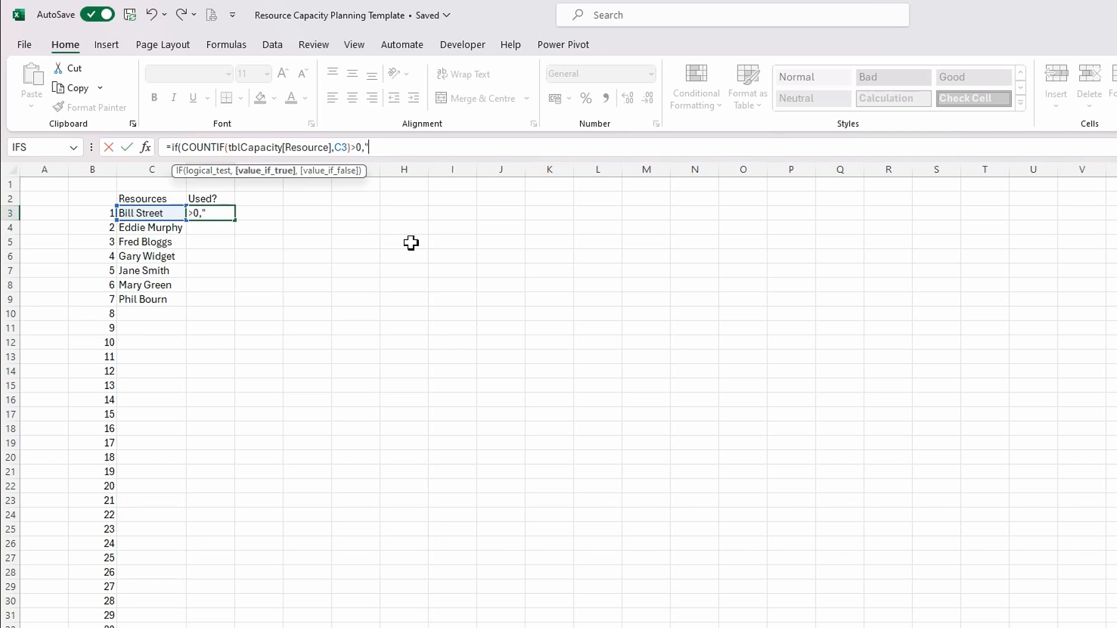
pyautogui.write('Y",')
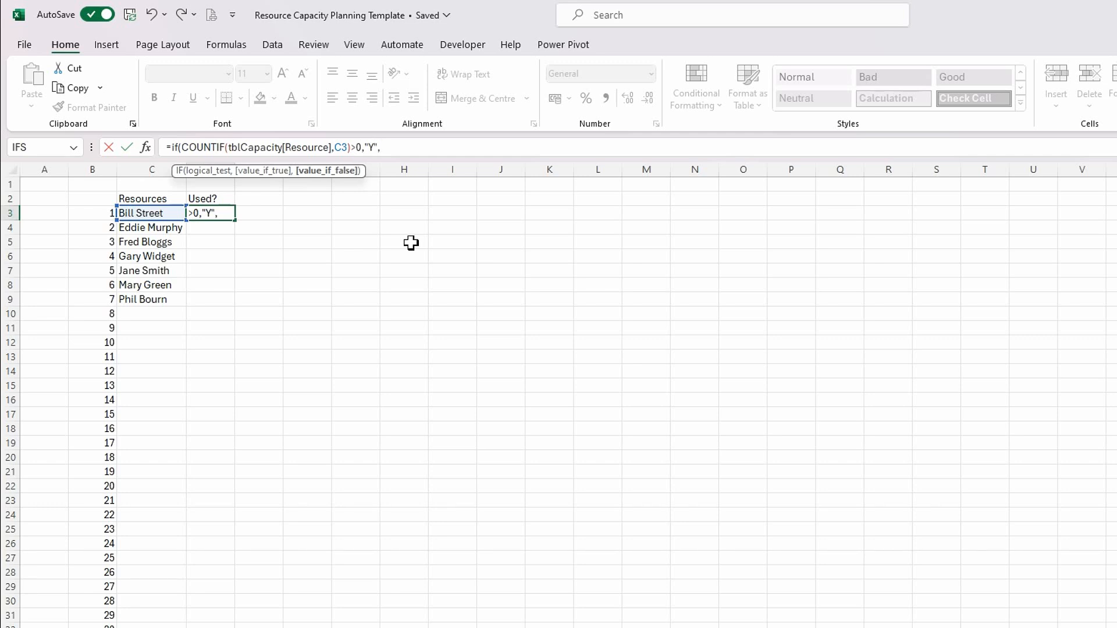
pyautogui.write('"N")')
pyautogui.press('Return')
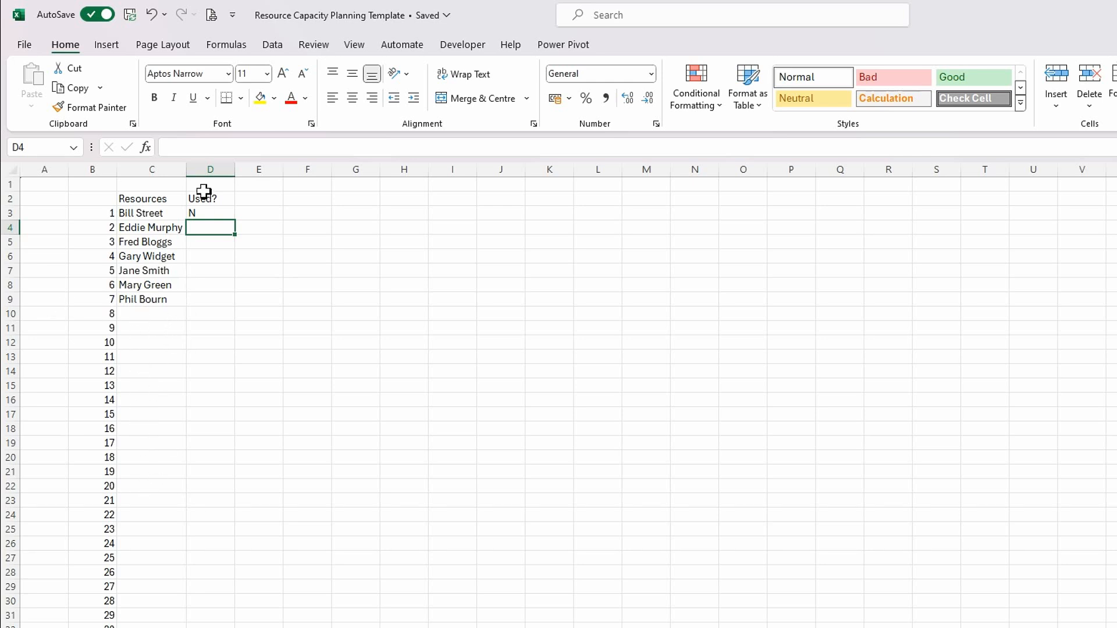
# Step: Wrap the D3 formula in an outer IF that tests C3<>"" and returns "" when the resource cell is blank
pyautogui.click(200, 213)
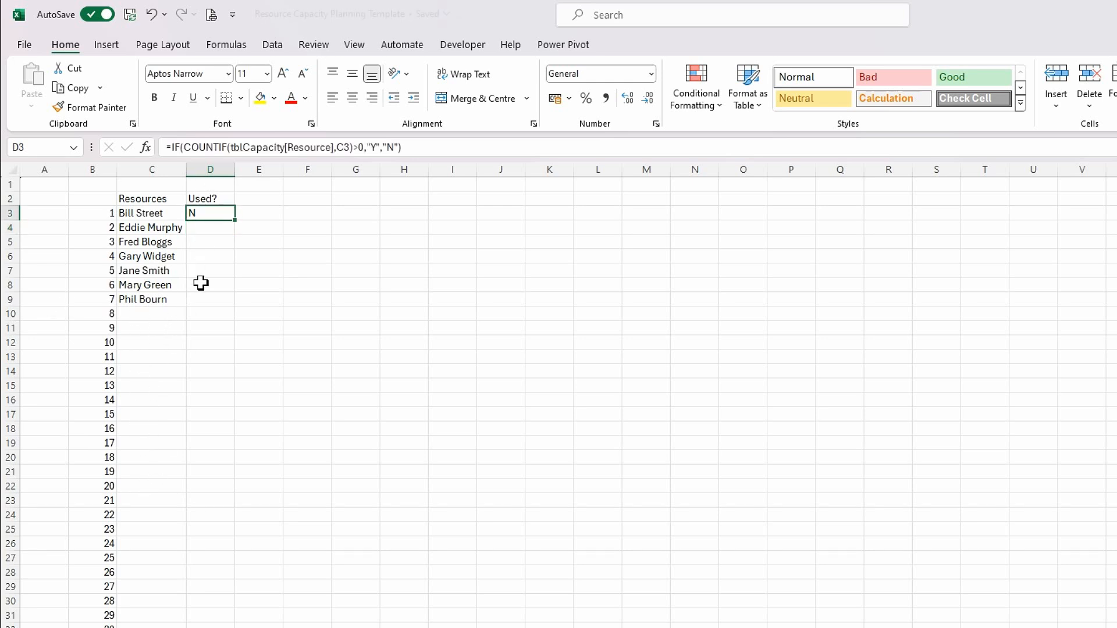
pyautogui.click(172, 152)
pyautogui.write('if(')
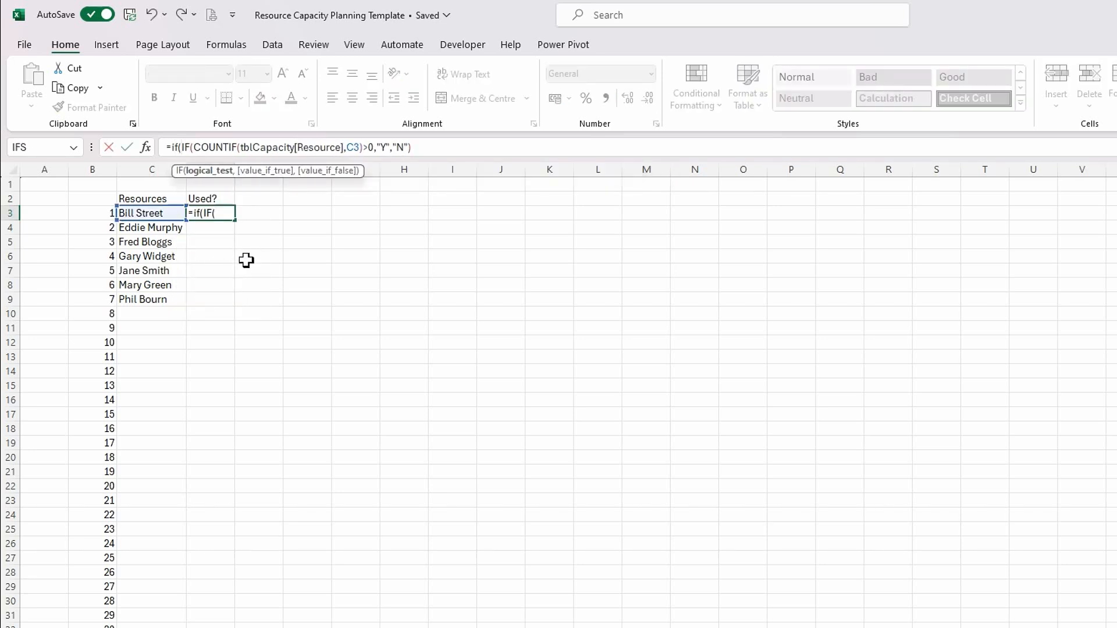
pyautogui.click(142, 214)
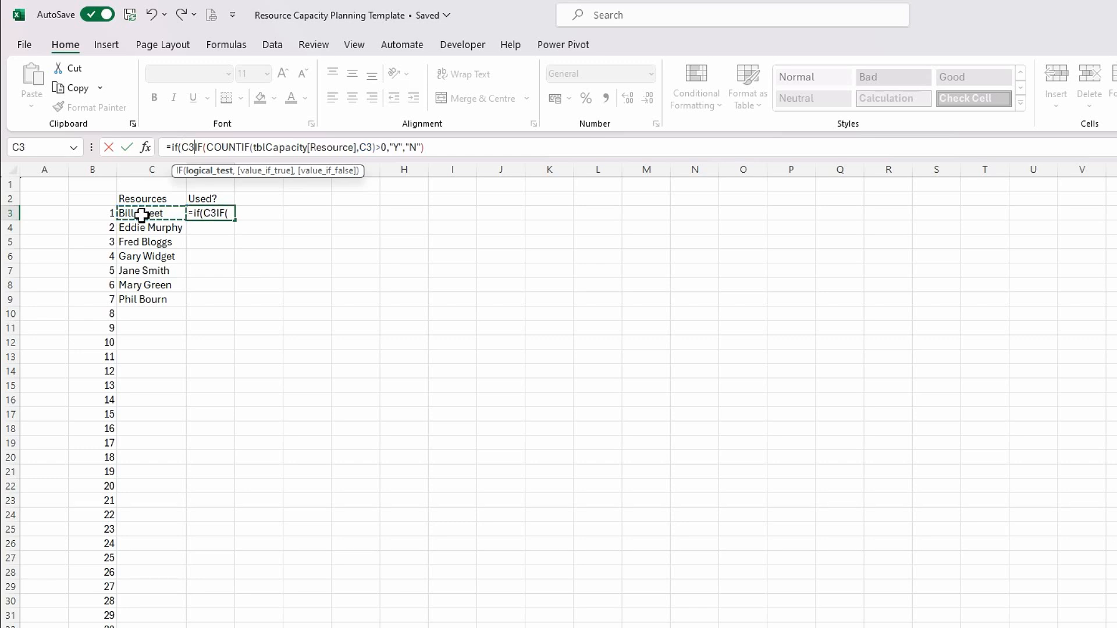
pyautogui.write('<>""')
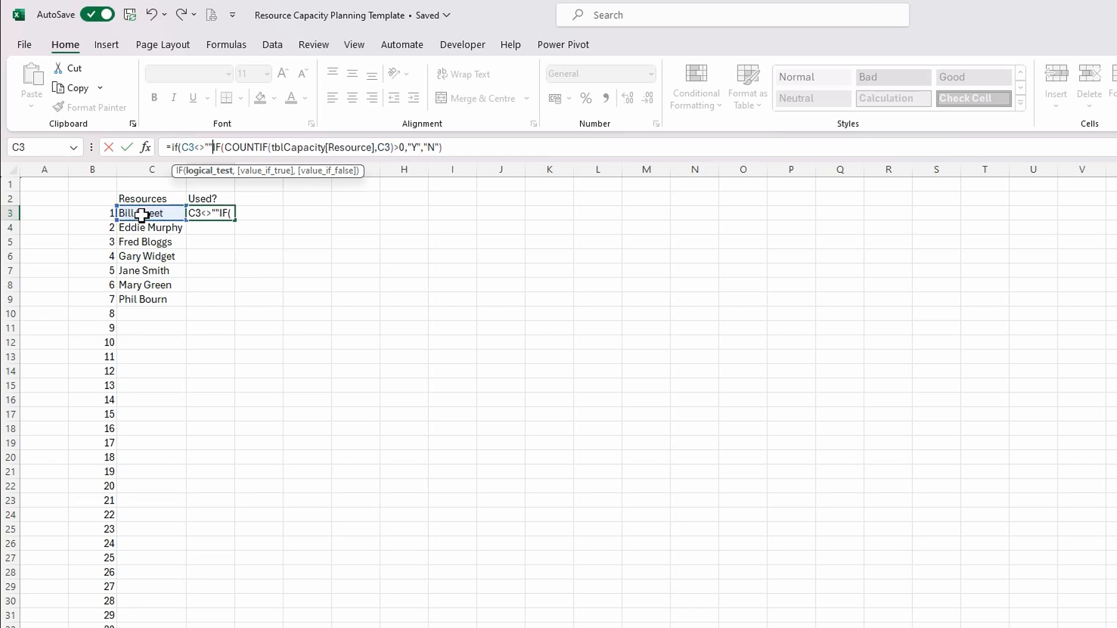
pyautogui.write(',')
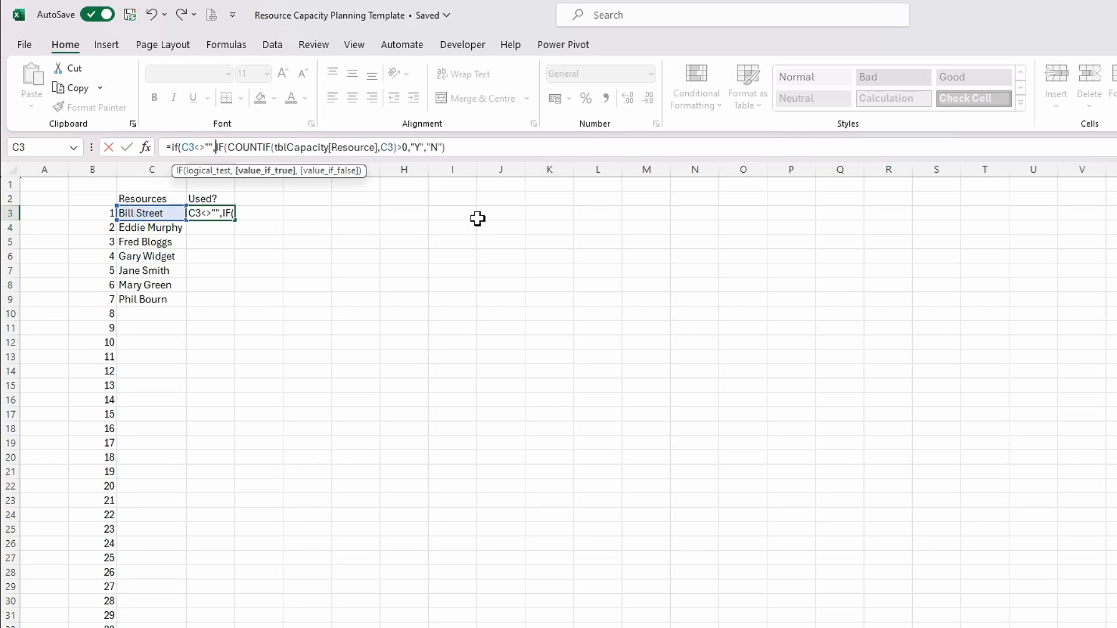
pyautogui.click(451, 148)
pyautogui.write(',""')
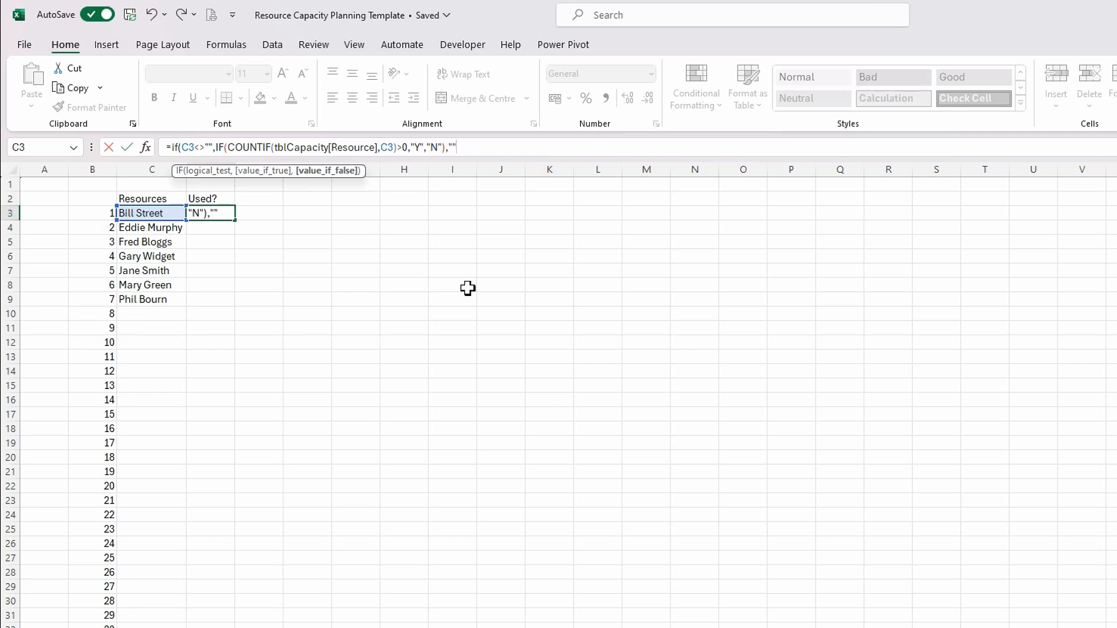
pyautogui.write(')')
pyautogui.press('Return')
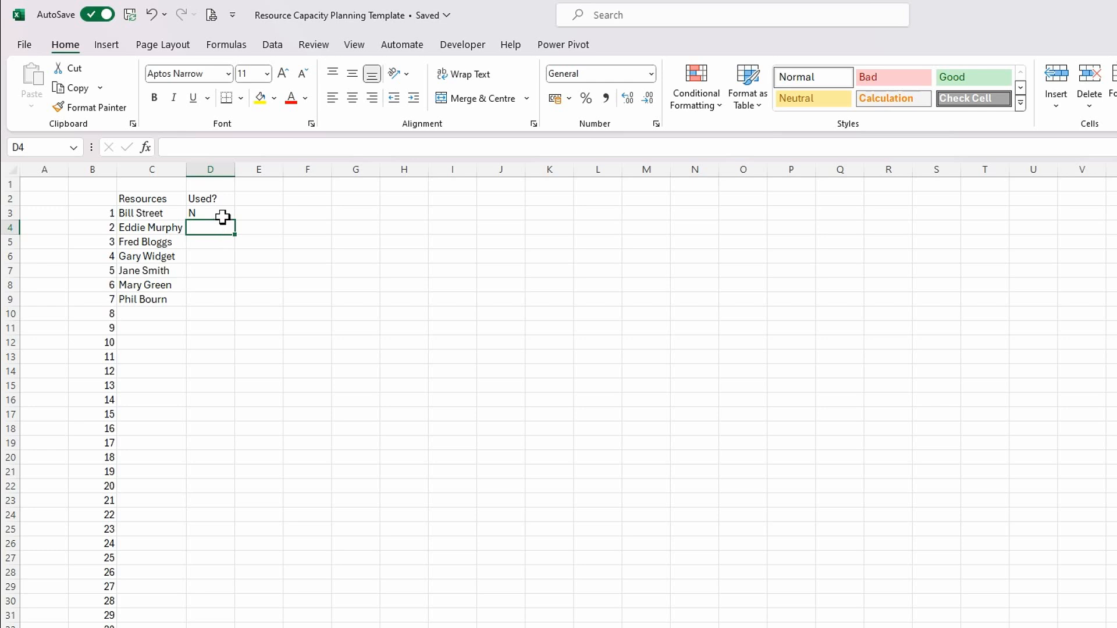
# Step: Fill the D3 formula down the Used? column alongside all the numbered rows and check the flags
pyautogui.click(223, 216)
pyautogui.doubleClick(234, 220)
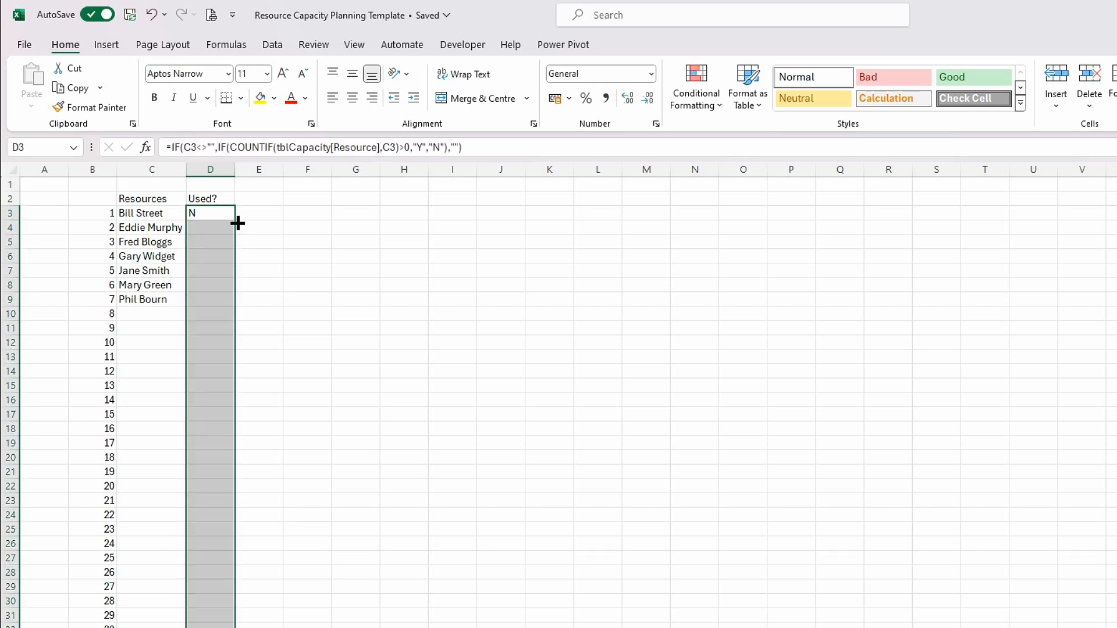
pyautogui.scroll(-18, 212, 309)
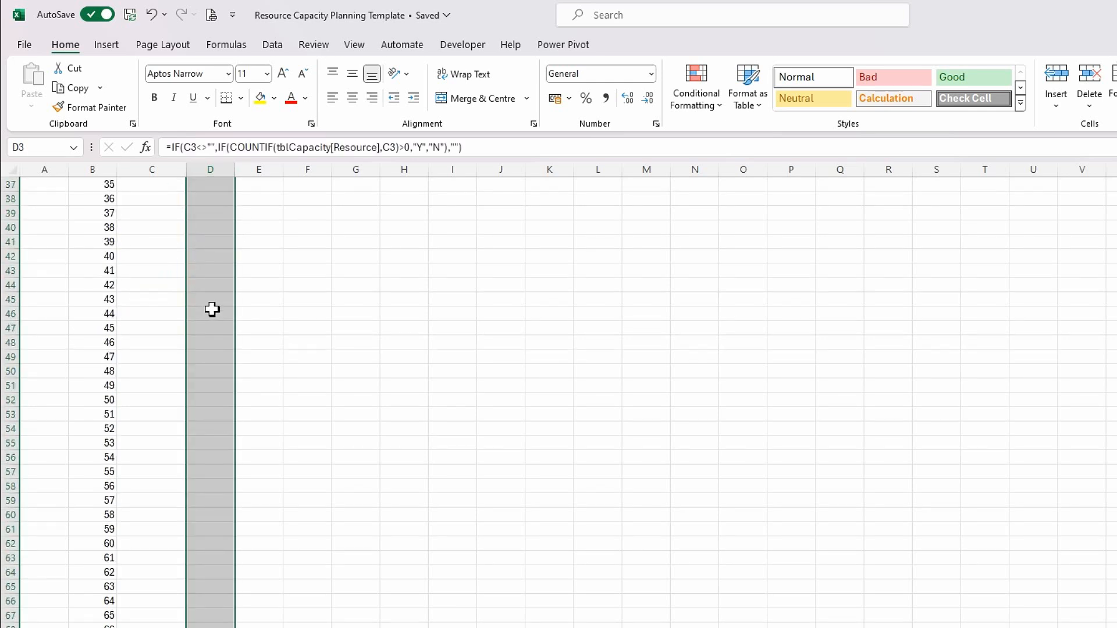
pyautogui.scroll(-10, 212, 310)
pyautogui.scroll(14, 202, 361)
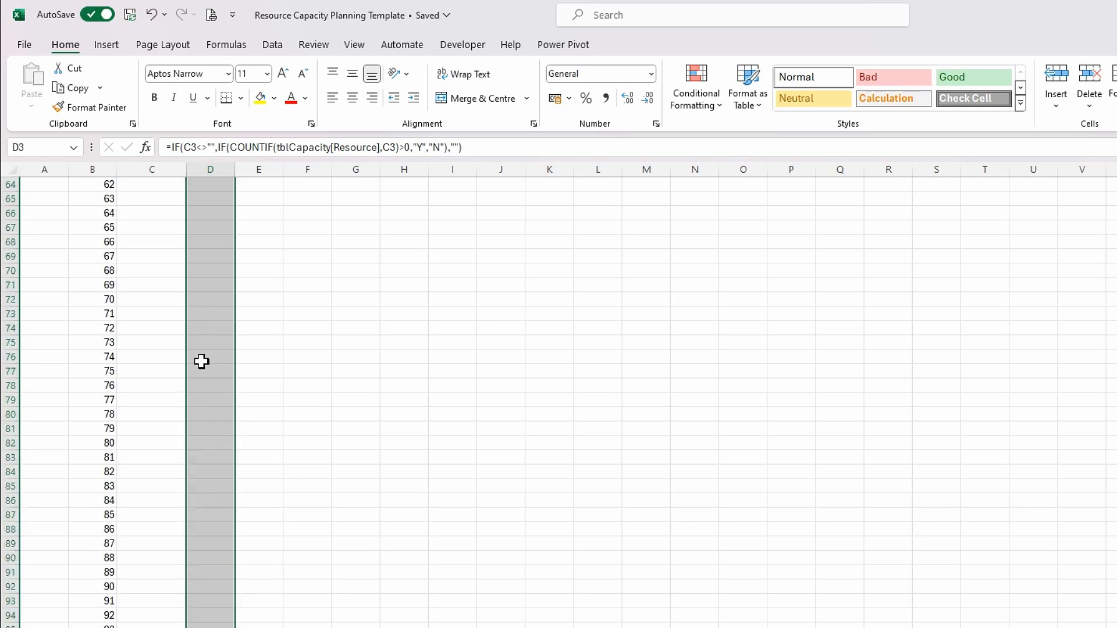
pyautogui.scroll(12, 202, 368)
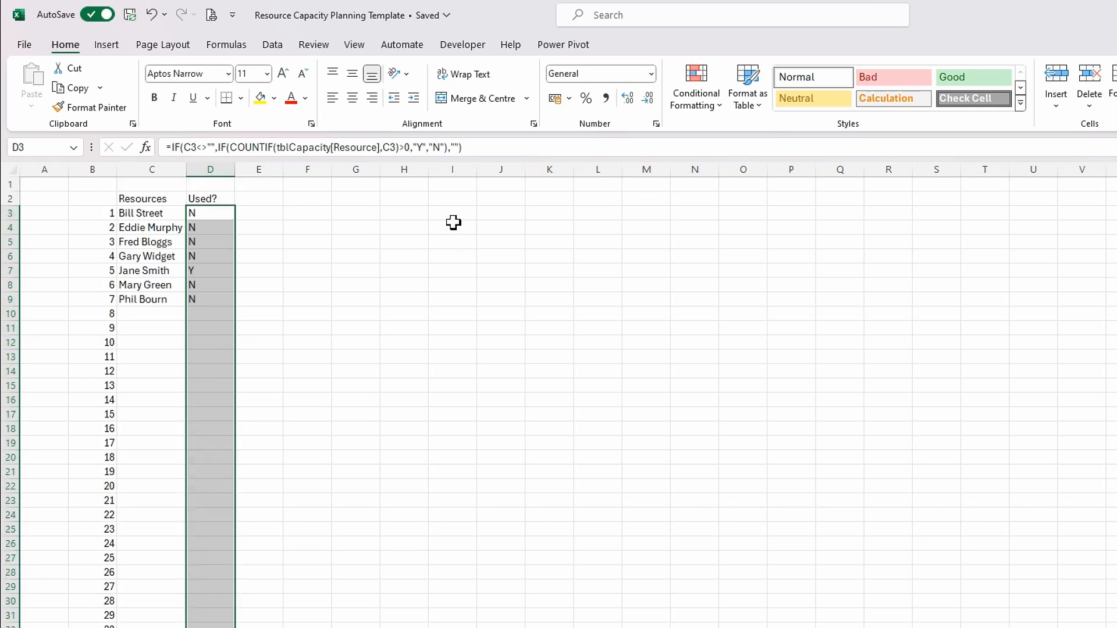
# Step: Enter the heading Resources not Used in F2
pyautogui.click(301, 206)
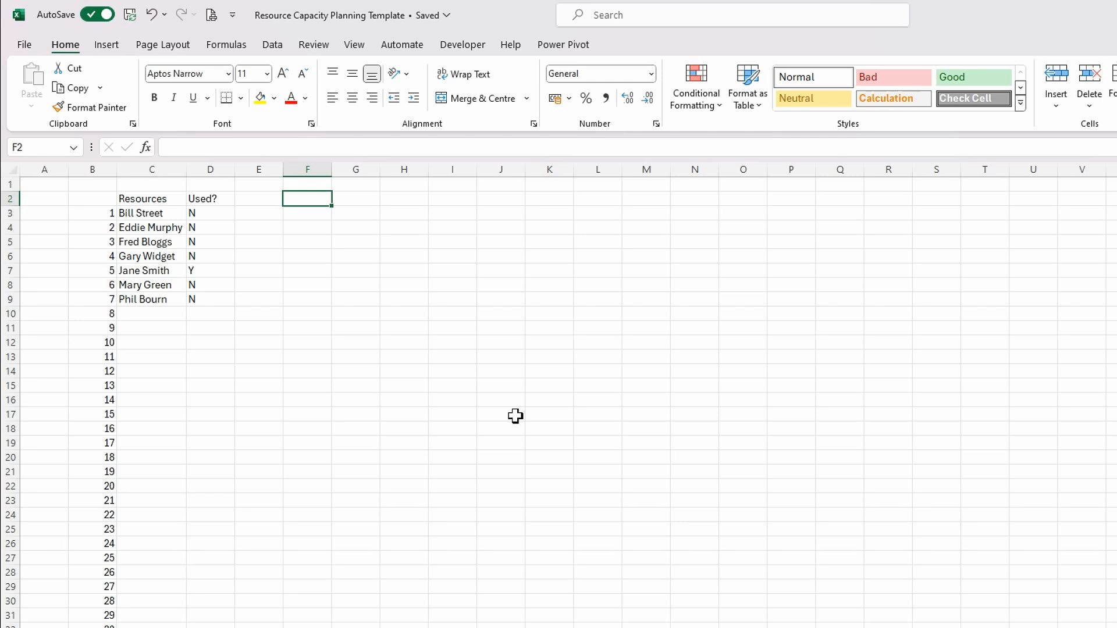
pyautogui.write('Resour')
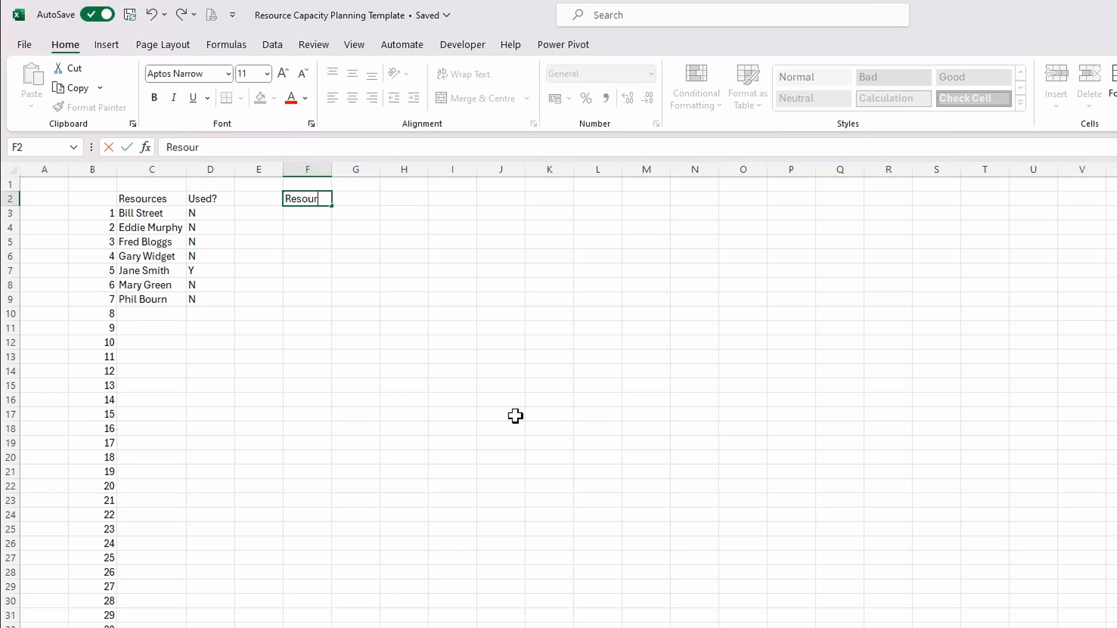
pyautogui.write('ces not Used')
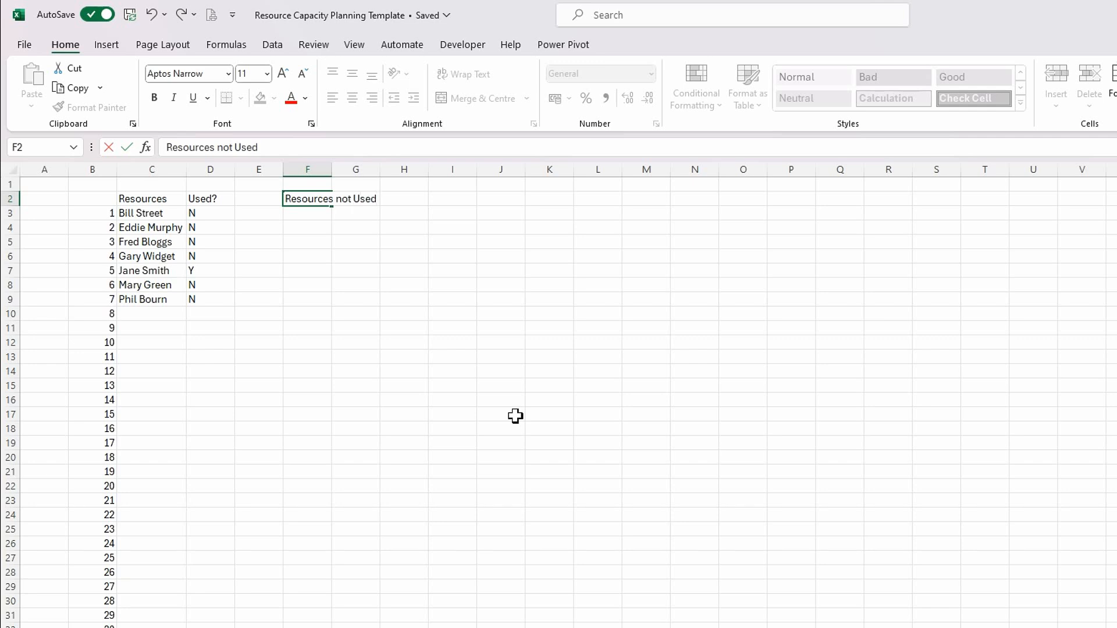
pyautogui.press('Return')
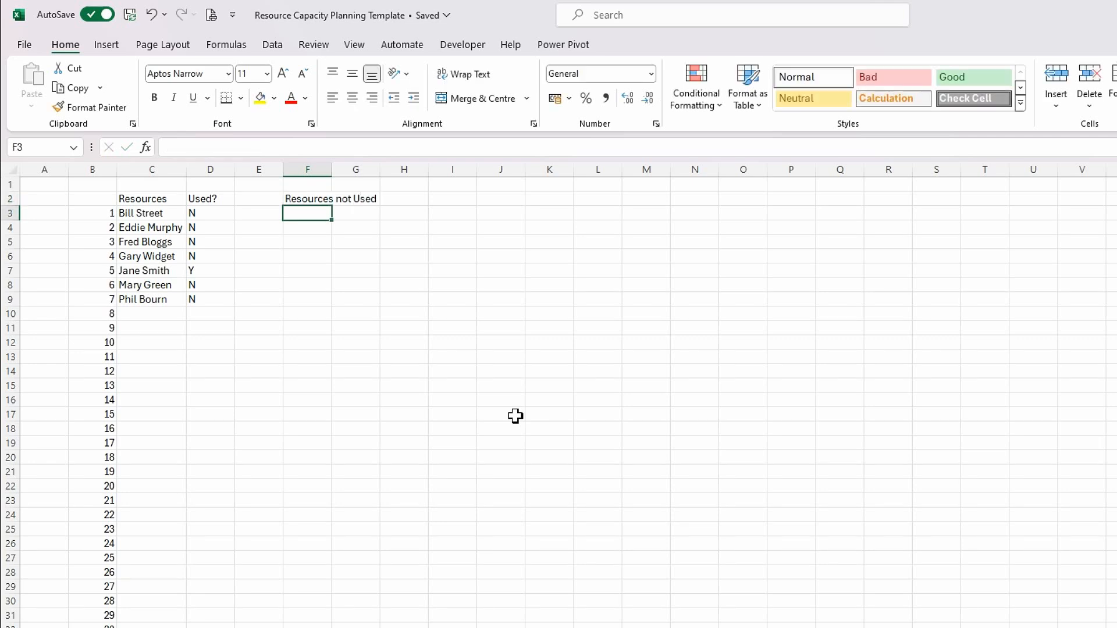
# Step: Enter =FILTER(C3:C102,D3:D102="N") in F3 to list the unused resources, and fit column F to its contents
pyautogui.write('=fil')
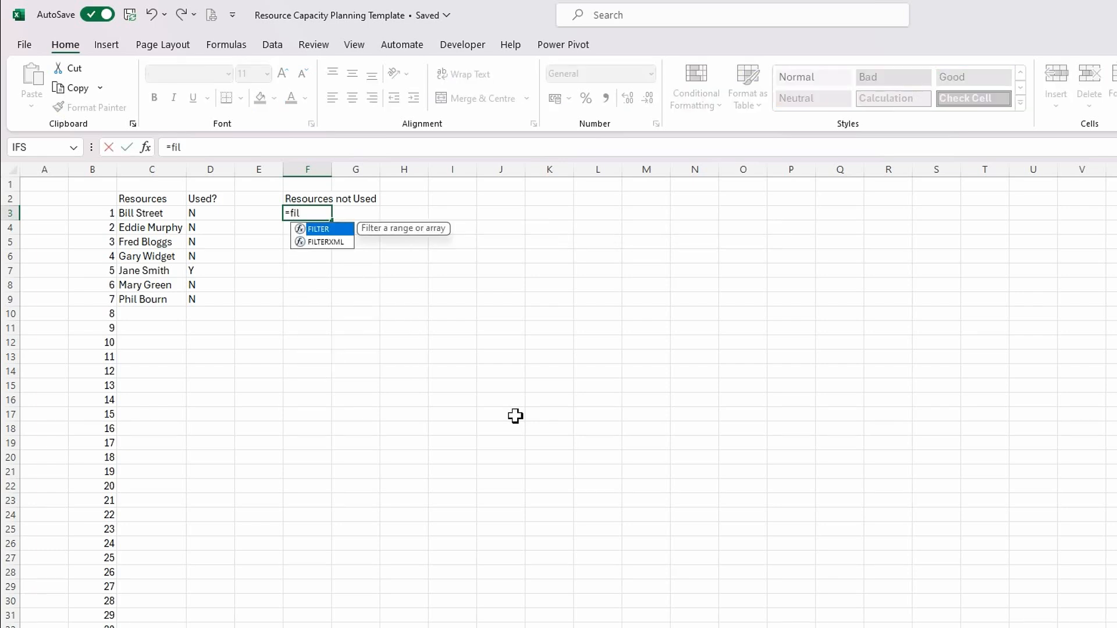
pyautogui.press('Tab')
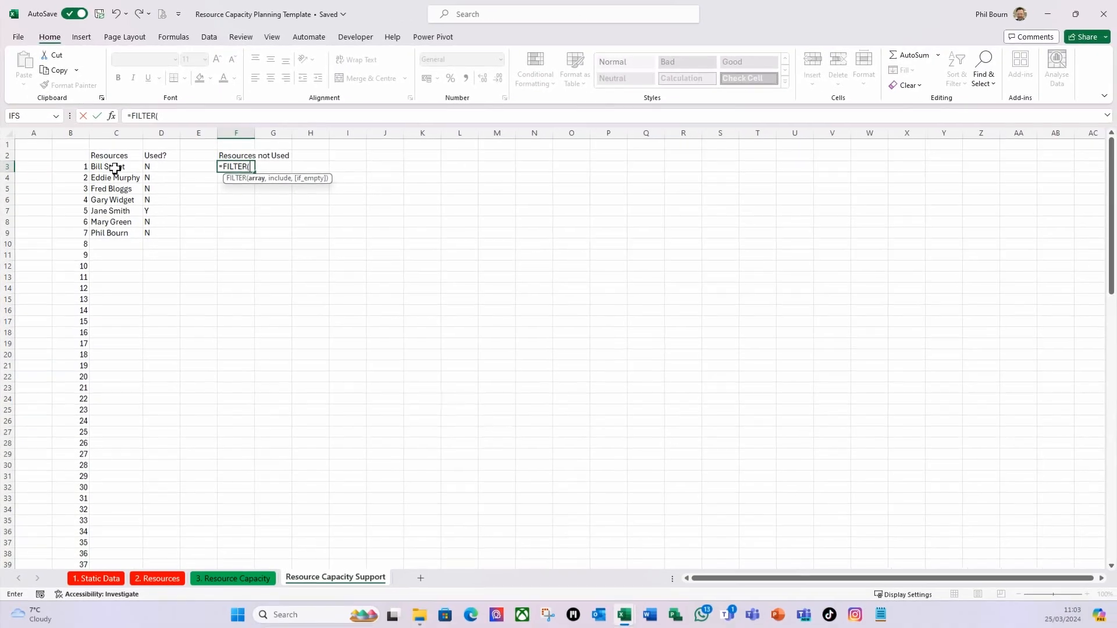
pyautogui.moveTo(115, 167); pyautogui.dragTo(99, 370)
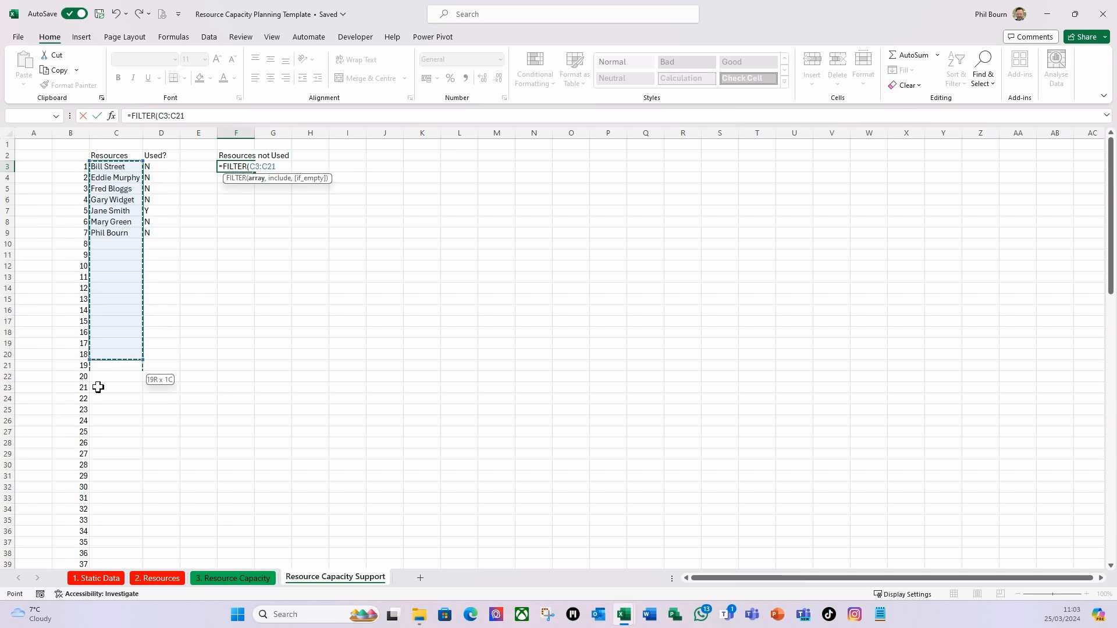
pyautogui.moveTo(108, 551)
pyautogui.mouseDown()
pyautogui.moveTo(112, 625)
pyautogui.moveTo(120, 557)
pyautogui.mouseUp()
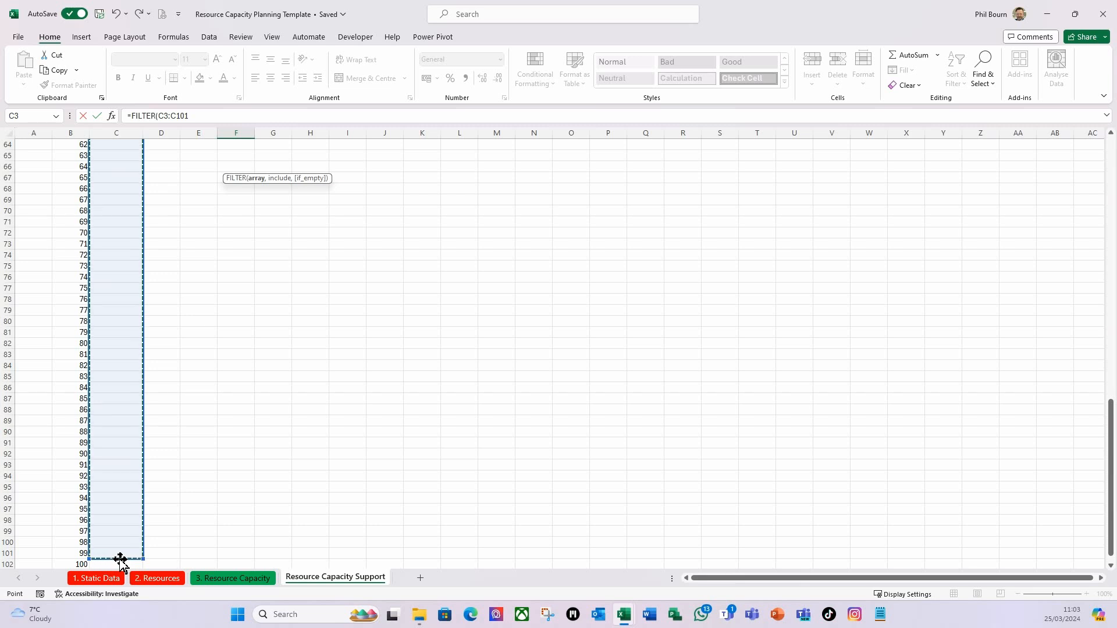
pyautogui.moveTo(120, 558); pyautogui.dragTo(119, 559)
pyautogui.write(',')
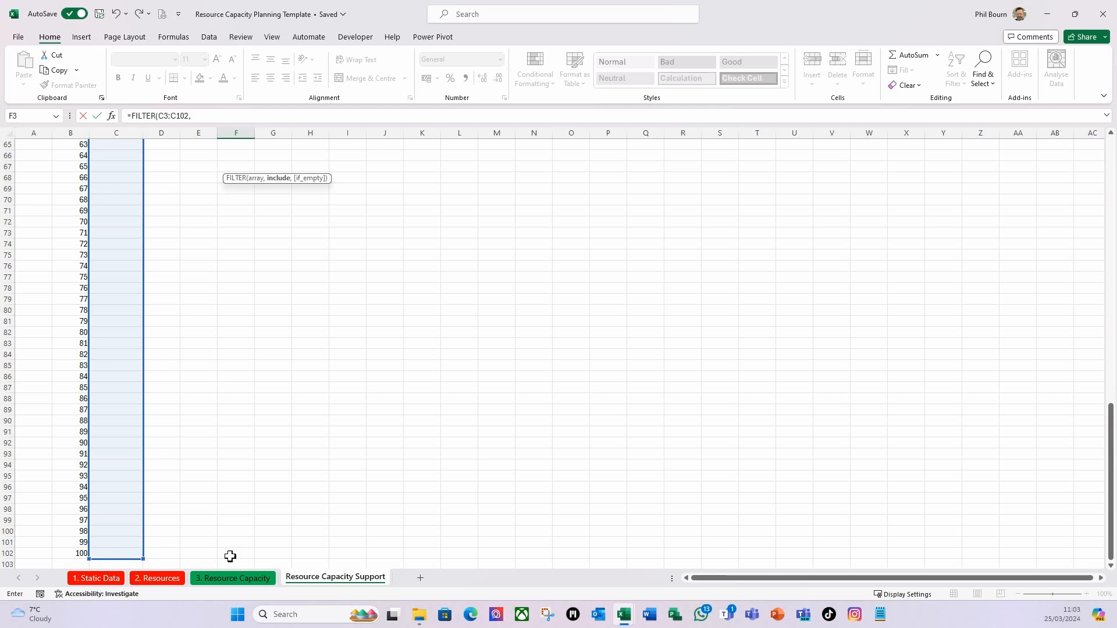
pyautogui.scroll(20, 148, 280)
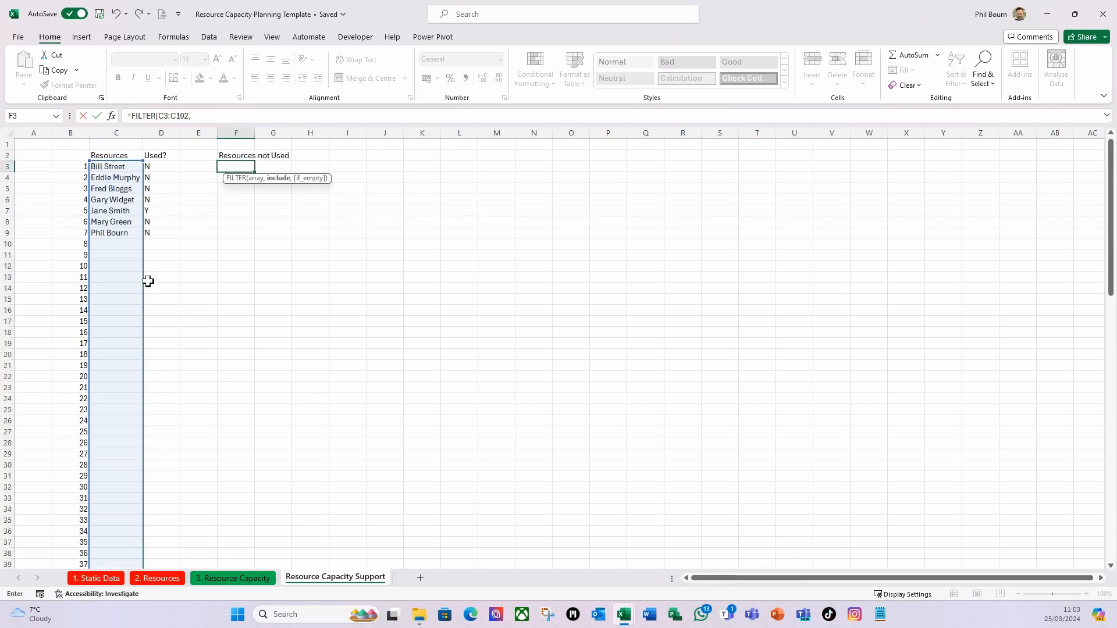
pyautogui.moveTo(167, 166); pyautogui.dragTo(164, 542)
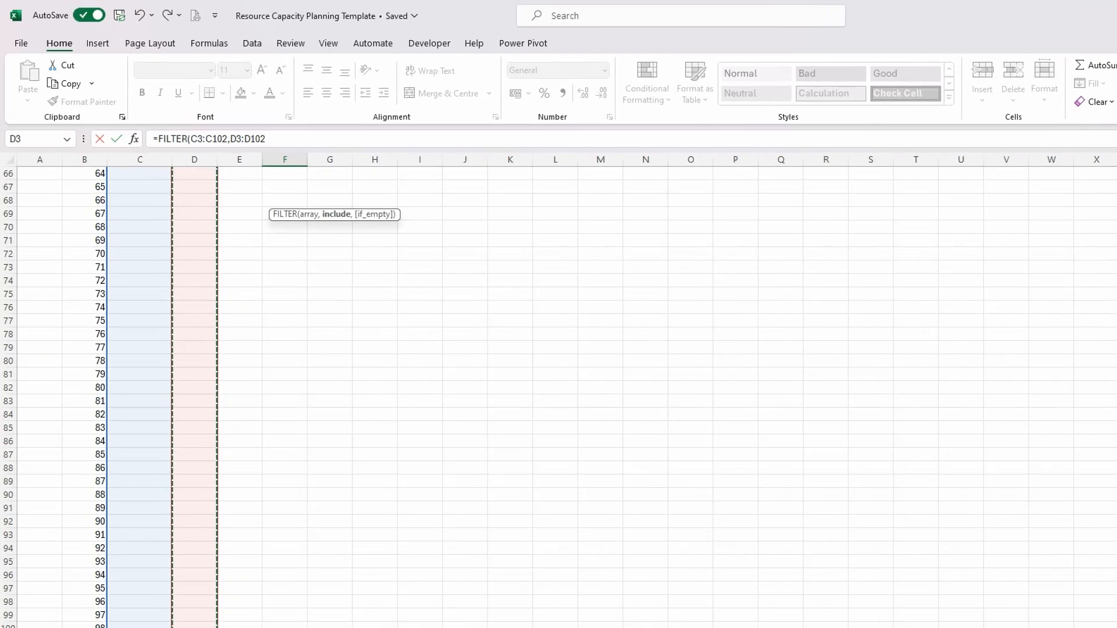
pyautogui.write('="N')
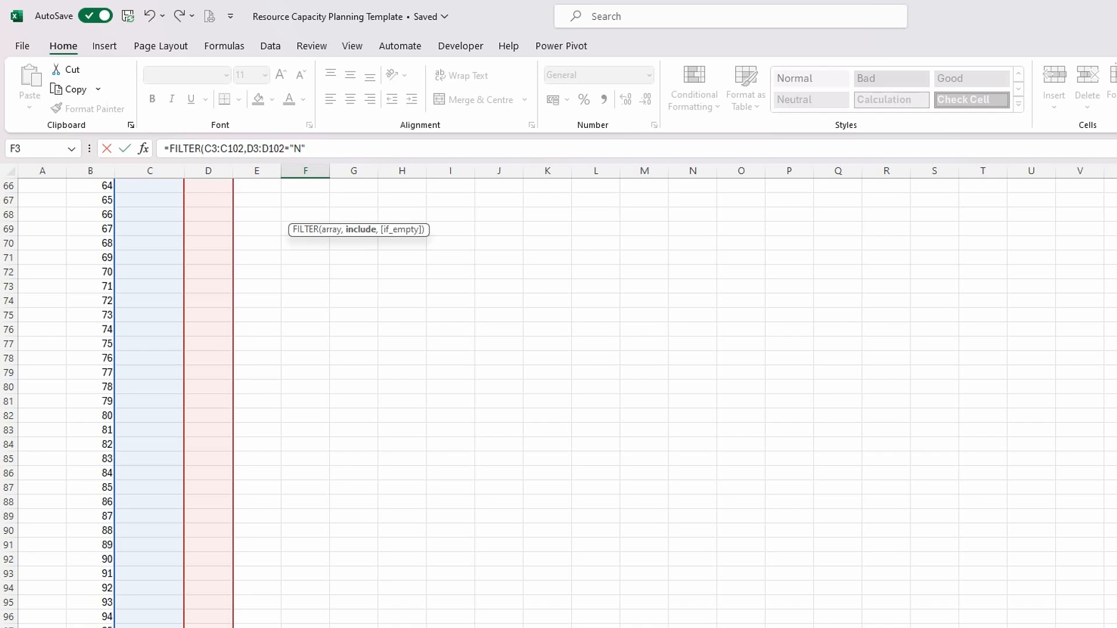
pyautogui.write('")')
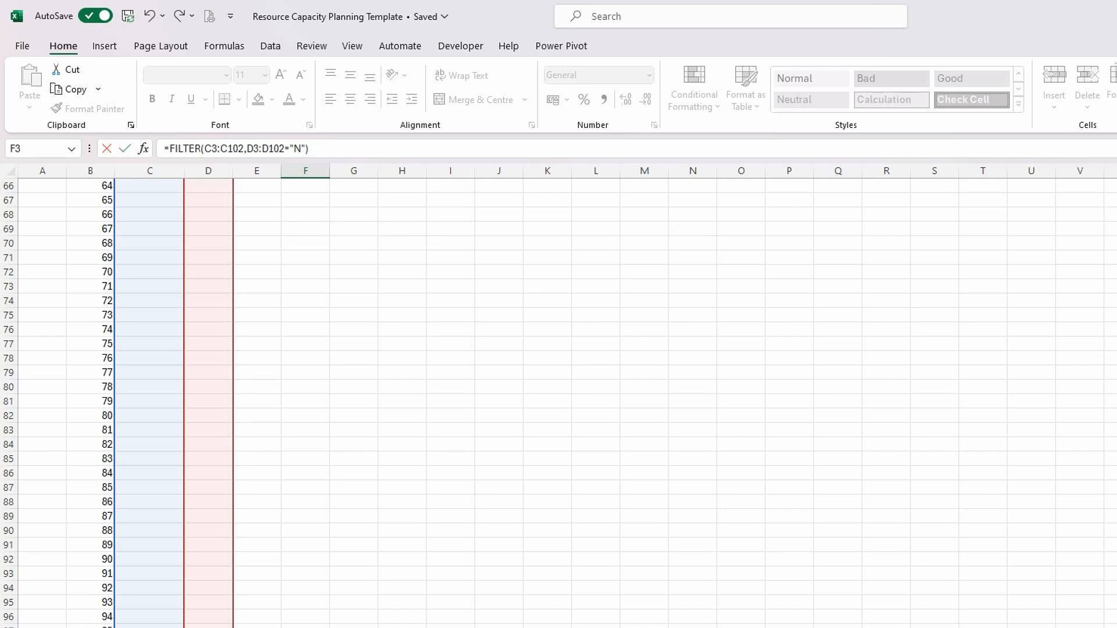
pyautogui.press('Return')
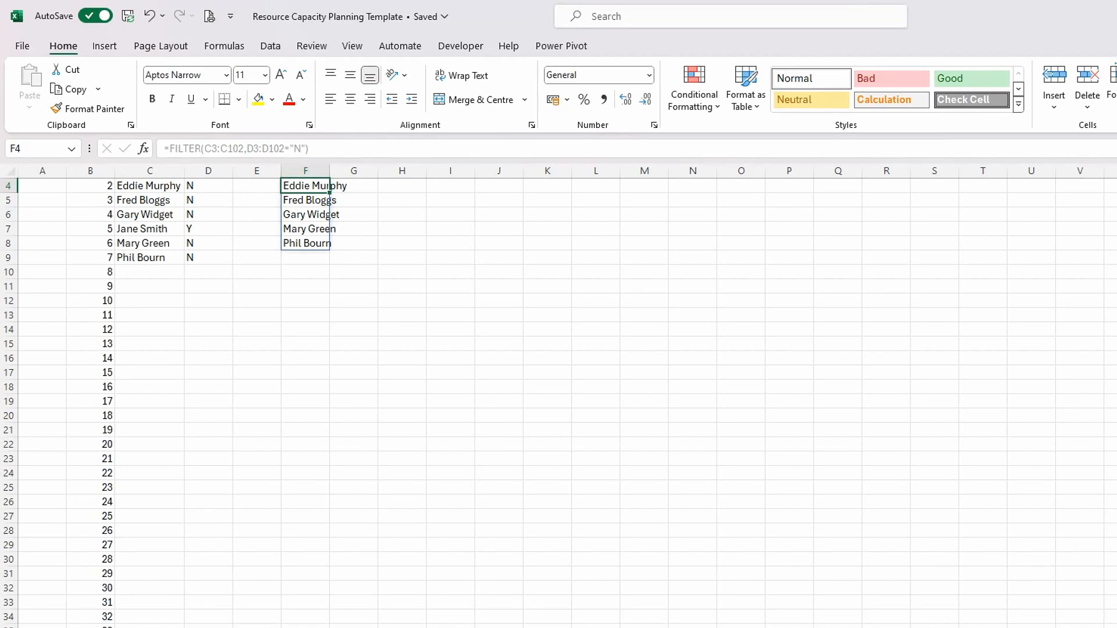
pyautogui.doubleClick(332, 175)
pyautogui.scroll(1, 306, 317)
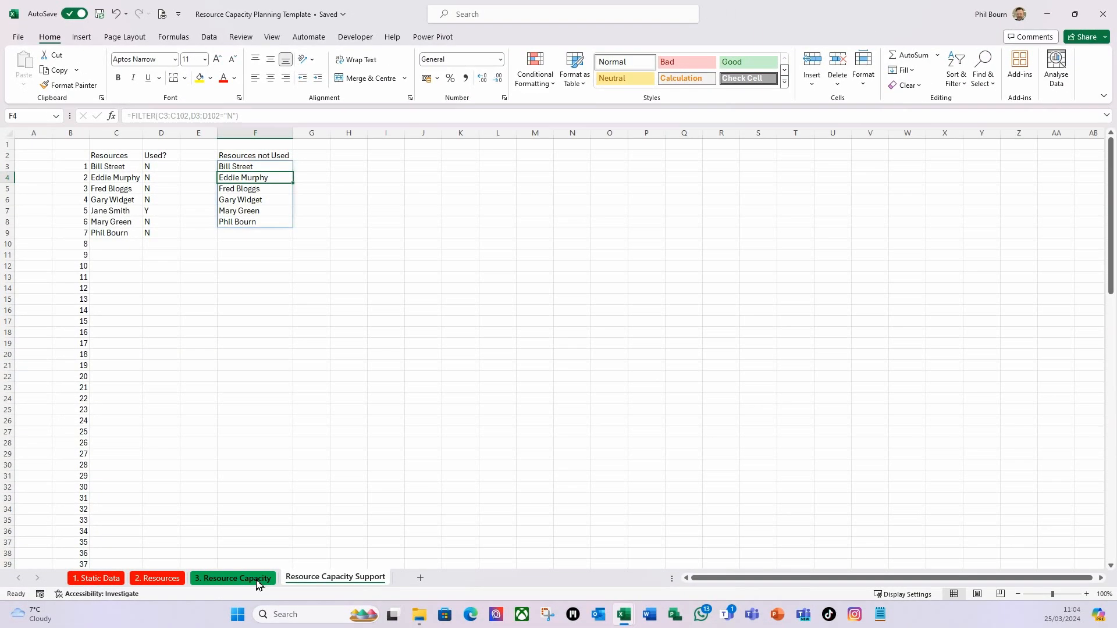
# Step: Clear the resource name from the first row of the Resource Capacity table and check the unused list on Resource Capacity Support
pyautogui.click(233, 578)
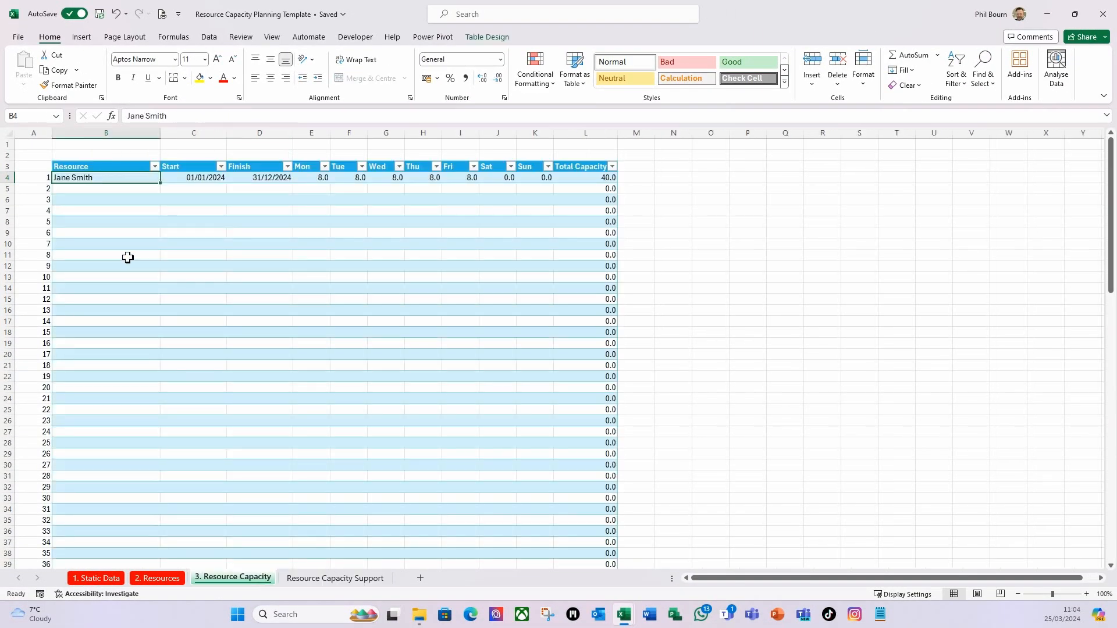
pyautogui.press('Delete')
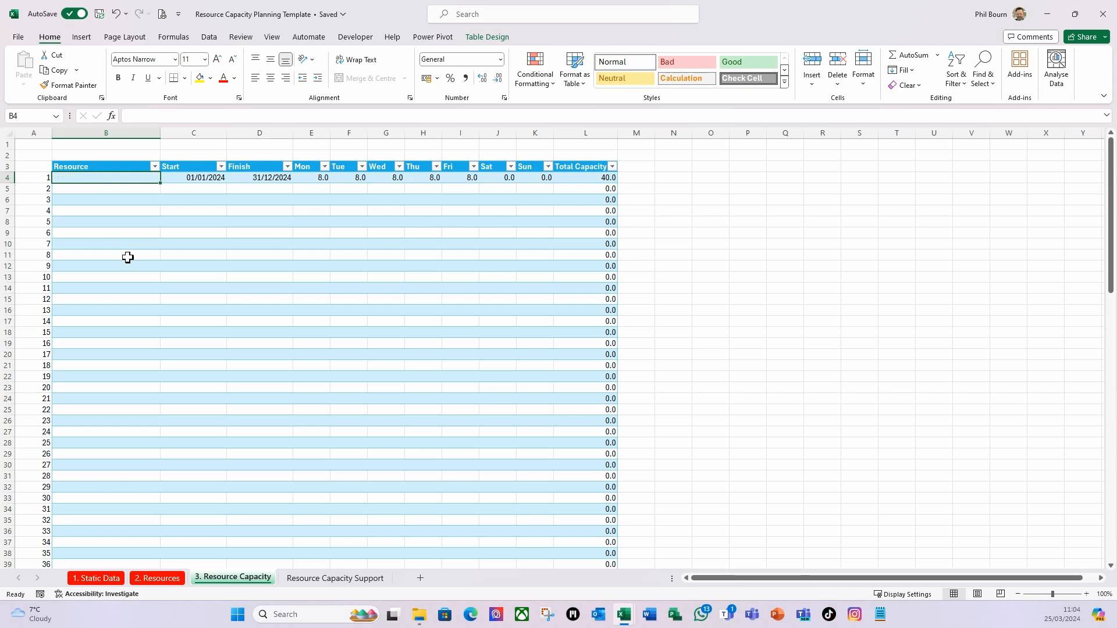
pyautogui.click(190, 321)
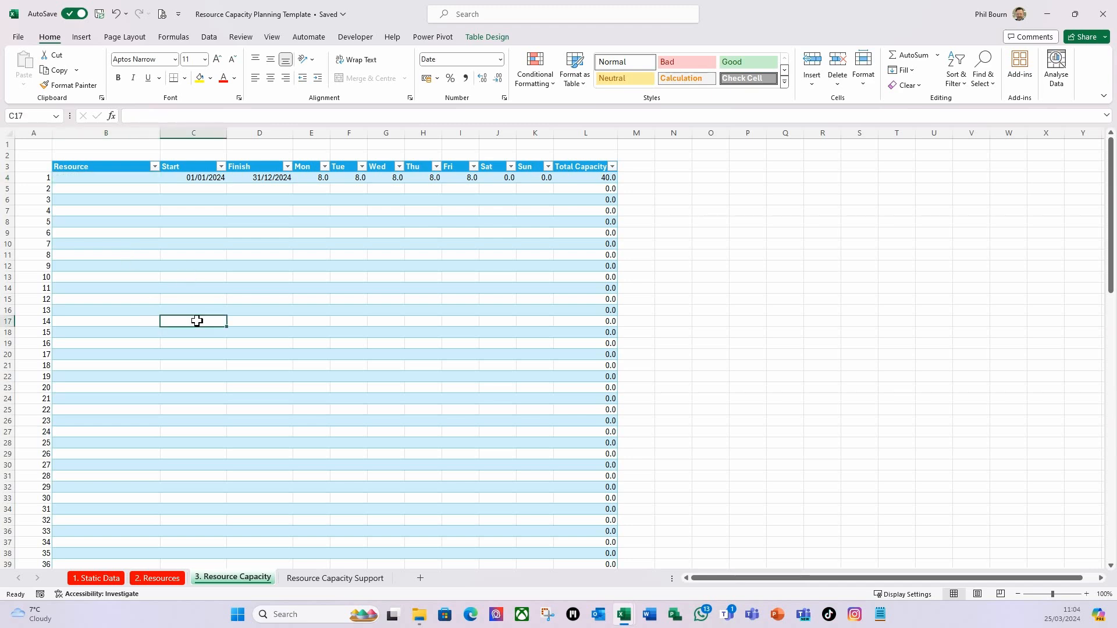
pyautogui.click(324, 580)
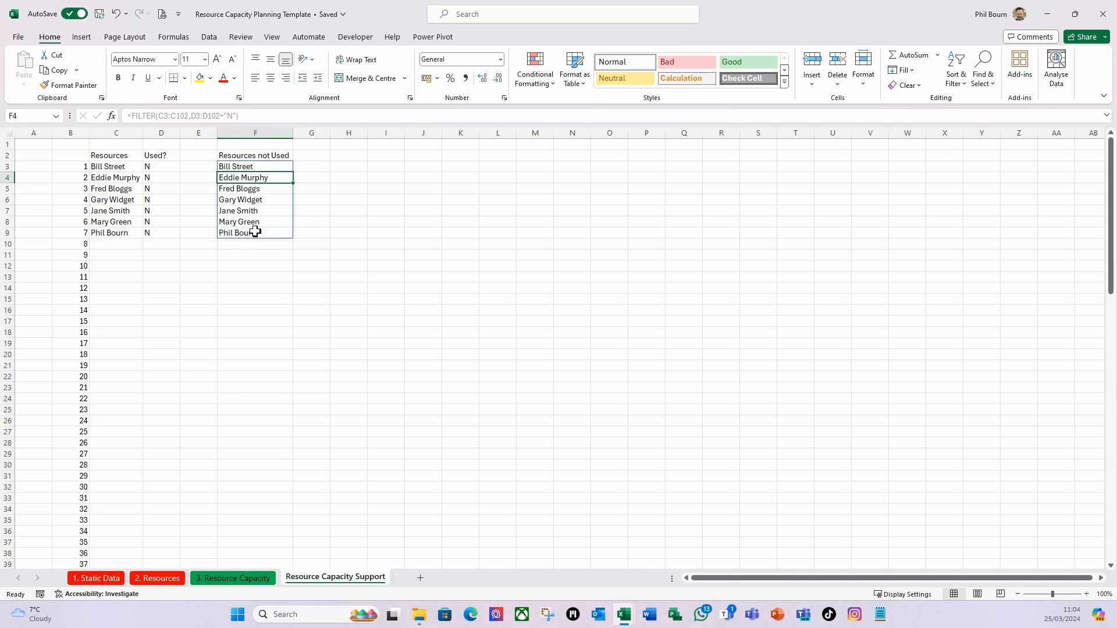
# Step: Start a List data validation for all 100 Resource cells (B4:B103) of the 3. Resource Capacity table
pyautogui.click(260, 583)
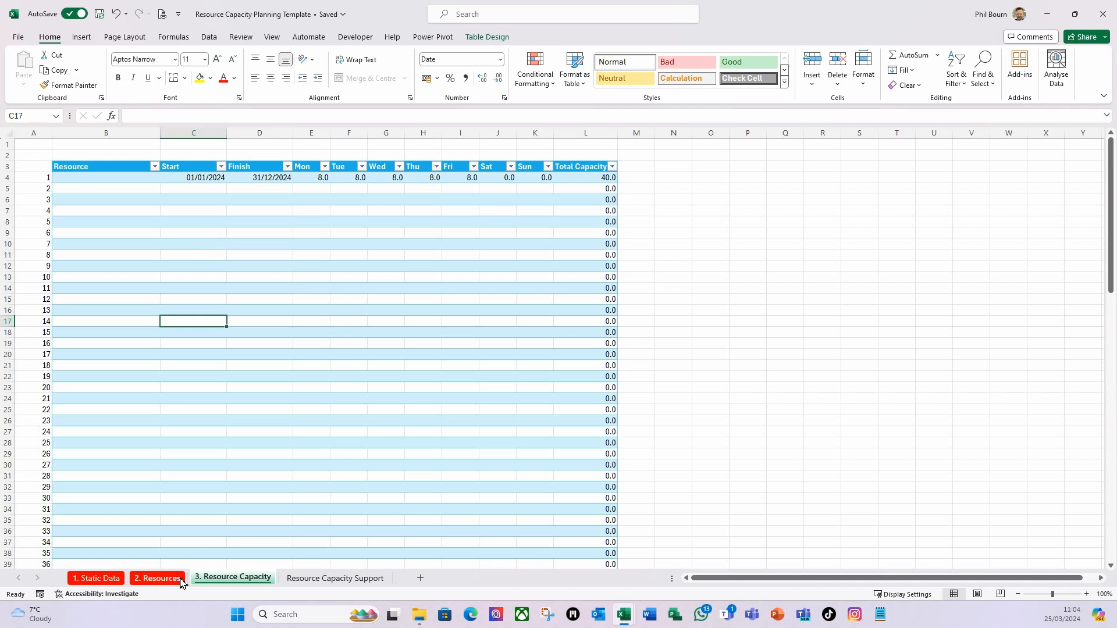
pyautogui.click(104, 176)
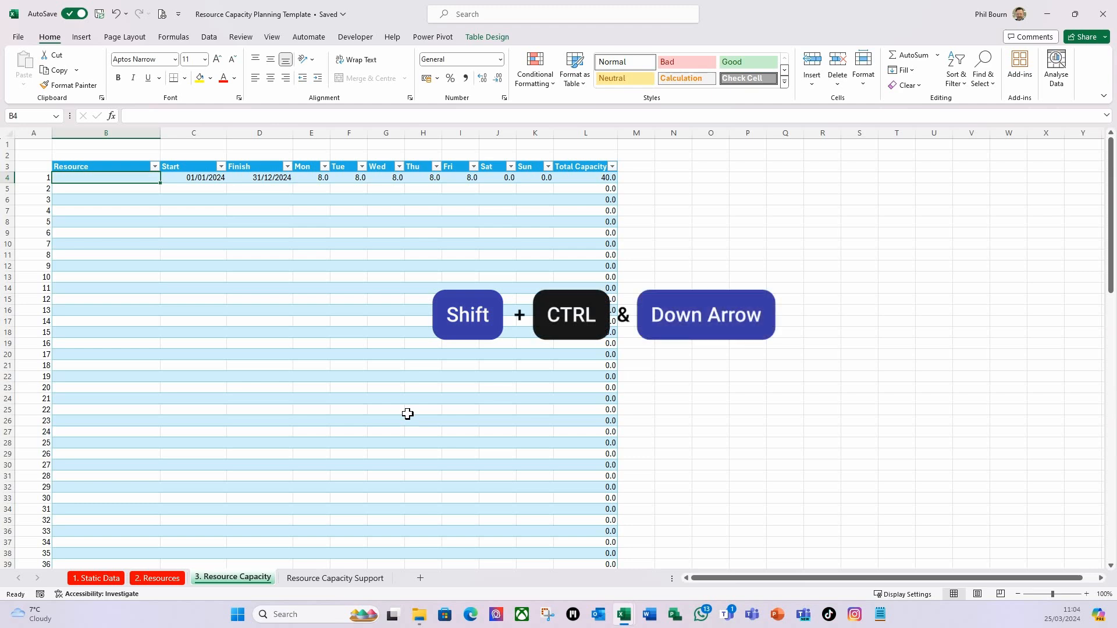
pyautogui.hotkey('ctrl', 'shift', 'Down')
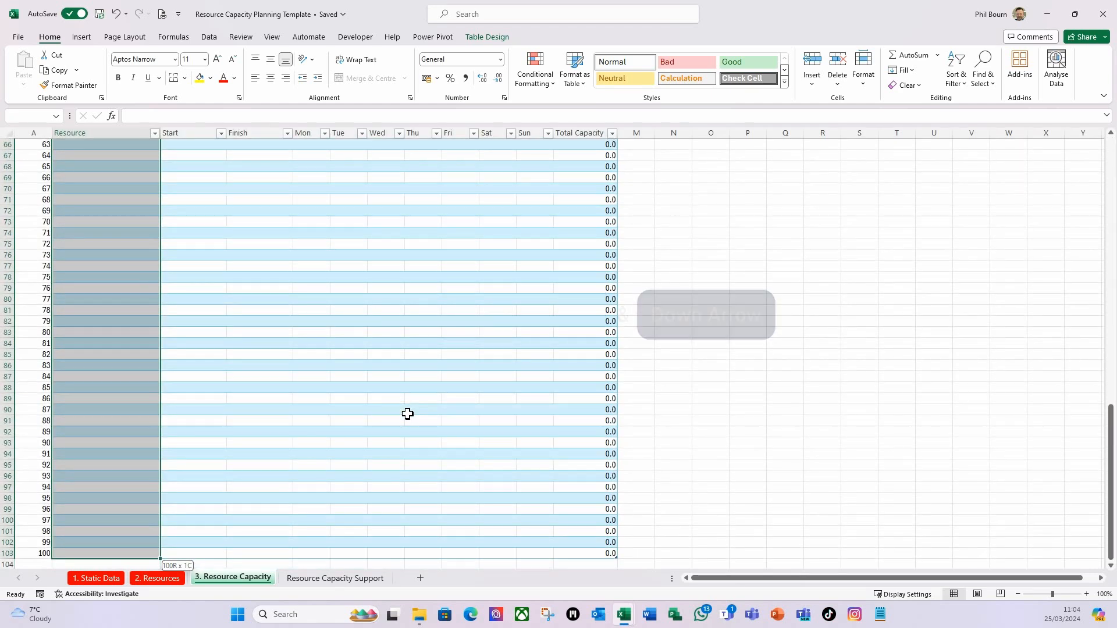
pyautogui.click(213, 41)
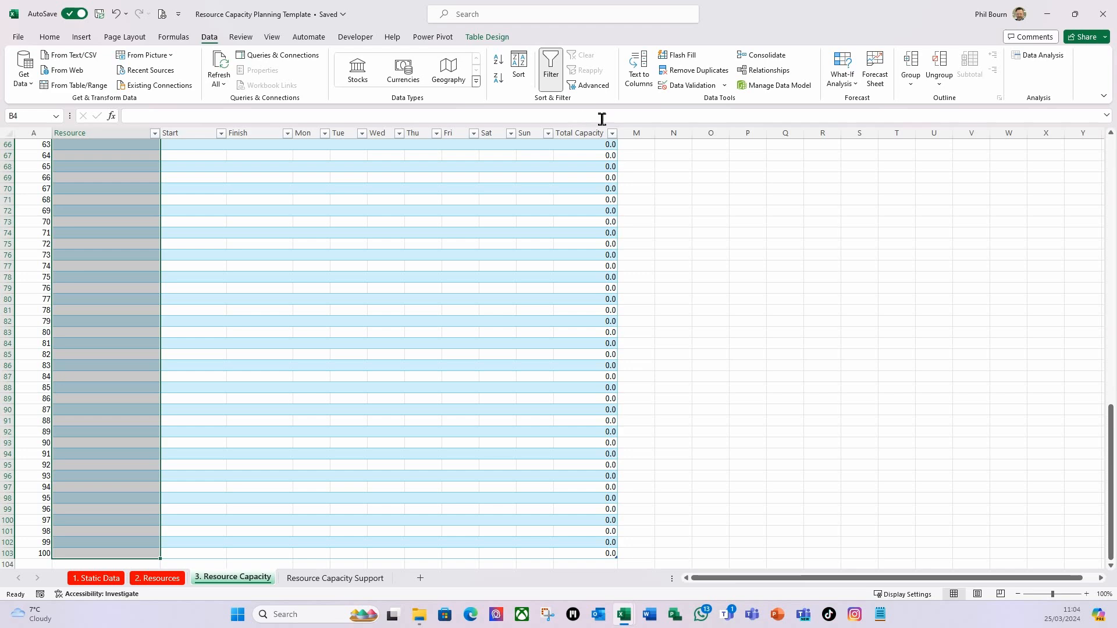
pyautogui.click(724, 86)
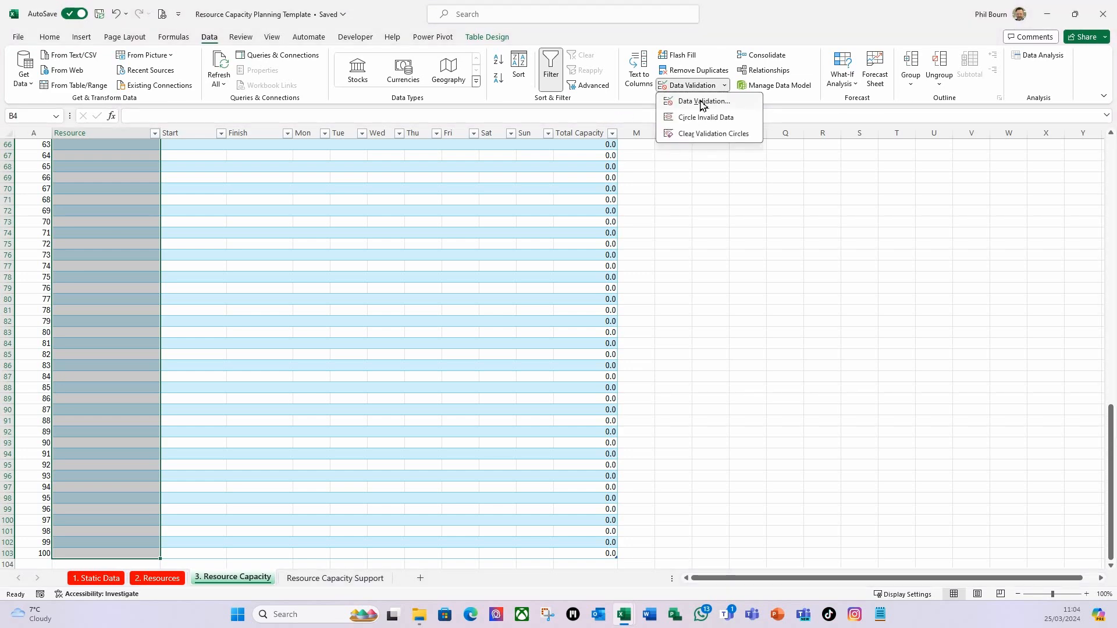
pyautogui.click(705, 102)
pyautogui.click(470, 196)
pyautogui.click(416, 232)
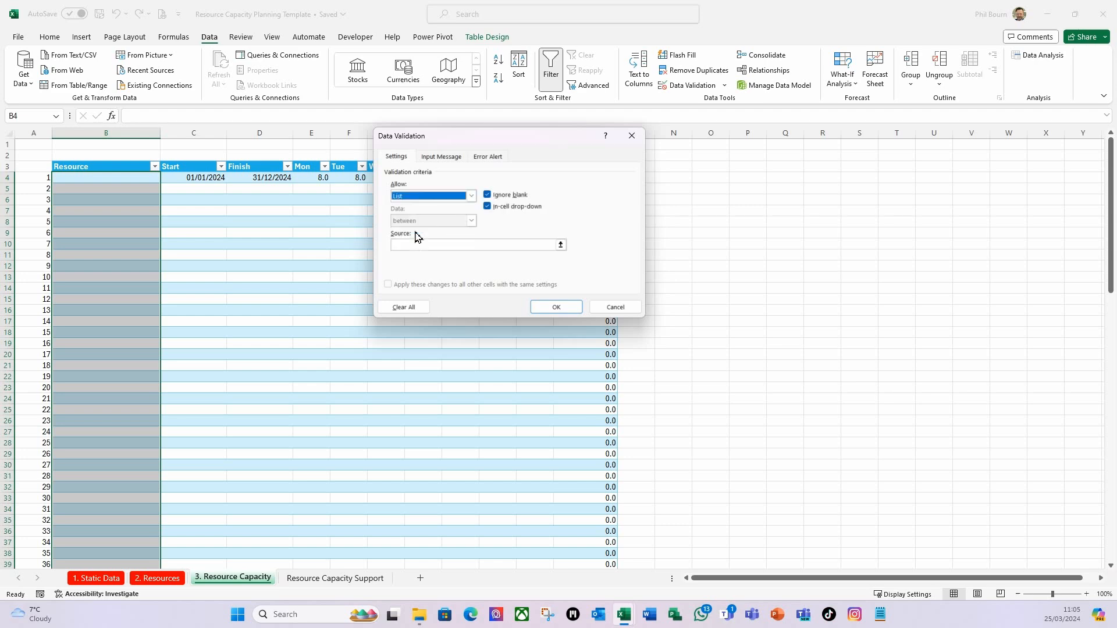
# Step: Set the validation list's source to ='Resource Capacity Support'!$F$3# and apply it
pyautogui.click(561, 245)
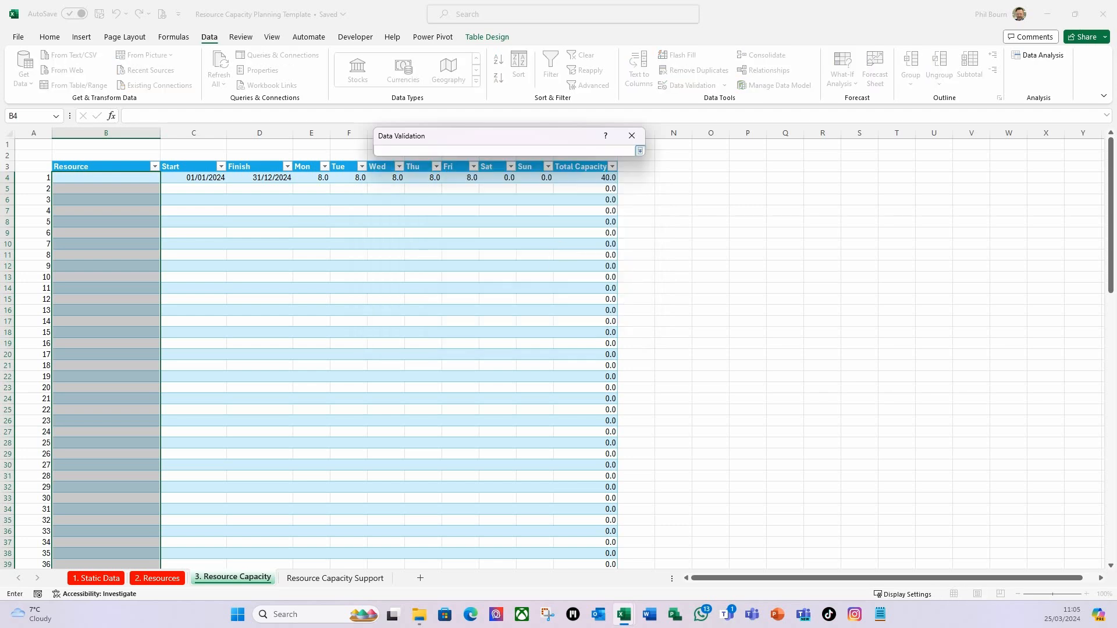
pyautogui.click(325, 578)
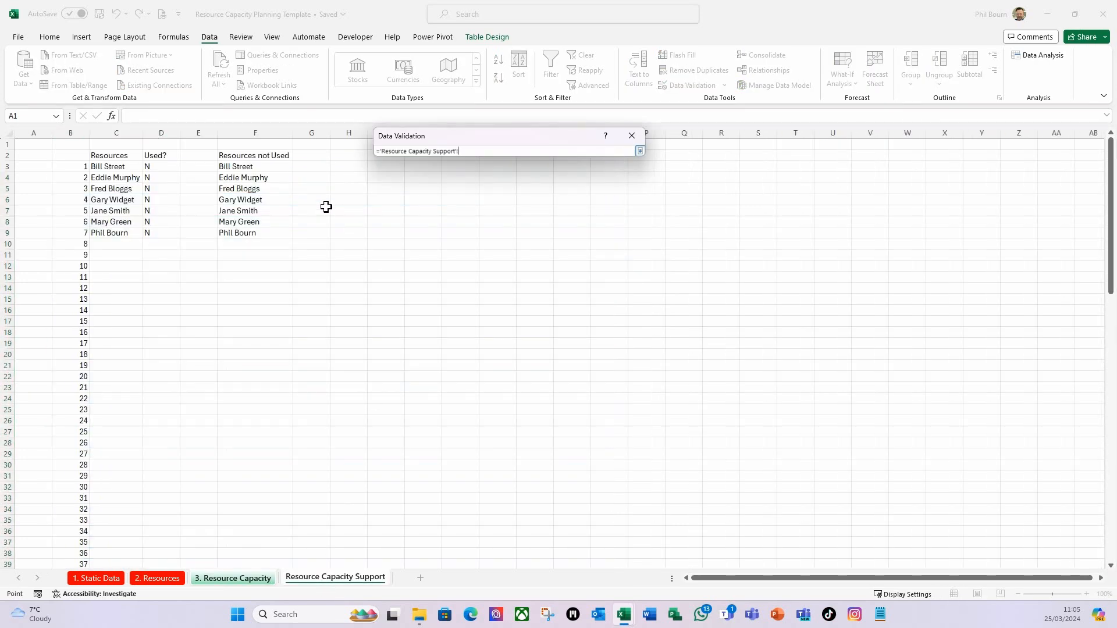
pyautogui.click(266, 166)
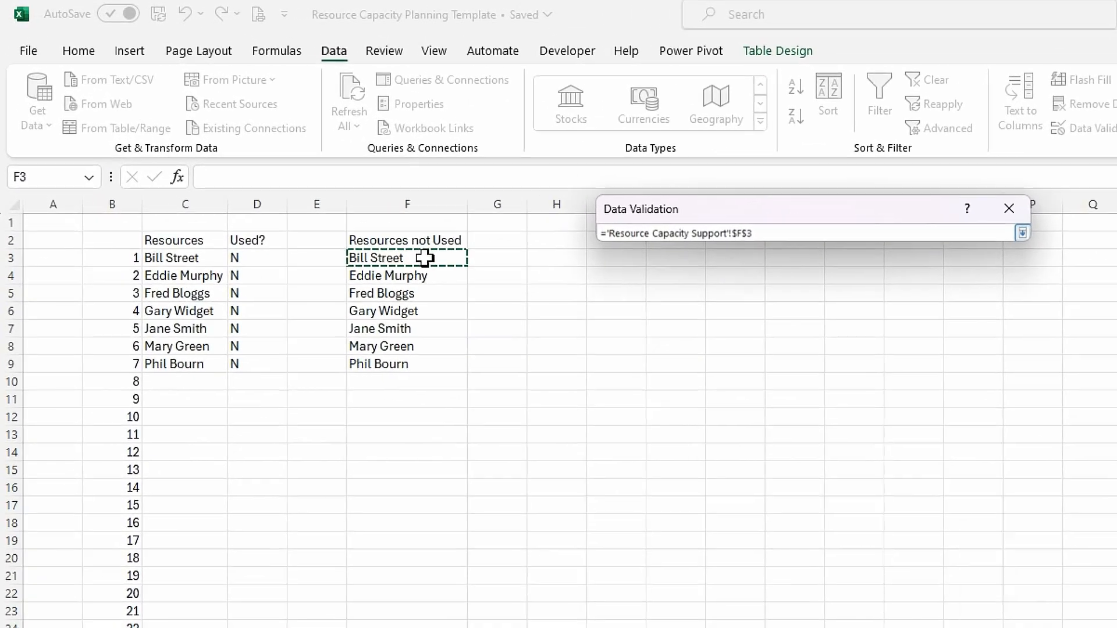
pyautogui.write('#')
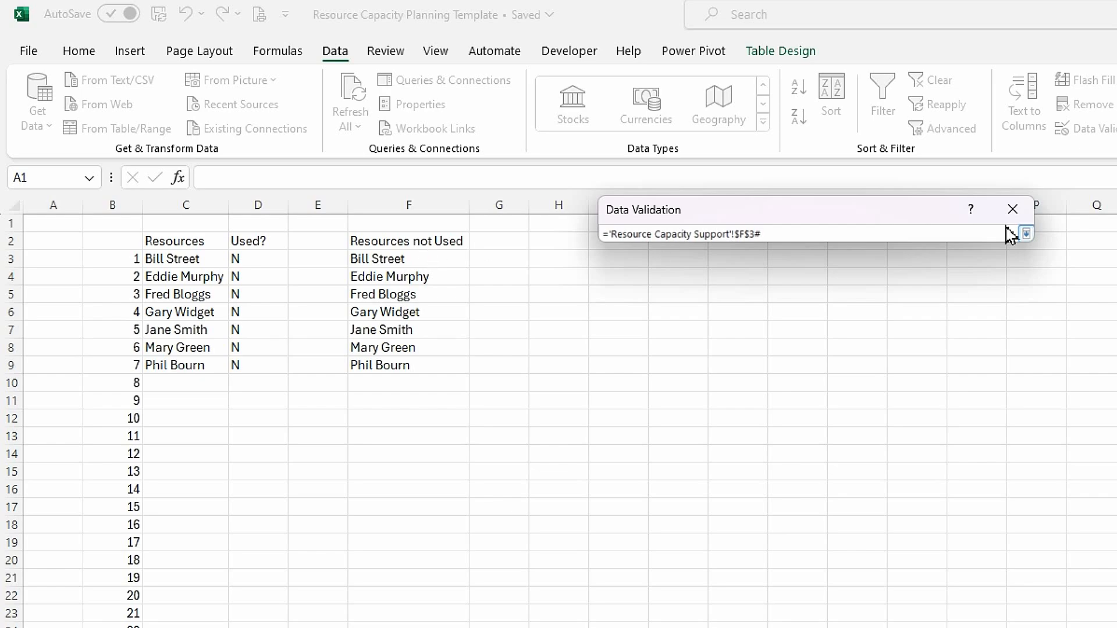
pyautogui.click(1025, 233)
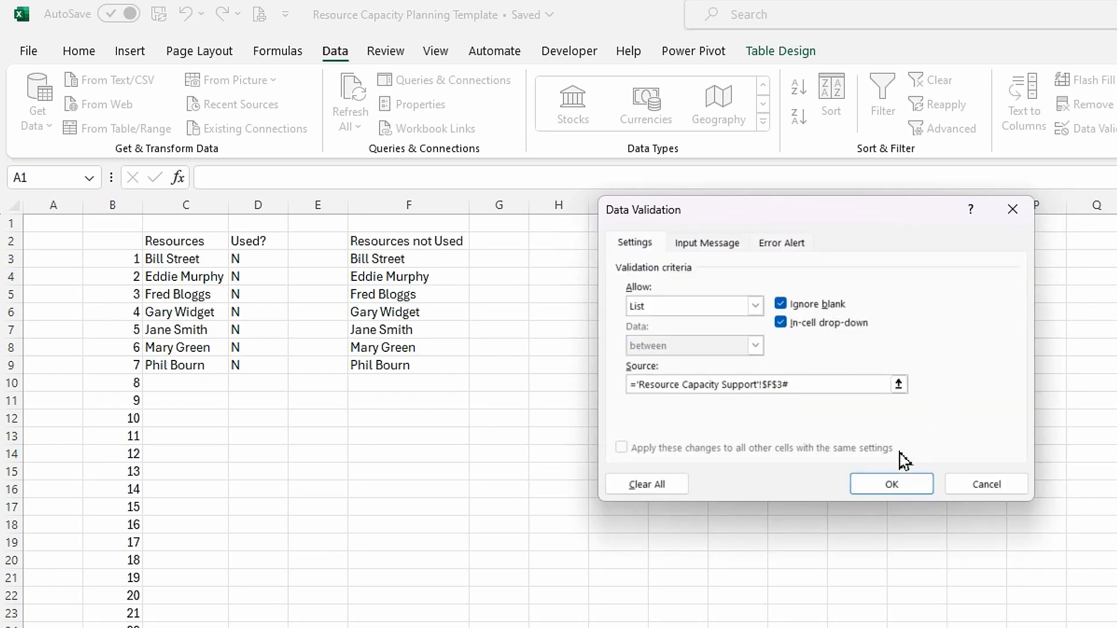
pyautogui.click(878, 486)
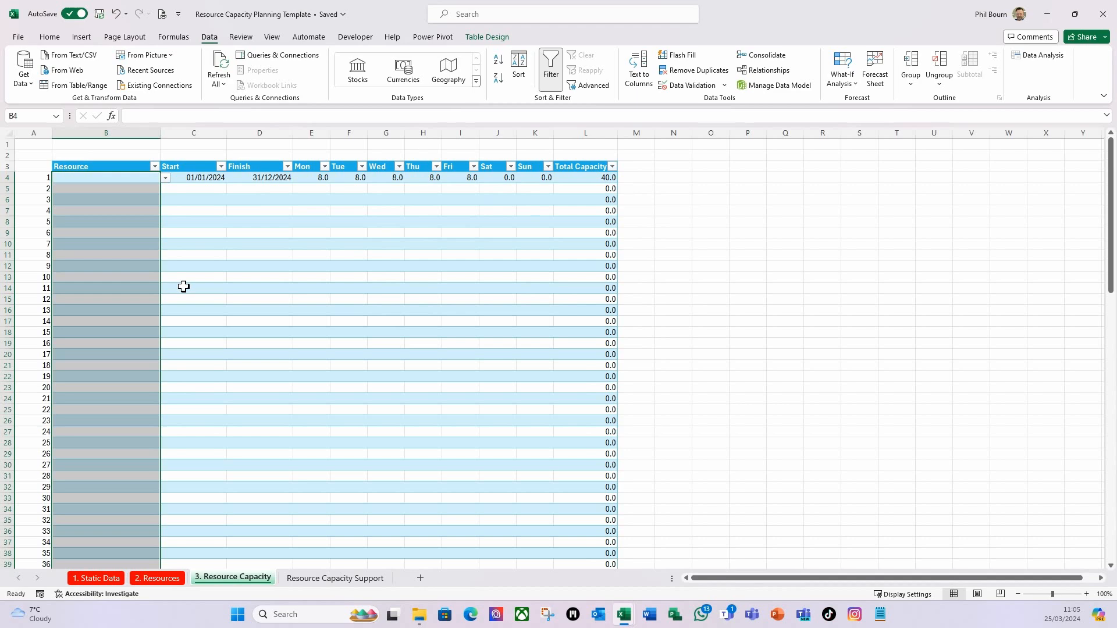
# Step: Pick the fifth resource name from the validation list in the table's first Resource cell, B4
pyautogui.click(130, 224)
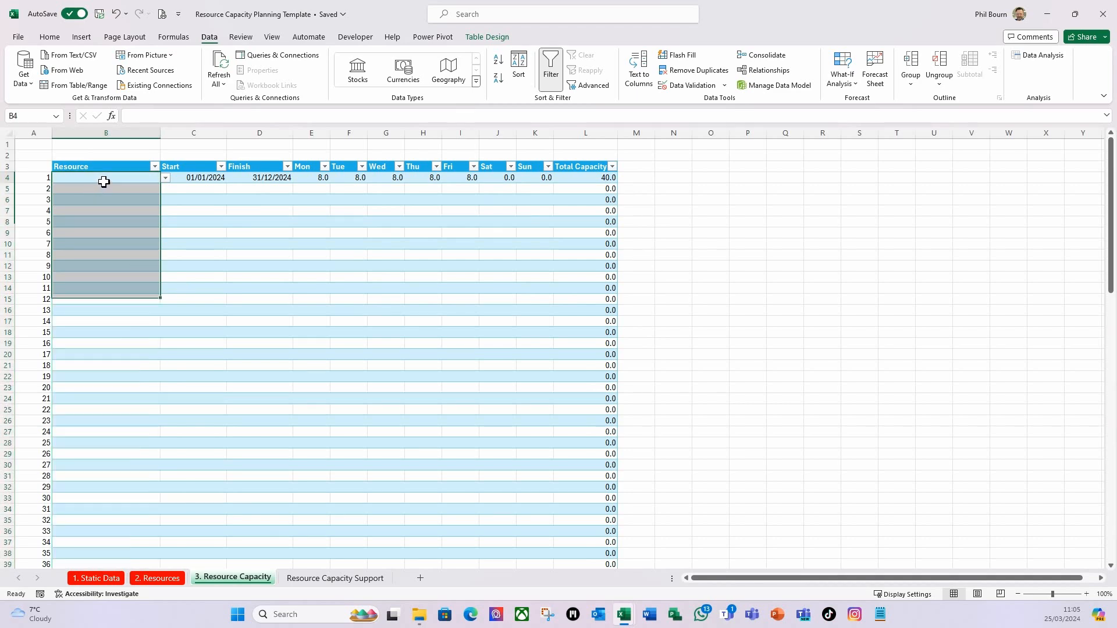
pyautogui.click(166, 177)
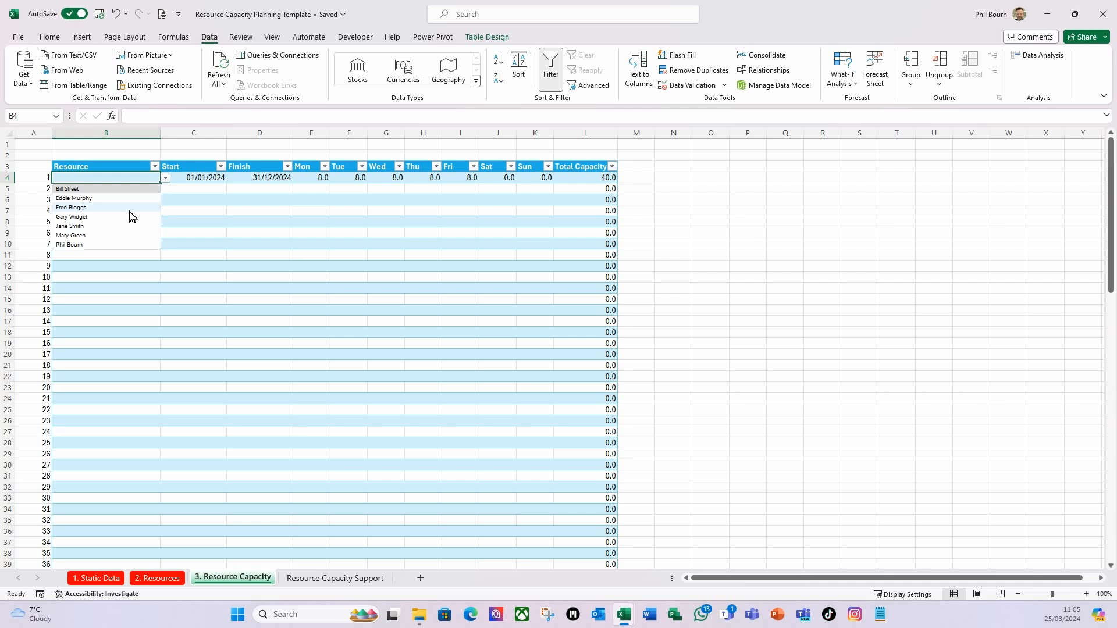
pyautogui.click(105, 226)
pyautogui.click(105, 223)
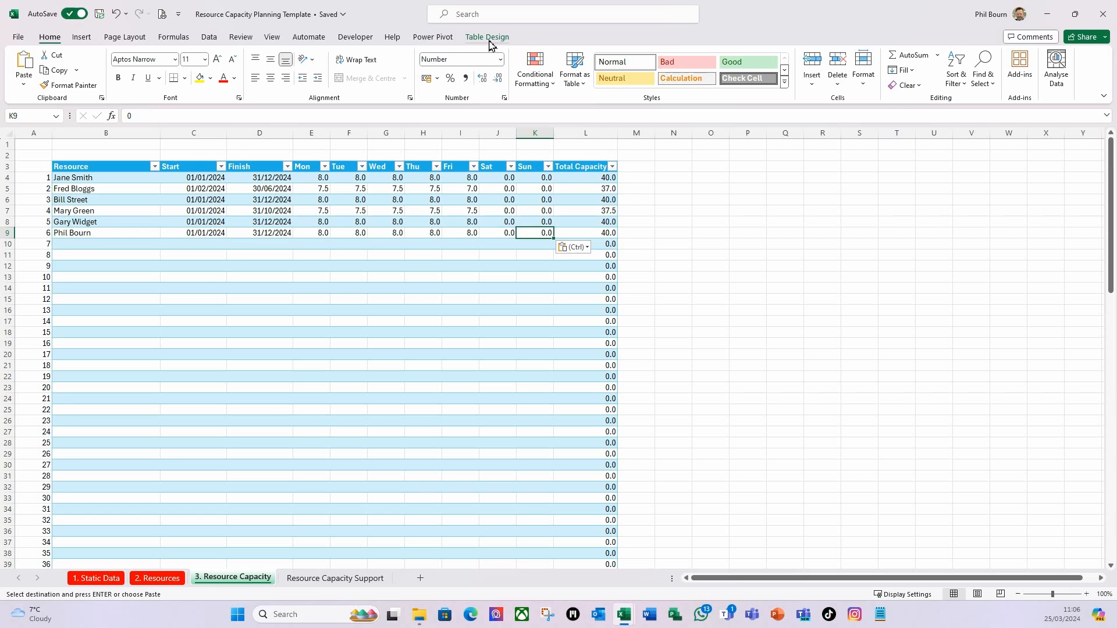
# Step: Unlock the capacity table's input cells from Resource through Sun, down all 100 rows, in the cell protection settings
pyautogui.click(88, 180)
pyautogui.hotkey('shift', 'Right')
pyautogui.hotkey('shift', 'Right')
pyautogui.hotkey('shift', 'Right')
pyautogui.hotkey('shift', 'Right')
pyautogui.hotkey('shift', 'Right')
pyautogui.hotkey('shift', 'Right')
pyautogui.hotkey('shift', 'Right')
pyautogui.hotkey('shift', 'Right')
pyautogui.hotkey('shift', 'Right')
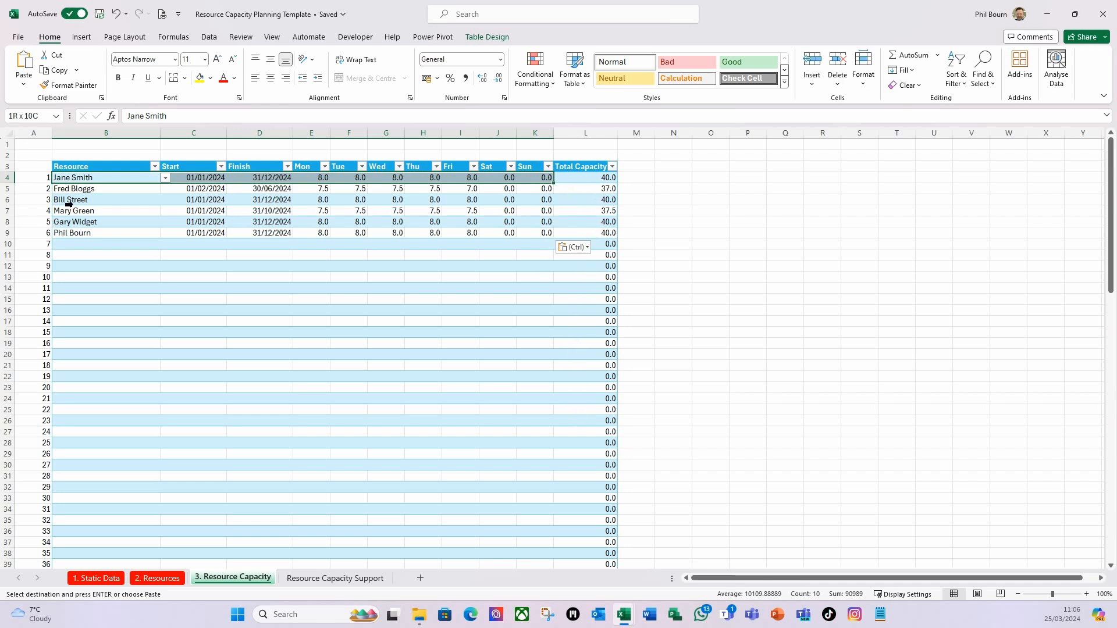
pyautogui.hotkey('ctrl', 'shift', 'Down')
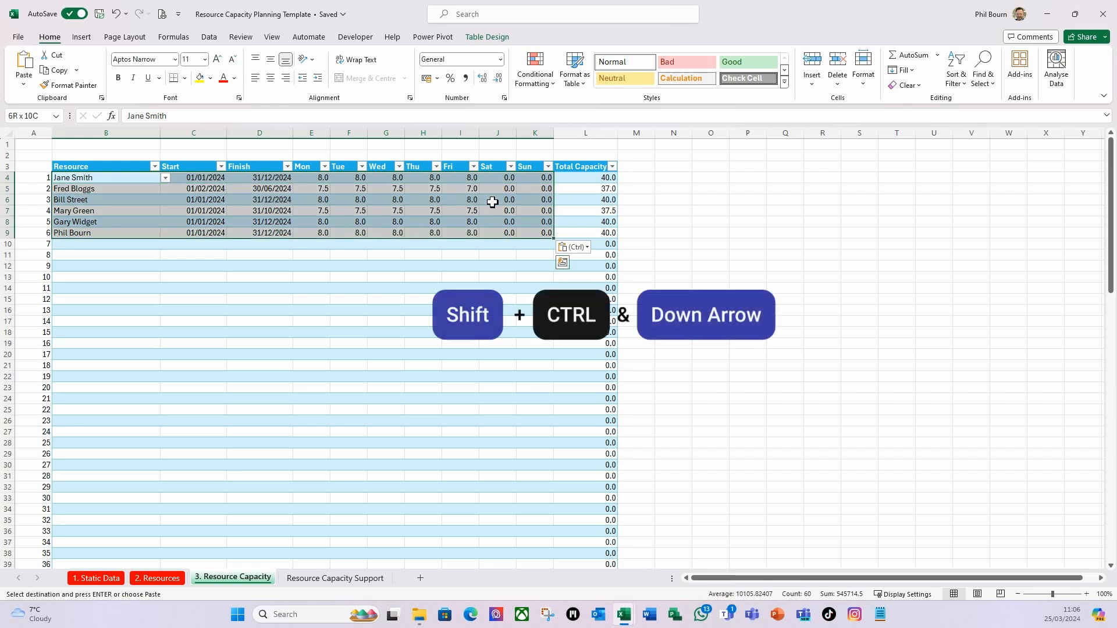
pyautogui.hotkey('ctrl', 'shift', 'Down')
pyautogui.hotkey('ctrl', '1')
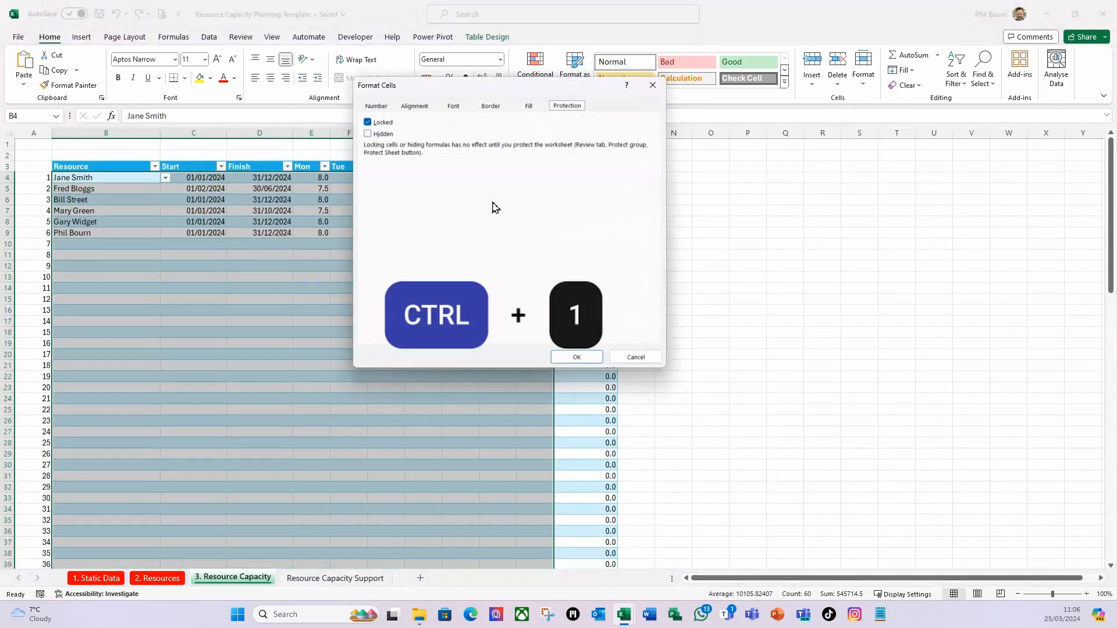
pyautogui.click(367, 123)
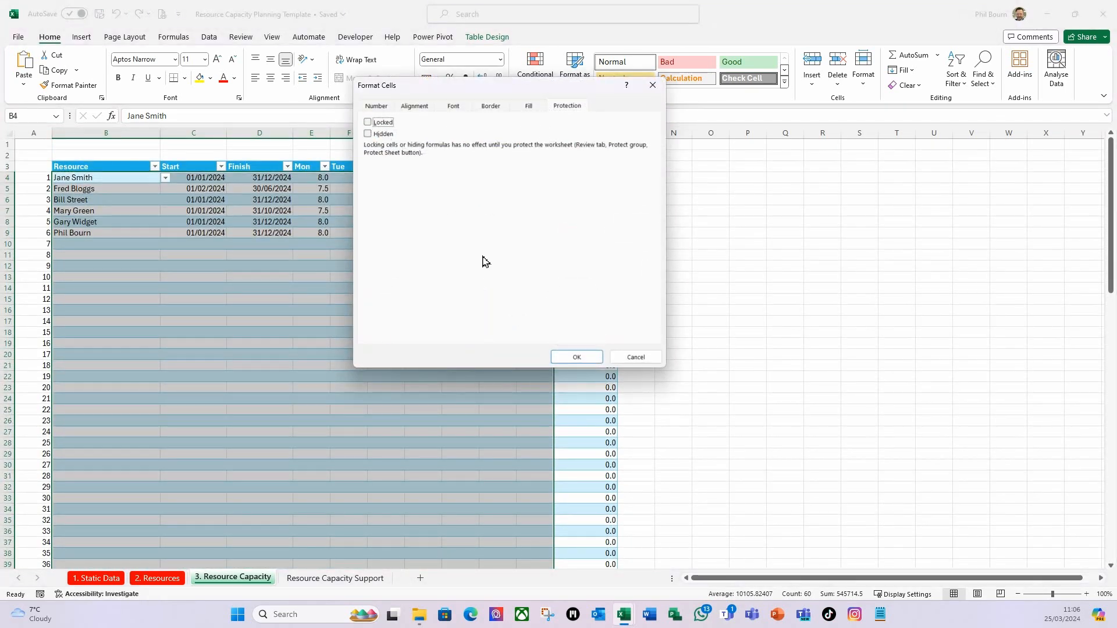
pyautogui.click(587, 362)
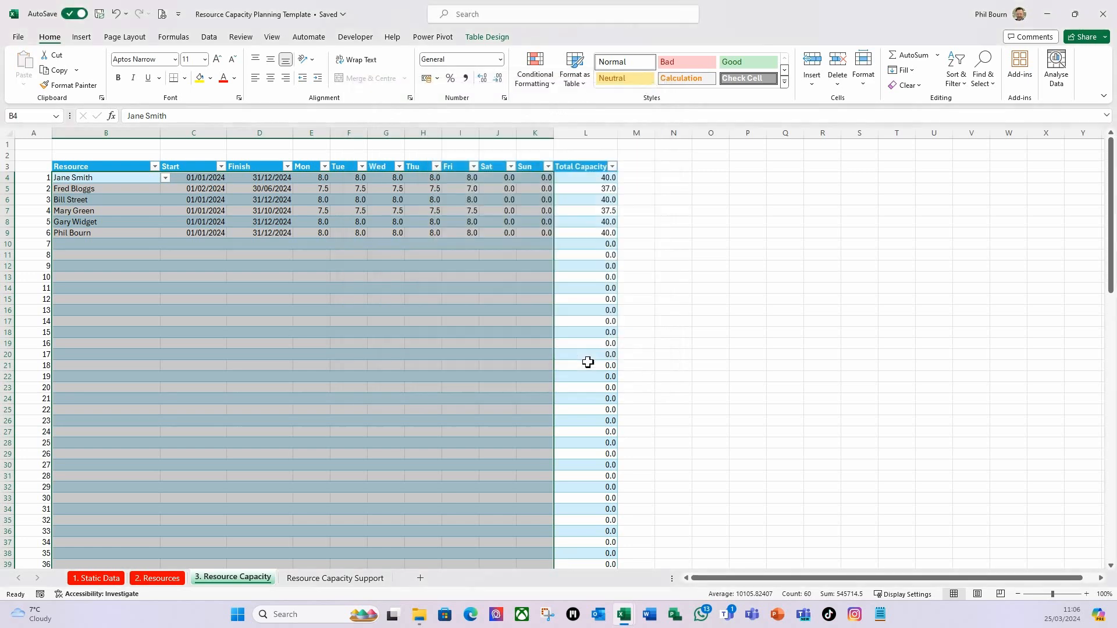
# Step: Enter the headings Resource, Start and Finish in O3, P3 and Q3 beside the capacity table
pyautogui.click(101, 192)
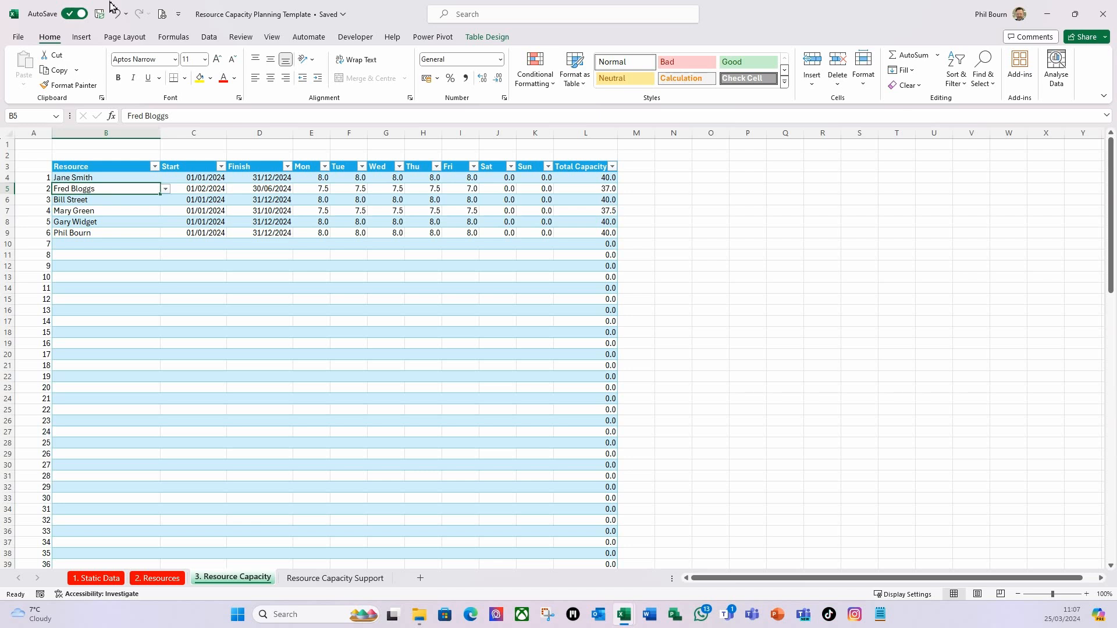
pyautogui.click(724, 169)
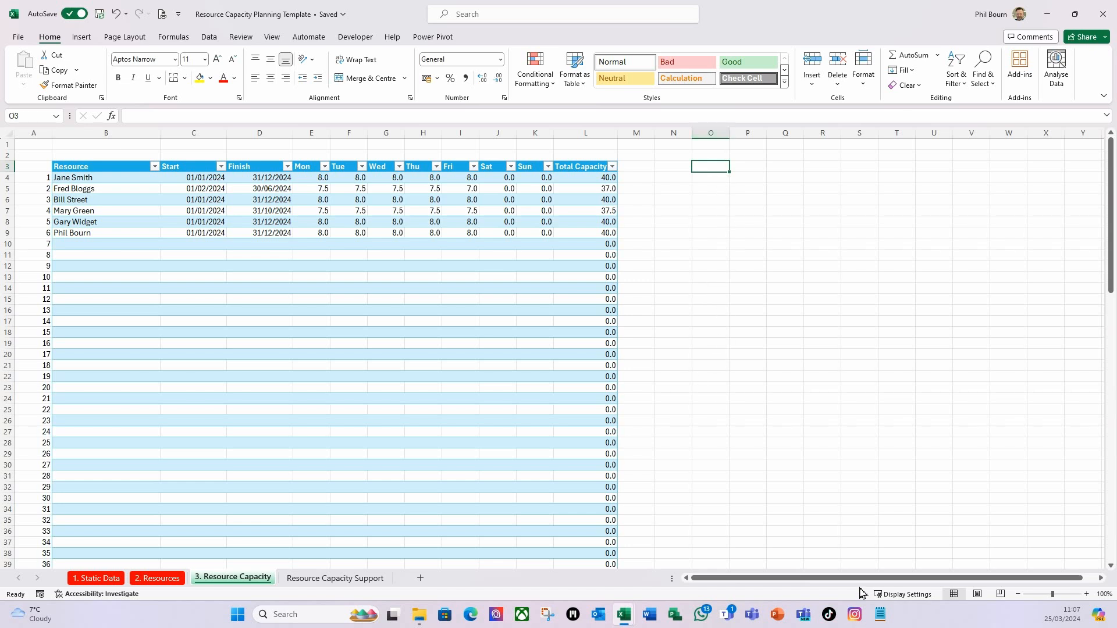
pyautogui.write('Resource')
pyautogui.press('Tab')
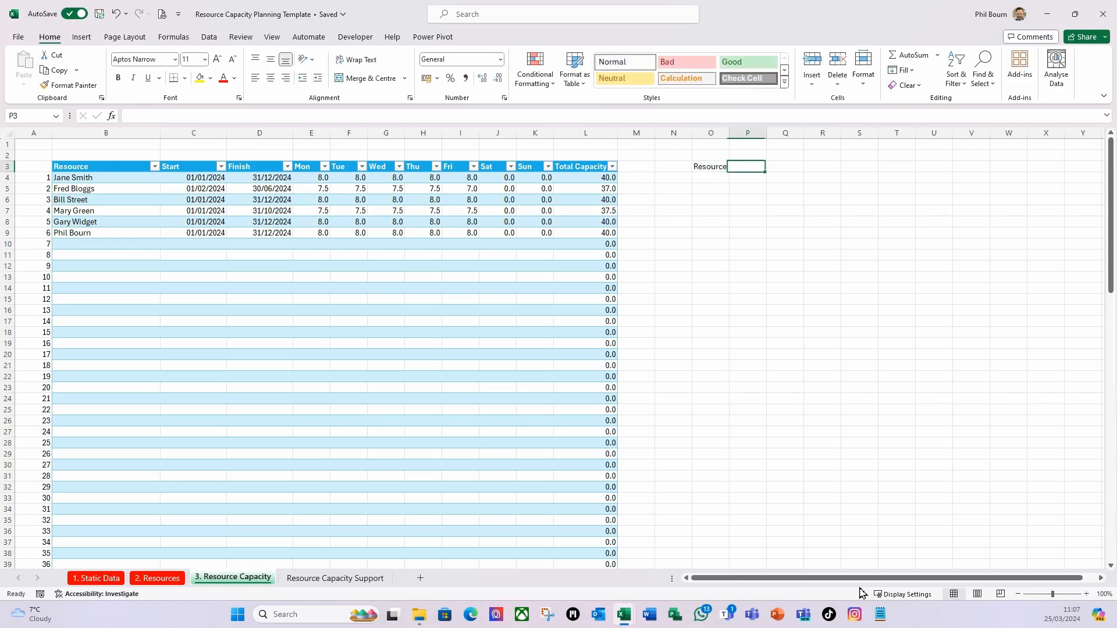
pyautogui.write('Start')
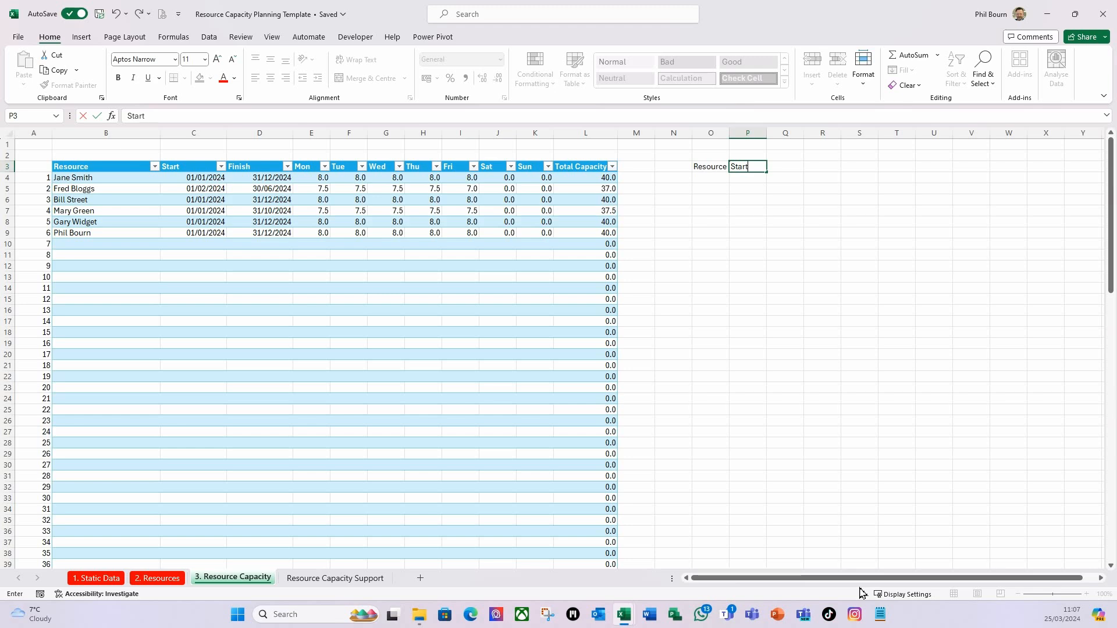
pyautogui.press('Tab')
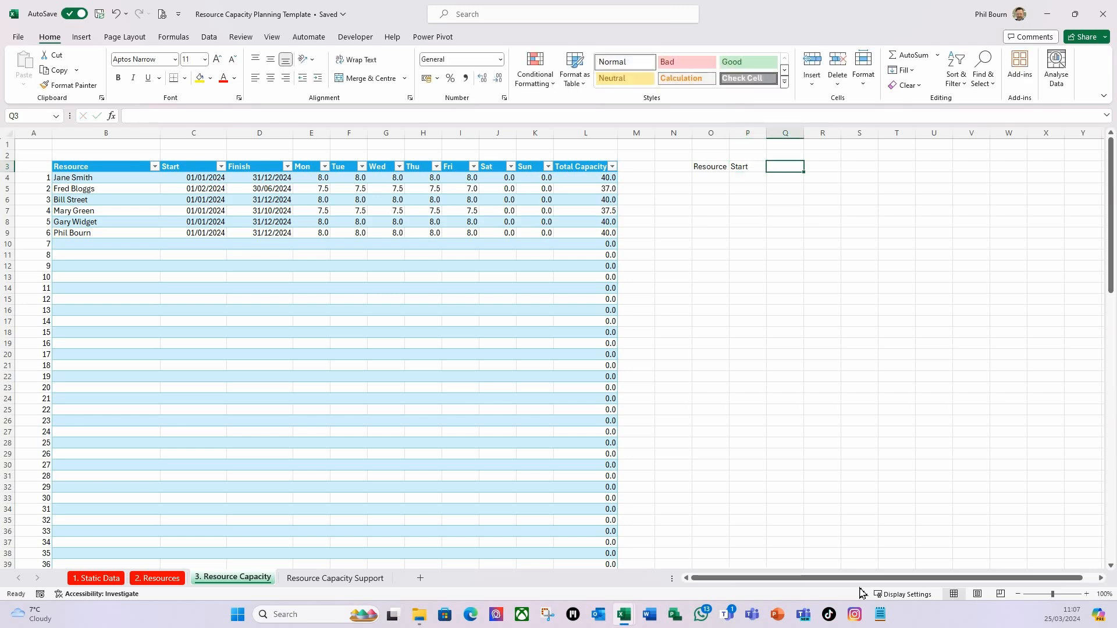
pyautogui.write('Finish')
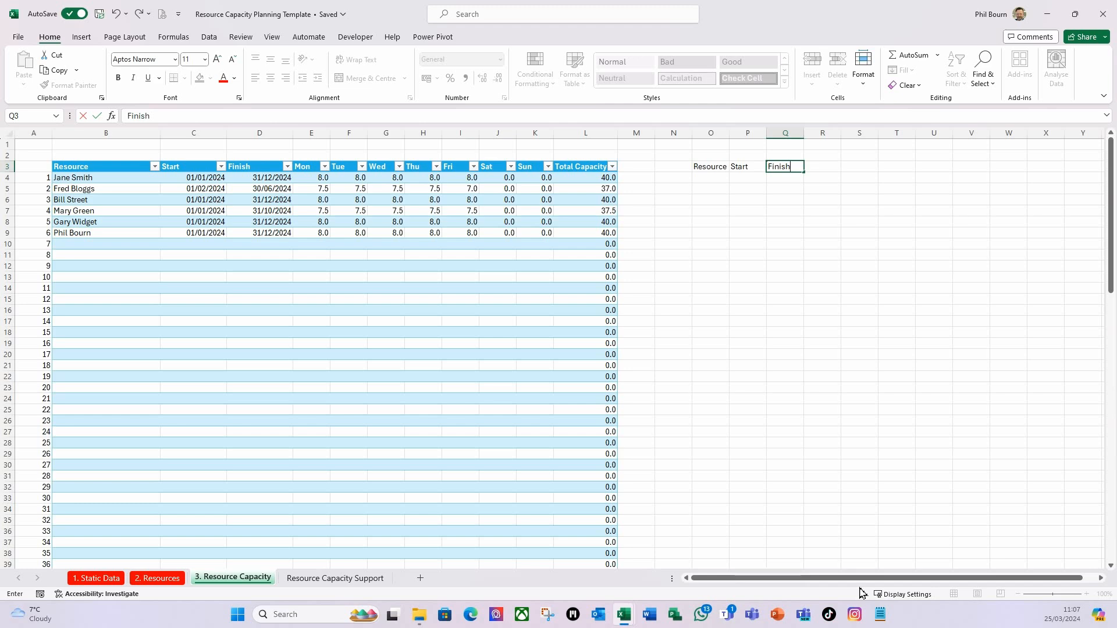
# Step: Add the column headings Type in R3 and Hours in S3, following the Finish heading
pyautogui.press('Tab')
pyautogui.write('T')
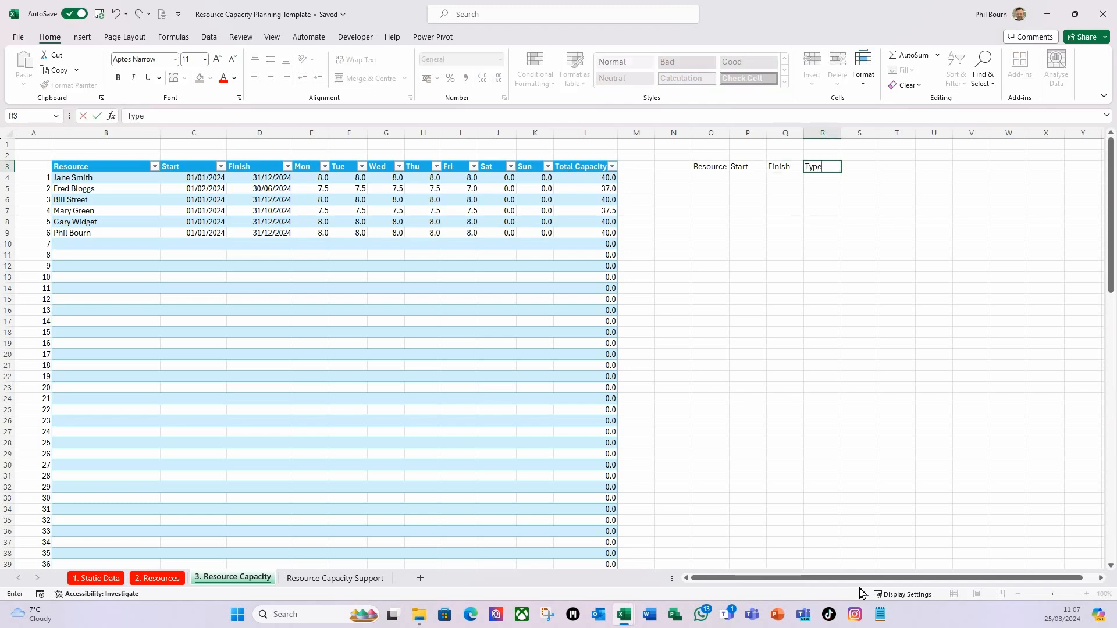
pyautogui.press('Tab')
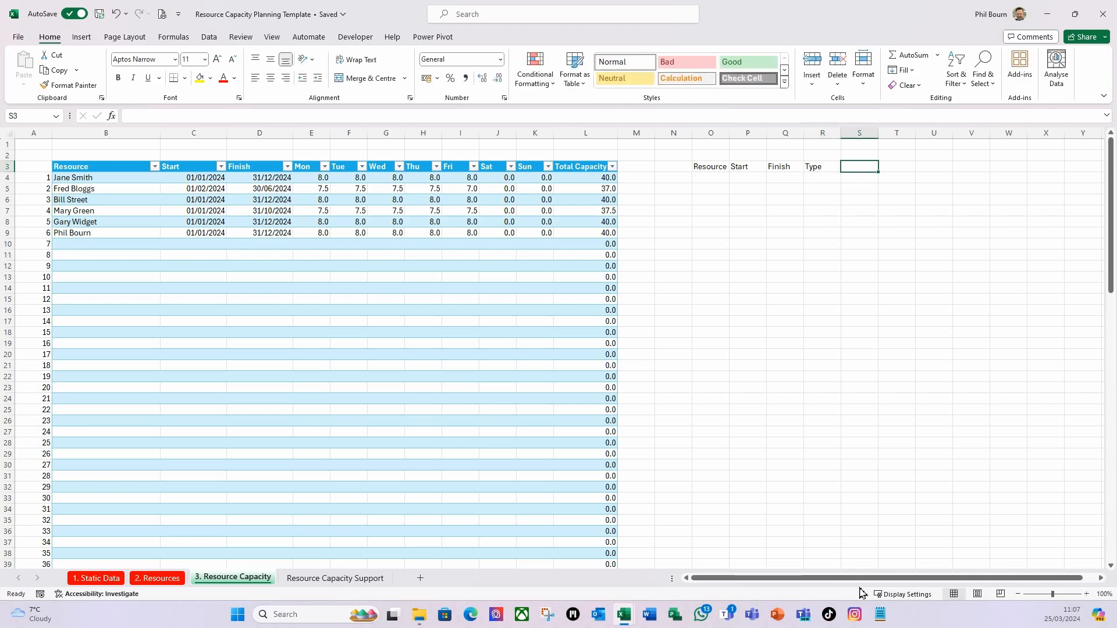
pyautogui.write('Hours')
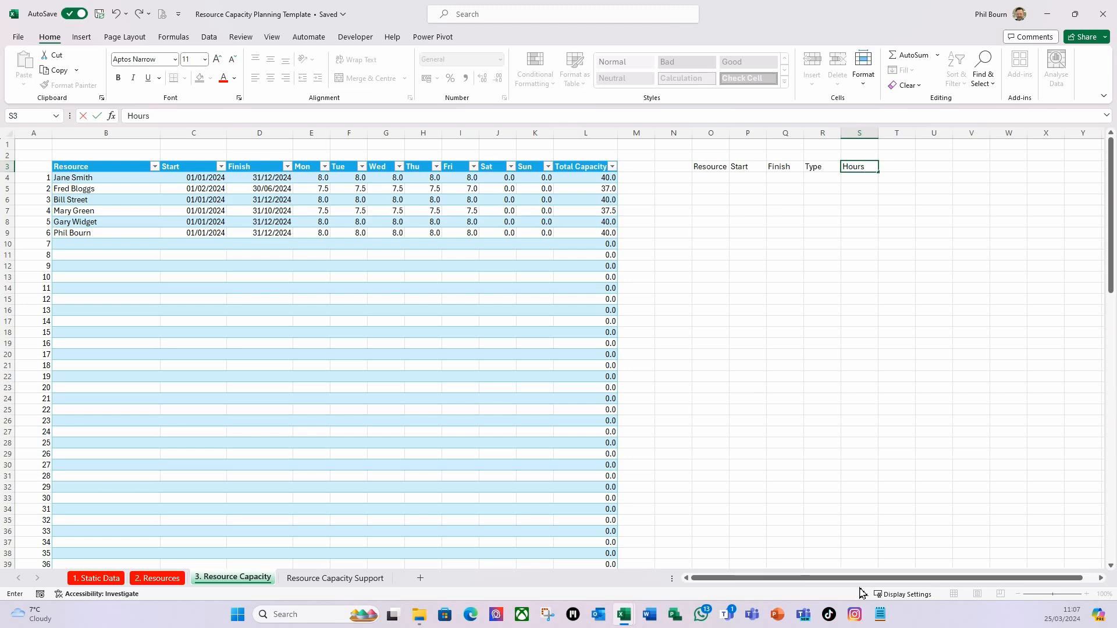
pyautogui.press('Return')
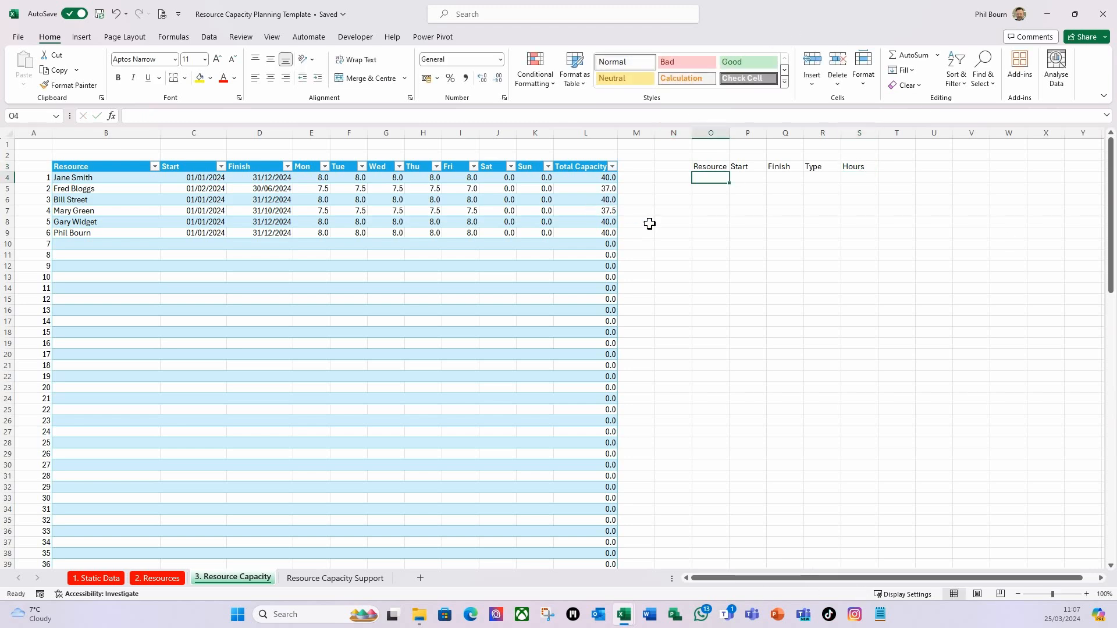
# Step: Number the rows beside the new headings by entering =SEQUENCE(300) in N4
pyautogui.click(673, 179)
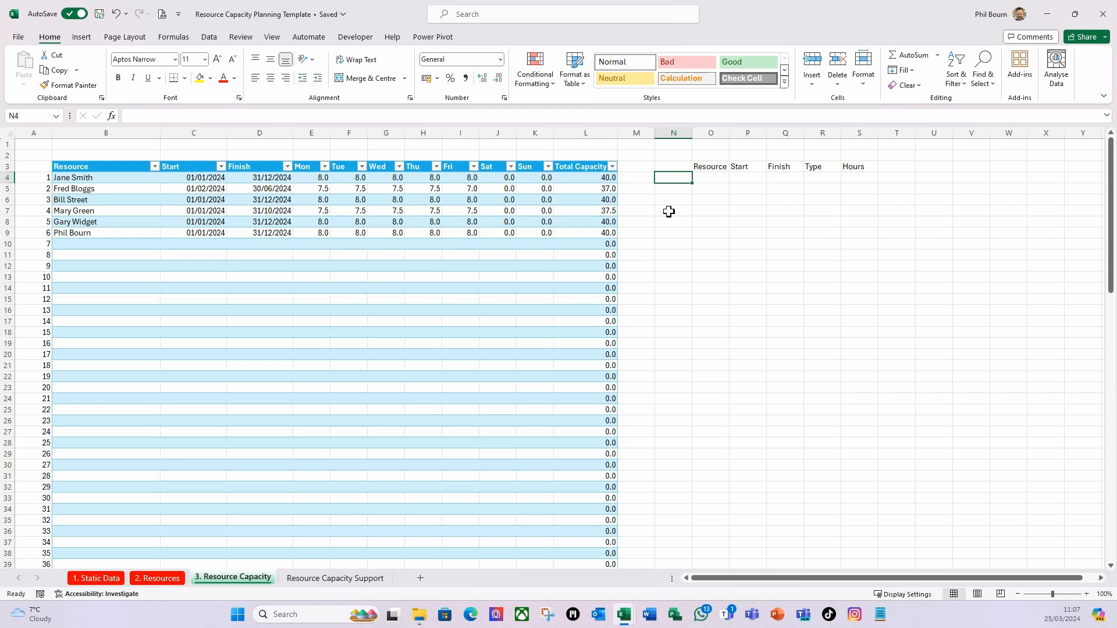
pyautogui.write('=seq')
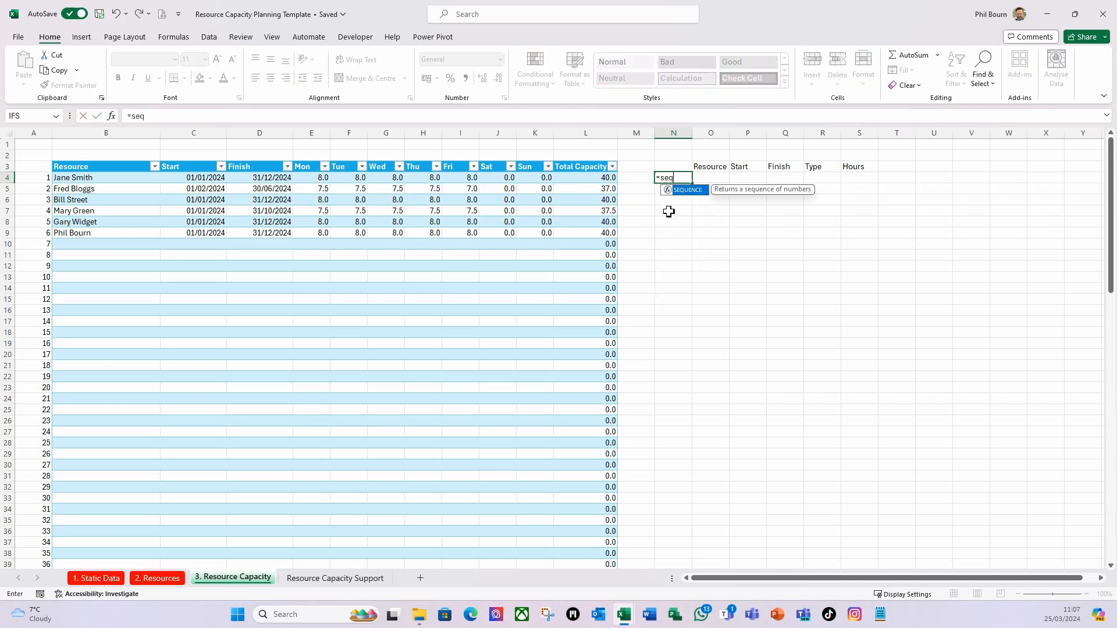
pyautogui.press('Tab')
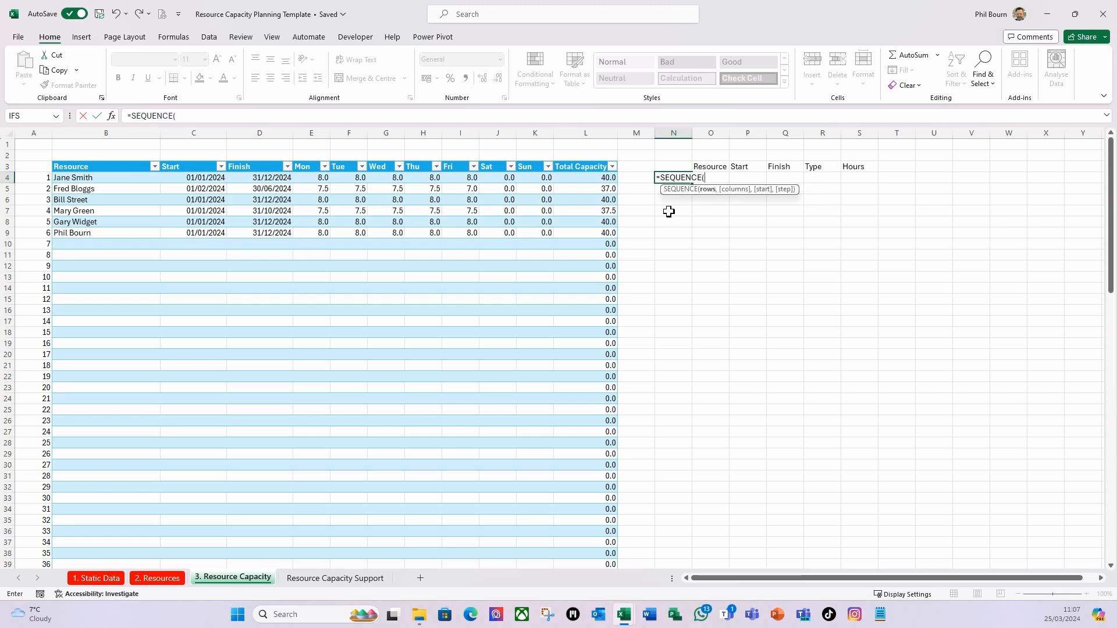
pyautogui.write('300)')
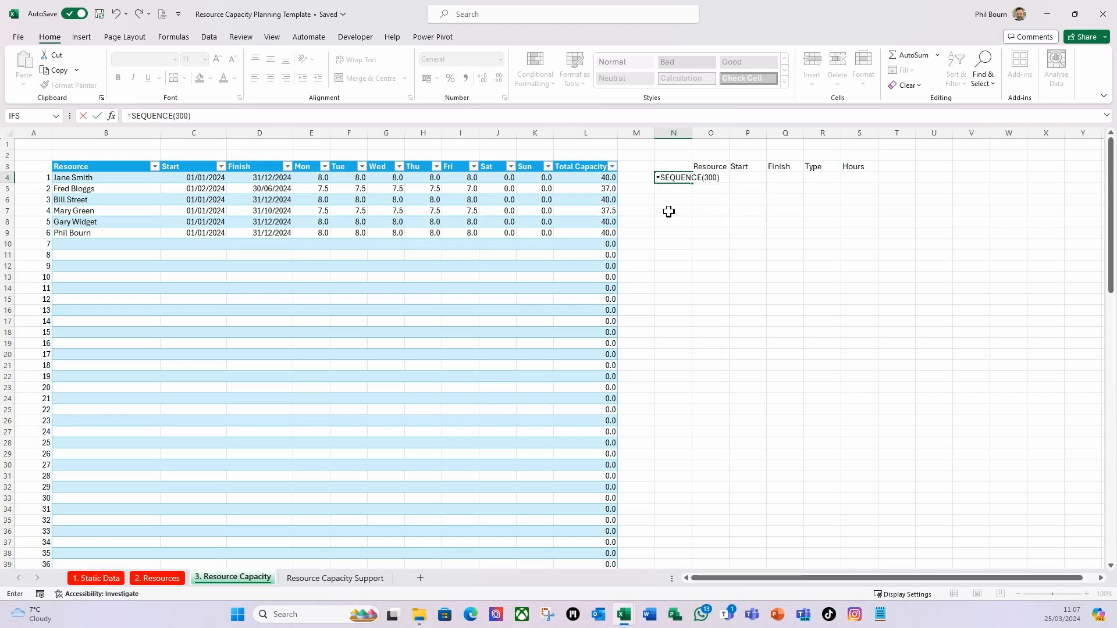
pyautogui.press('Return')
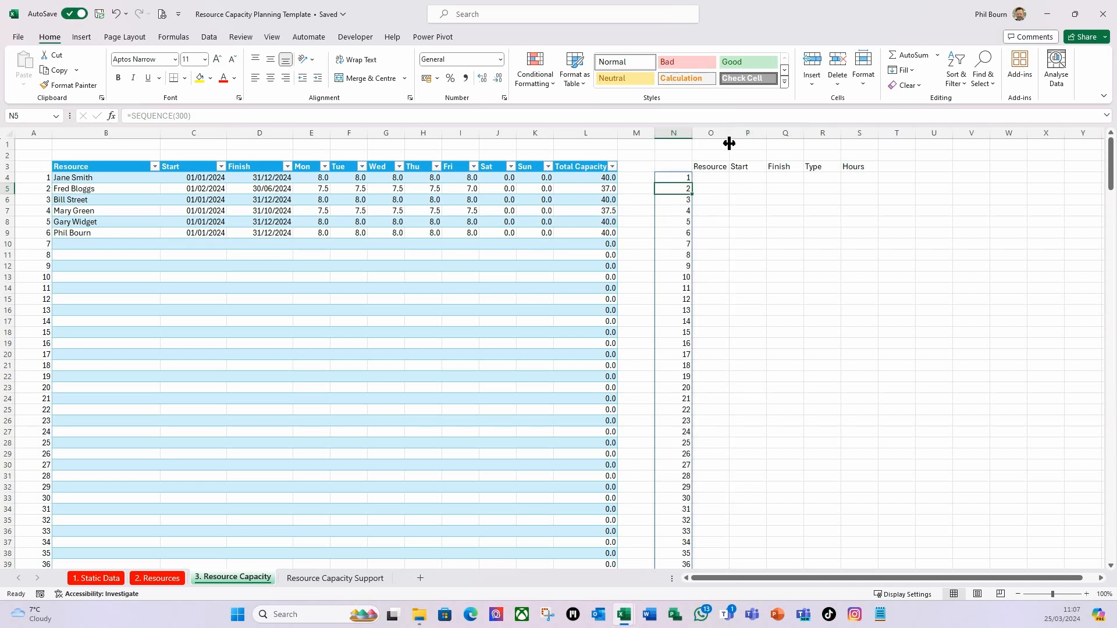
# Step: Enter the structured reference formula =tblResources[Resource] in O4 under the new Resource heading
pyautogui.click(708, 178)
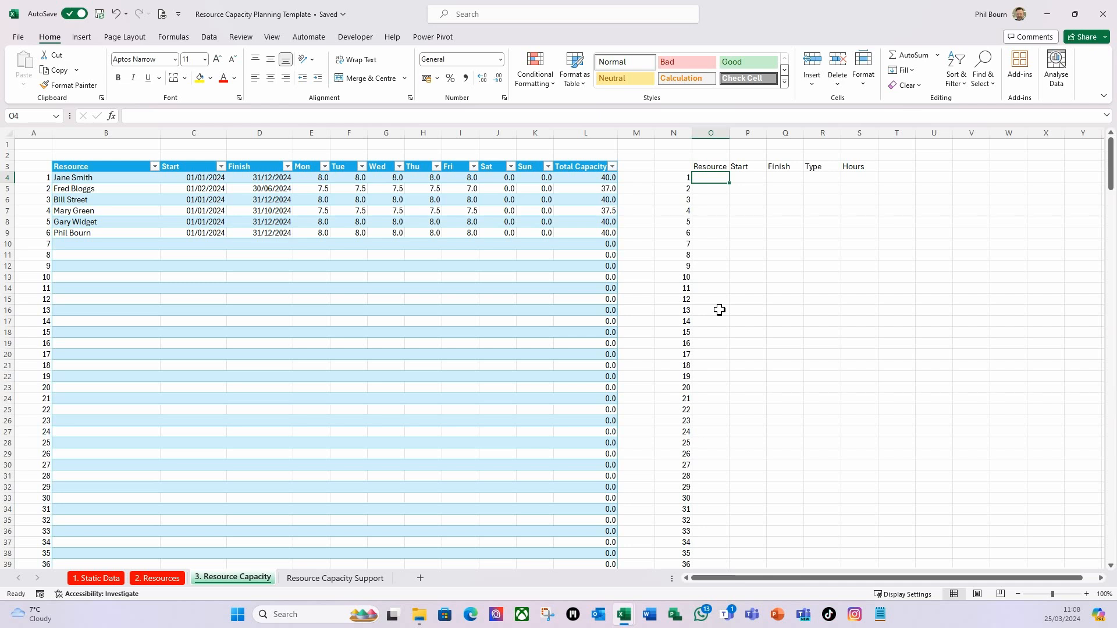
pyautogui.write('=tbl')
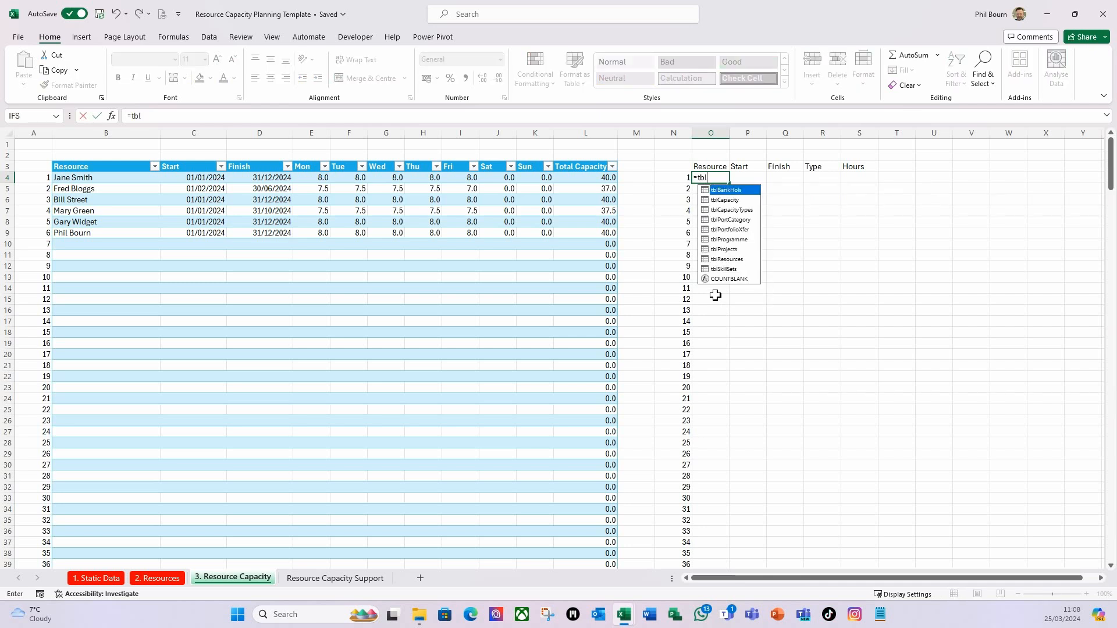
pyautogui.doubleClick(731, 260)
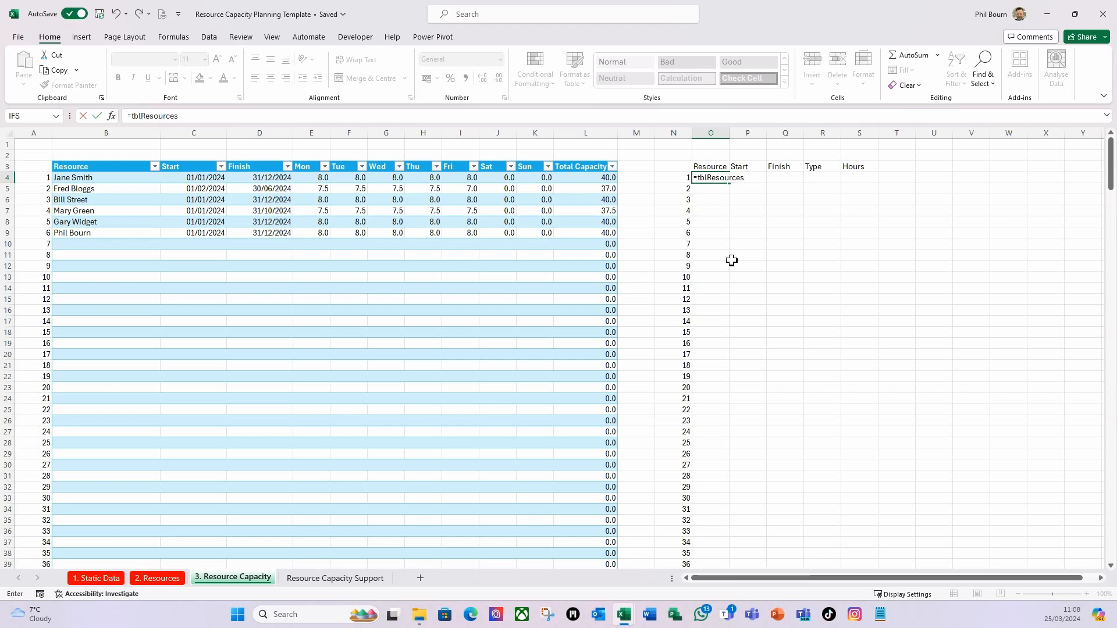
pyautogui.write('[')
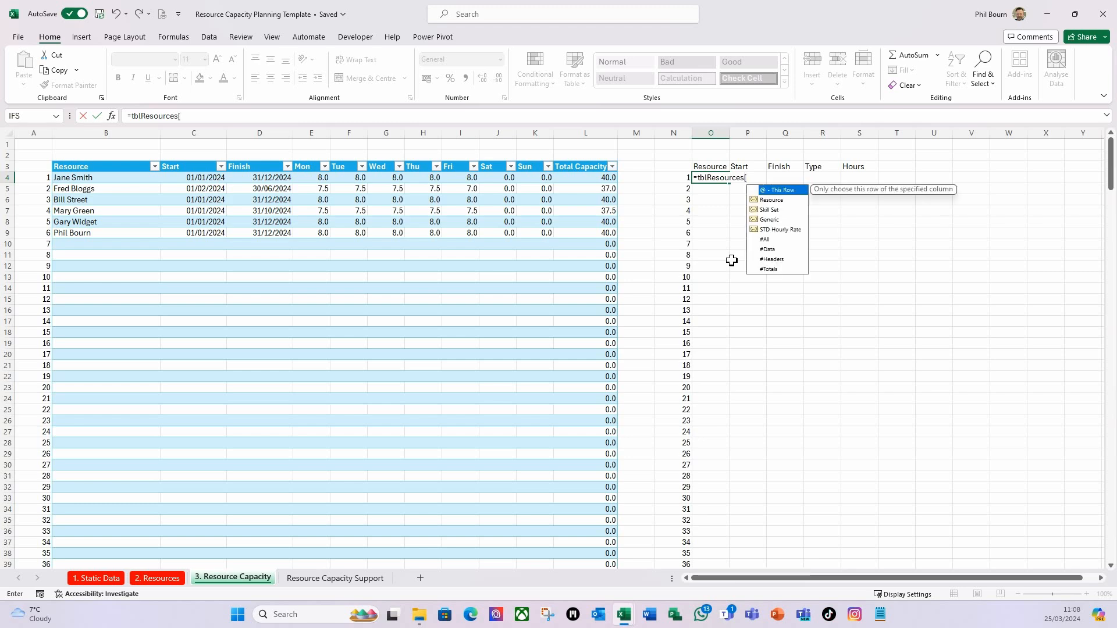
pyautogui.doubleClick(778, 200)
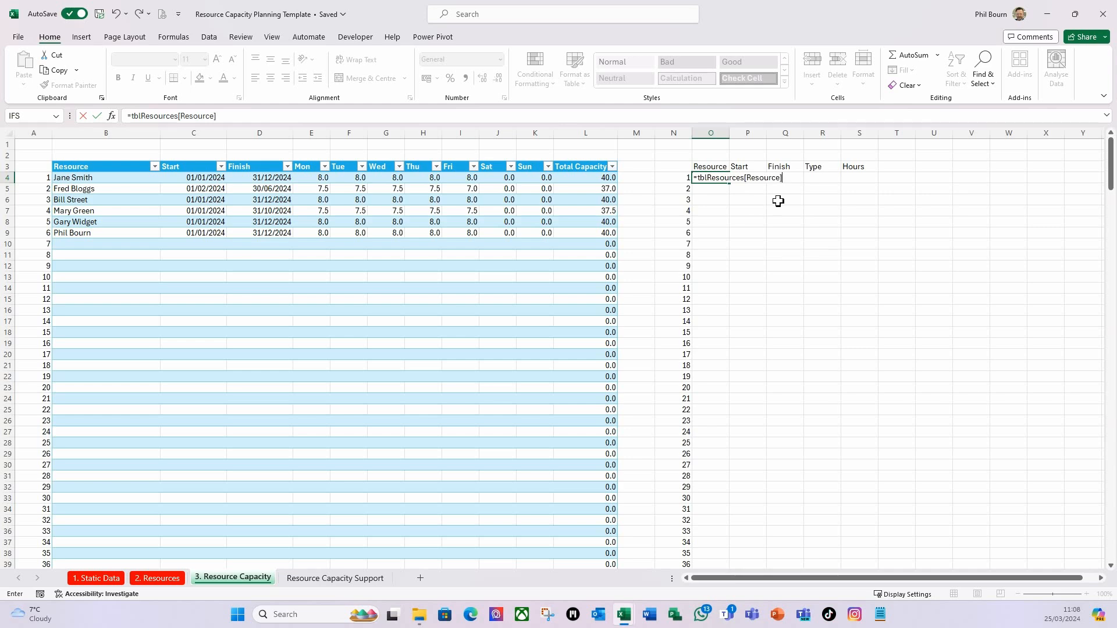
pyautogui.press('Return')
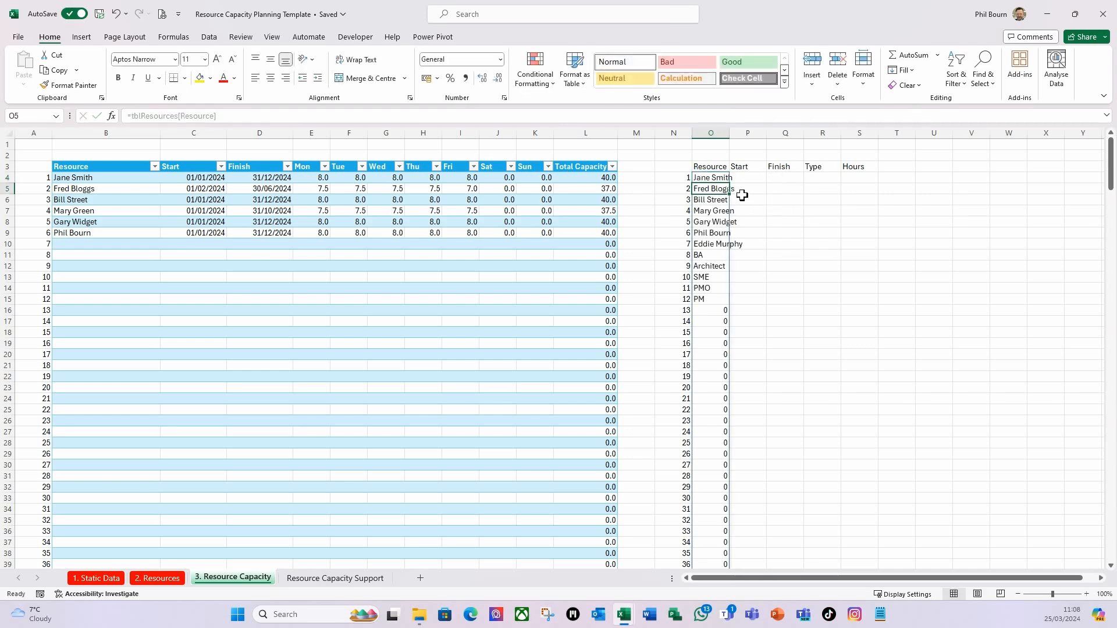
# Step: Copy the reference text tblResources[Resource] from the formula in O4, and clear the cell
pyautogui.click(684, 175)
pyautogui.moveTo(227, 116); pyautogui.dragTo(130, 115)
pyautogui.hotkey('ctrl', 'c')
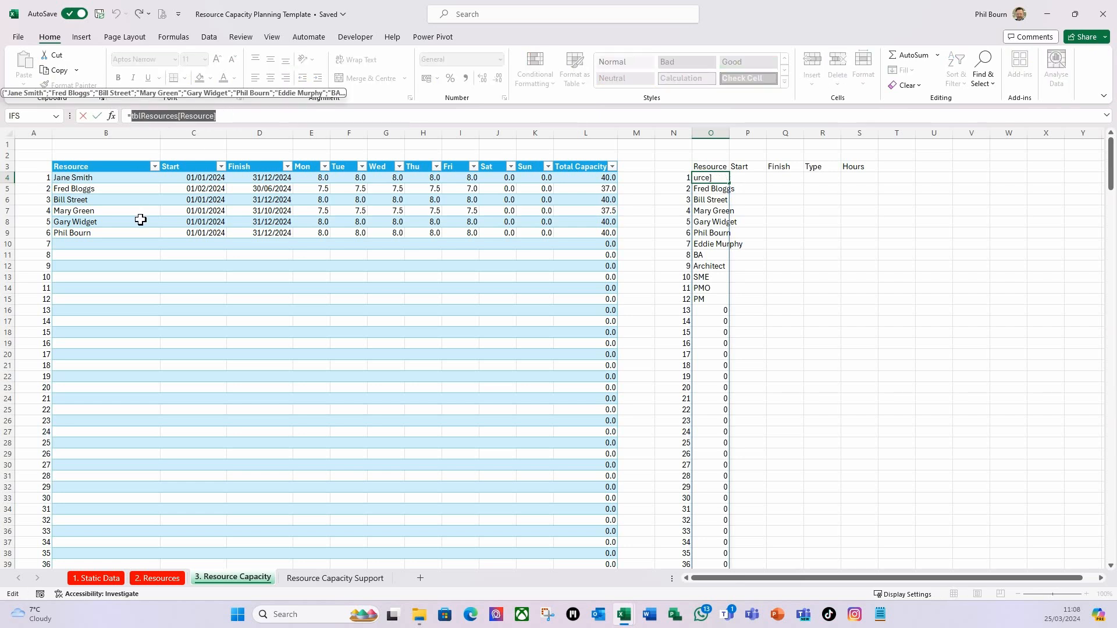
pyautogui.press('Escape')
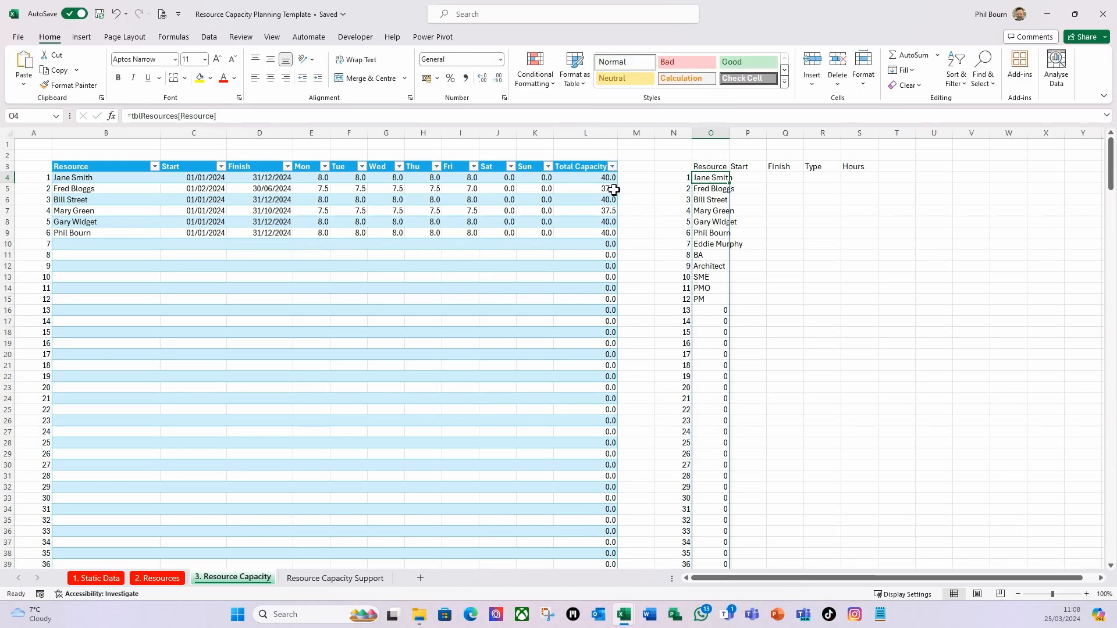
pyautogui.press('Delete')
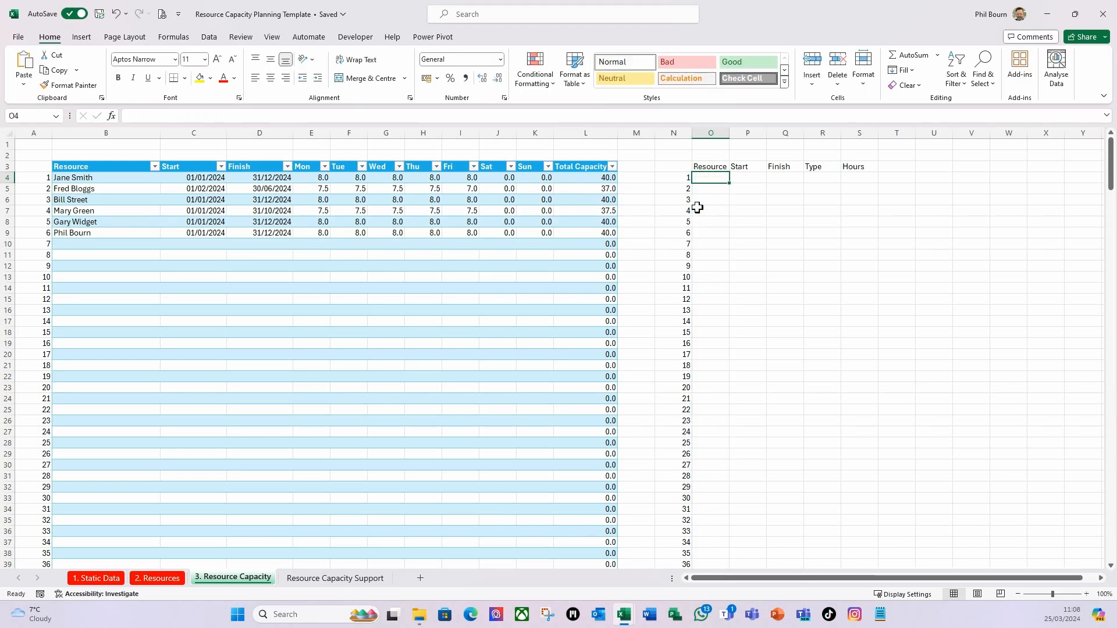
# Step: Apply list data validation to O4 with the source =indirect("tblResources[Resource]")
pyautogui.click(208, 38)
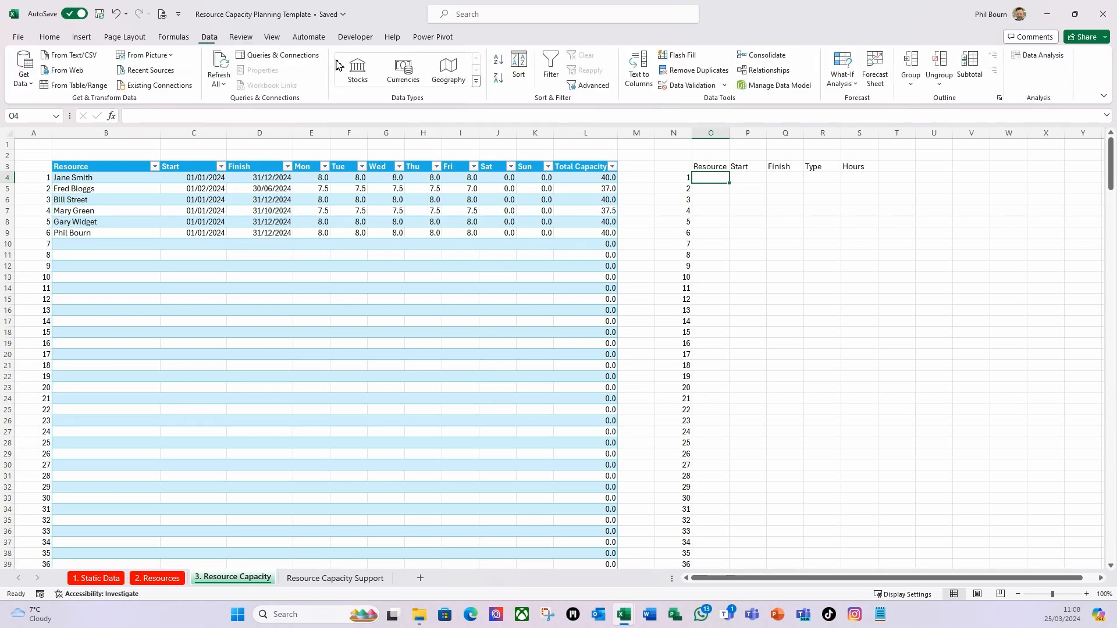
pyautogui.click(725, 87)
pyautogui.click(708, 102)
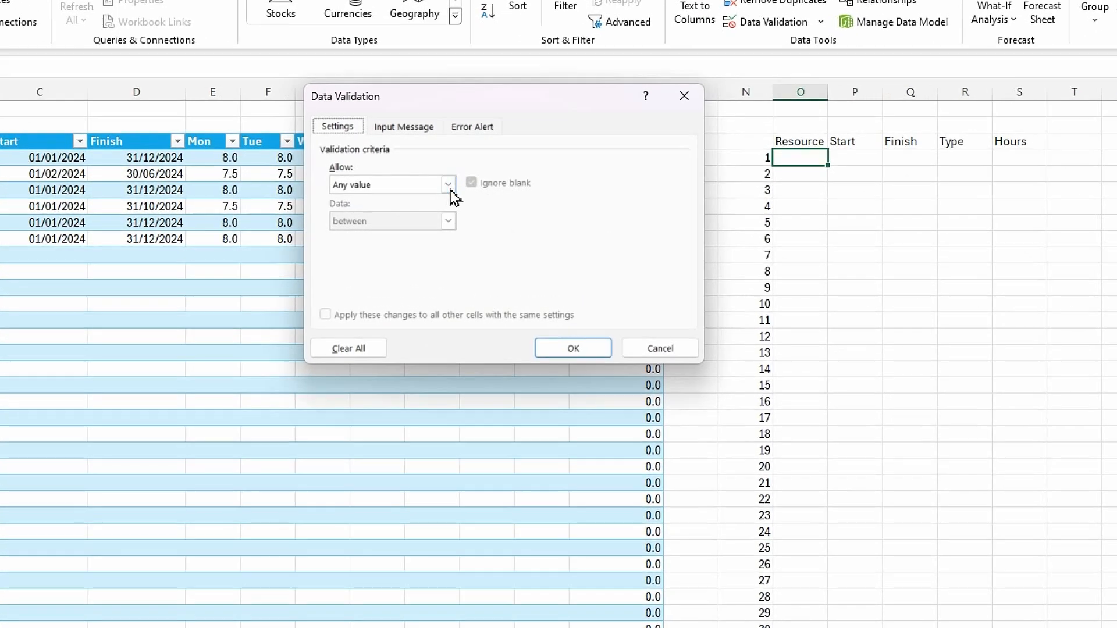
pyautogui.click(470, 196)
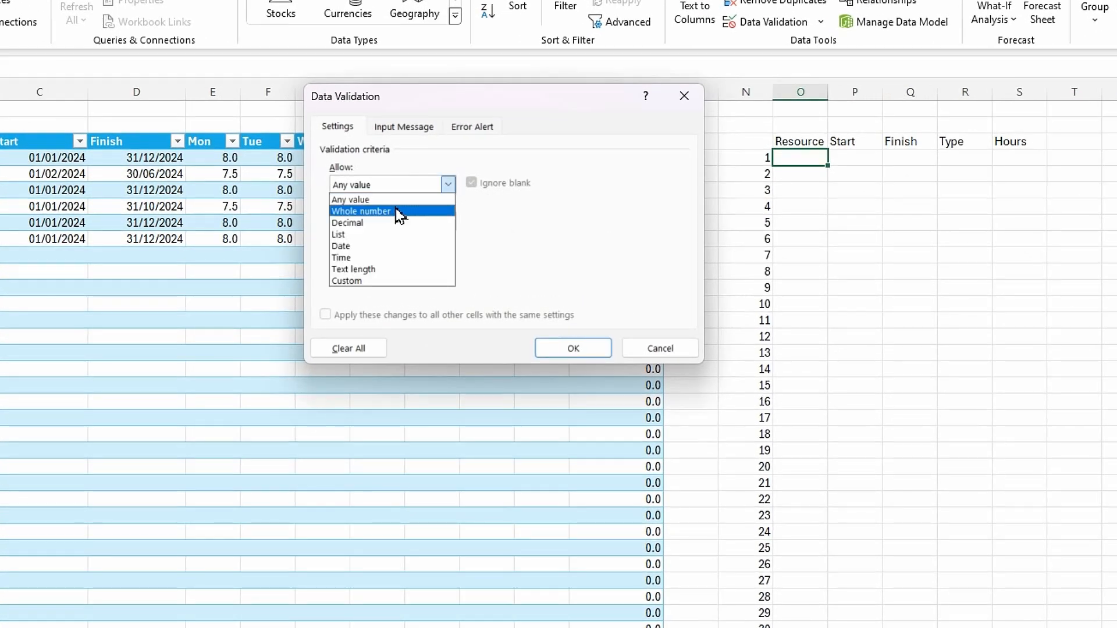
pyautogui.click(362, 235)
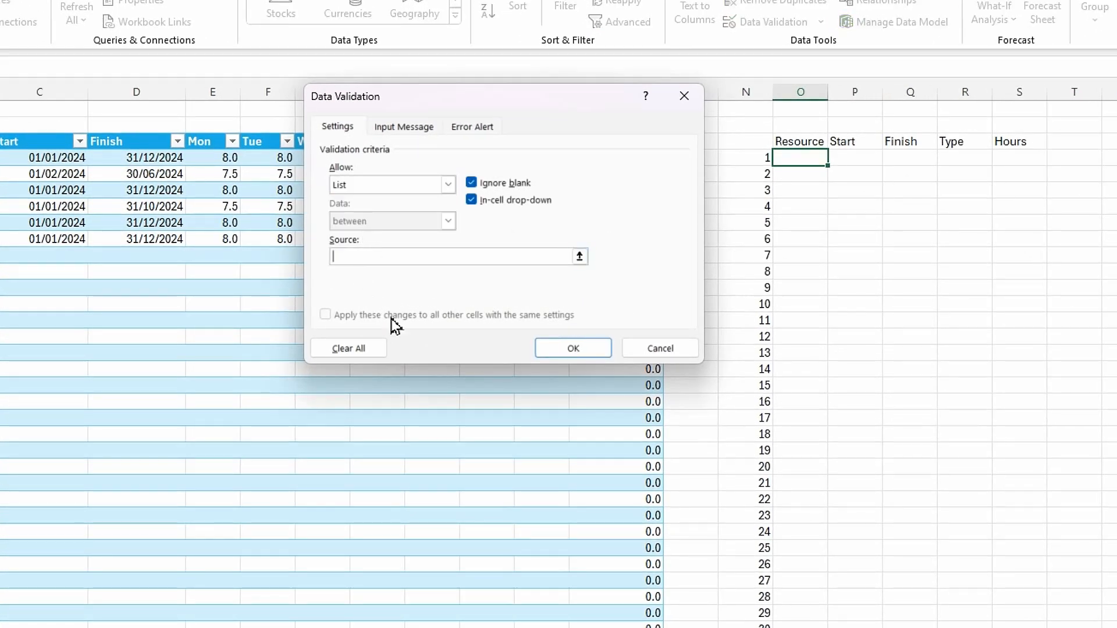
pyautogui.write('=indirect("')
pyautogui.hotkey('ctrl', 'v')
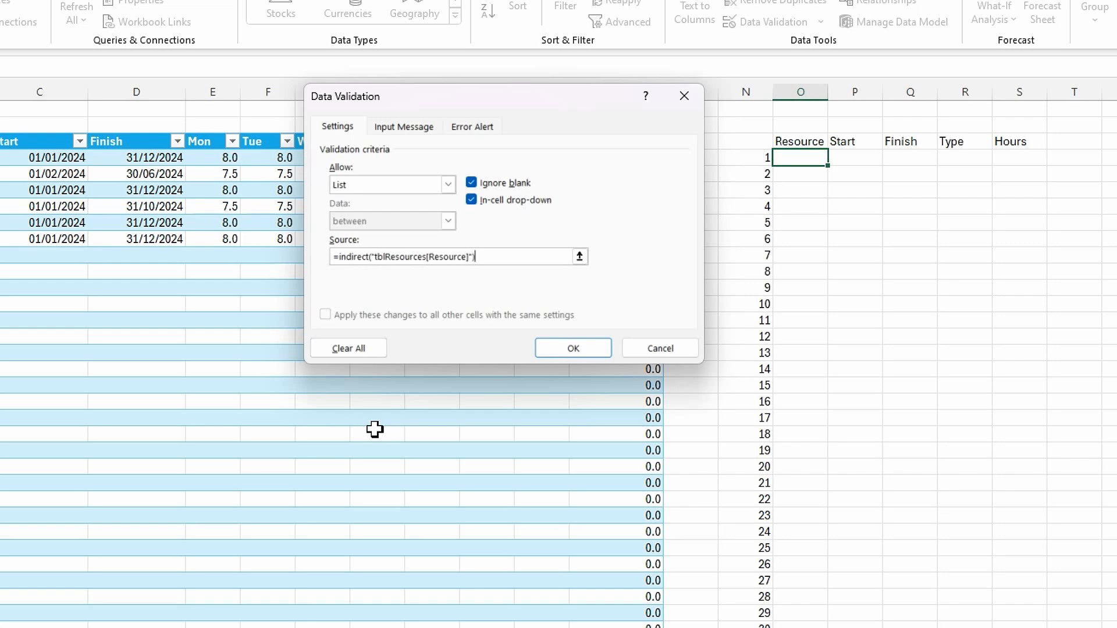
pyautogui.click(581, 354)
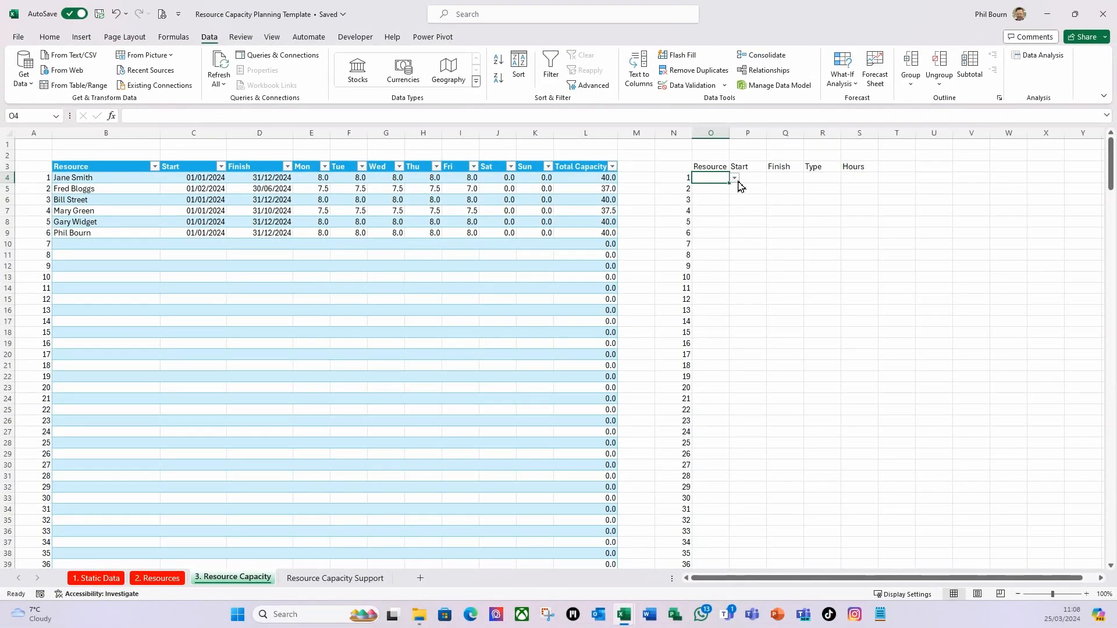
pyautogui.click(771, 170)
pyautogui.click(775, 220)
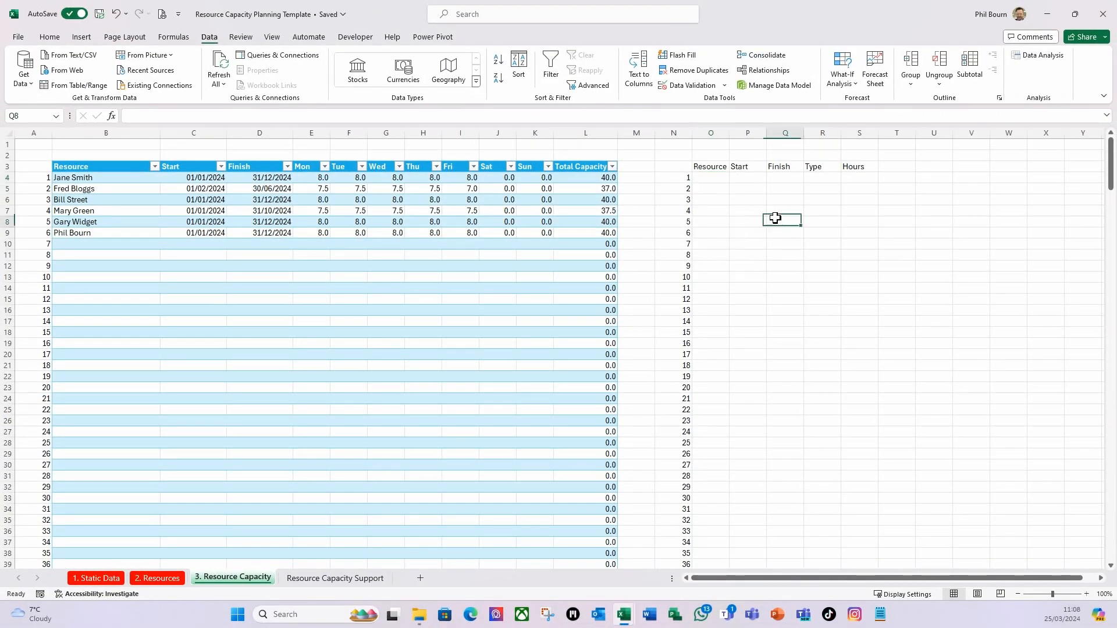
# Step: Set the width of column O, which holds the new Resource heading, to 25
pyautogui.click(715, 169)
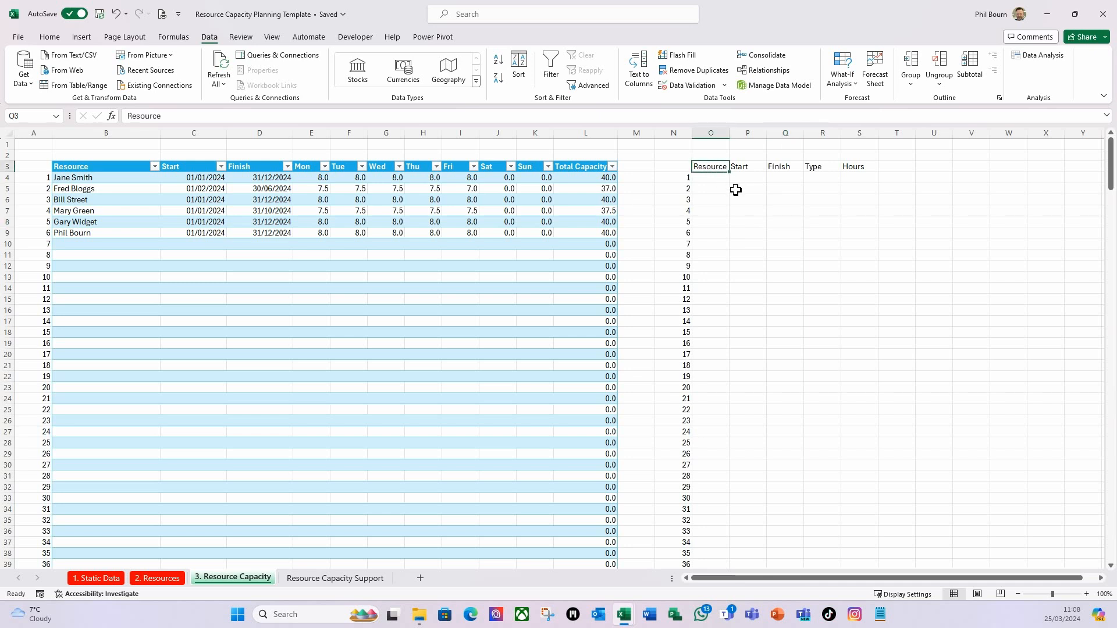
pyautogui.rightClick(714, 135)
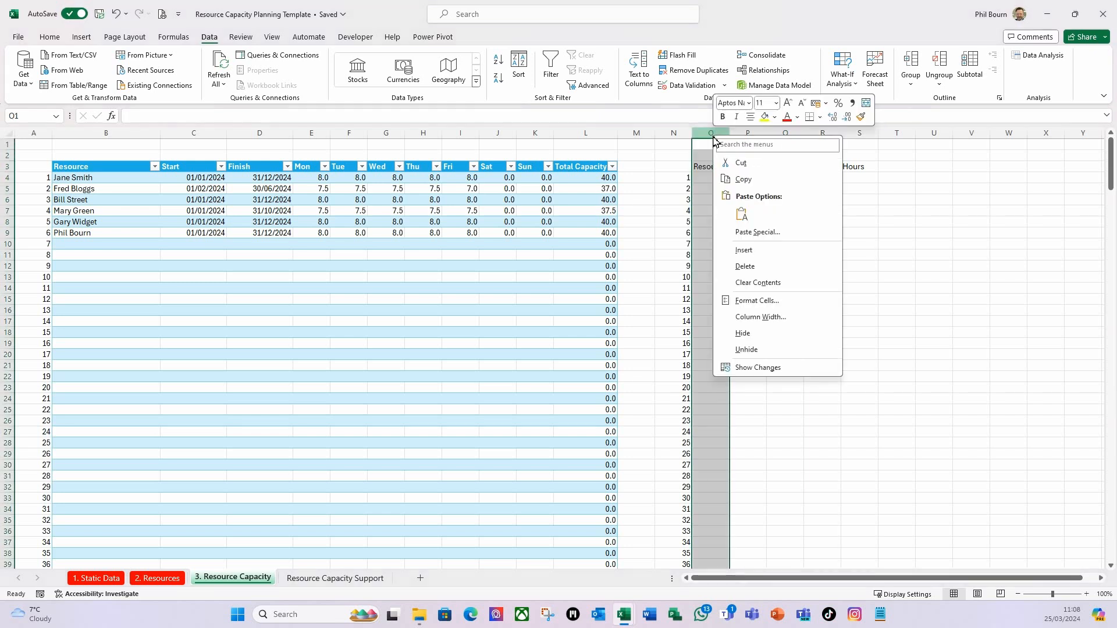
pyautogui.click(755, 318)
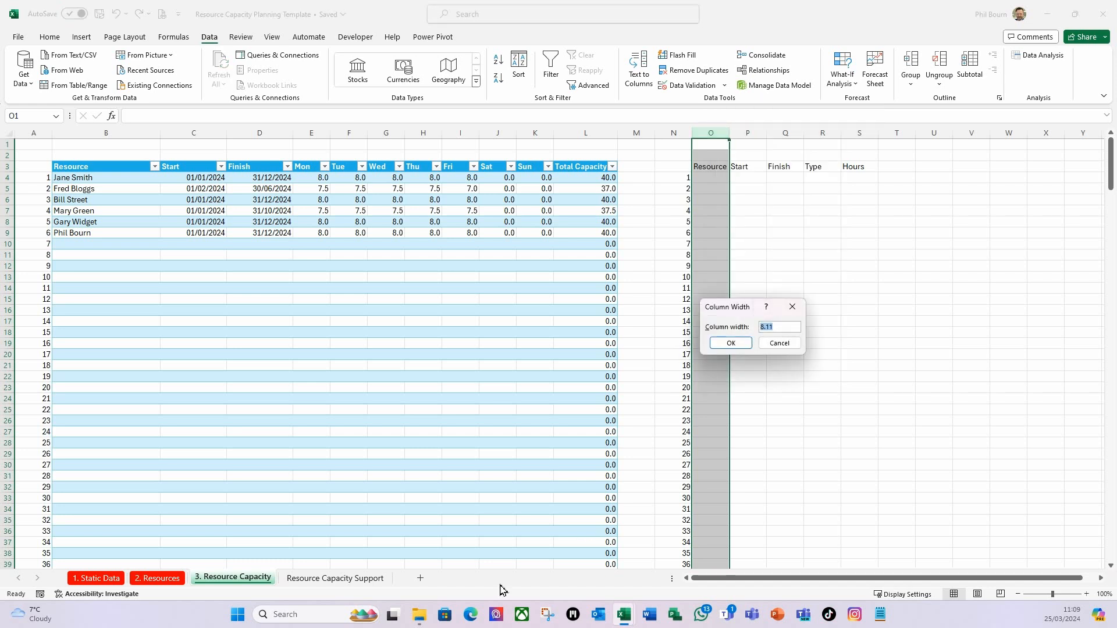
pyautogui.write('25')
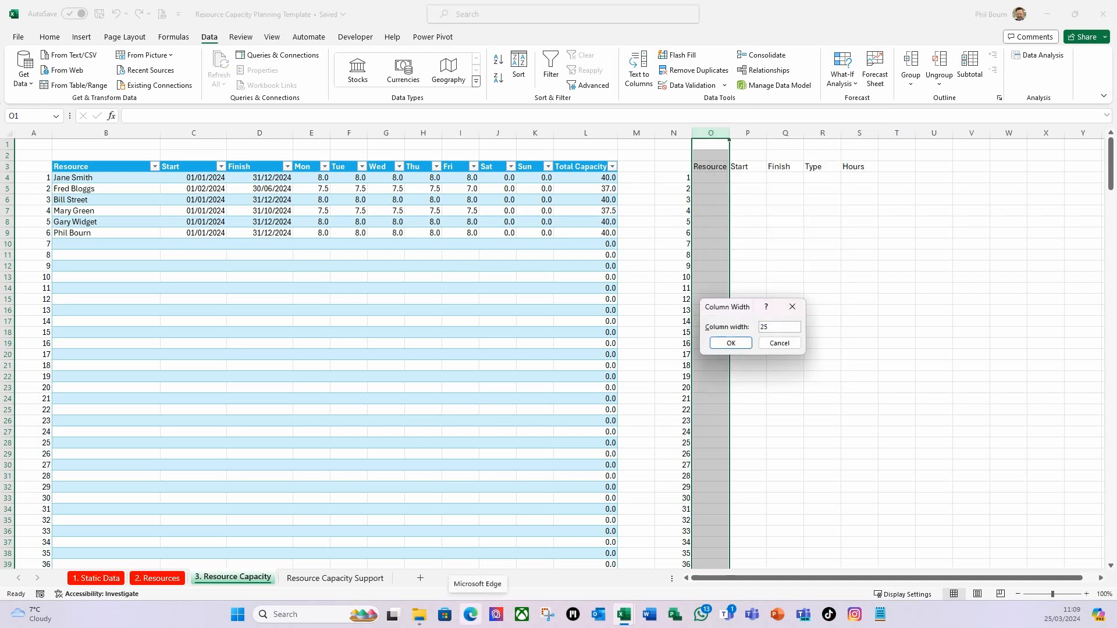
pyautogui.press('Return')
# Step: Set the width of the Start and Finish columns P and Q to 15
pyautogui.moveTo(820, 136); pyautogui.dragTo(849, 135)
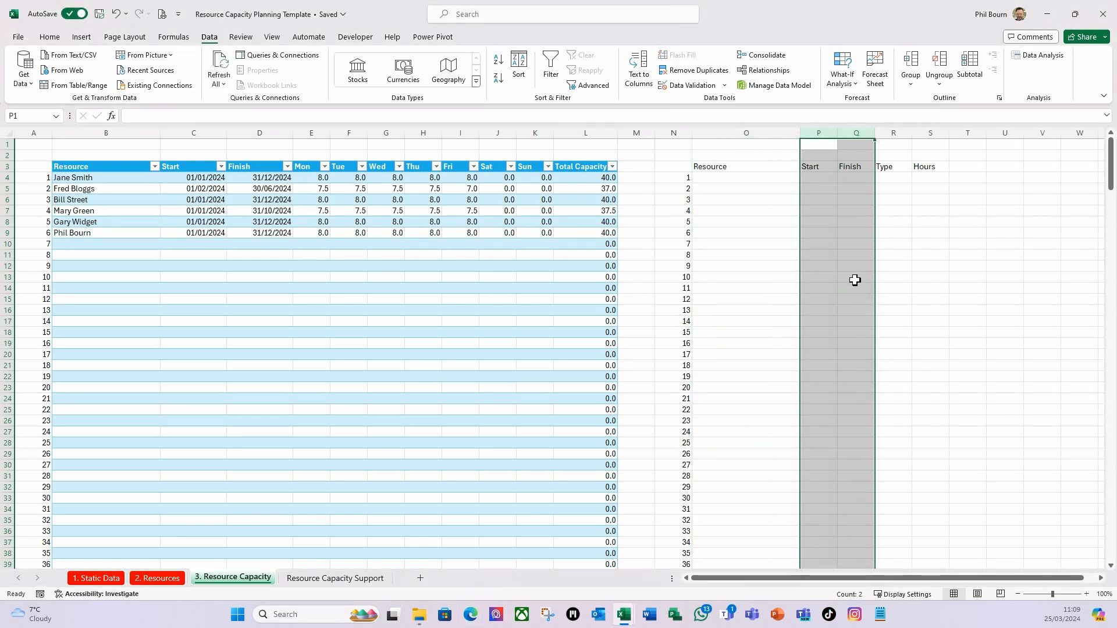
pyautogui.rightClick(826, 133)
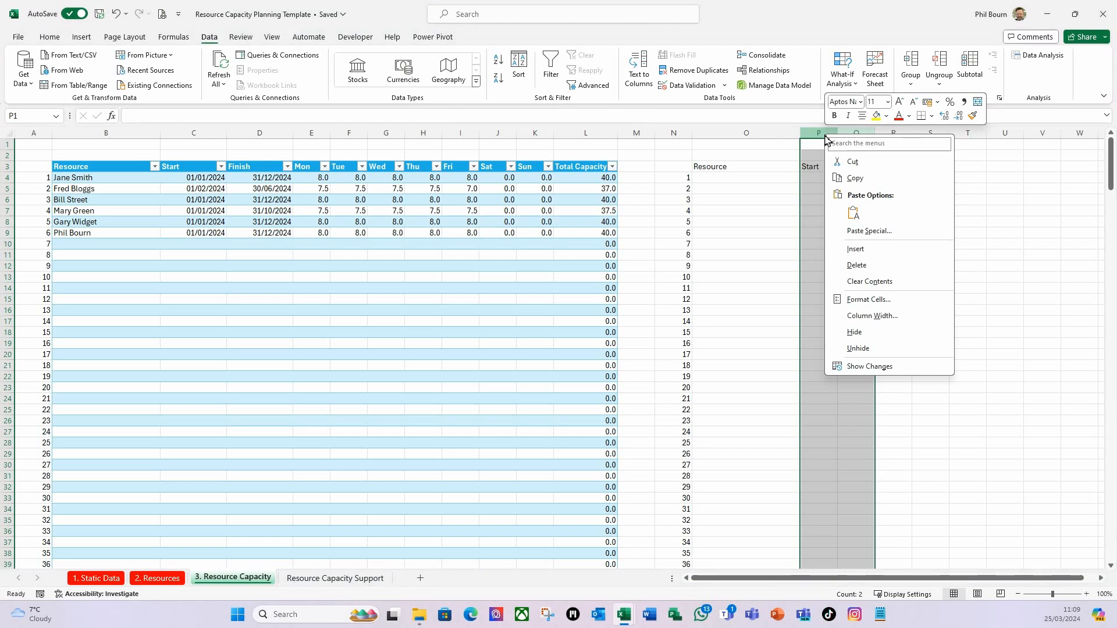
pyautogui.click(876, 316)
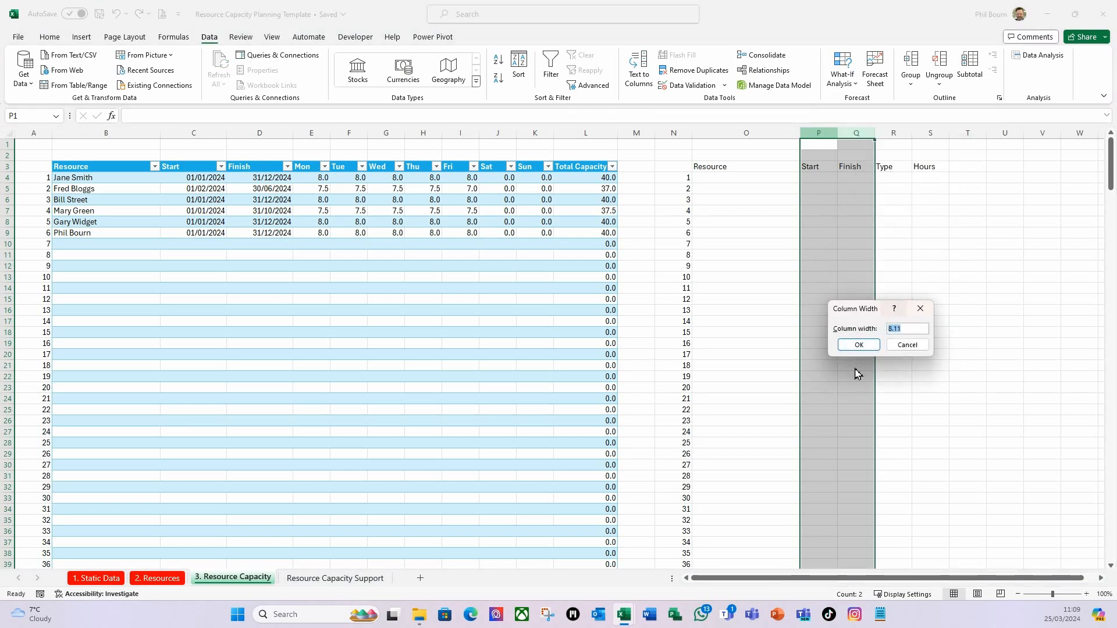
pyautogui.write('15')
pyautogui.press('Return')
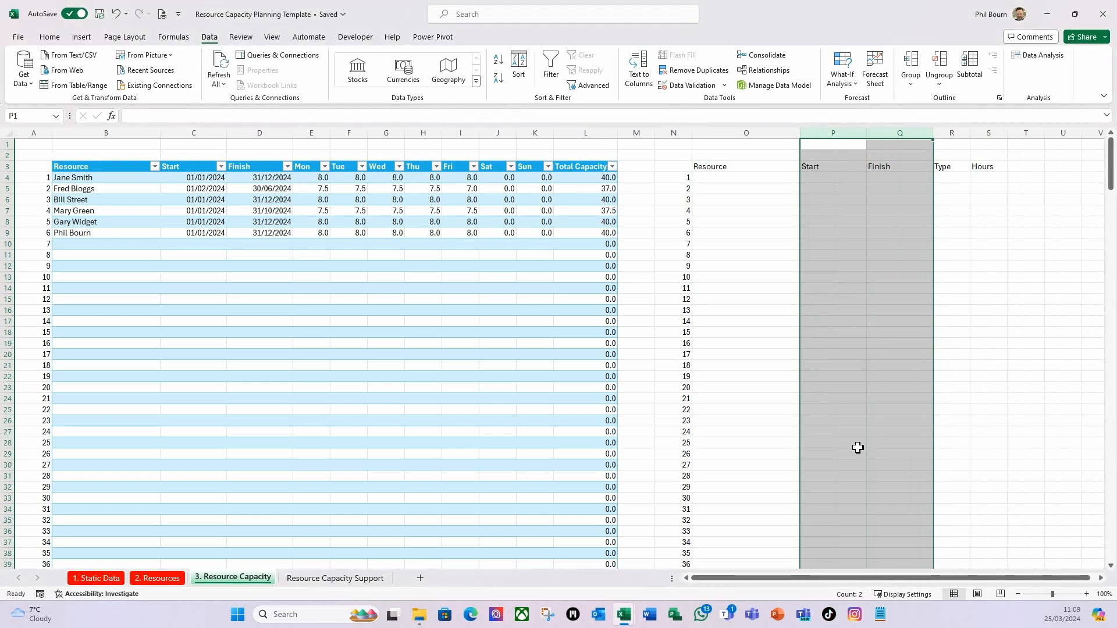
# Step: Fill the first Resource cell, O4, with the same resource that heads the existing capacity table
pyautogui.click(942, 176)
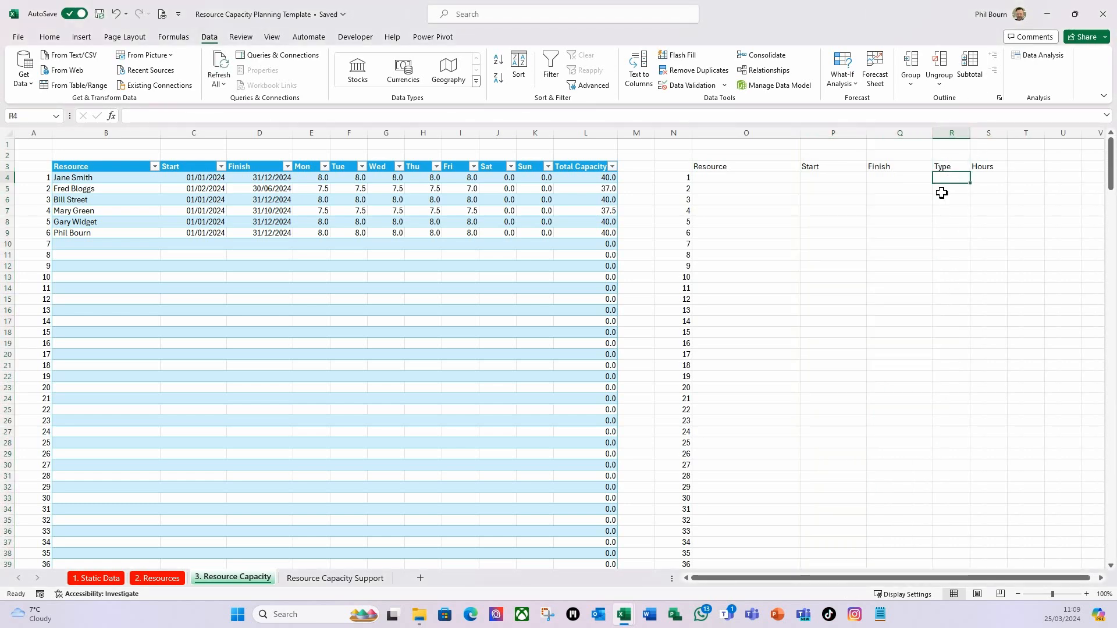
pyautogui.moveTo(830, 177); pyautogui.dragTo(877, 177)
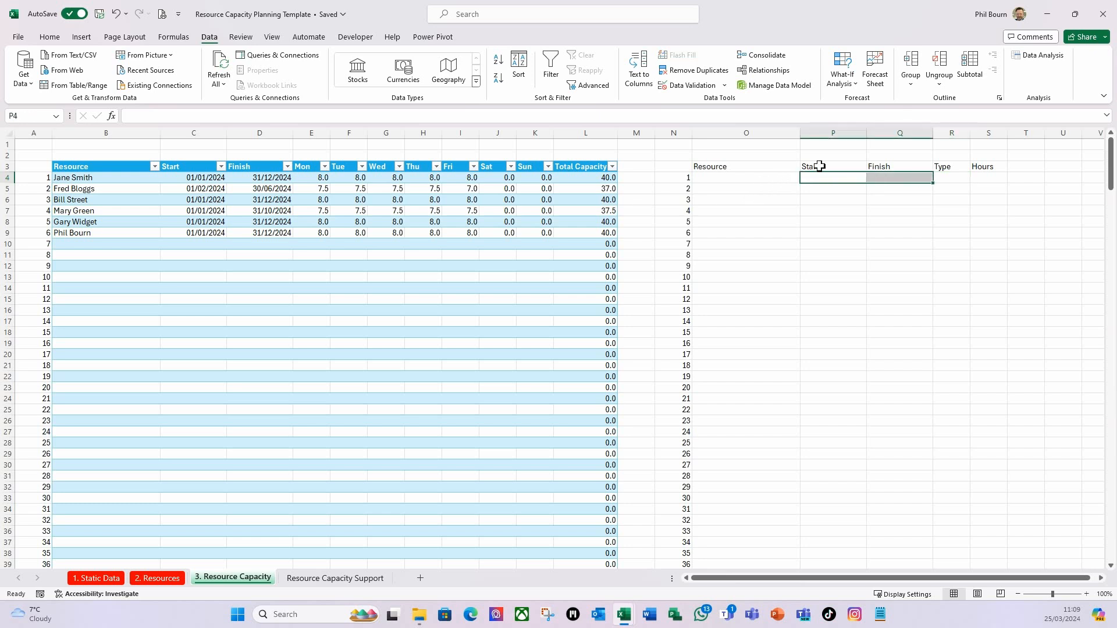
pyautogui.click(740, 181)
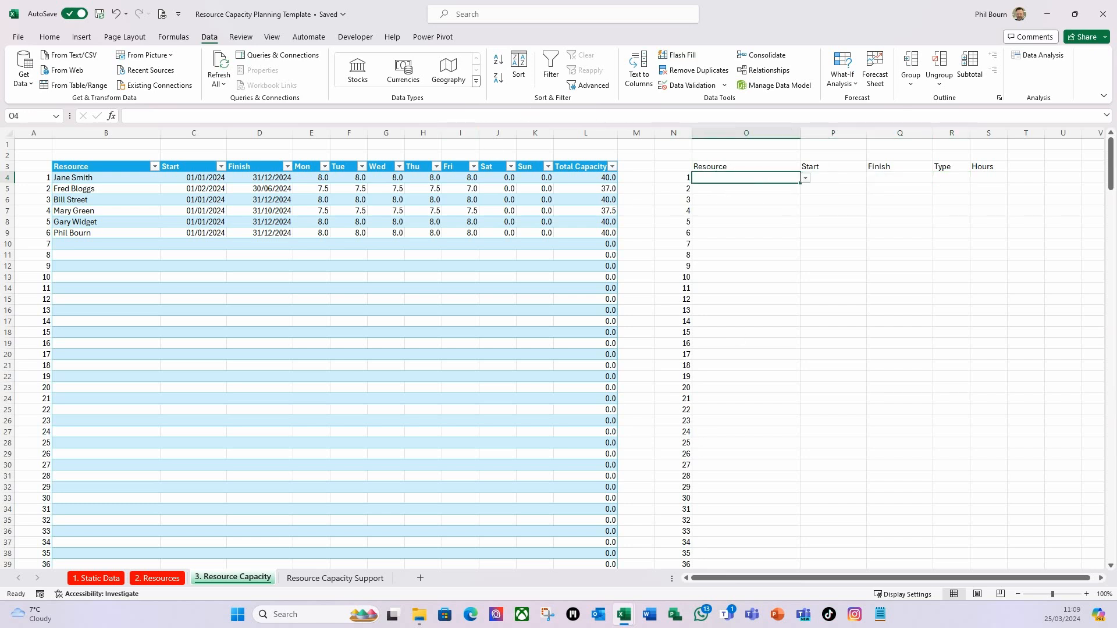
pyautogui.write('J')
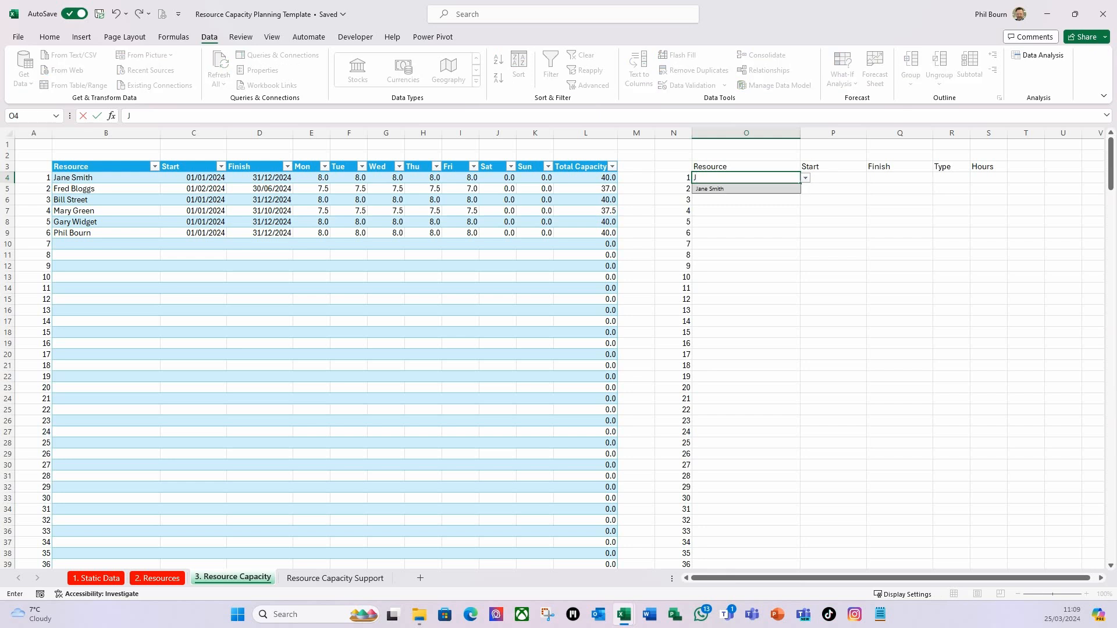
pyautogui.click(732, 188)
pyautogui.press('Tab')
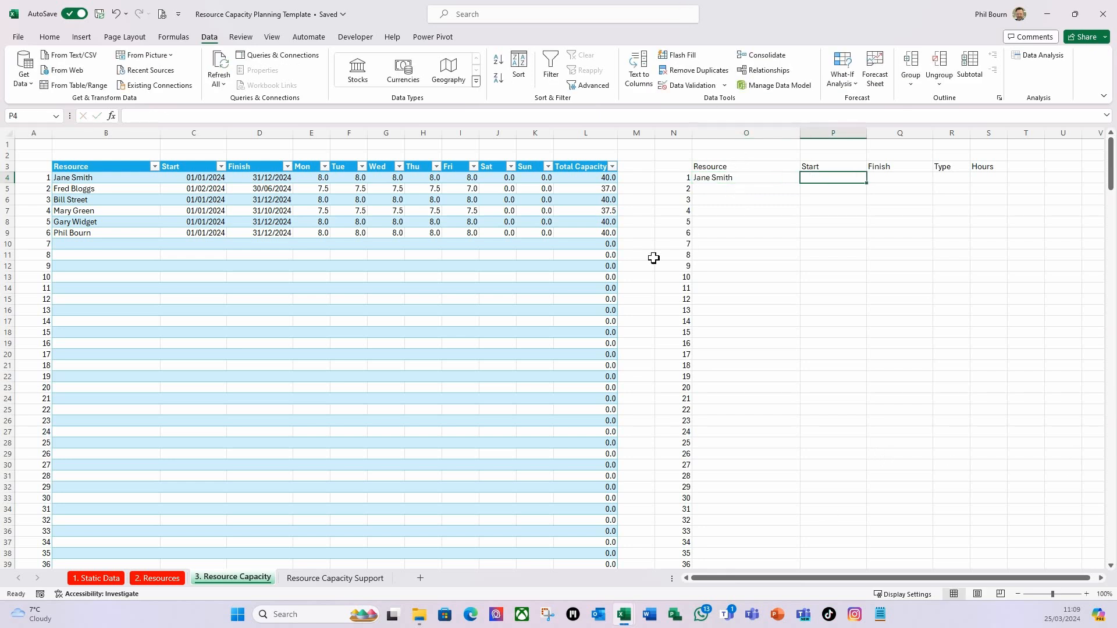
# Step: Enter 02/01/2024 as both the Start date in P4 and the Finish date in Q4
pyautogui.write('02/0')
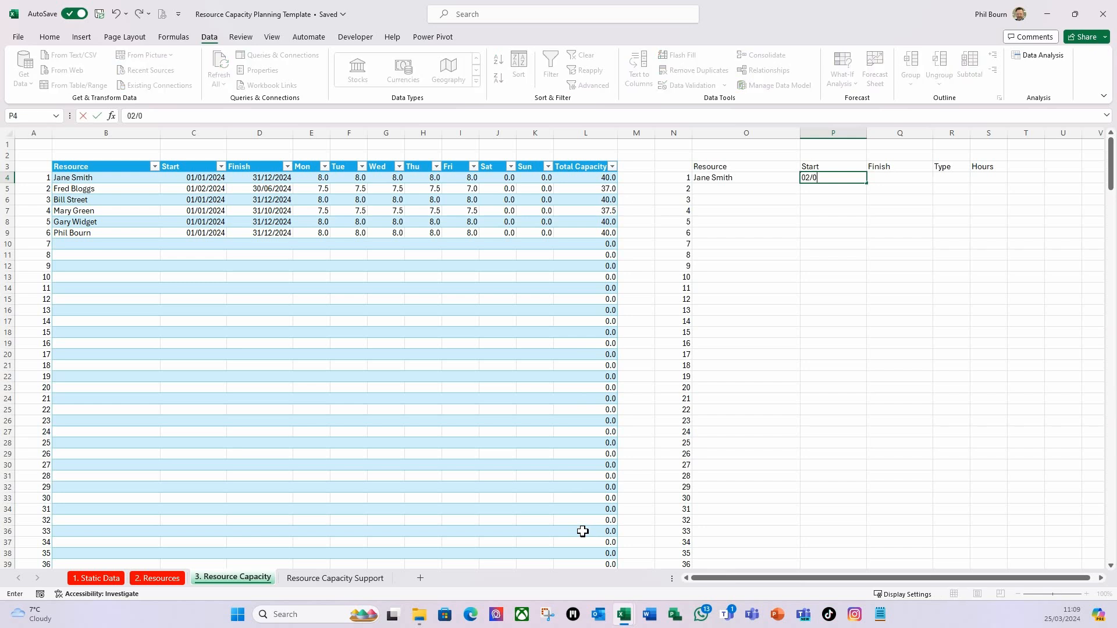
pyautogui.write('1/2024')
pyautogui.press('Tab')
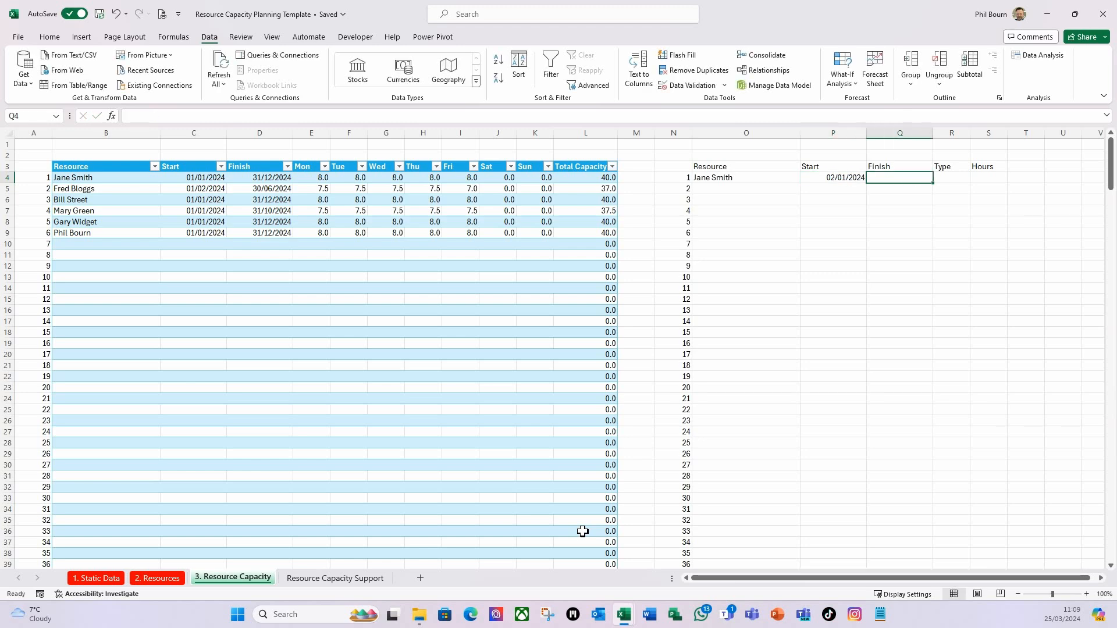
pyautogui.write('02/0')
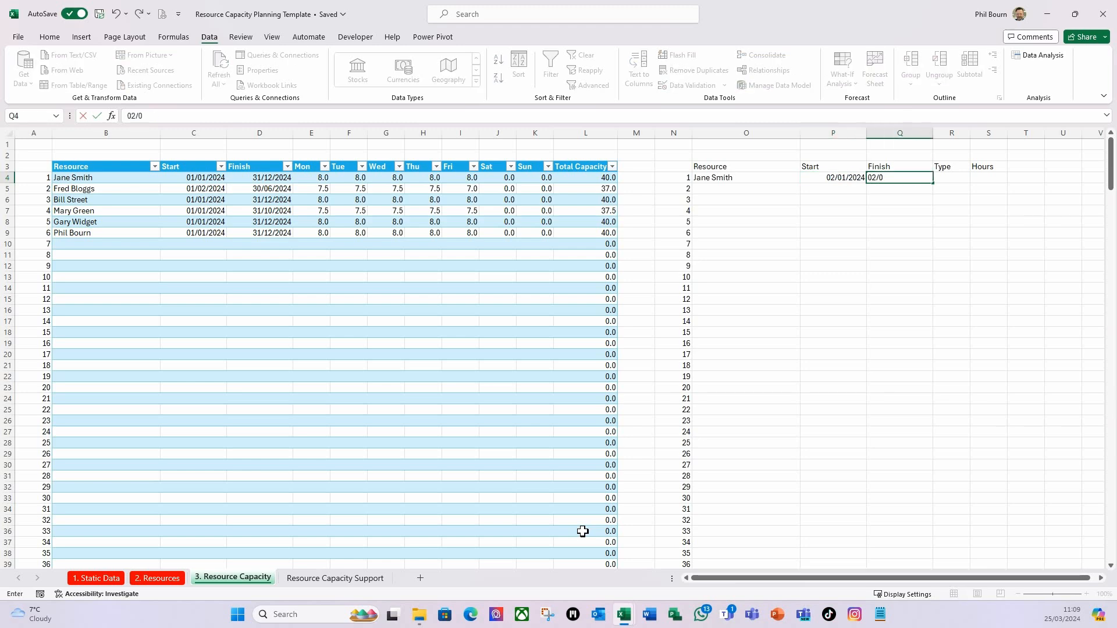
pyautogui.write('1/202')
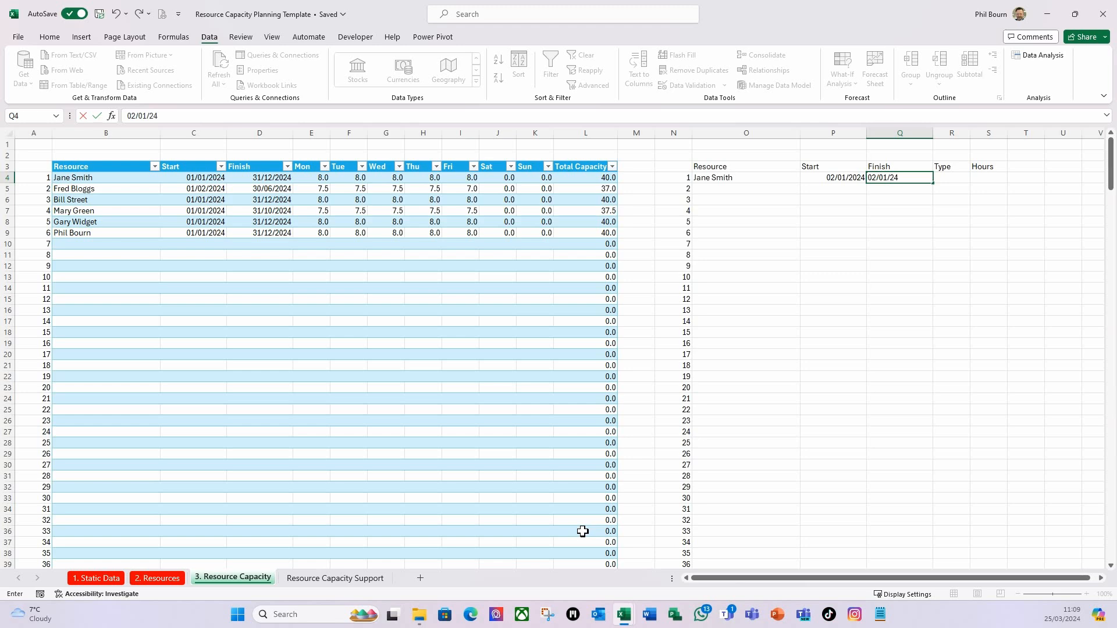
pyautogui.write('4')
pyautogui.press('Tab')
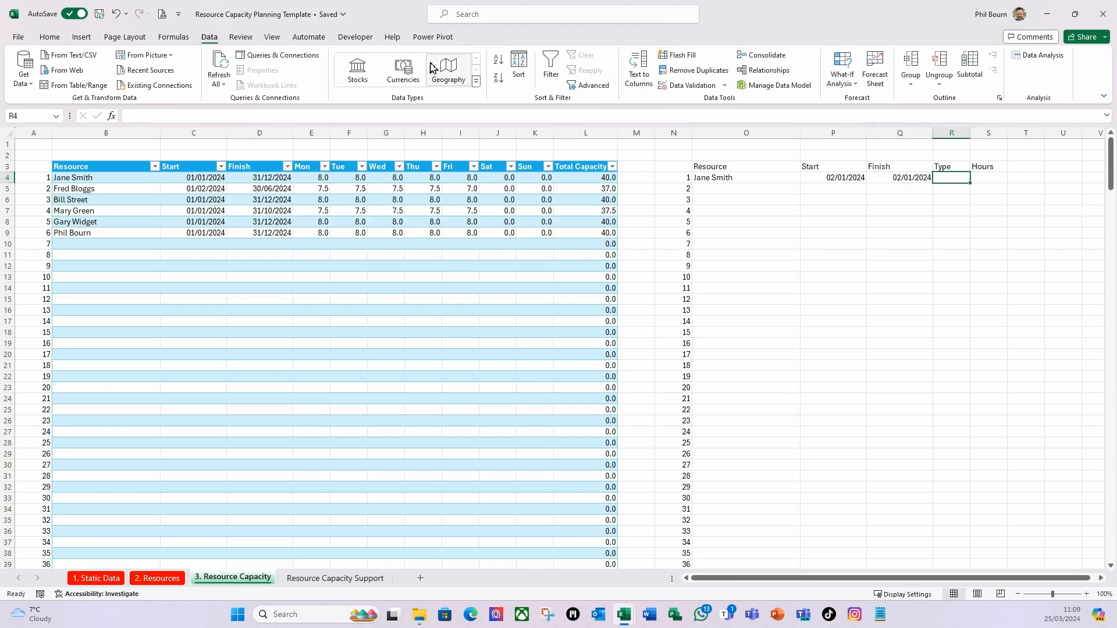
# Step: Enter the formula =tblCapacityTypes[Type] in R4, the first cell under the Type heading
pyautogui.click(724, 85)
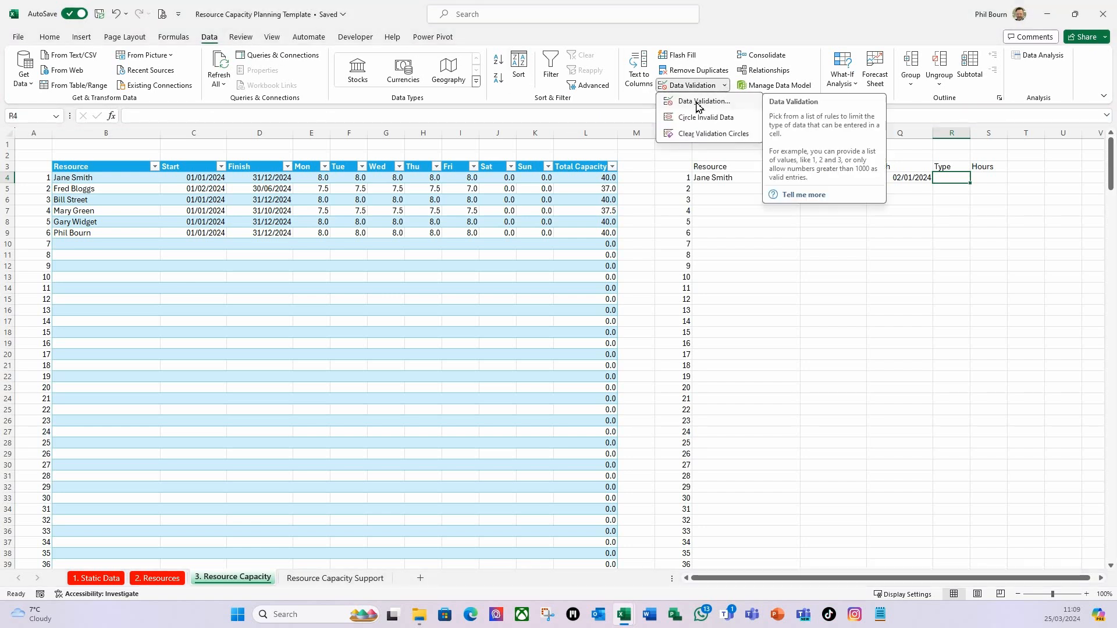
pyautogui.click(698, 107)
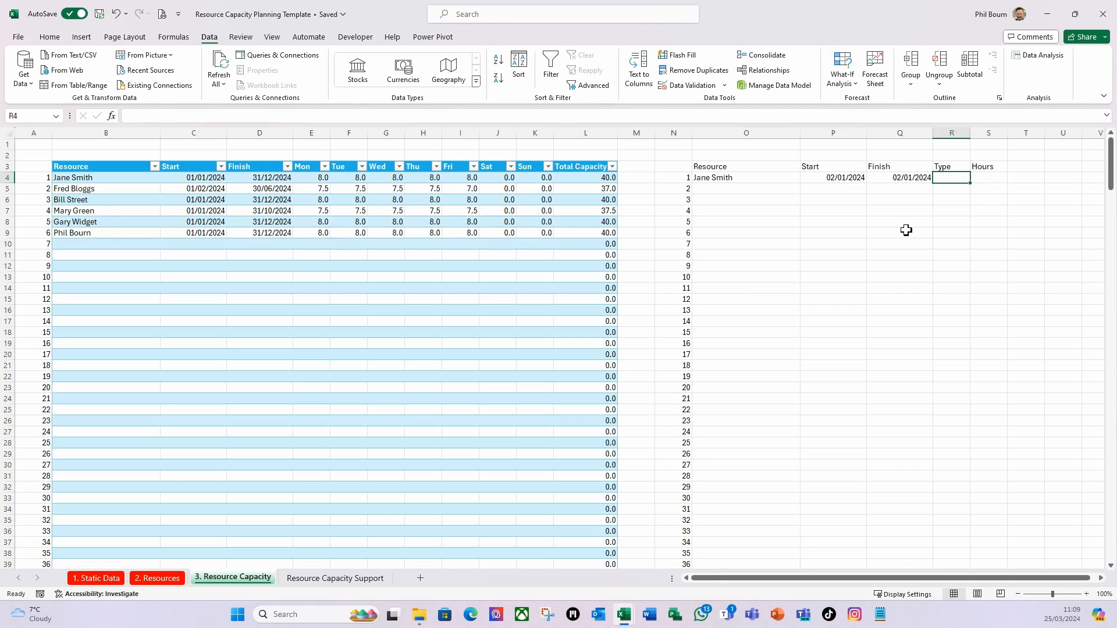
pyautogui.write('=tbl')
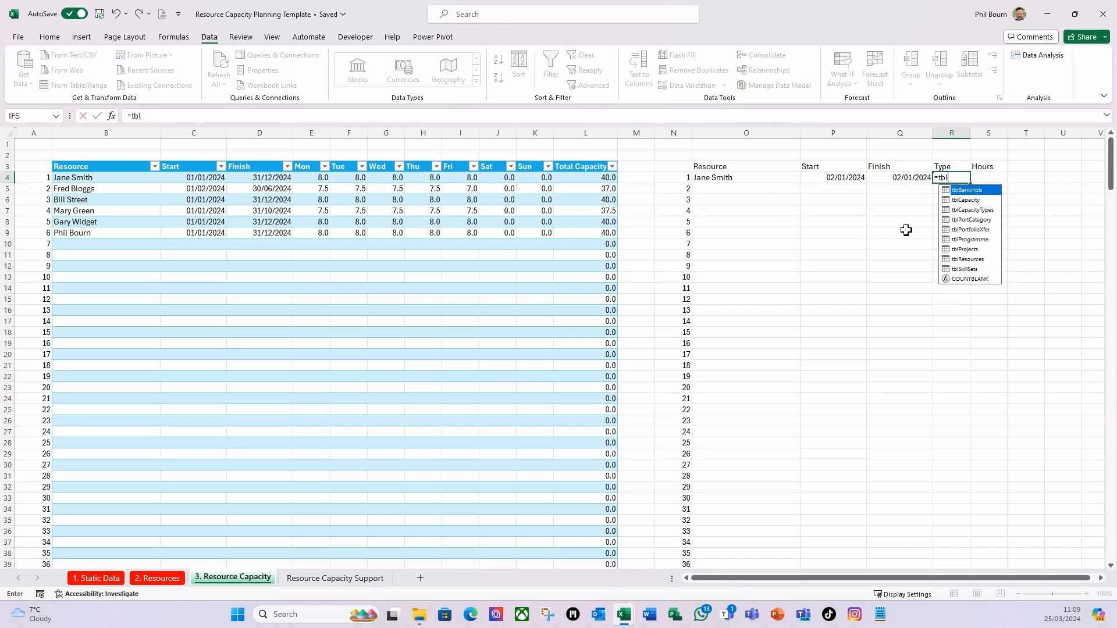
pyautogui.doubleClick(988, 209)
pyautogui.write('[')
pyautogui.doubleClick(1022, 199)
pyautogui.write(']')
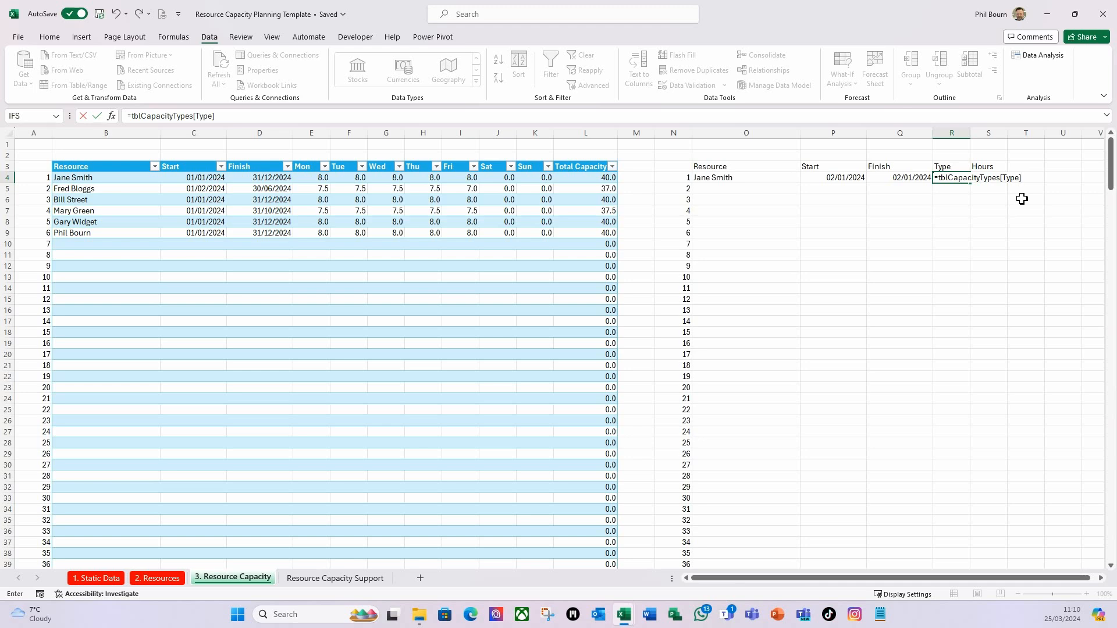
pyautogui.press('Return')
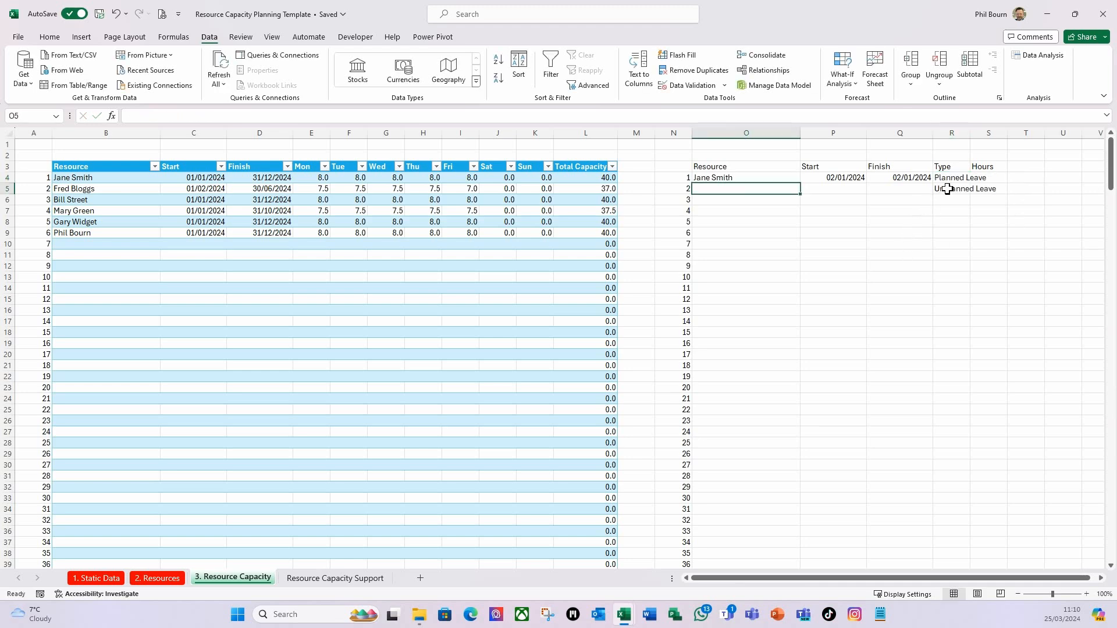
# Step: Copy the reference text tblCapacityTypes[Type] from the formula in R4, and clear the cell
pyautogui.click(948, 178)
pyautogui.moveTo(220, 116); pyautogui.dragTo(131, 118)
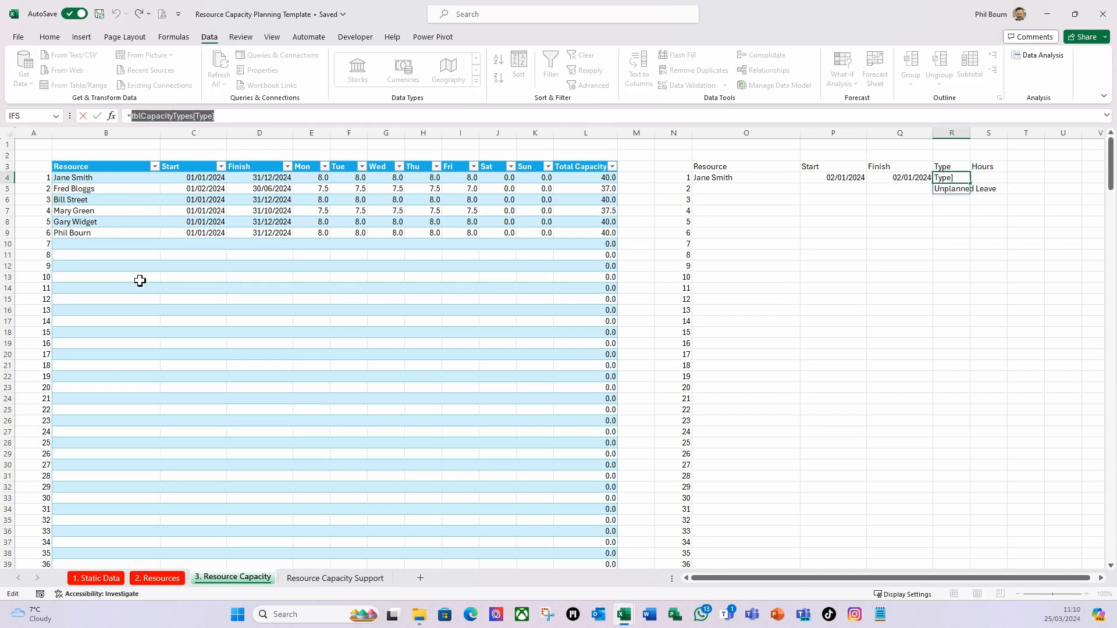
pyautogui.press('Escape')
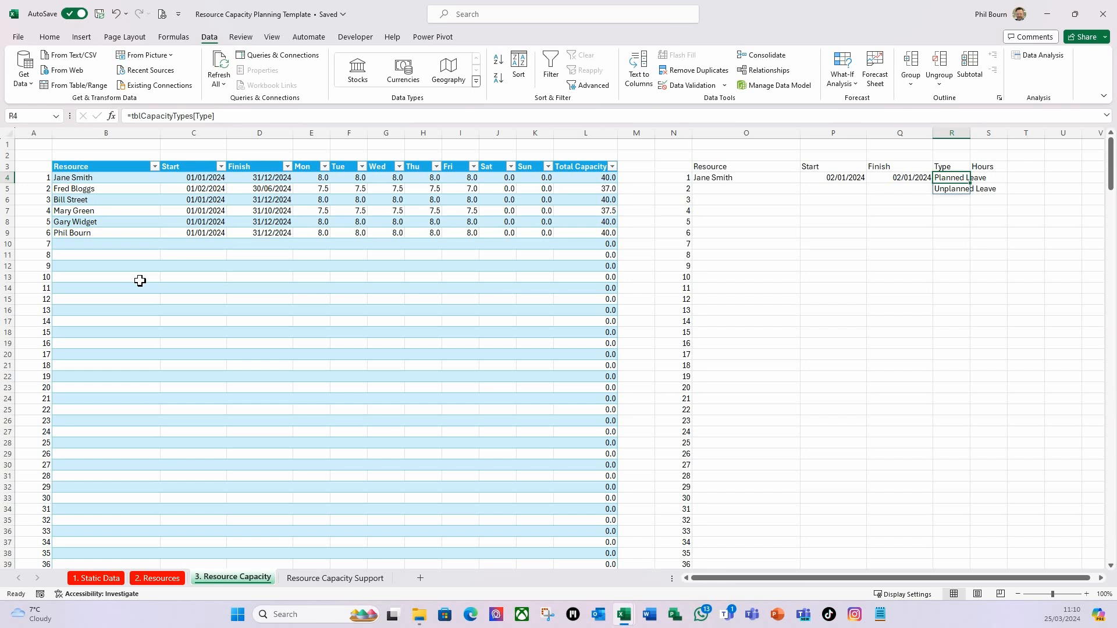
pyautogui.press('Delete')
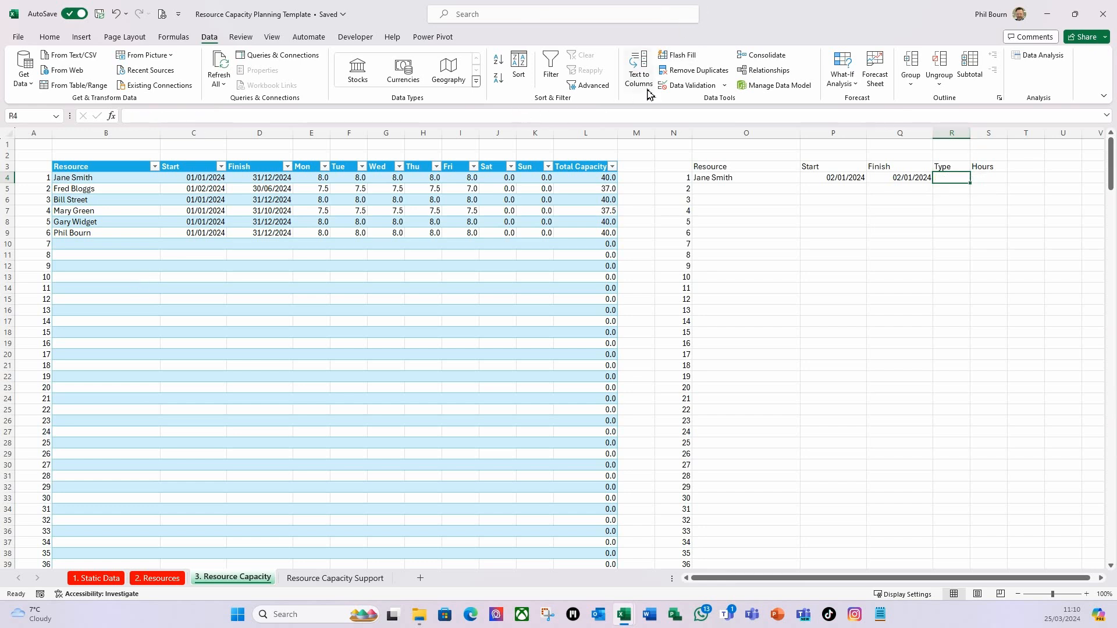
# Step: Apply list data validation to R4 with the source =indirect("tblCapacityTypes[Type]")
pyautogui.click(724, 85)
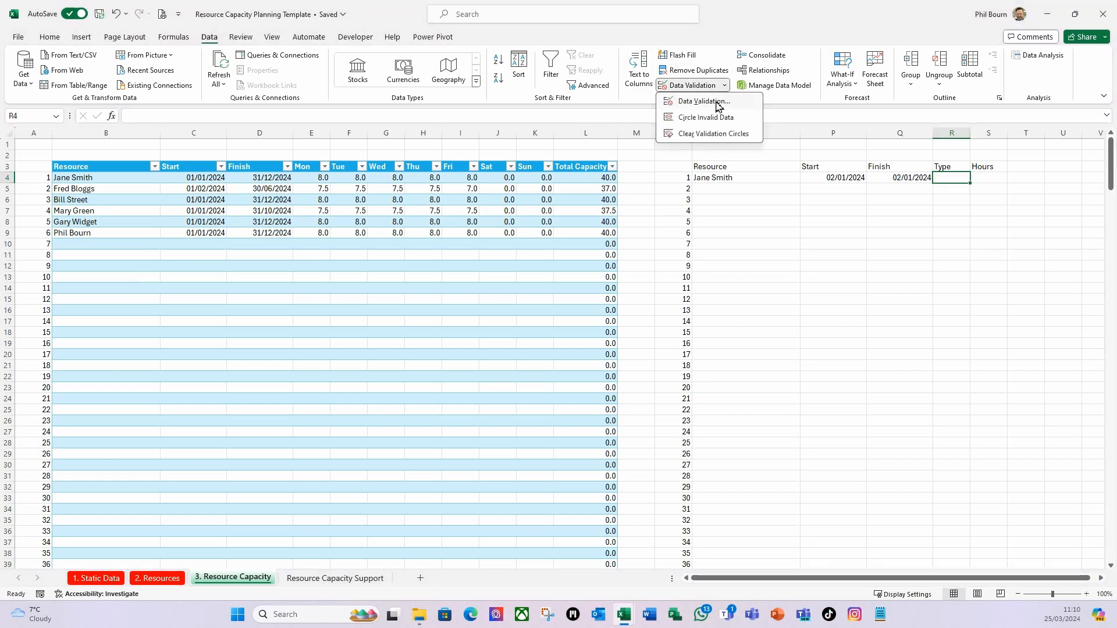
pyautogui.click(717, 102)
pyautogui.click(467, 193)
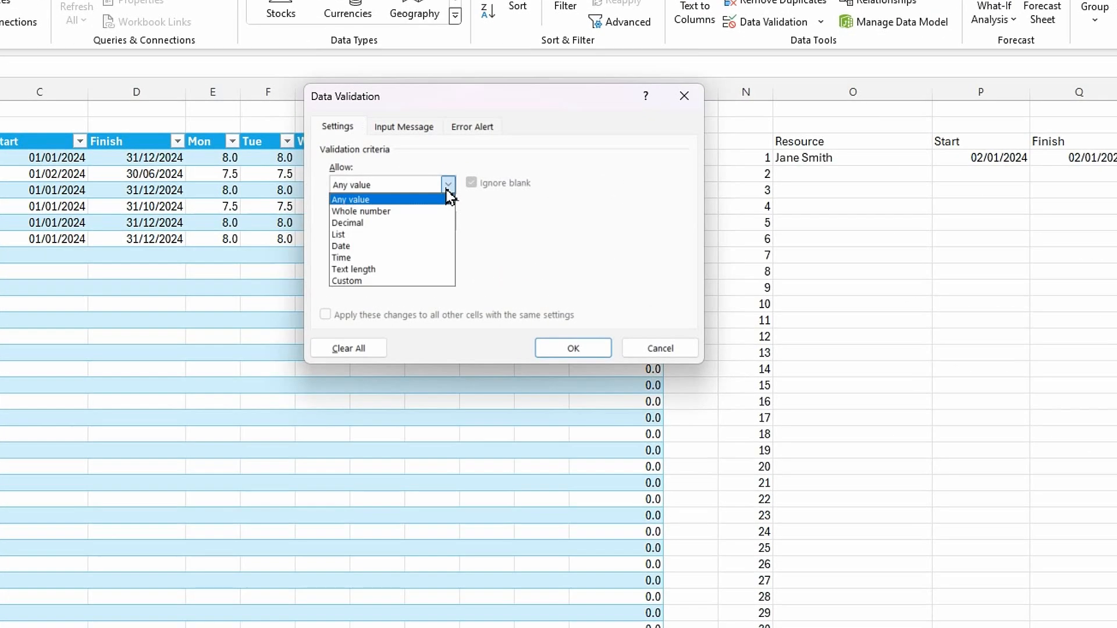
pyautogui.click(383, 236)
pyautogui.click(367, 257)
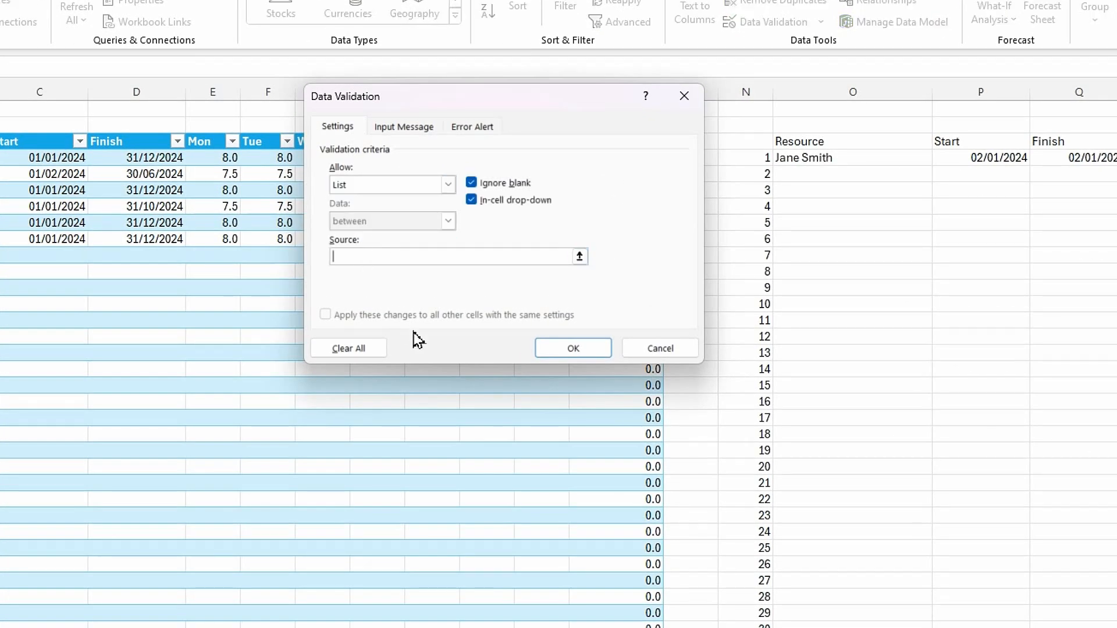
pyautogui.write('=indirect')
pyautogui.write('("tblCapacityTypes[Type]')
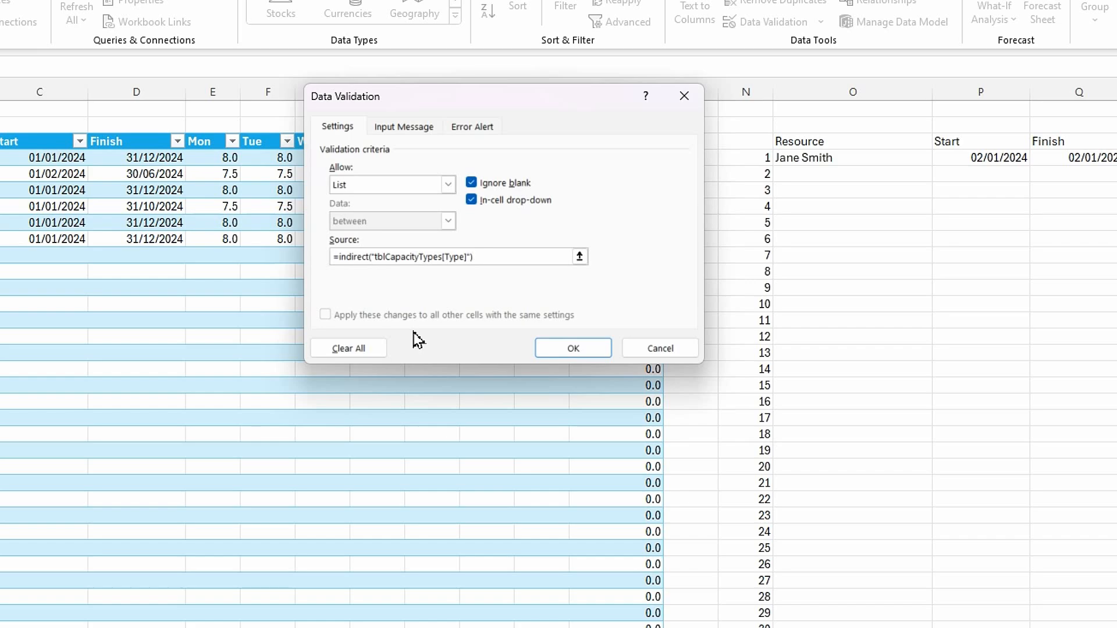
pyautogui.click(565, 348)
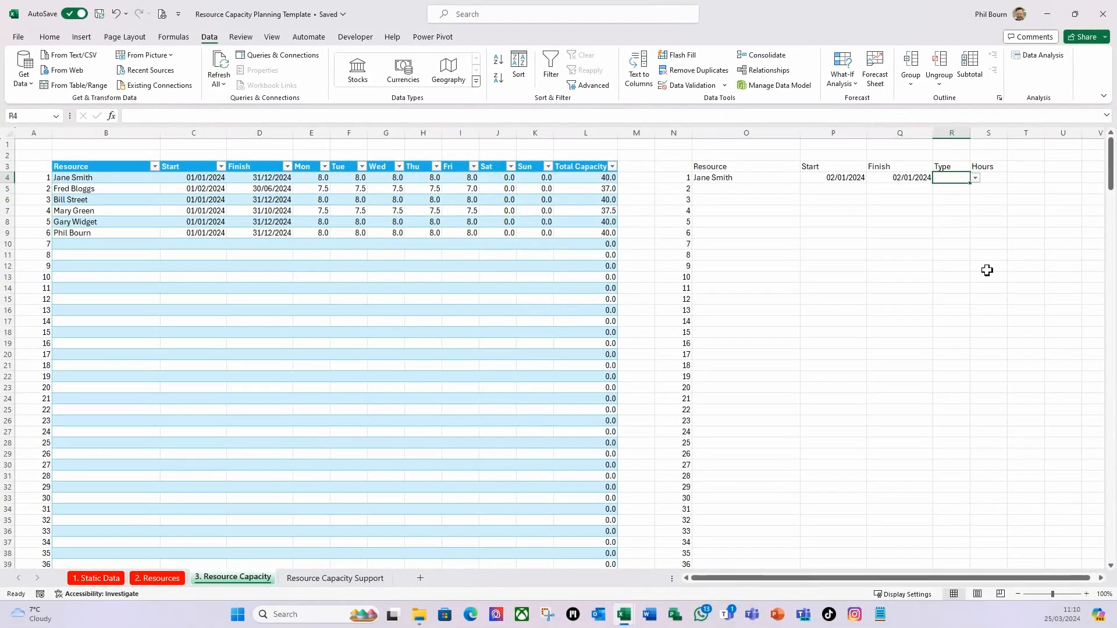
# Step: Choose Planned Leave as the type in R4 and widen column R to fit it
pyautogui.click(975, 178)
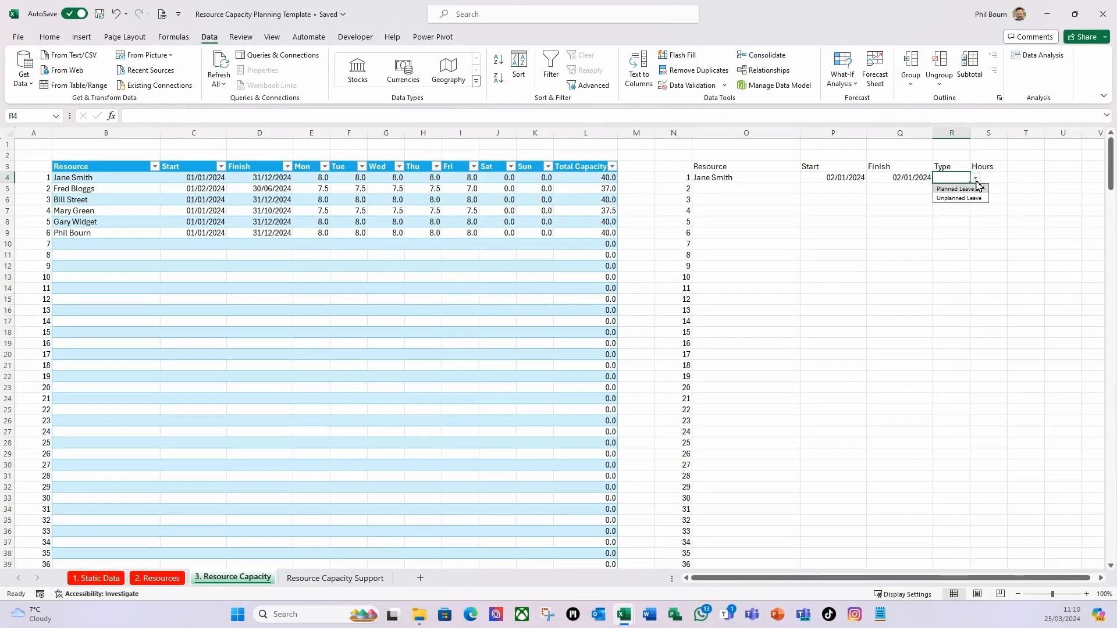
pyautogui.click(962, 189)
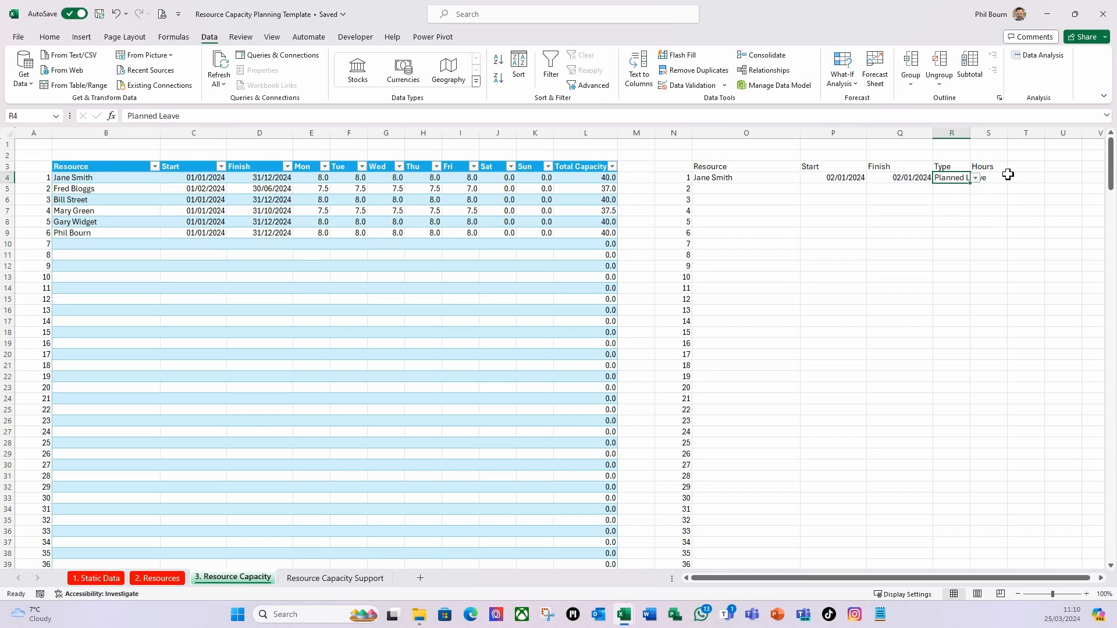
pyautogui.moveTo(969, 132); pyautogui.dragTo(989, 133)
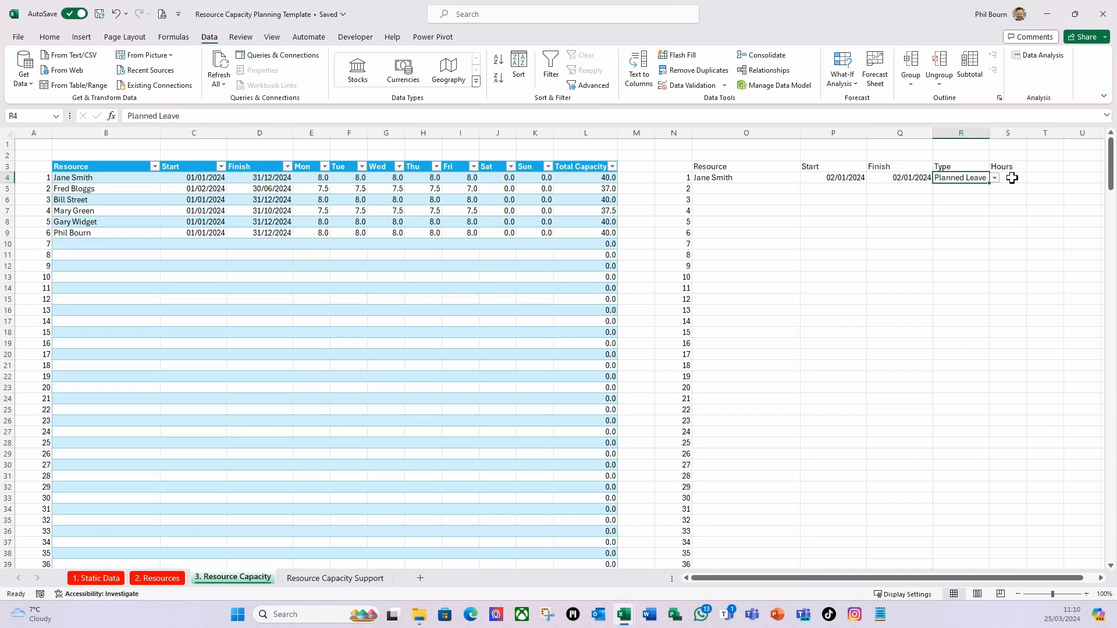
# Step: Enter 8 in the Hours cell S4 and format it as a number with one decimal place
pyautogui.click(1012, 178)
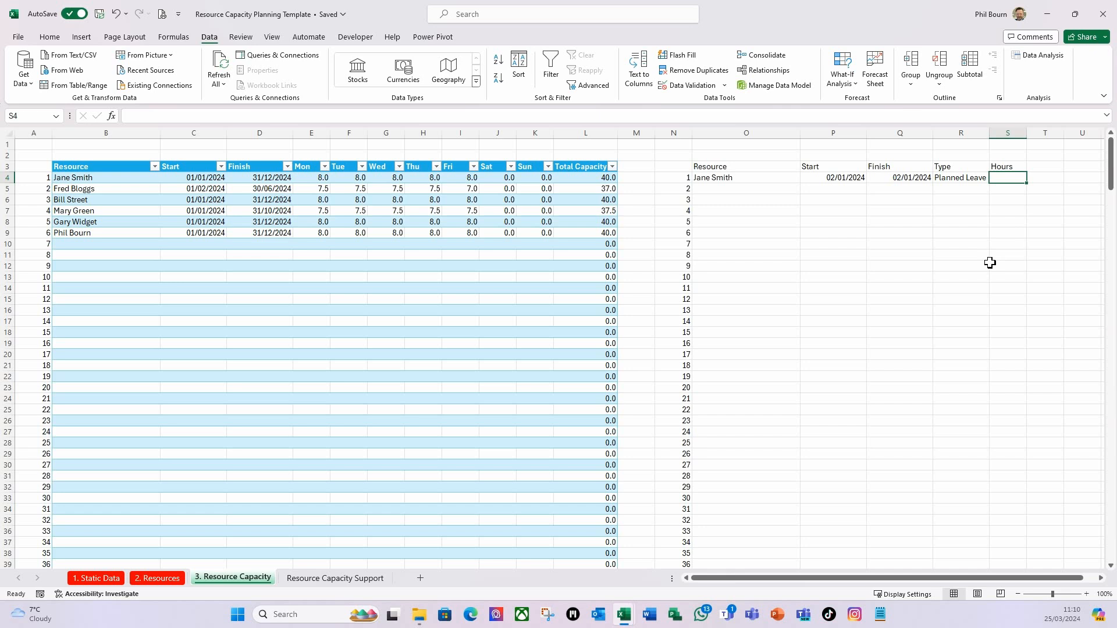
pyautogui.write('8')
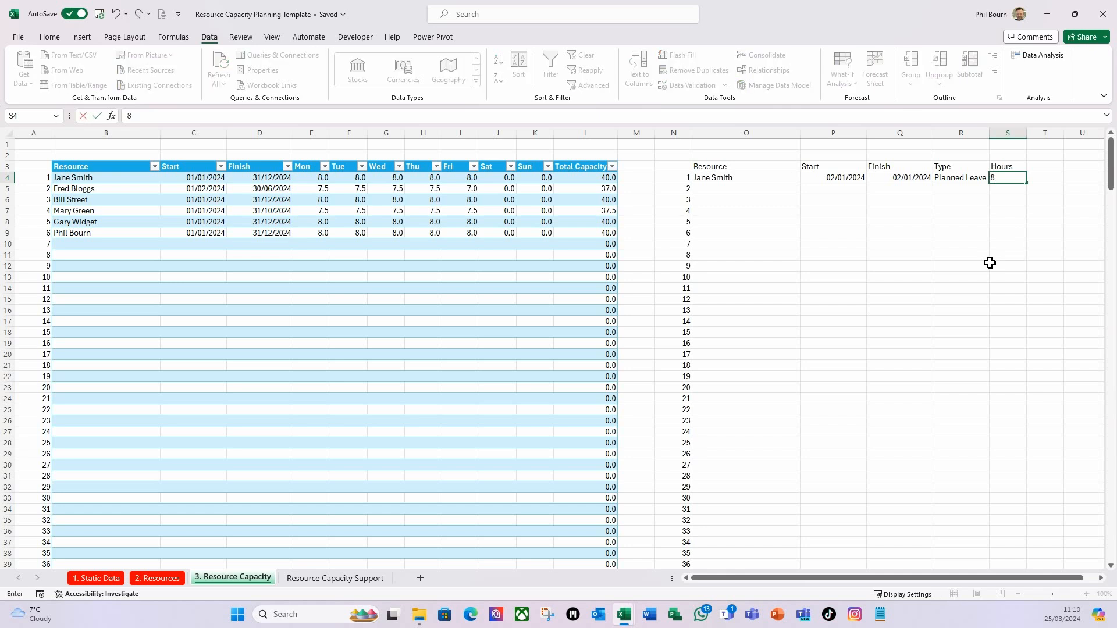
pyautogui.press('Return')
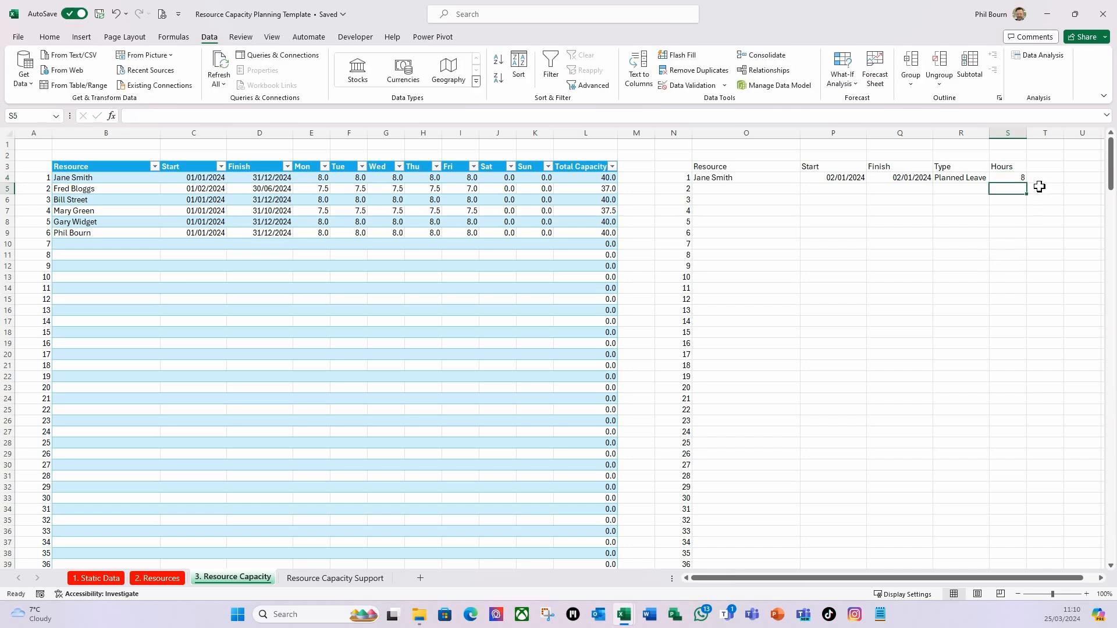
pyautogui.click(1018, 179)
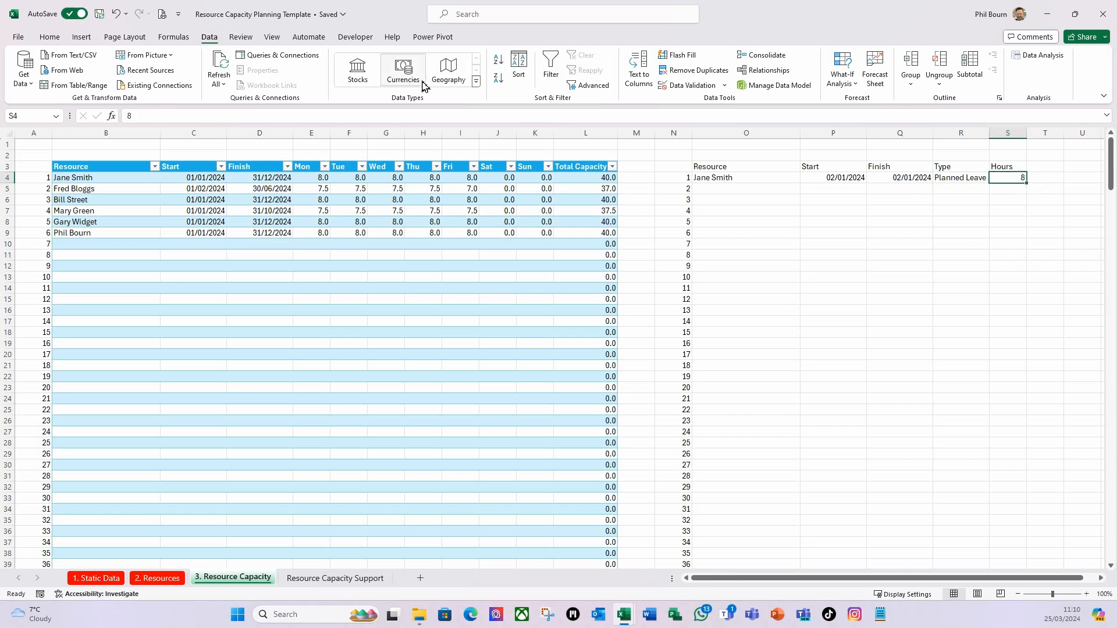
pyautogui.click(49, 37)
pyautogui.click(502, 59)
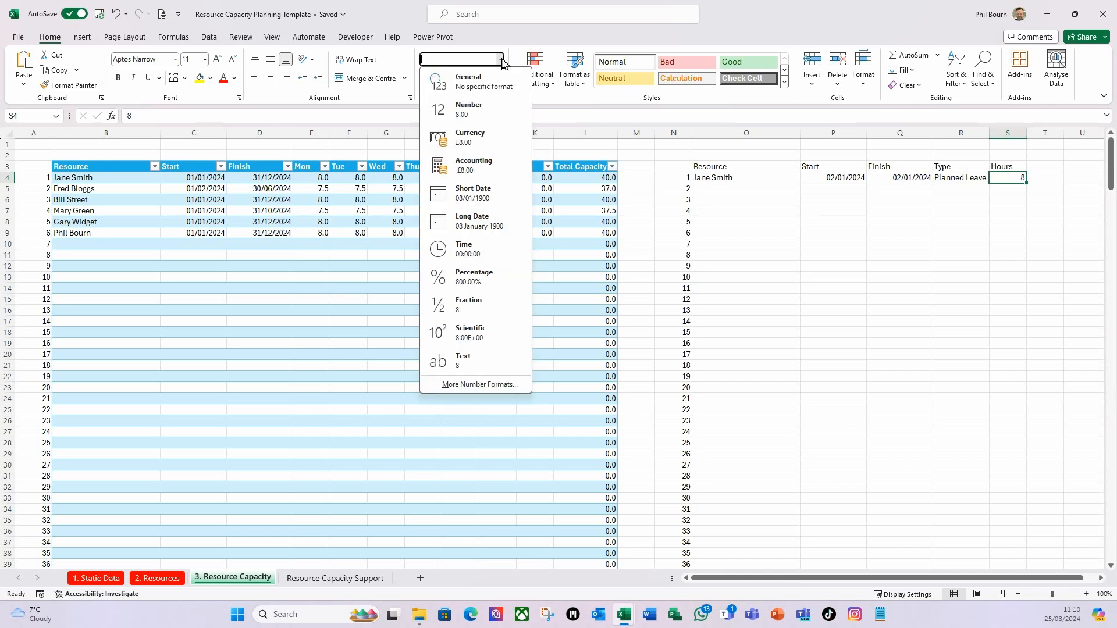
pyautogui.click(464, 111)
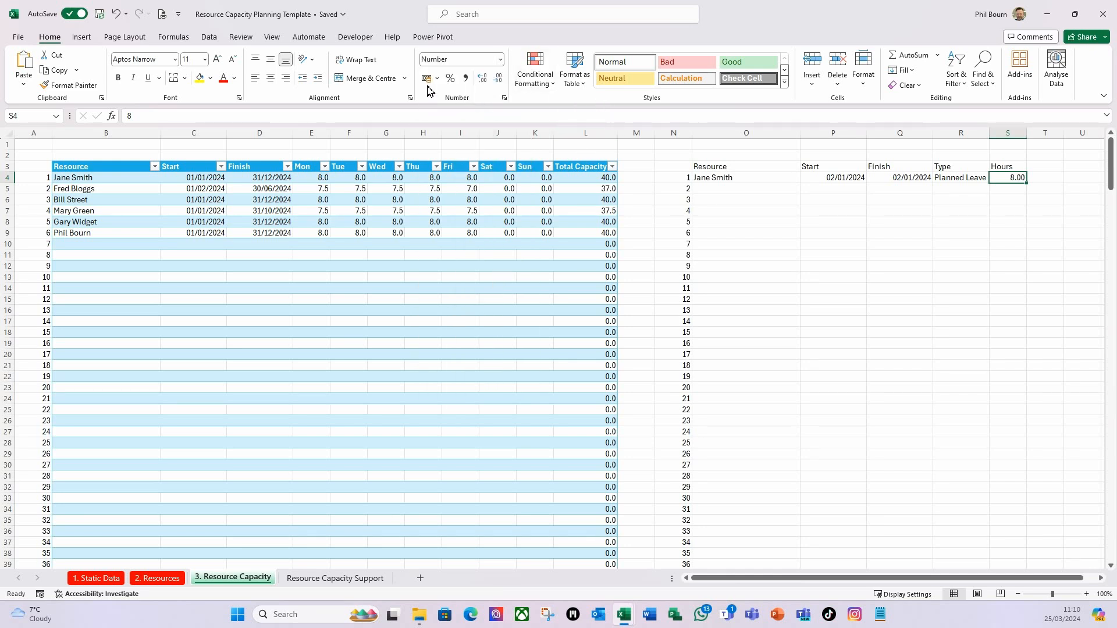
pyautogui.click(499, 82)
pyautogui.click(986, 259)
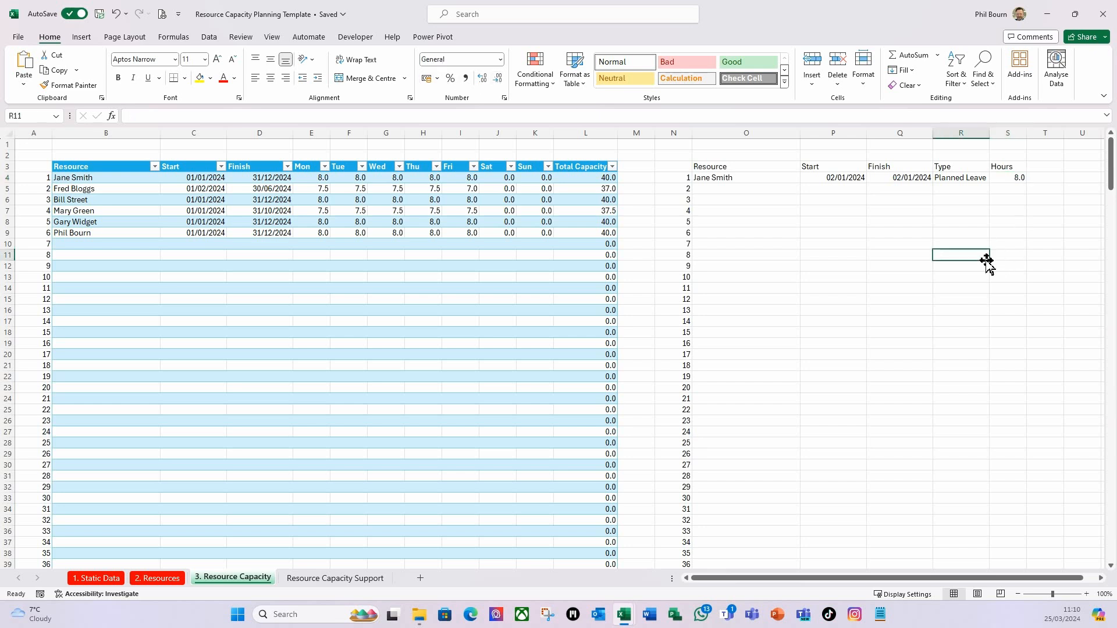
# Step: Create a table with headers from the leave data range $O$3:$S$303, leaving out the row-number column N
pyautogui.click(713, 179)
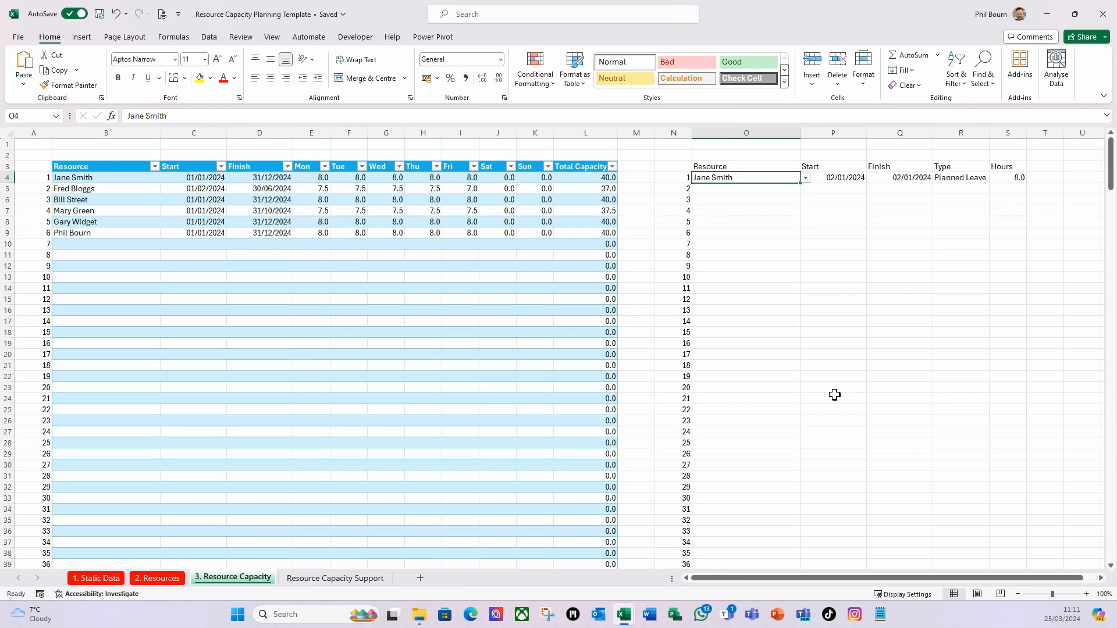
pyautogui.hotkey('ctrl', 't')
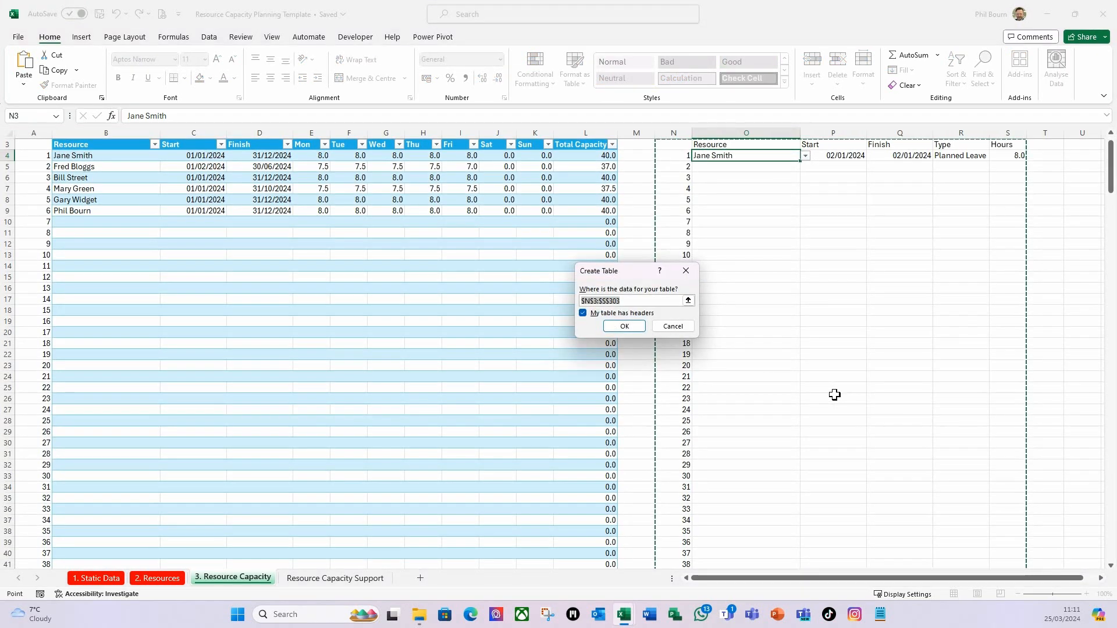
pyautogui.click(589, 300)
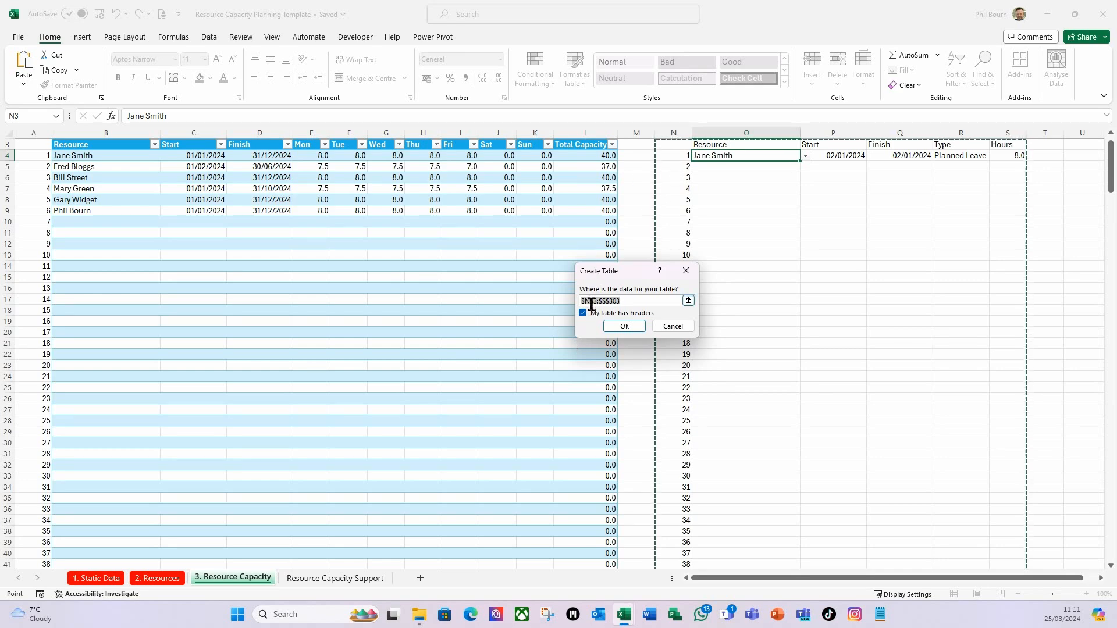
pyautogui.press('BackSpace')
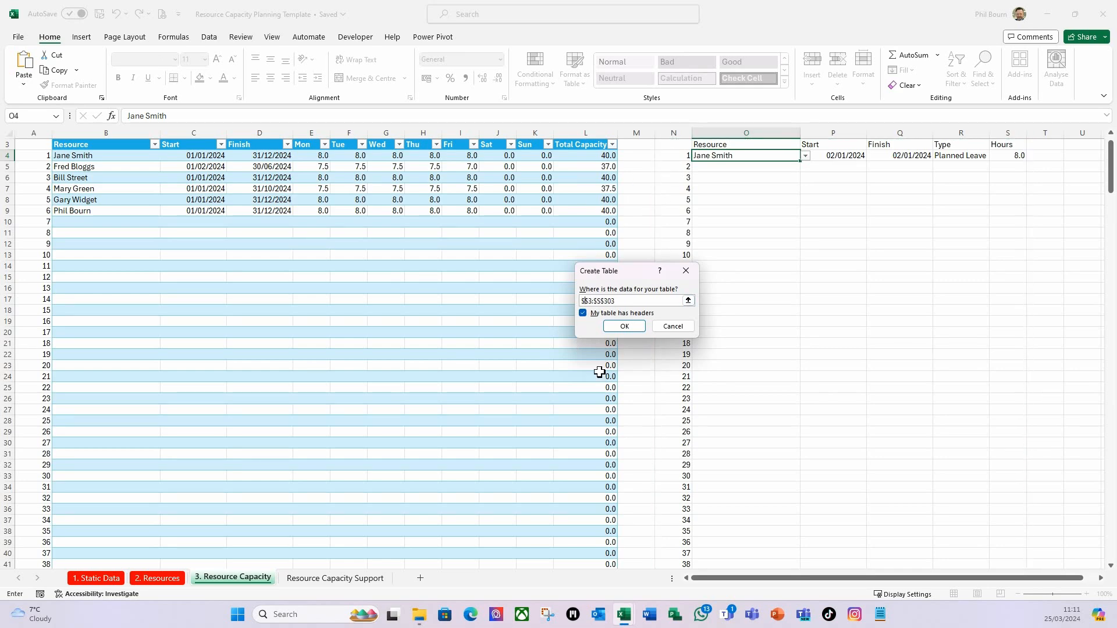
pyautogui.write('O')
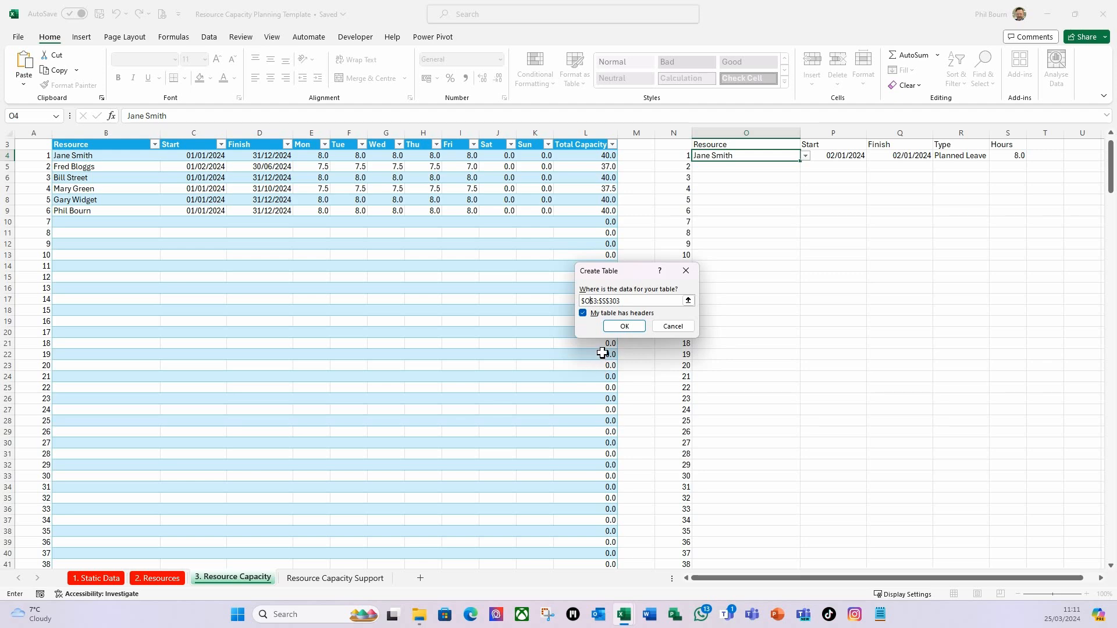
pyautogui.click(638, 327)
pyautogui.click(785, 312)
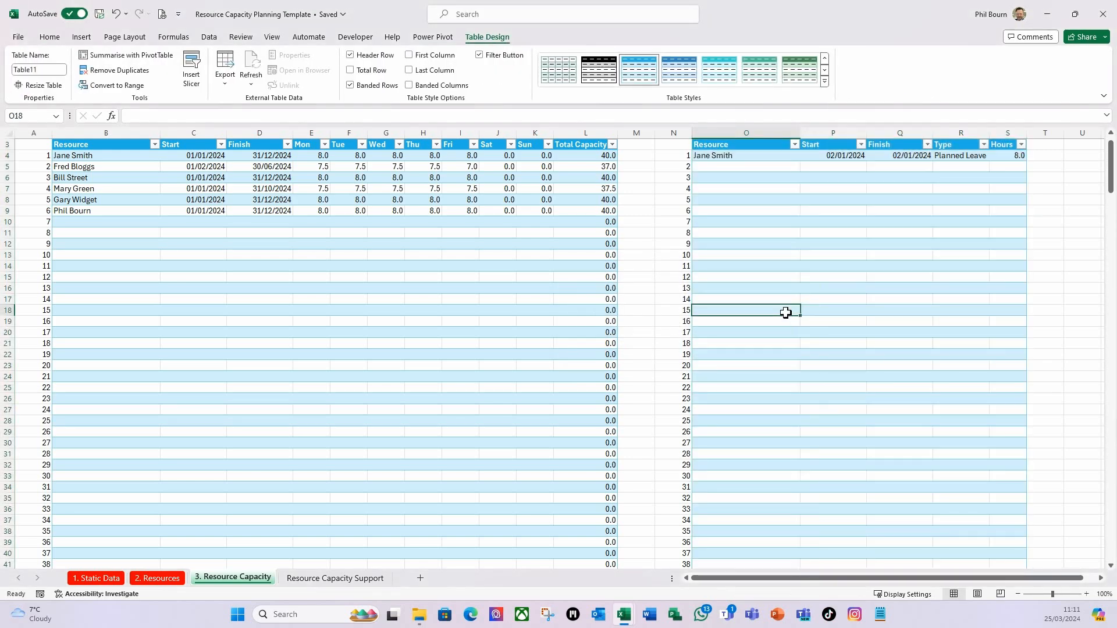
pyautogui.scroll(1, 785, 312)
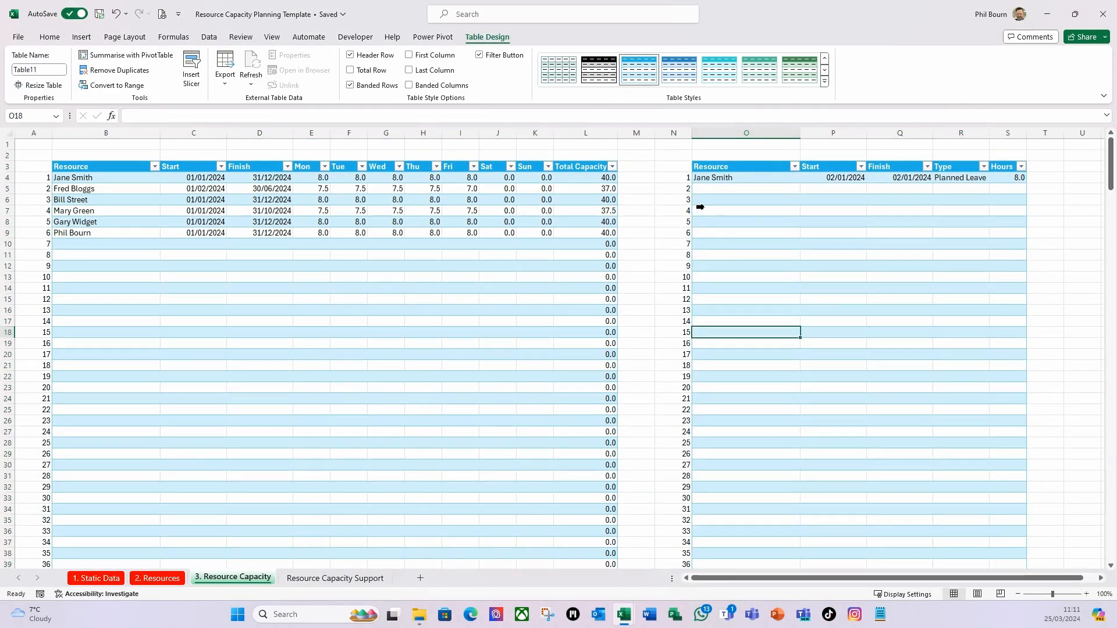
# Step: Extend the list data validation in O4 down the leave table's whole Resource column to row 303
pyautogui.click(723, 182)
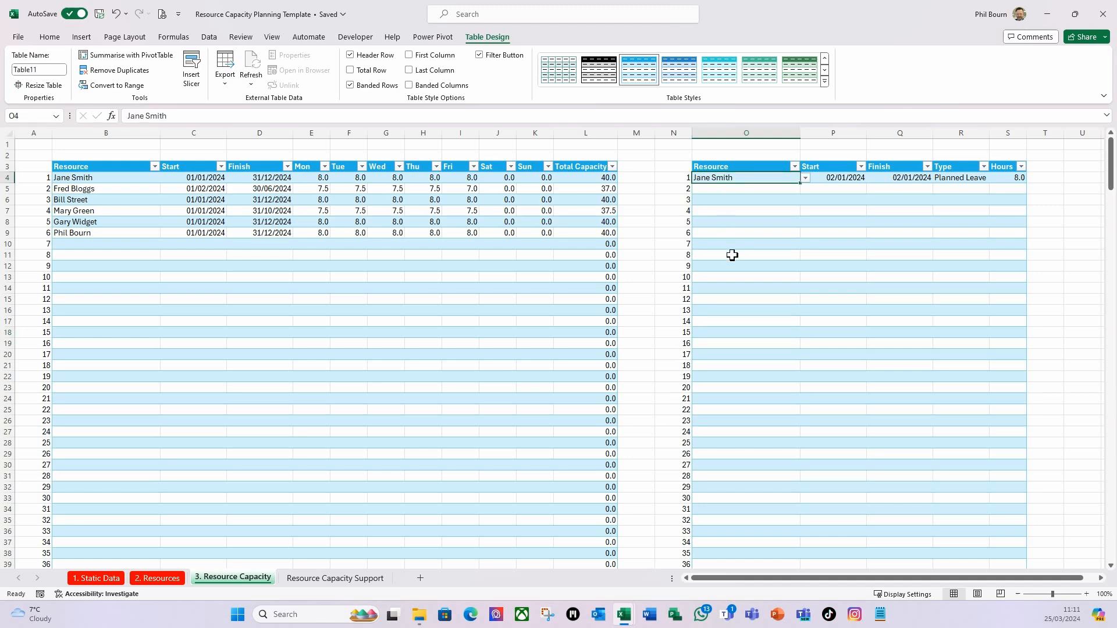
pyautogui.click(727, 224)
pyautogui.click(735, 397)
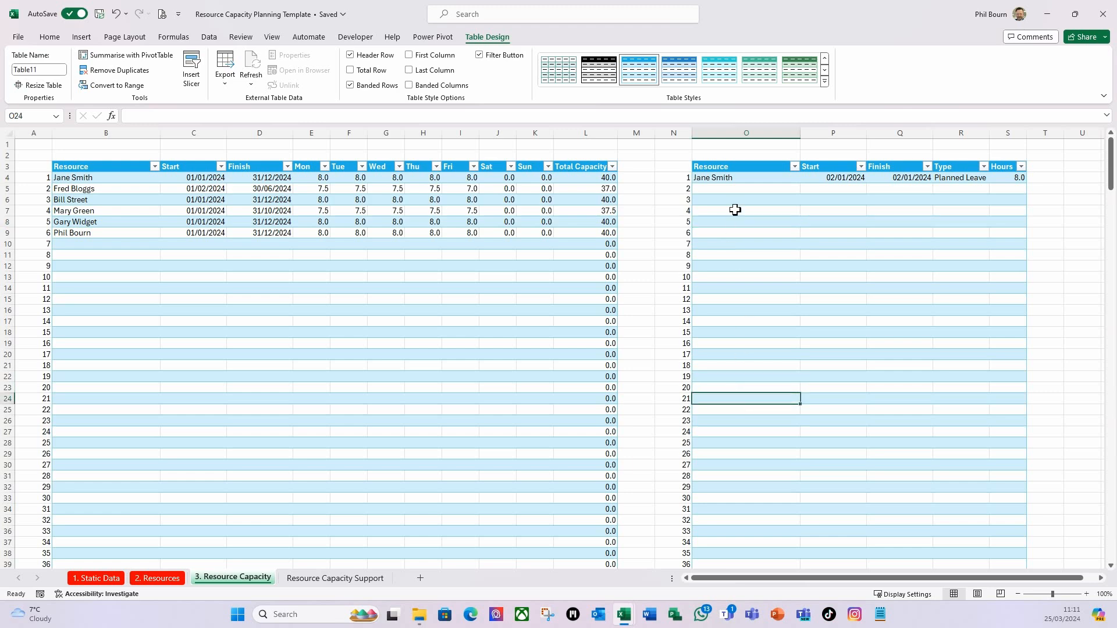
pyautogui.click(742, 180)
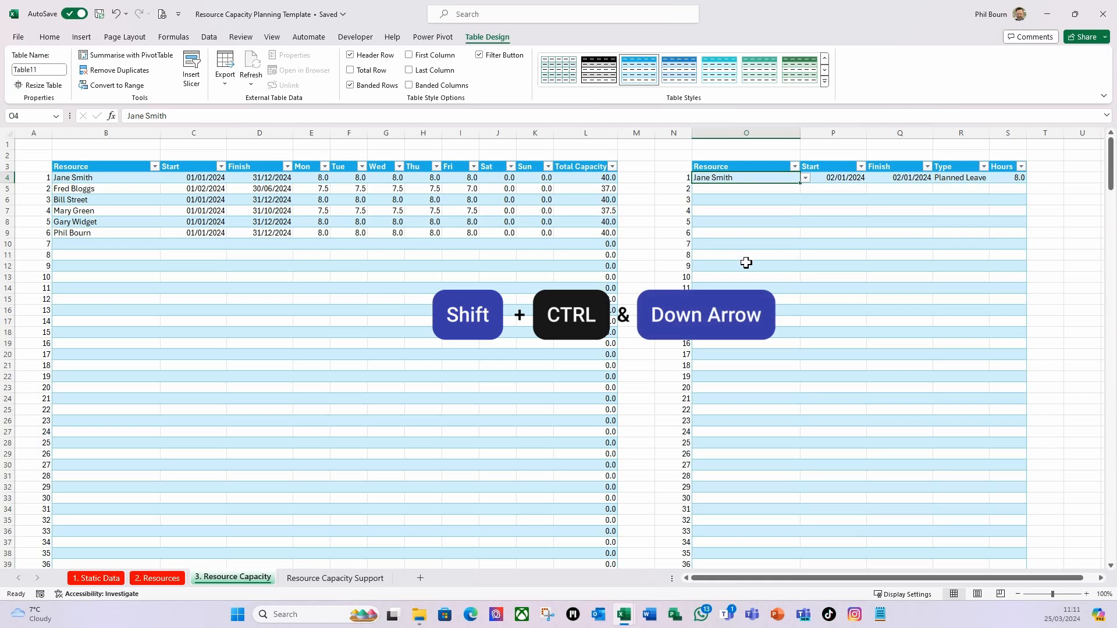
pyautogui.hotkey('ctrl', 'shift', 'Down')
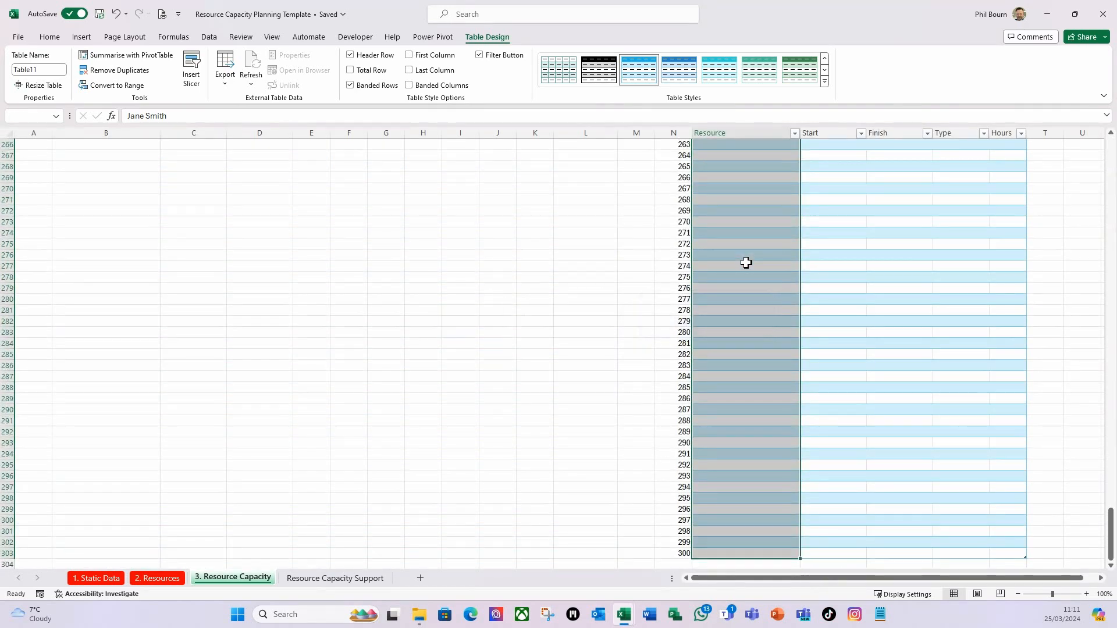
pyautogui.click(209, 36)
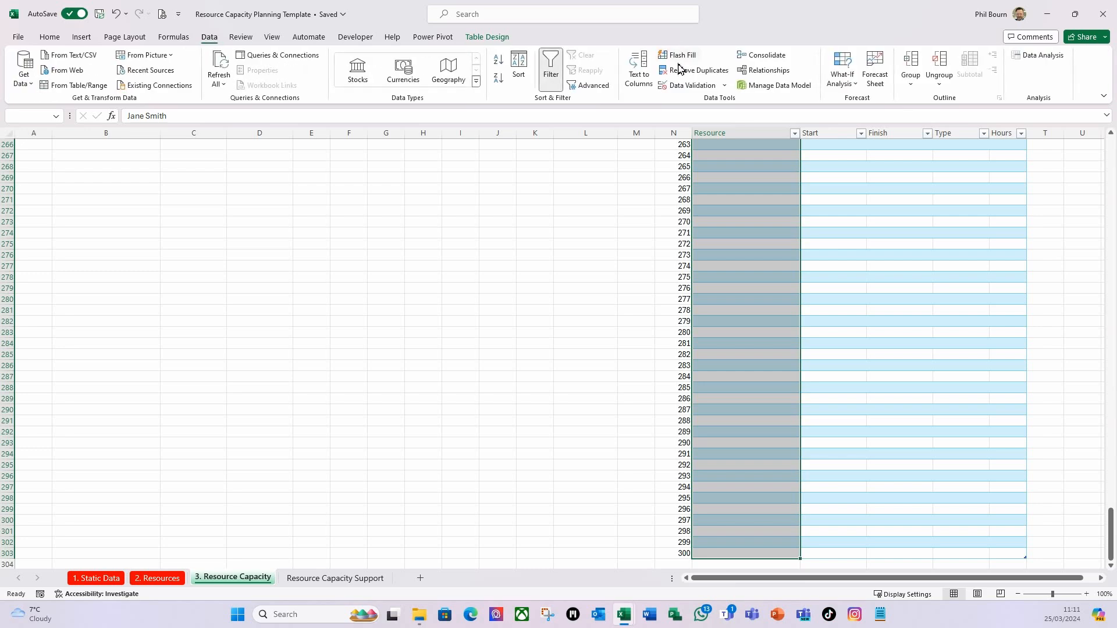
pyautogui.click(724, 85)
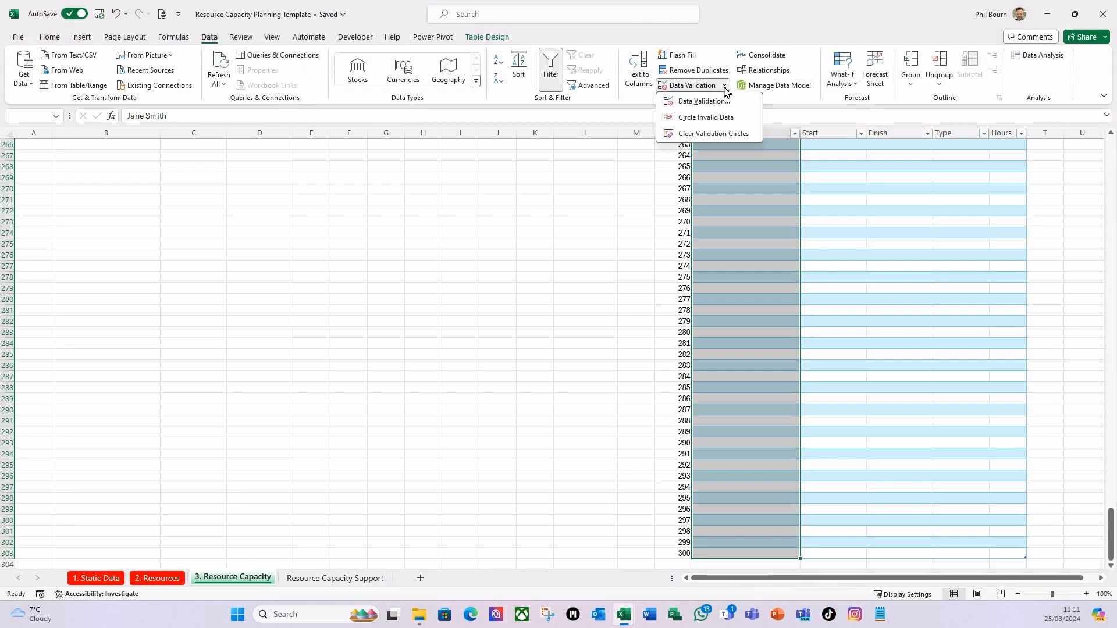
pyautogui.click(705, 102)
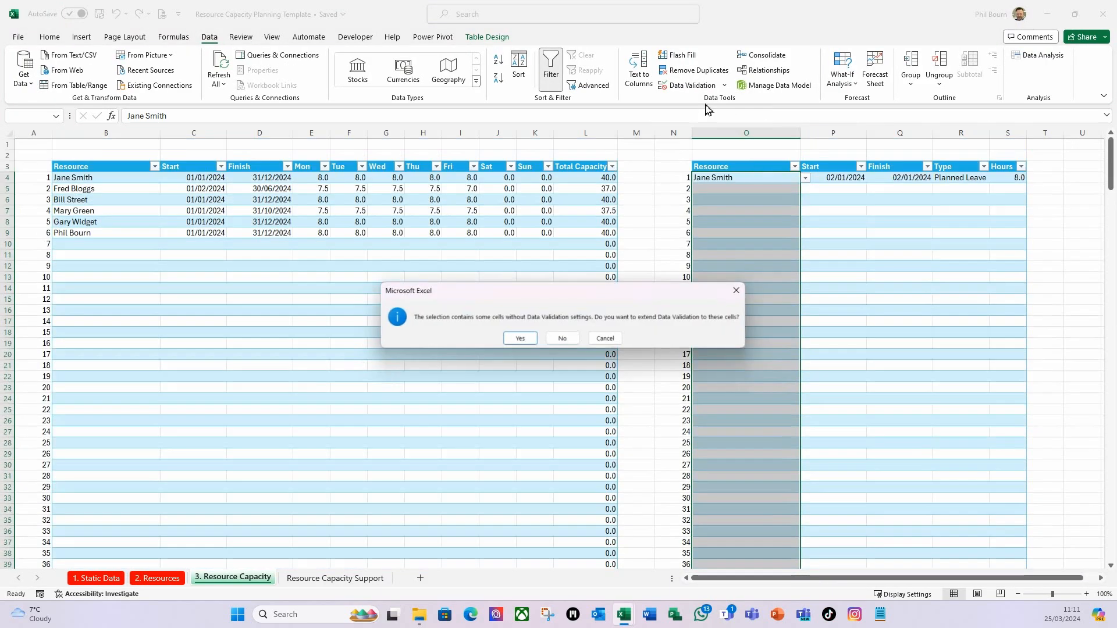
pyautogui.click(513, 339)
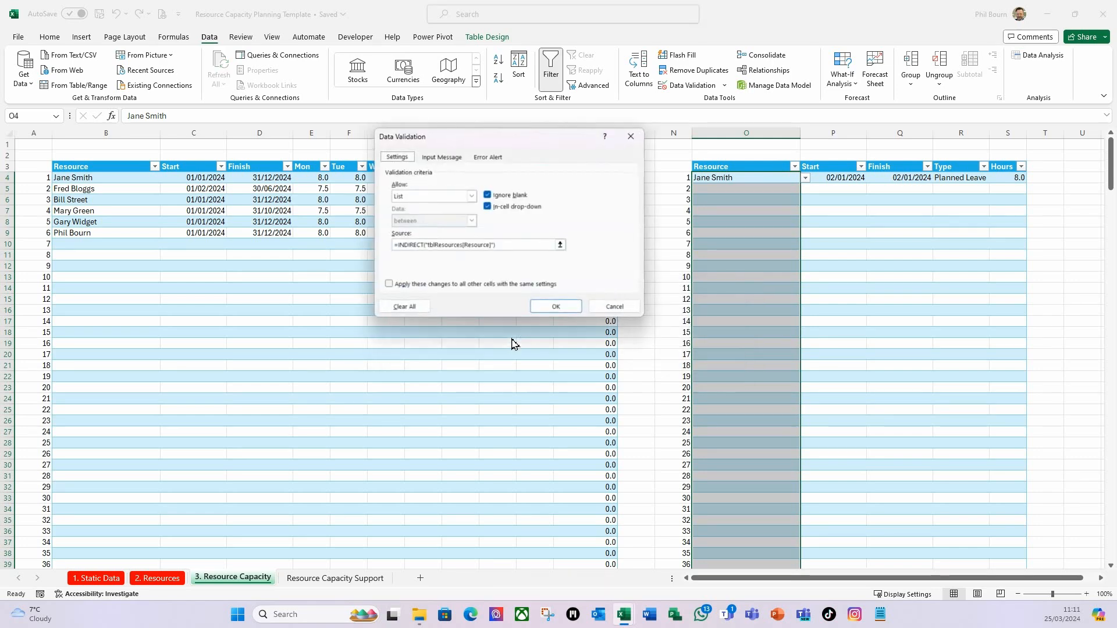
pyautogui.click(564, 308)
pyautogui.click(782, 290)
pyautogui.click(756, 423)
pyautogui.click(744, 277)
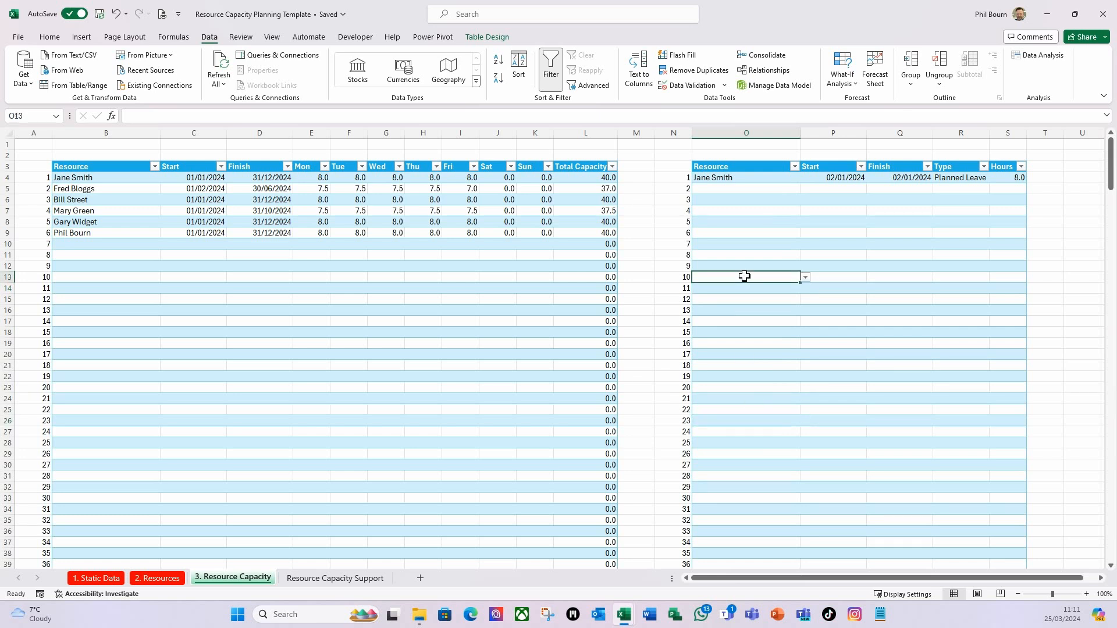
# Step: Format the leave table's Start and Finish cells from row 5 down to row 303 as Short Date
pyautogui.click(830, 191)
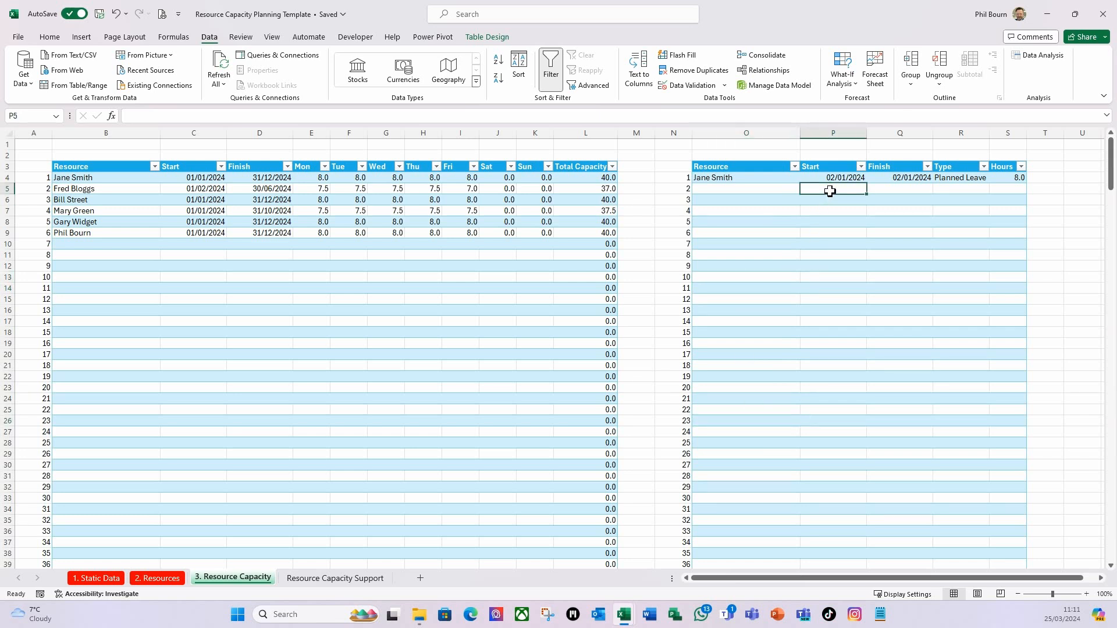
pyautogui.hotkey('shift', 'Right')
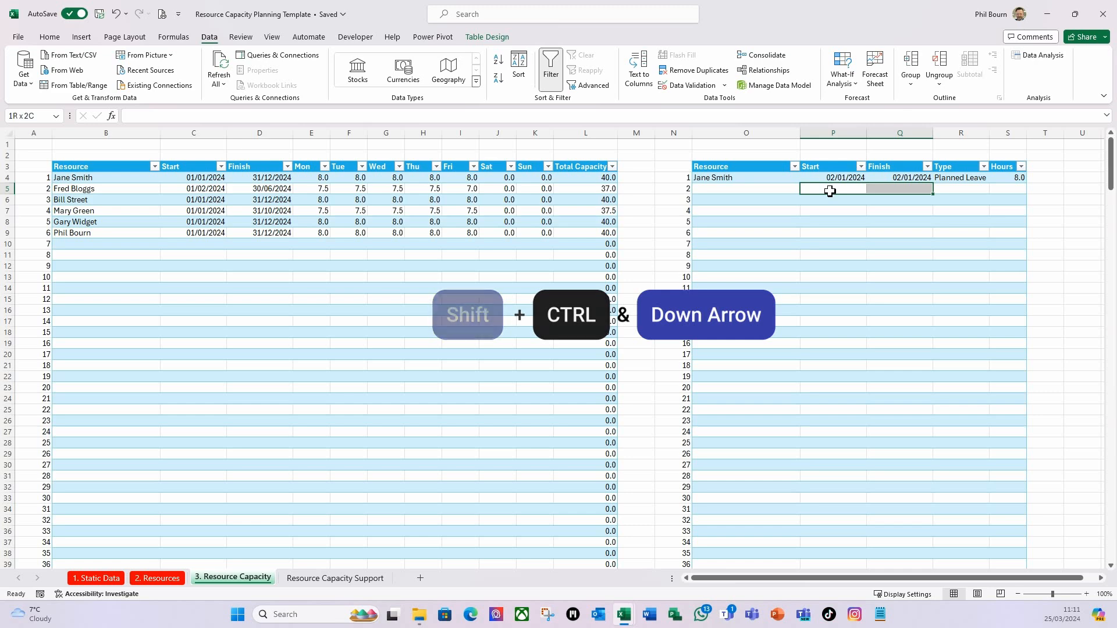
pyautogui.hotkey('ctrl', 'shift', 'Down')
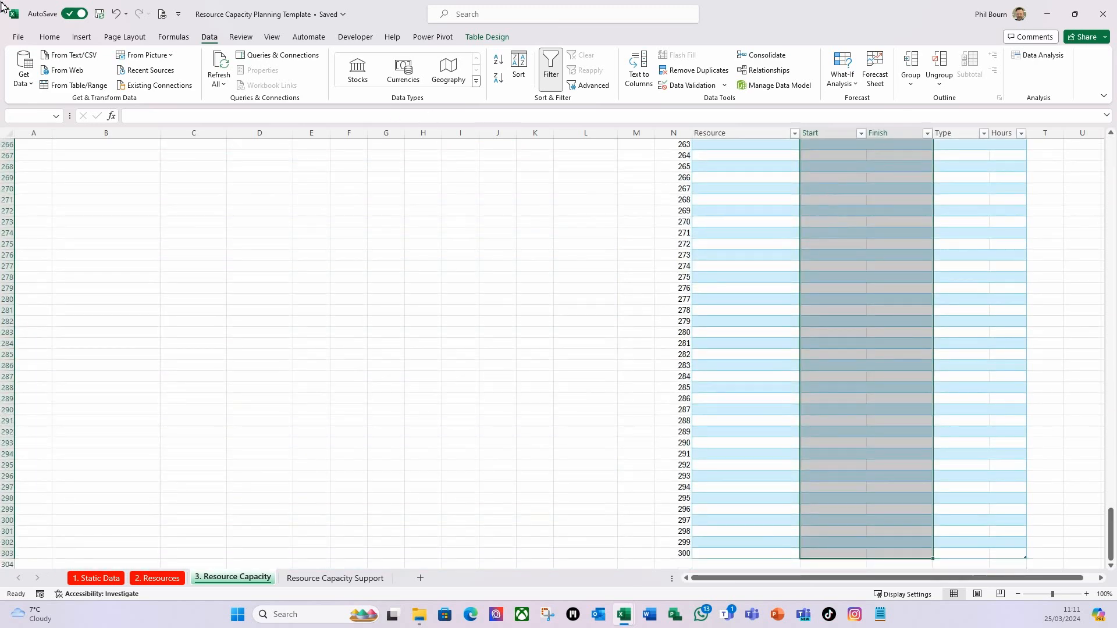
pyautogui.click(49, 37)
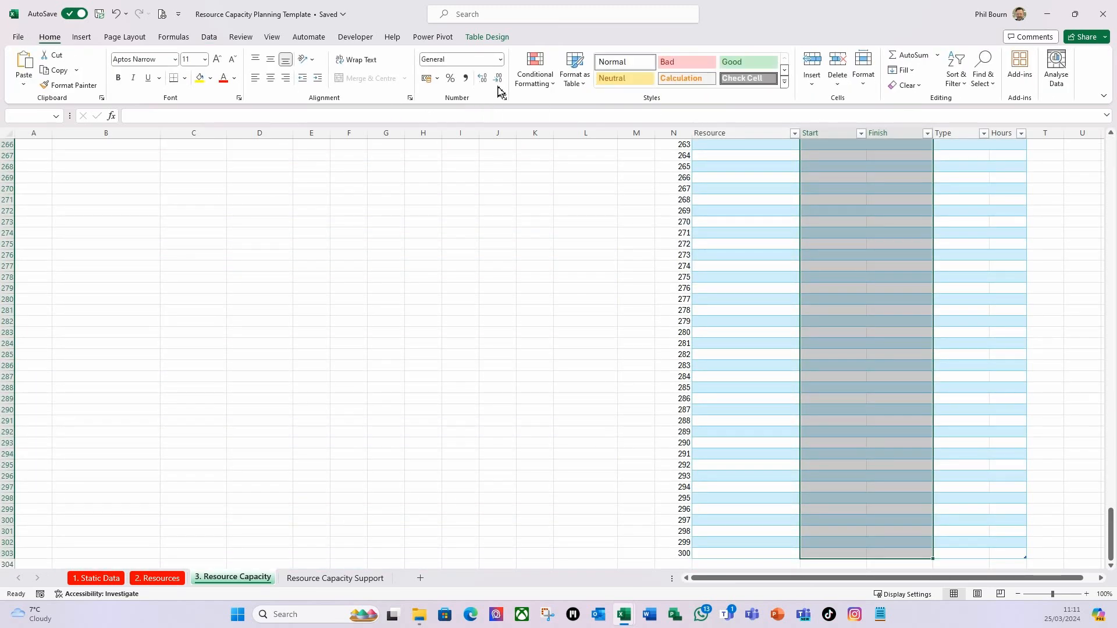
pyautogui.click(501, 60)
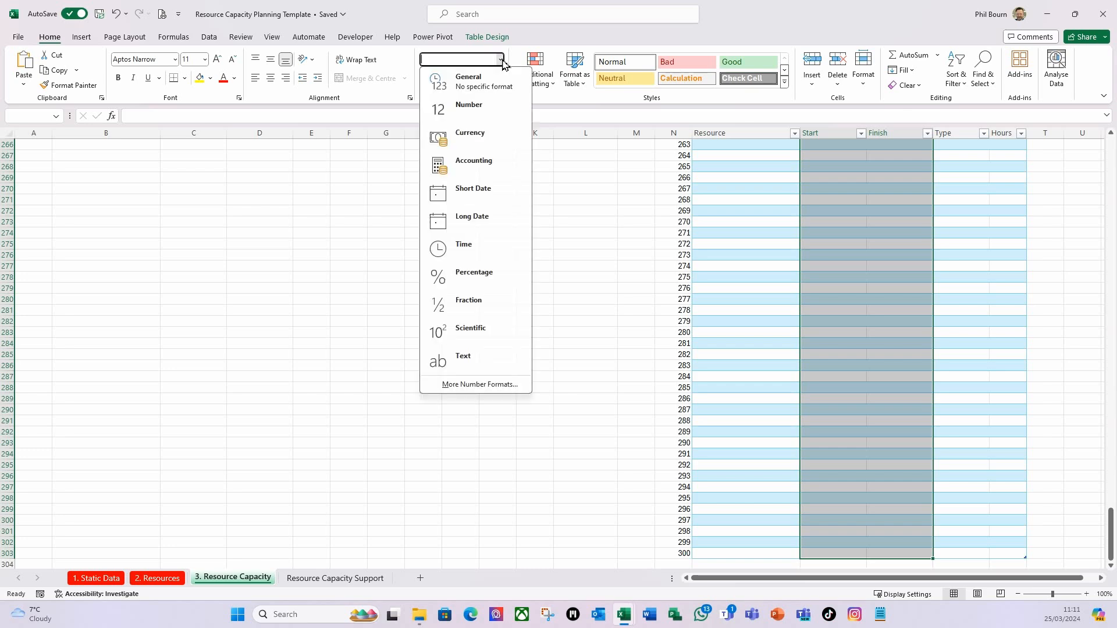
pyautogui.click(491, 190)
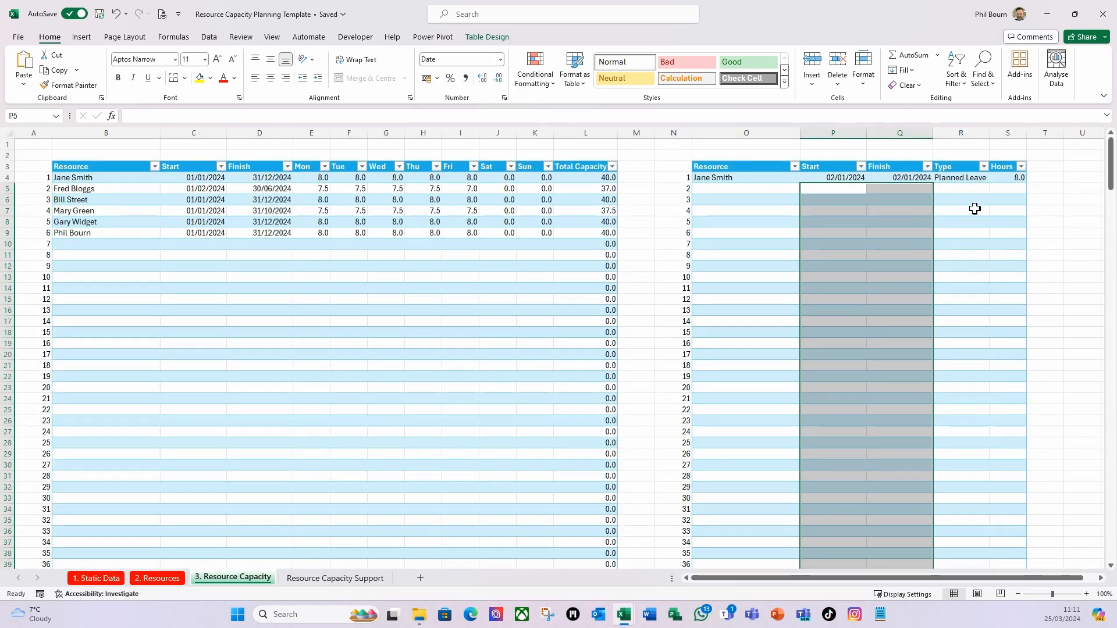
# Step: Extend the list data validation in R4 down the leave table's whole Type column to row 303
pyautogui.click(970, 179)
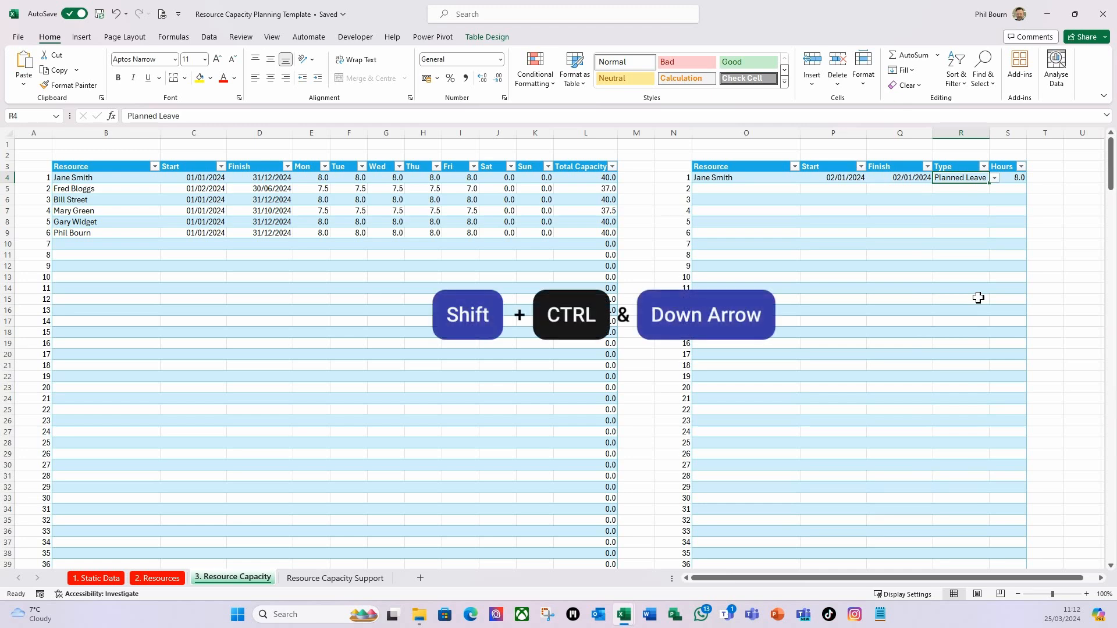
pyautogui.hotkey('ctrl', 'shift', 'Down')
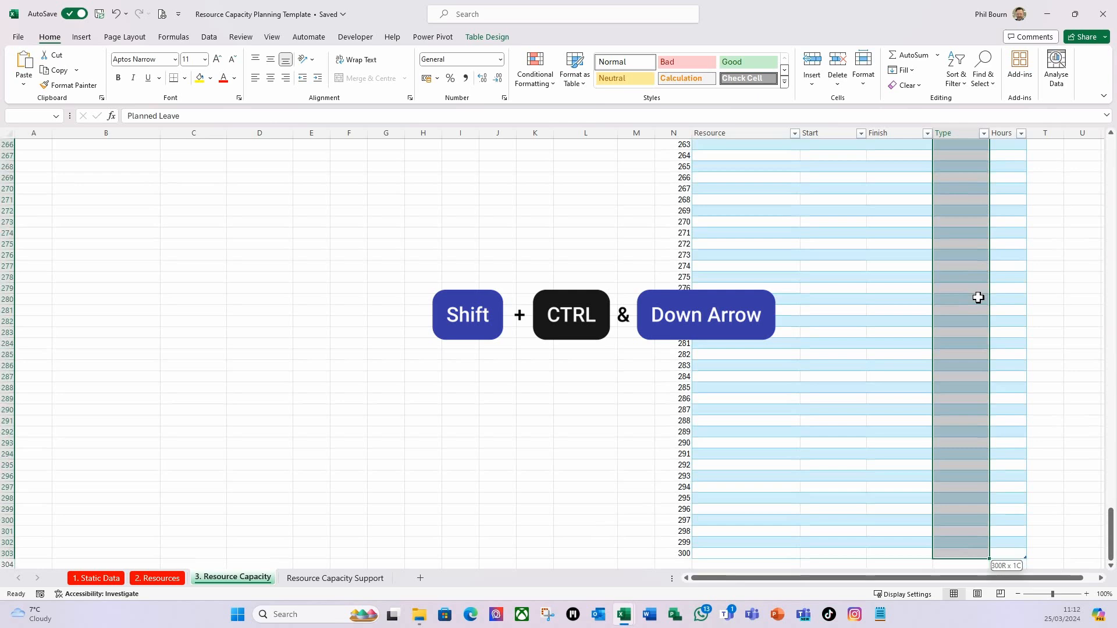
pyautogui.click(209, 37)
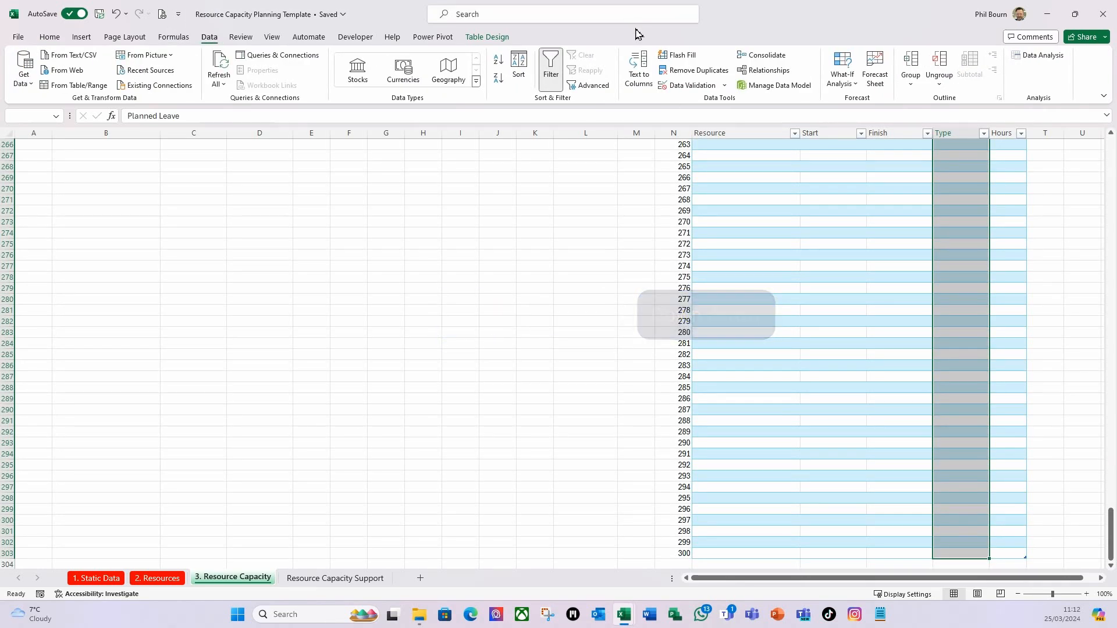
pyautogui.click(725, 86)
pyautogui.click(717, 101)
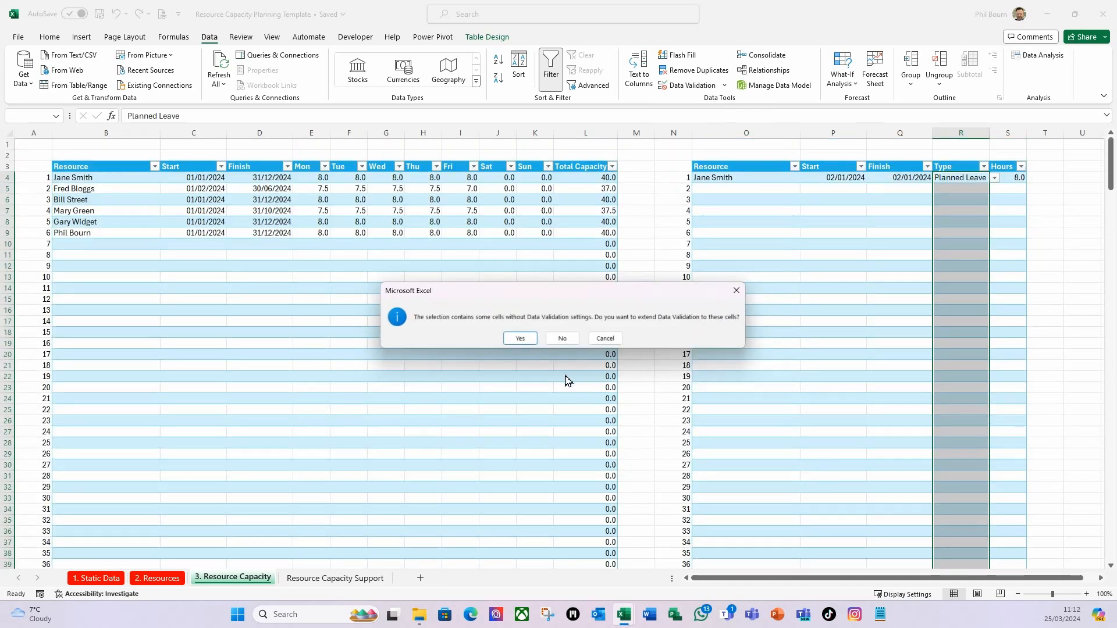
pyautogui.click(520, 338)
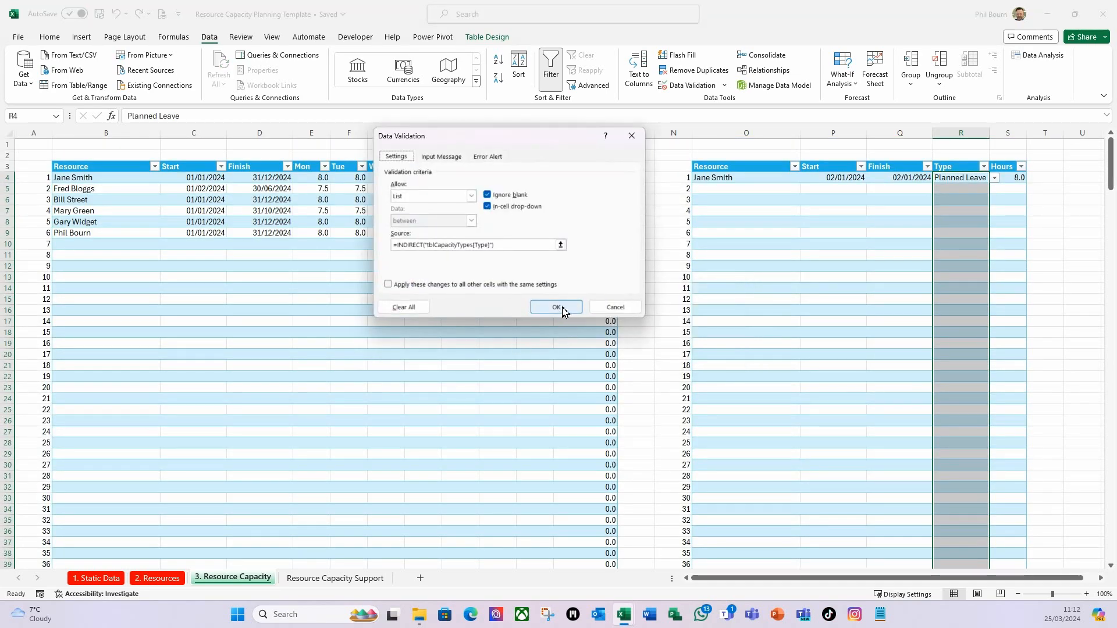
pyautogui.click(556, 307)
pyautogui.click(977, 266)
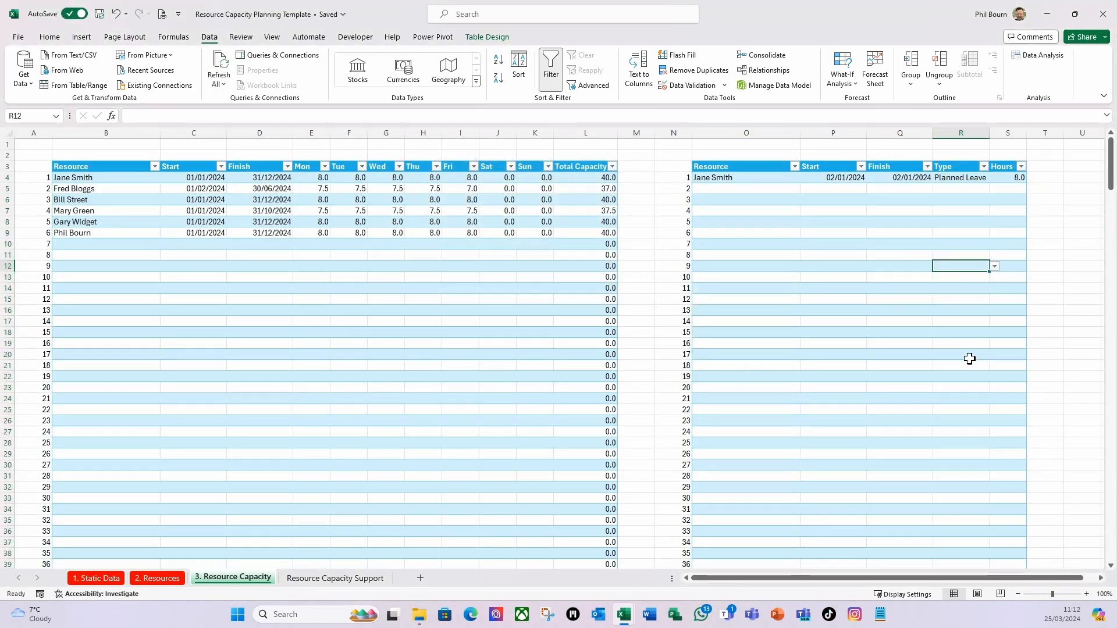
# Step: Format the leave table's Hours cells from S5 down to S303 as Number
pyautogui.click(1009, 188)
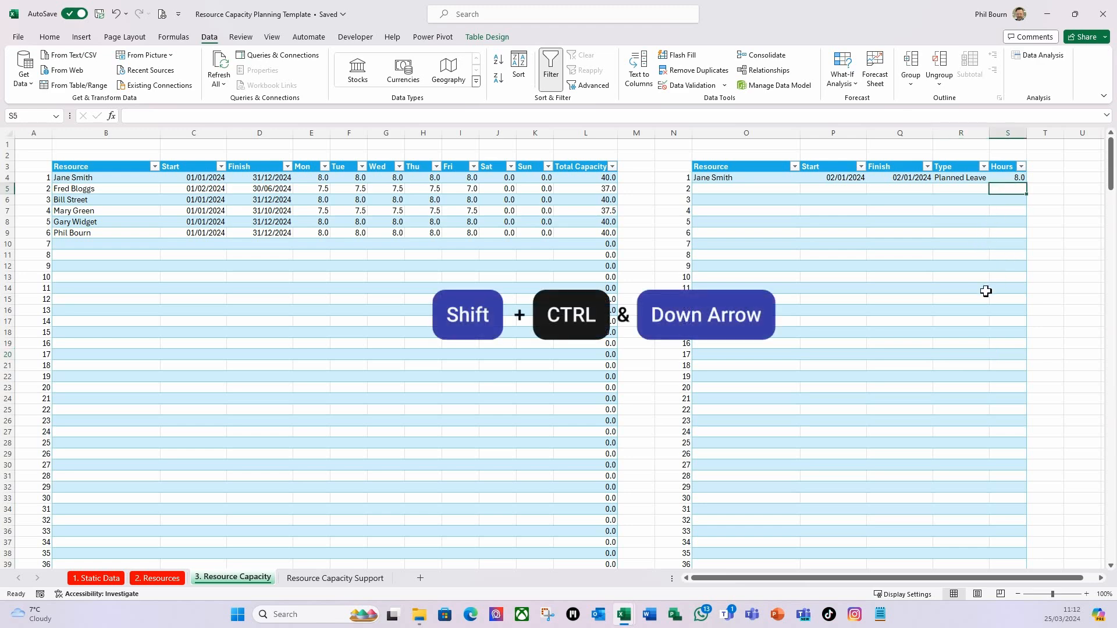
pyautogui.hotkey('ctrl', 'shift', 'Down')
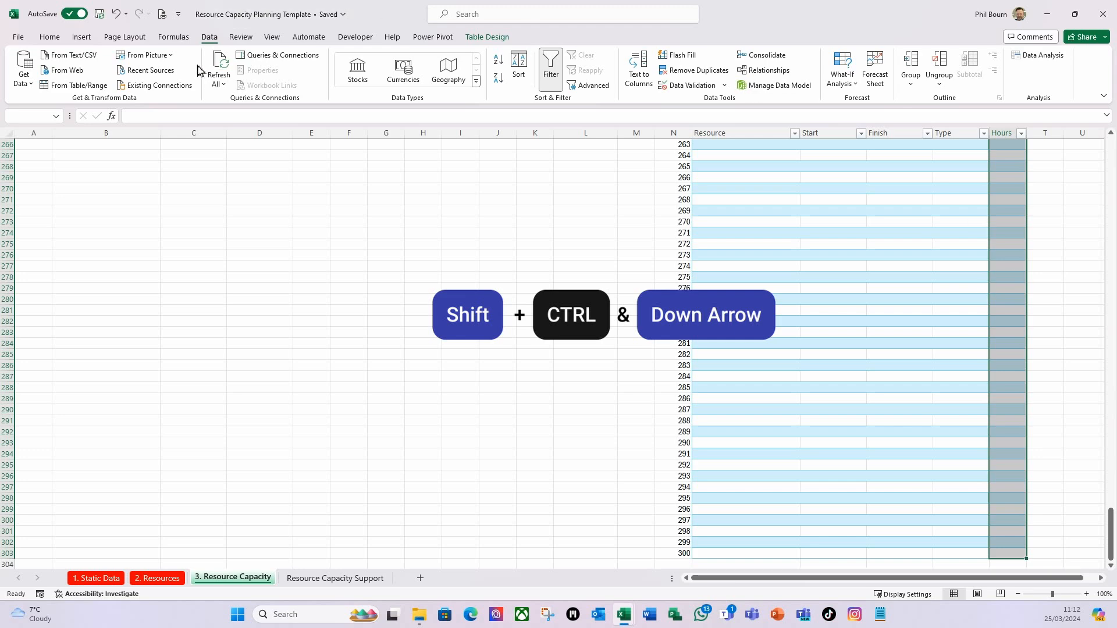
pyautogui.click(49, 36)
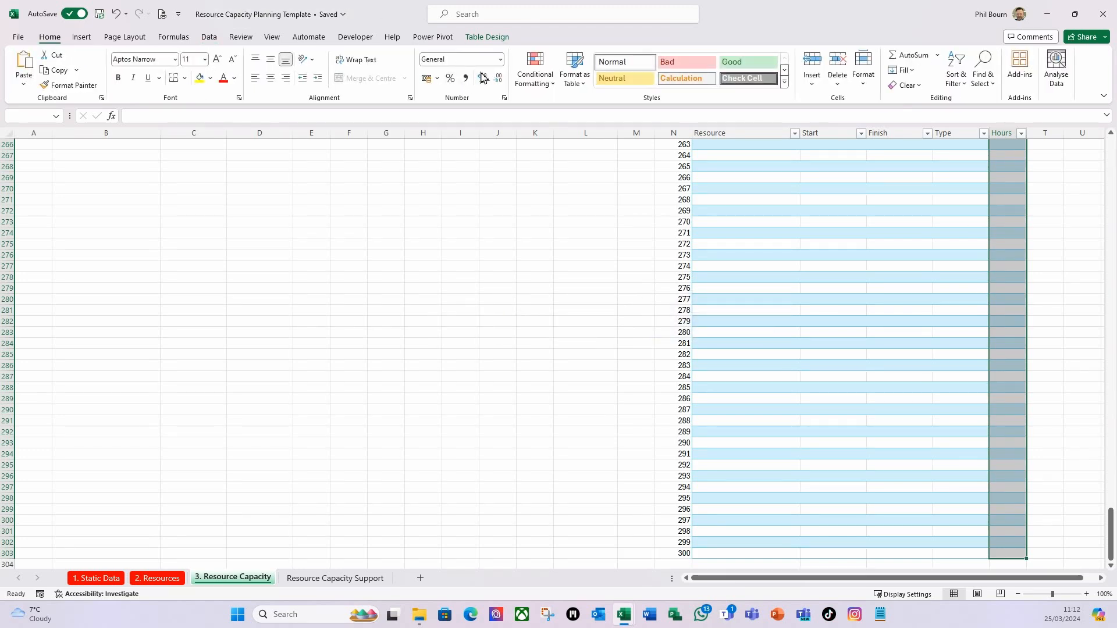
pyautogui.click(501, 60)
pyautogui.click(465, 107)
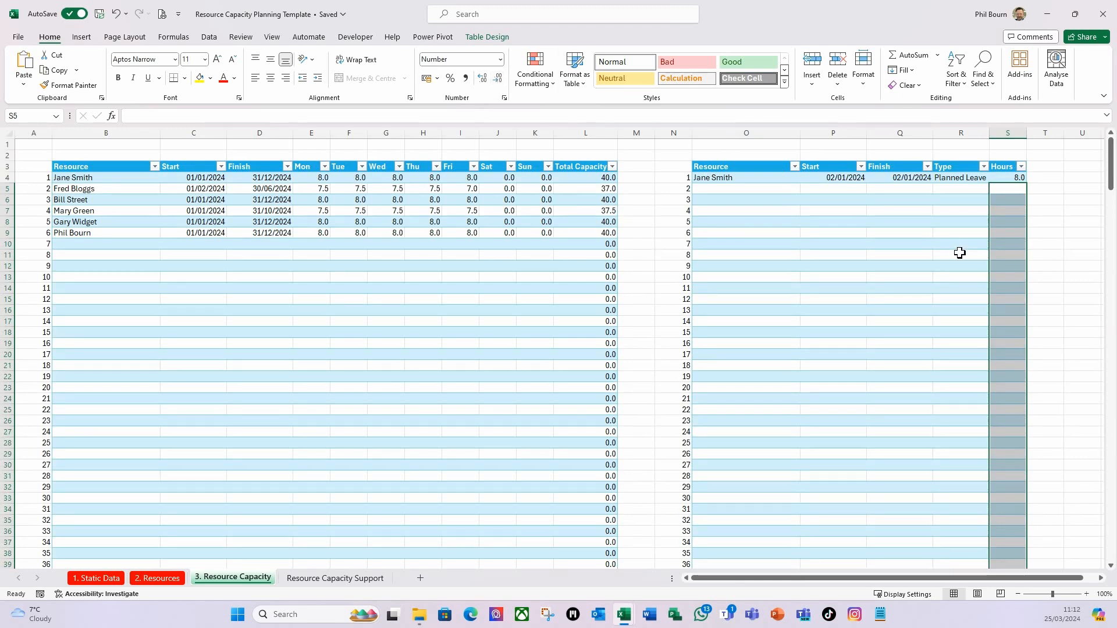
# Step: Rename the leave table as tblCapacityAdjustment
pyautogui.click(723, 187)
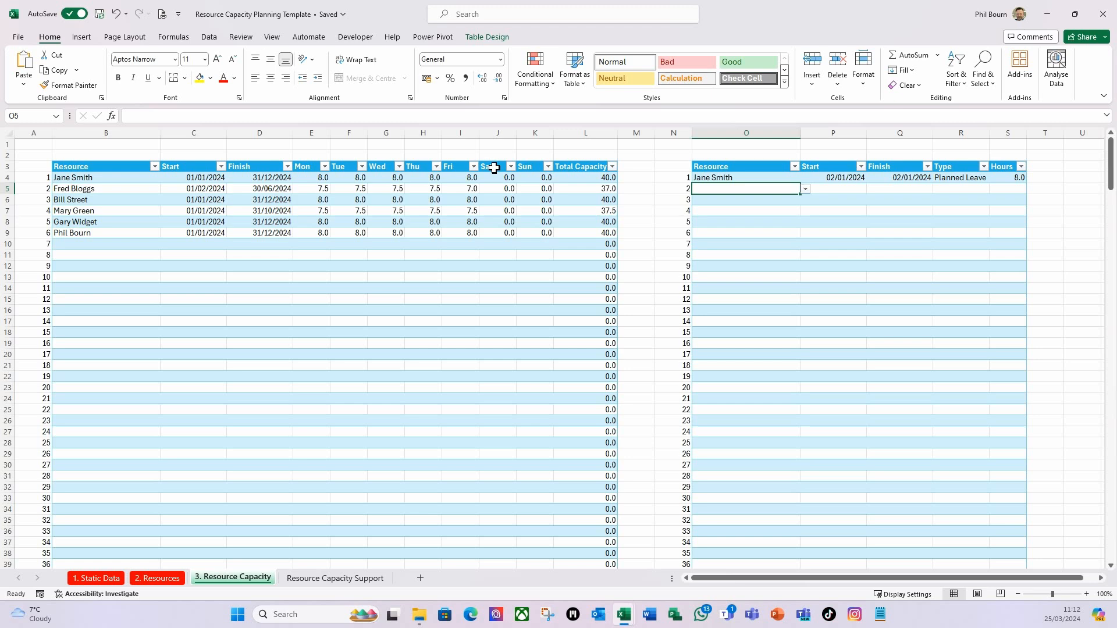
pyautogui.click(487, 37)
pyautogui.click(46, 70)
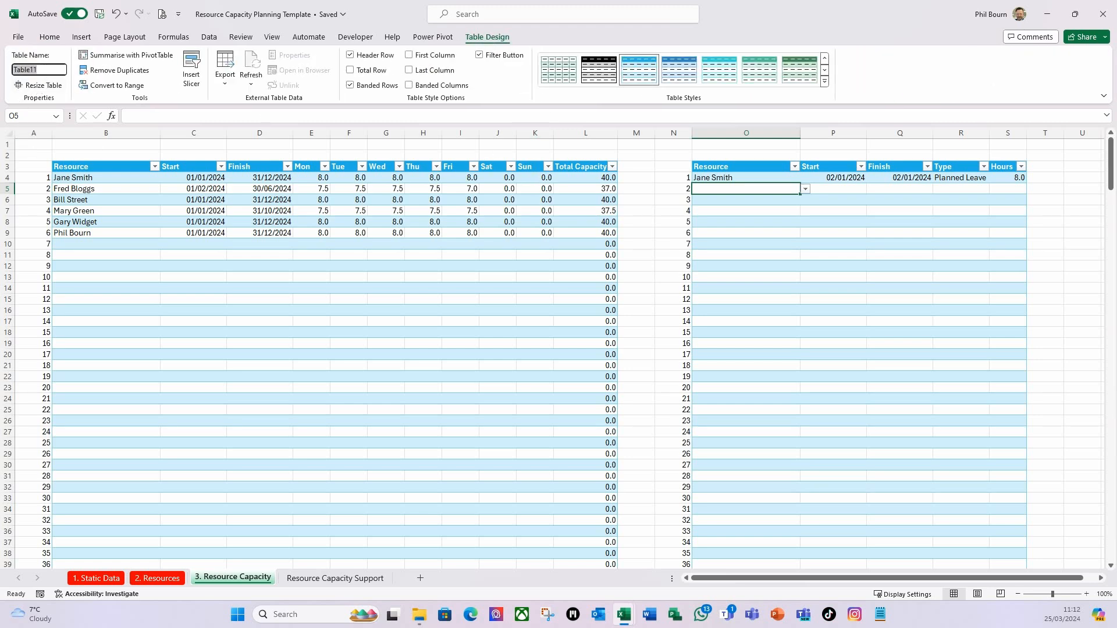
pyautogui.write('tblCapacityA')
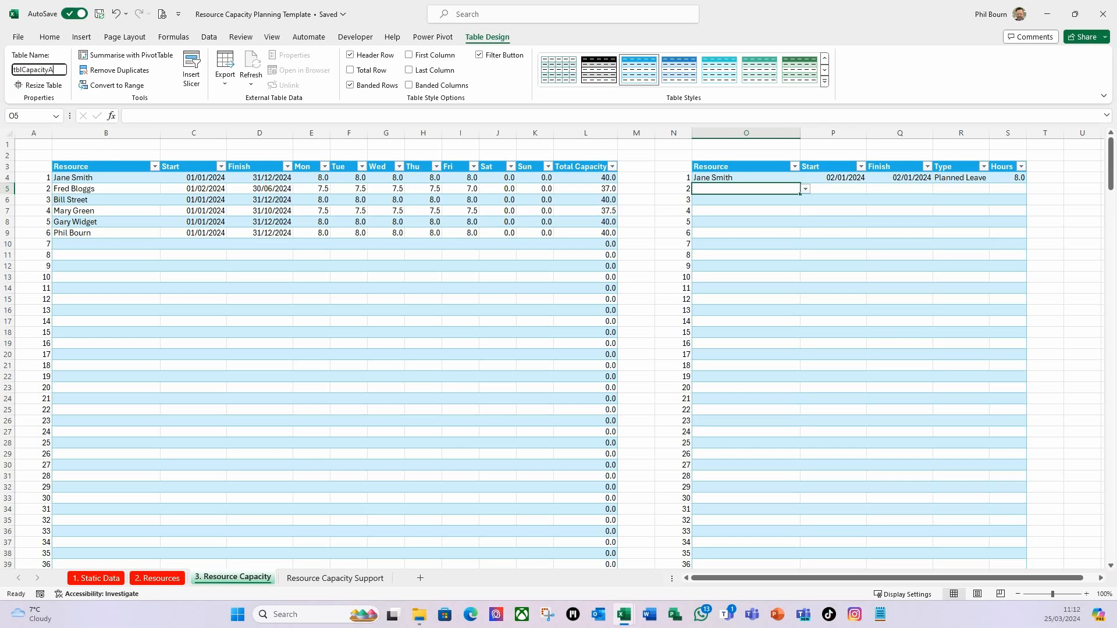
pyautogui.write('djustment')
pyautogui.press('Return')
# Step: In leave table row 5, choose the same resource as in row 4 and enter 04/01/2024 as both Start and Finish
pyautogui.click(805, 189)
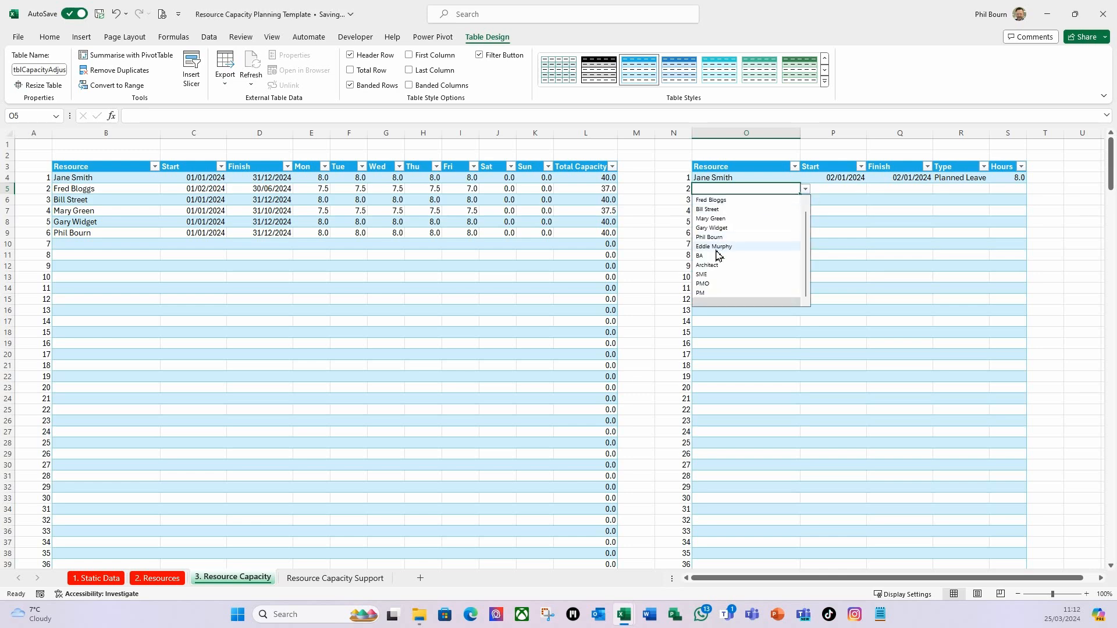
pyautogui.scroll(1, 724, 217)
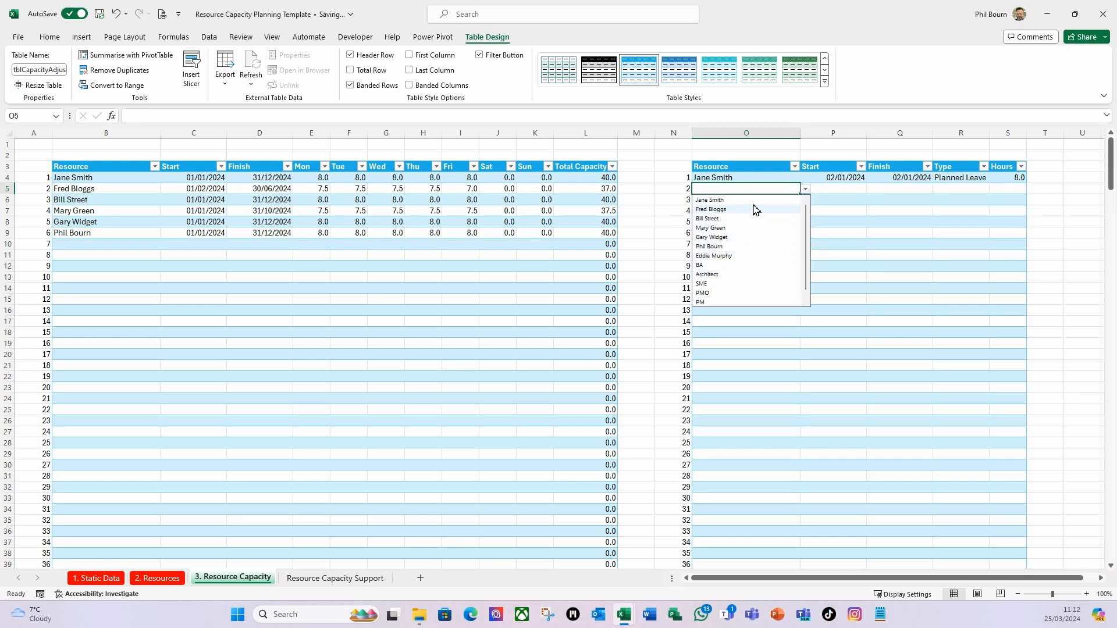
pyautogui.click(712, 200)
pyautogui.click(851, 193)
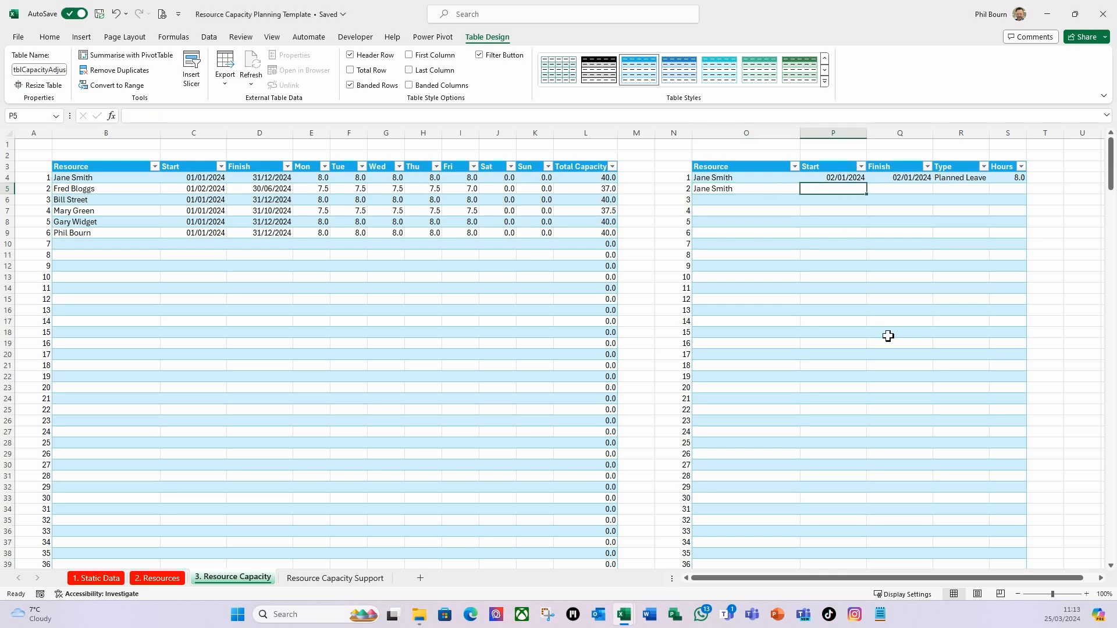
pyautogui.write('04/01/')
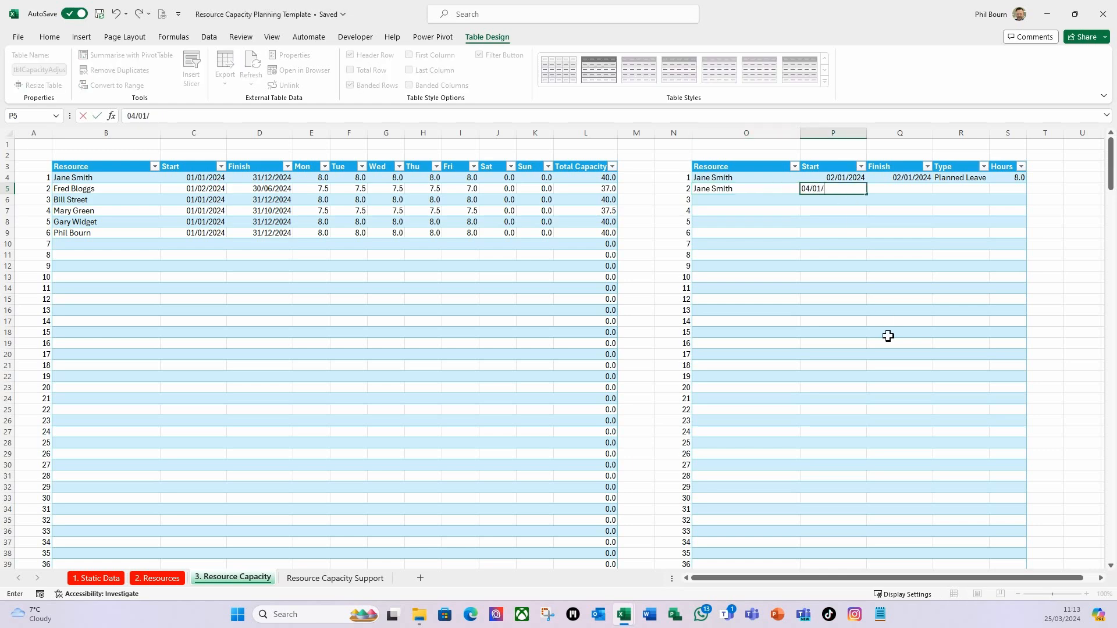
pyautogui.write('2024')
pyautogui.press('Tab')
pyautogui.write('0')
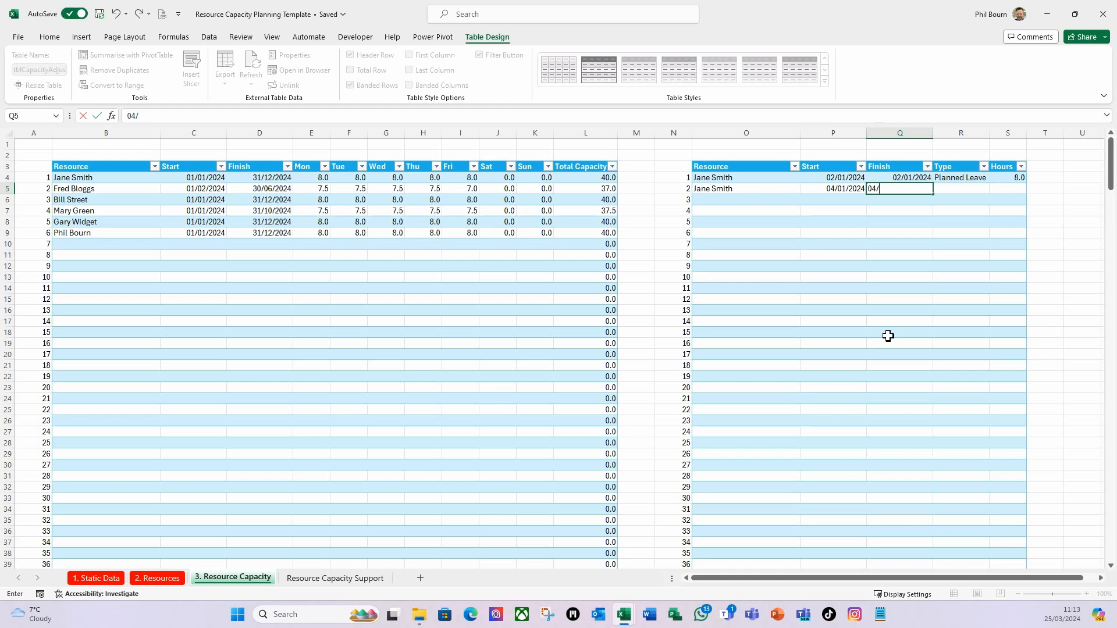
pyautogui.write('4/01/2024')
pyautogui.press('Tab')
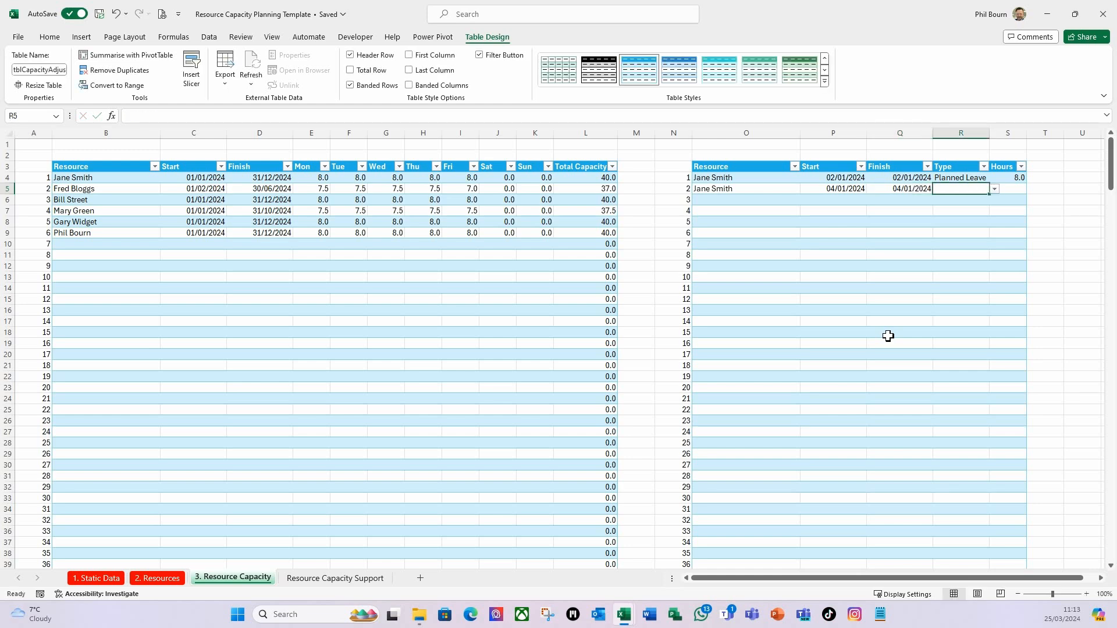
# Step: Set the Type in leave table row 5 to Unplanned Leave and its Hours to 8
pyautogui.click(994, 189)
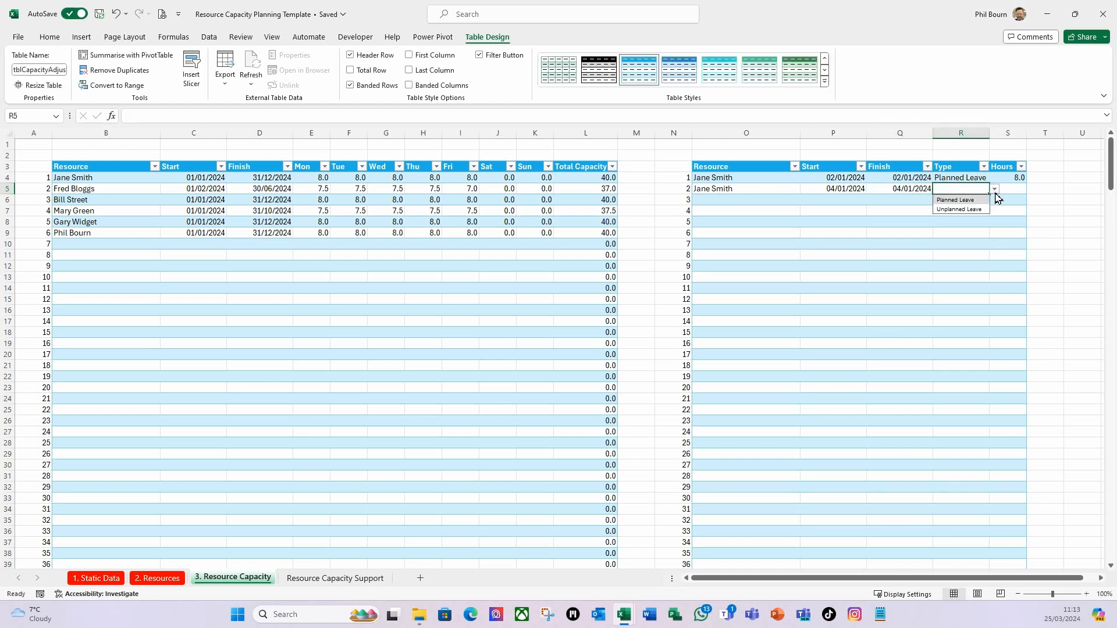
pyautogui.click(974, 209)
pyautogui.press('Tab')
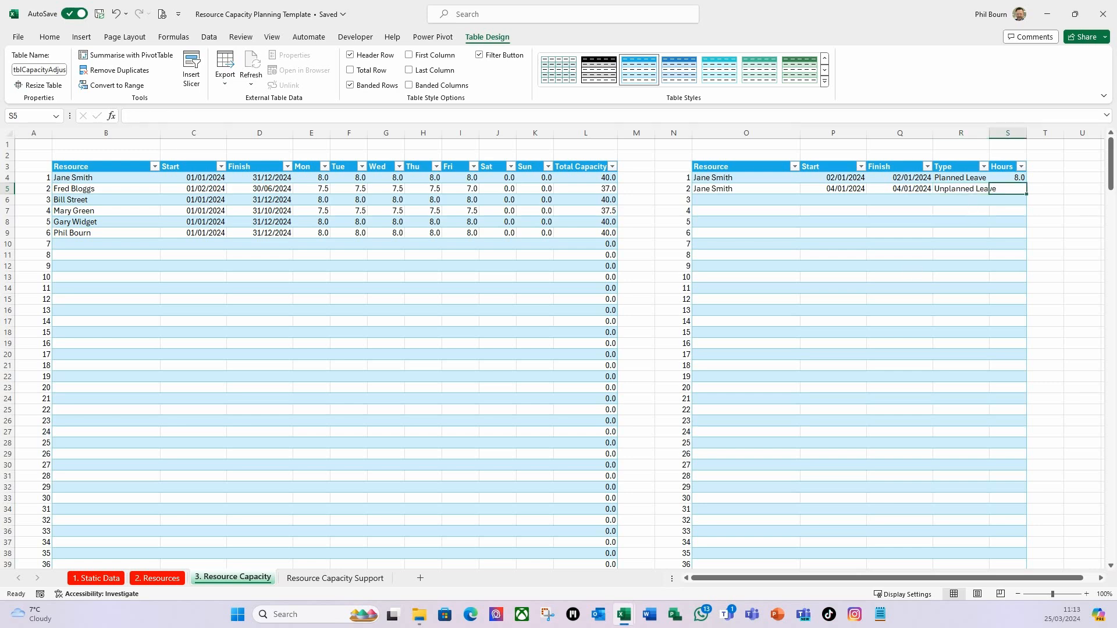
pyautogui.write('8')
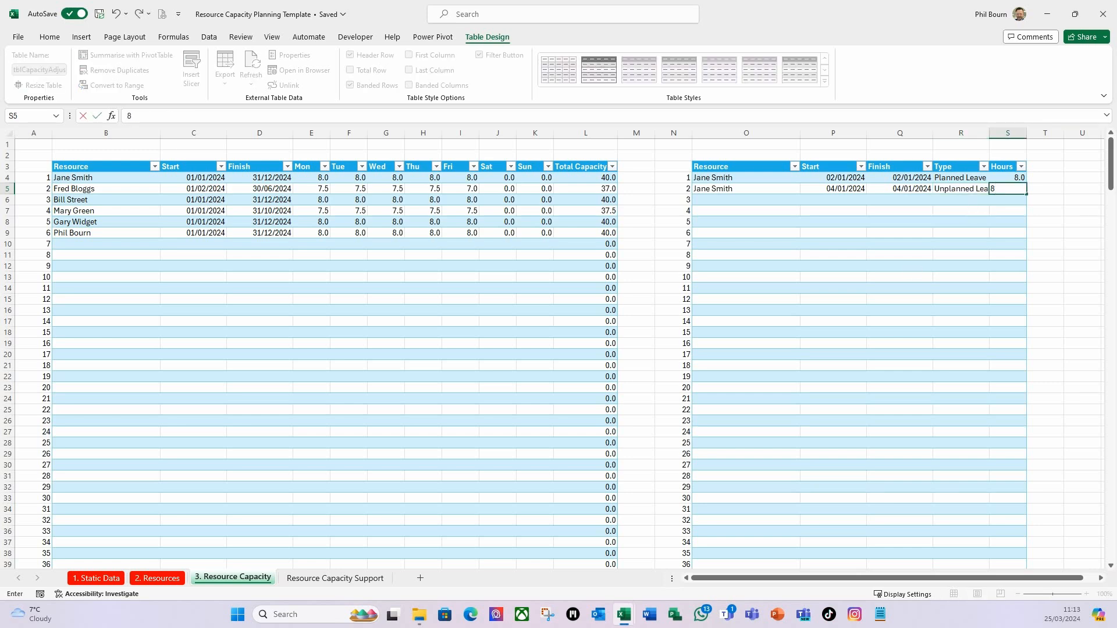
pyautogui.press('Tab')
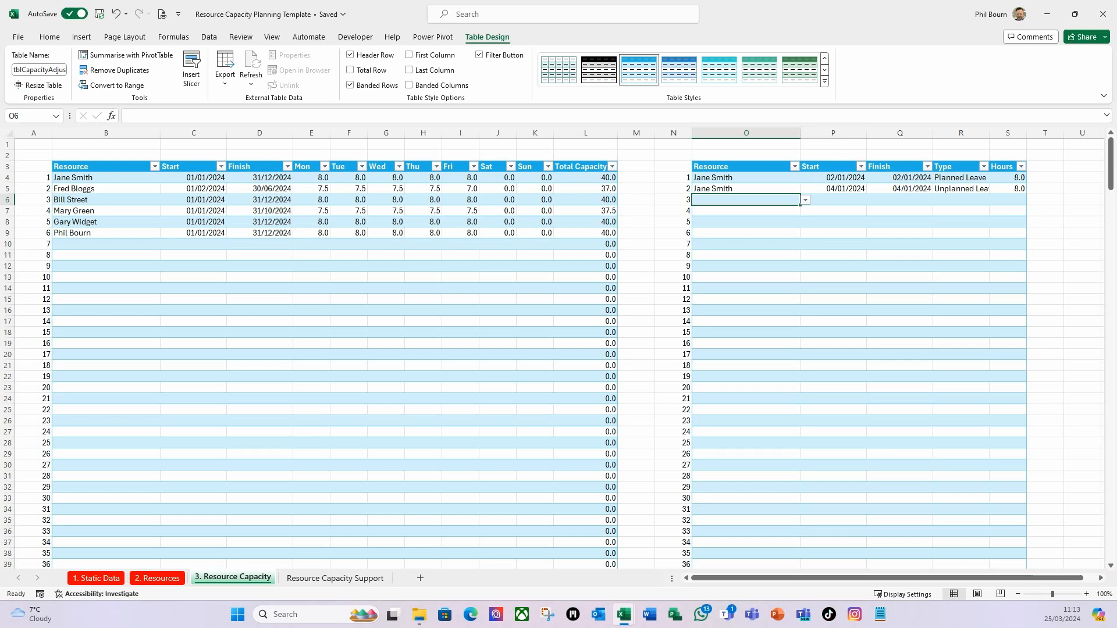
# Step: Widen the leave table's Type column so that Unplanned Leave fits
pyautogui.moveTo(990, 132); pyautogui.dragTo(1000, 132)
pyautogui.click(983, 234)
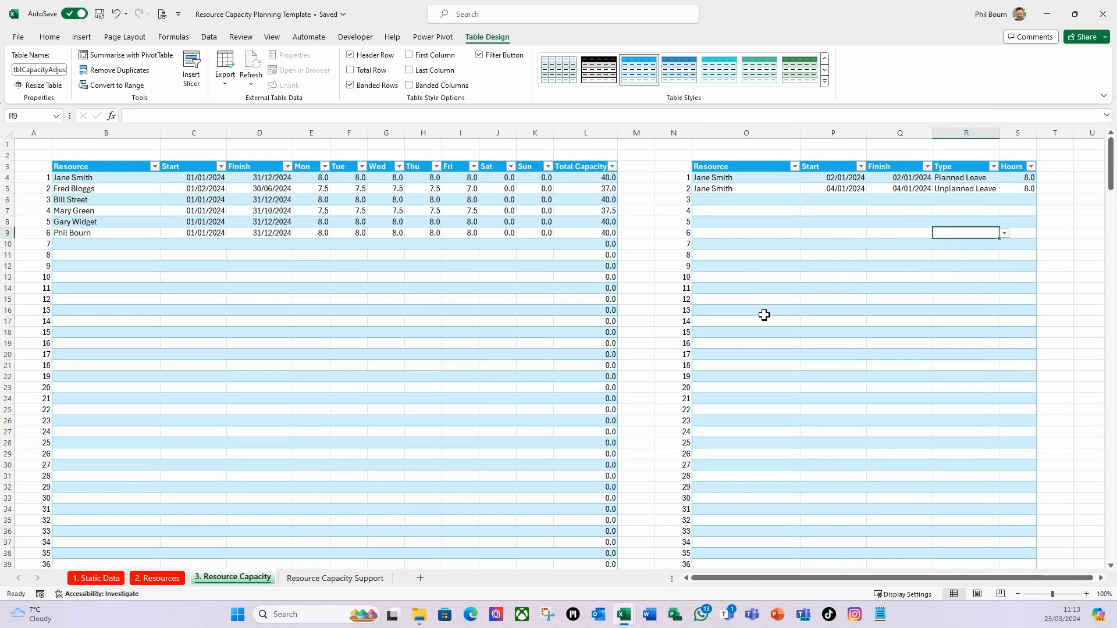
pyautogui.click(734, 199)
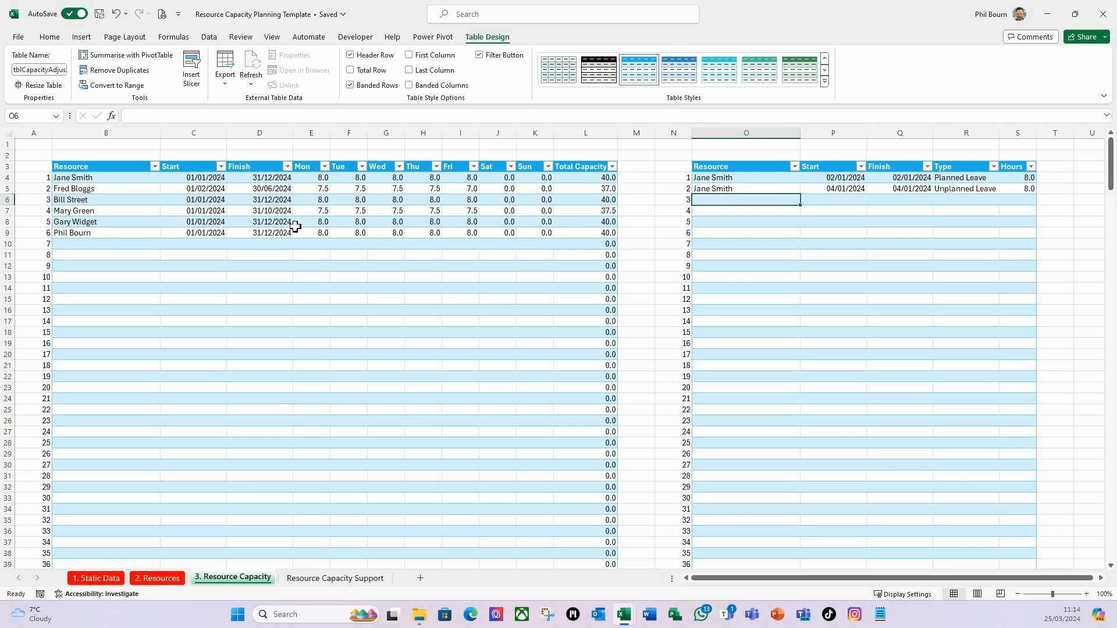
# Step: Enter the heading "Build your teams working pattern / availability here (Hrs)" in B2 above the capacity table
pyautogui.click(90, 160)
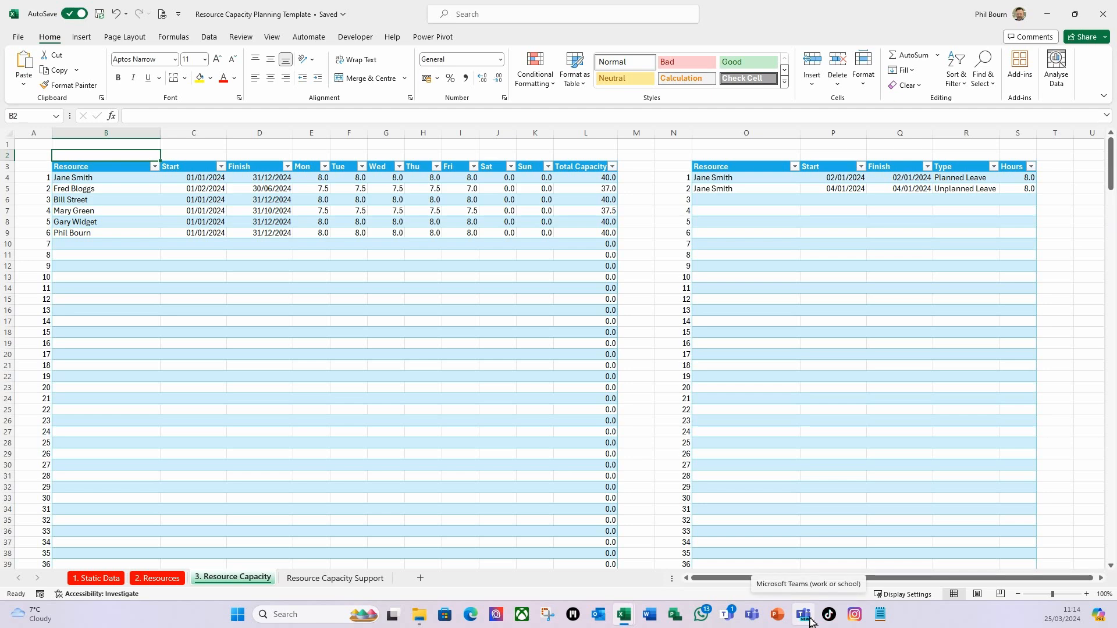
pyautogui.write('Build your teams working')
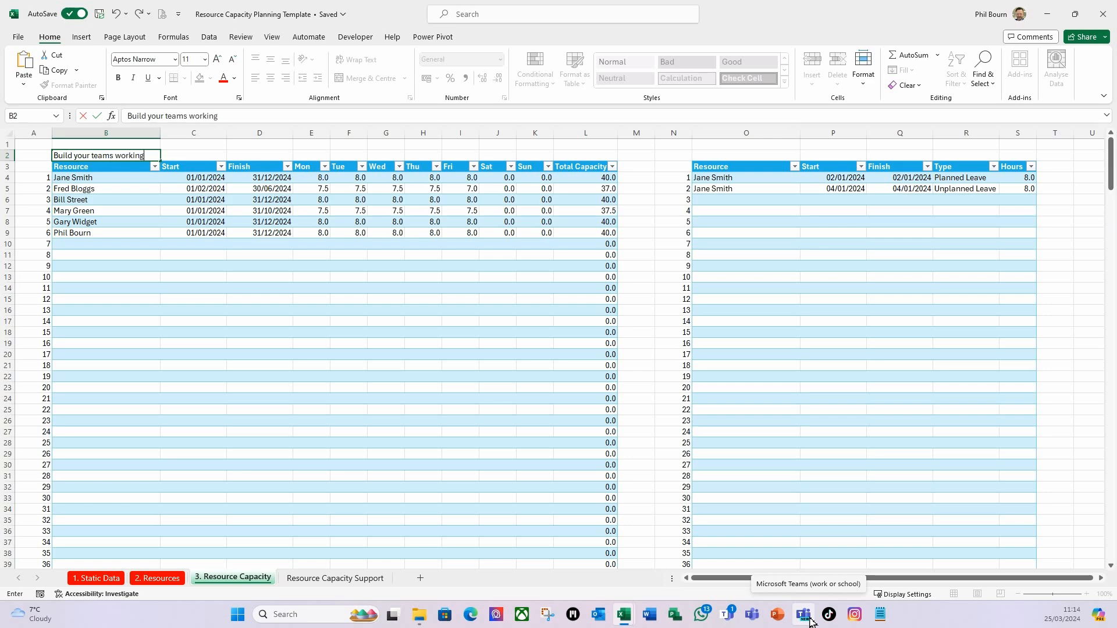
pyautogui.write('pattern / availability here (Hrs')
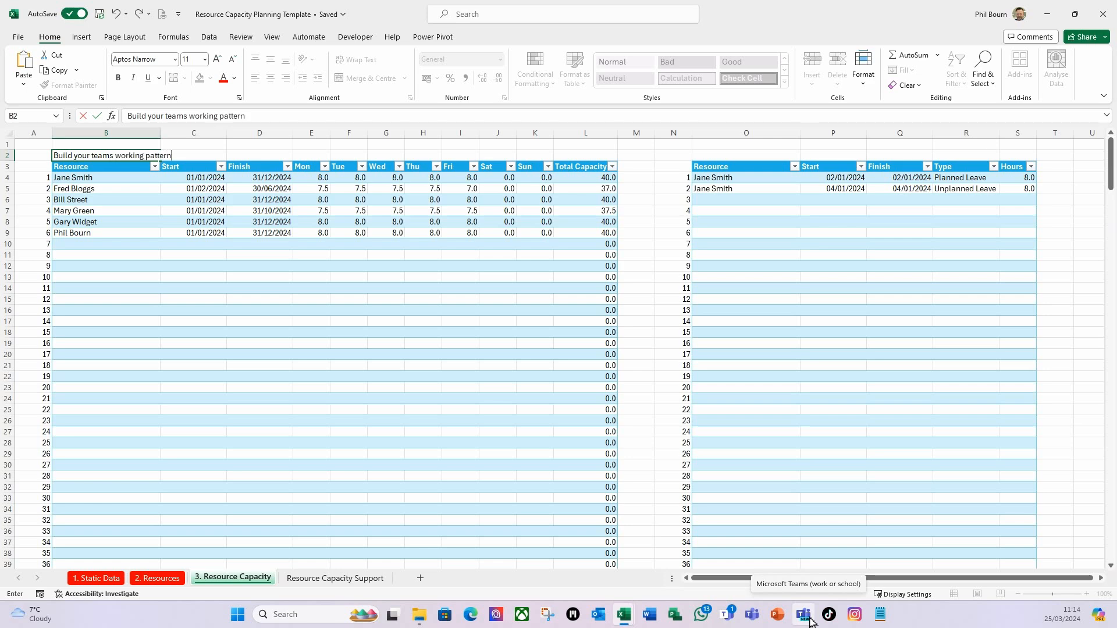
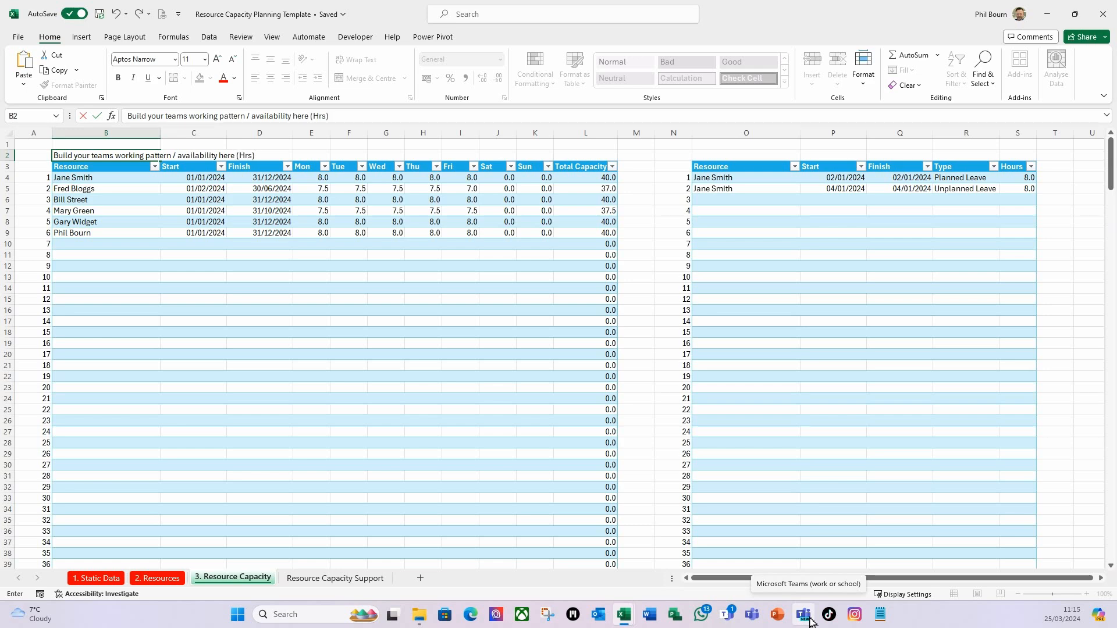
pyautogui.press('Return')
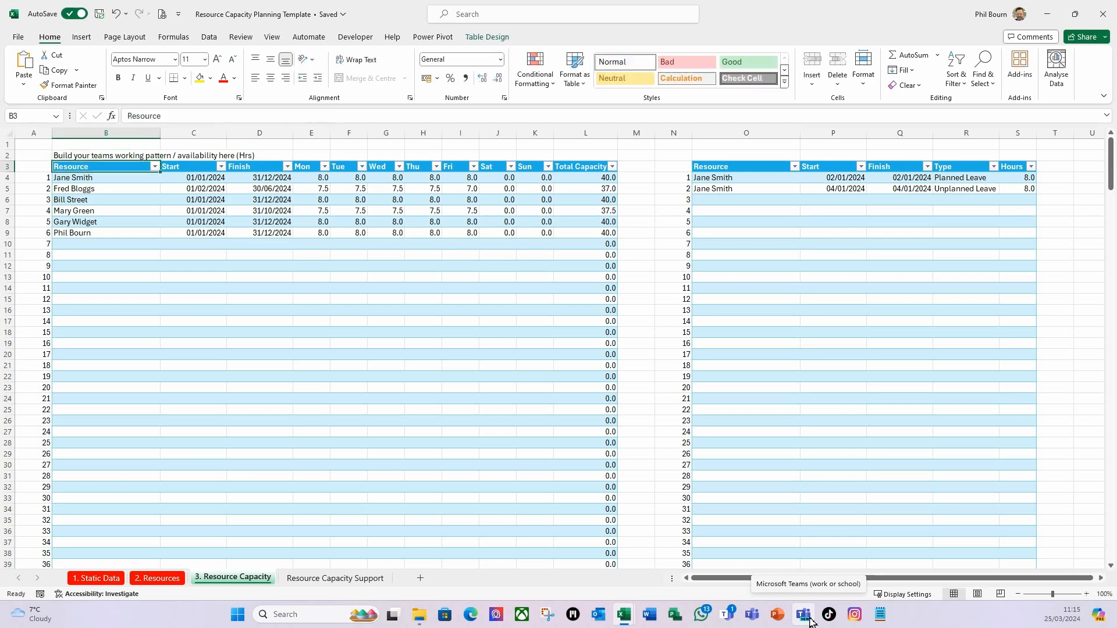
# Step: Give the heading cells B2 to L2 above the capacity table a grey fill
pyautogui.click(86, 155)
pyautogui.hotkey('shift', 'Right')
pyautogui.hotkey('shift', 'Right')
pyautogui.hotkey('shift', 'Right')
pyautogui.hotkey('shift', 'Right')
pyautogui.hotkey('shift', 'Right')
pyautogui.hotkey('shift', 'Right')
pyautogui.hotkey('shift', 'Right')
pyautogui.hotkey('shift', 'Right')
pyautogui.hotkey('shift', 'Right')
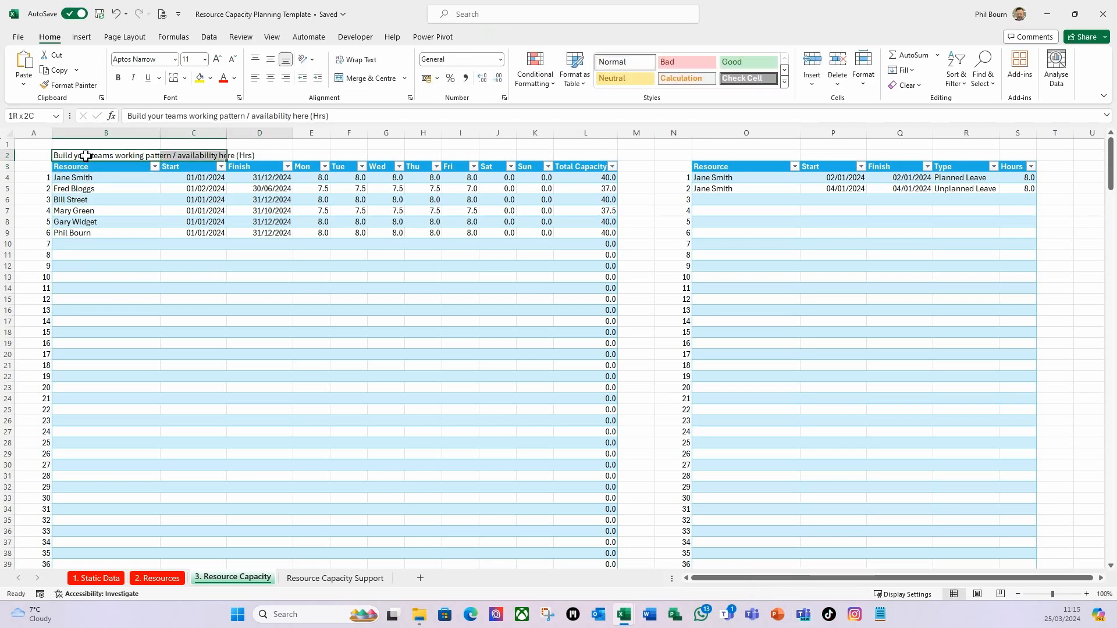
pyautogui.hotkey('shift', 'Right')
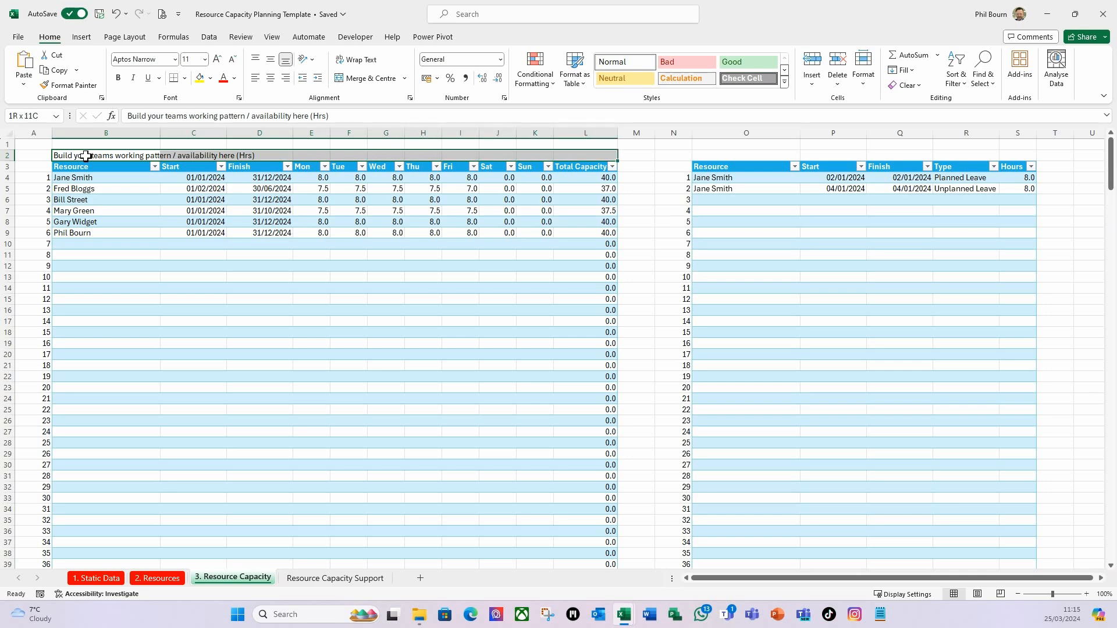
pyautogui.hotkey('ctrl', '1')
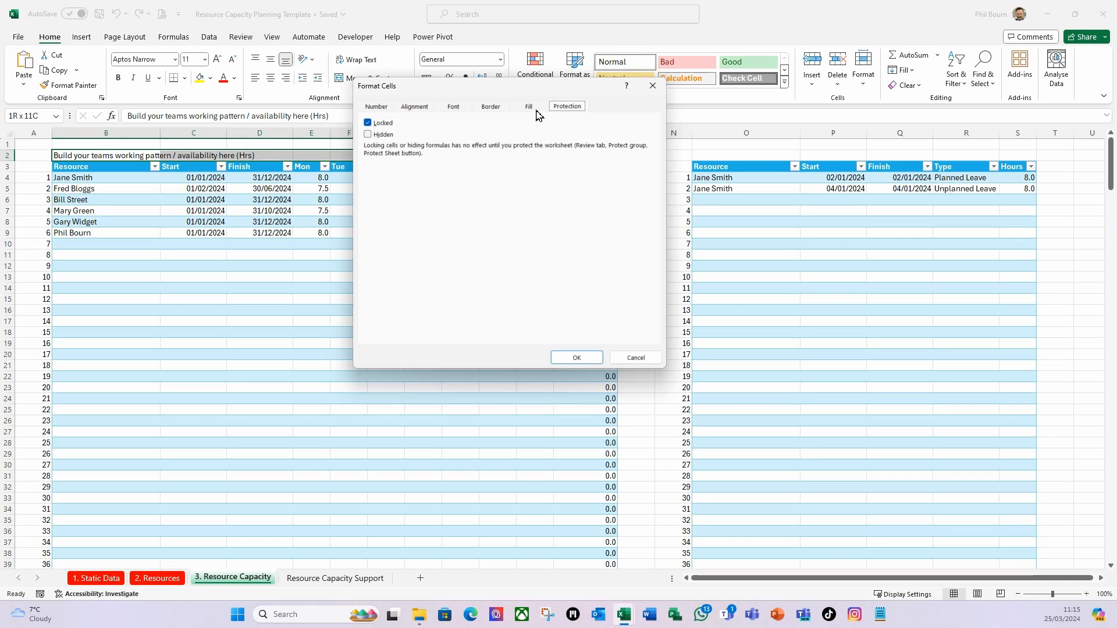
pyautogui.click(538, 108)
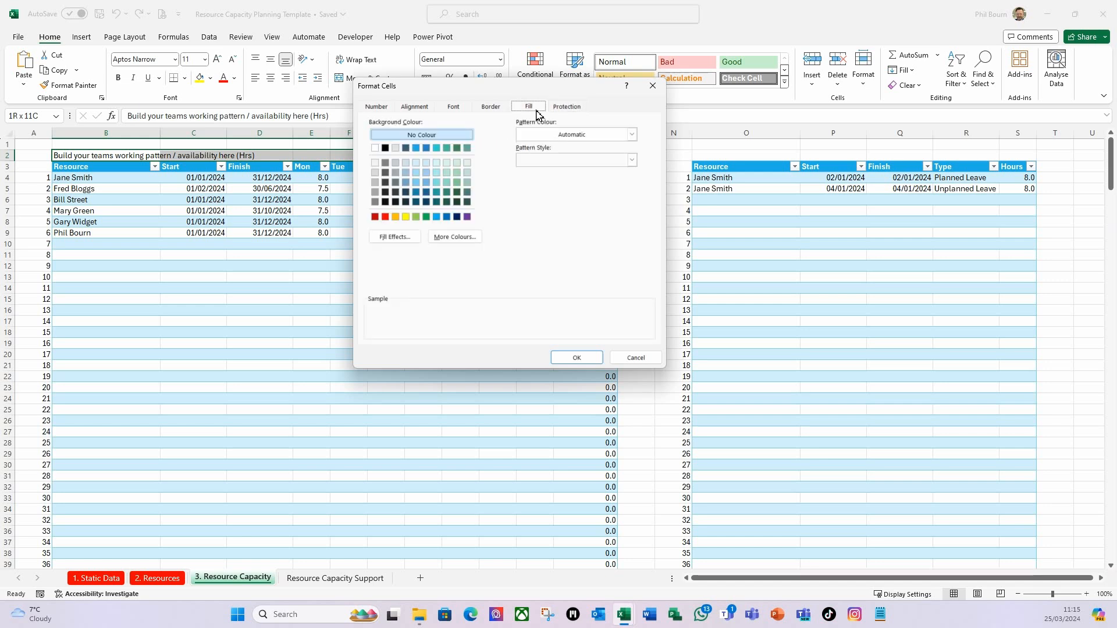
pyautogui.click(375, 182)
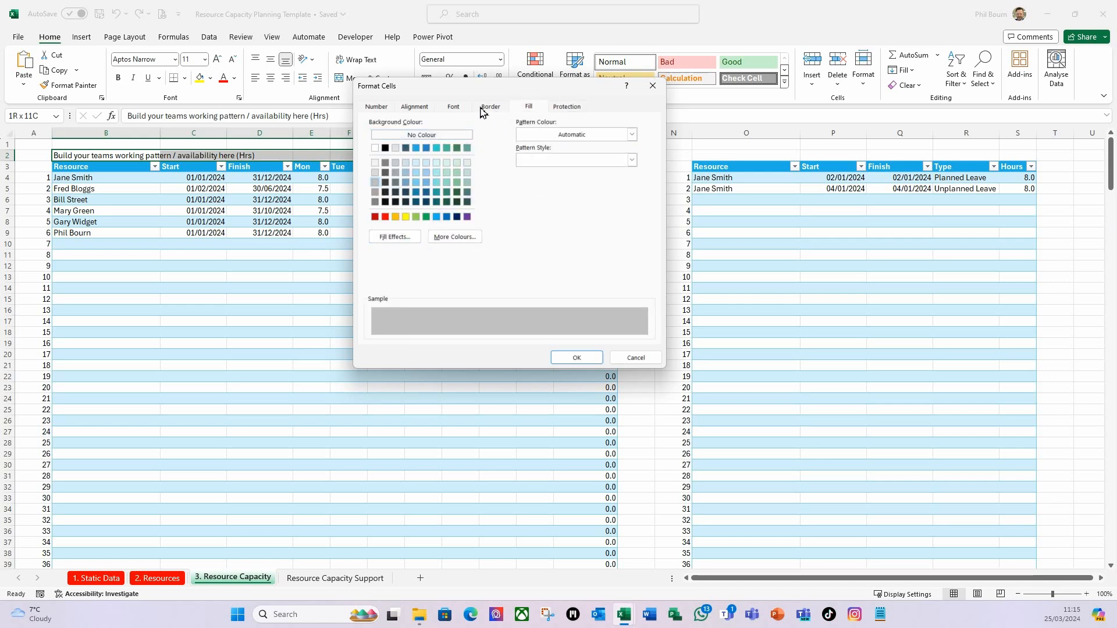
# Step: Make the heading in B2 to L2 bold, align it horizontally with Centre Across Selection, and apply the cell formatting
pyautogui.click(463, 110)
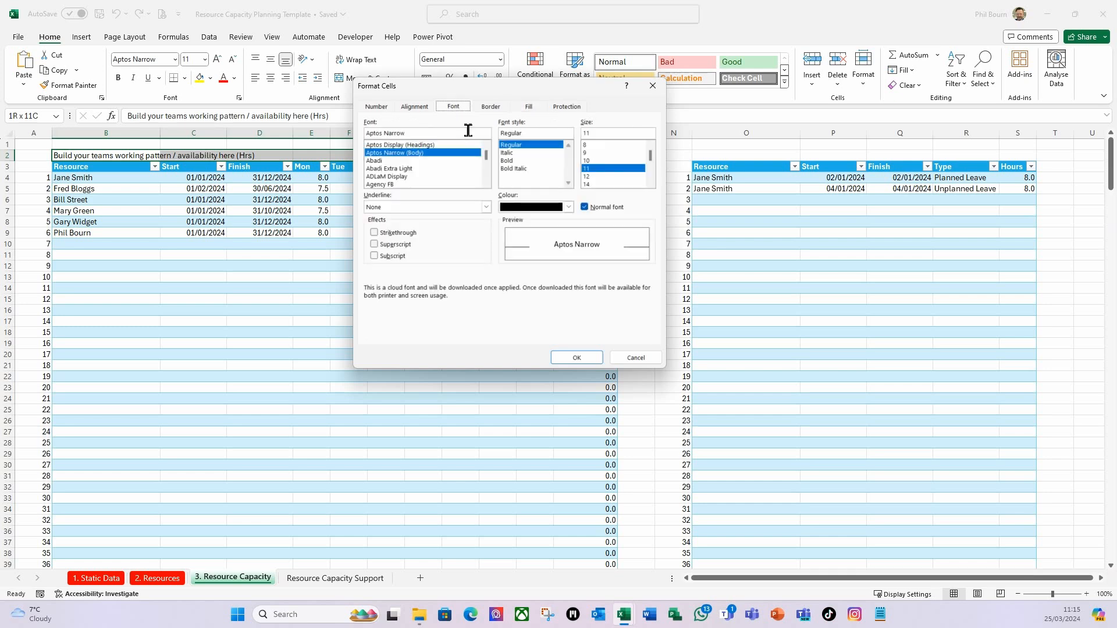
pyautogui.click(506, 160)
pyautogui.click(418, 112)
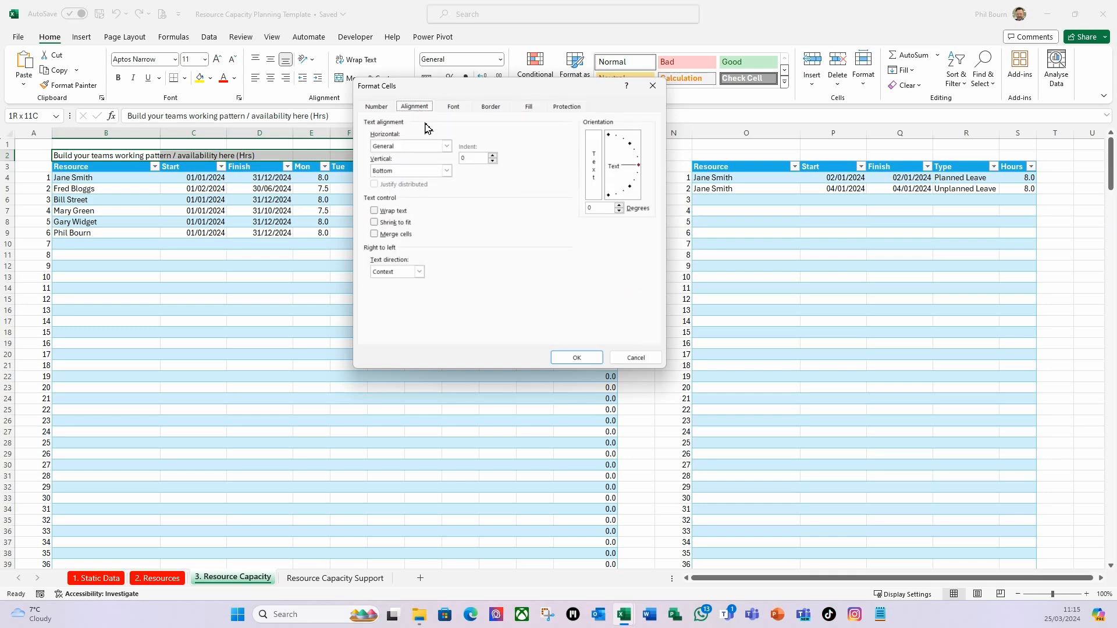
pyautogui.click(447, 146)
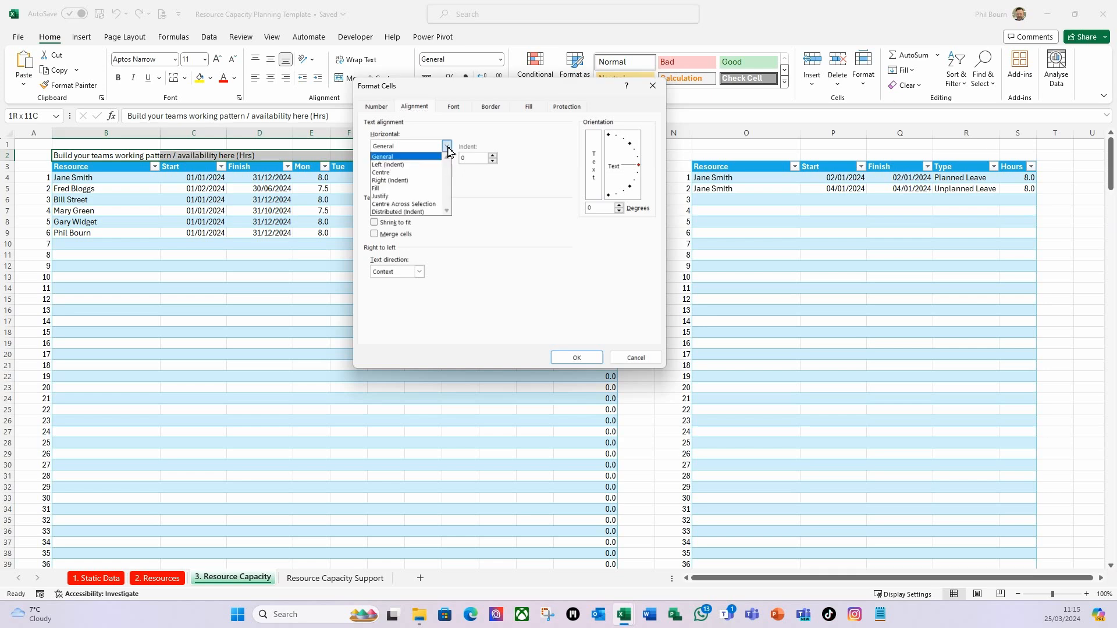
pyautogui.click(404, 204)
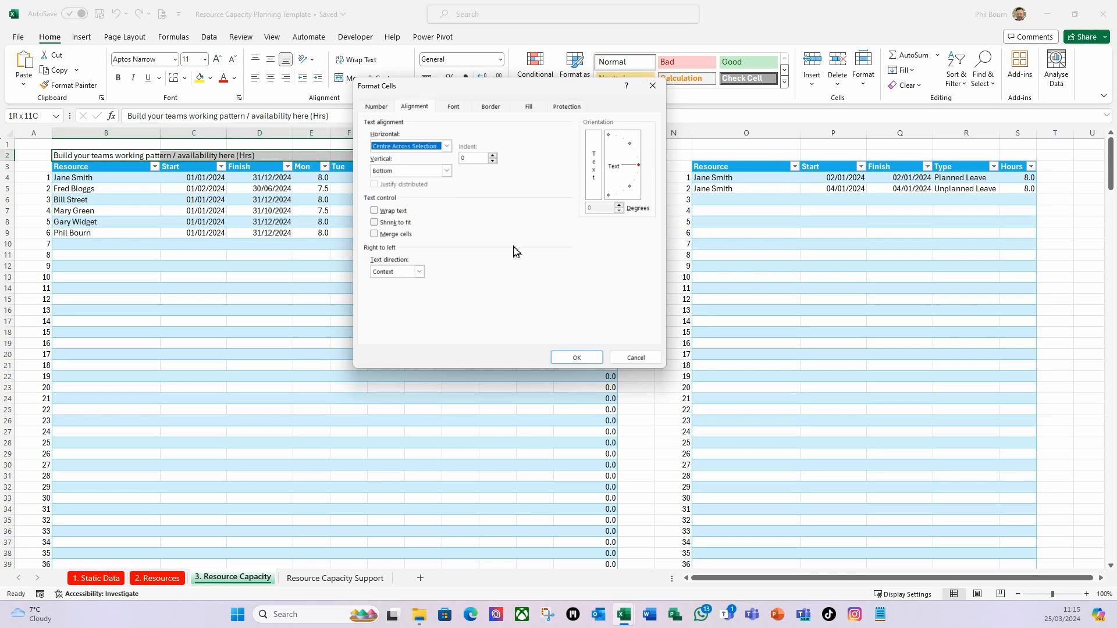
pyautogui.click(576, 357)
pyautogui.click(279, 343)
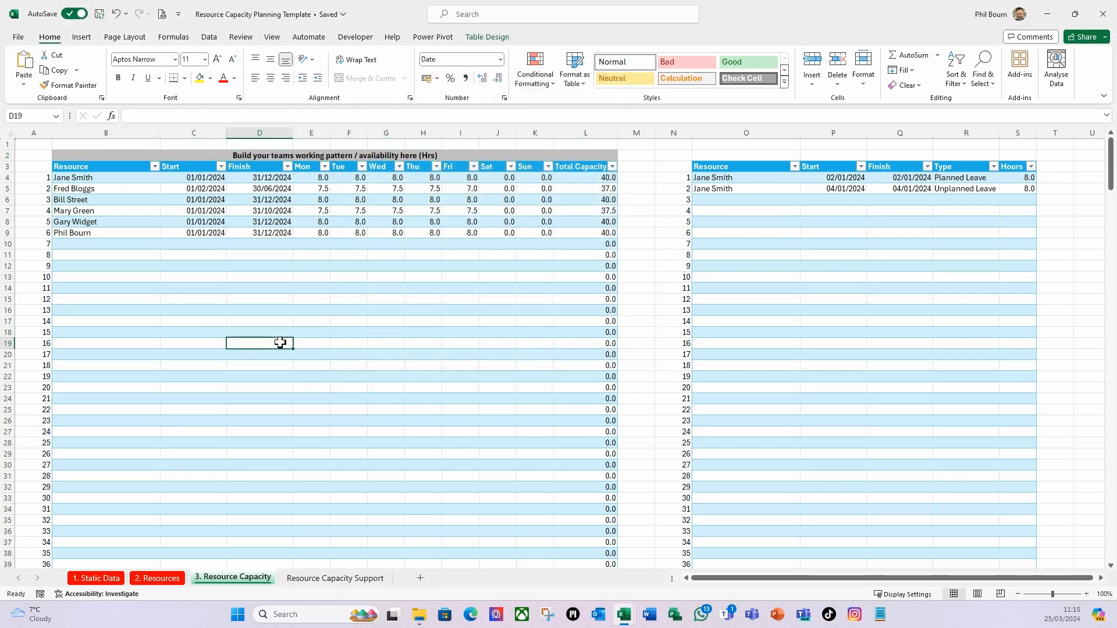
pyautogui.click(107, 153)
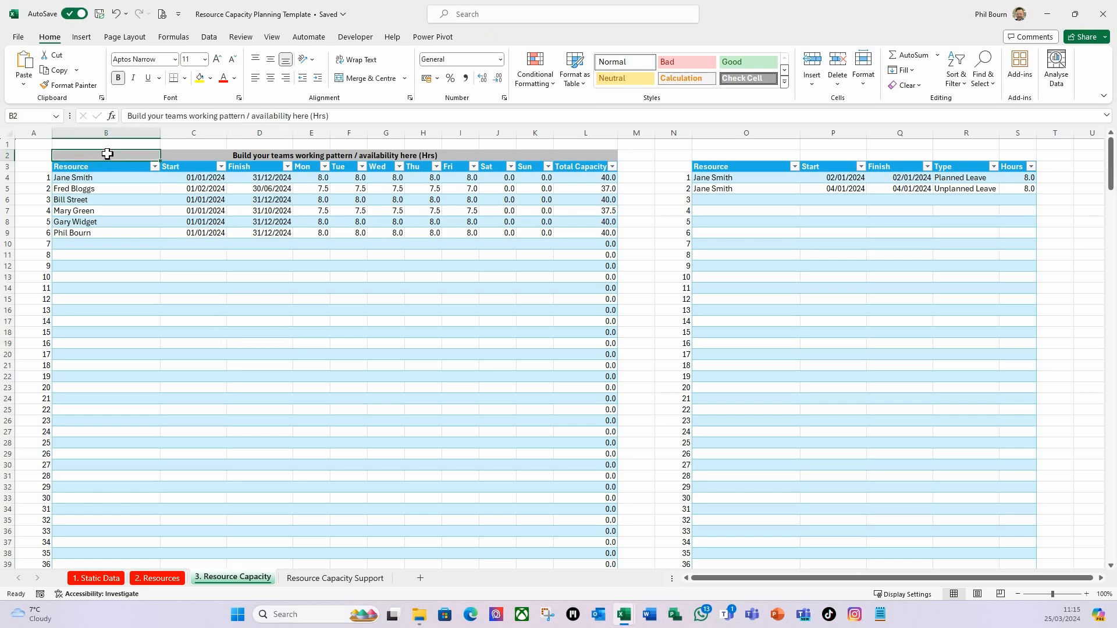
# Step: Enter the heading "Enter planned / Unplanned Leave here (Hrs)" in O2 above the leave table
pyautogui.click(722, 155)
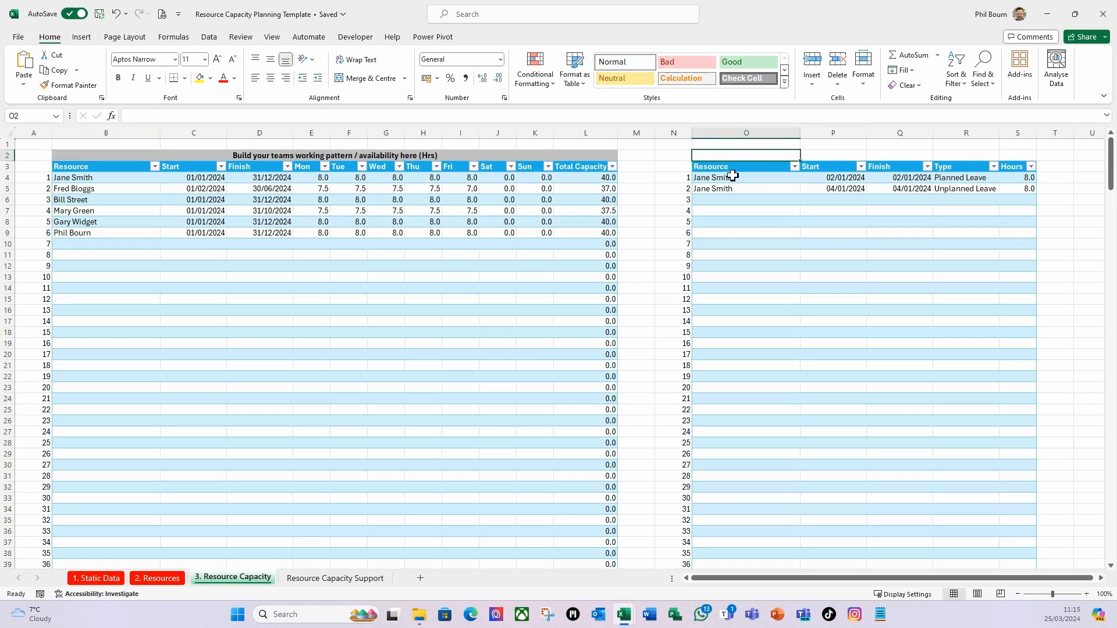
pyautogui.write('Enter')
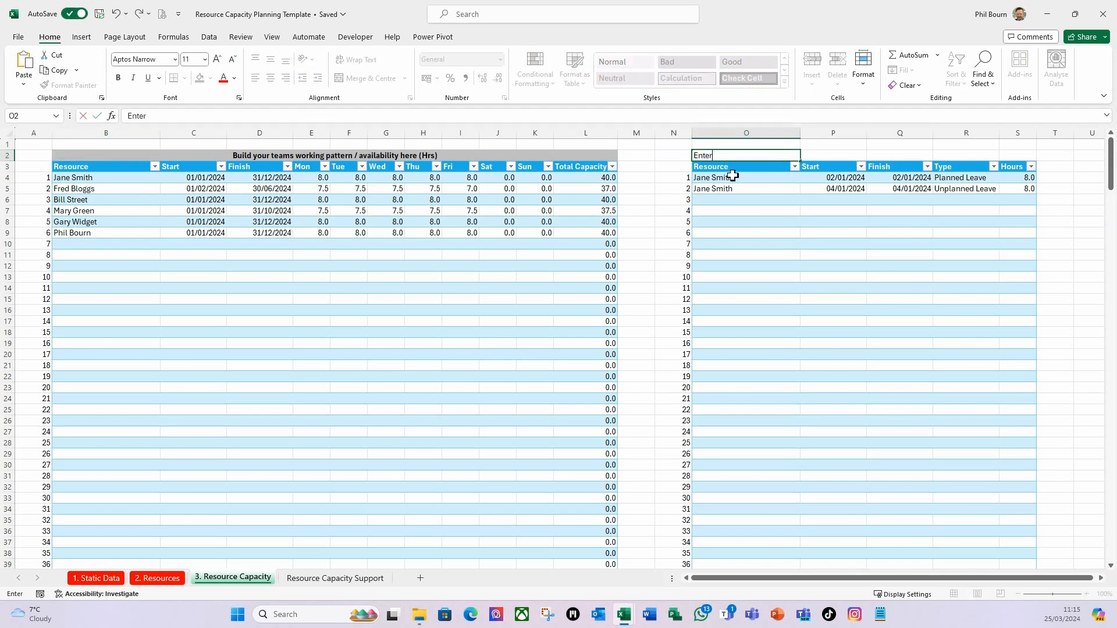
pyautogui.write(' planned / Unpalanned')
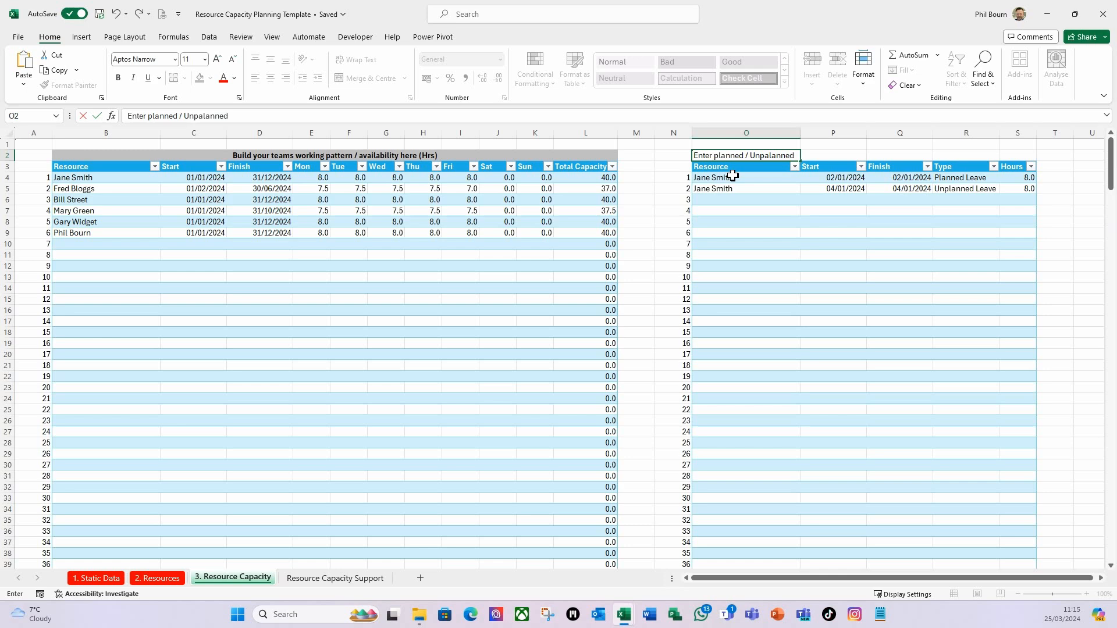
pyautogui.press('BackSpace')
pyautogui.press('BackSpace')
pyautogui.press('BackSpace')
pyautogui.press('BackSpace')
pyautogui.press('BackSpace')
pyautogui.write('lanned Leave here (Hrs')
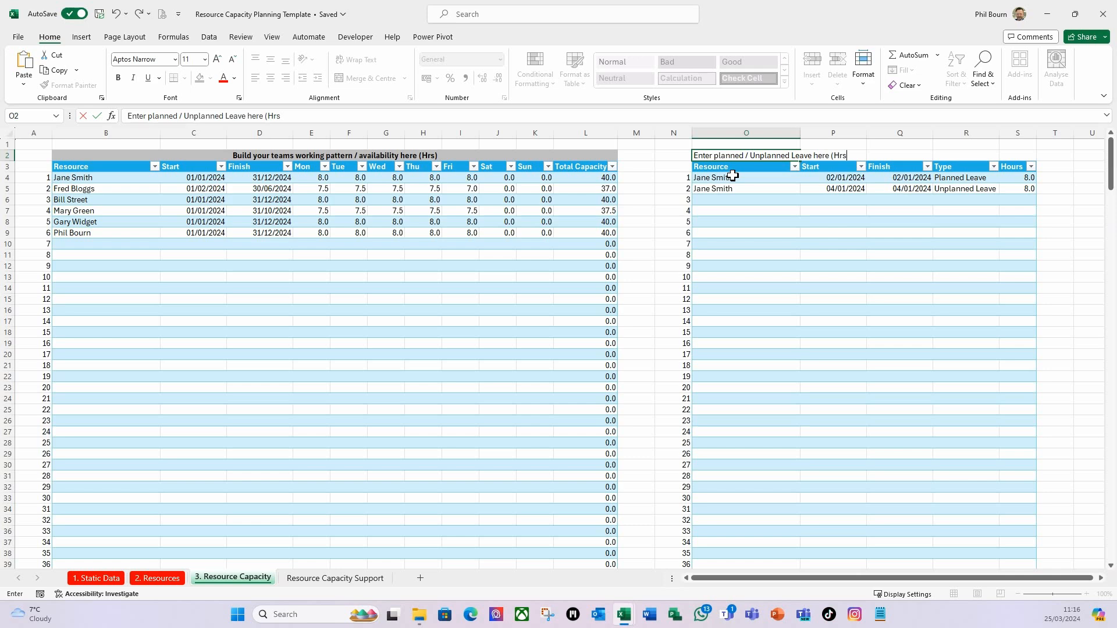
pyautogui.press('Return')
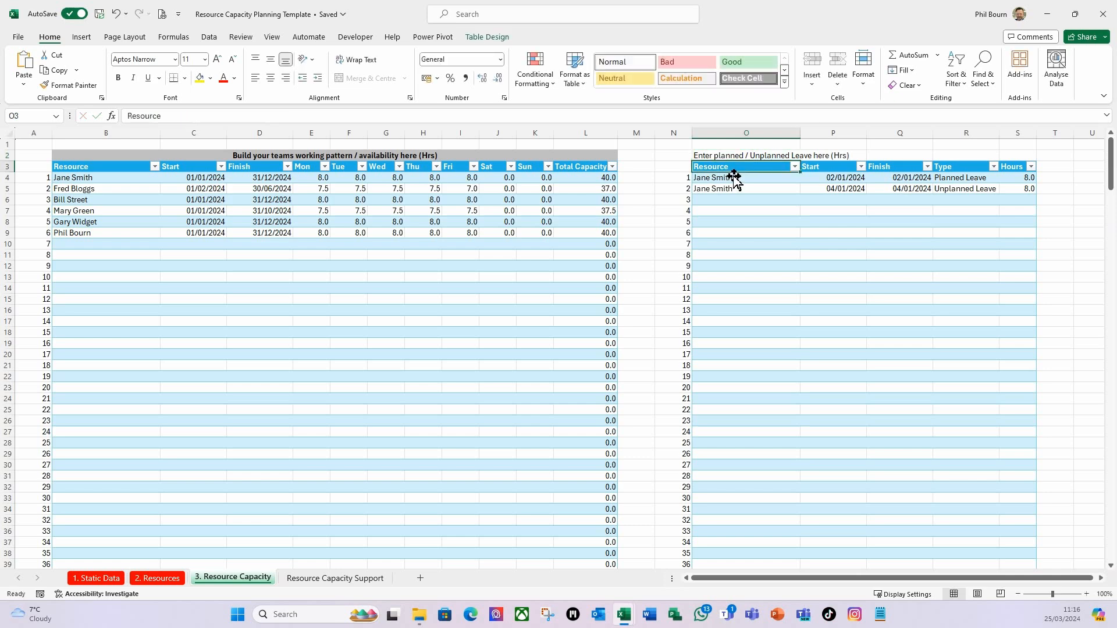
# Step: Format the leave heading cells O2 to S2 with Centre Across Selection, a bold font and an orange fill
pyautogui.moveTo(718, 157); pyautogui.dragTo(1021, 156)
pyautogui.hotkey('ctrl', '1')
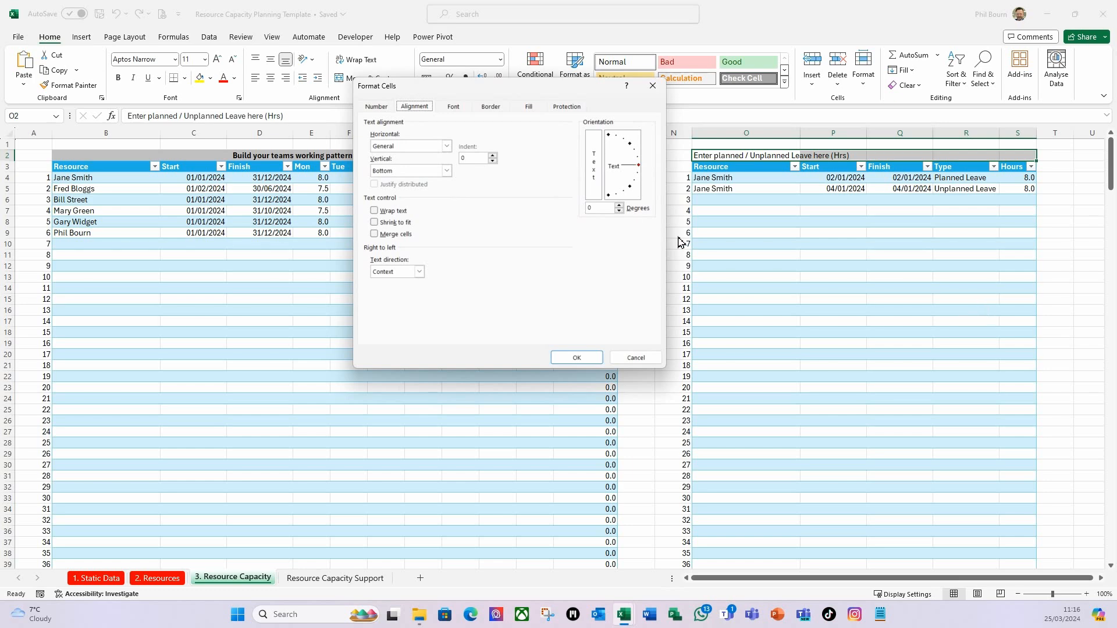
pyautogui.click(447, 146)
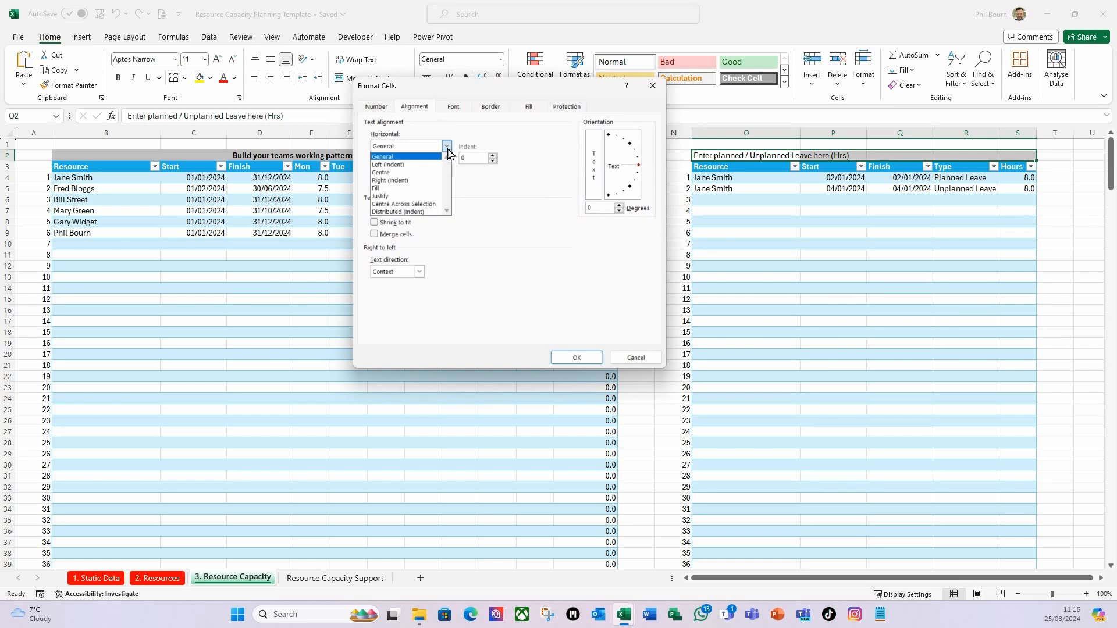
pyautogui.click(397, 204)
pyautogui.click(460, 109)
pyautogui.click(508, 161)
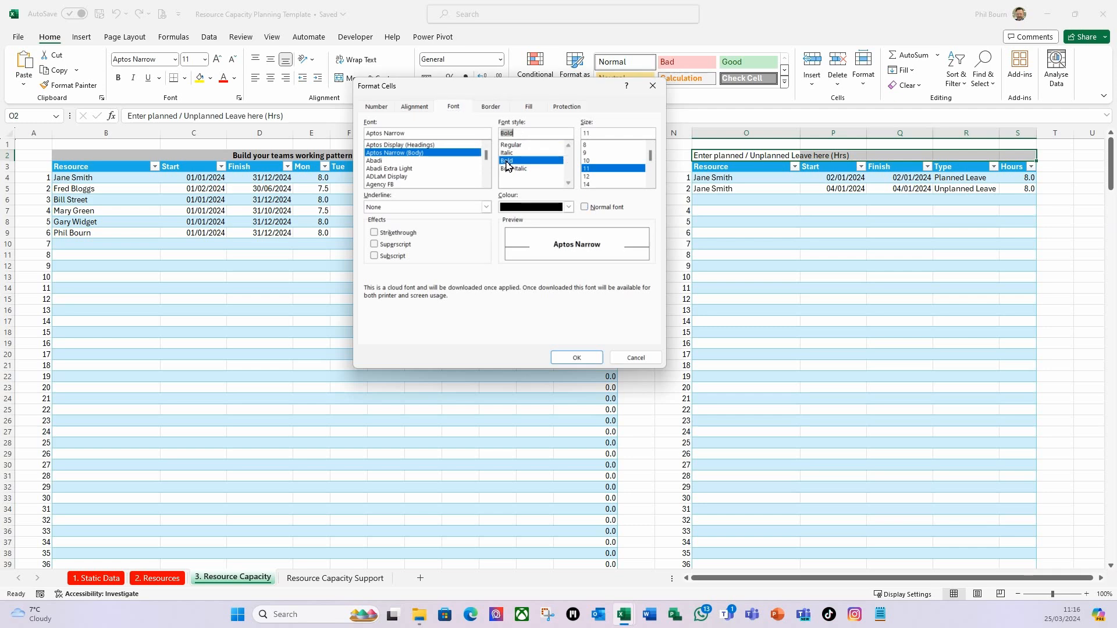
pyautogui.click(534, 109)
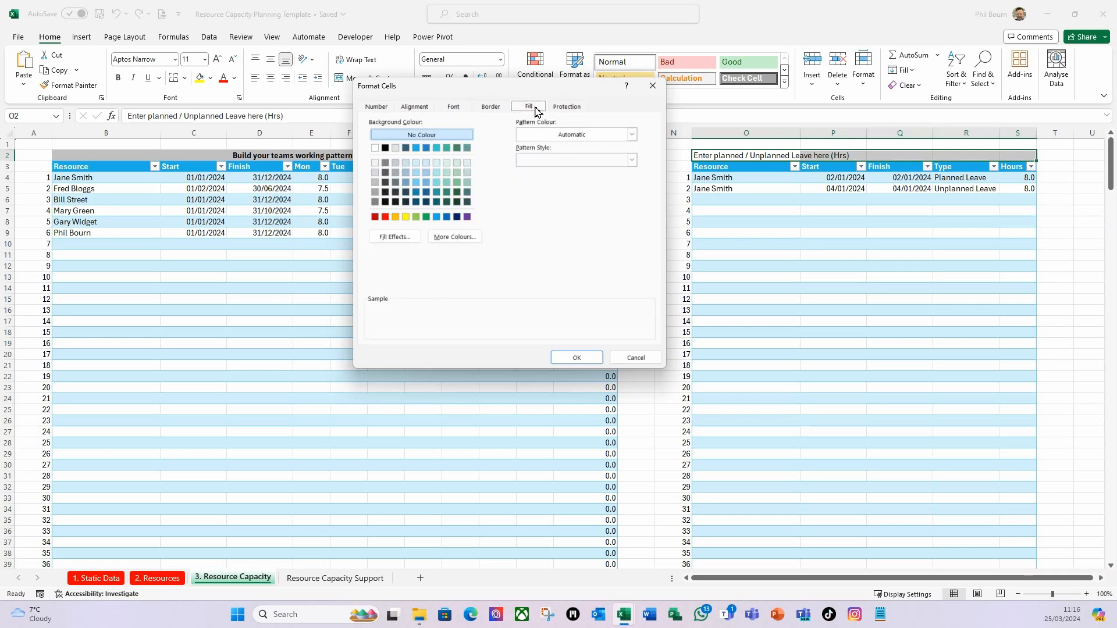
pyautogui.click(399, 220)
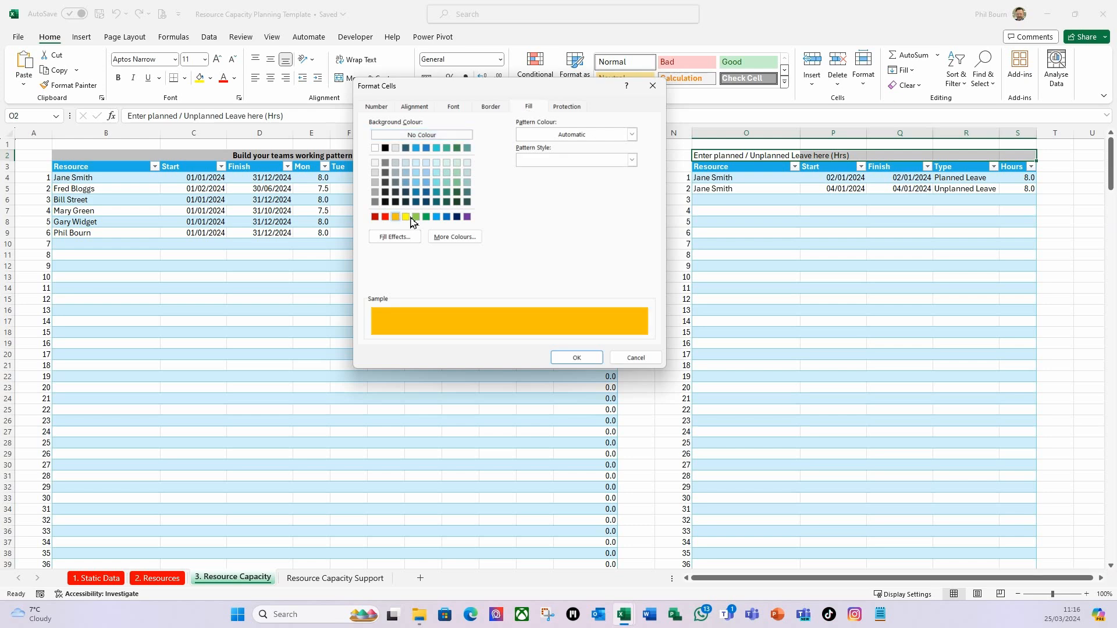
pyautogui.click(566, 359)
pyautogui.click(846, 190)
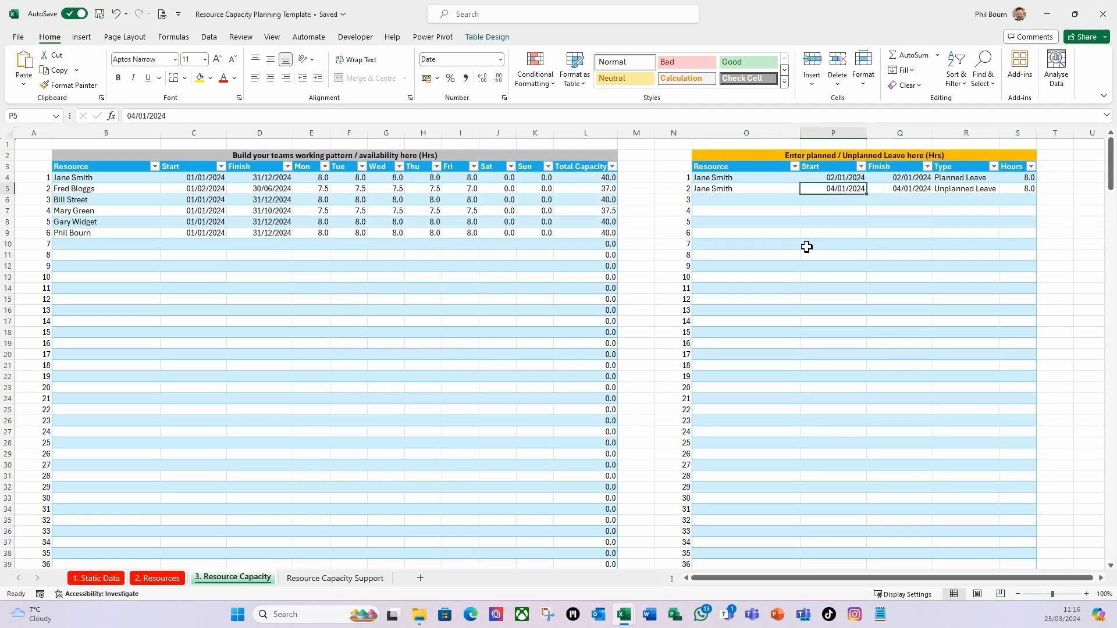
# Step: Check the protection setting of the first Resource cell in the leave table
pyautogui.click(727, 180)
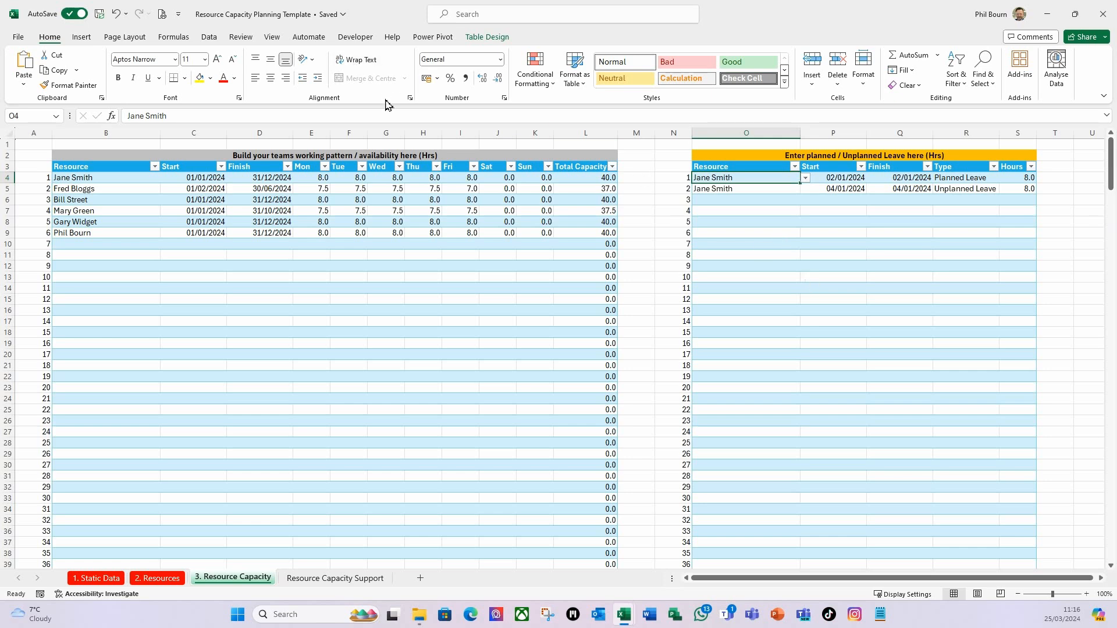
pyautogui.hotkey('ctrl', '1')
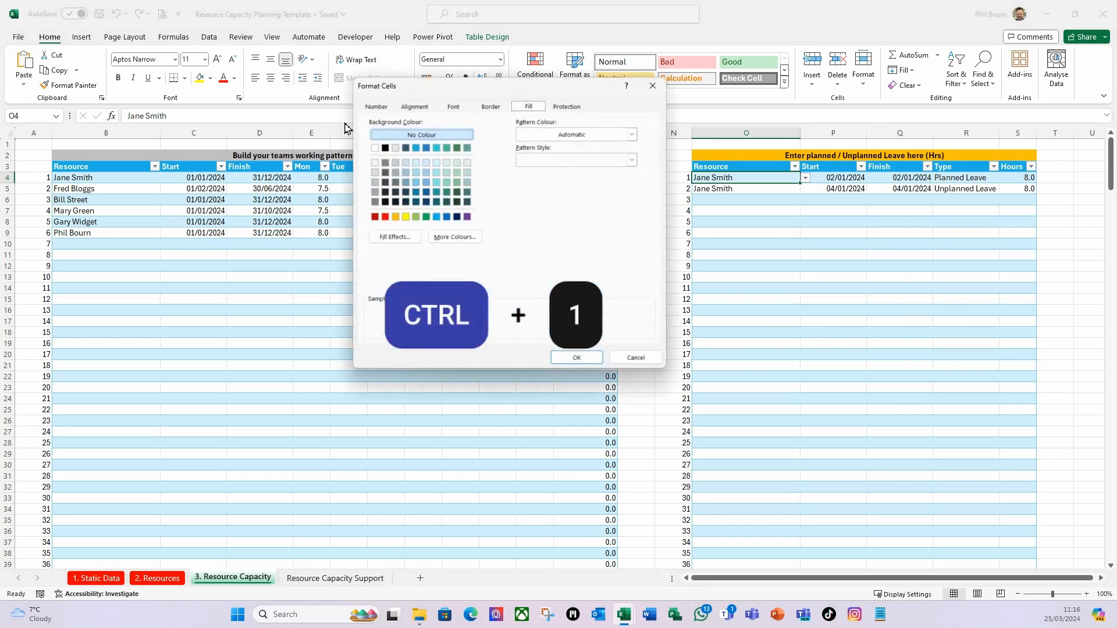
pyautogui.click(572, 107)
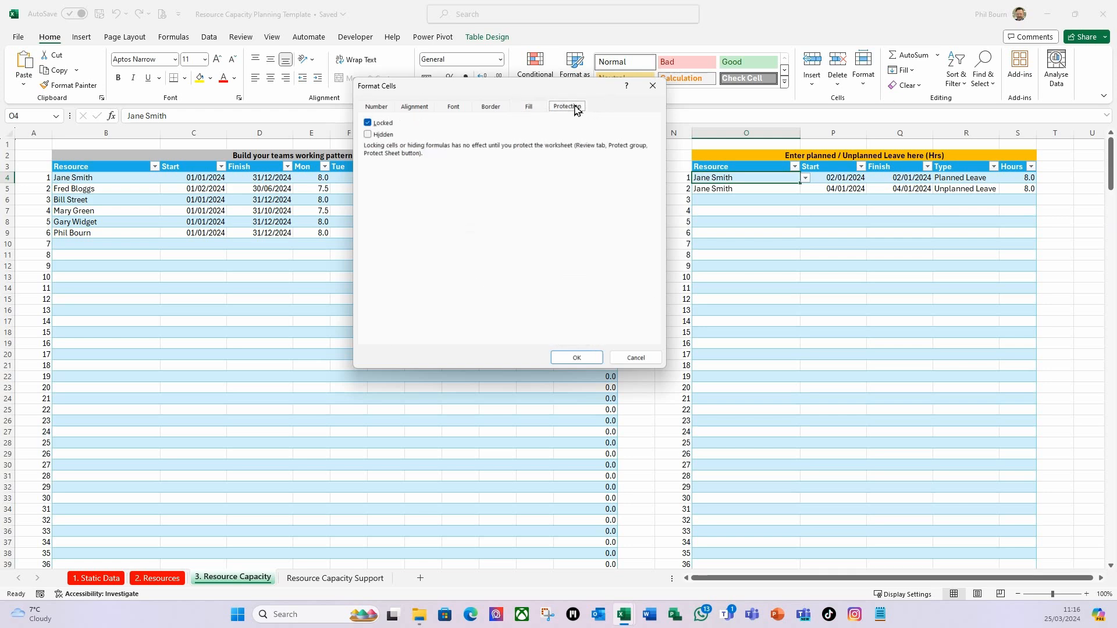
pyautogui.click(636, 357)
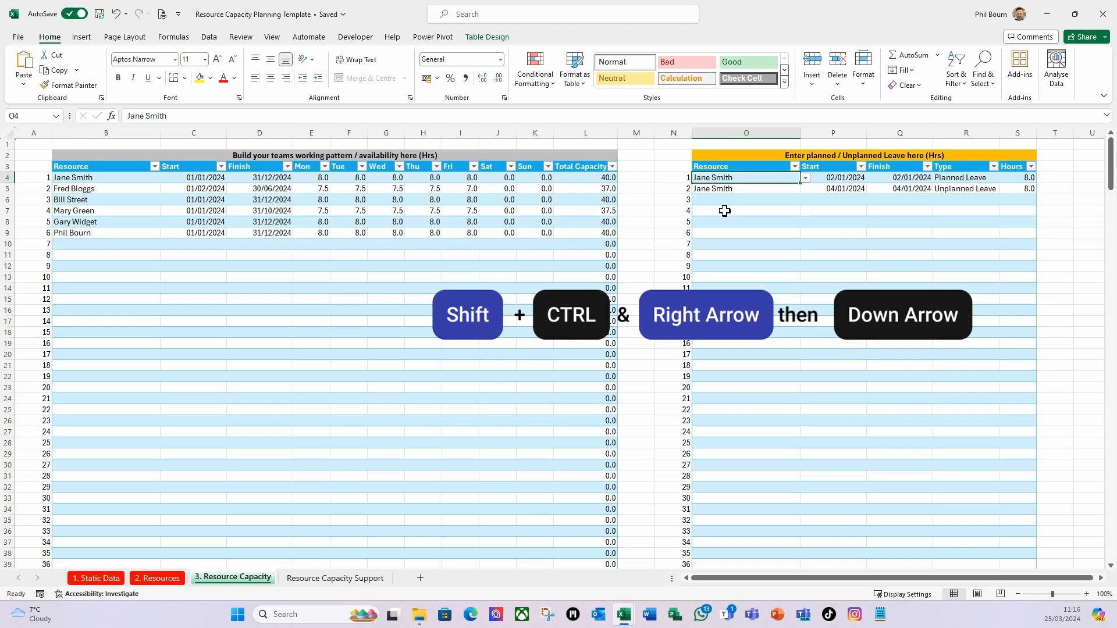
# Step: Unlock all data cells of the leave table in the cell protection settings
pyautogui.hotkey('ctrl', 'shift', 'Right')
pyautogui.hotkey('ctrl', 'shift', 'Down')
pyautogui.hotkey('ctrl', 'shift', 'Down')
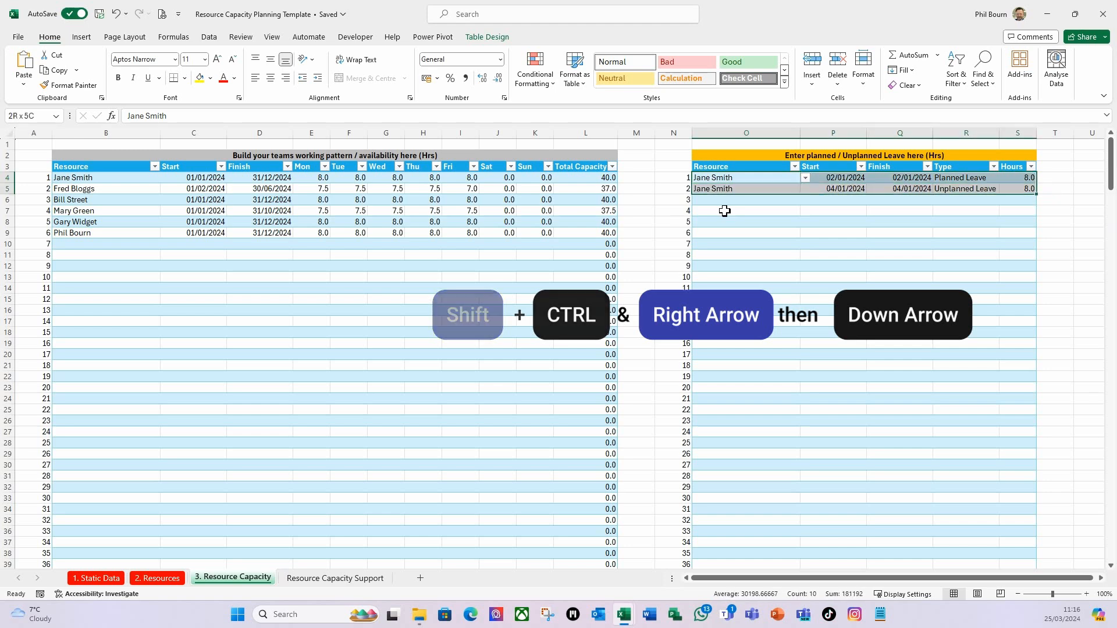
pyautogui.hotkey('ctrl', '1')
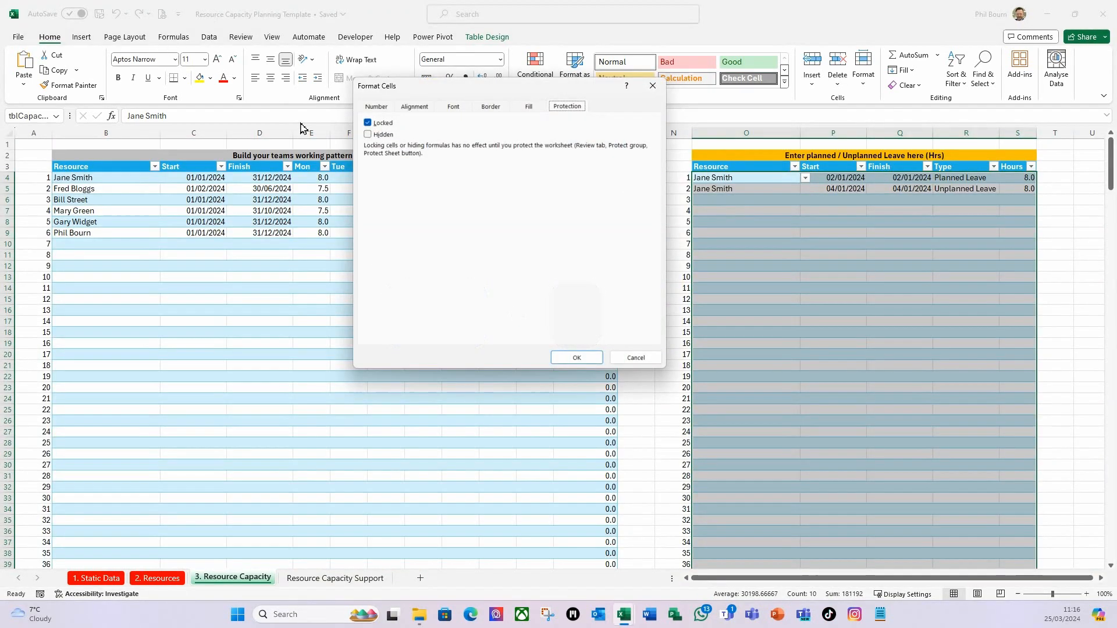
pyautogui.click(368, 123)
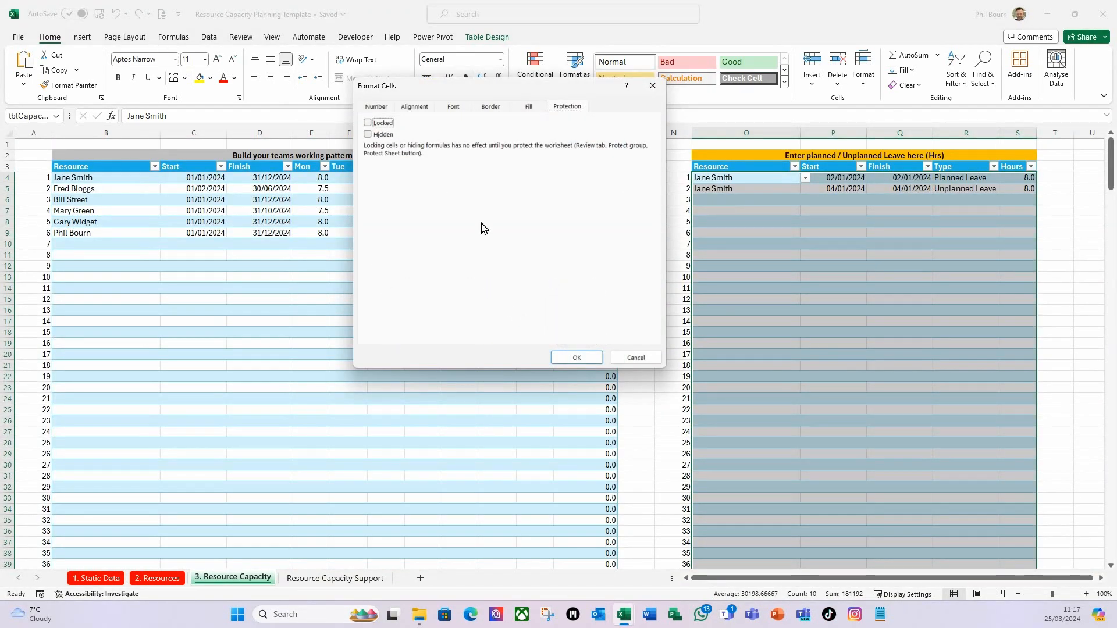
pyautogui.click(578, 360)
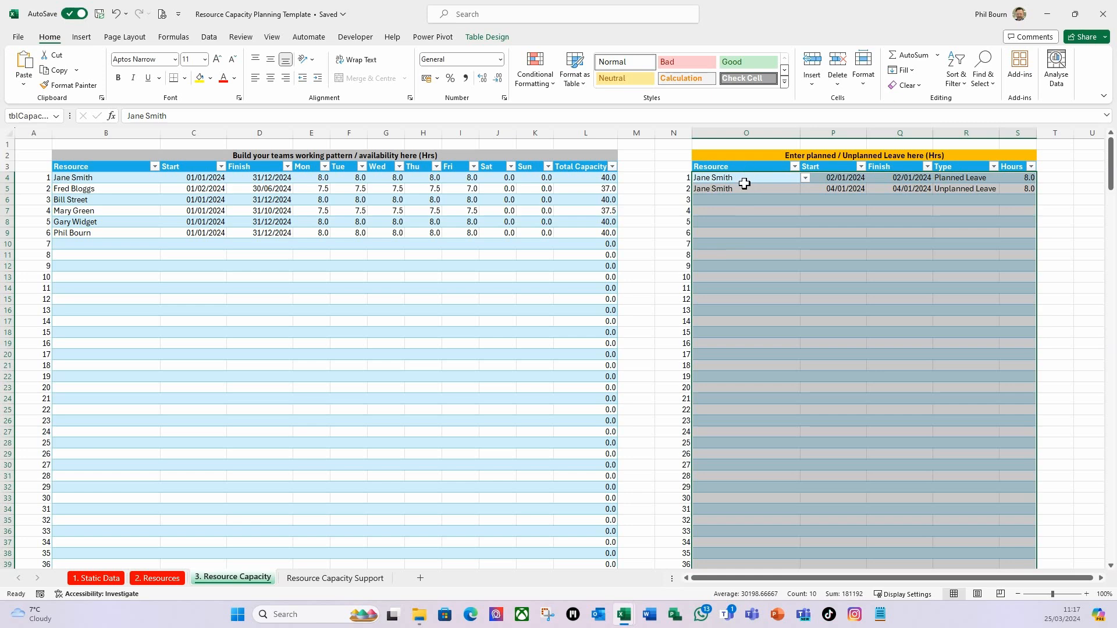
pyautogui.click(745, 180)
# Step: Check the protection of a blank Finish cell in the capacity table, and the table names of the capacity and leave tables
pyautogui.click(258, 291)
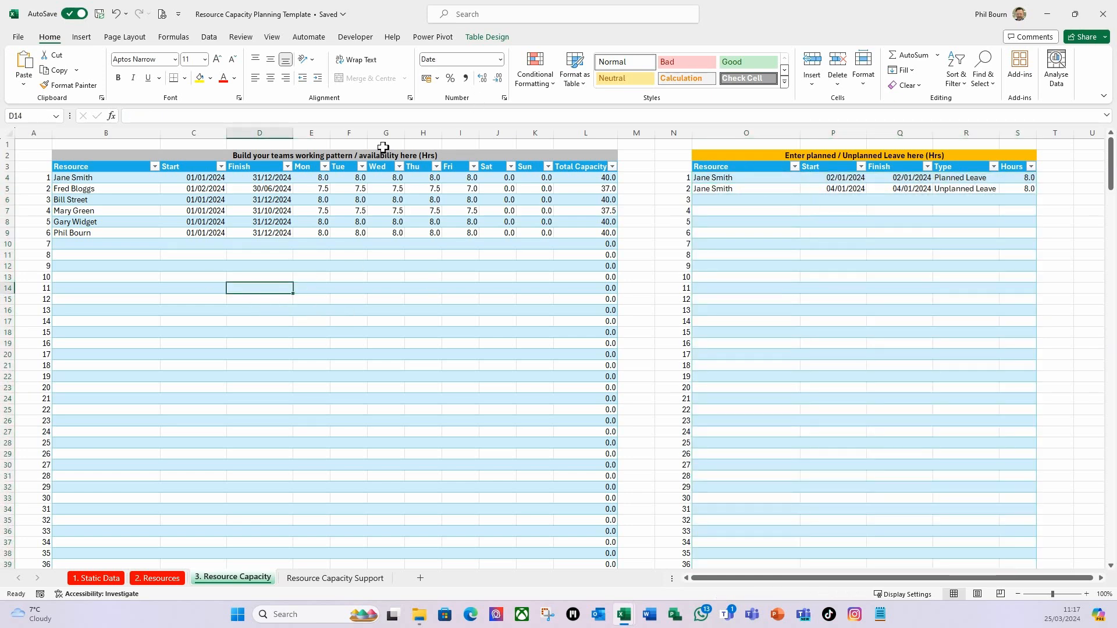
pyautogui.hotkey('ctrl', '1')
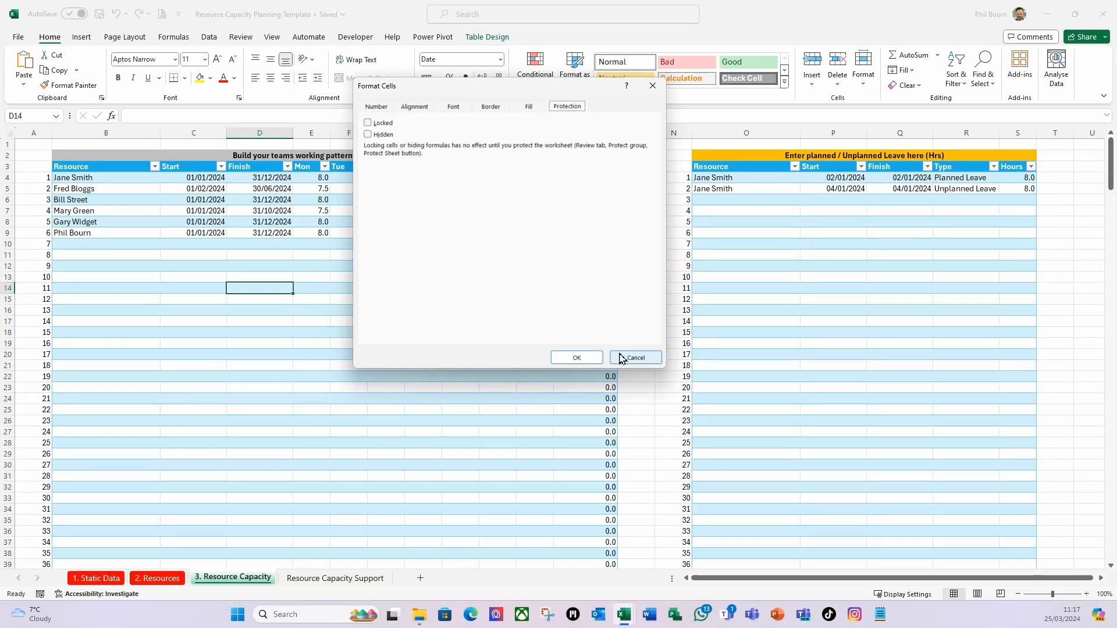
pyautogui.click(621, 359)
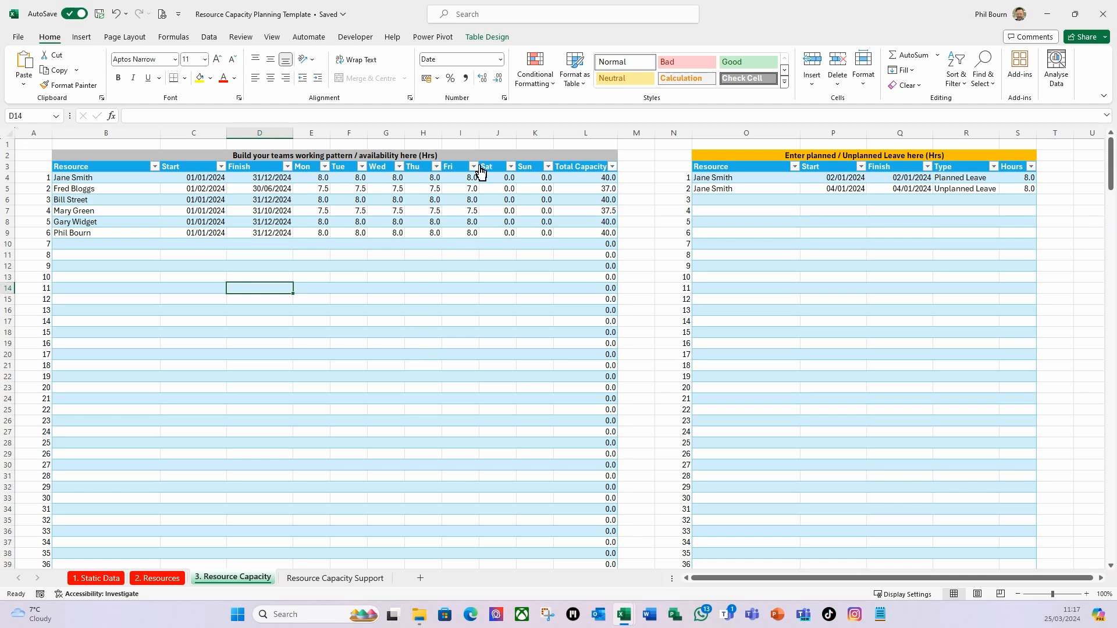
pyautogui.click(483, 37)
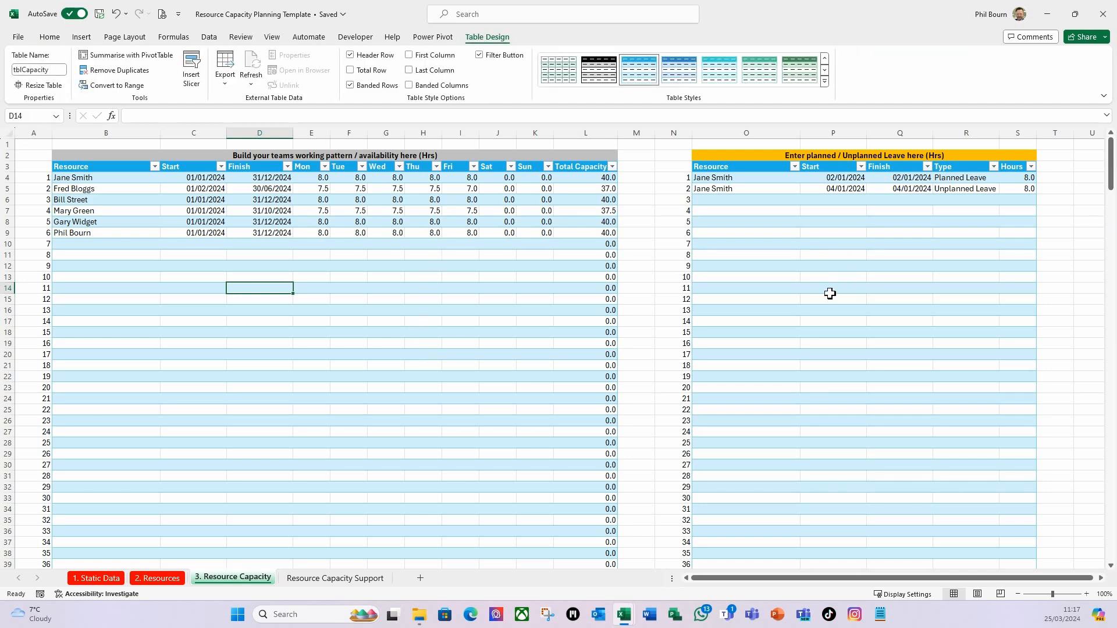
pyautogui.click(828, 292)
pyautogui.click(314, 320)
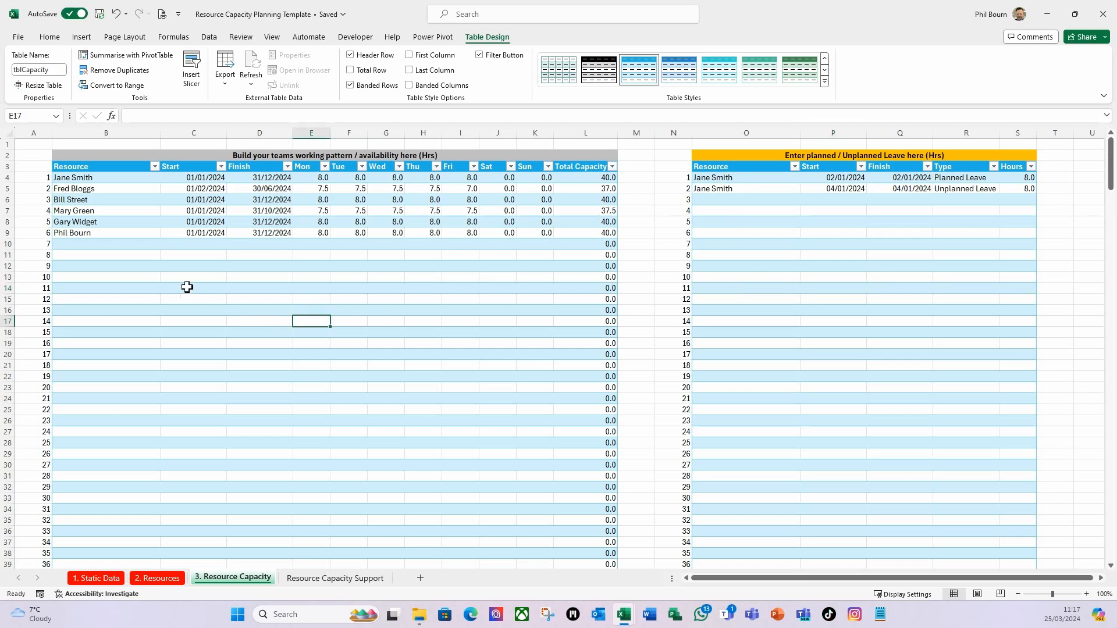
pyautogui.click(151, 278)
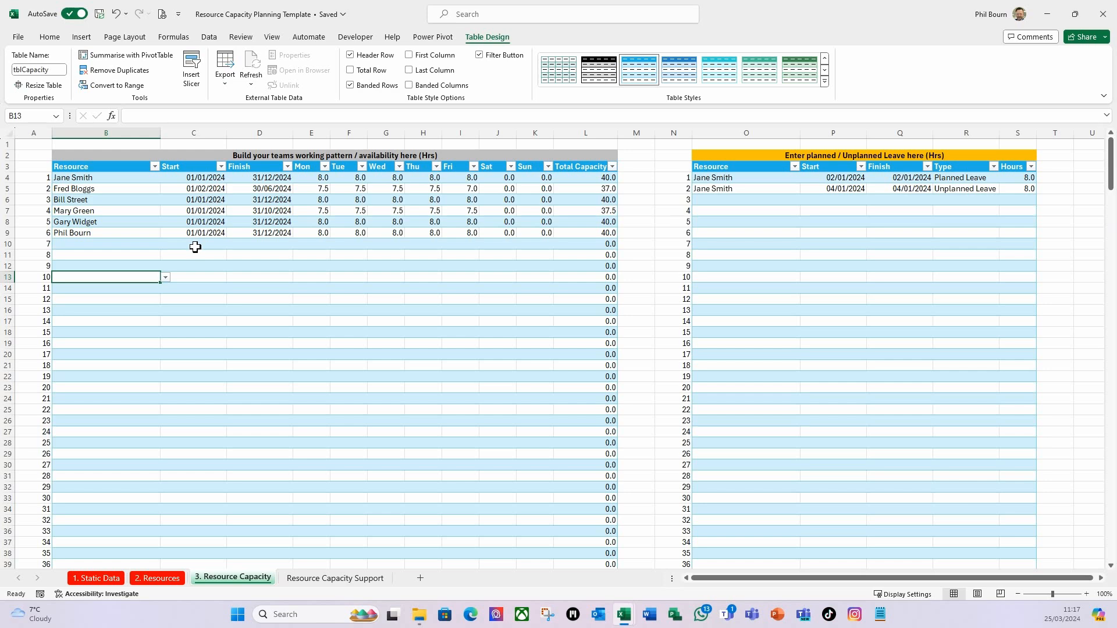
pyautogui.click(195, 247)
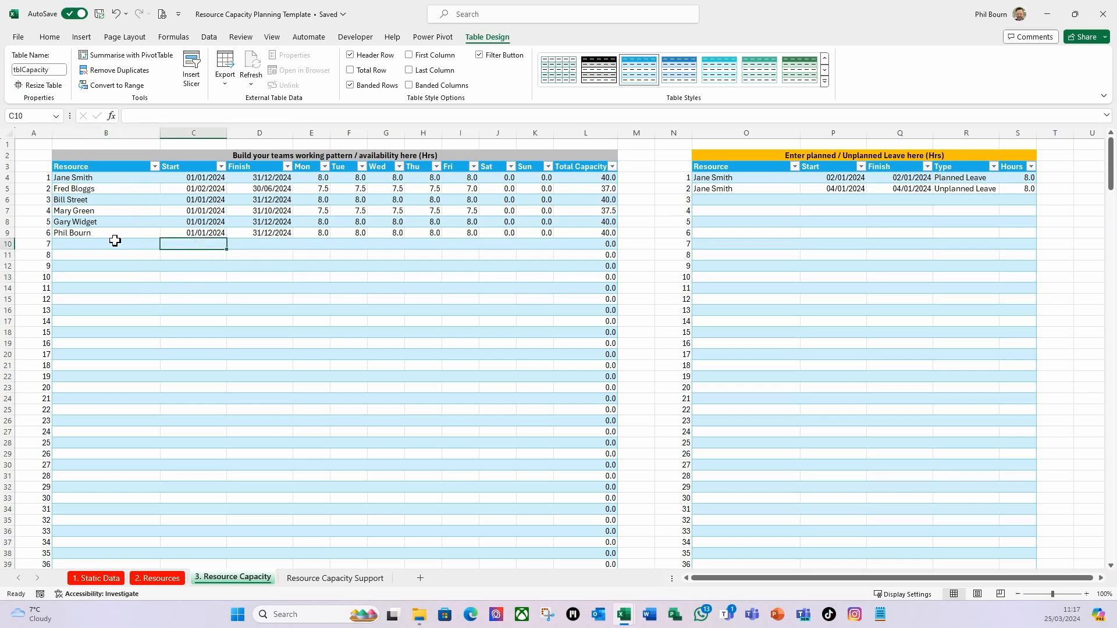
pyautogui.click(140, 387)
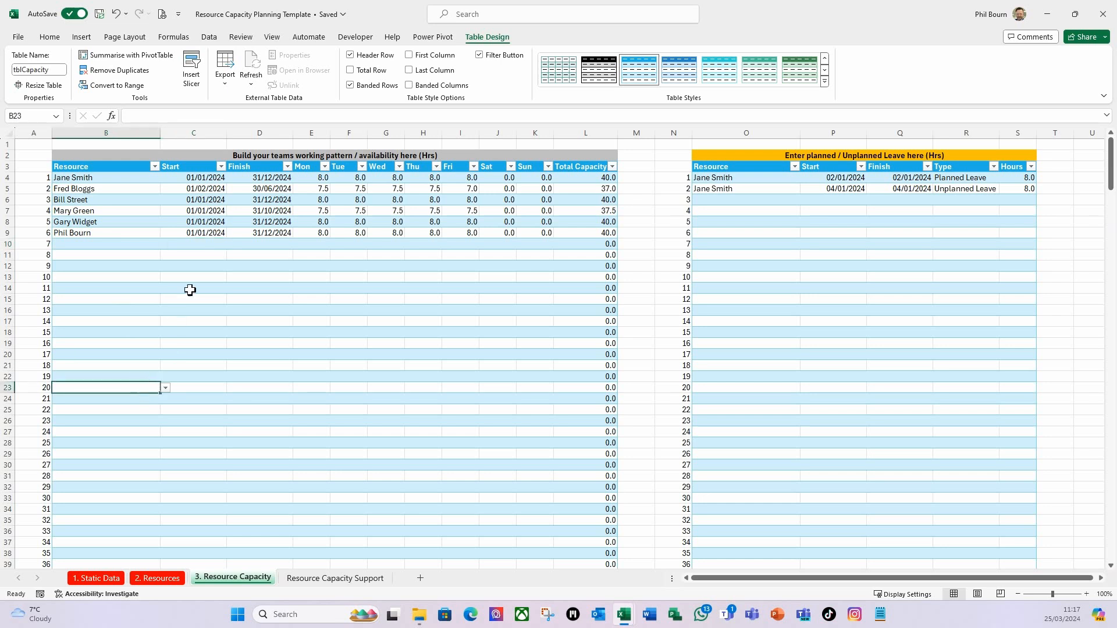
# Step: Load the capacity table into the Power Query Editor as a new query
pyautogui.click(129, 191)
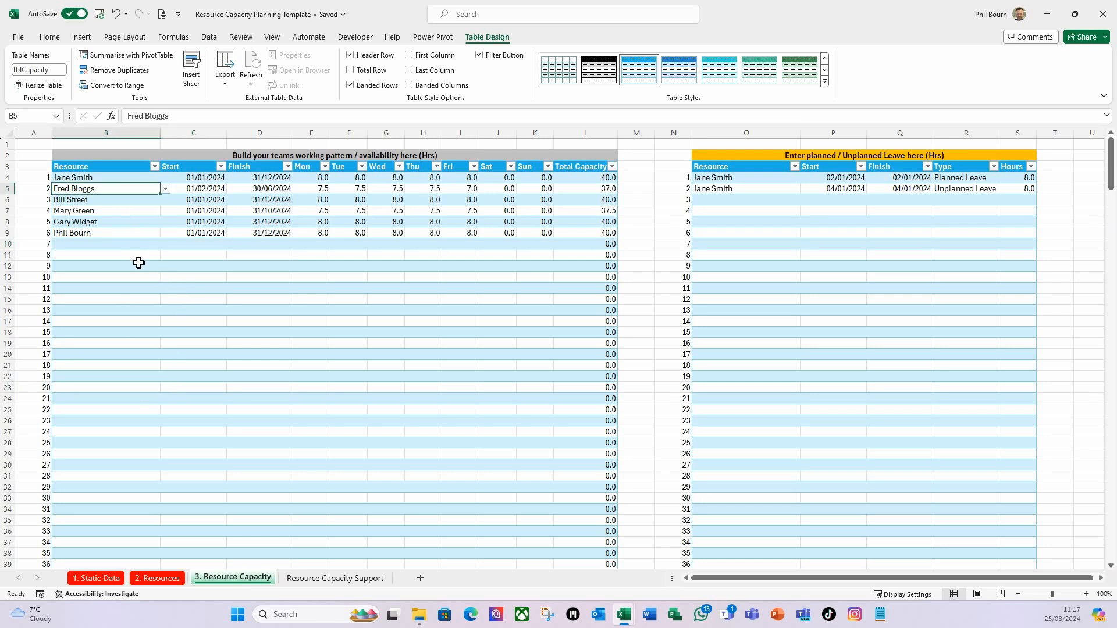
pyautogui.click(209, 39)
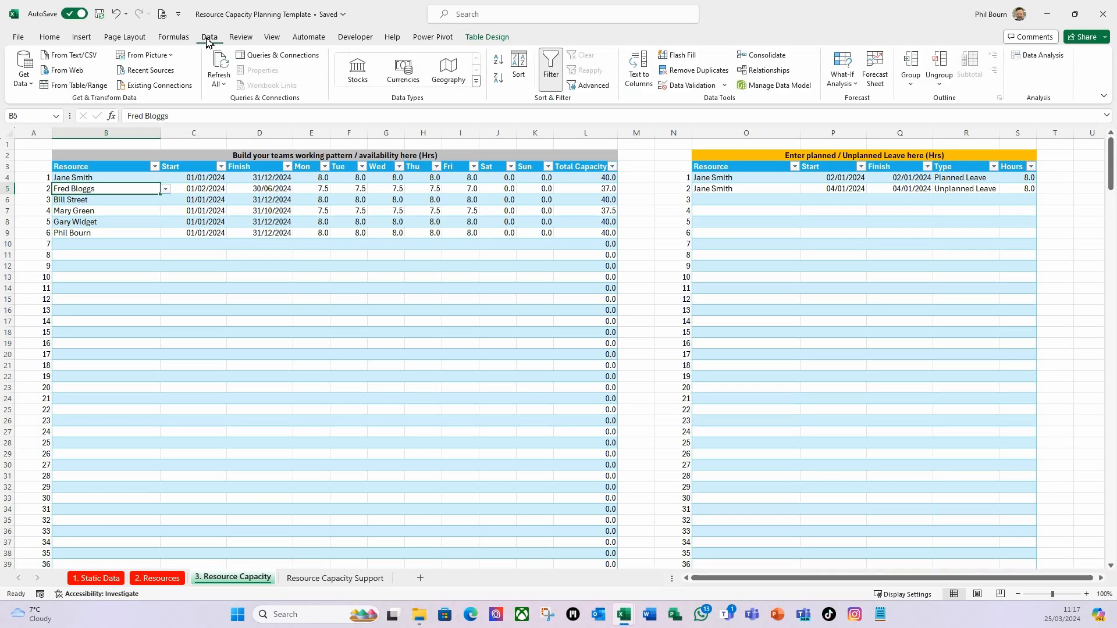
pyautogui.click(59, 86)
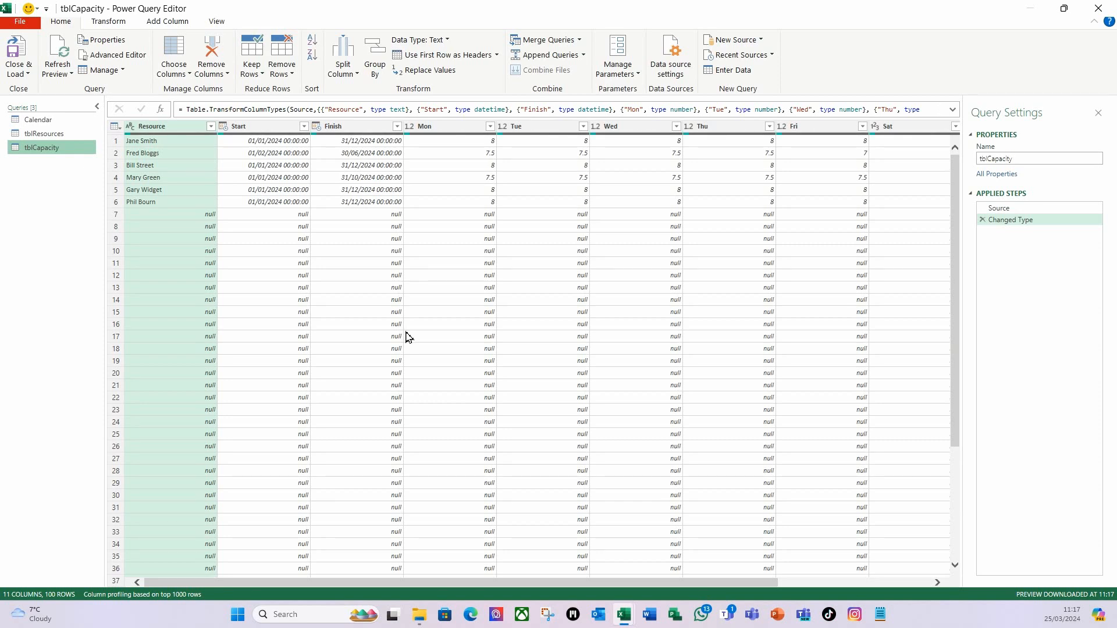
# Step: Change the data type of the Start and Finish columns to Date, replacing the current type conversion
pyautogui.click(260, 128)
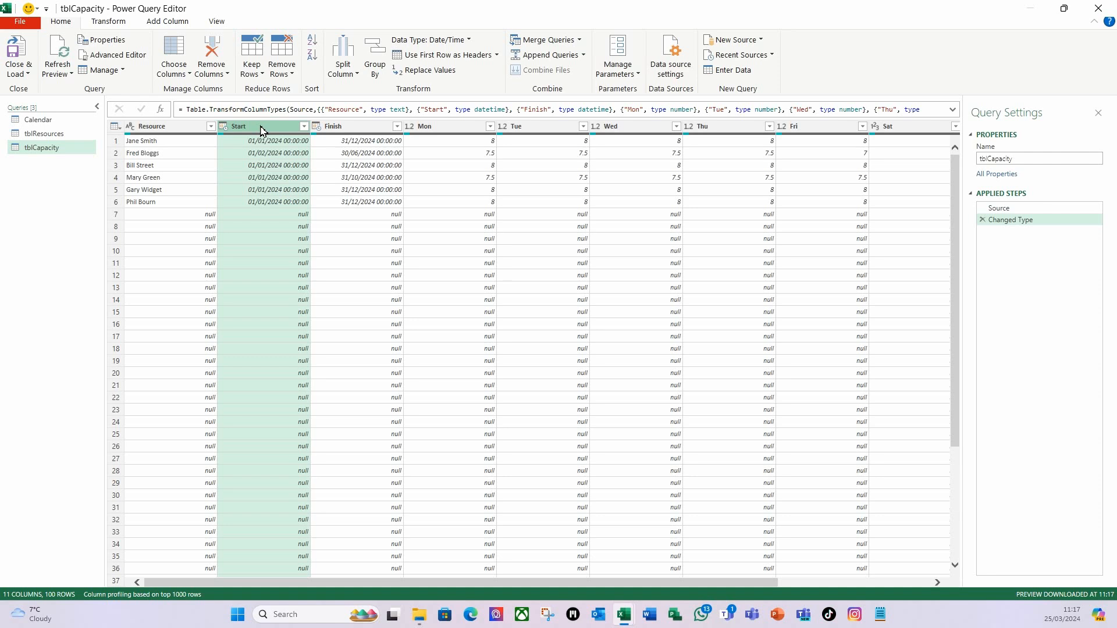
pyautogui.keyDown('shift'); pyautogui.click(336, 131); pyautogui.keyUp('shift')
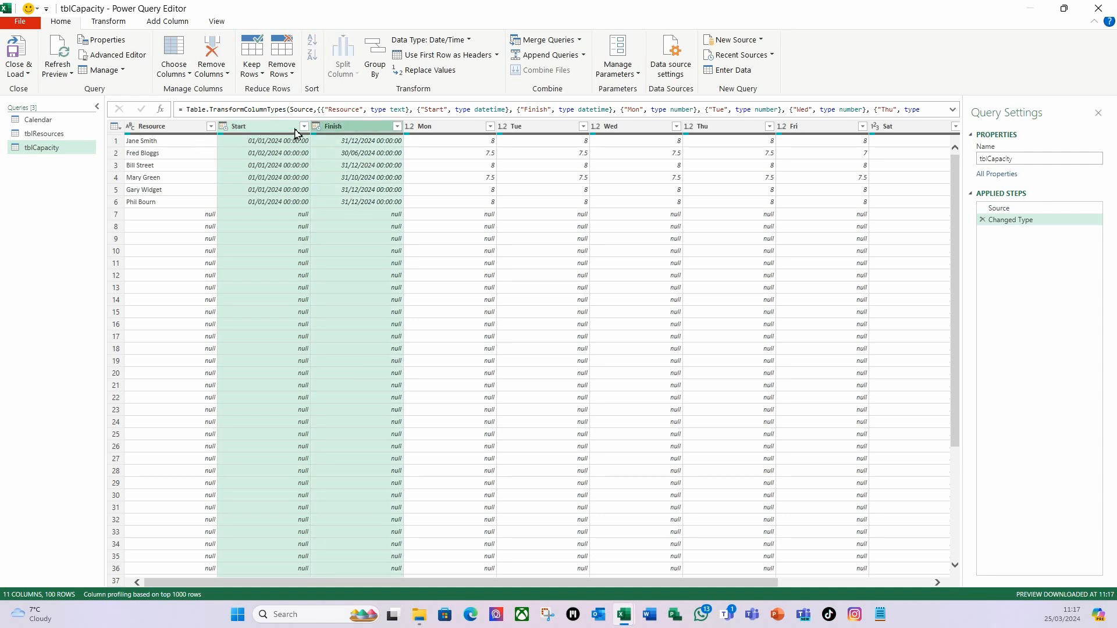
pyautogui.click(470, 40)
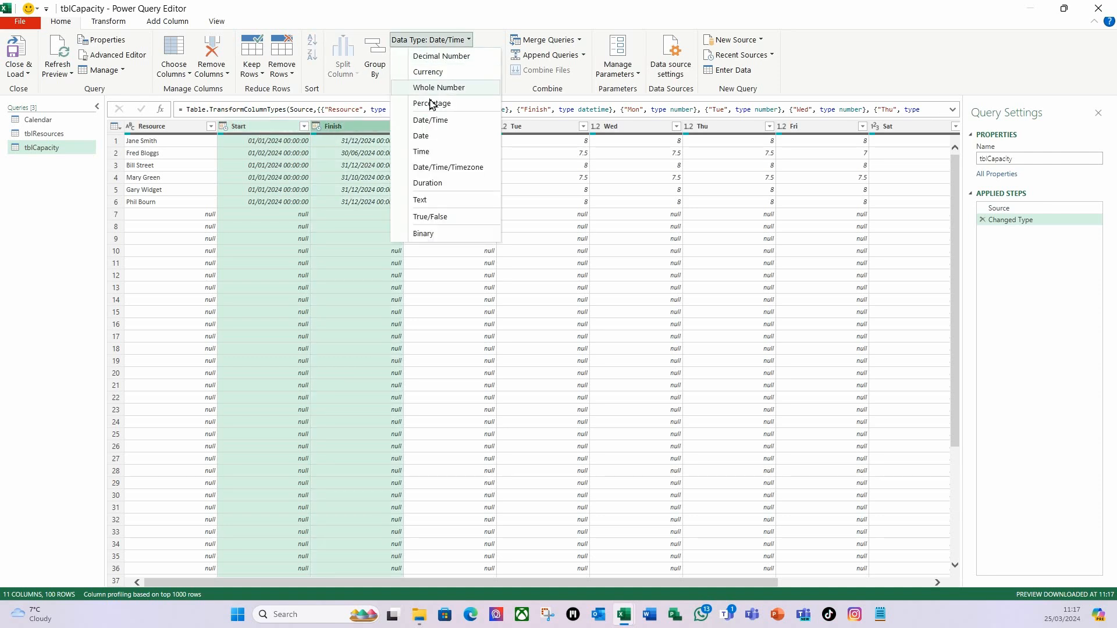
pyautogui.click(430, 139)
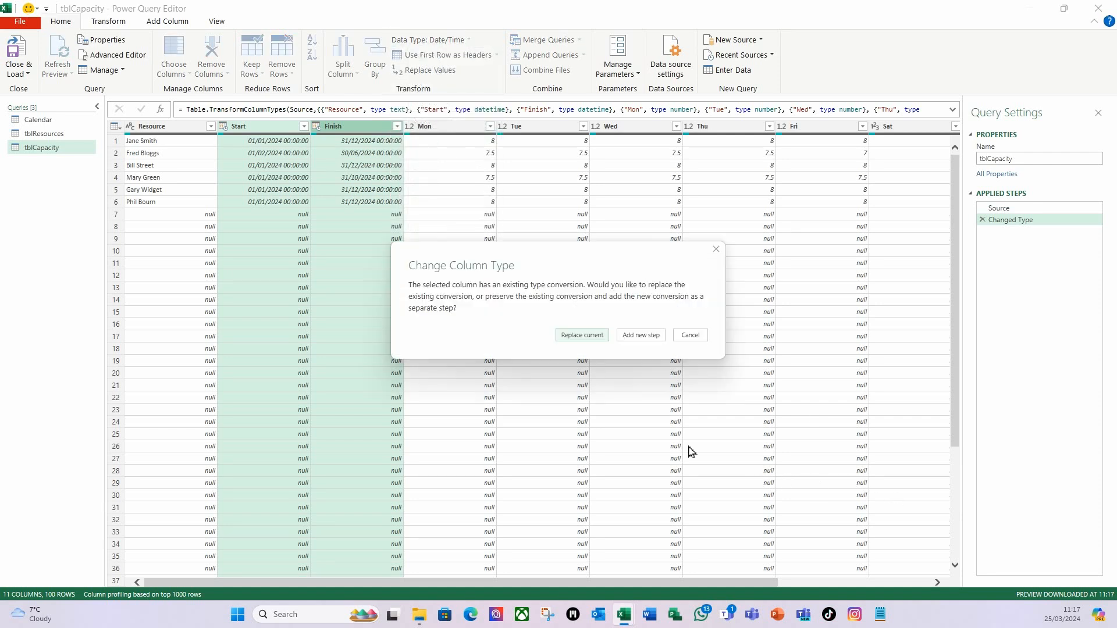
pyautogui.click(575, 335)
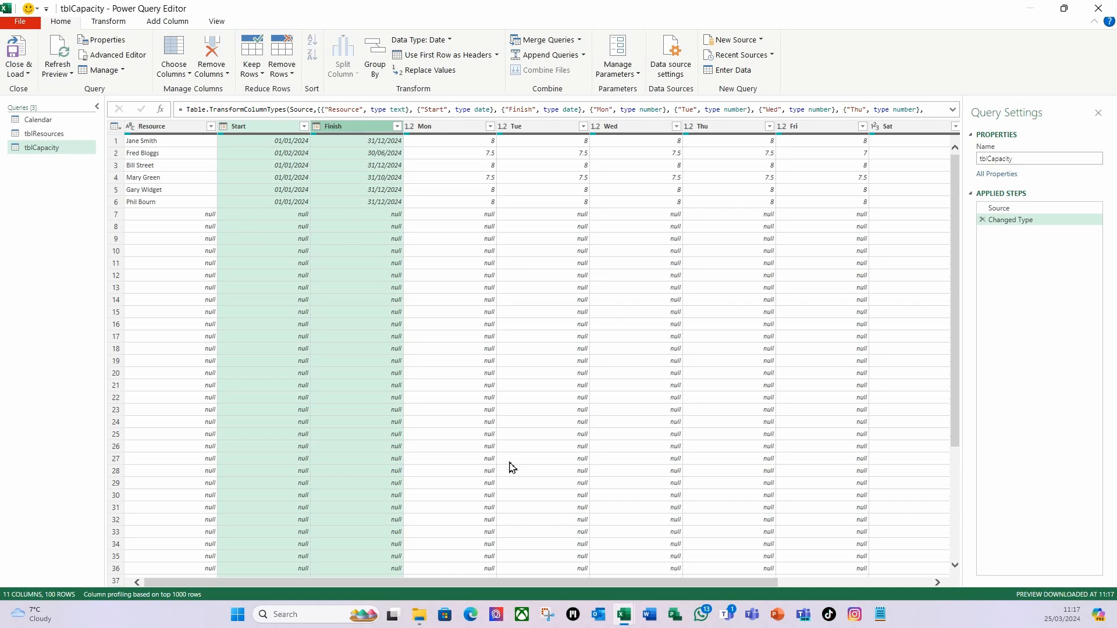
# Step: Remove the Total Capacity column from the tblCapacity query
pyautogui.moveTo(511, 582); pyautogui.dragTo(666, 582)
pyautogui.click(881, 128)
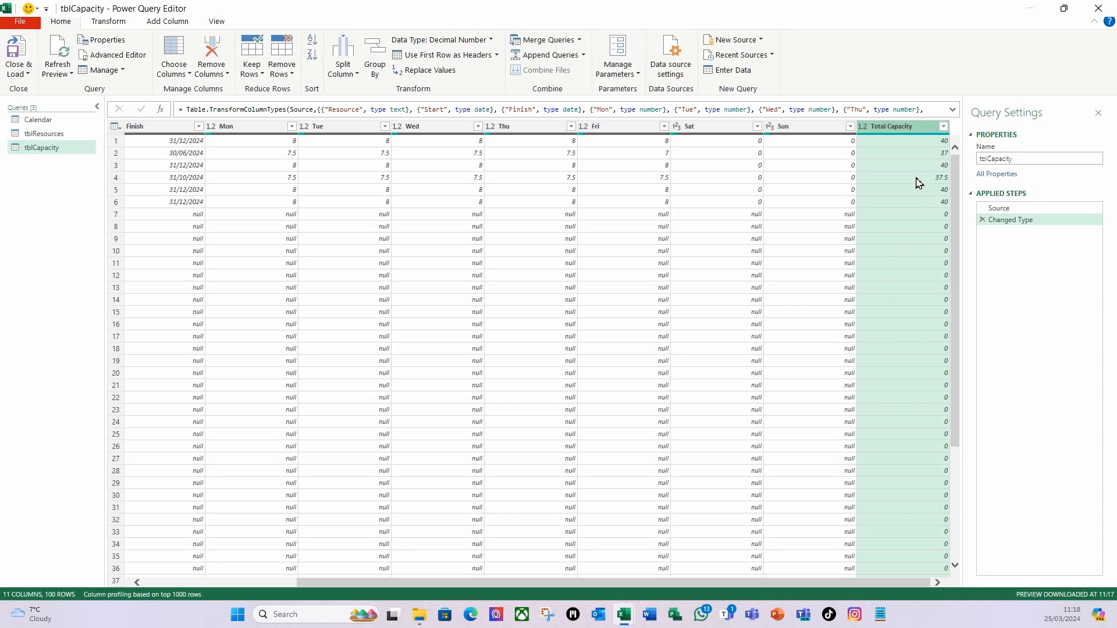
pyautogui.rightClick(894, 132)
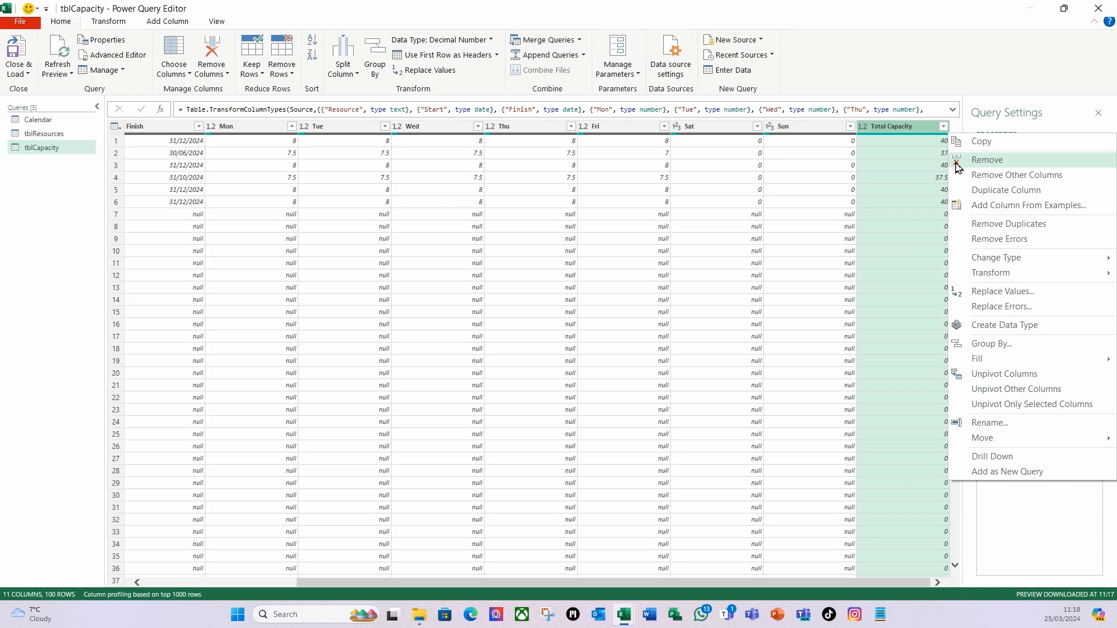
pyautogui.click(987, 160)
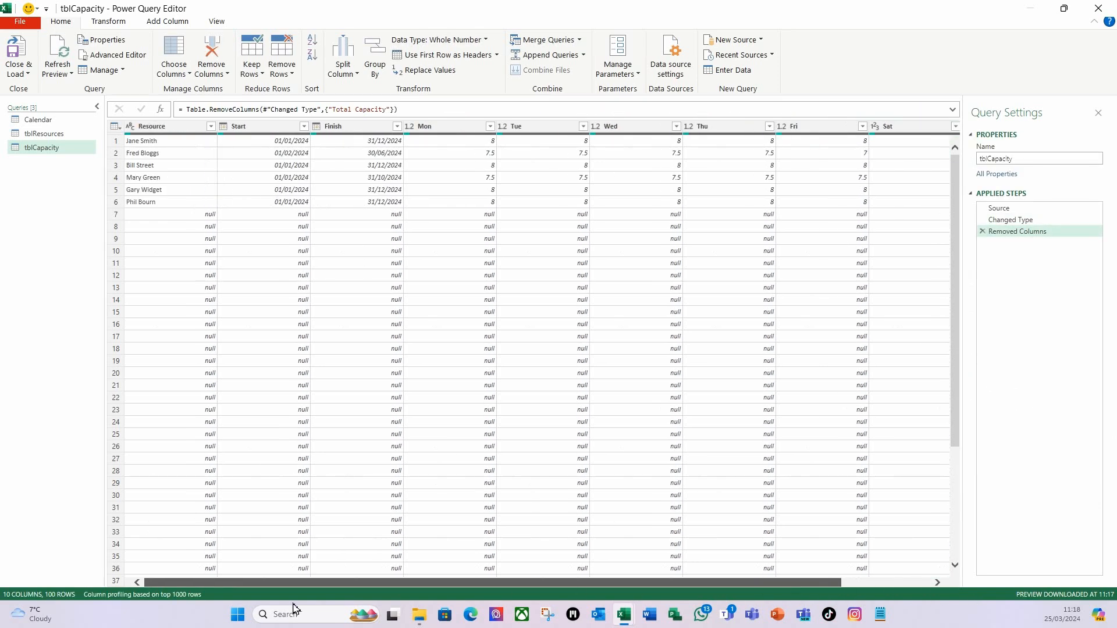
# Step: Filter out the null rows in the Resource column, keeping the filter condition as does not equal null
pyautogui.click(211, 126)
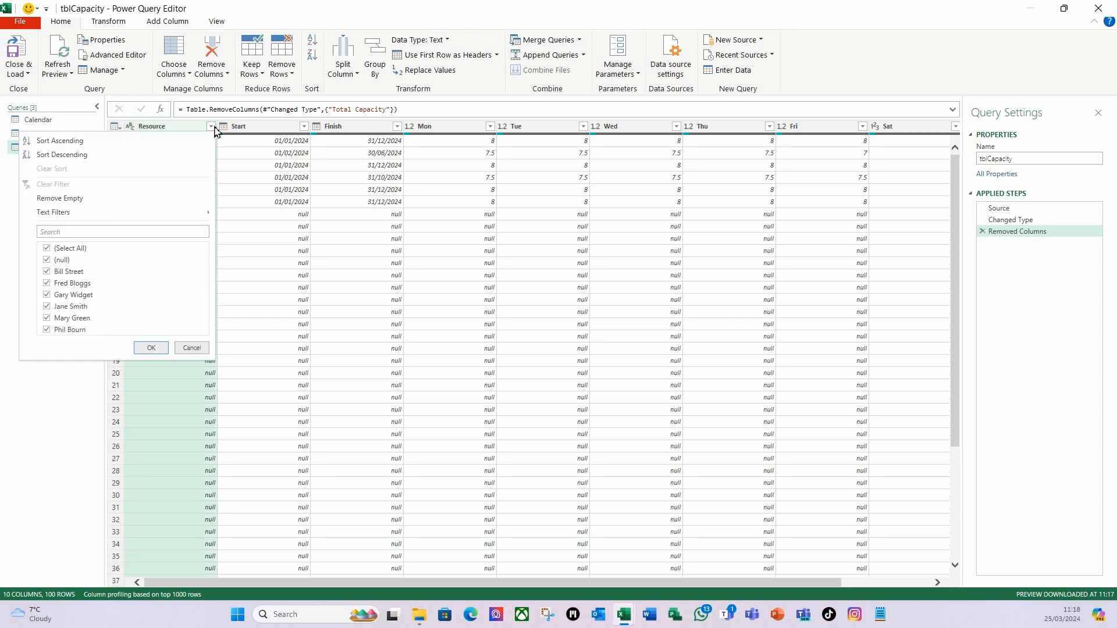
pyautogui.click(49, 260)
pyautogui.click(145, 350)
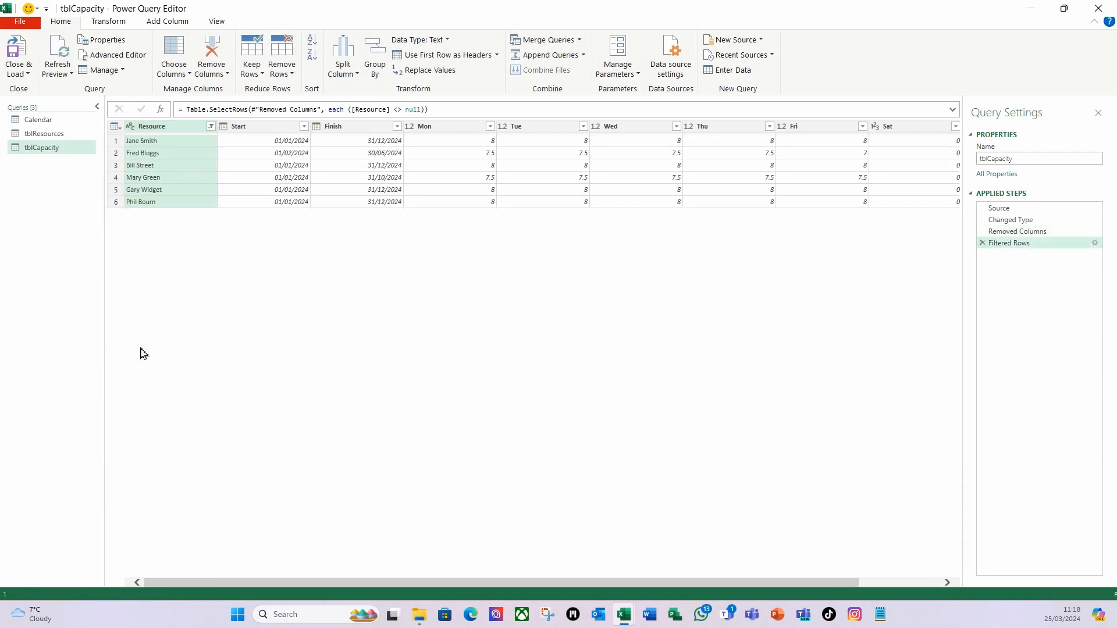
pyautogui.click(1095, 243)
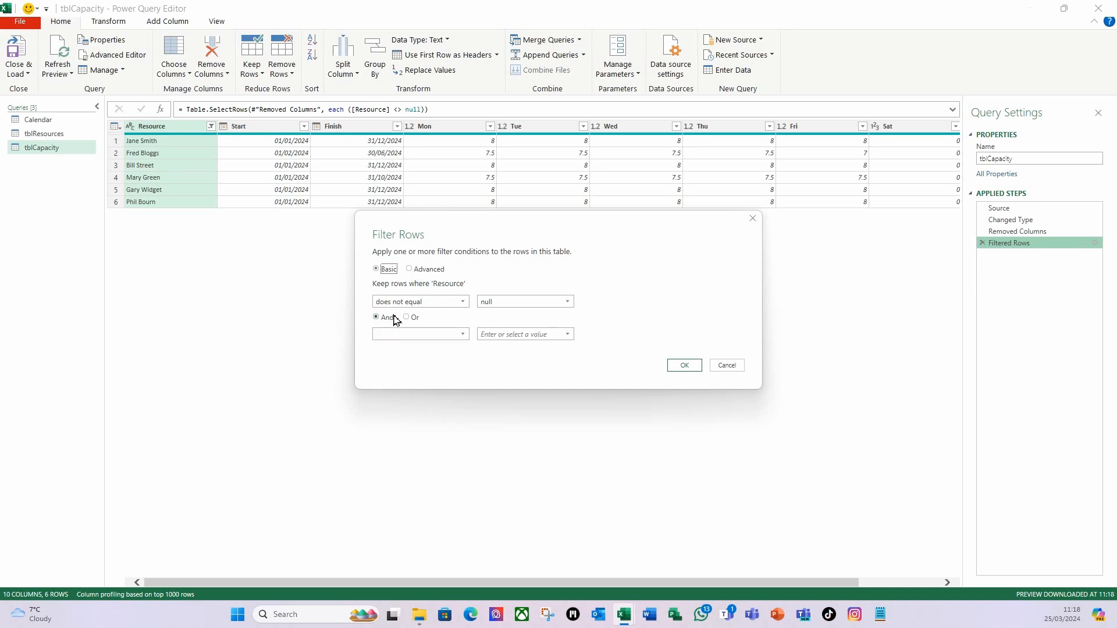
pyautogui.click(692, 373)
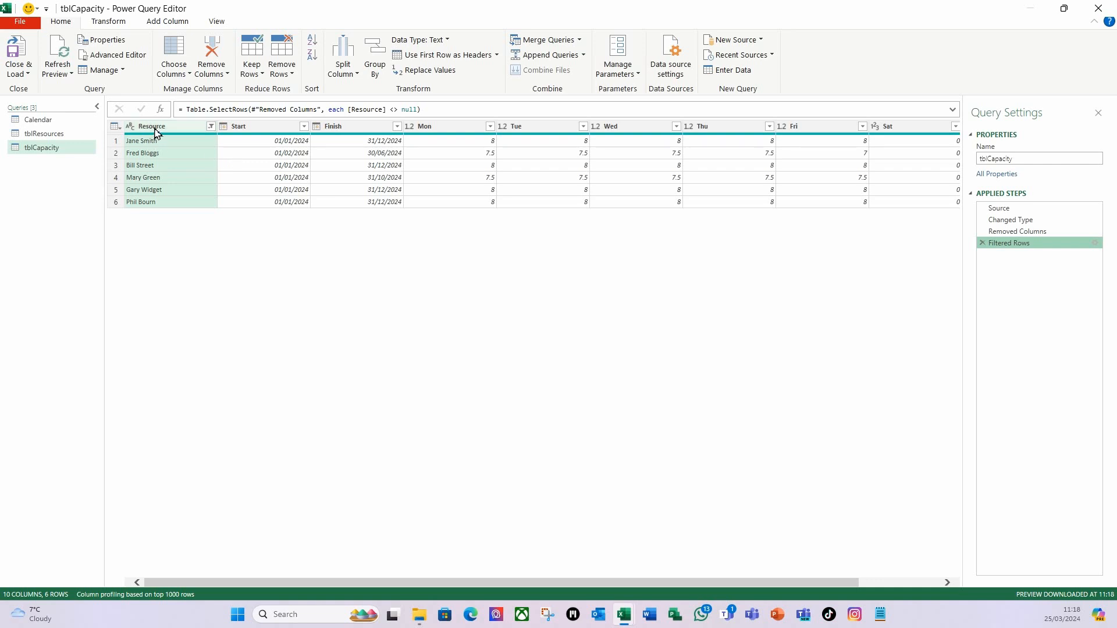
# Step: Unpivot all columns other than Resource, Start and Finish
pyautogui.keyDown('shift'); pyautogui.click(372, 132); pyautogui.keyUp('shift')
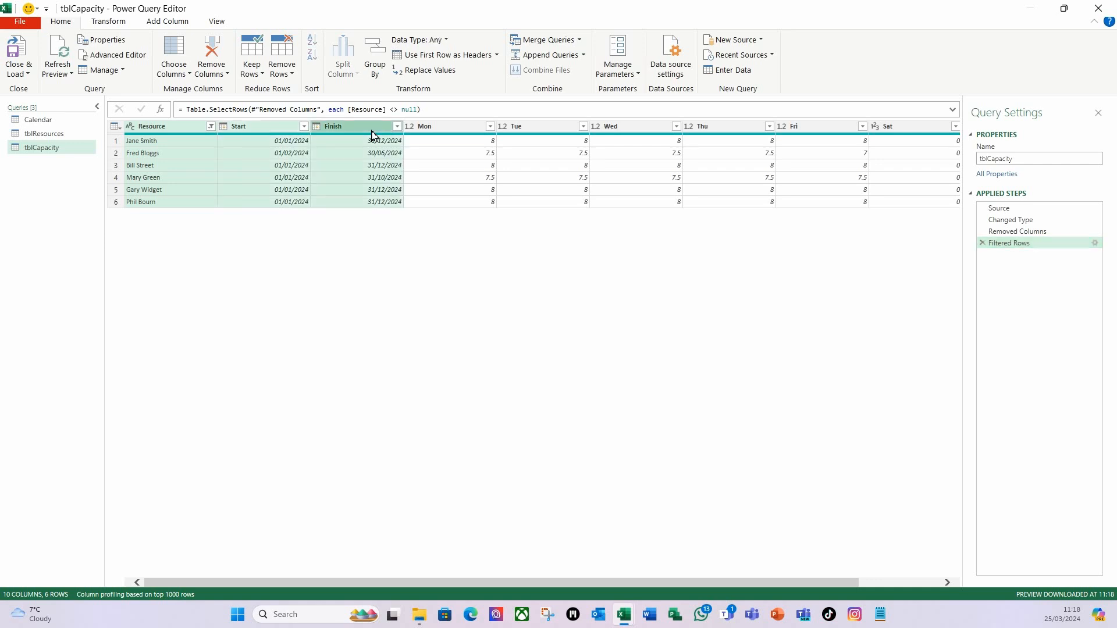
pyautogui.rightClick(373, 136)
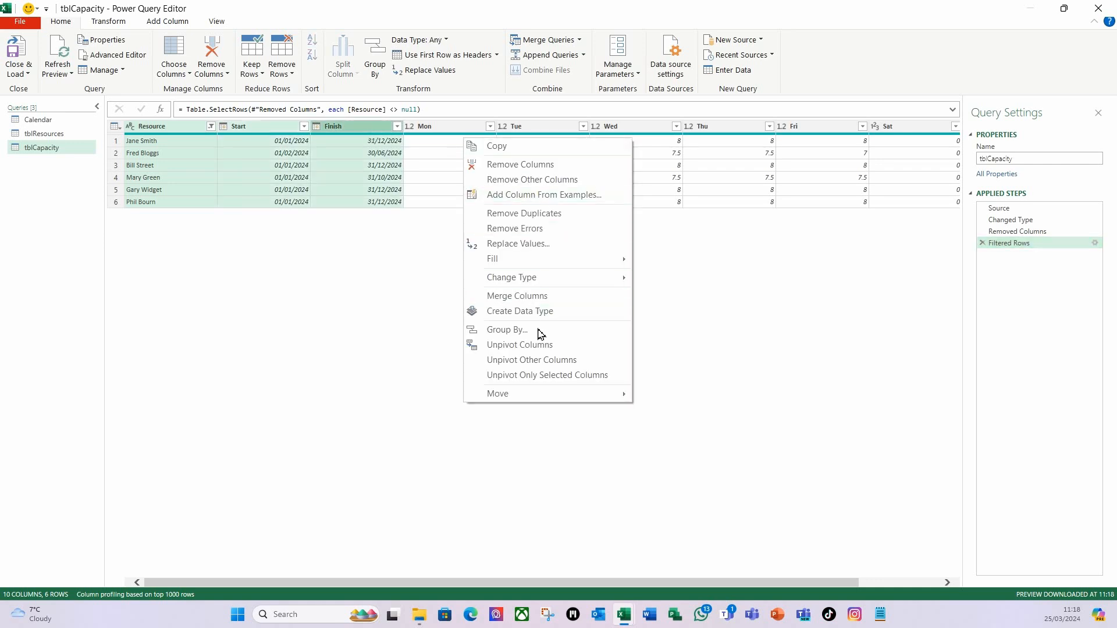
pyautogui.click(552, 366)
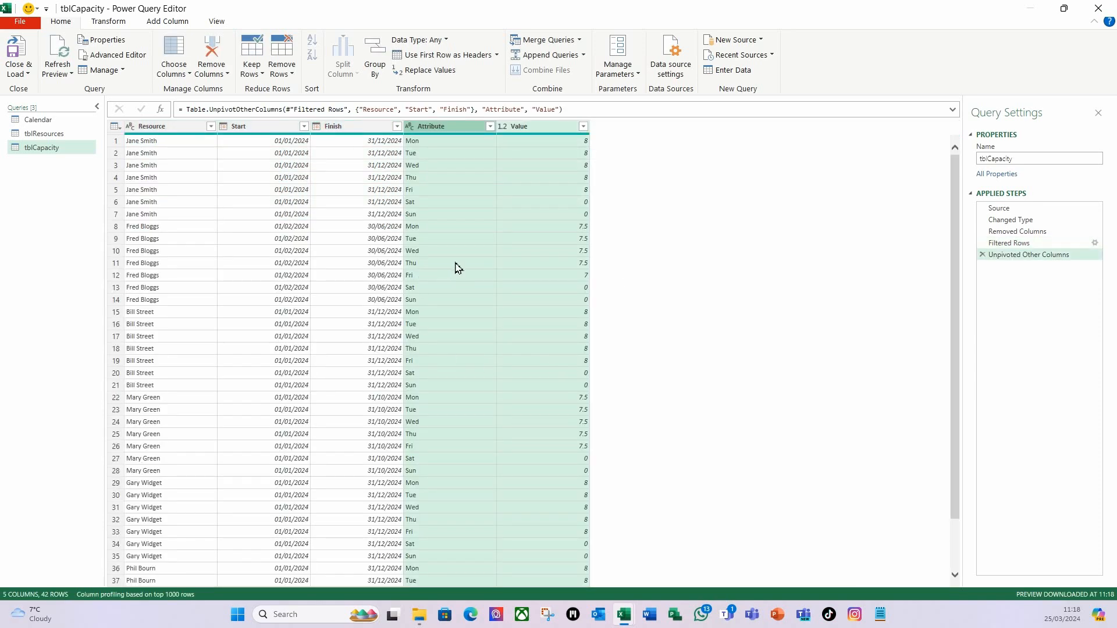
# Step: Rename the Attribute column as Day
pyautogui.click(445, 128)
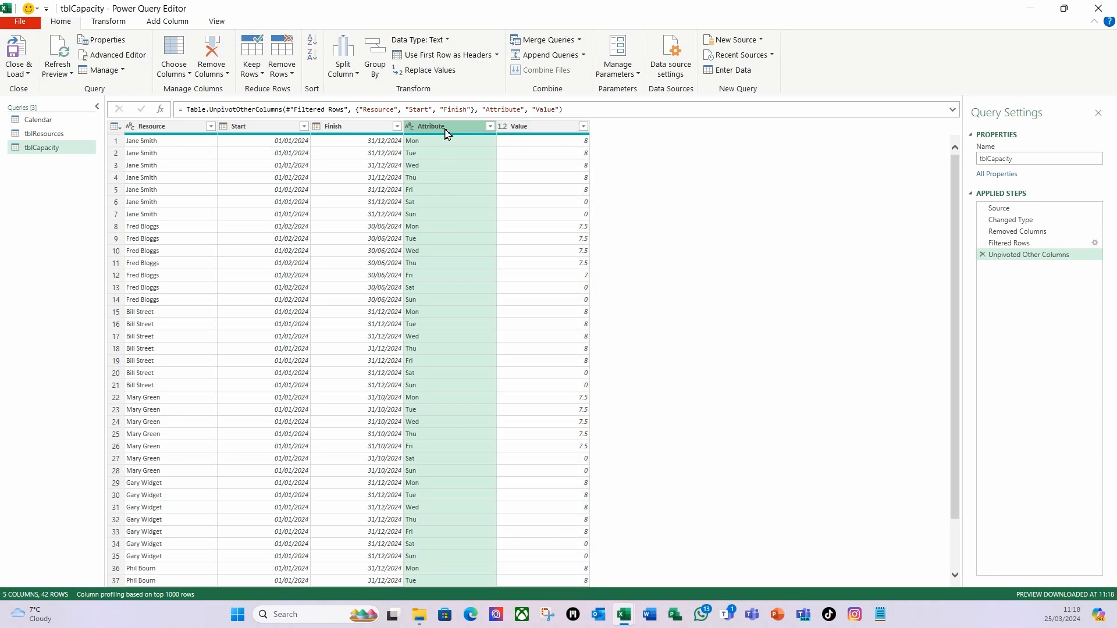
pyautogui.doubleClick(446, 128)
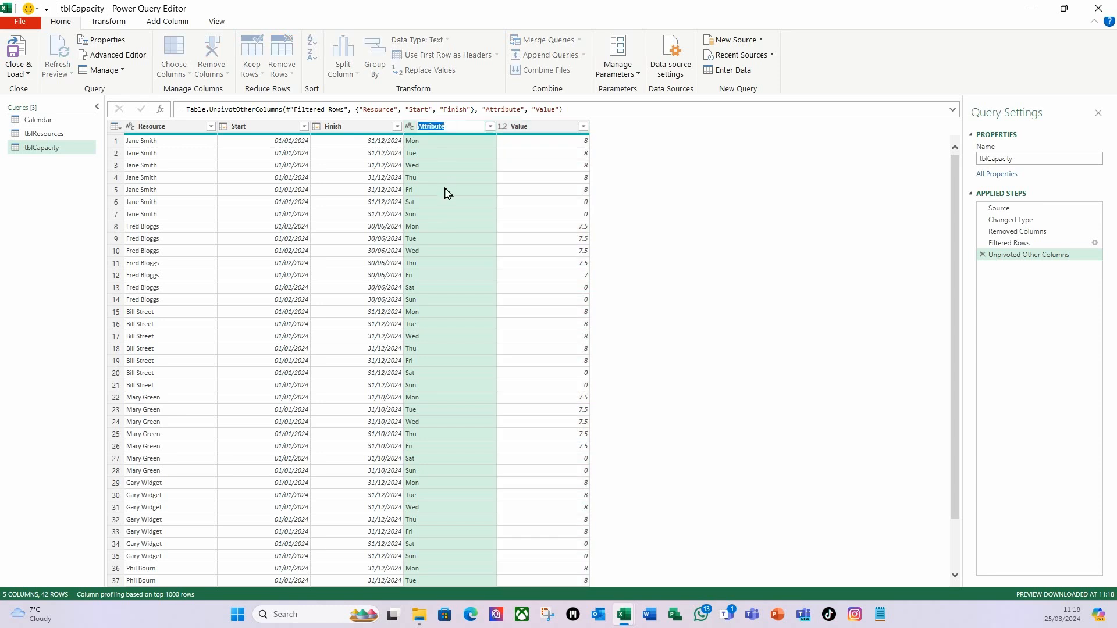
pyautogui.write('Day')
pyautogui.press('Return')
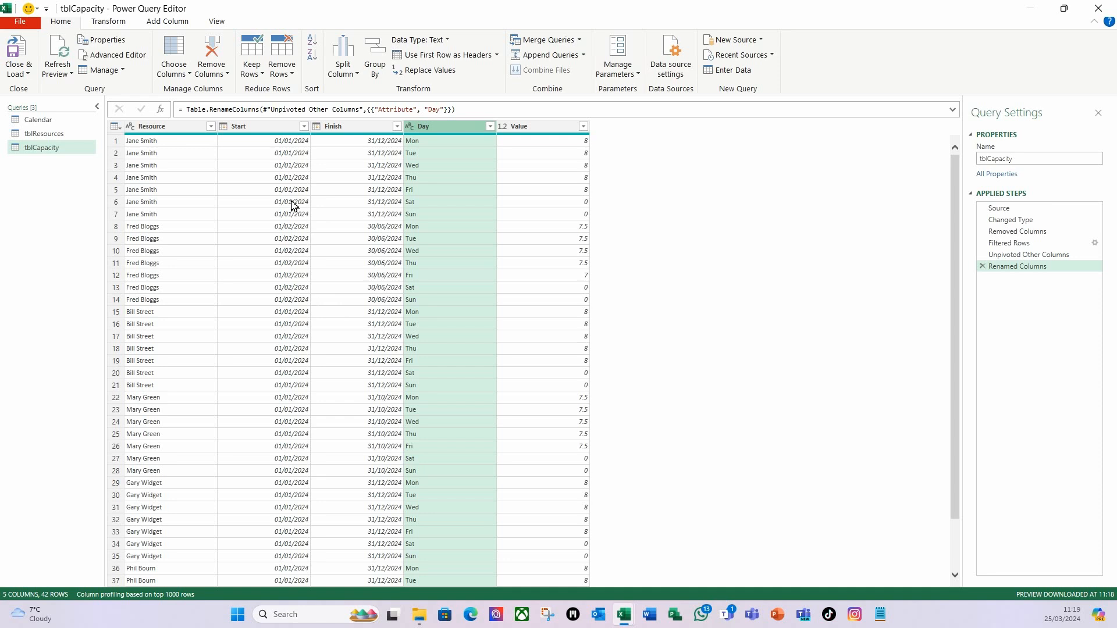
# Step: Start a custom column named Date and begin its formula with {Number.From([Start])
pyautogui.click(175, 26)
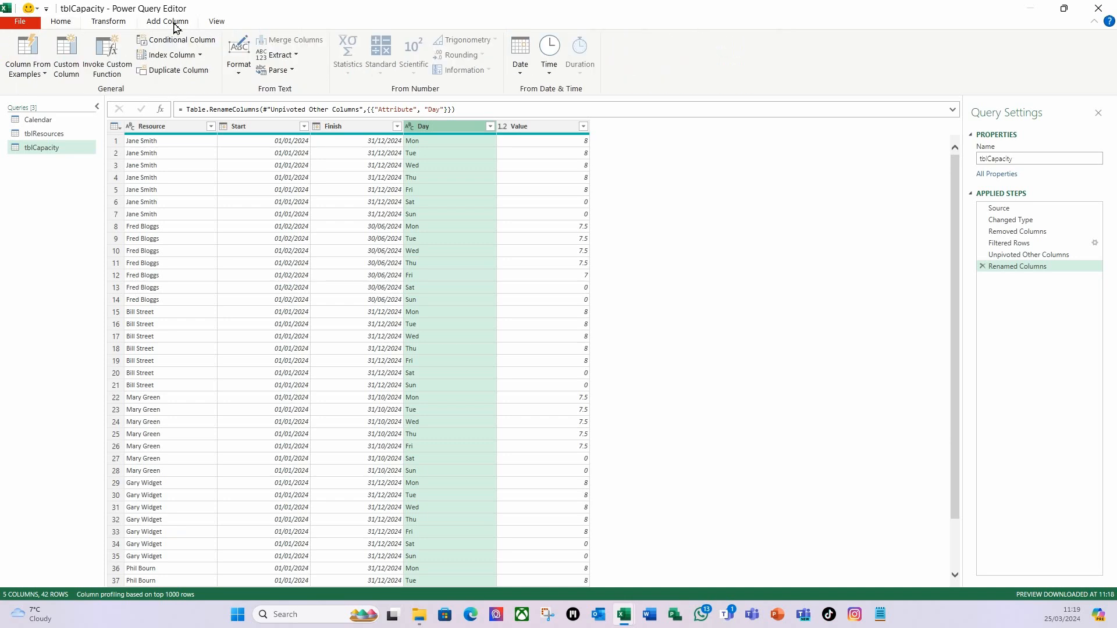
pyautogui.click(66, 66)
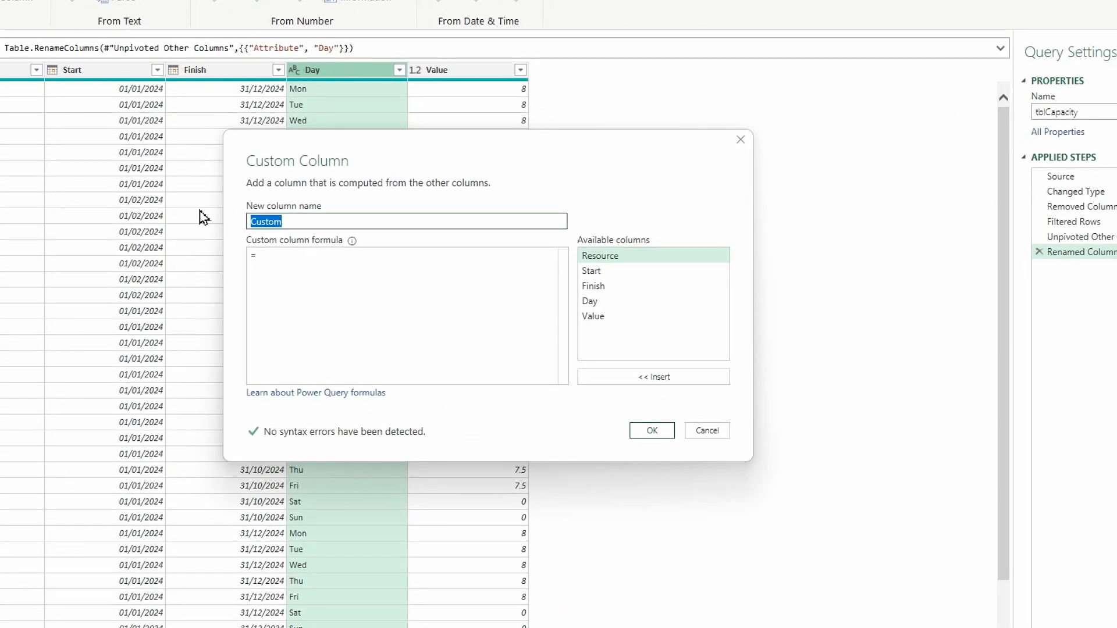
pyautogui.write('Date')
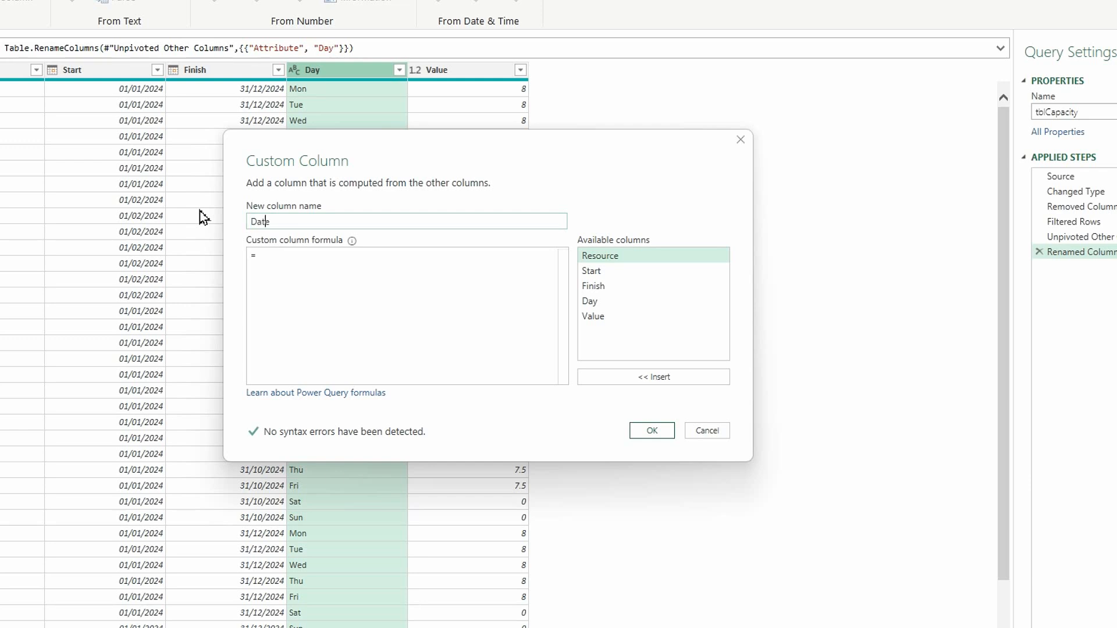
pyautogui.click(285, 264)
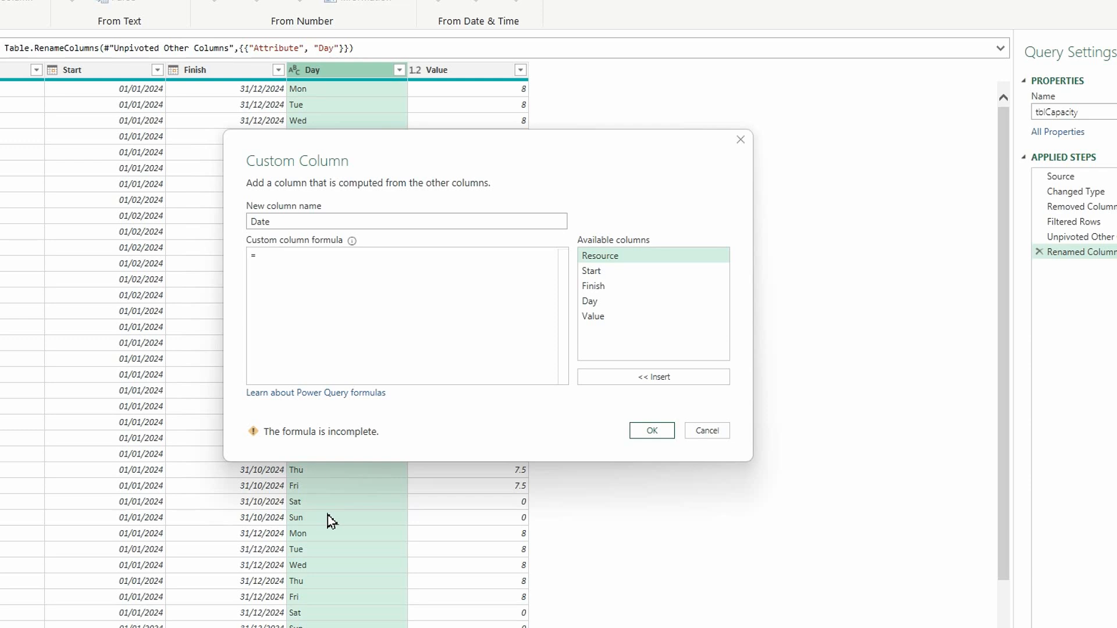
pyautogui.write('{')
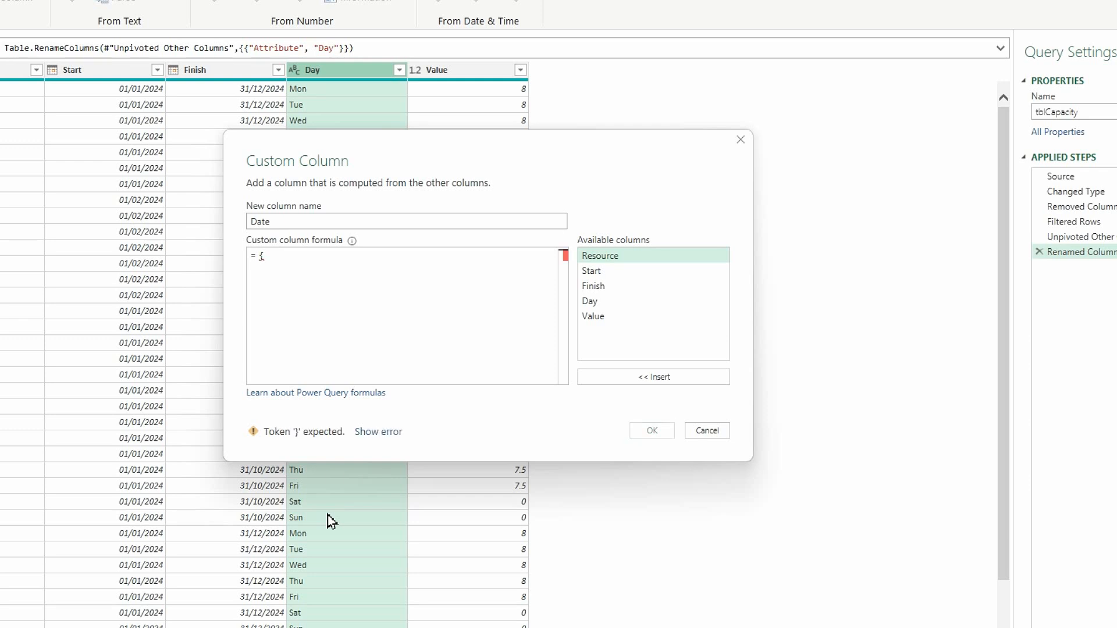
pyautogui.write('Nu')
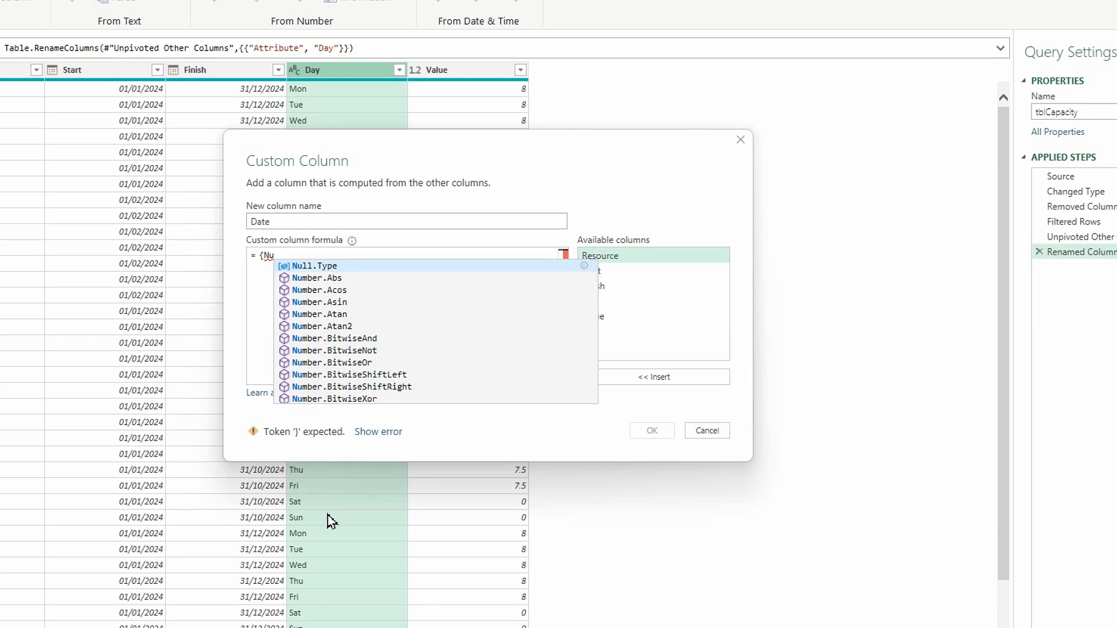
pyautogui.scroll(-3, 326, 328)
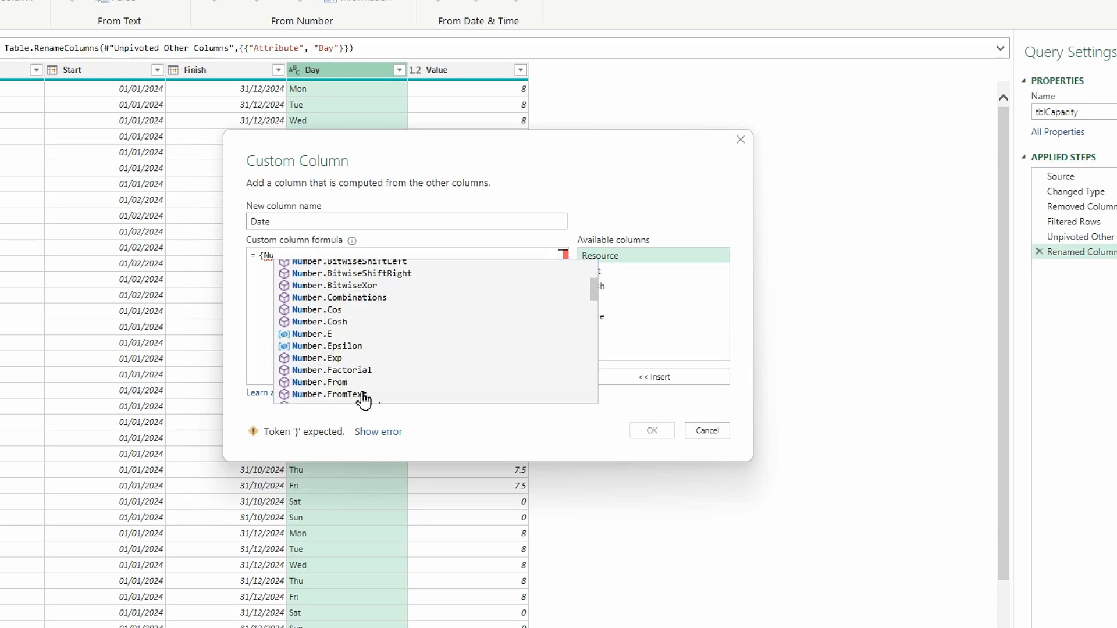
pyautogui.click(342, 382)
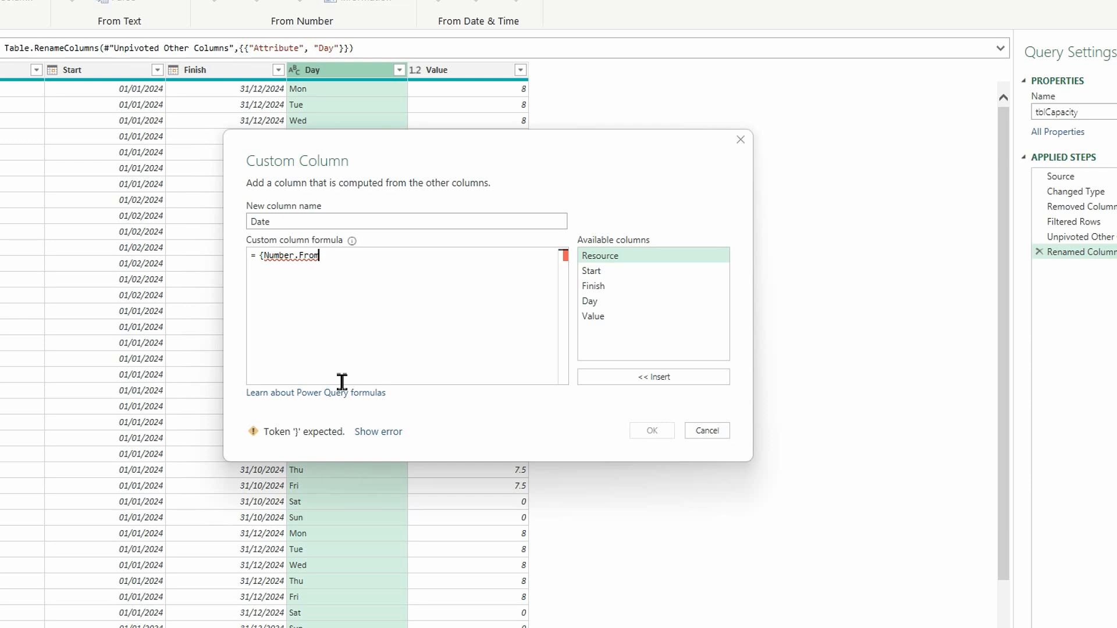
pyautogui.write('(')
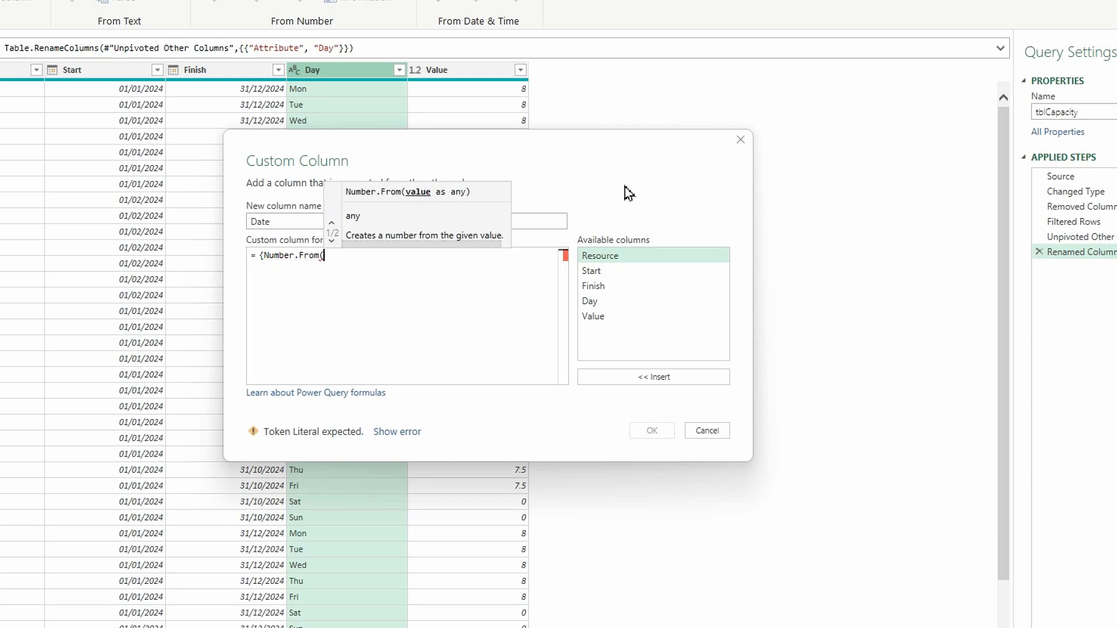
pyautogui.doubleClick(594, 275)
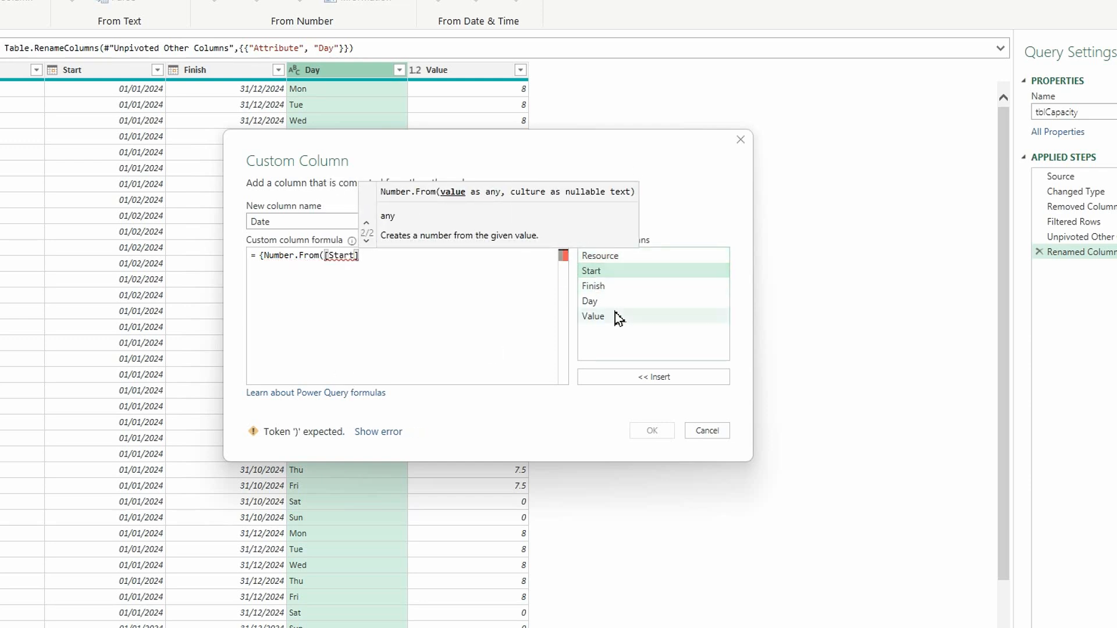
pyautogui.write(')')
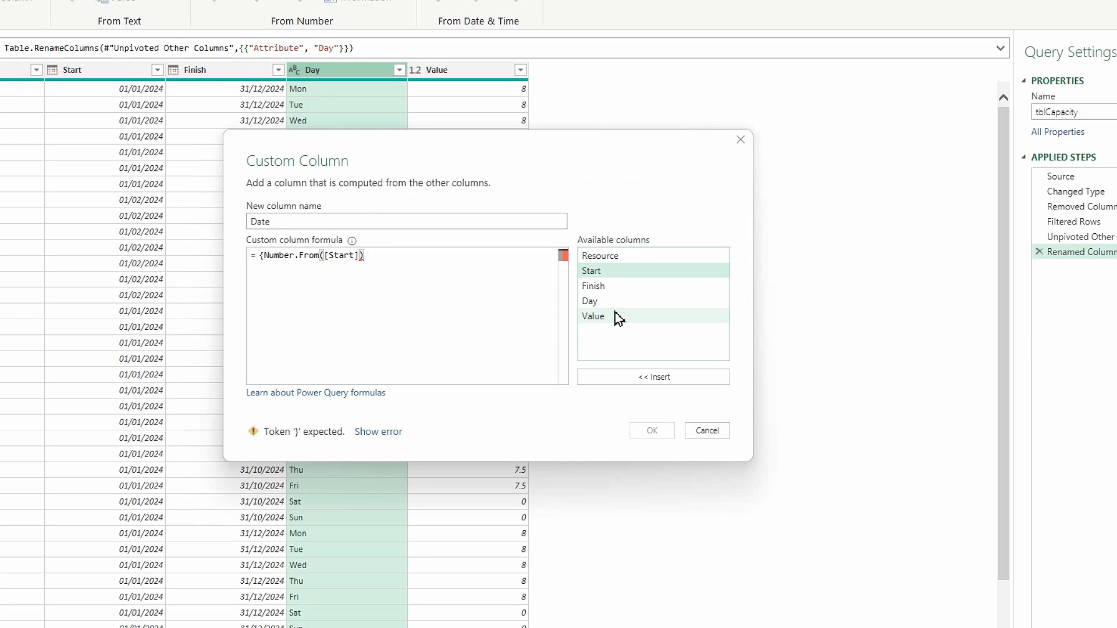
# Step: Complete the Date column formula with ..Number.From([Finish])} and add the column to the query
pyautogui.write('..n')
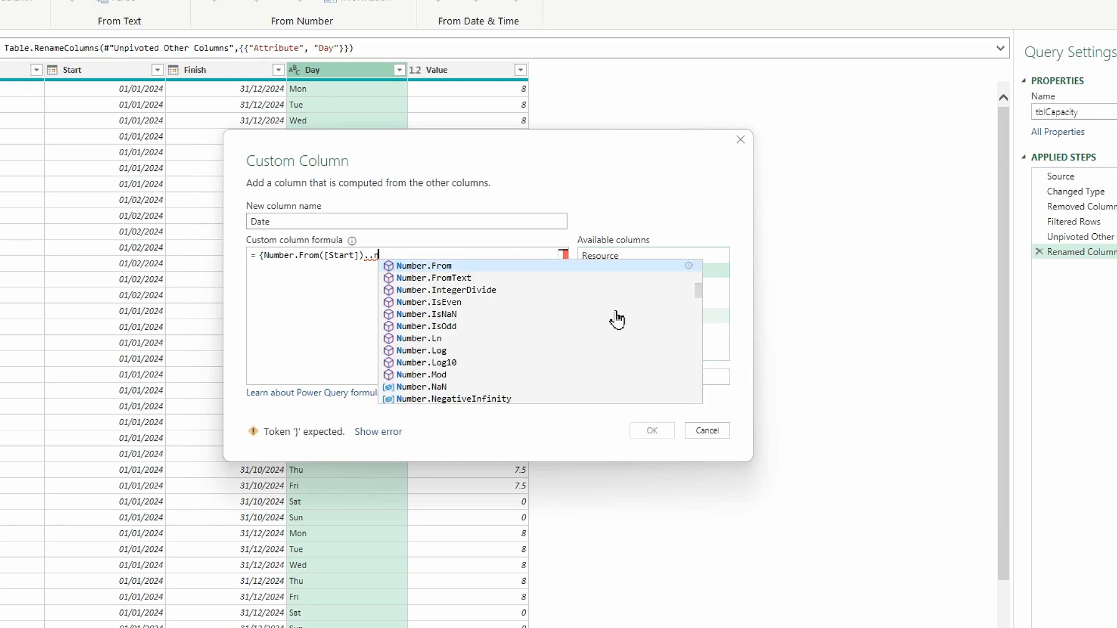
pyautogui.click(410, 265)
pyautogui.write('(')
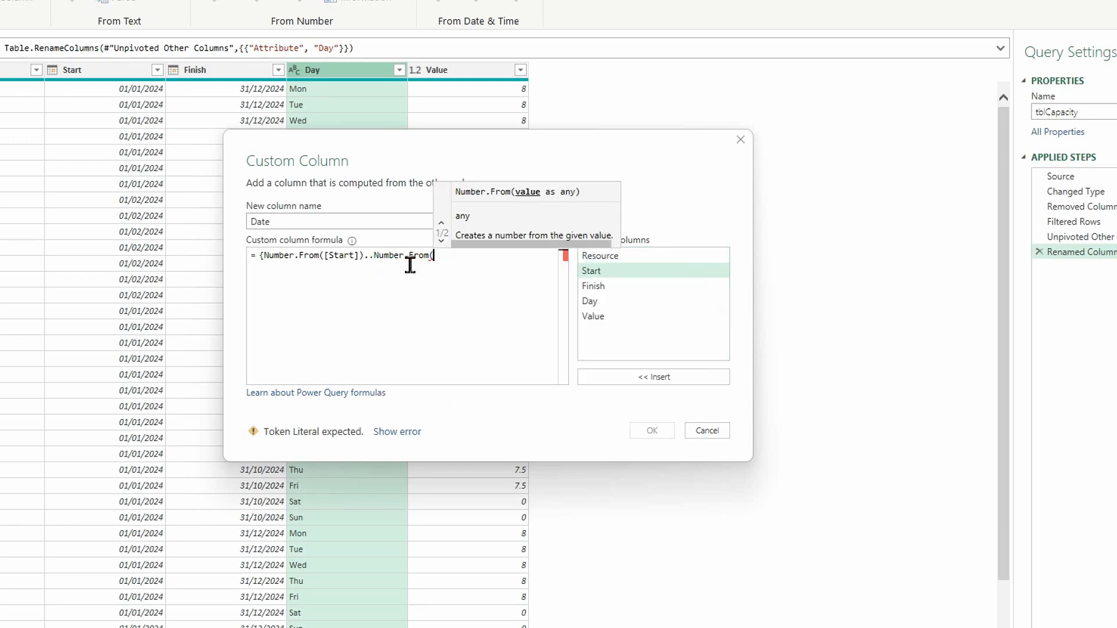
pyautogui.click(584, 288)
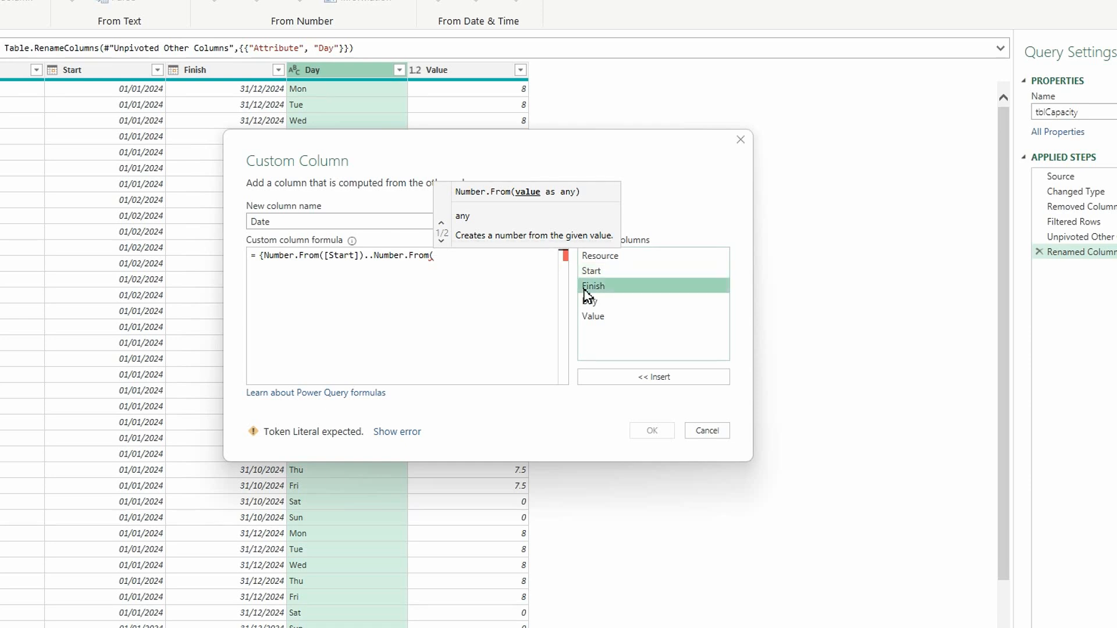
pyautogui.doubleClick(585, 286)
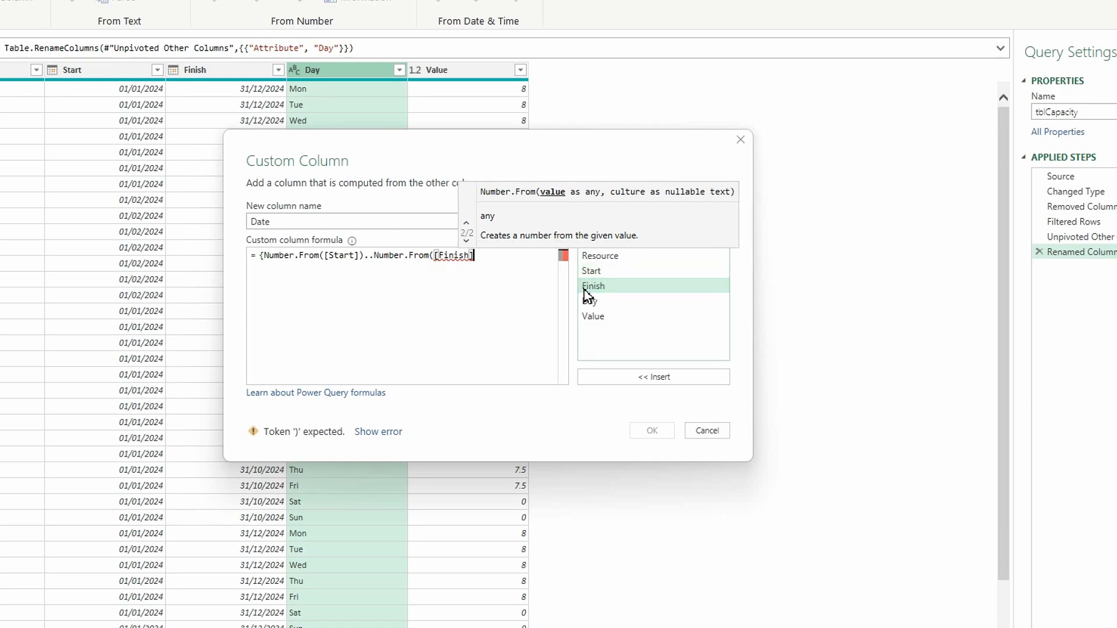
pyautogui.write(')')
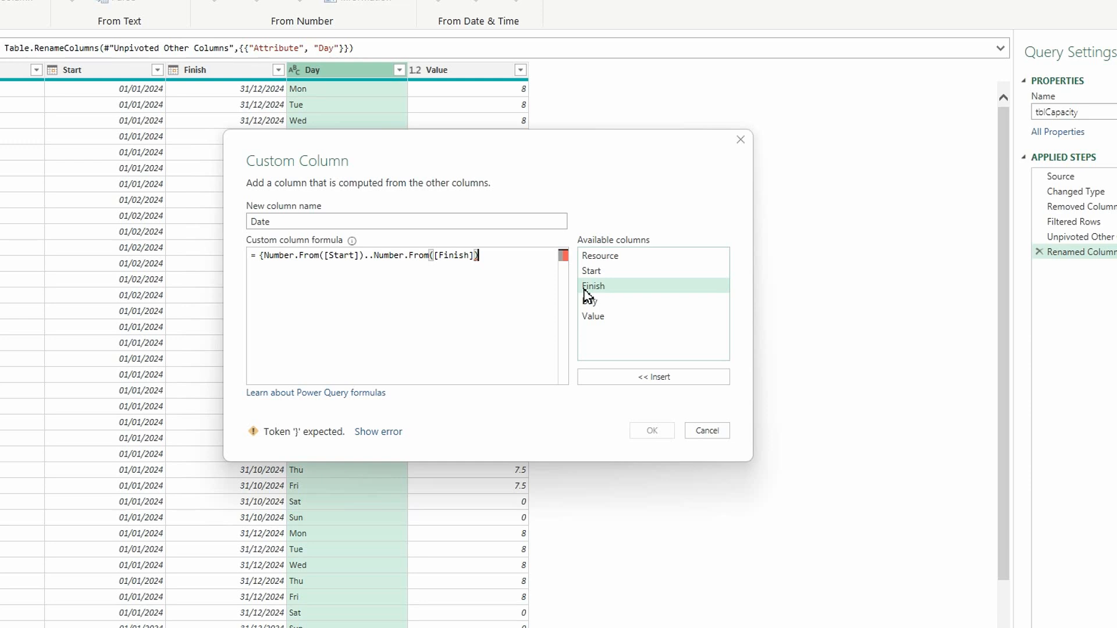
pyautogui.write('}')
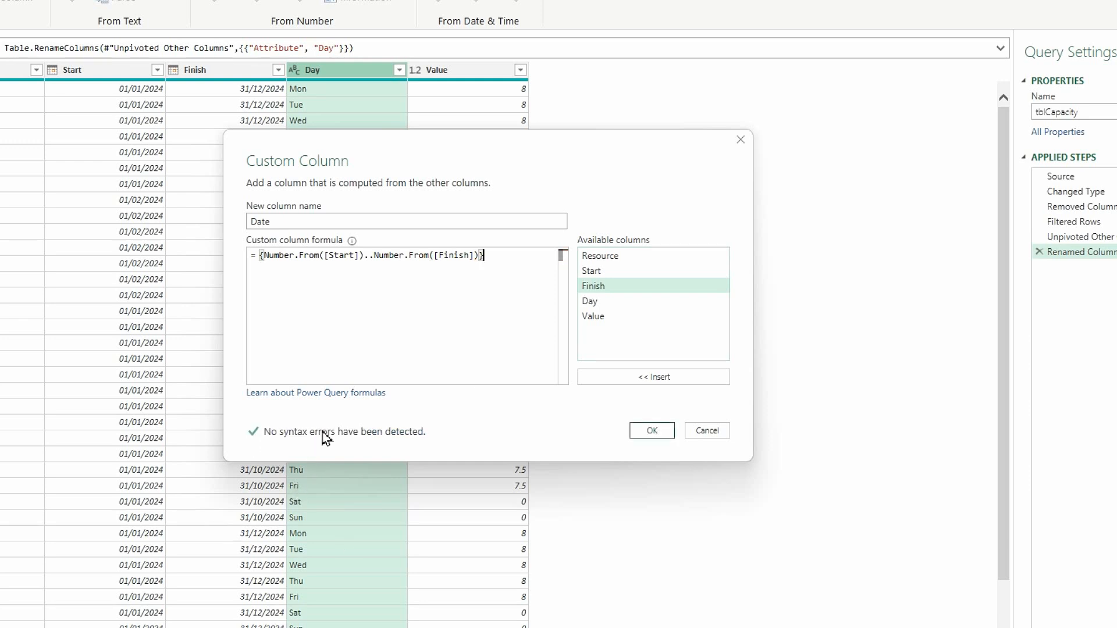
pyautogui.click(663, 433)
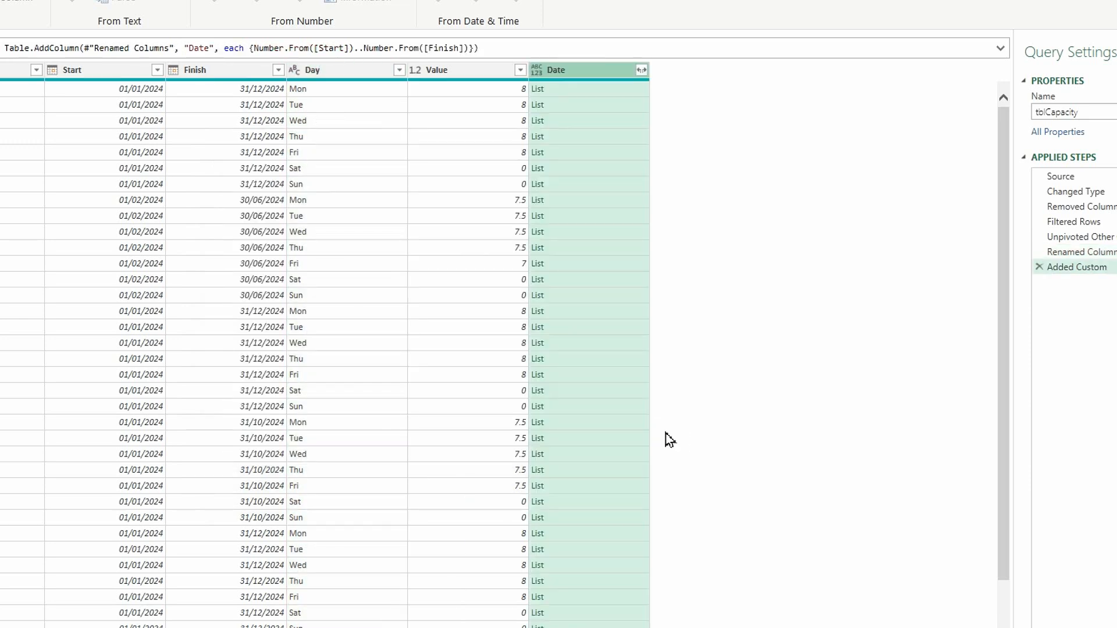
# Step: Expand the Date lists to new rows and set the Date column's data type to Date
pyautogui.click(642, 70)
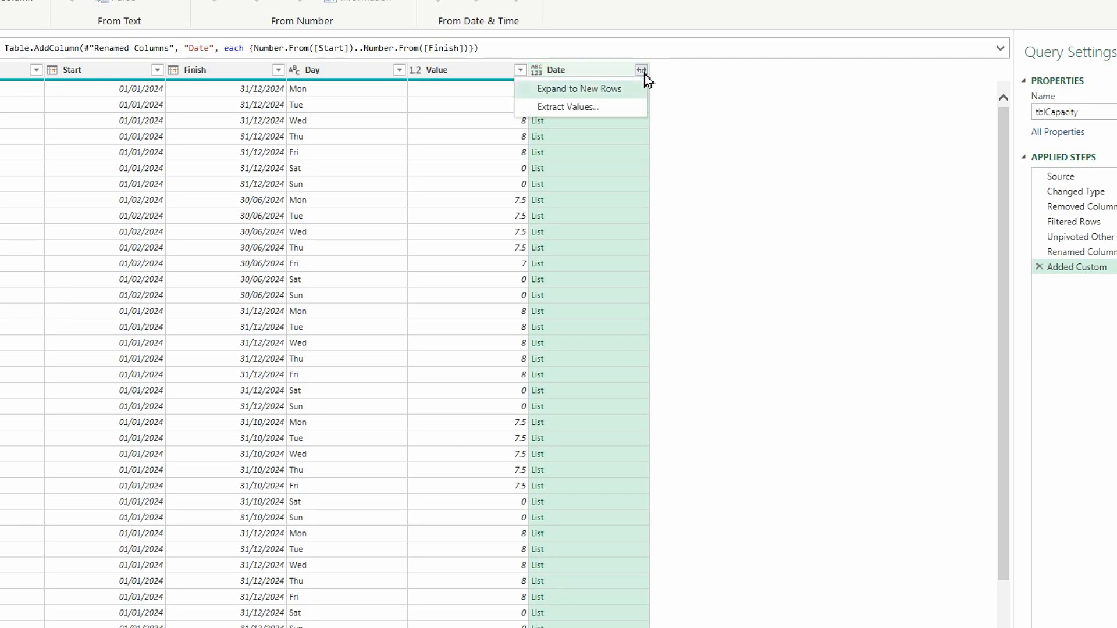
pyautogui.click(596, 92)
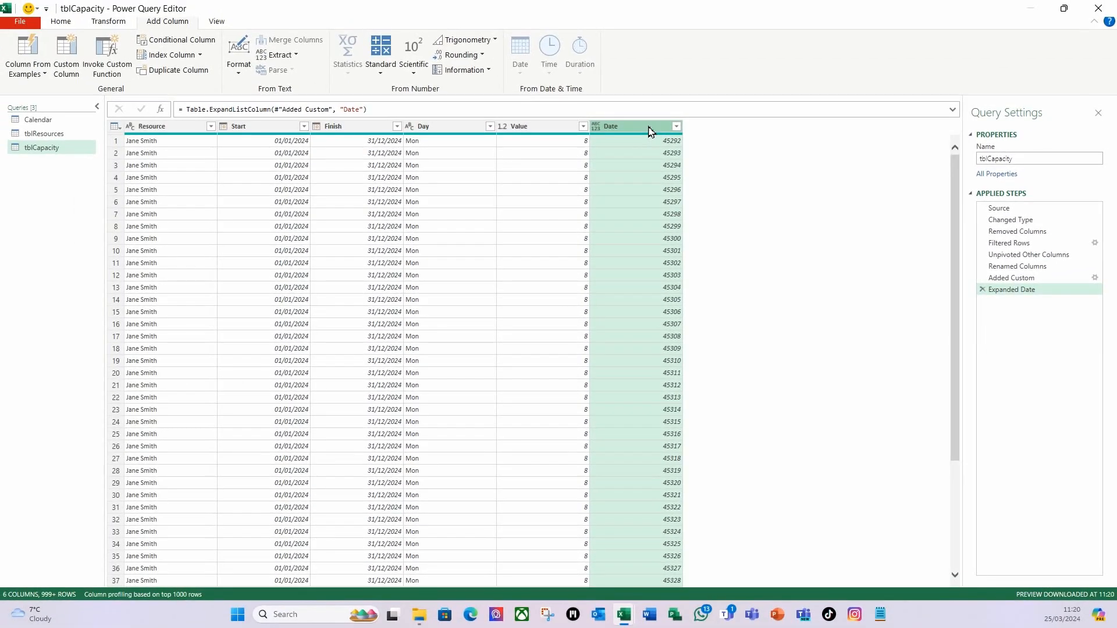
pyautogui.click(62, 22)
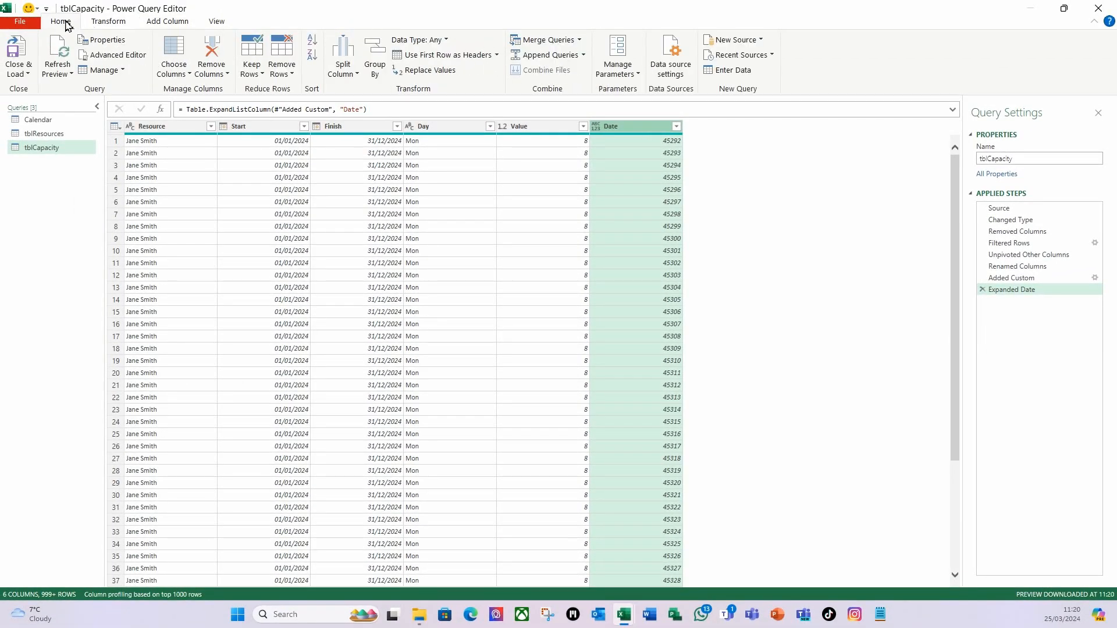
pyautogui.click(447, 41)
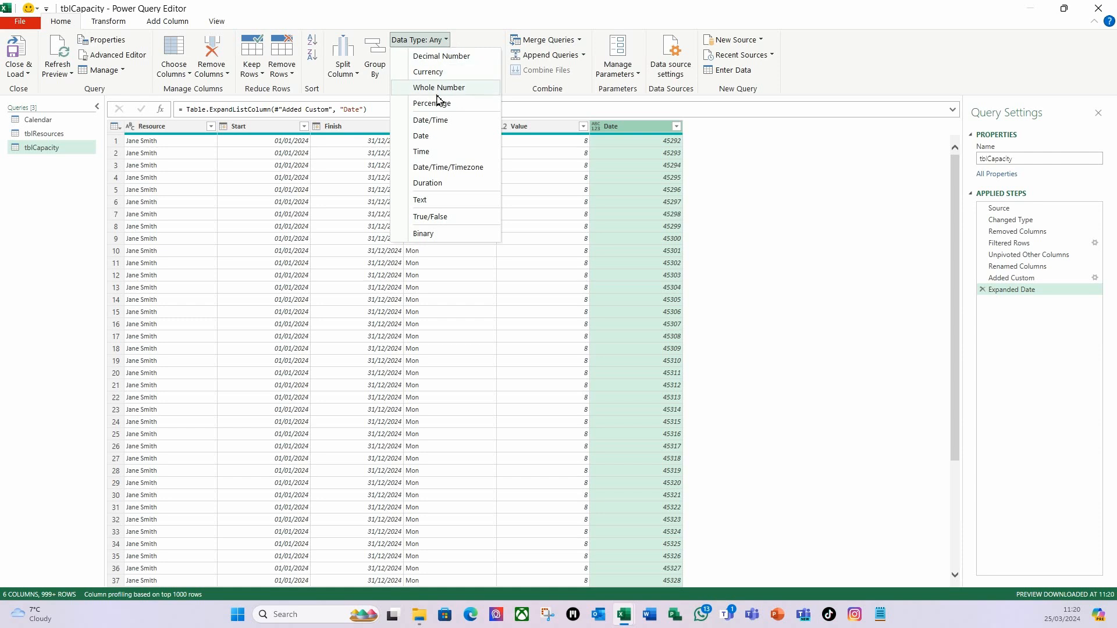
pyautogui.click(423, 137)
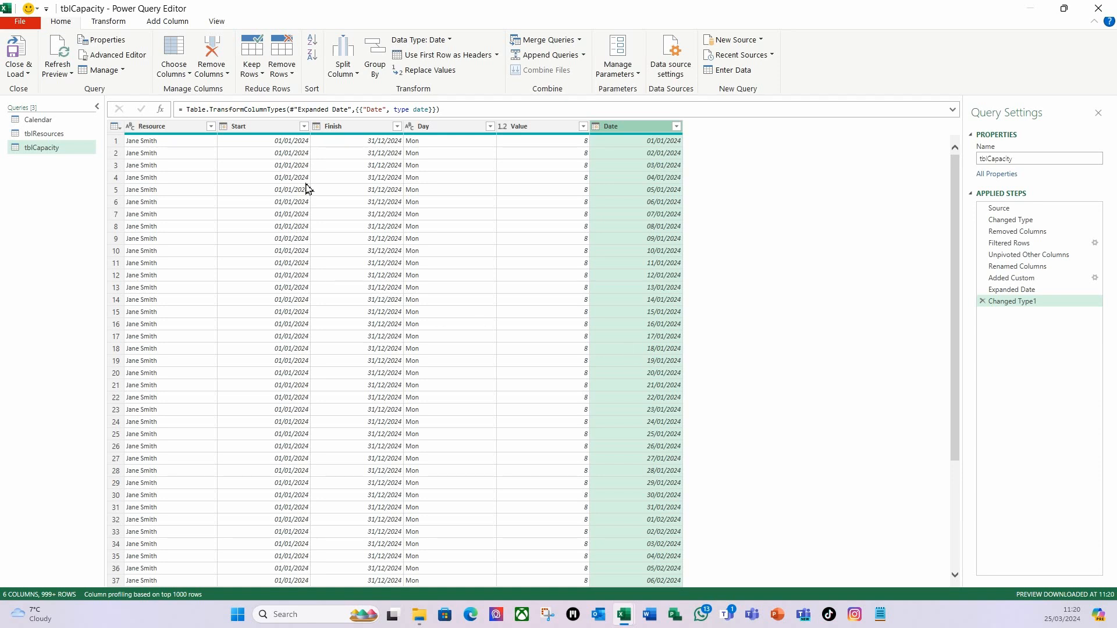
# Step: Remove the Start and Finish columns from the capacity query
pyautogui.click(265, 132)
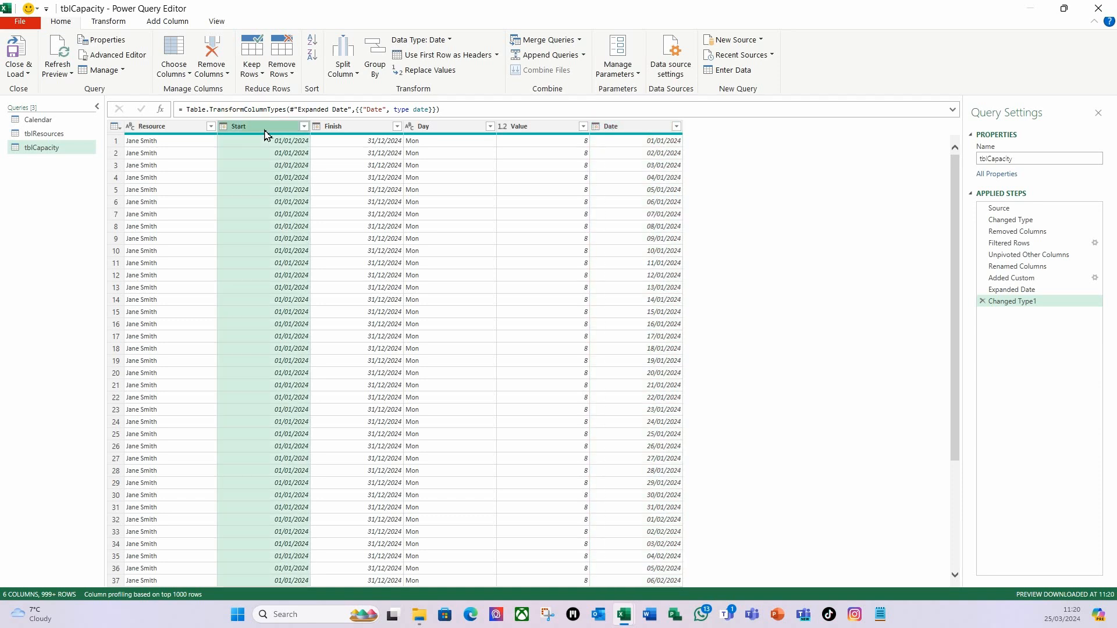
pyautogui.keyDown('ctrl'); pyautogui.click(347, 133); pyautogui.keyUp('ctrl')
pyautogui.rightClick(348, 131)
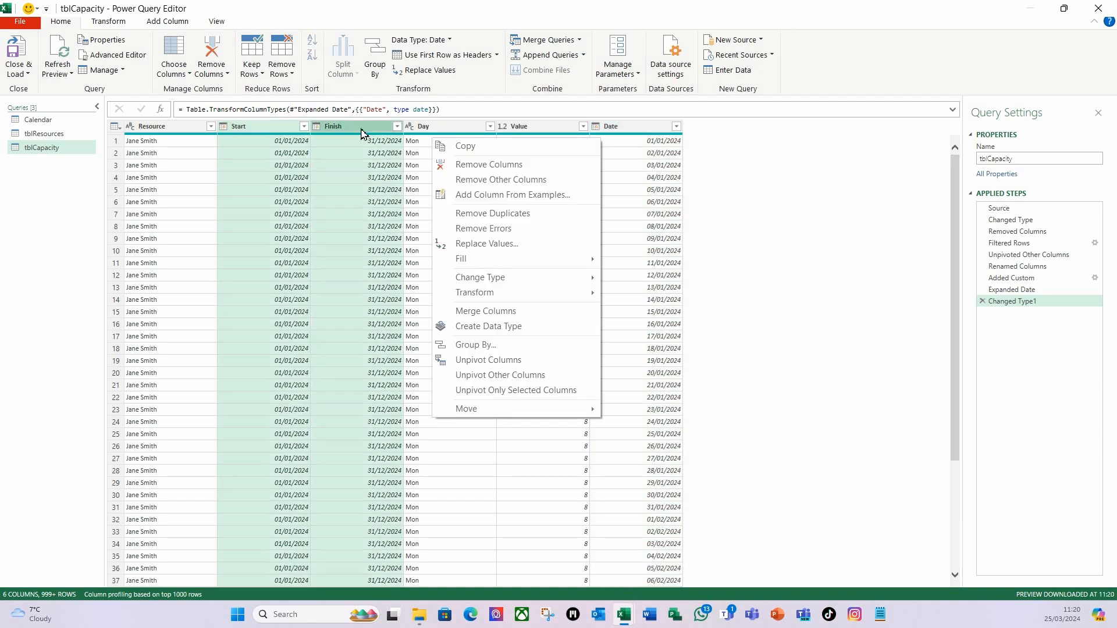
pyautogui.click(496, 168)
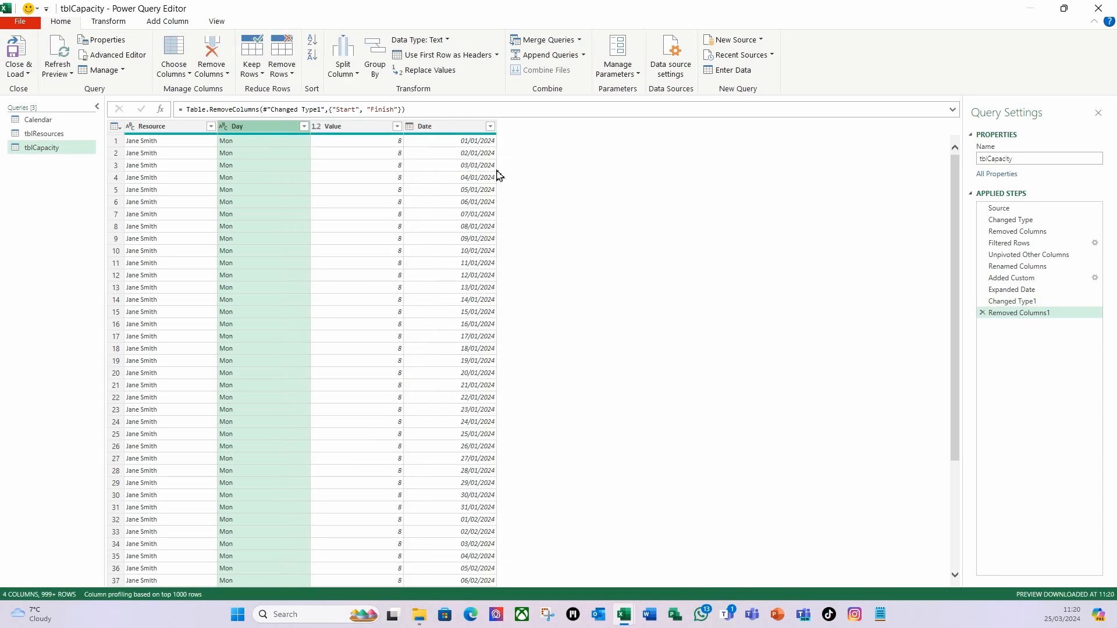
# Step: Add a column with the name of the day, based on the Date column
pyautogui.click(451, 129)
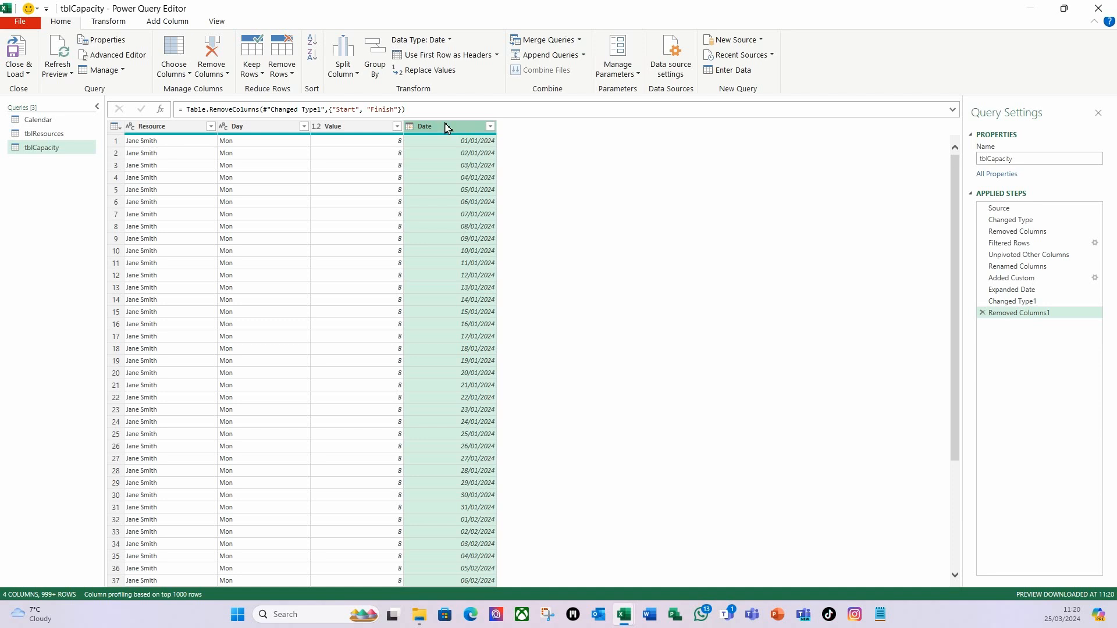
pyautogui.click(165, 20)
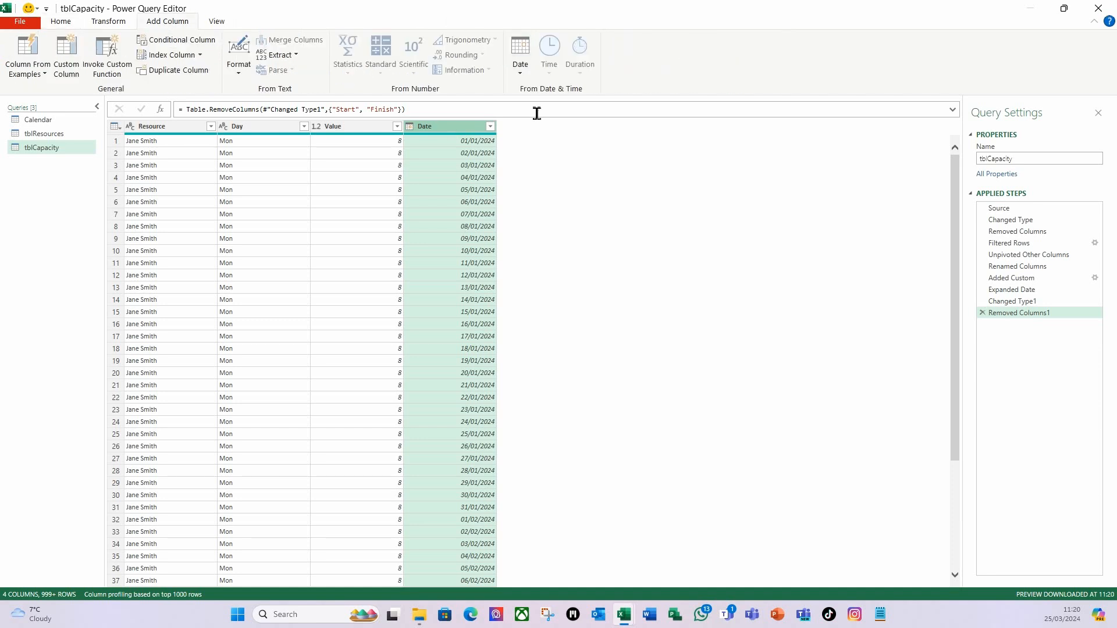
pyautogui.click(521, 72)
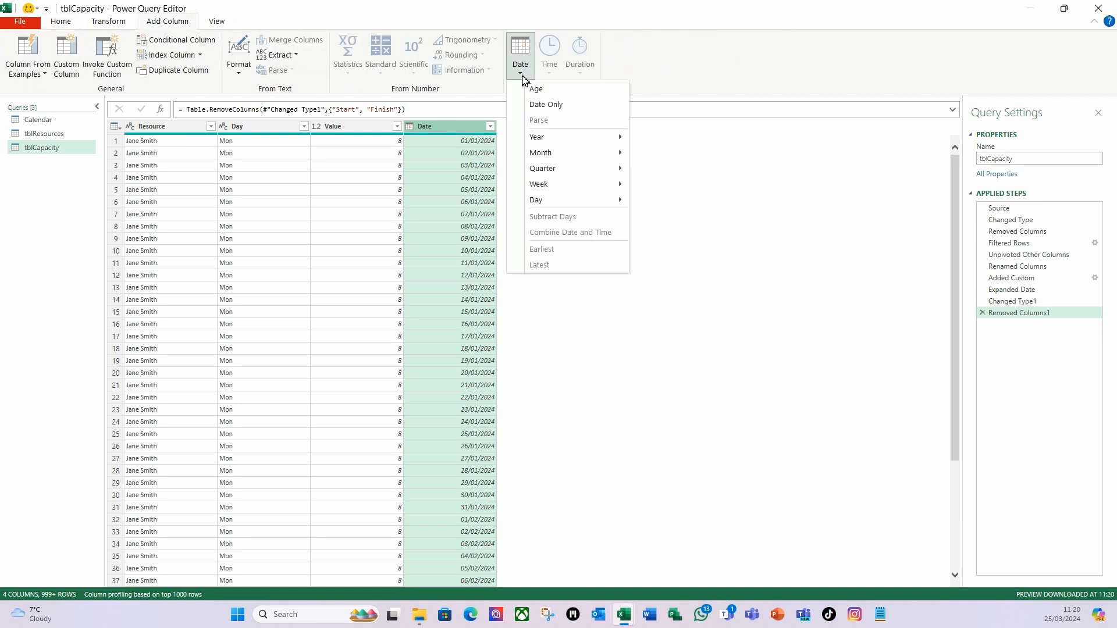
pyautogui.moveTo(575, 201)
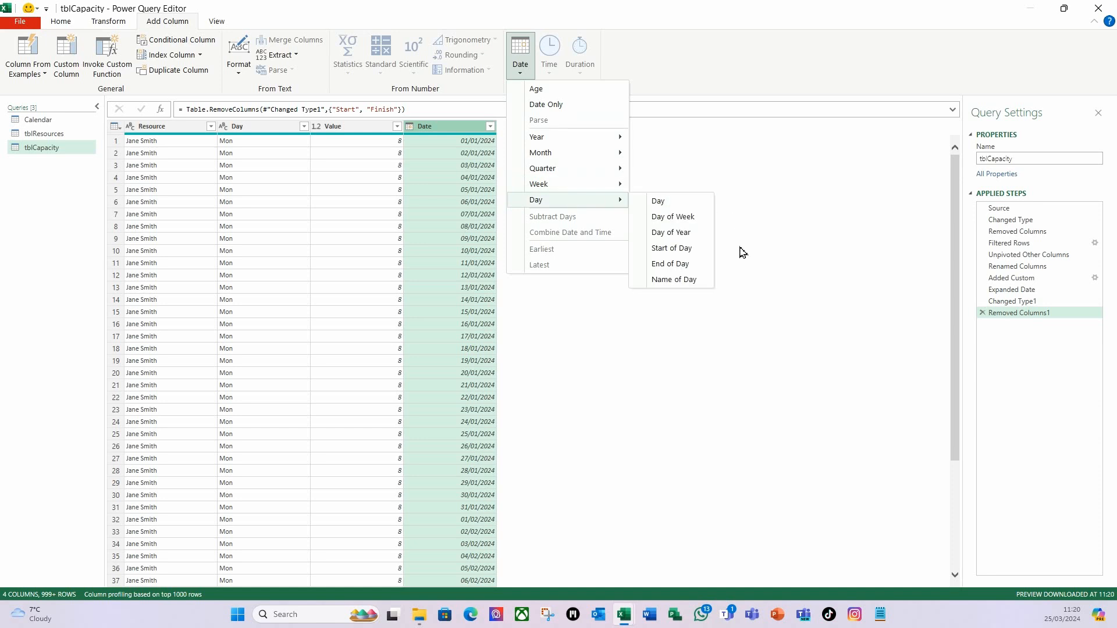
pyautogui.click(670, 284)
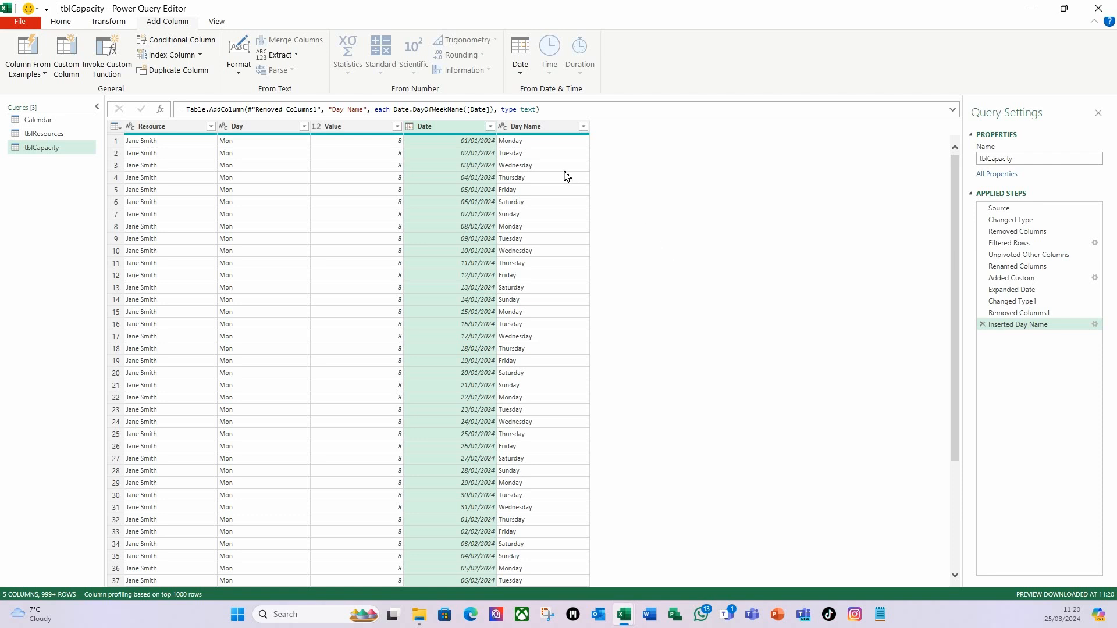
# Step: Shorten the Day Name column in place to its first 3 characters
pyautogui.click(535, 129)
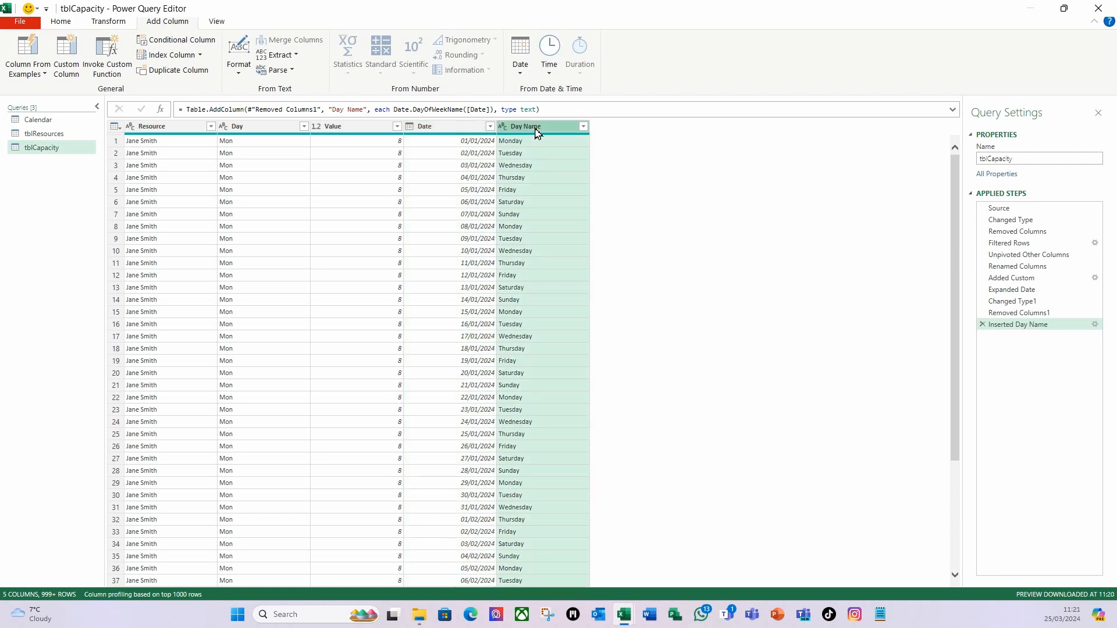
pyautogui.click(108, 21)
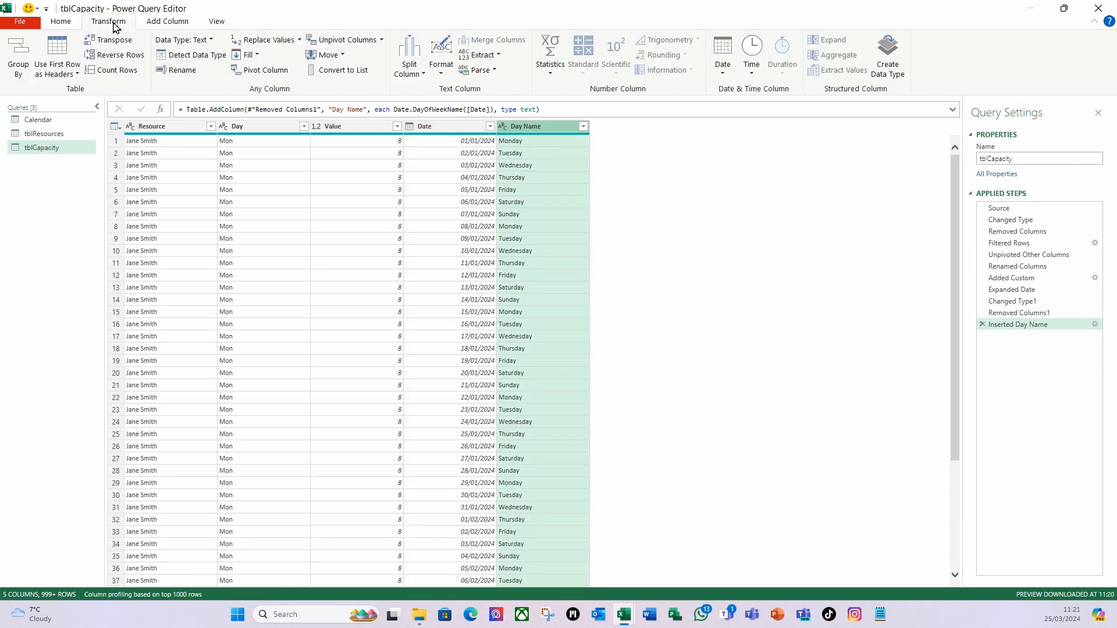
pyautogui.click(498, 57)
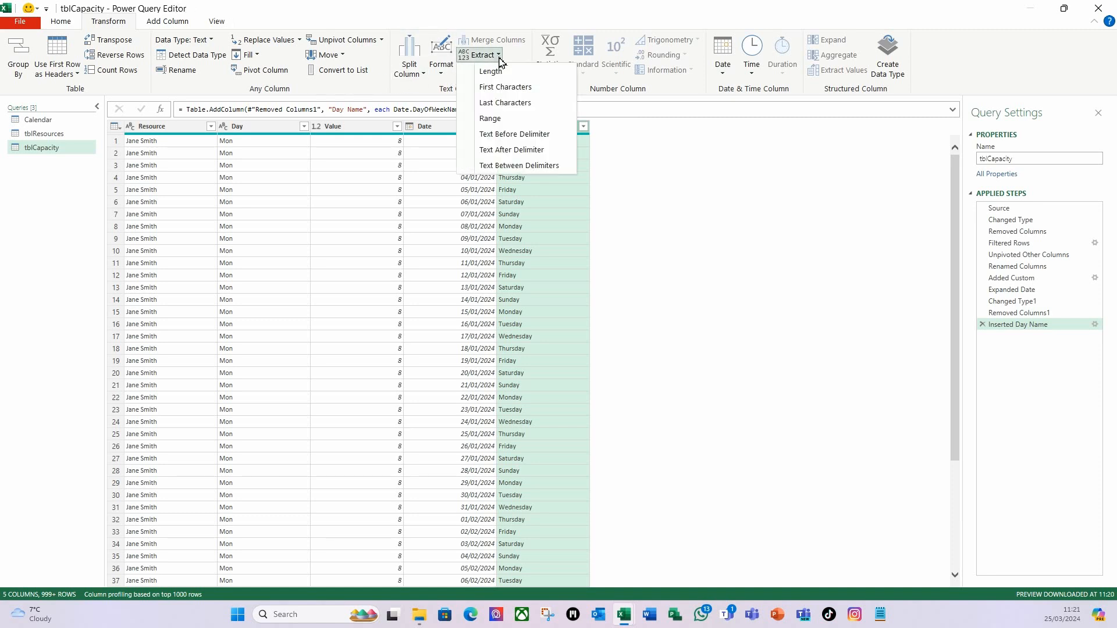
pyautogui.click(505, 89)
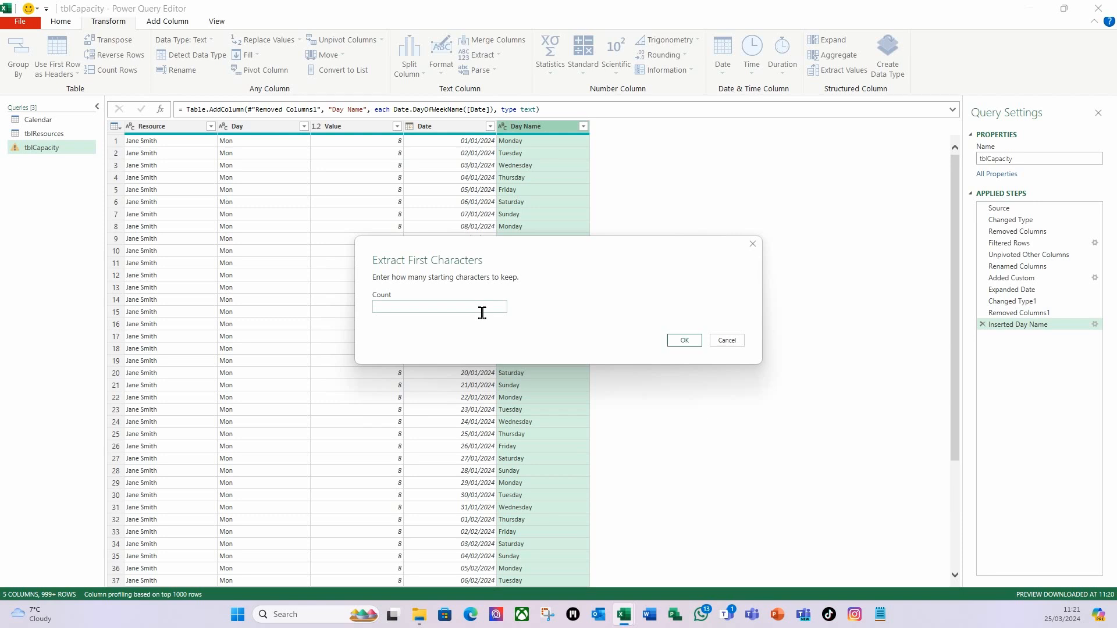
pyautogui.write('3')
pyautogui.click(684, 340)
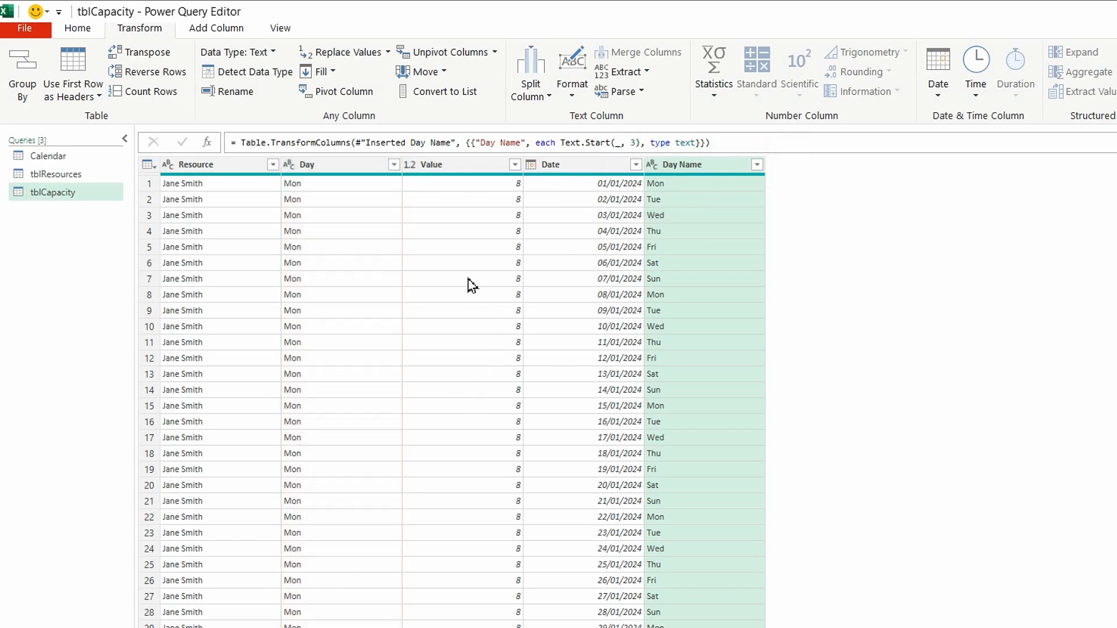
# Step: Start a conditional column whose clause tests whether Day equals the Day Name column, with output Y
pyautogui.click(216, 31)
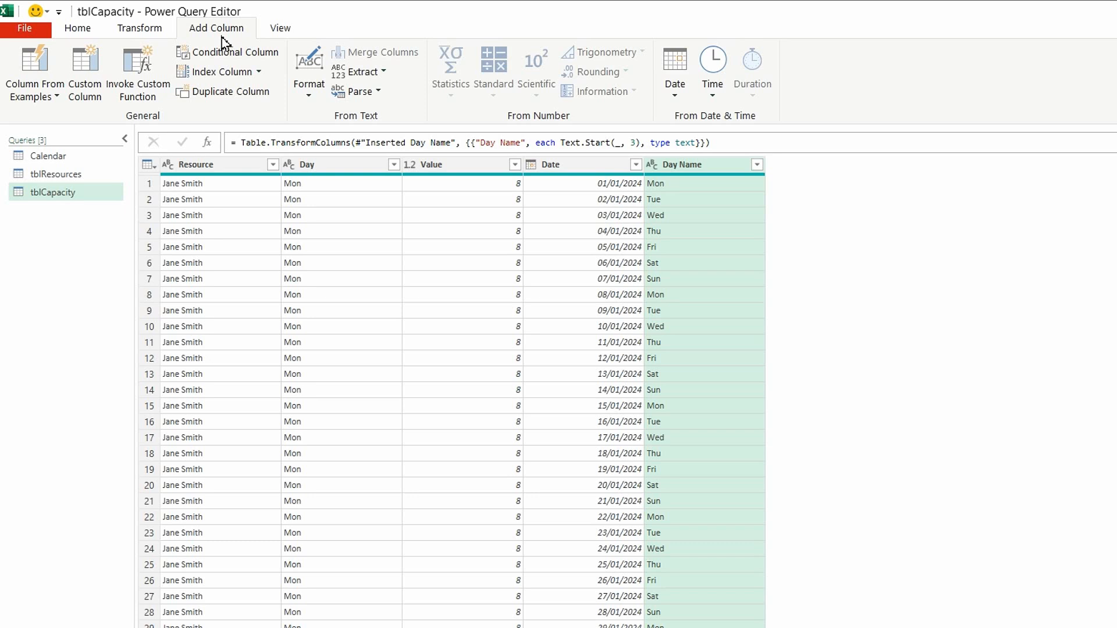
pyautogui.click(206, 55)
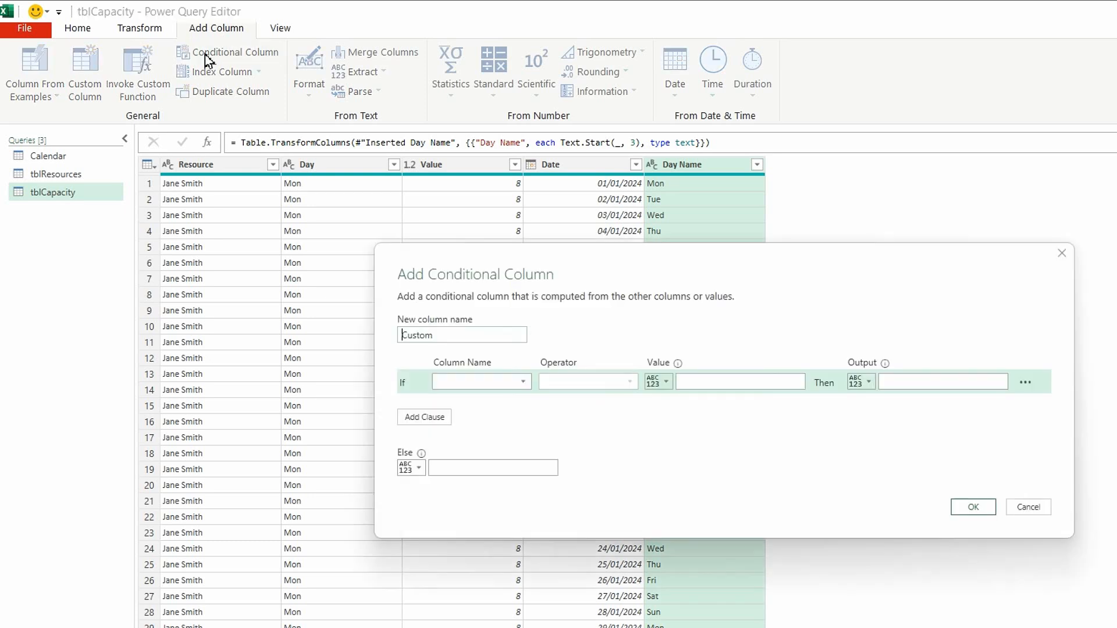
pyautogui.click(526, 385)
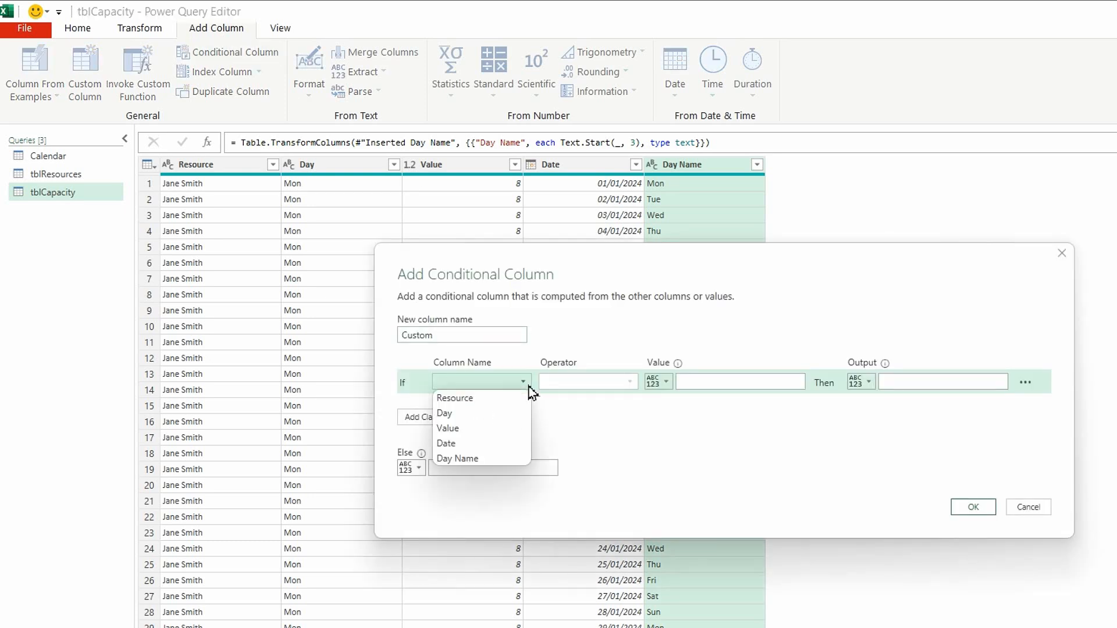
pyautogui.click(464, 414)
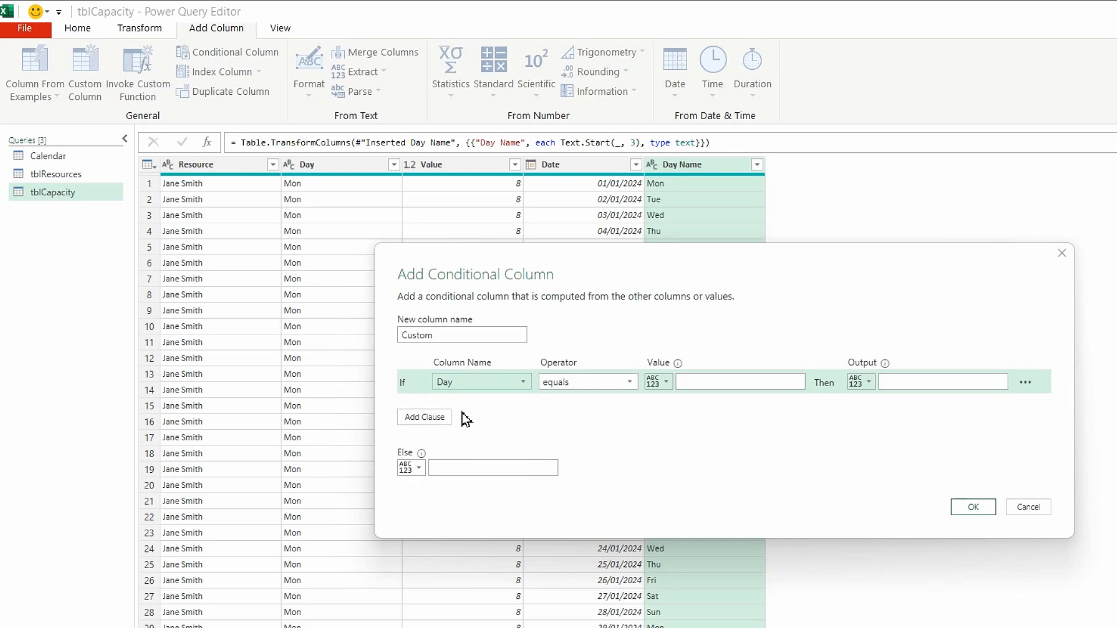
pyautogui.click(667, 384)
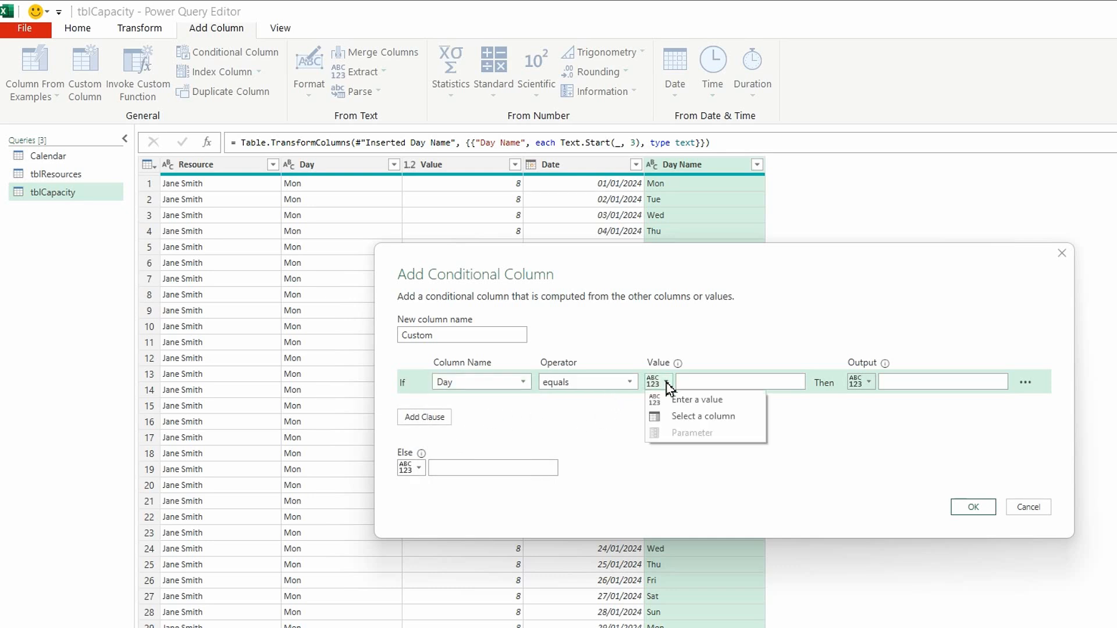
pyautogui.click(700, 417)
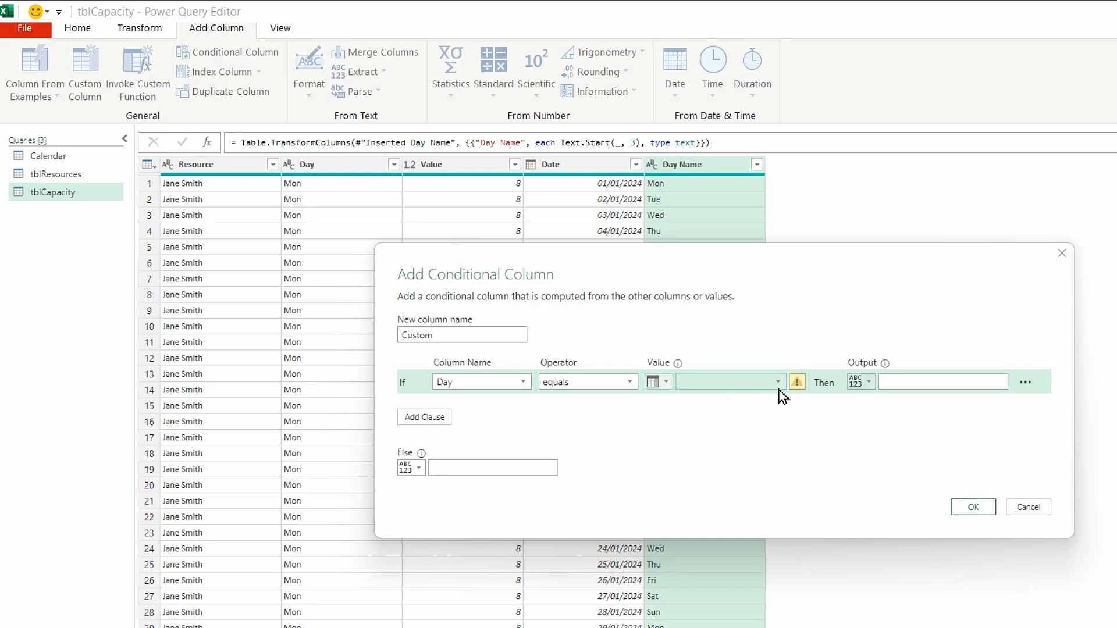
pyautogui.click(777, 385)
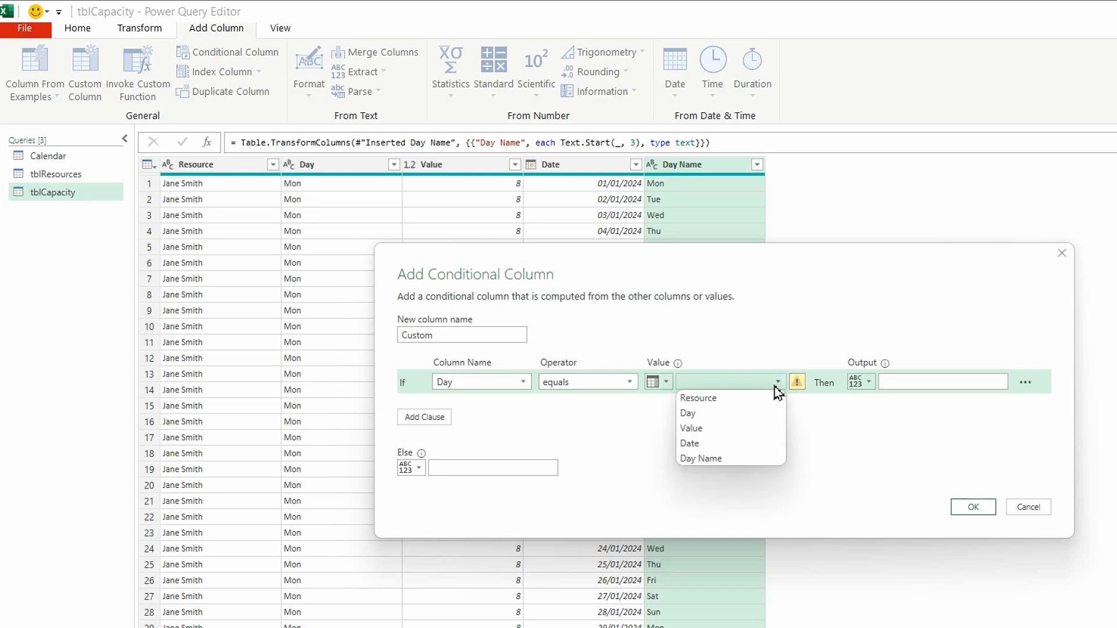
pyautogui.click(701, 460)
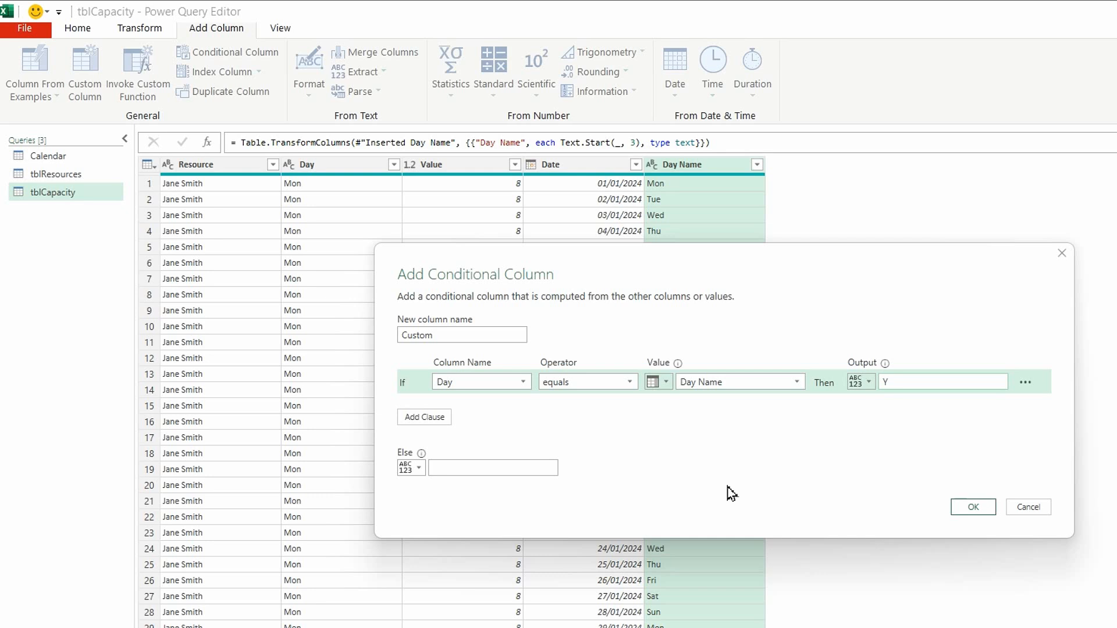
# Step: Set the conditional column's Else value to N, name it Day Test, and add it to the query
pyautogui.click(483, 468)
pyautogui.write('N')
pyautogui.click(456, 336)
pyautogui.moveTo(456, 338); pyautogui.dragTo(295, 339)
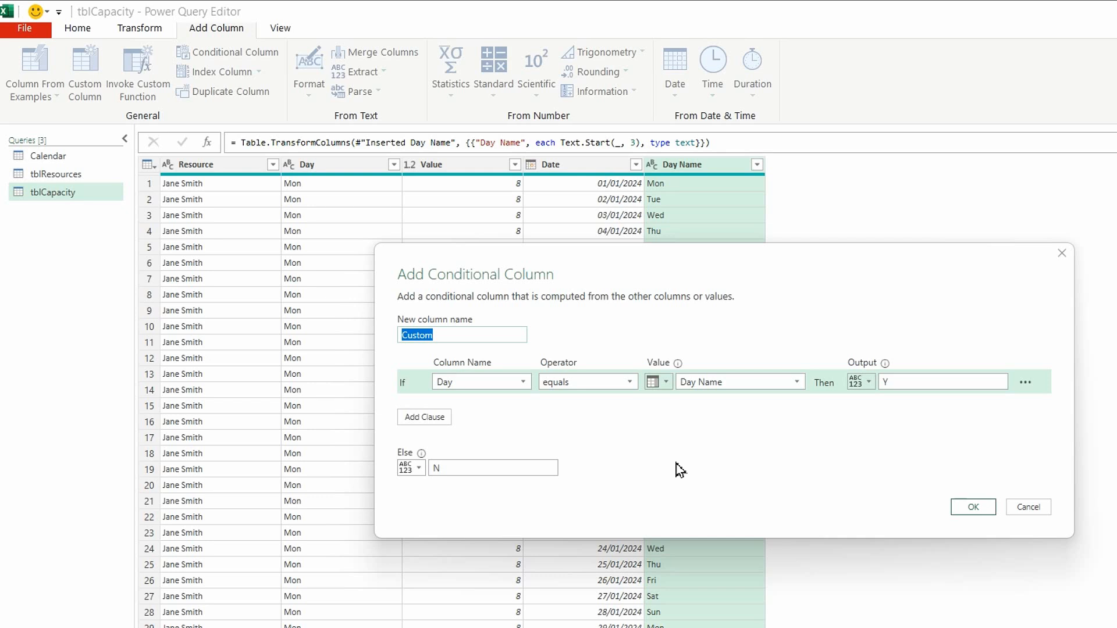
pyautogui.write('Day Test')
pyautogui.click(970, 506)
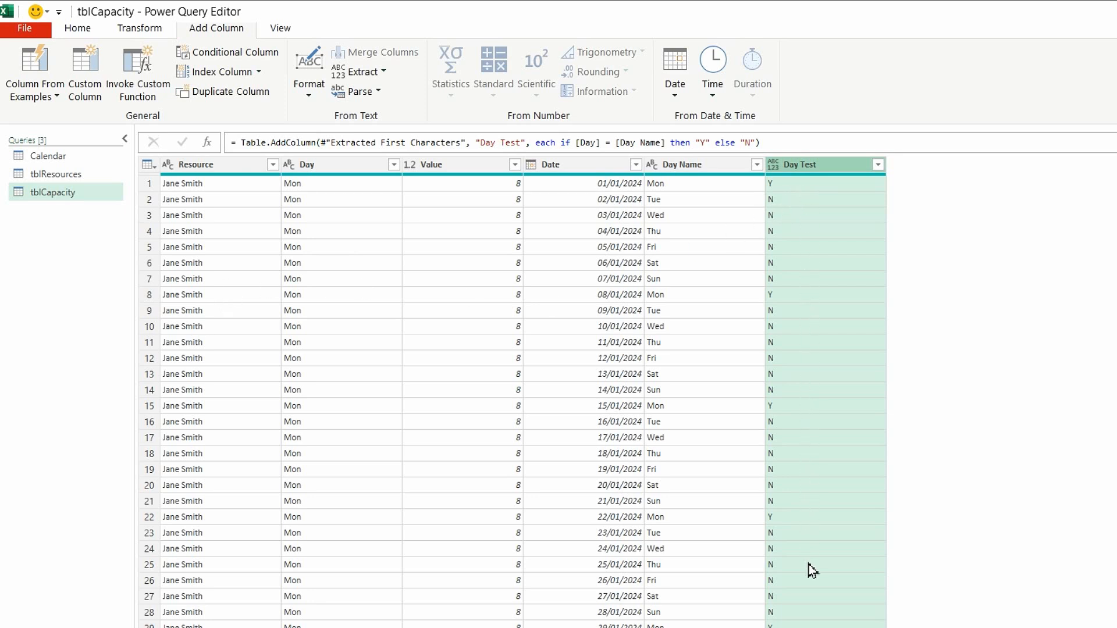
# Step: Filter the Day Test column to keep only the Y rows
pyautogui.click(877, 165)
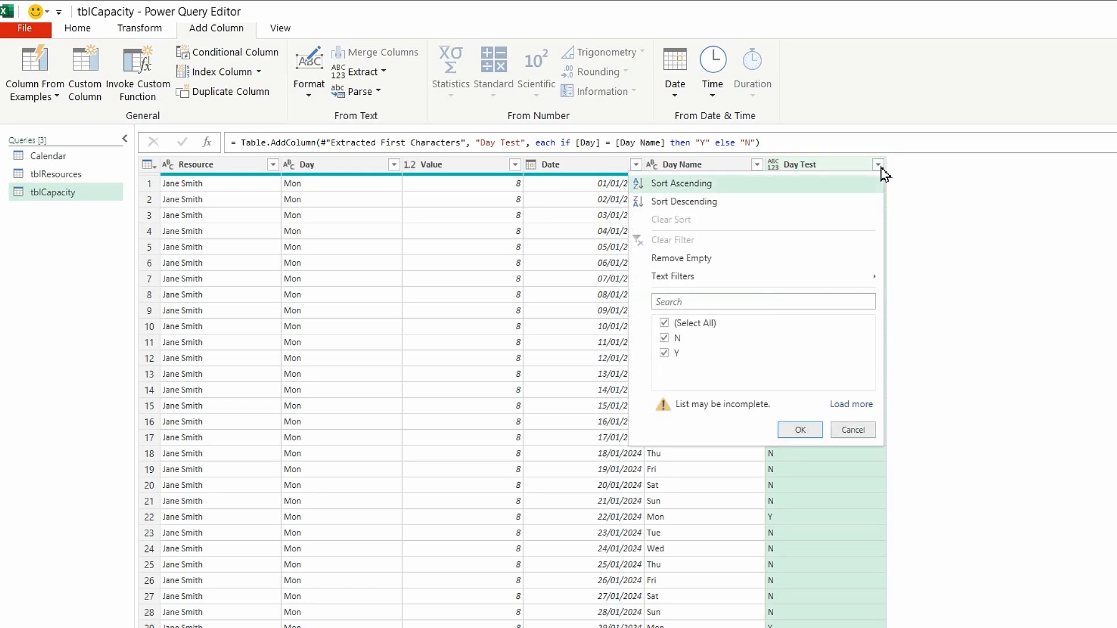
pyautogui.click(664, 324)
pyautogui.click(664, 354)
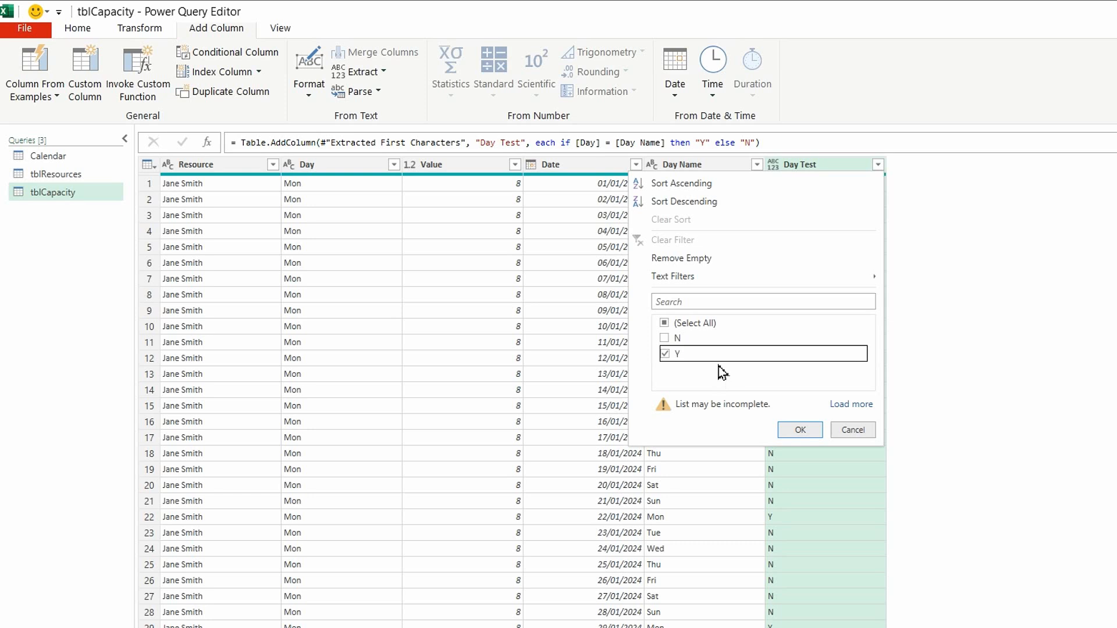
pyautogui.click(808, 435)
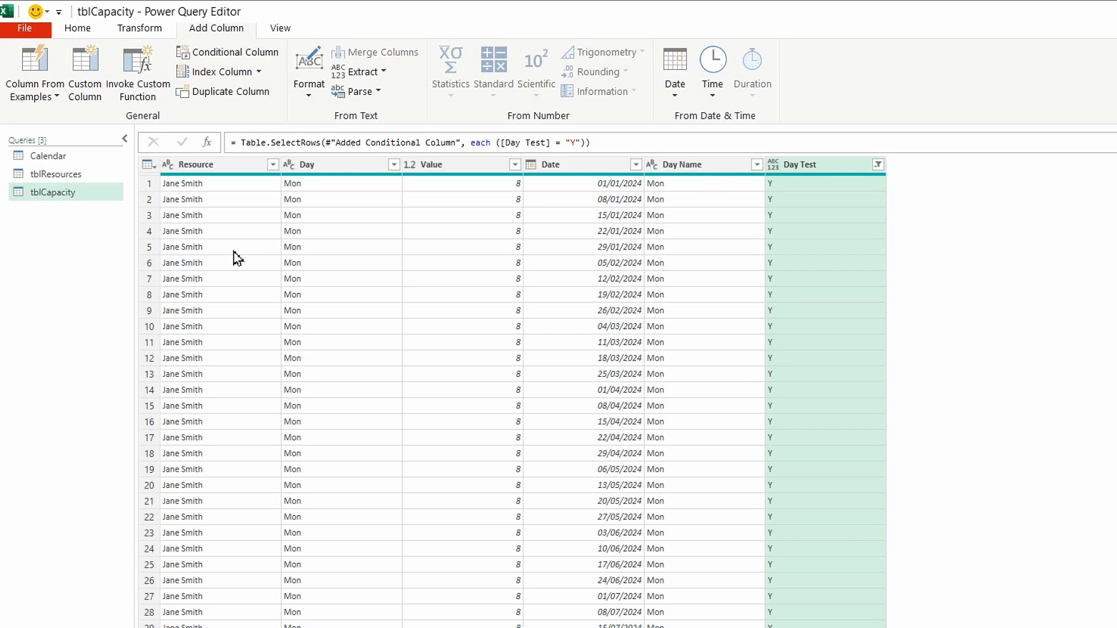
# Step: Keep only the Resource, Day, Value and Date columns and remove all others
pyautogui.click(218, 169)
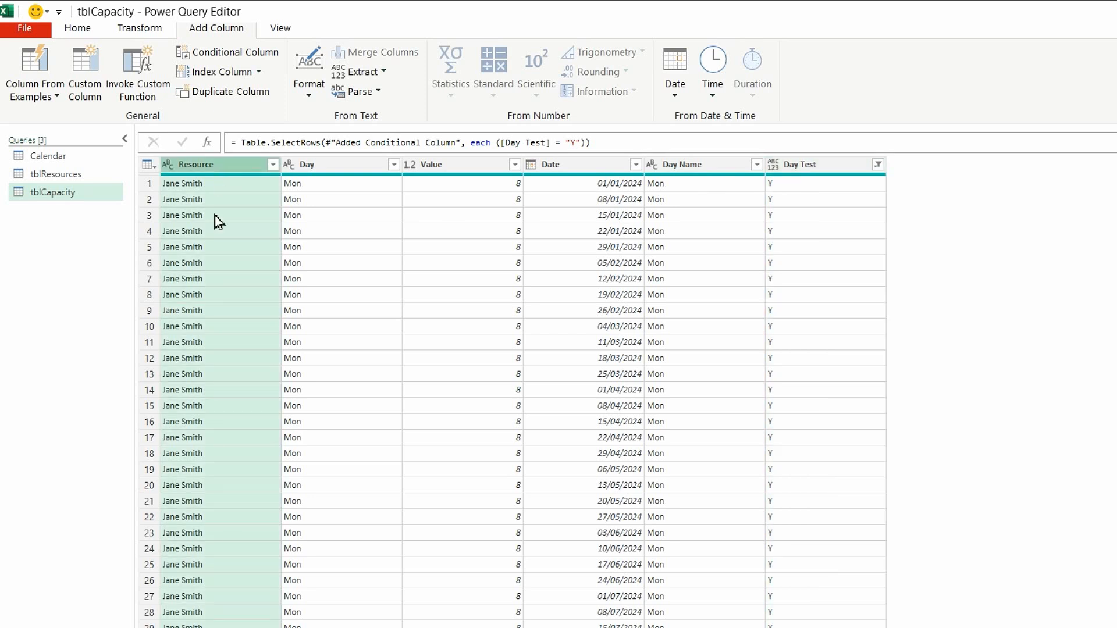
pyautogui.keyDown('shift'); pyautogui.click(572, 169); pyautogui.keyUp('shift')
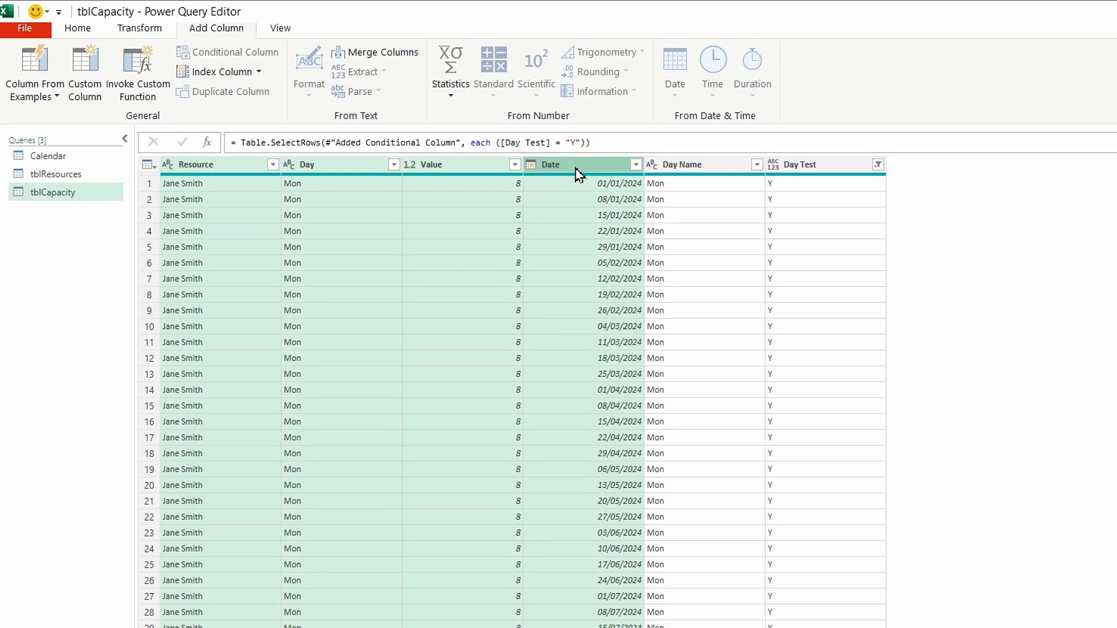
pyautogui.rightClick(576, 173)
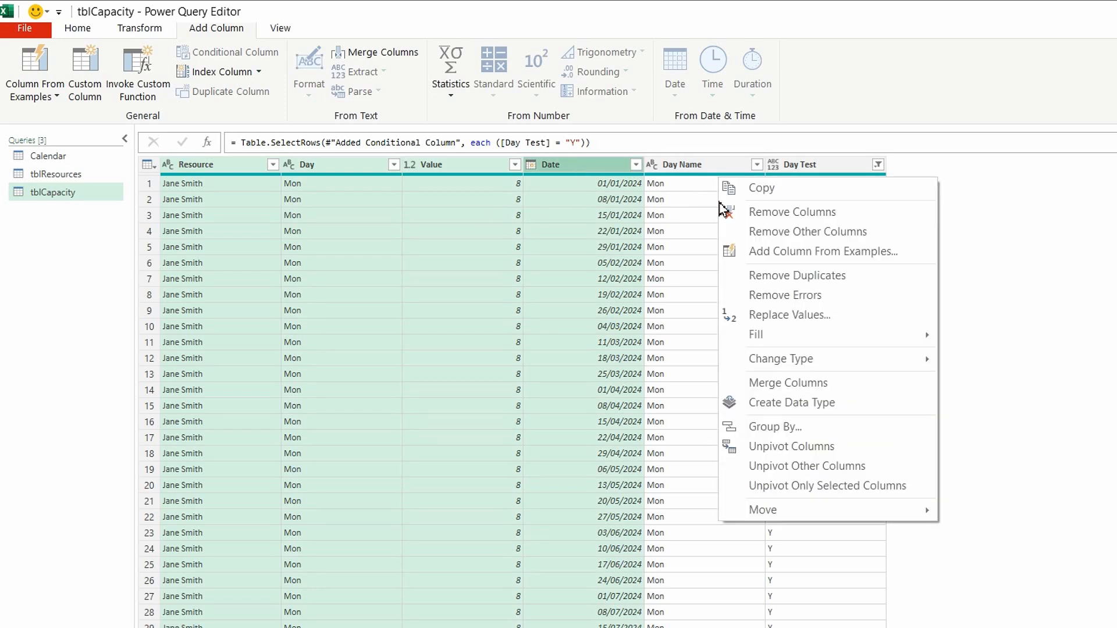
pyautogui.click(759, 232)
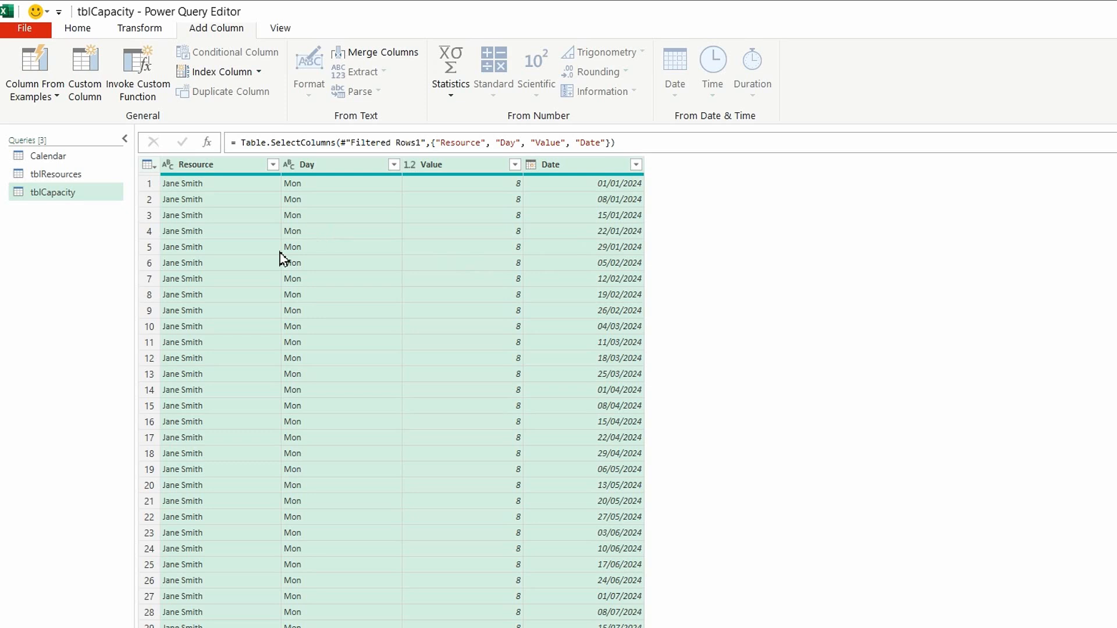
# Step: Move the Date column so it sits between the Resource and Day columns
pyautogui.click(257, 239)
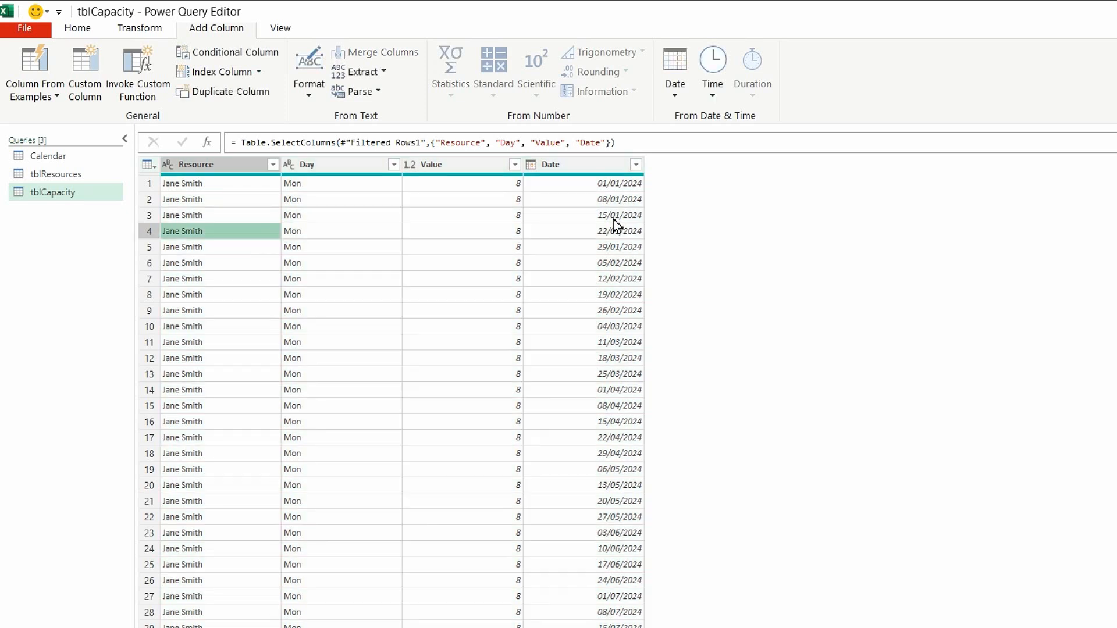
pyautogui.click(603, 166)
pyautogui.moveTo(603, 167); pyautogui.dragTo(374, 174)
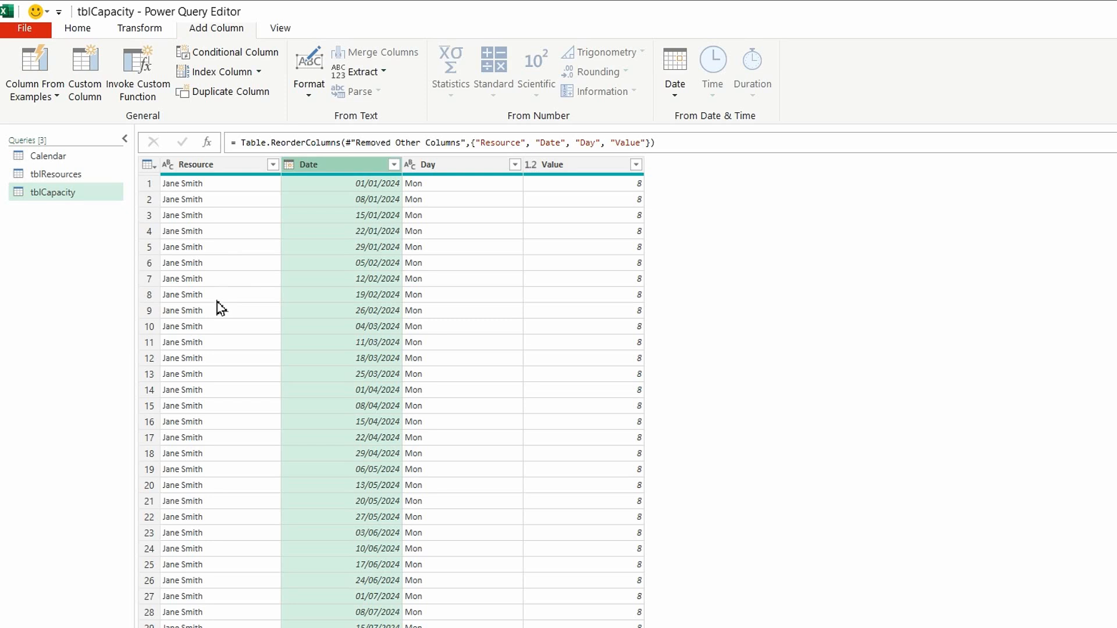
# Step: Add a merged column combining Resource and Date with the custom separator "-", named Capacity_Index
pyautogui.click(200, 167)
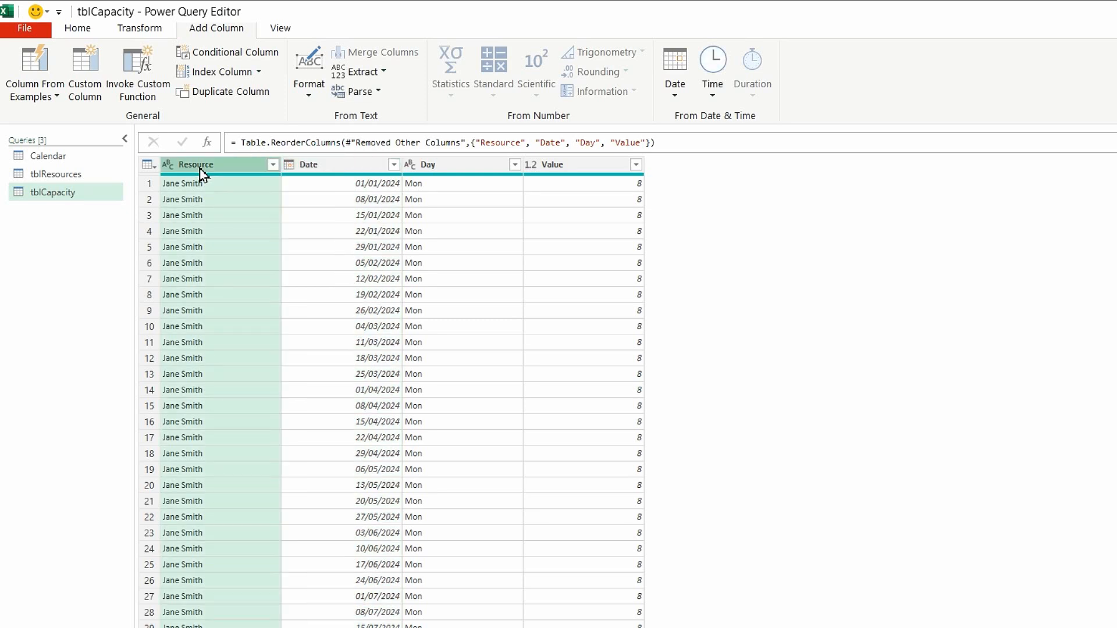
pyautogui.keyDown('ctrl'); pyautogui.click(323, 167); pyautogui.keyUp('ctrl')
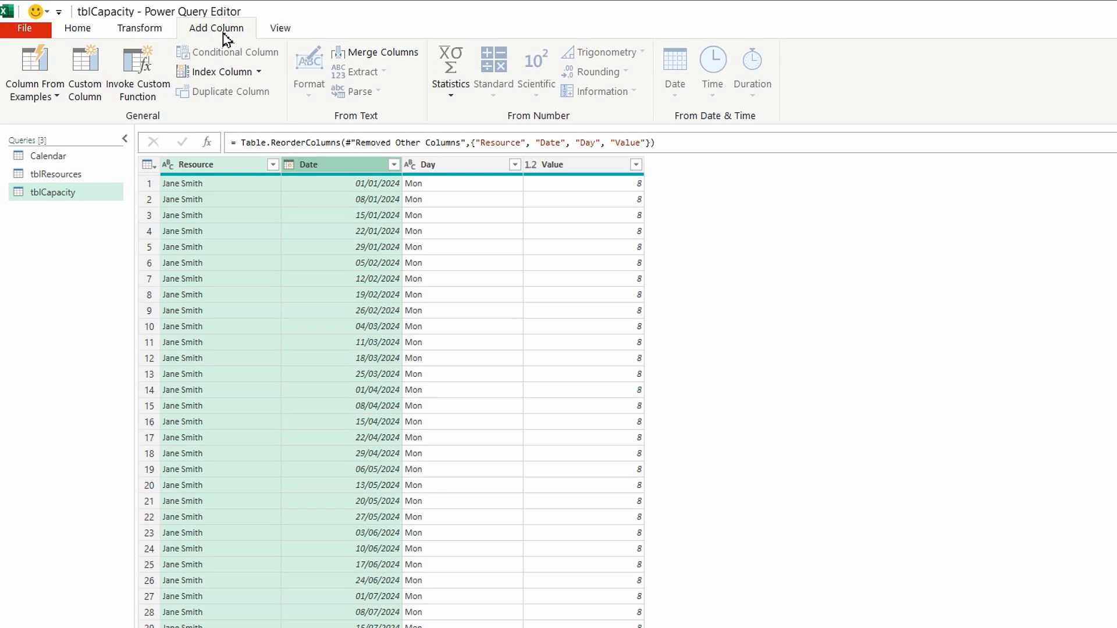
pyautogui.click(375, 54)
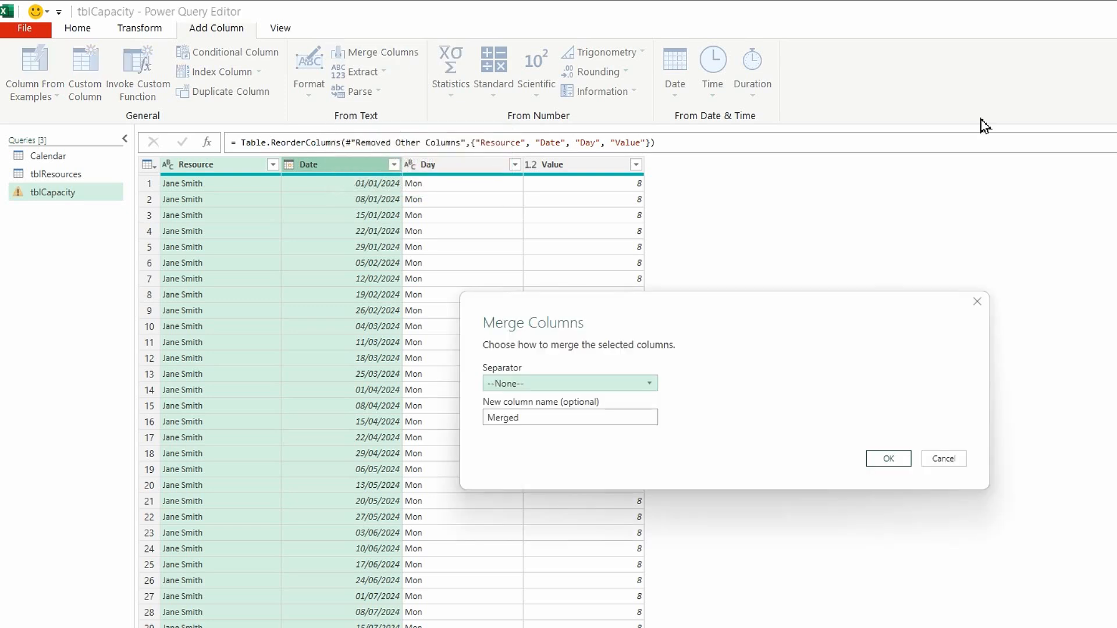
pyautogui.click(650, 384)
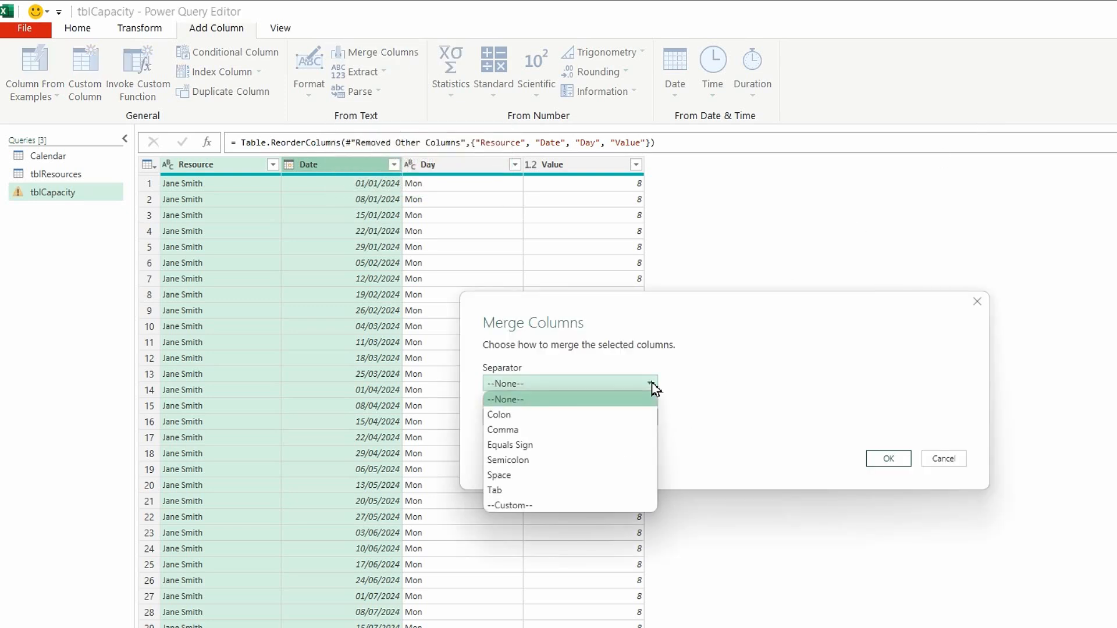
pyautogui.click(526, 504)
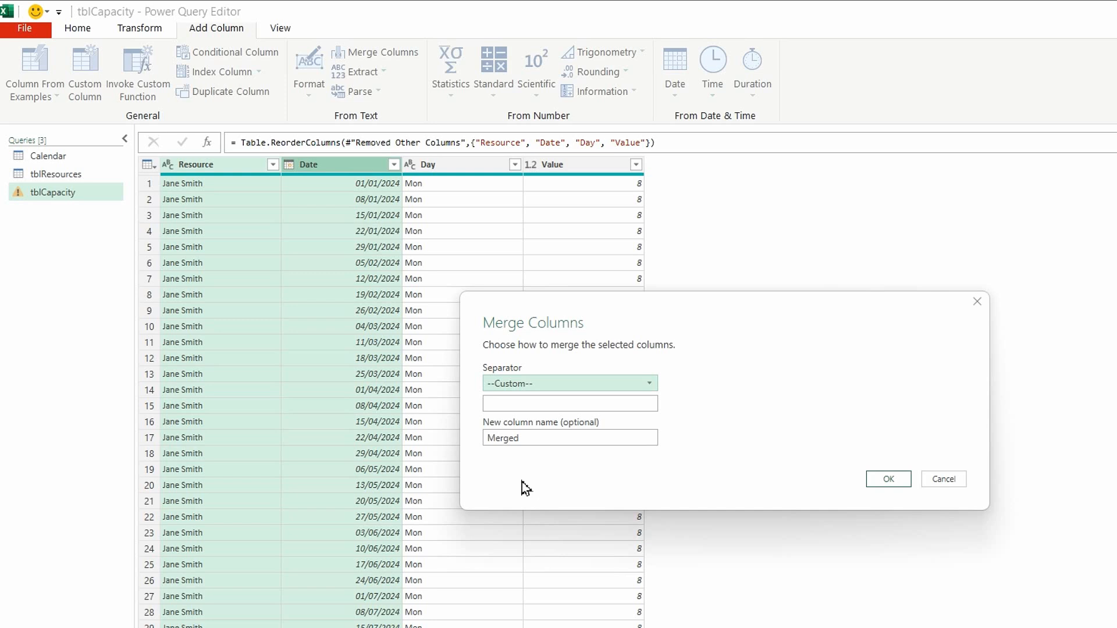
pyautogui.click(527, 405)
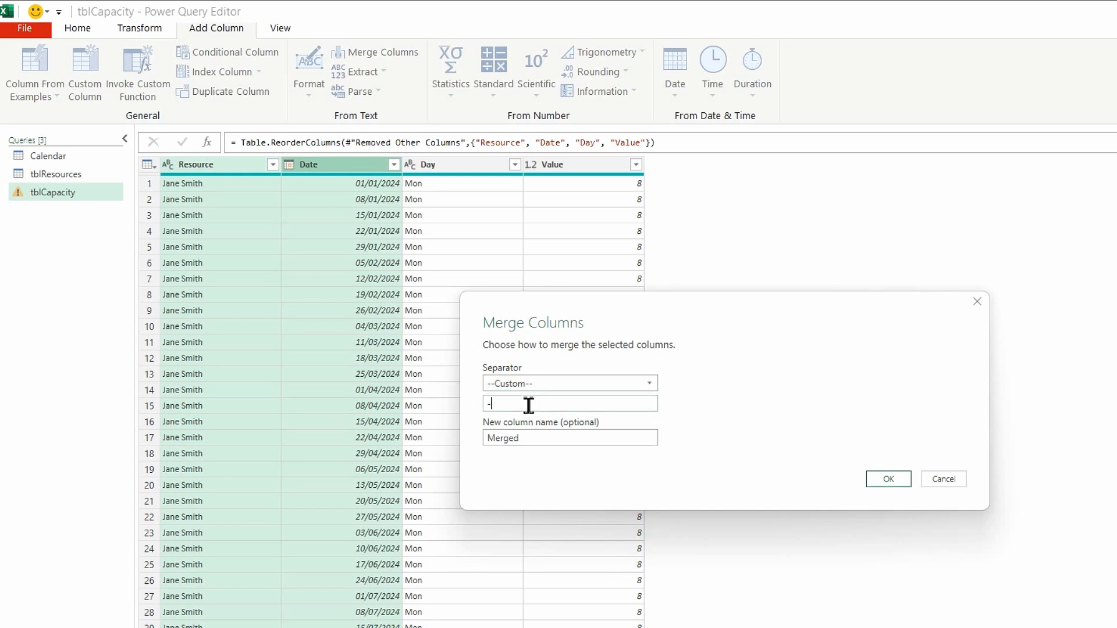
pyautogui.moveTo(544, 442); pyautogui.dragTo(435, 443)
pyautogui.write('Capacity_Index')
pyautogui.click(888, 479)
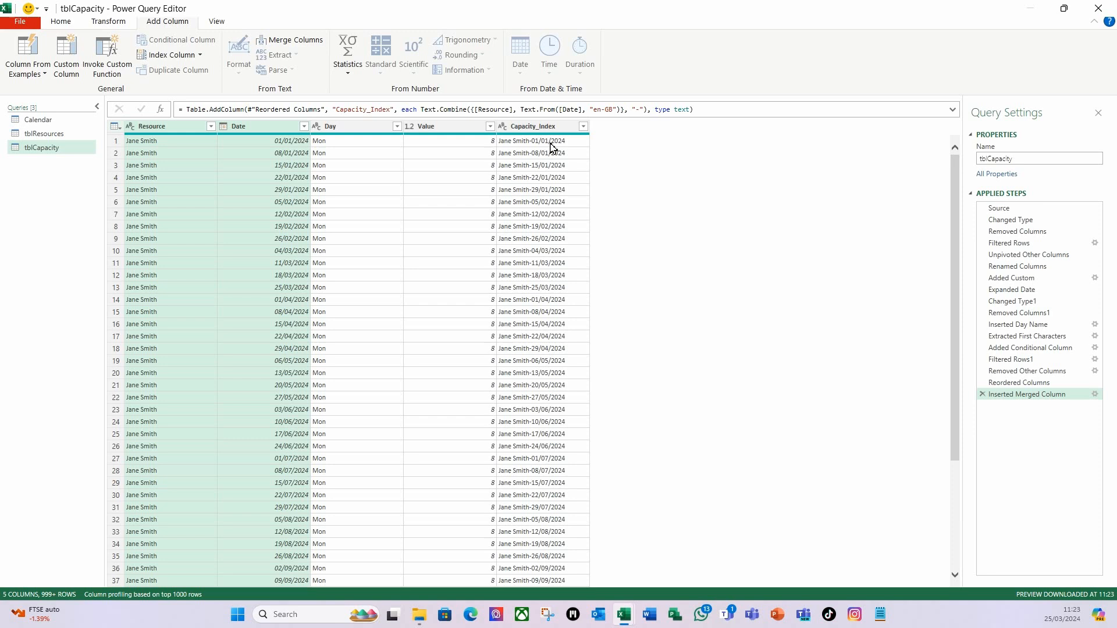
# Step: Rename the tblCapacity query as Capacity
pyautogui.click(1035, 158)
pyautogui.doubleClick(1037, 158)
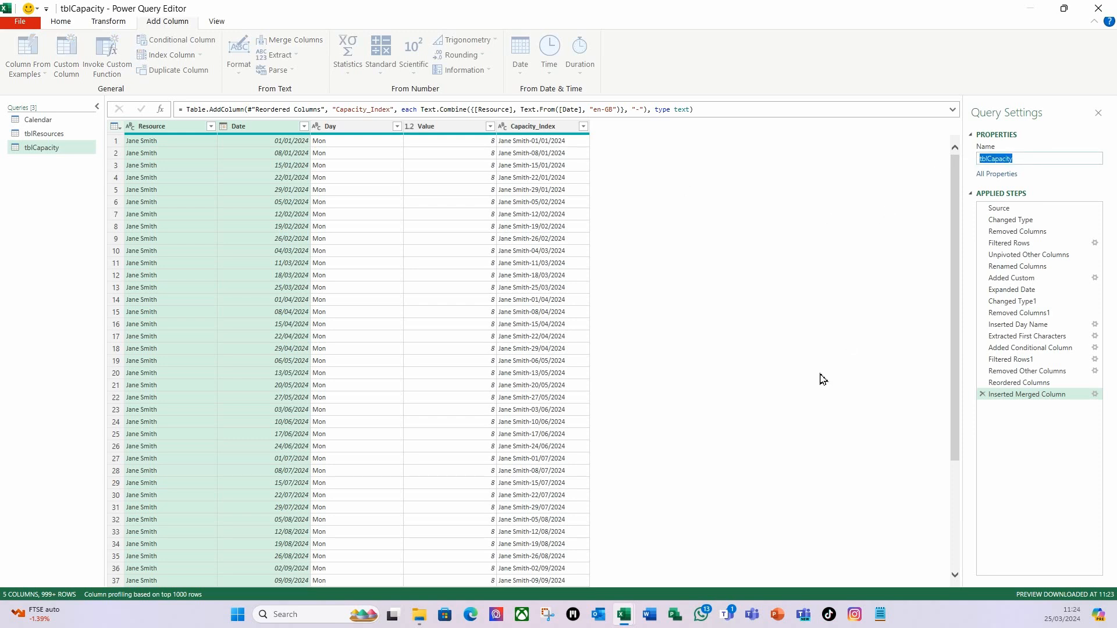
pyautogui.write('Capacity')
pyautogui.press('Return')
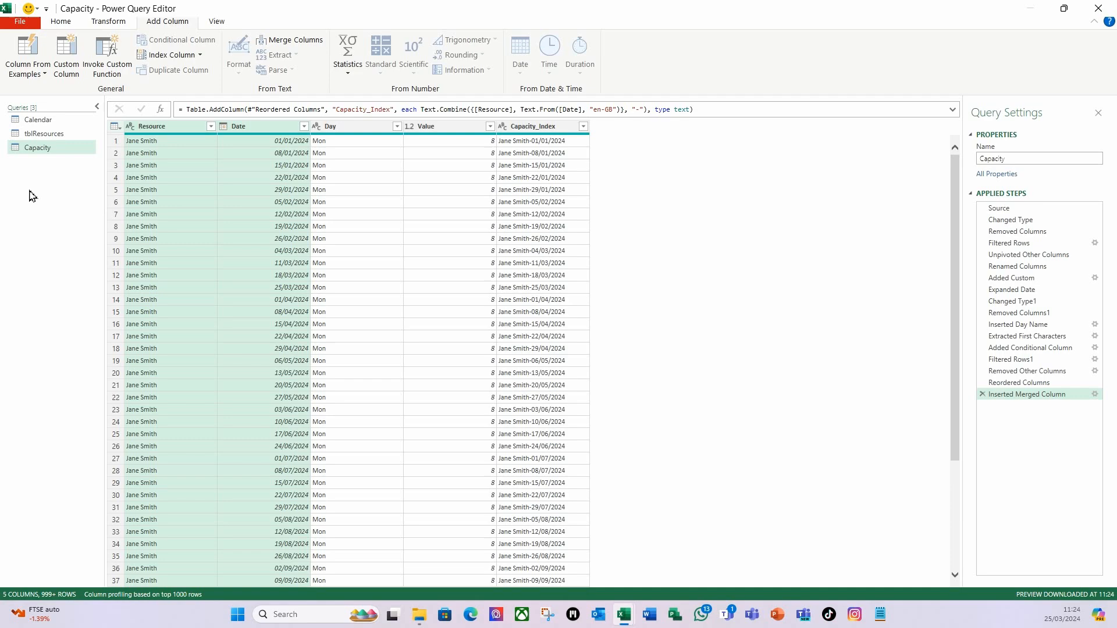
# Step: Close the query editor and load the Capacity query as a connection only, adding it to the data model
pyautogui.click(61, 21)
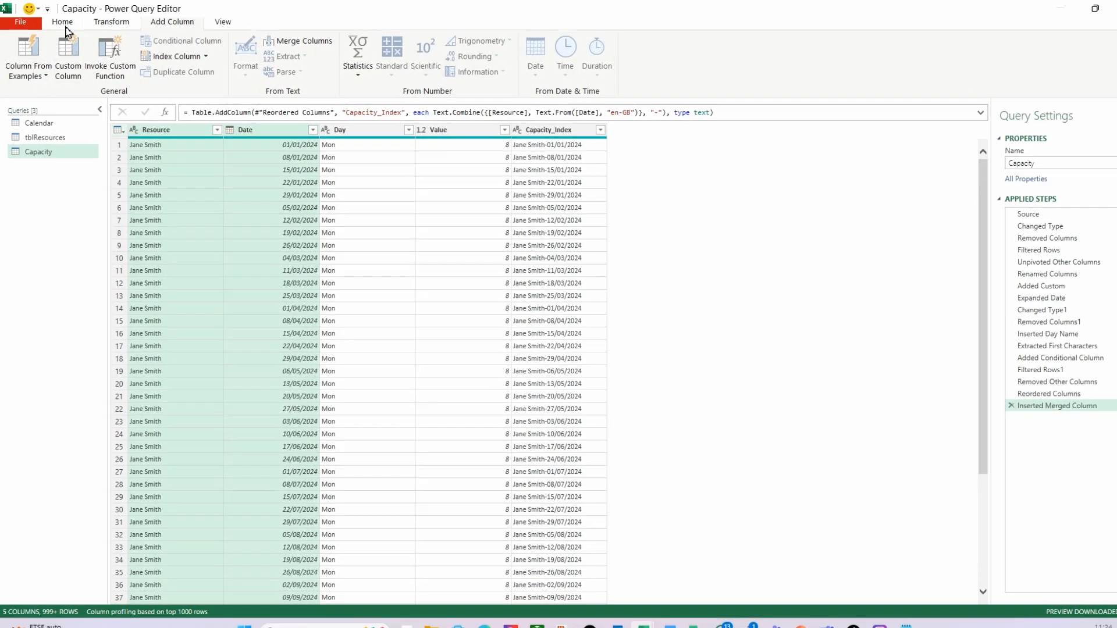
pyautogui.click(36, 94)
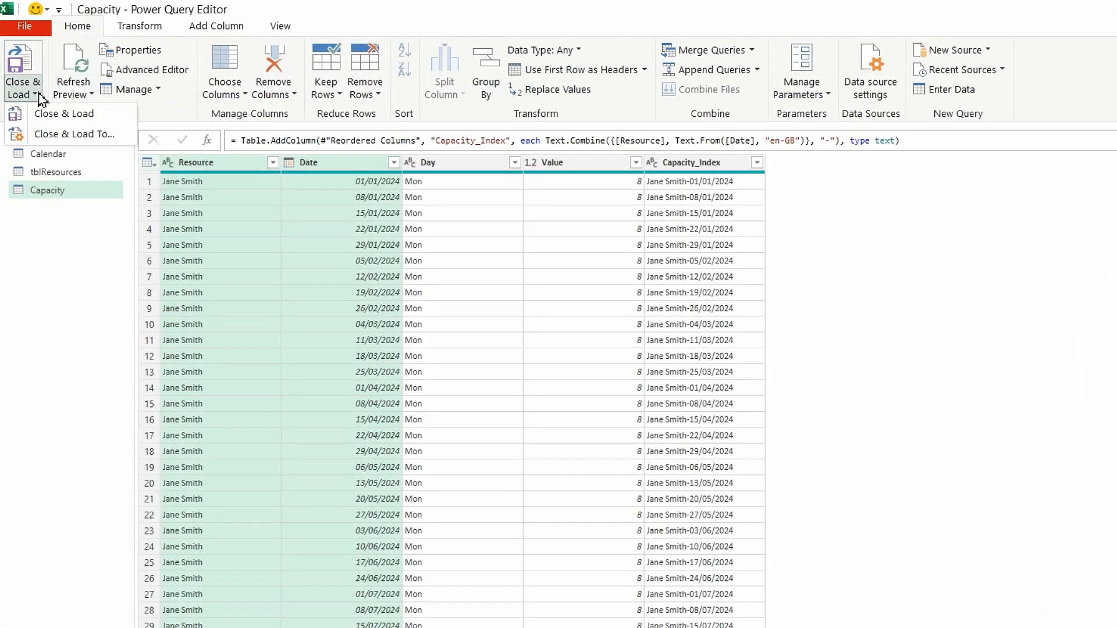
pyautogui.click(63, 135)
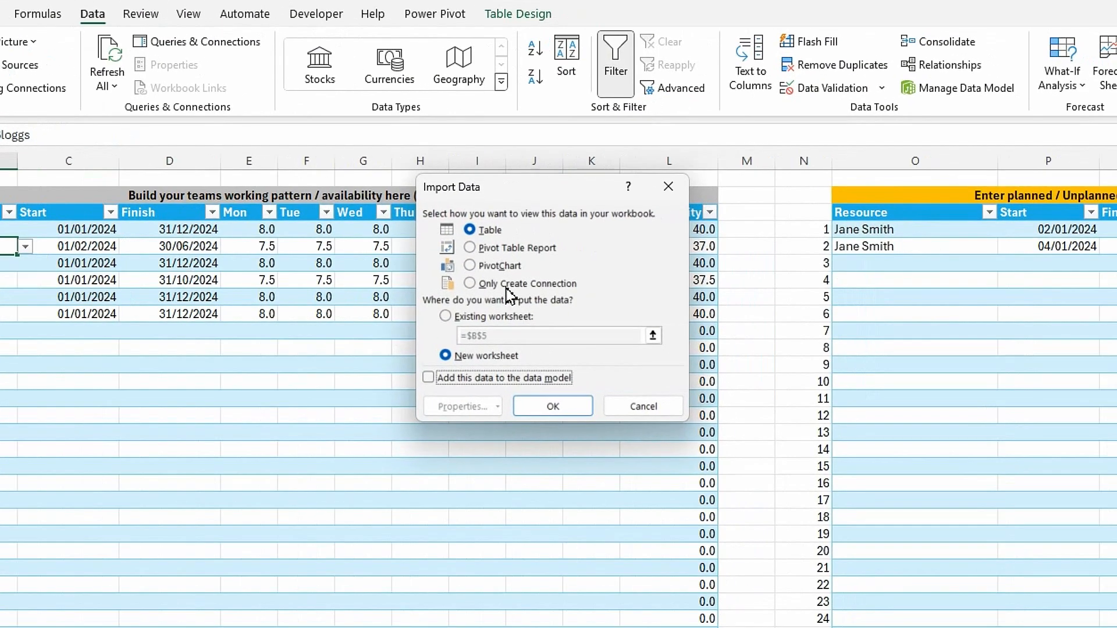
pyautogui.click(622, 278)
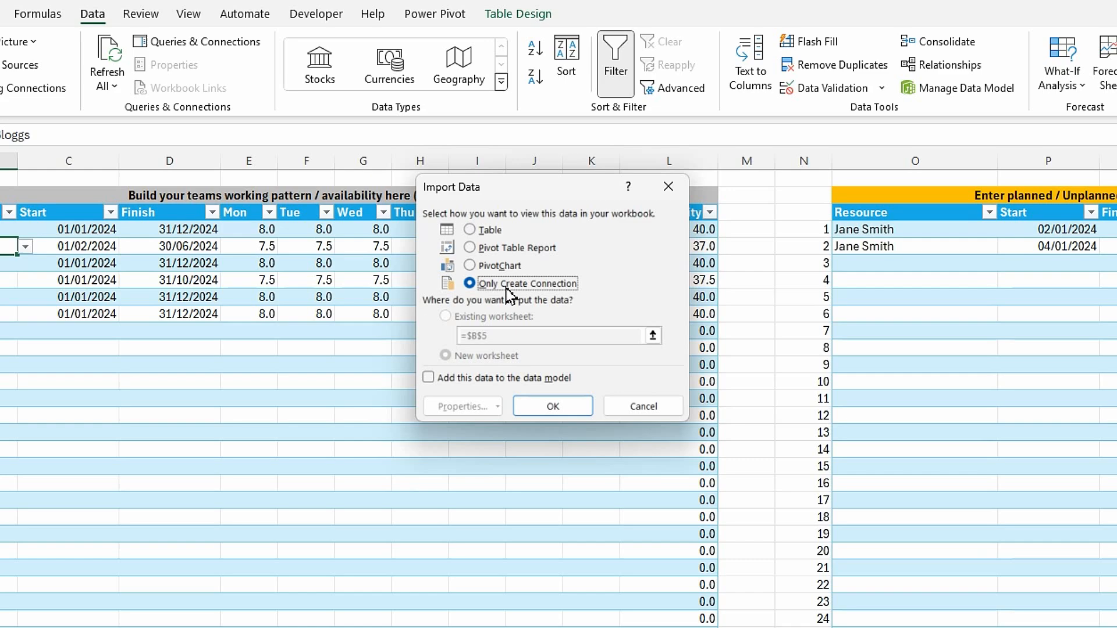
pyautogui.click(429, 379)
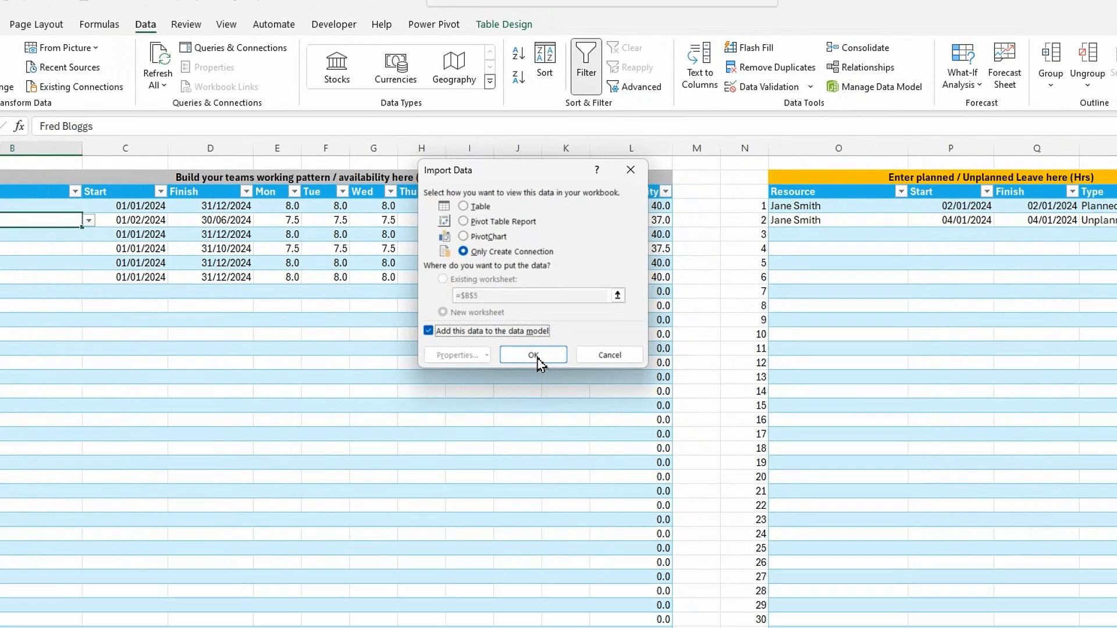
pyautogui.click(535, 356)
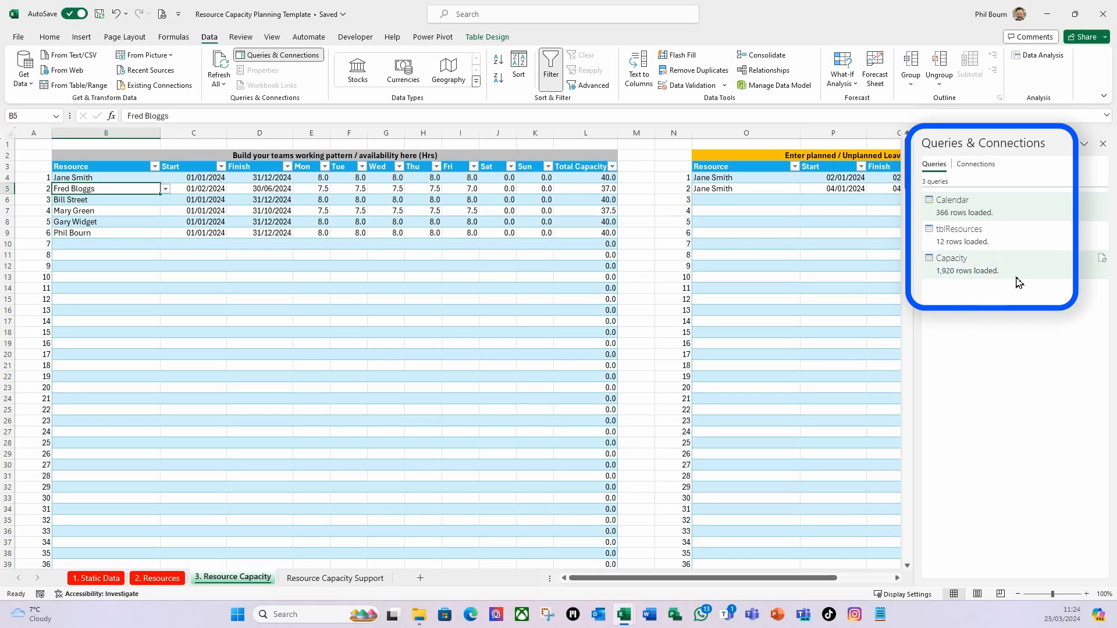
# Step: Dismiss the Queries & Connections list and bring the planned/unplanned leave table into Power Query as a new query
pyautogui.moveTo(1016, 278)
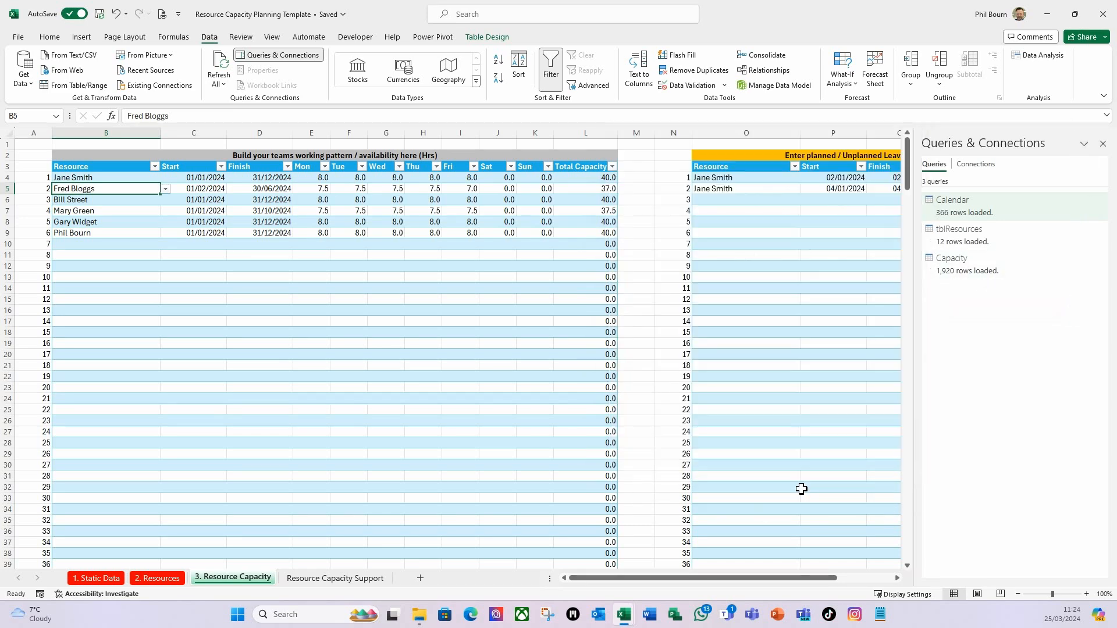
pyautogui.click(749, 205)
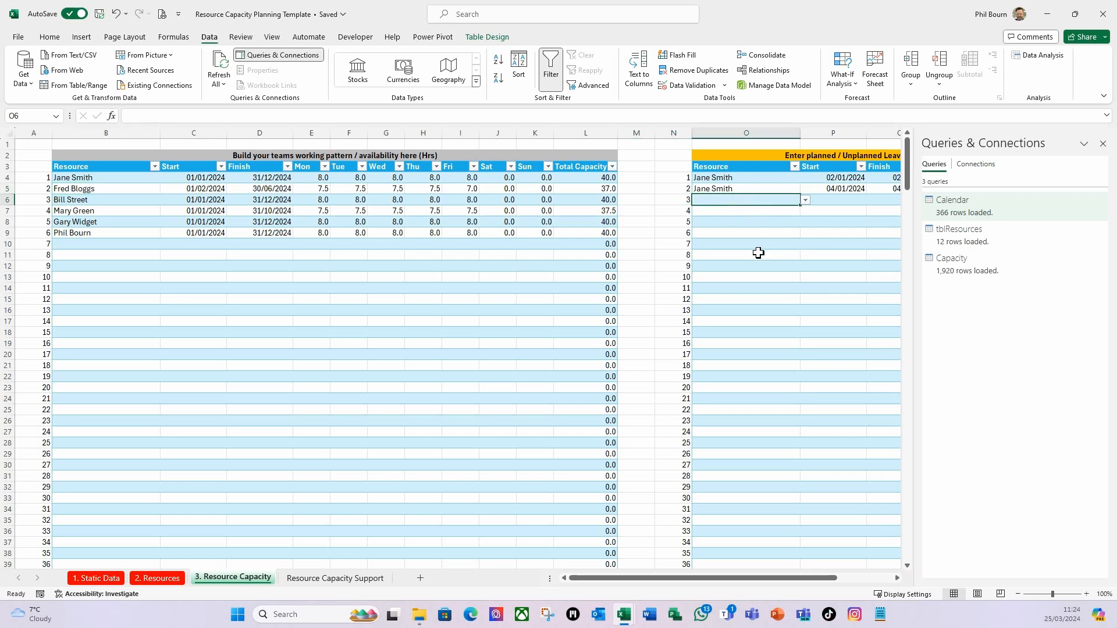
pyautogui.click(1100, 144)
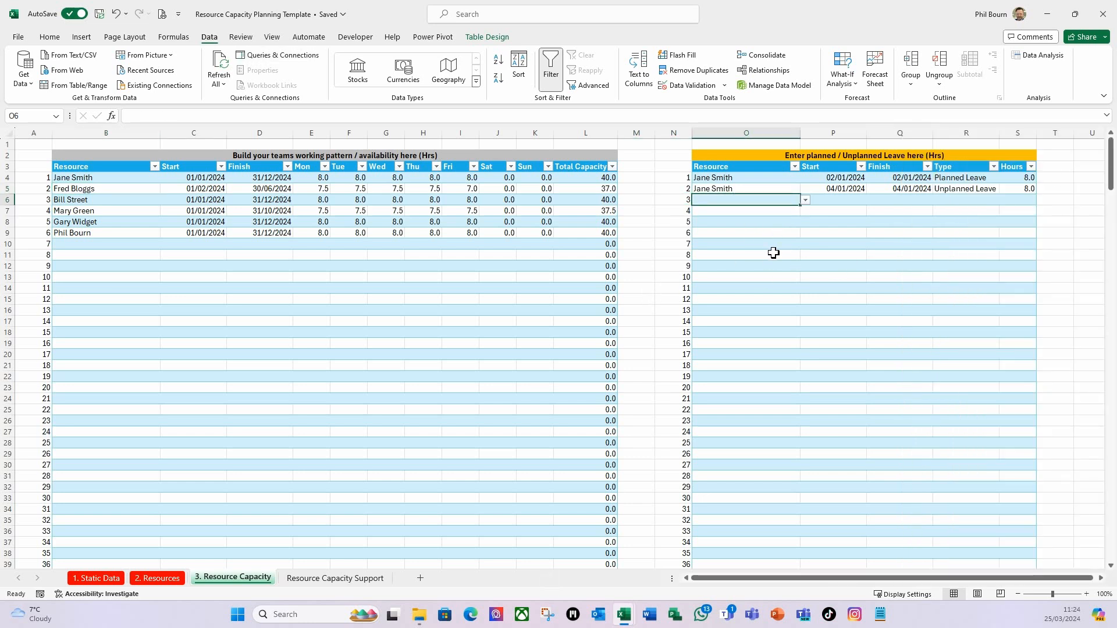
pyautogui.click(756, 187)
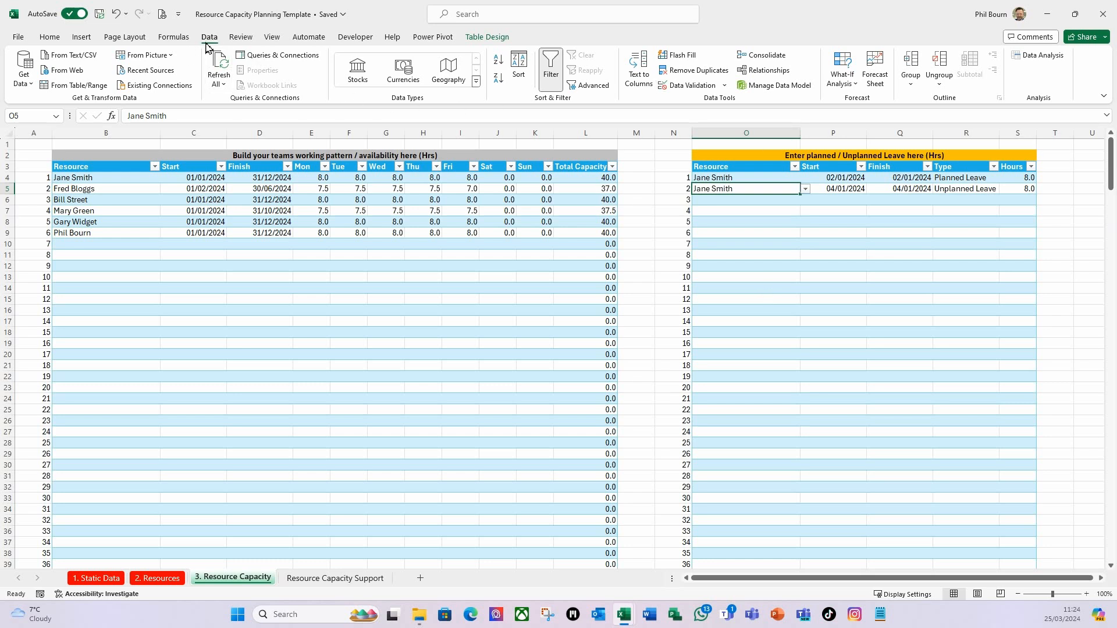
pyautogui.click(74, 85)
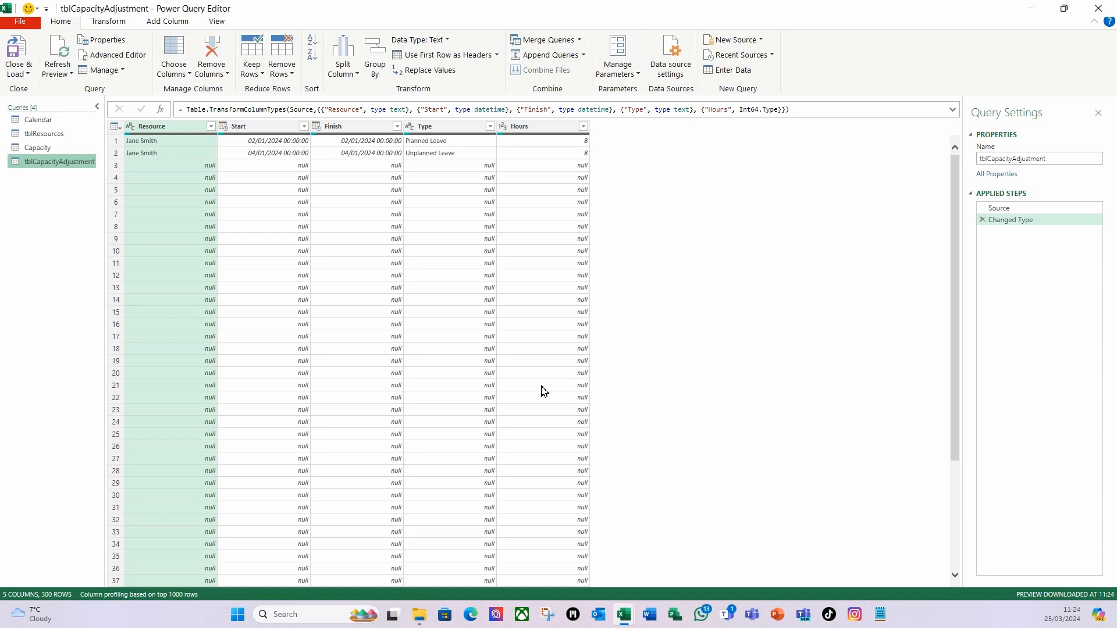
# Step: Change the Start and Finish columns of tblCapacityAdjustment to the Date type, replacing the current conversion
pyautogui.click(277, 130)
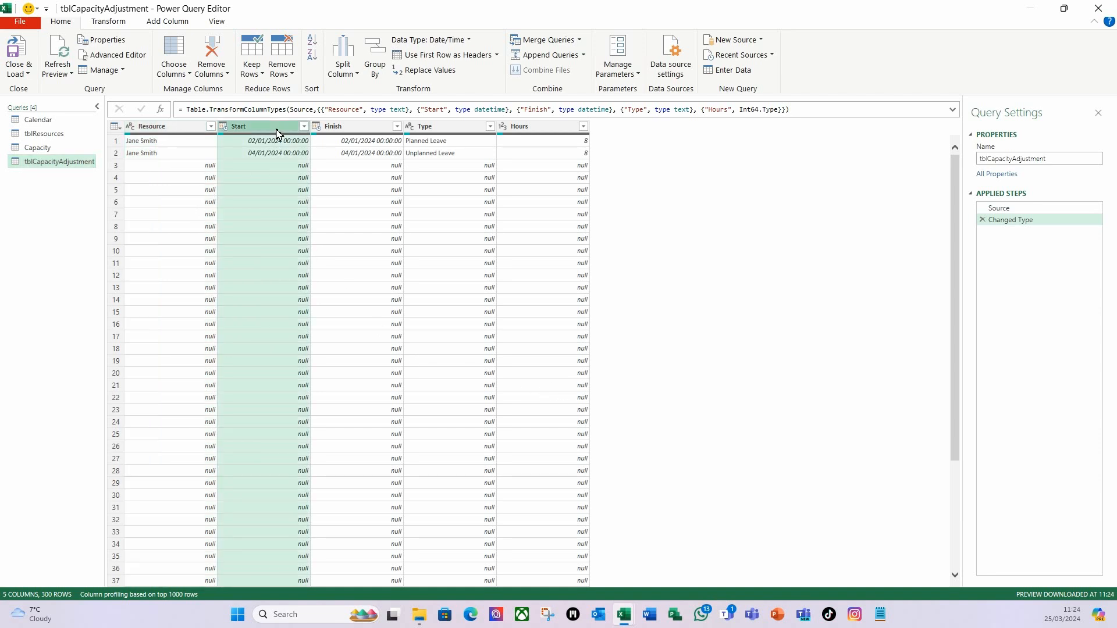
pyautogui.keyDown('ctrl'); pyautogui.click(339, 129); pyautogui.keyUp('ctrl')
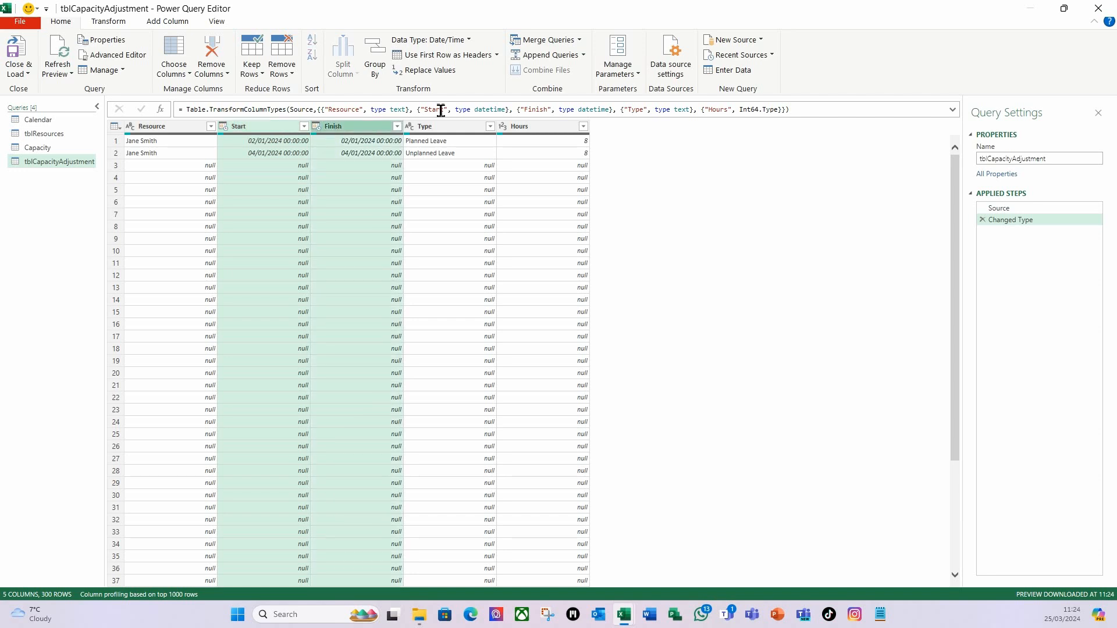
pyautogui.click(468, 39)
pyautogui.click(421, 136)
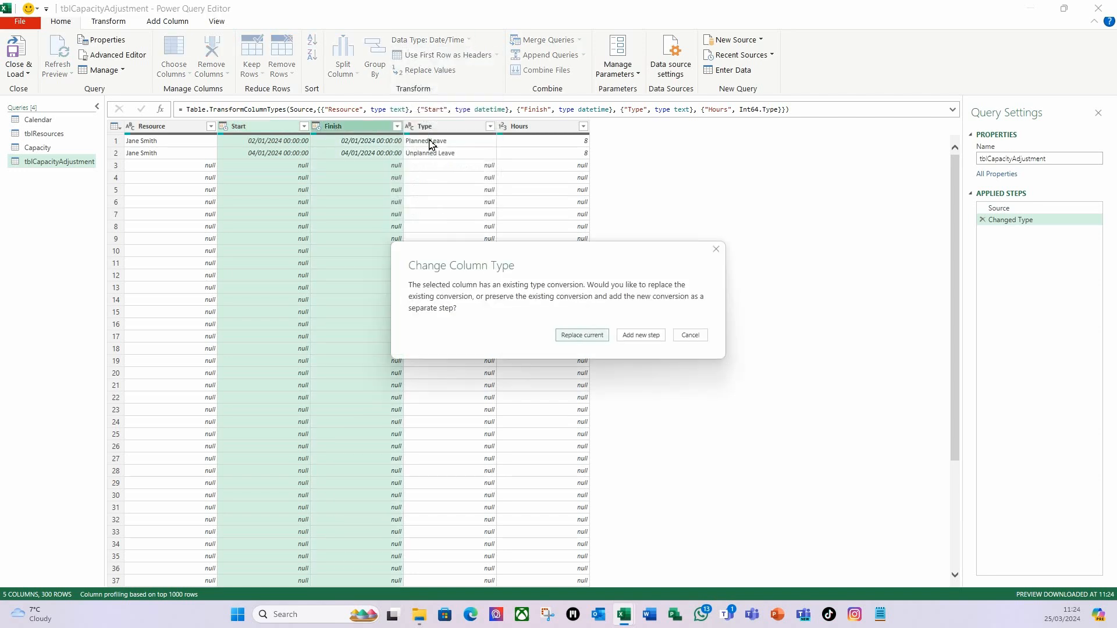
pyautogui.click(575, 336)
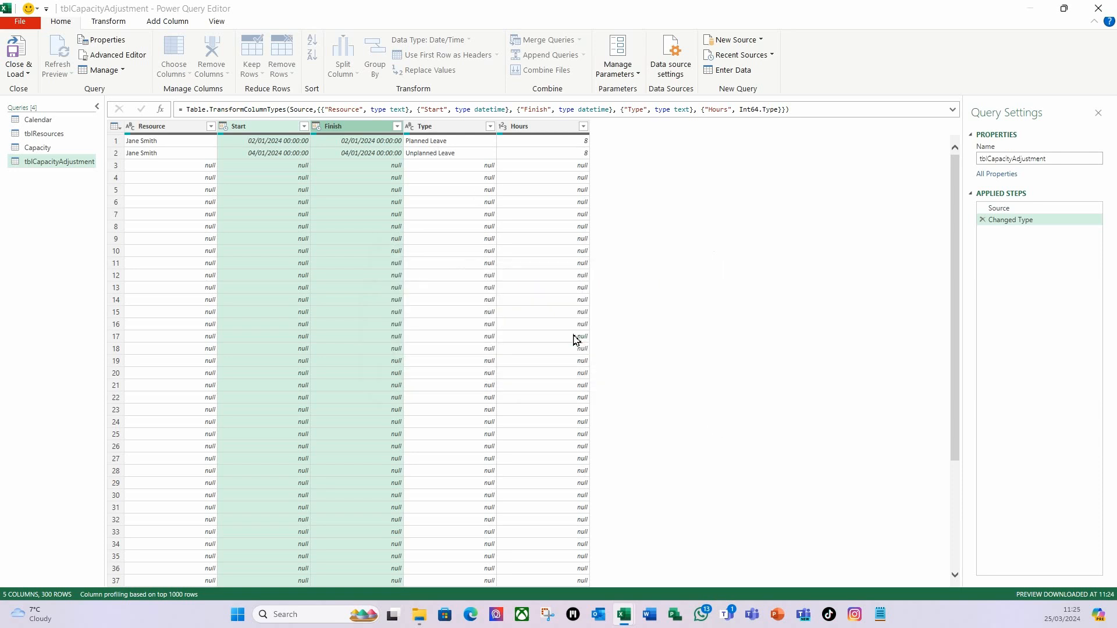
# Step: Filter the null rows out of the Resource column
pyautogui.click(177, 130)
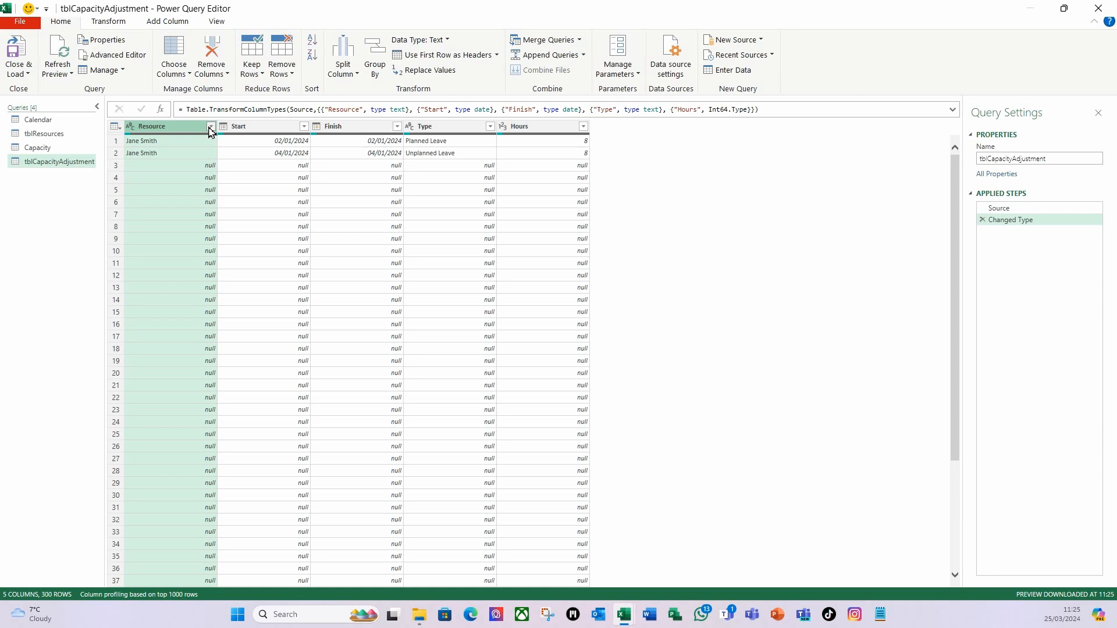
pyautogui.click(211, 127)
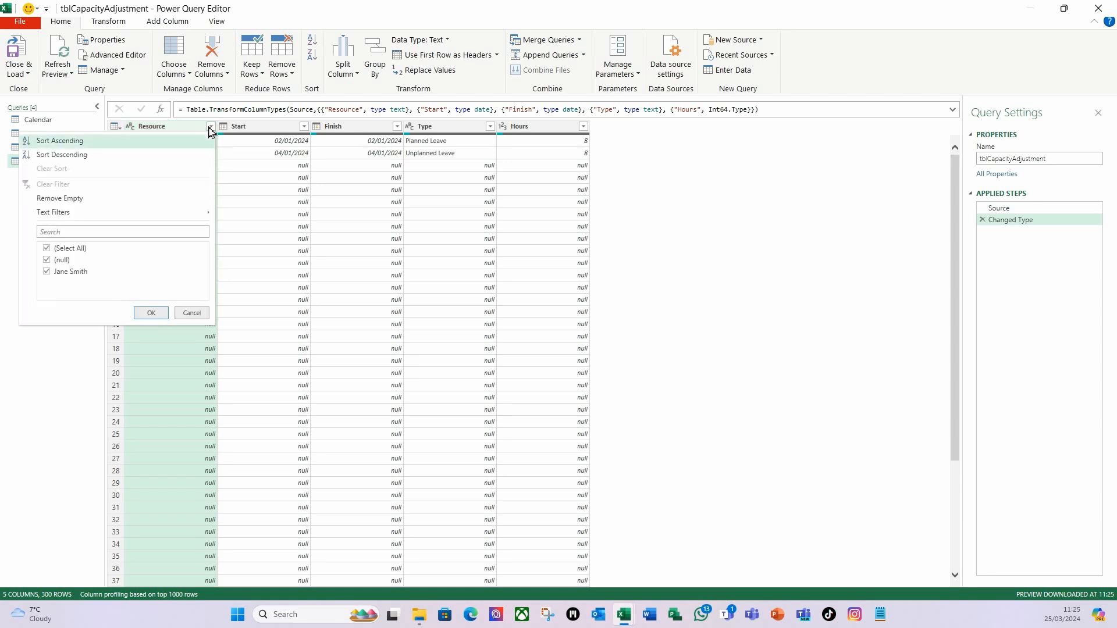
pyautogui.click(49, 262)
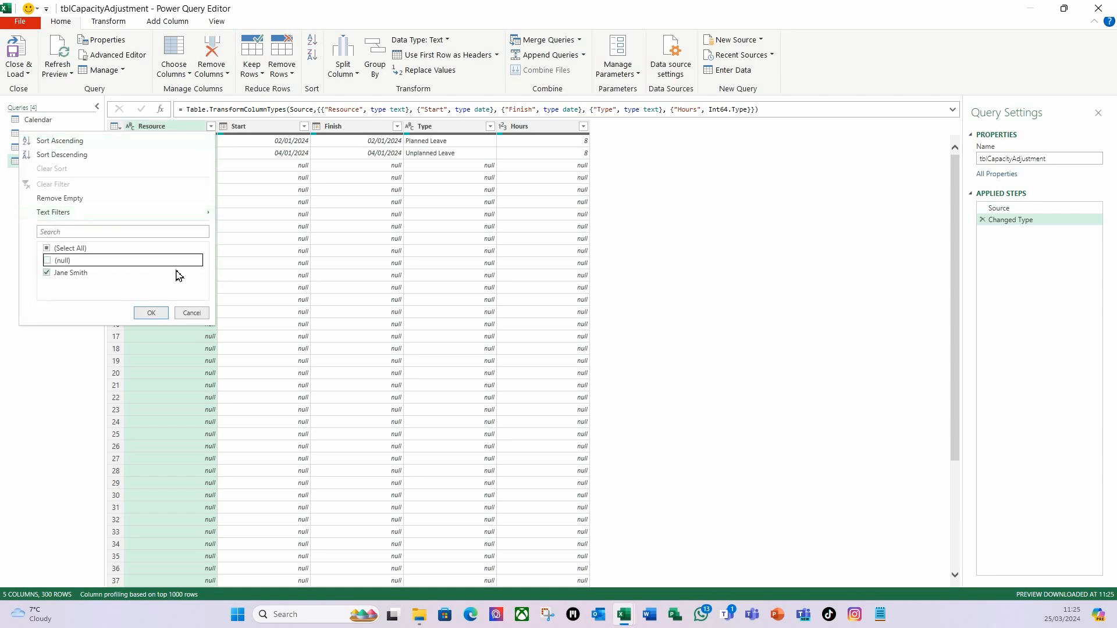
pyautogui.click(150, 313)
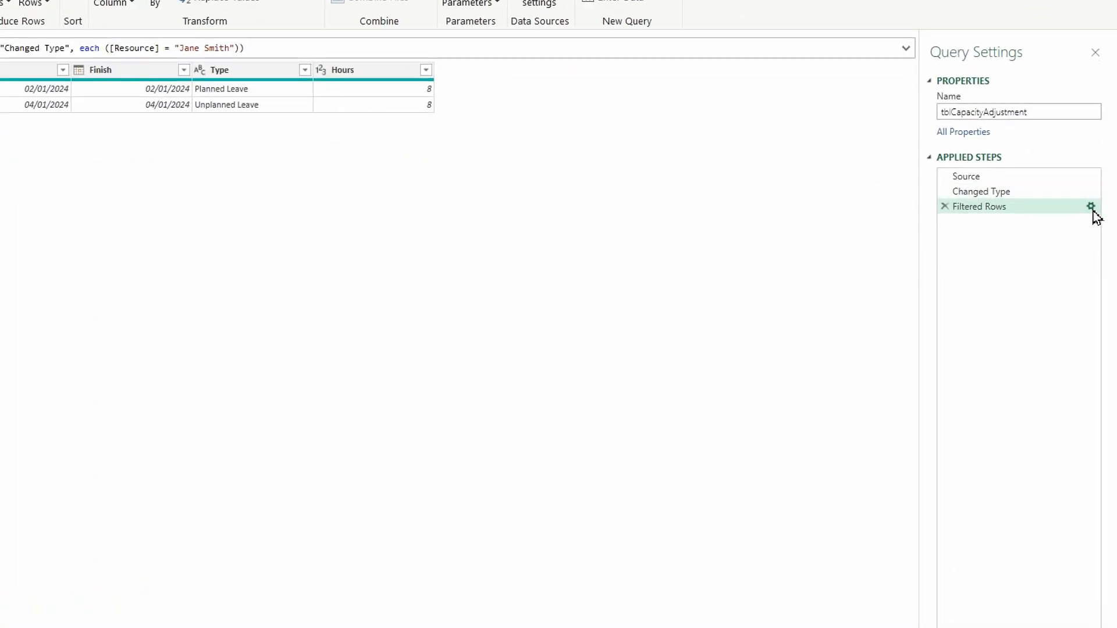
# Step: Edit the Filtered Rows step so it keeps rows where Resource does not equal null
pyautogui.click(1092, 207)
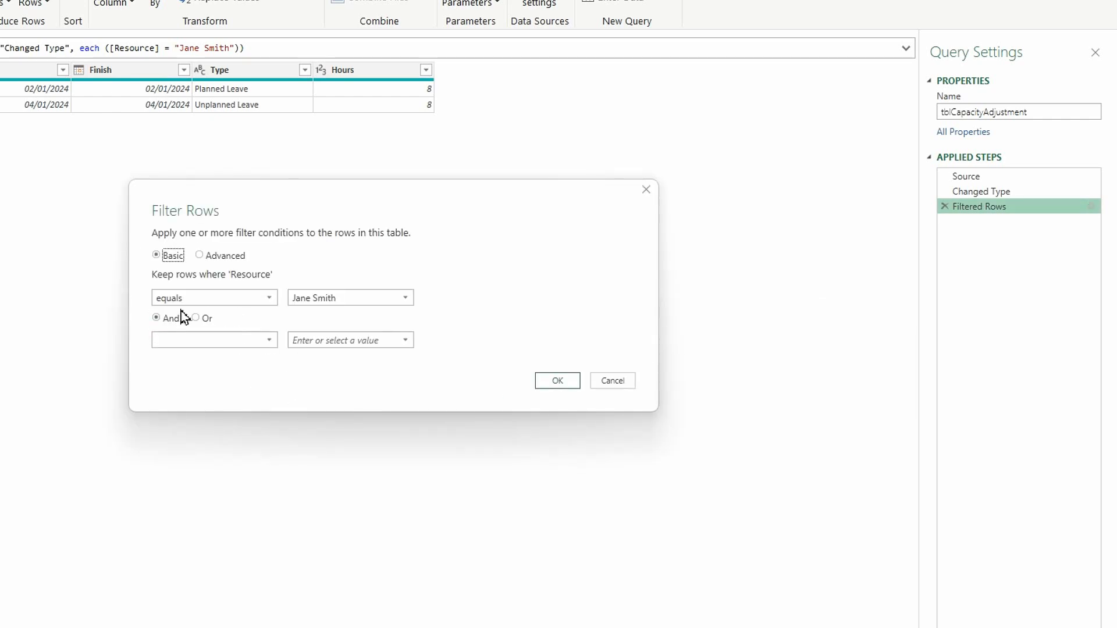
pyautogui.click(271, 303)
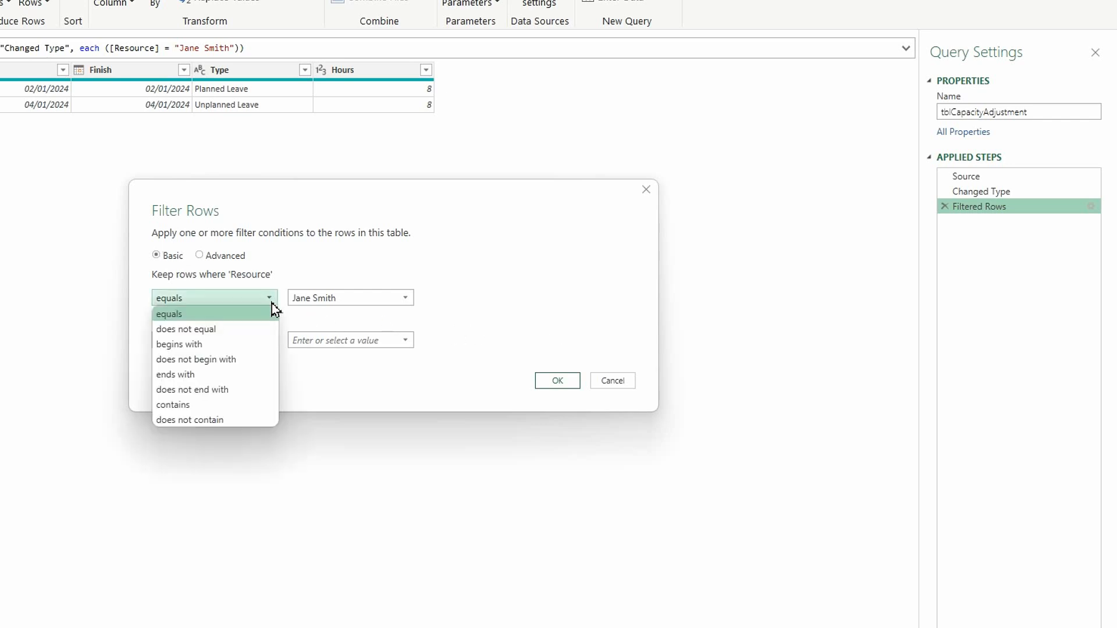
pyautogui.click(207, 327)
pyautogui.click(411, 298)
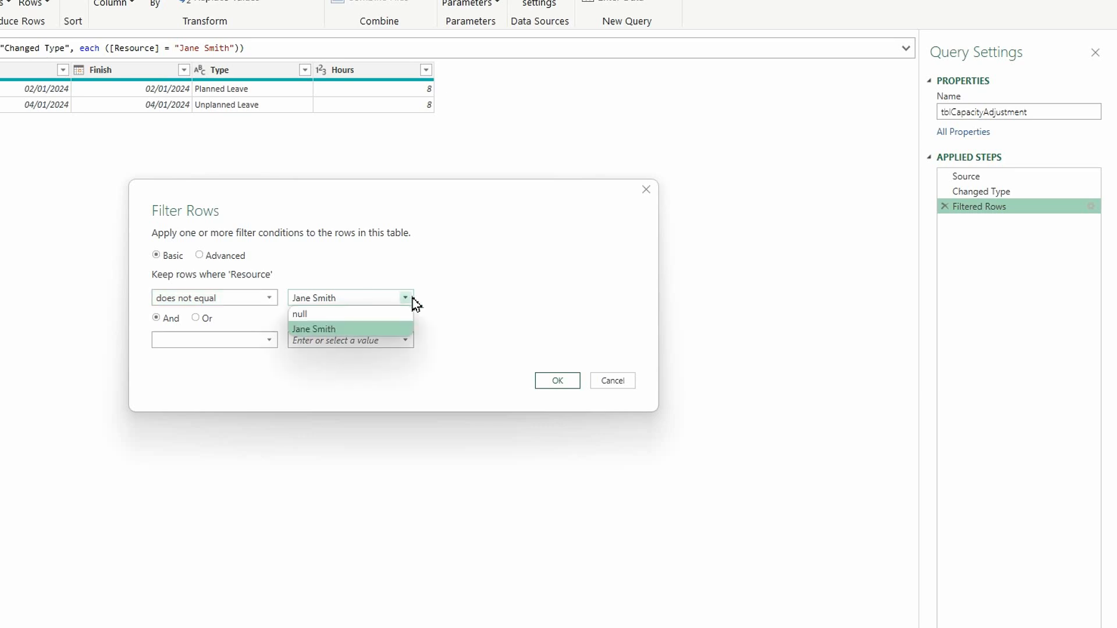
pyautogui.click(320, 312)
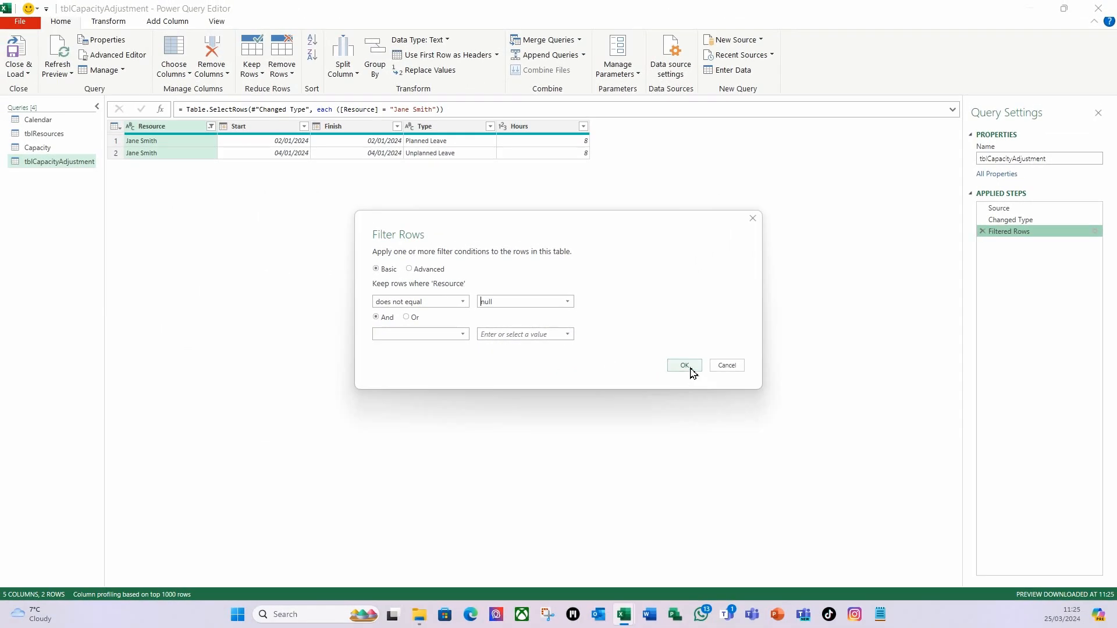
pyautogui.click(684, 365)
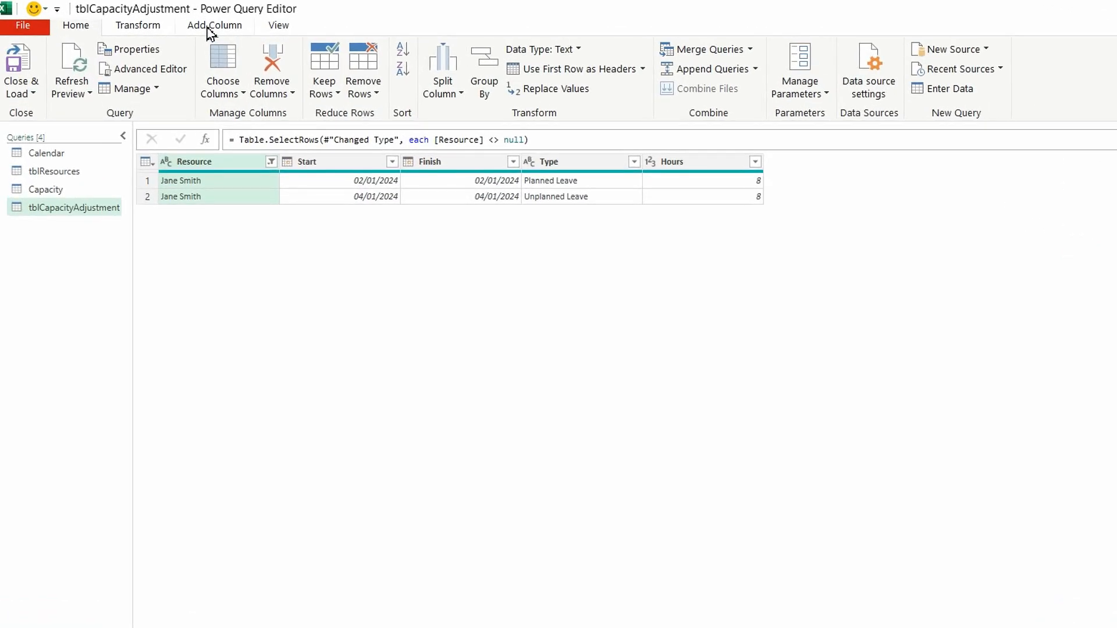
# Step: Add a custom column named Adjustment to tblCapacityAdjustment with the formula [Hours]*-1
pyautogui.click(208, 29)
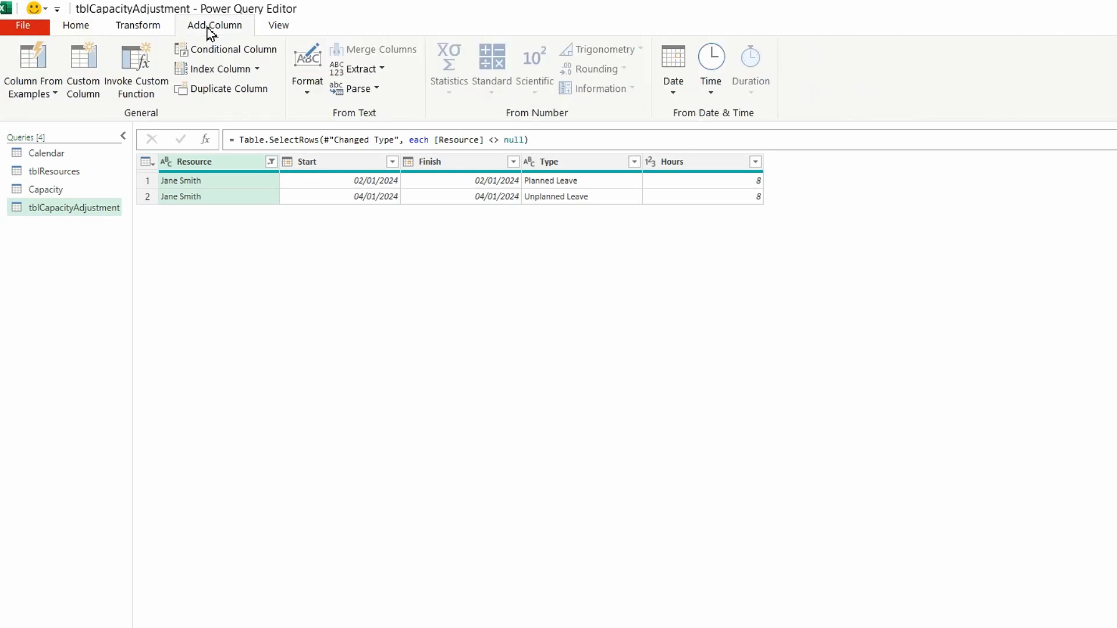
pyautogui.click(87, 90)
pyautogui.moveTo(562, 312); pyautogui.dragTo(480, 315)
pyautogui.write('Adjustment')
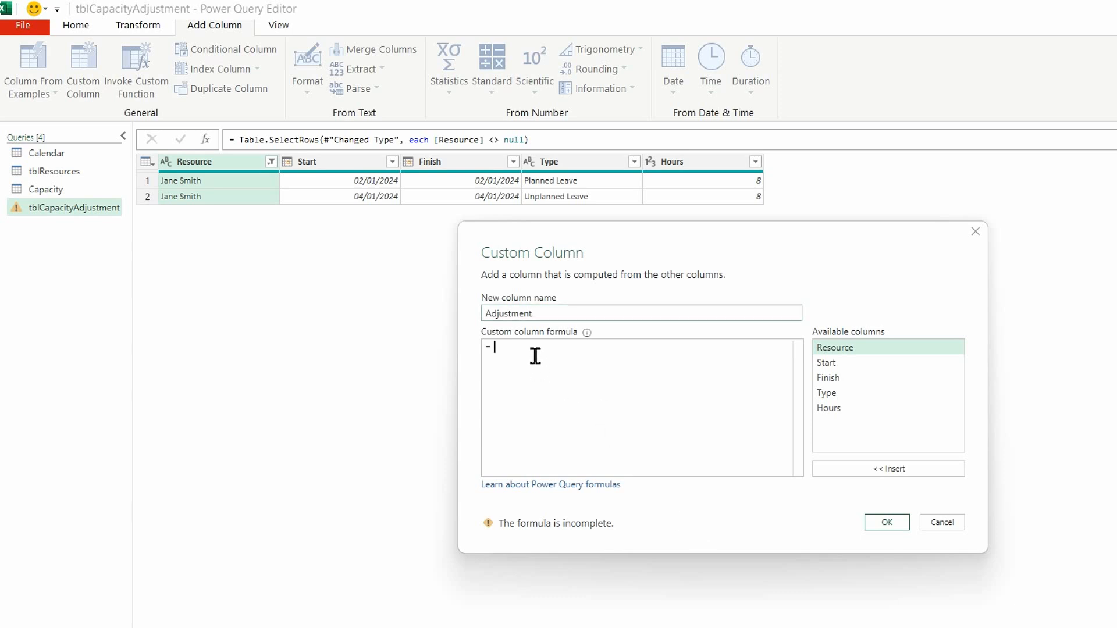
pyautogui.doubleClick(834, 414)
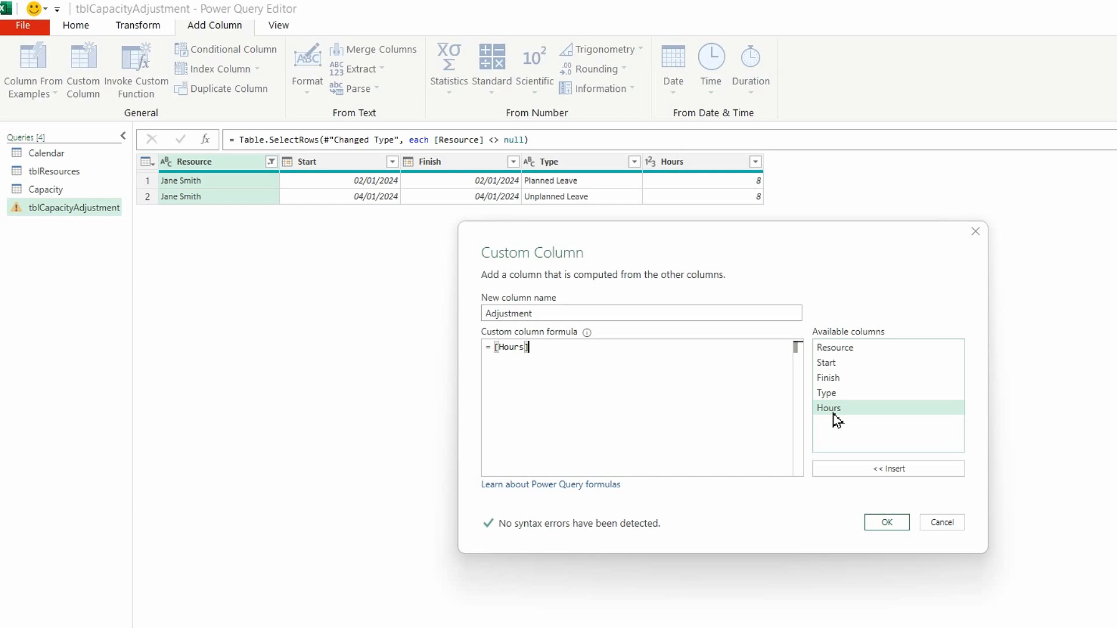
pyautogui.write('*')
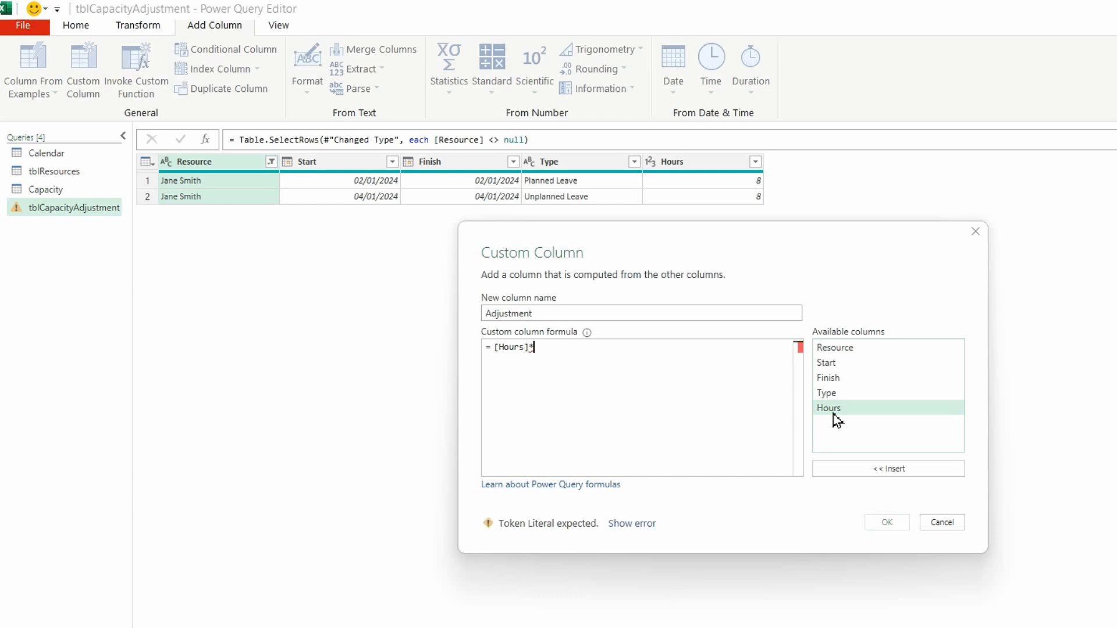
pyautogui.write('-1')
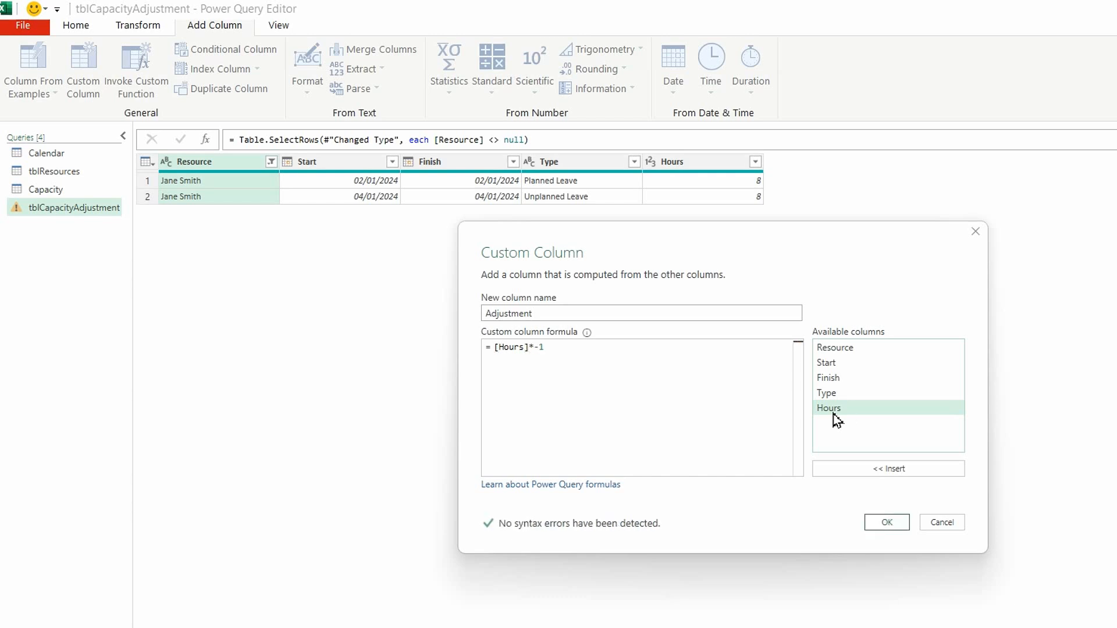
pyautogui.click(886, 523)
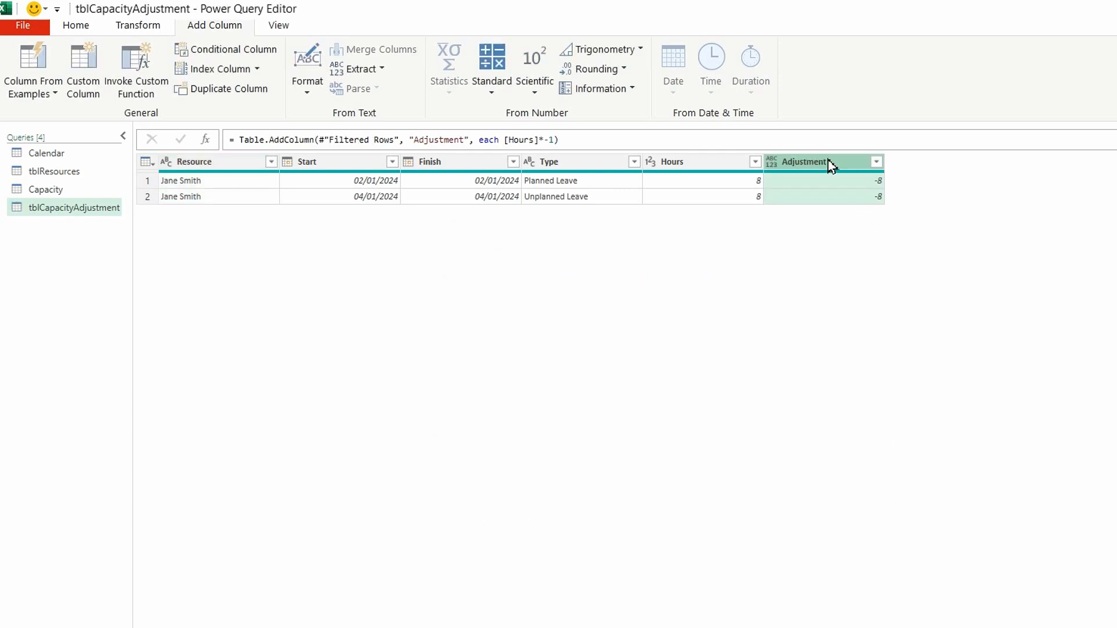
# Step: Insert a type change after the Filtered Rows step that sets the Hours column to Decimal Number
pyautogui.click(707, 165)
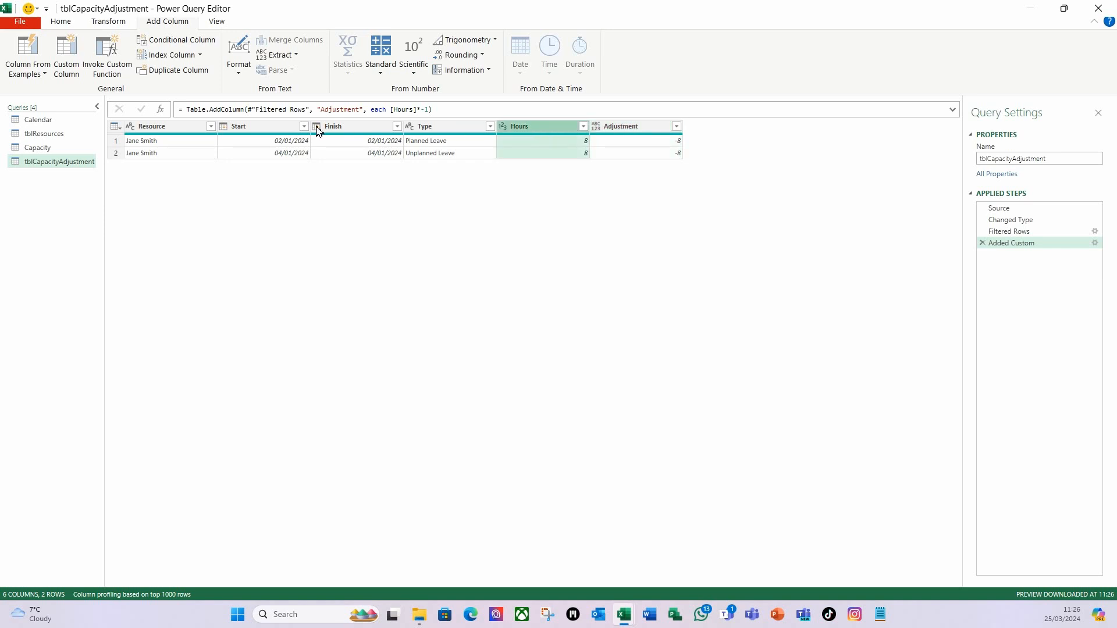
pyautogui.click(642, 133)
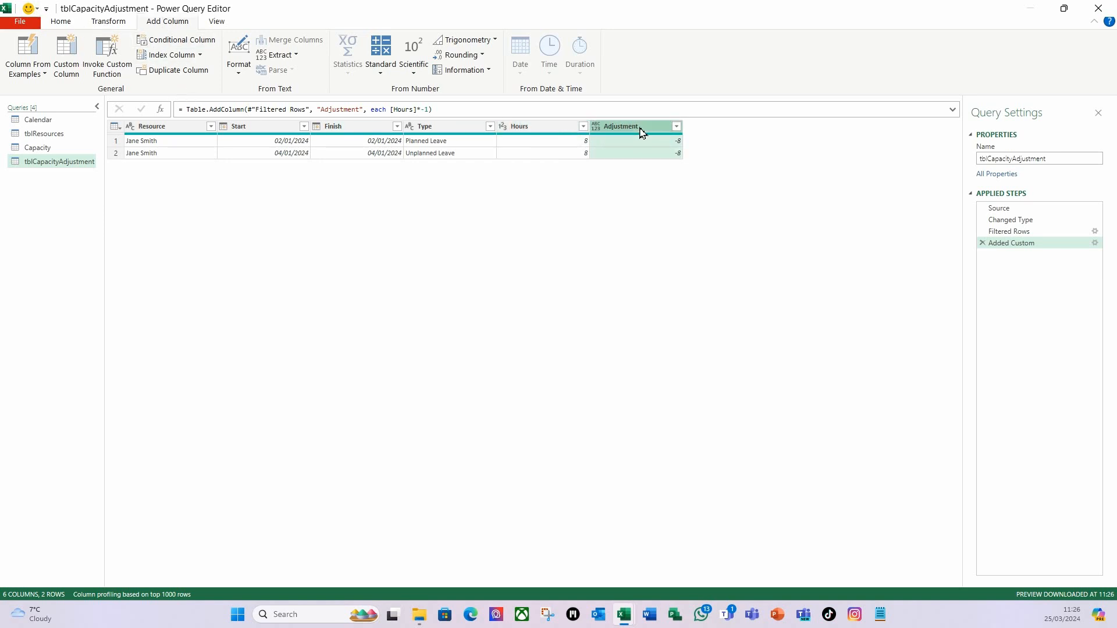
pyautogui.click(560, 131)
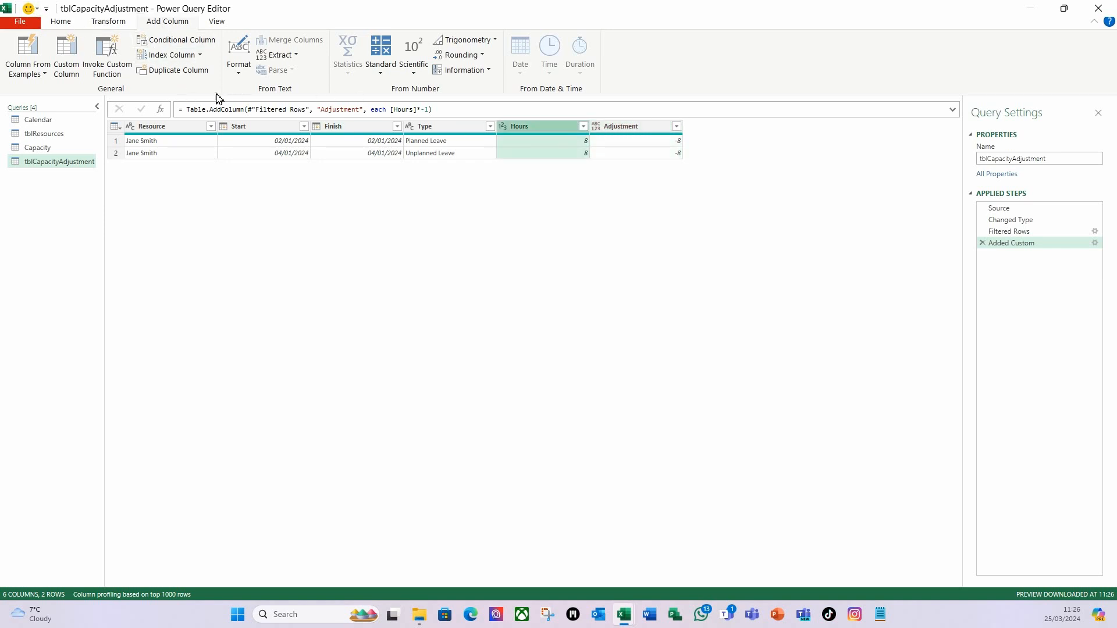
pyautogui.click(1003, 231)
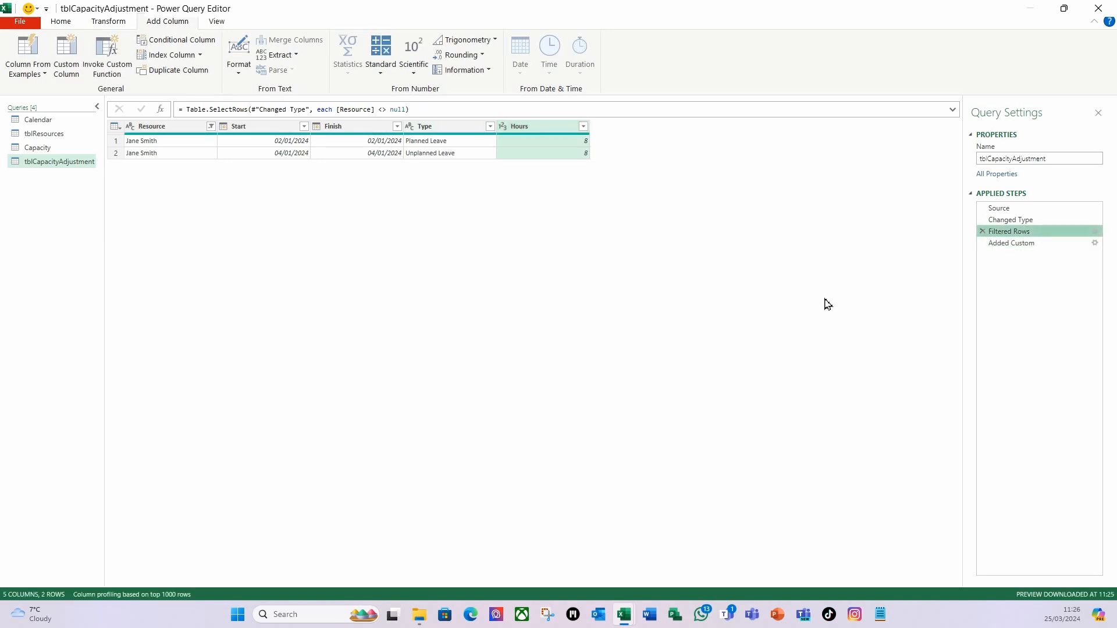
pyautogui.click(60, 21)
pyautogui.click(483, 41)
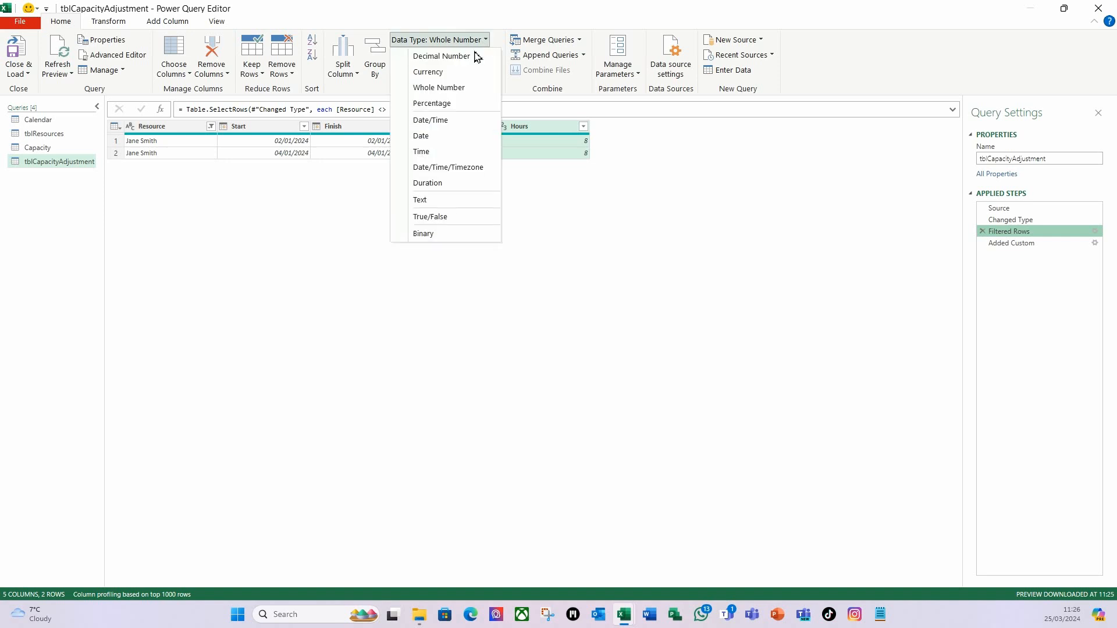
pyautogui.click(427, 135)
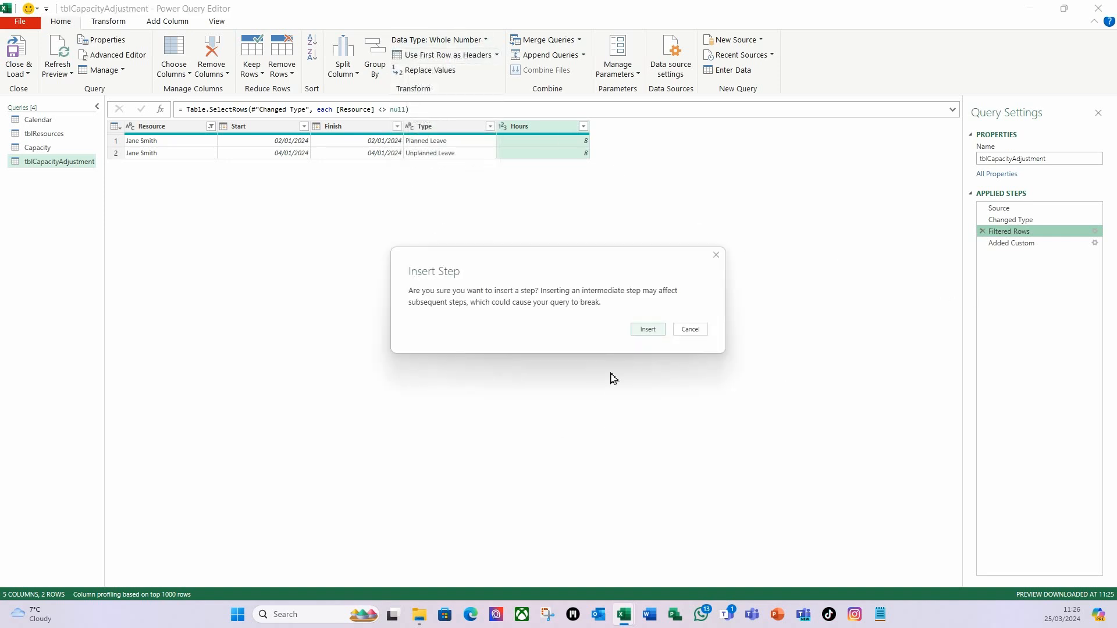
pyautogui.click(647, 330)
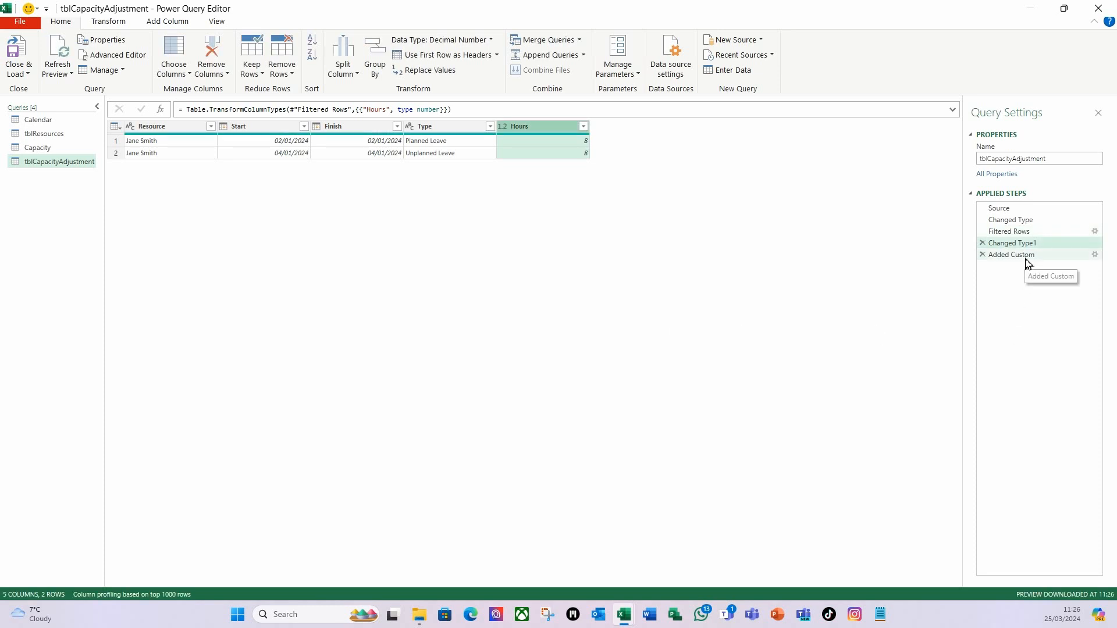
# Step: Return to the Added Custom step and set the Adjustment column's data type to Decimal Number
pyautogui.click(1026, 259)
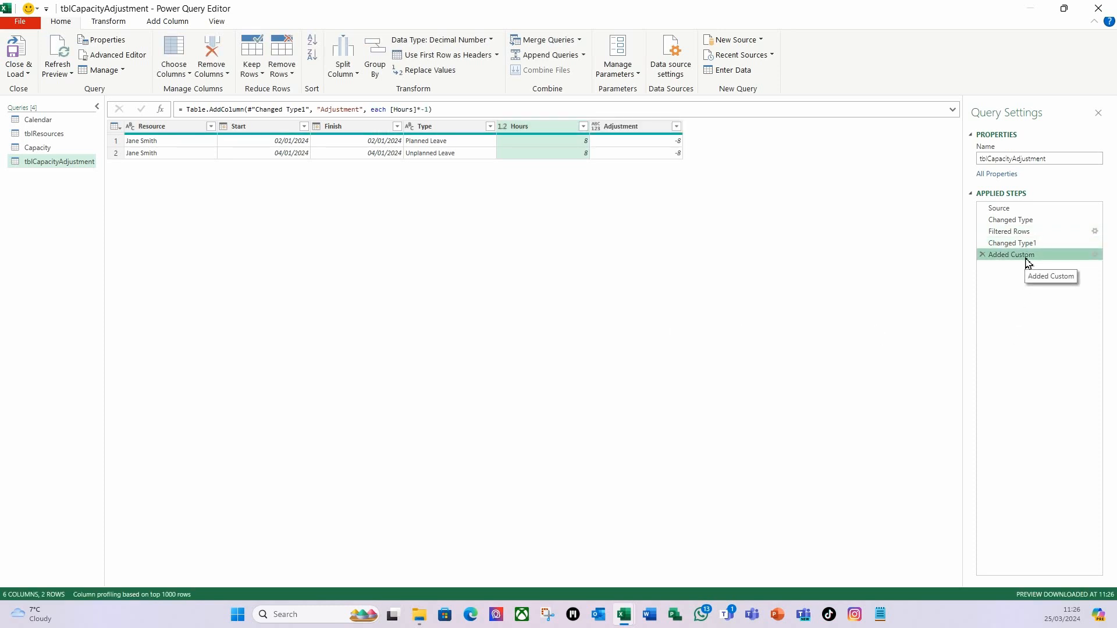
pyautogui.click(640, 127)
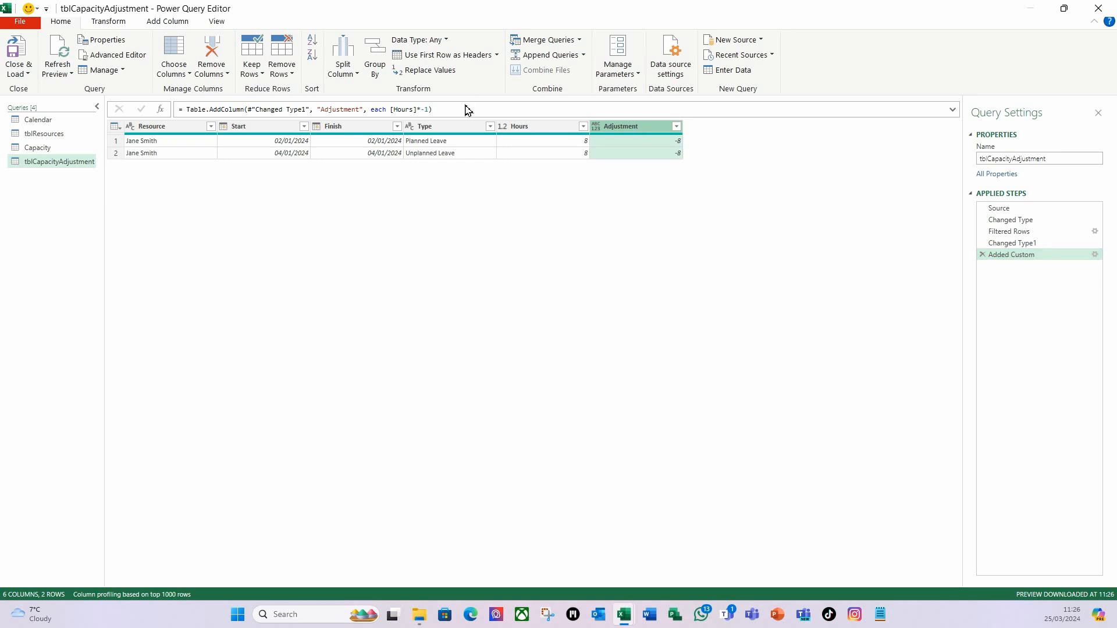
pyautogui.click(446, 41)
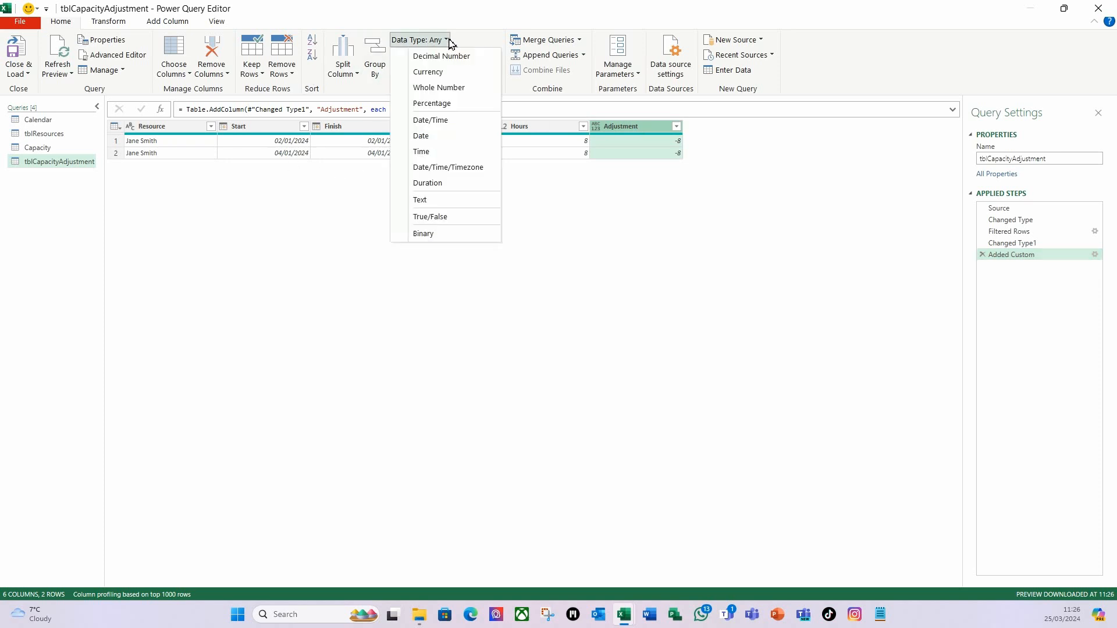
pyautogui.click(452, 55)
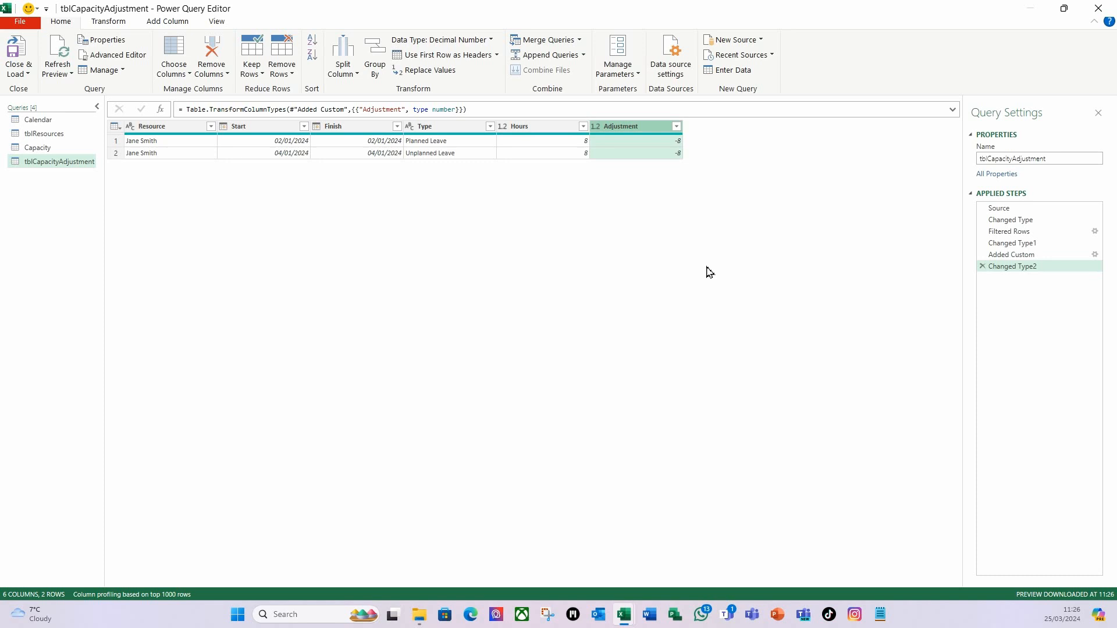
# Step: Remove the Hours column from tblCapacityAdjustment
pyautogui.click(545, 128)
pyautogui.rightClick(545, 128)
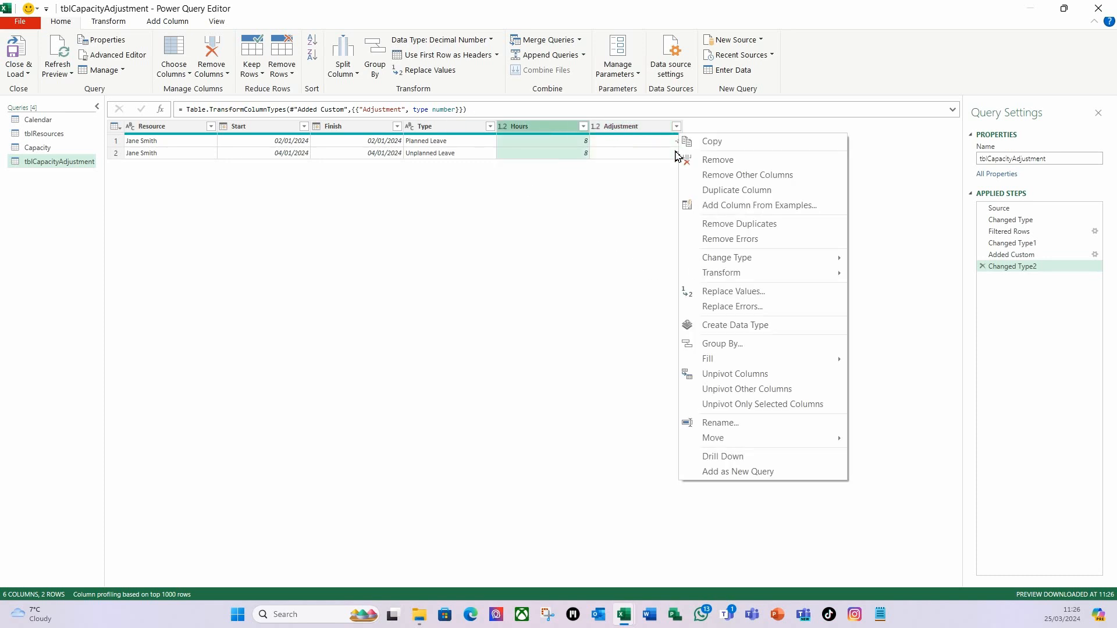
pyautogui.click(718, 167)
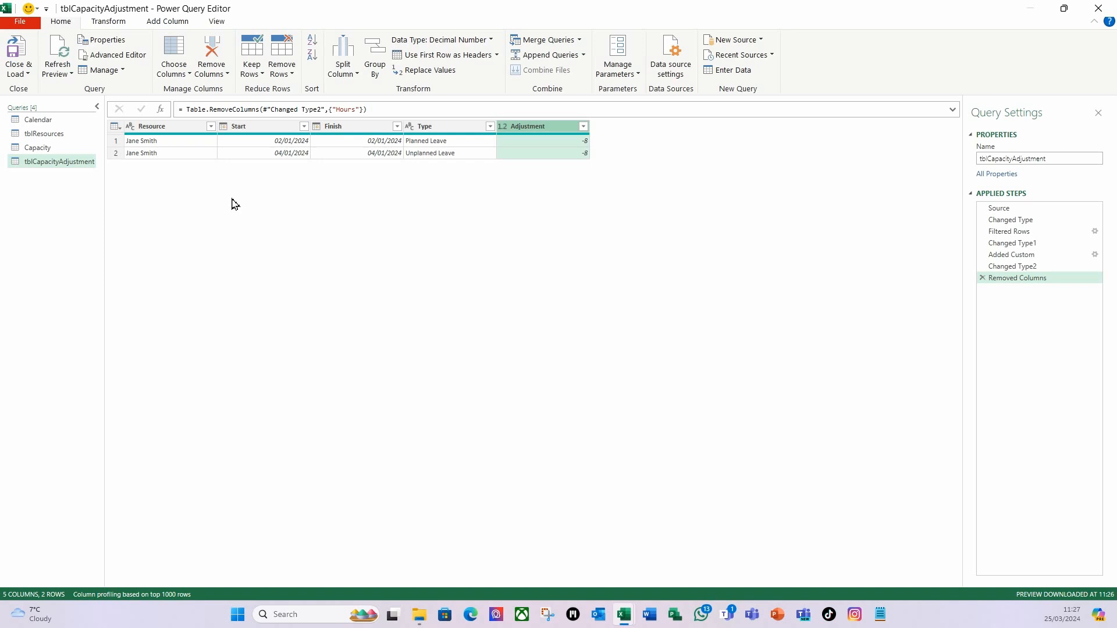
# Step: Start a custom column named Date and begin its list formula with {Number.From([Start])
pyautogui.click(167, 25)
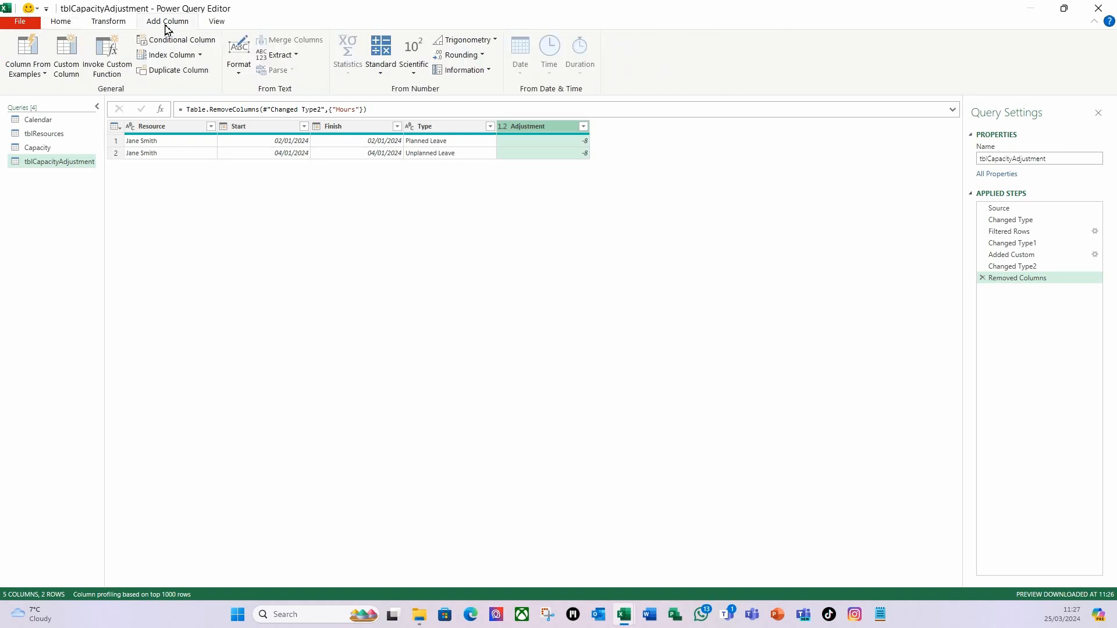
pyautogui.click(69, 73)
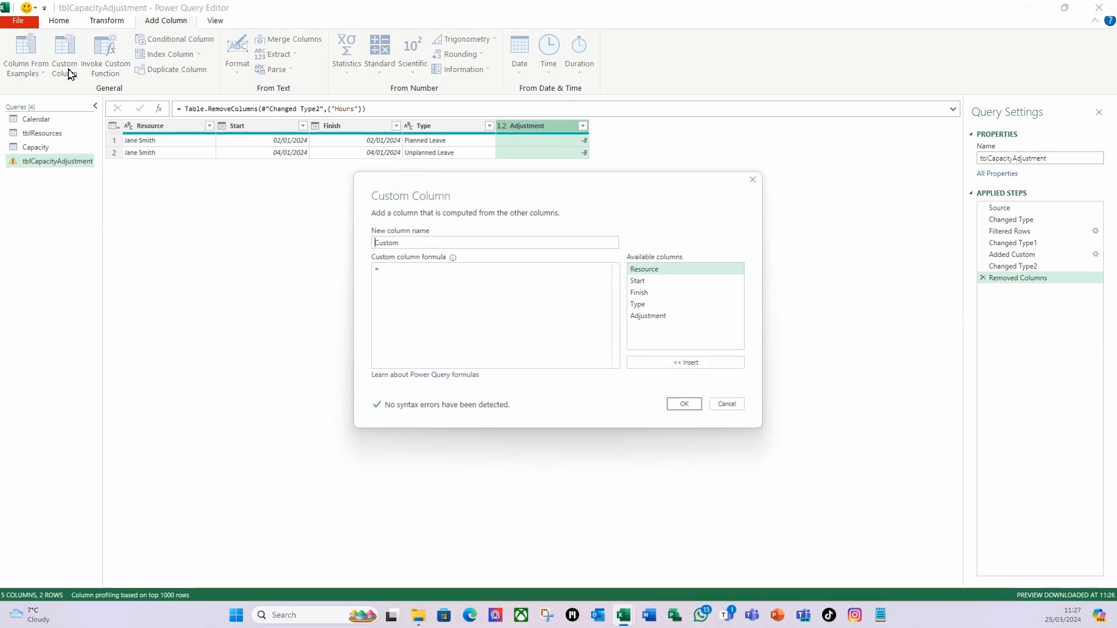
pyautogui.doubleClick(388, 244)
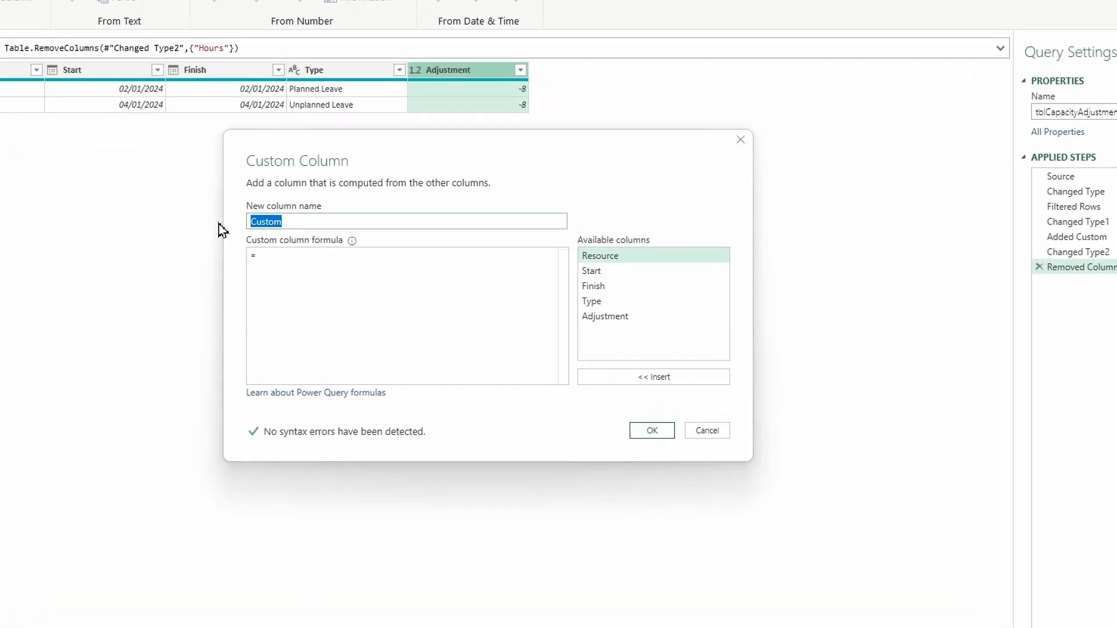
pyautogui.write('Date')
pyautogui.press('Tab')
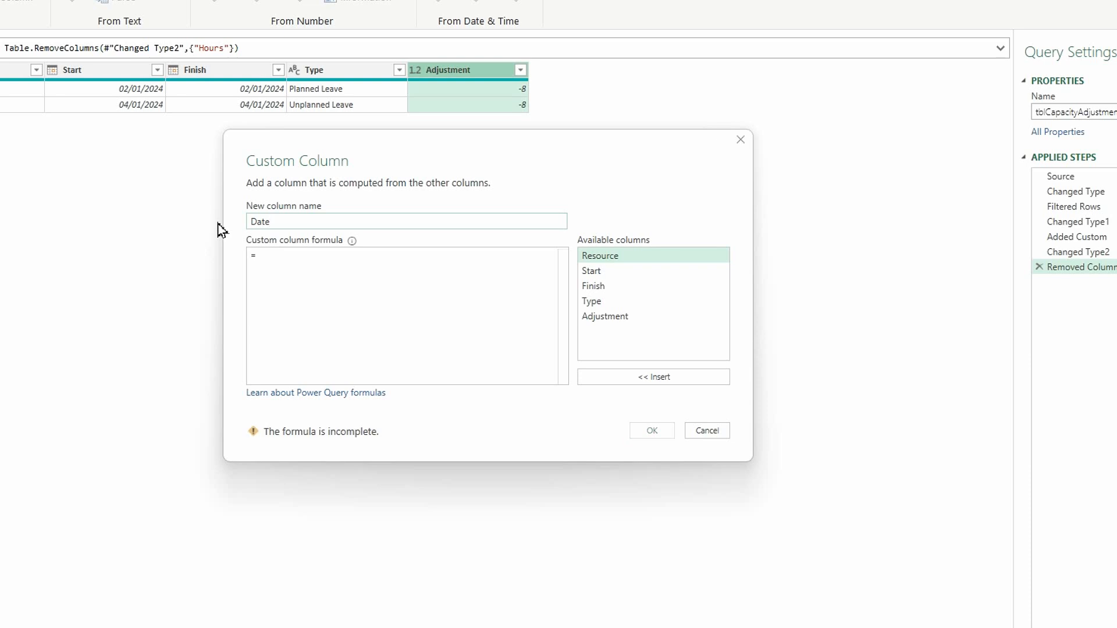
pyautogui.click(268, 257)
pyautogui.write('{')
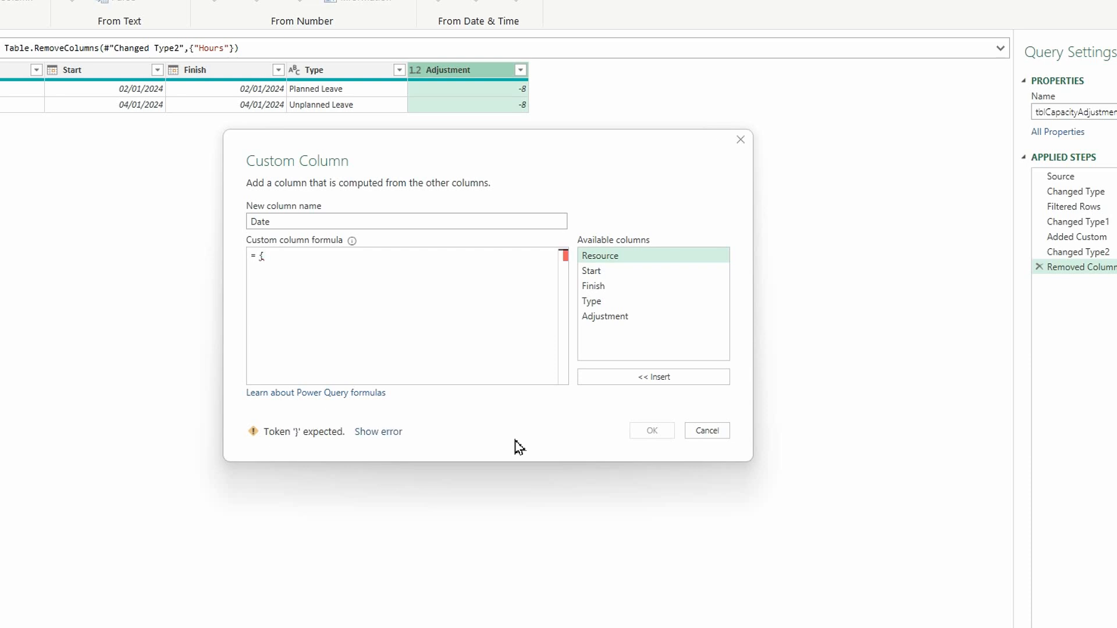
pyautogui.write('N')
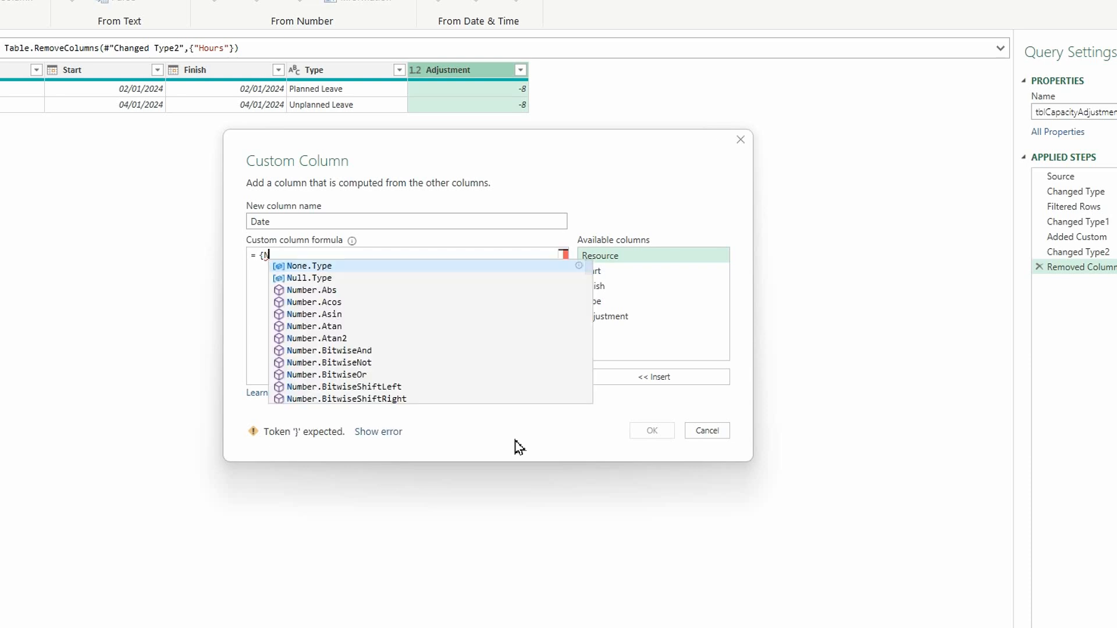
pyautogui.scroll(-3, 333, 349)
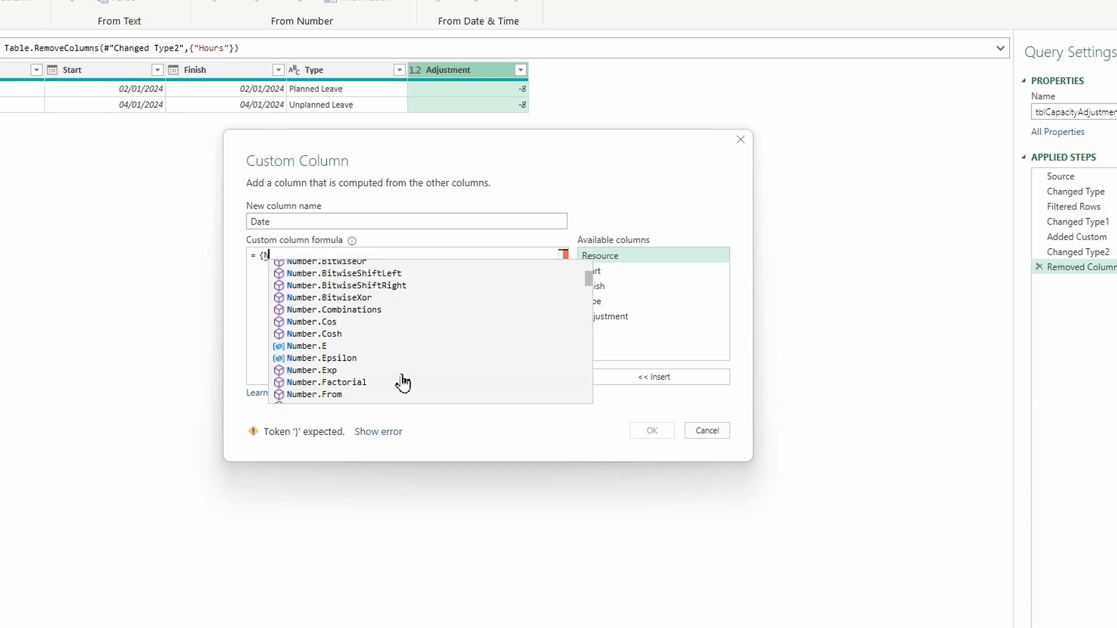
pyautogui.click(307, 394)
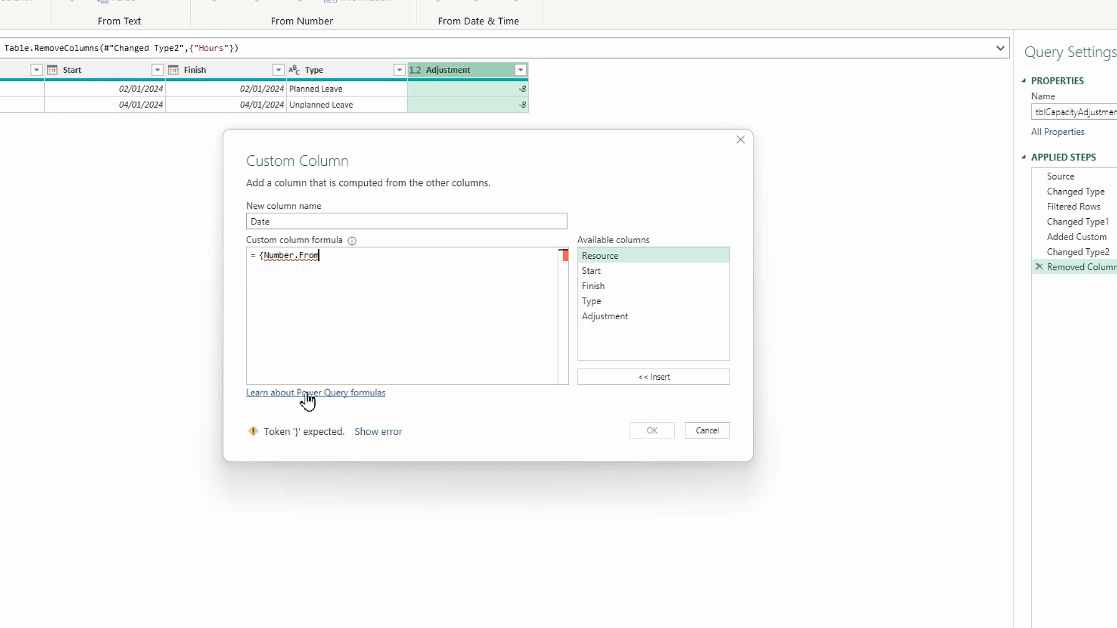
pyautogui.write('(')
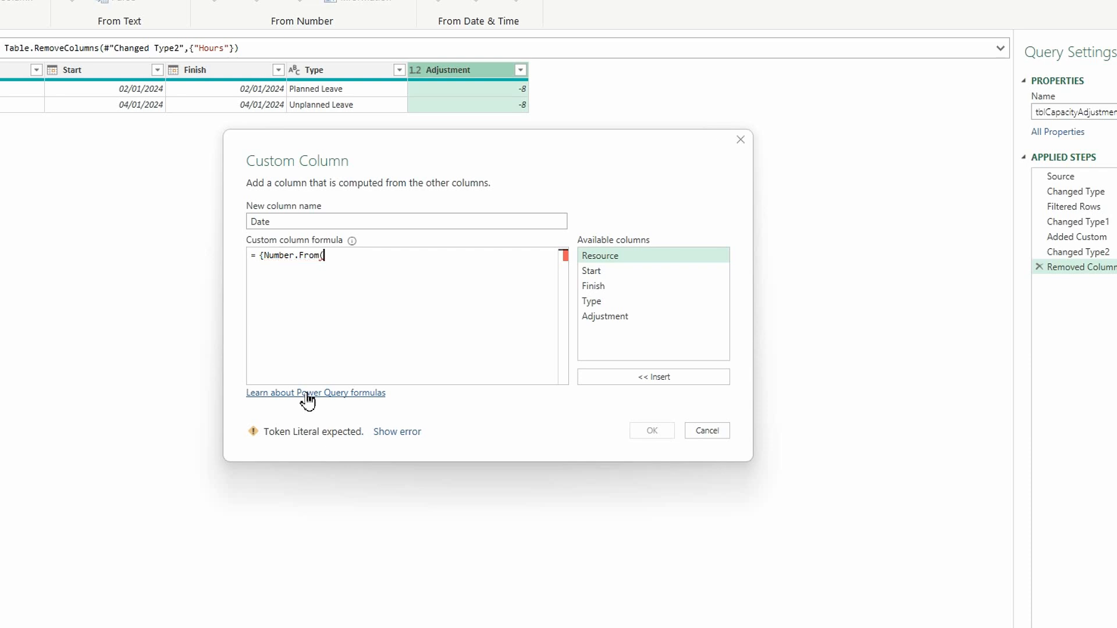
pyautogui.doubleClick(601, 274)
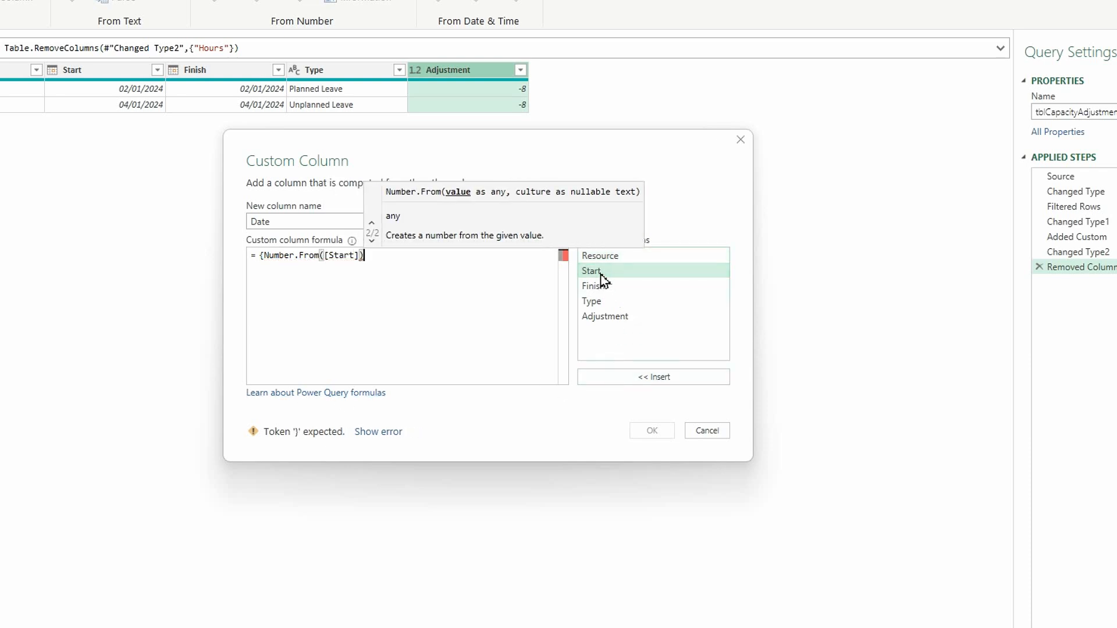
# Step: Complete the Date formula as {Number.From([Start])..Number.From([Finish])} and add the column
pyautogui.write(')..')
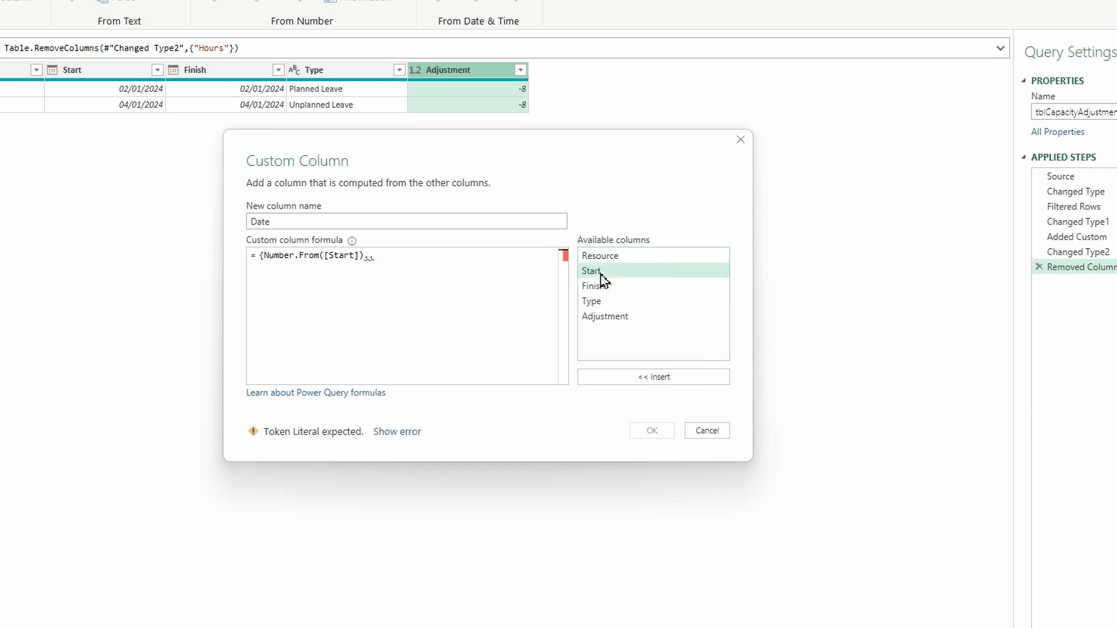
pyautogui.write('n')
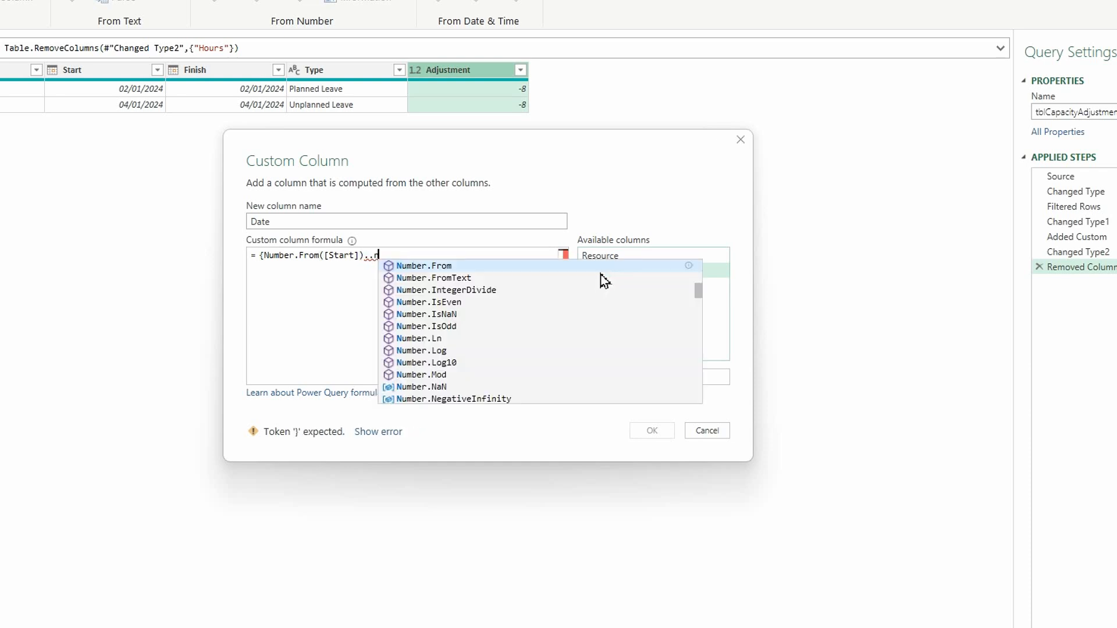
pyautogui.click(402, 267)
pyautogui.write('(')
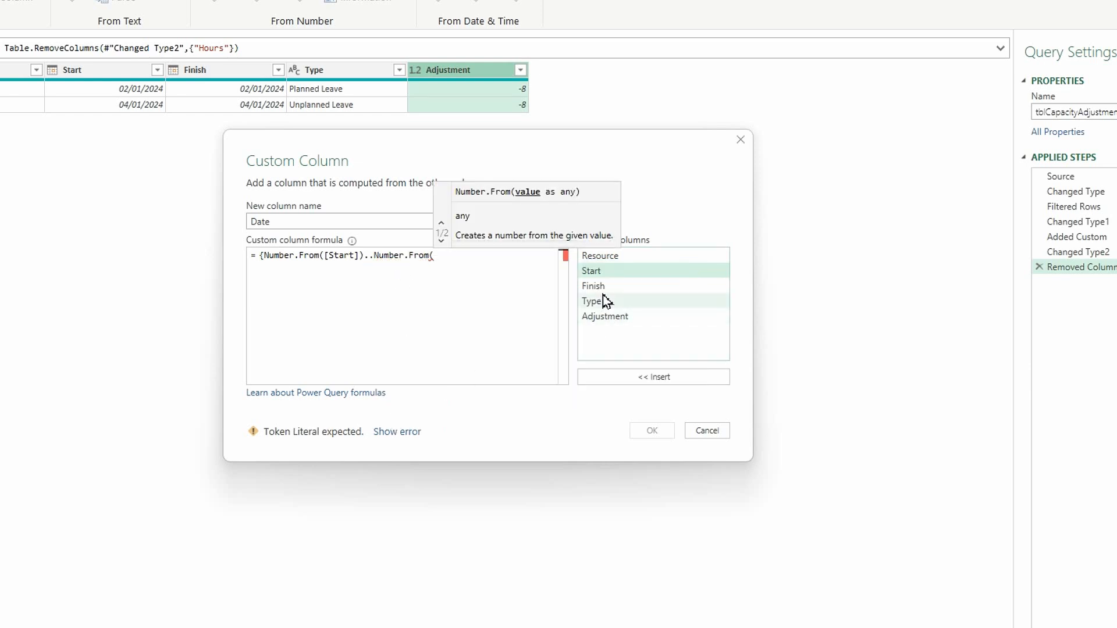
pyautogui.doubleClick(605, 291)
pyautogui.write(')')
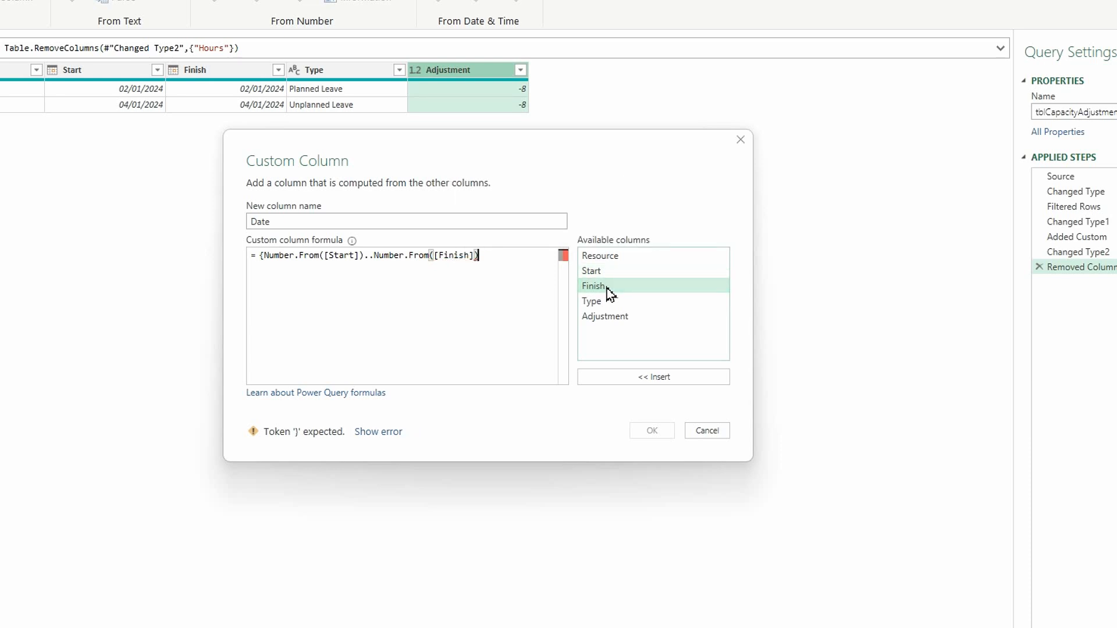
pyautogui.write('}')
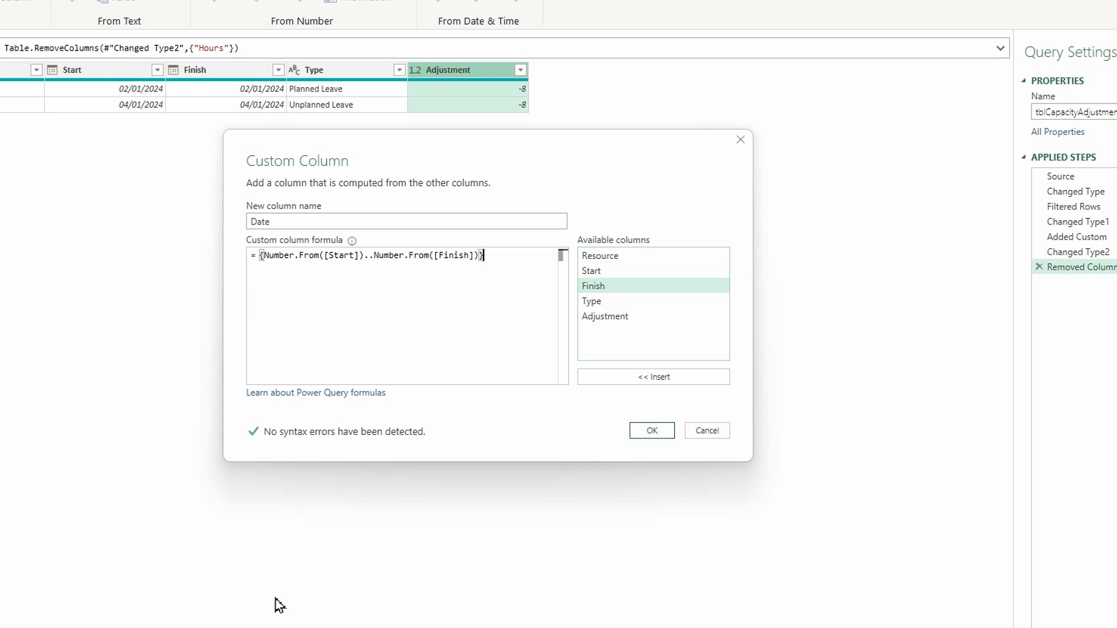
pyautogui.click(637, 430)
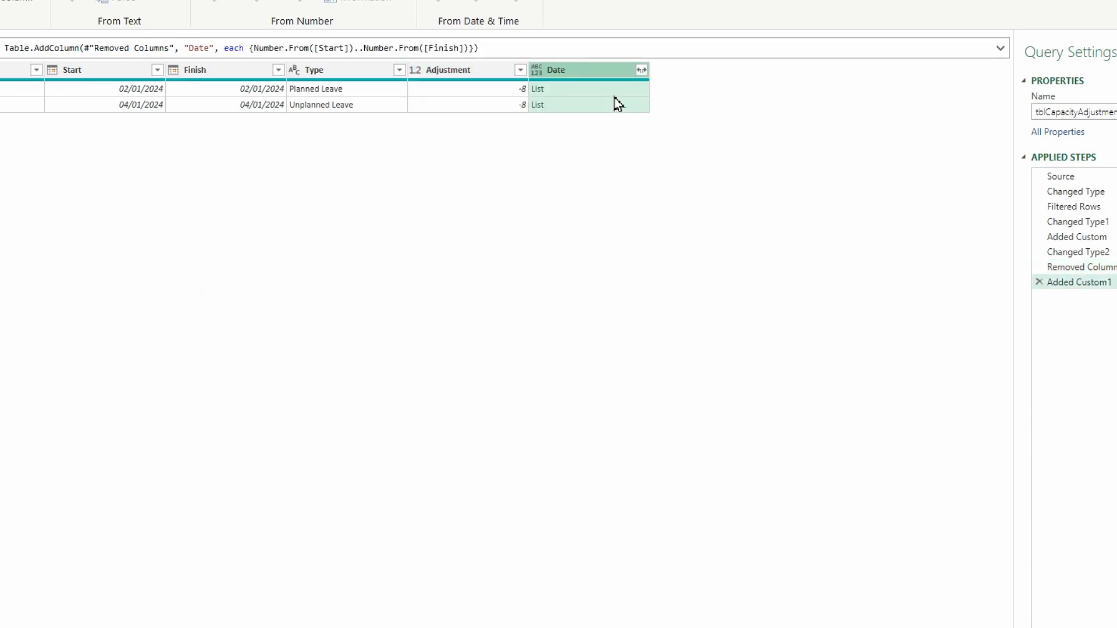
# Step: Expand the Date column's lists to new rows and set the column's data type to Date
pyautogui.click(642, 70)
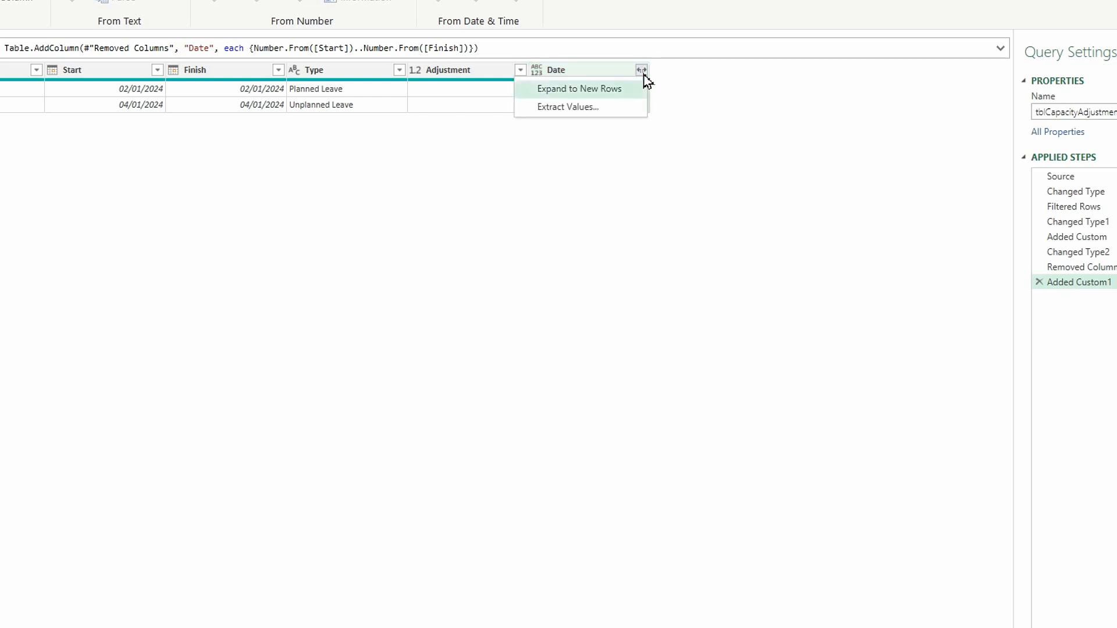
pyautogui.click(594, 93)
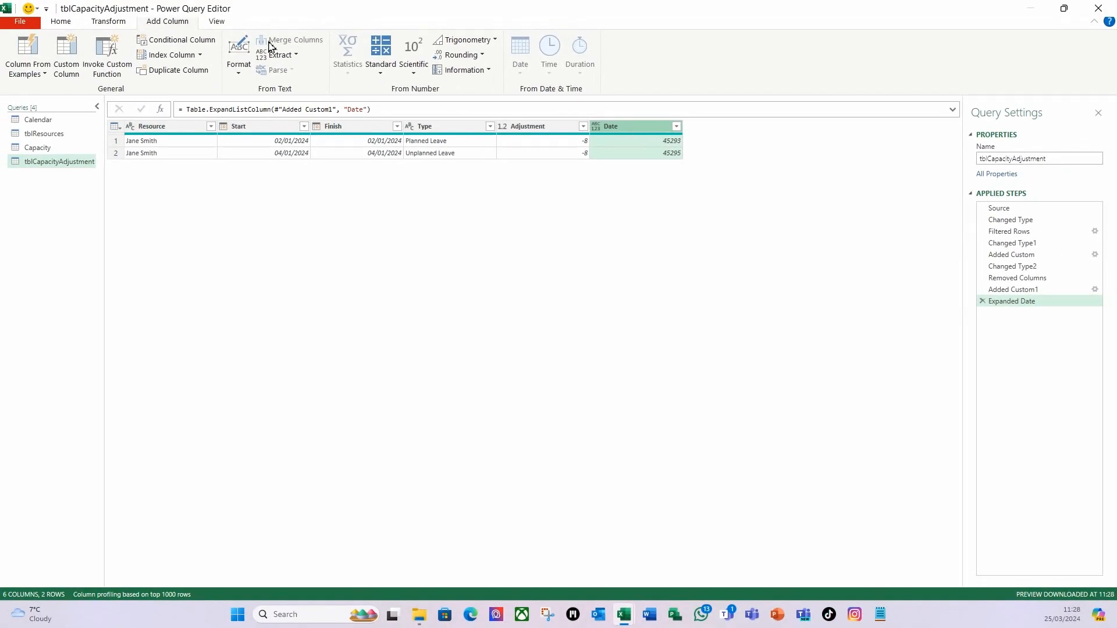
pyautogui.click(57, 21)
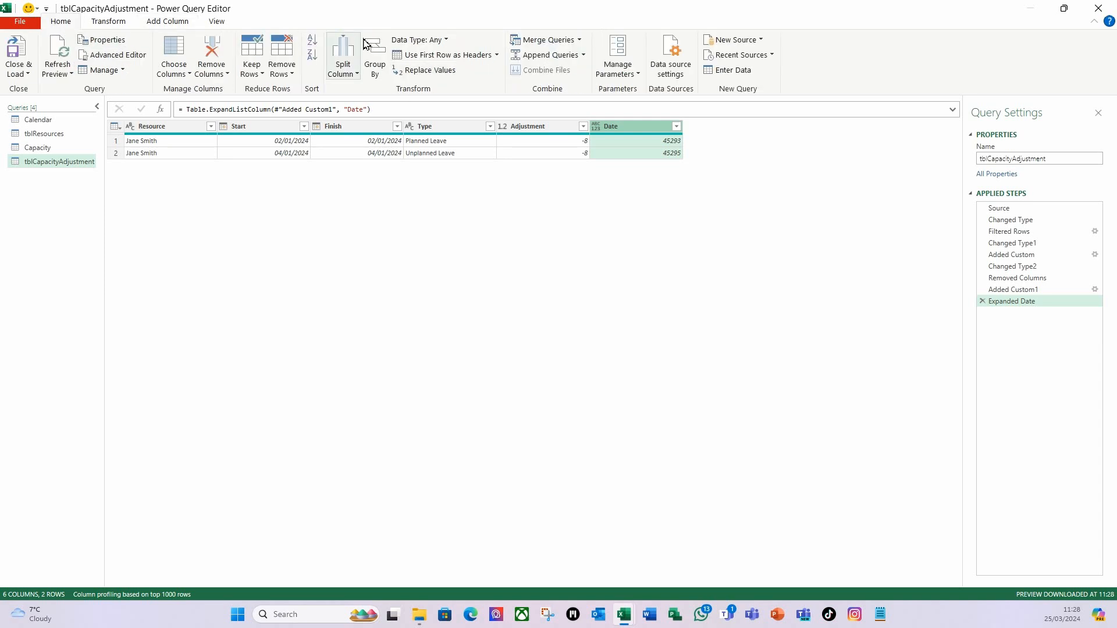
pyautogui.click(446, 41)
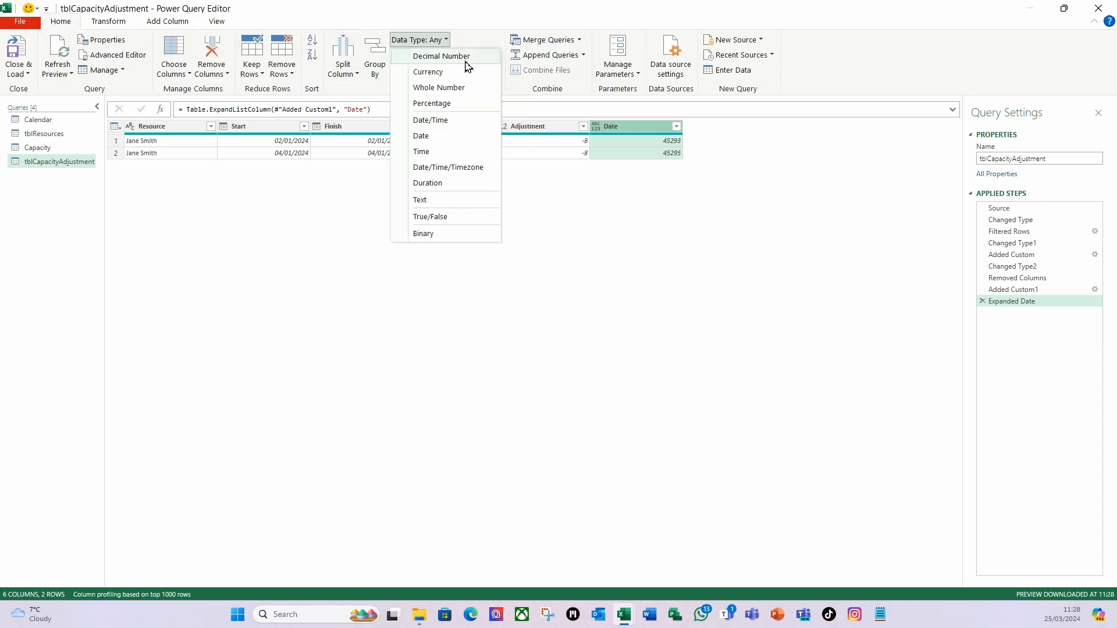
pyautogui.click(429, 140)
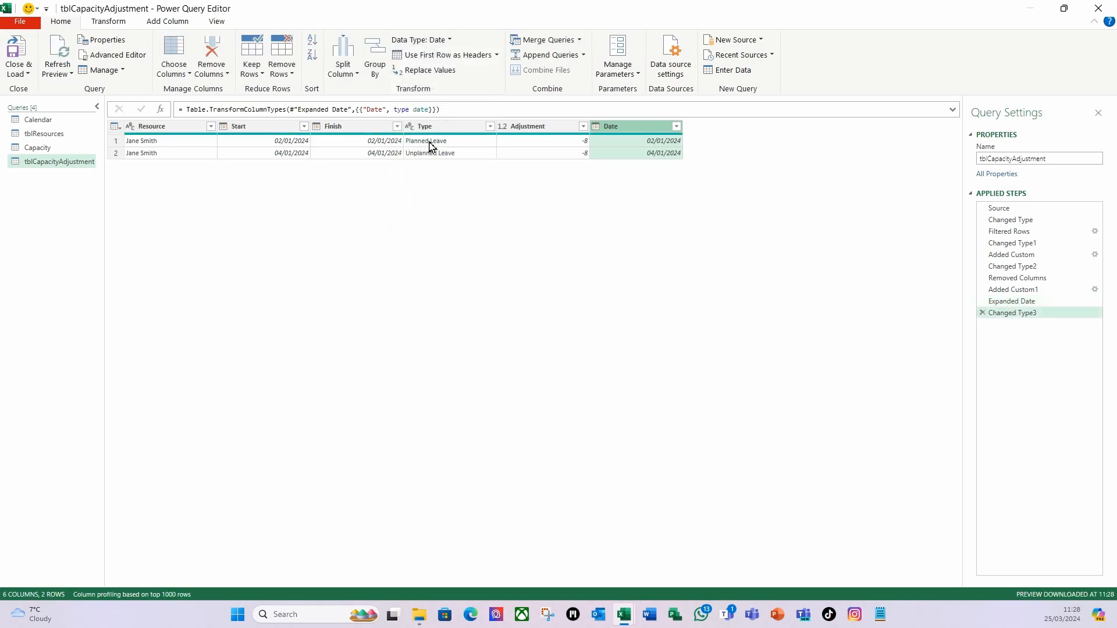
# Step: Remove the Start and Finish columns and move the Date column directly after Resource
pyautogui.click(276, 128)
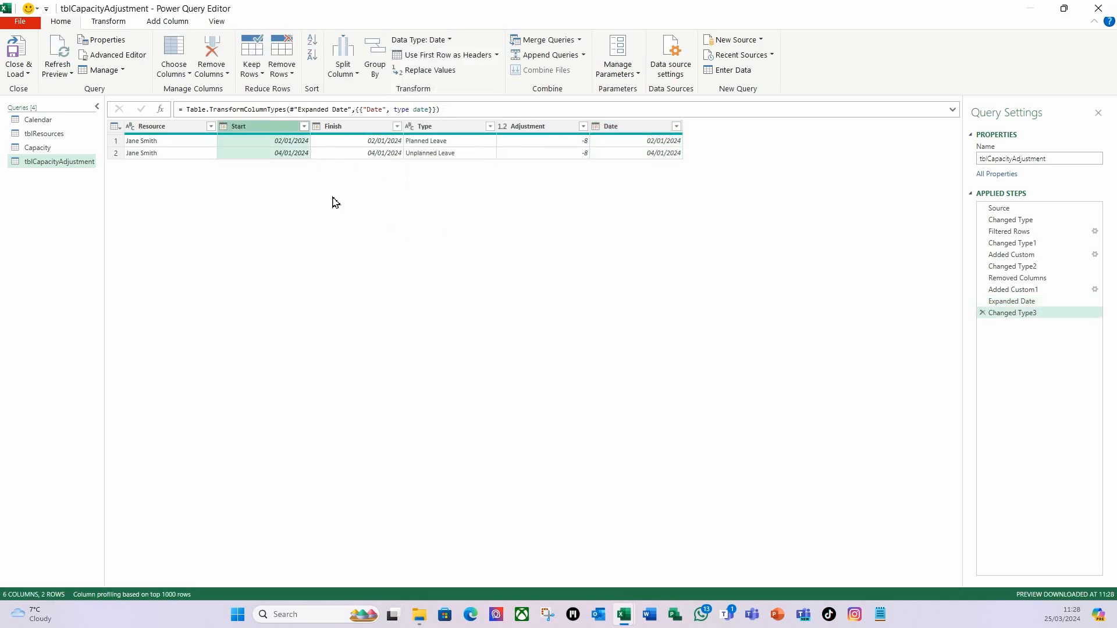
pyautogui.keyDown('ctrl'); pyautogui.click(361, 136); pyautogui.keyUp('ctrl')
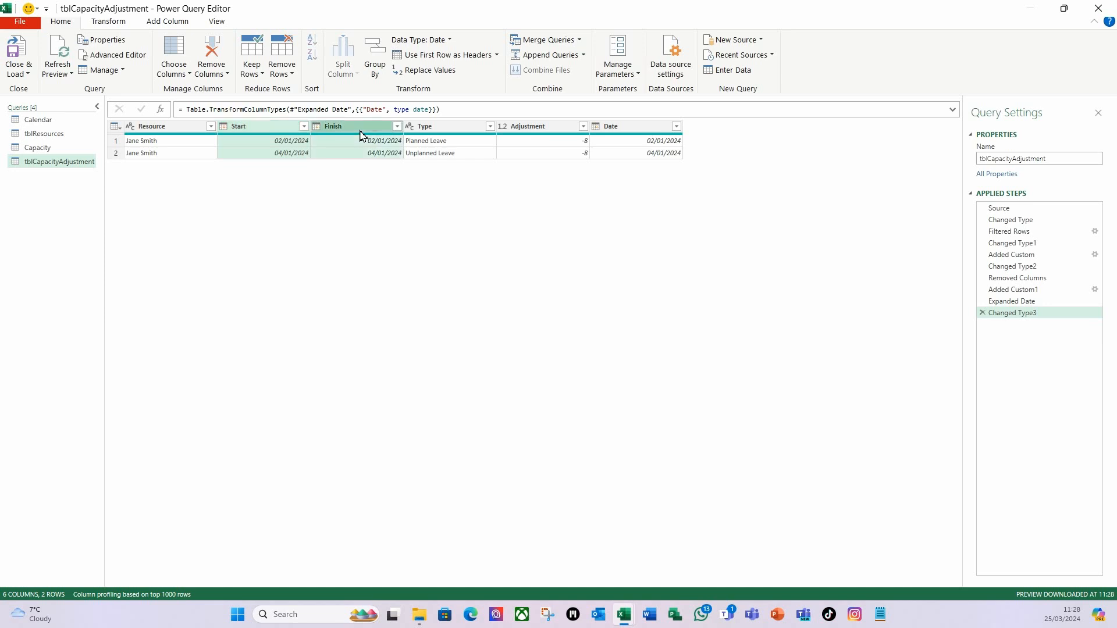
pyautogui.rightClick(360, 136)
pyautogui.click(479, 169)
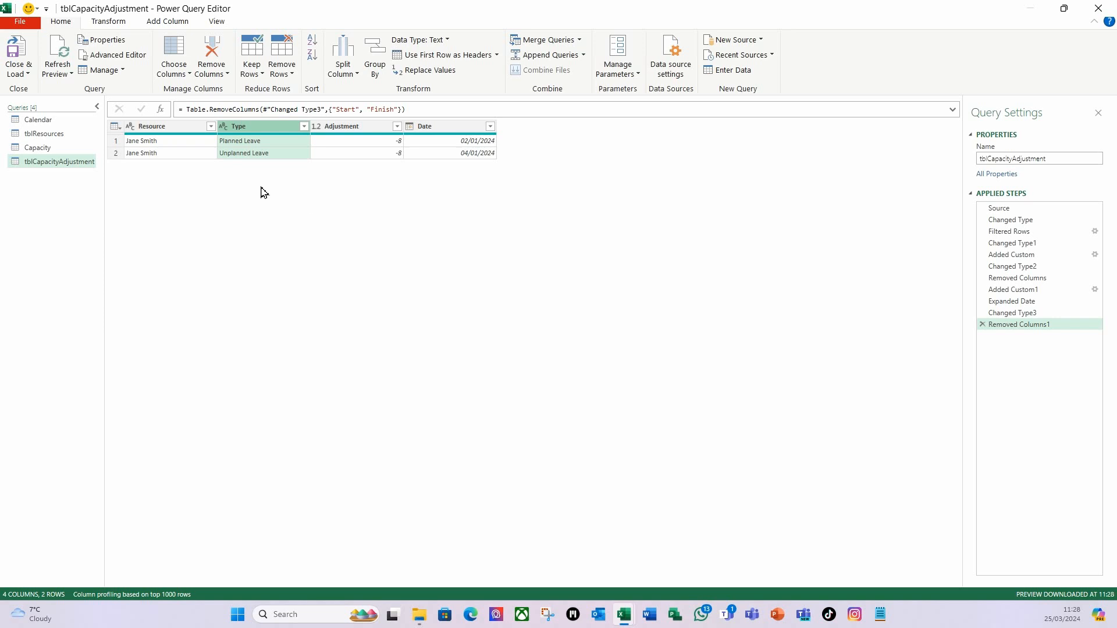
pyautogui.moveTo(429, 127); pyautogui.dragTo(289, 137)
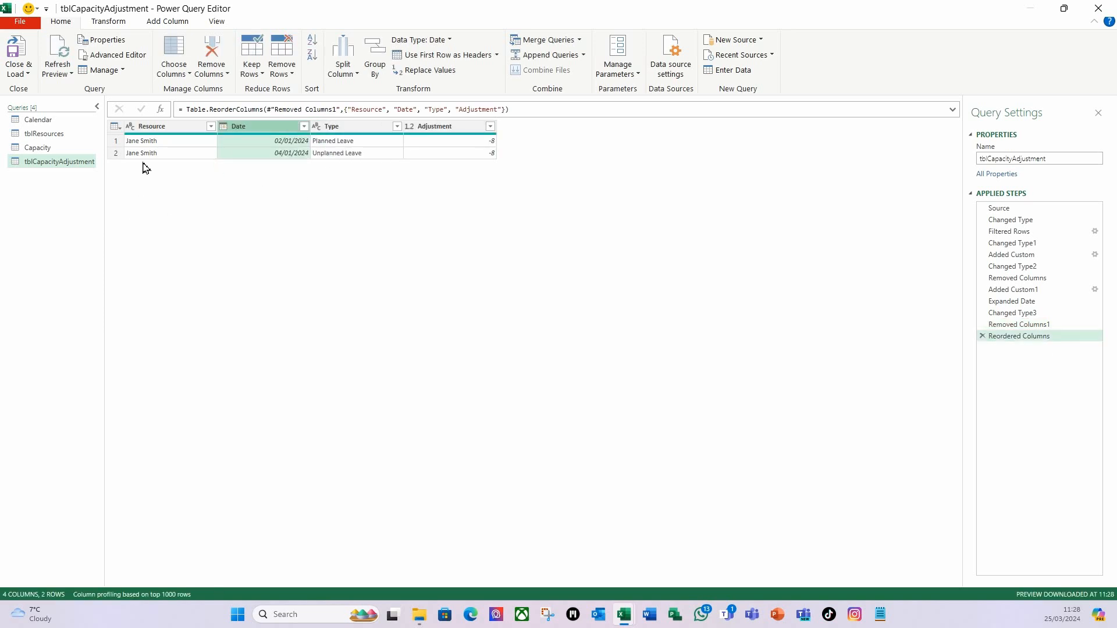
# Step: Add a merged column named Capacity_Index that combines Resource and Date with a custom "-" separator
pyautogui.click(161, 129)
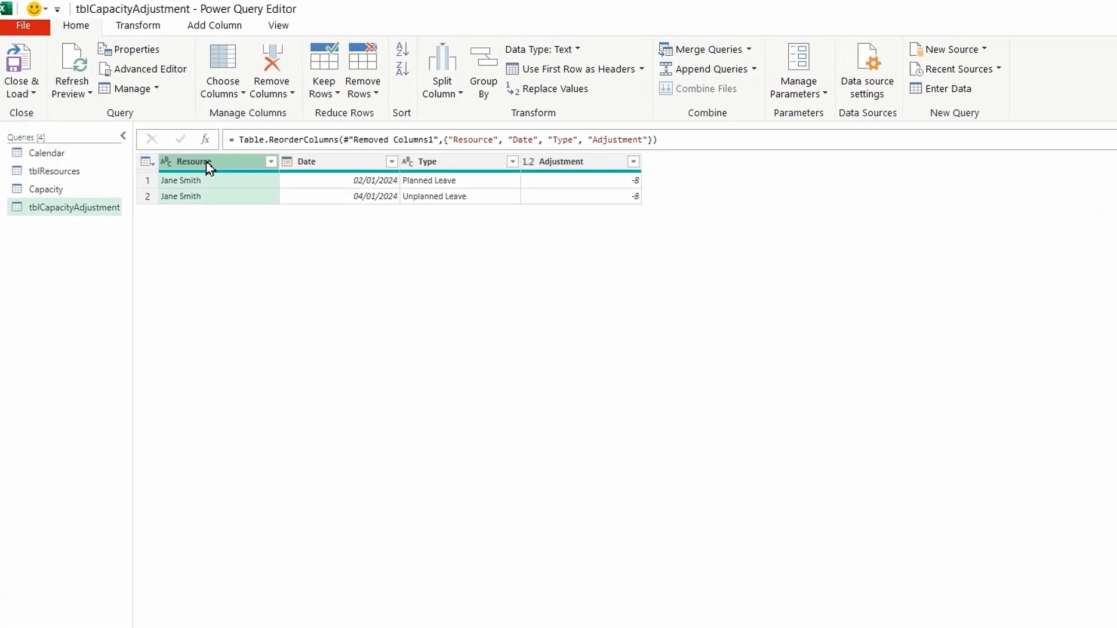
pyautogui.keyDown('ctrl'); pyautogui.click(306, 164); pyautogui.keyUp('ctrl')
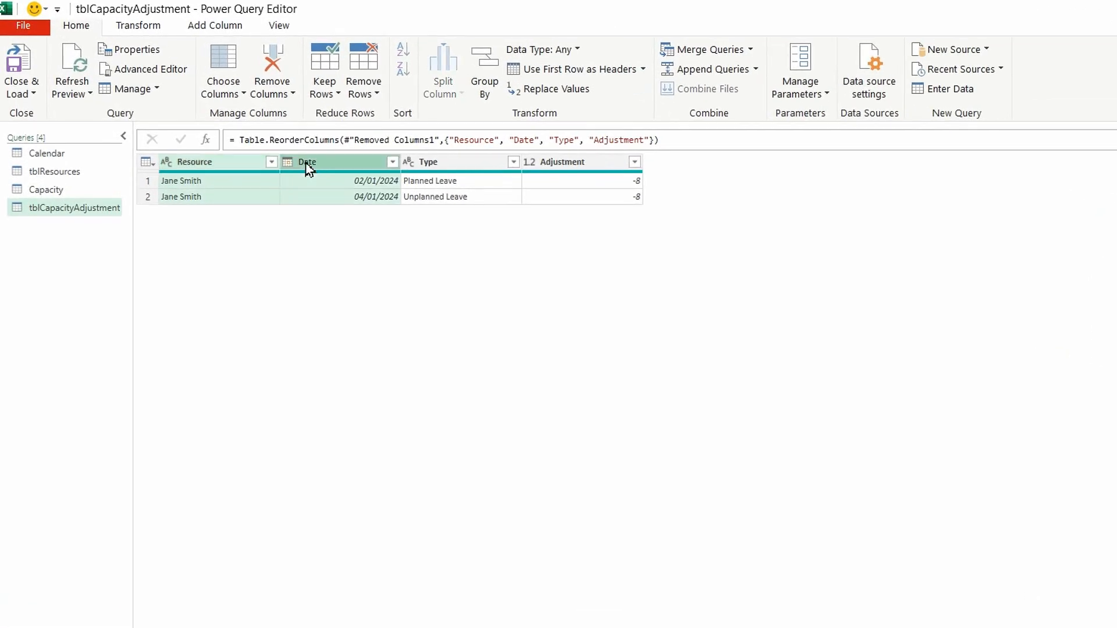
pyautogui.click(205, 29)
pyautogui.click(362, 51)
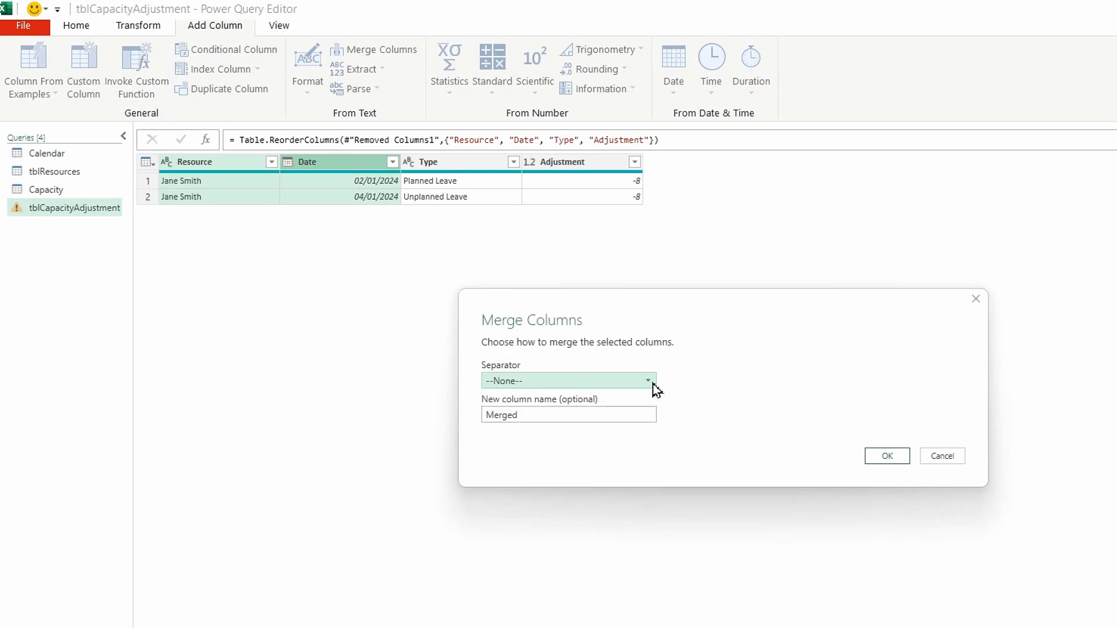
pyautogui.click(654, 389)
pyautogui.click(496, 502)
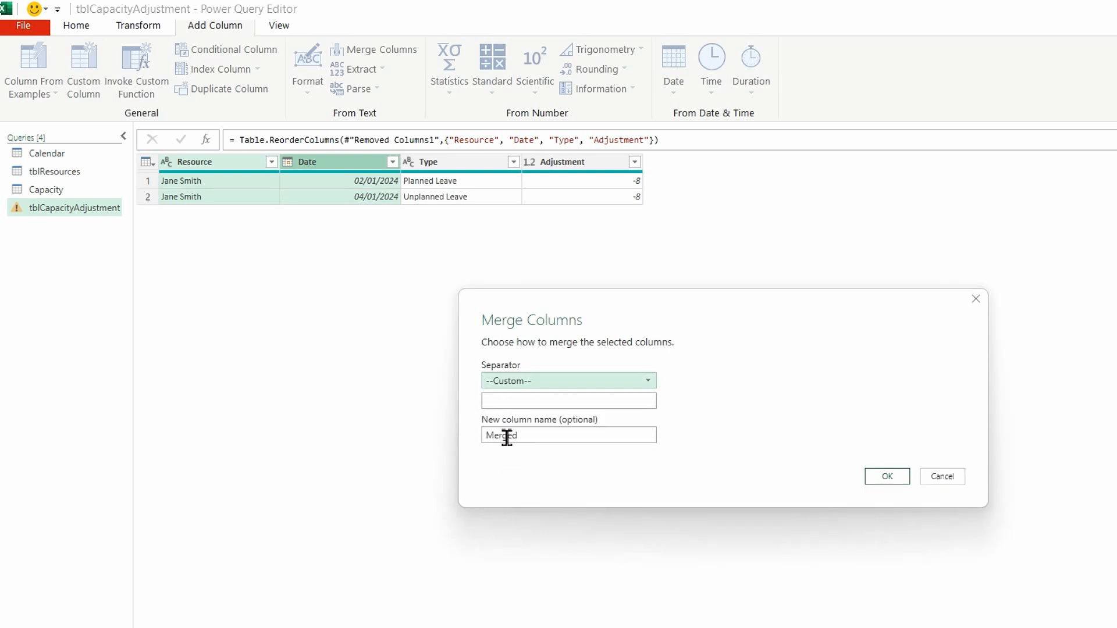
pyautogui.click(512, 401)
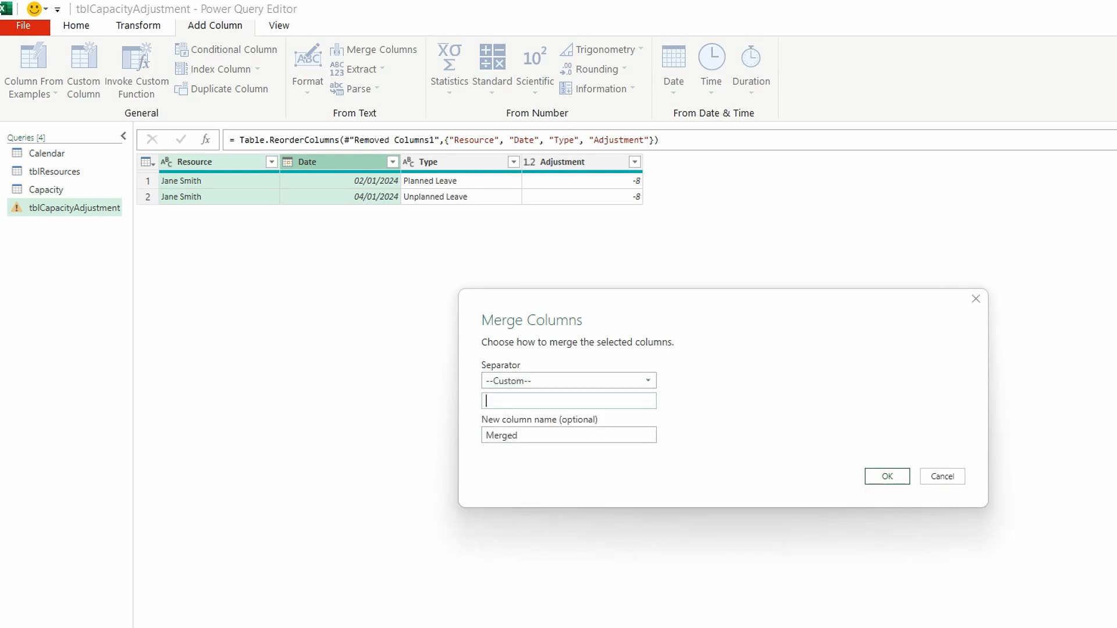
pyautogui.write('-')
pyautogui.click(533, 435)
pyautogui.doubleClick(484, 441)
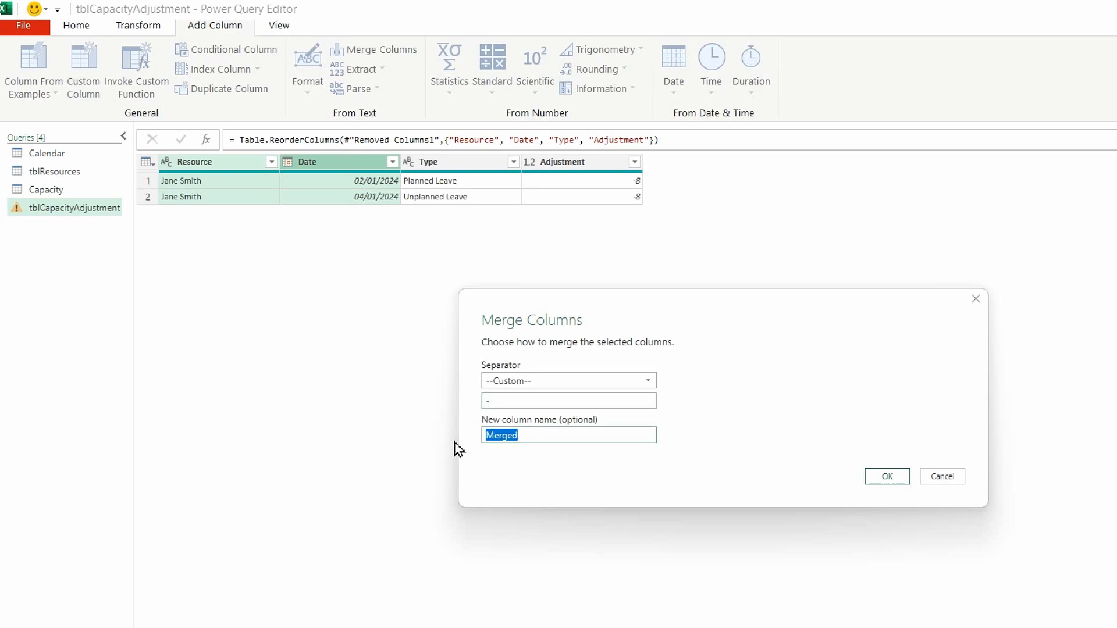
pyautogui.write('Capacity_Index')
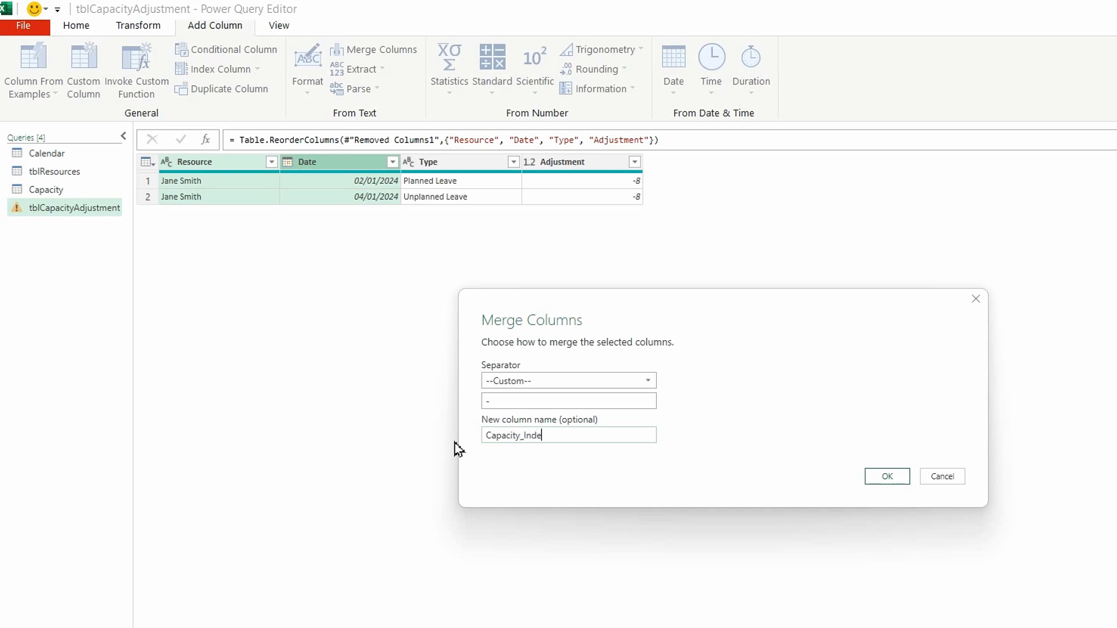
pyautogui.click(899, 477)
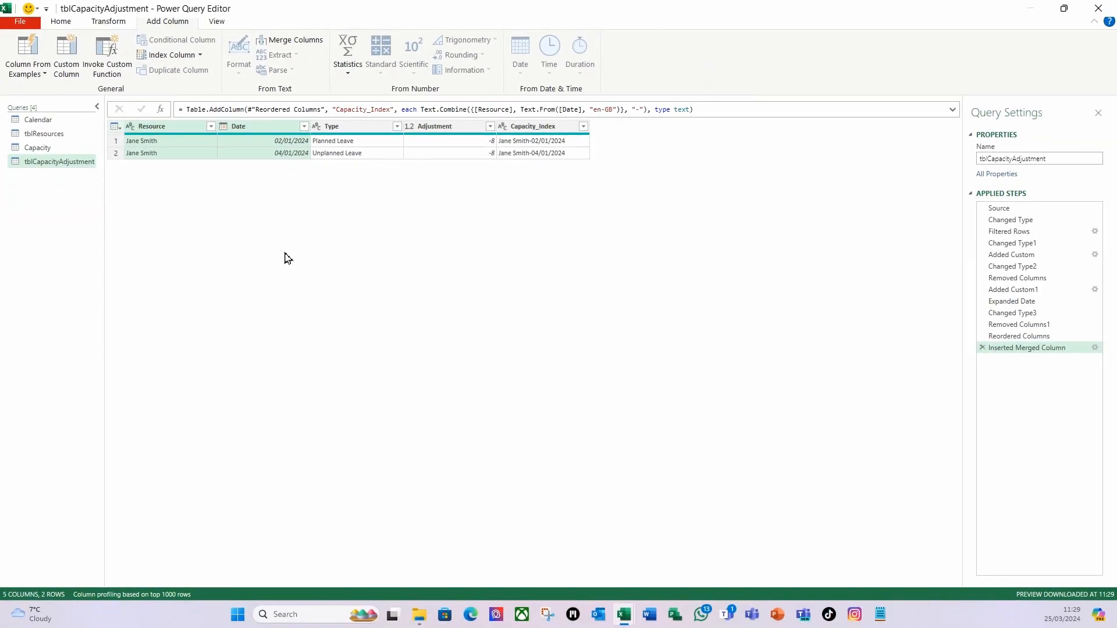
# Step: Close the query editor and load tblCapacityAdjustment as a connection only, adding it to the data model
pyautogui.click(60, 24)
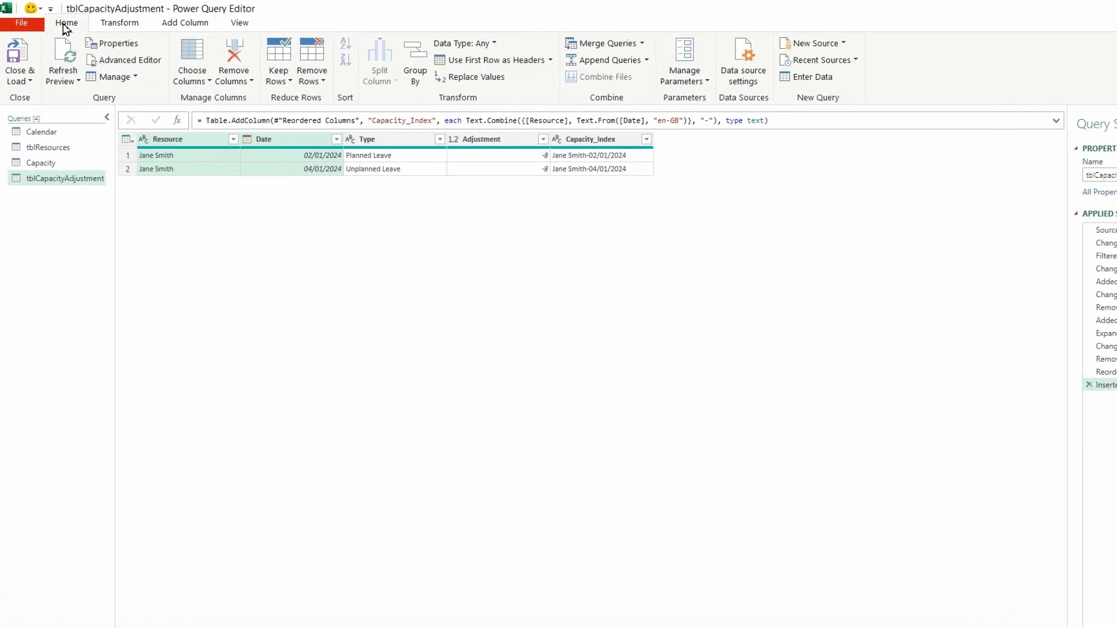
pyautogui.click(35, 94)
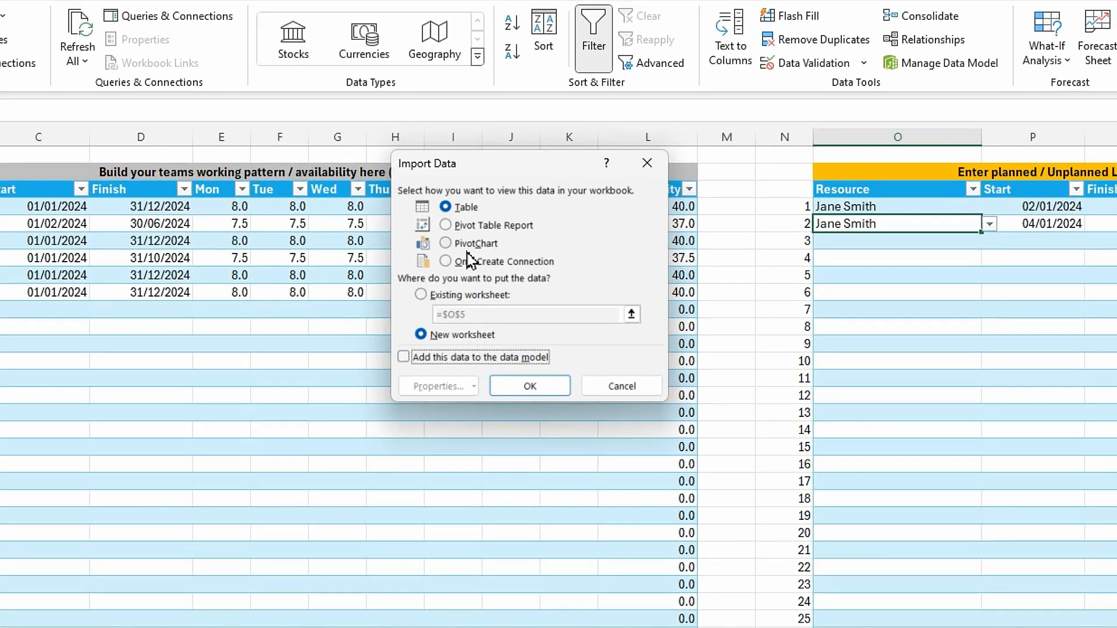
pyautogui.click(472, 261)
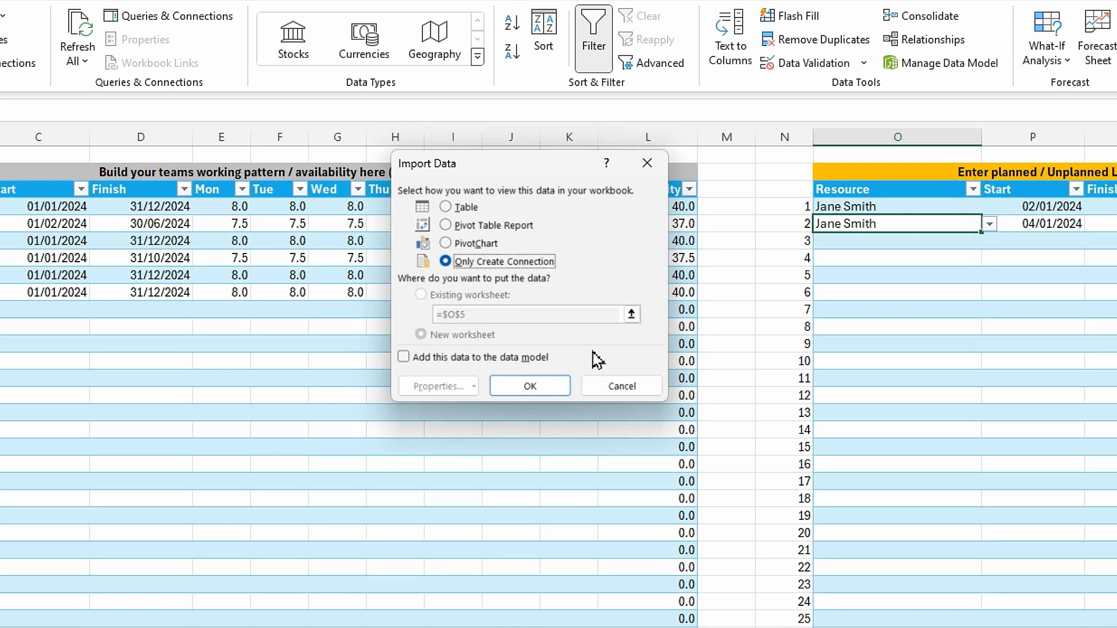
pyautogui.click(407, 356)
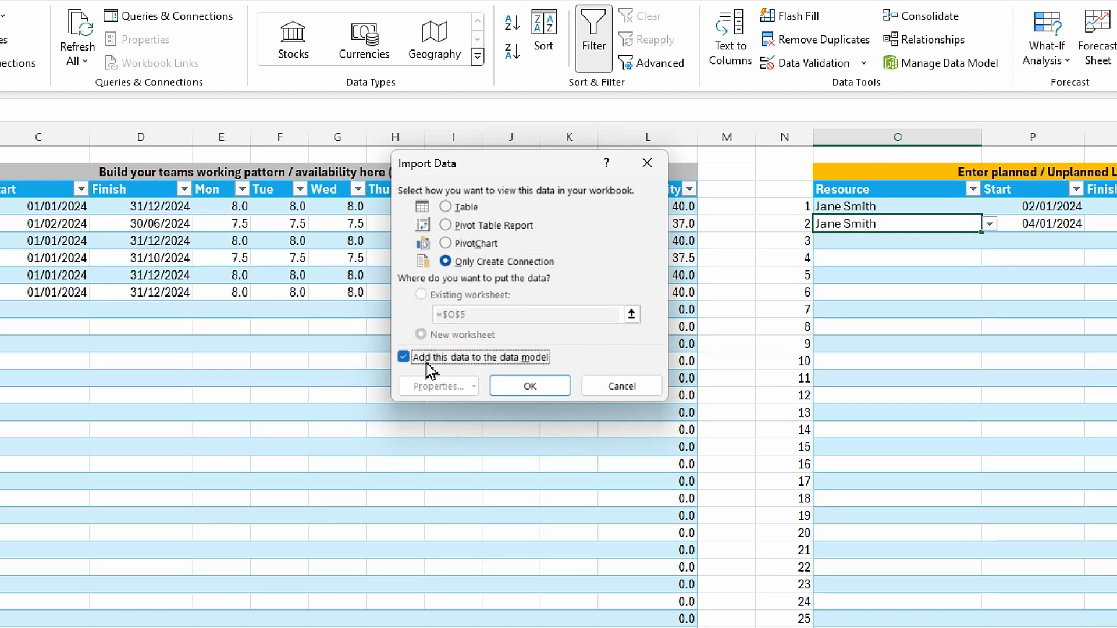
pyautogui.click(528, 389)
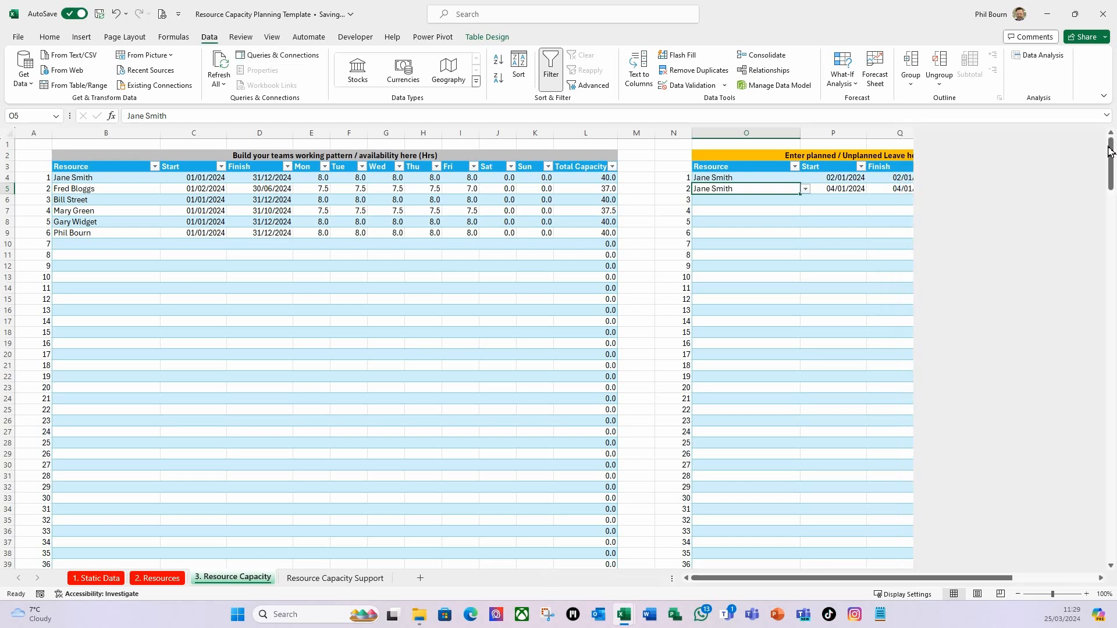
pyautogui.click(1102, 143)
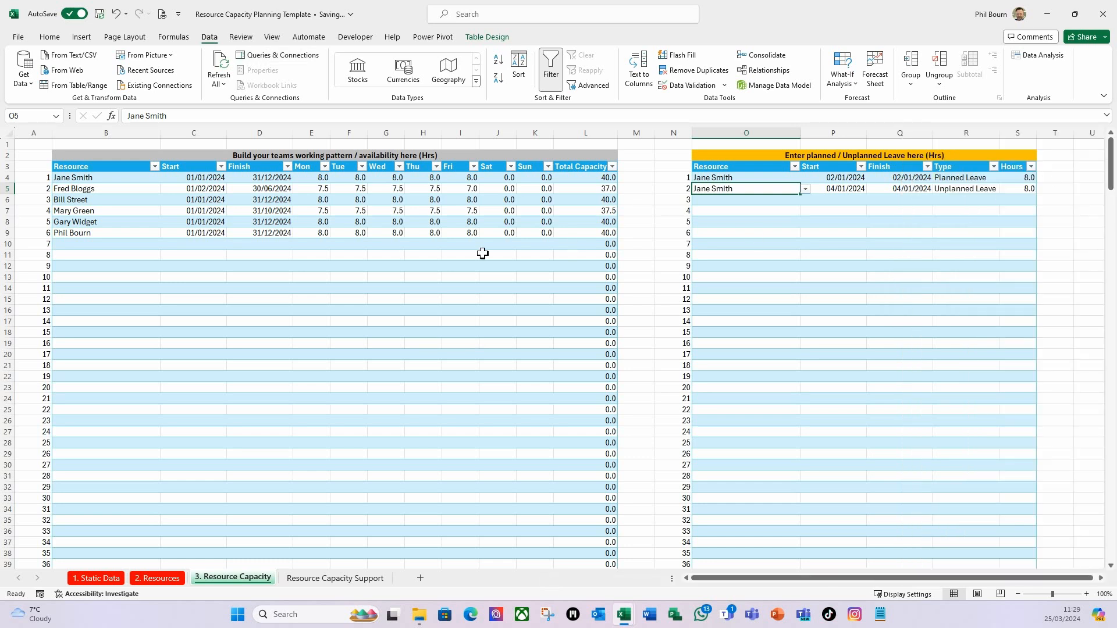
# Step: Review the tblResources, Capacity and tblCapacityAdjustment tables in the Power Pivot data model, then close its window
pyautogui.click(429, 39)
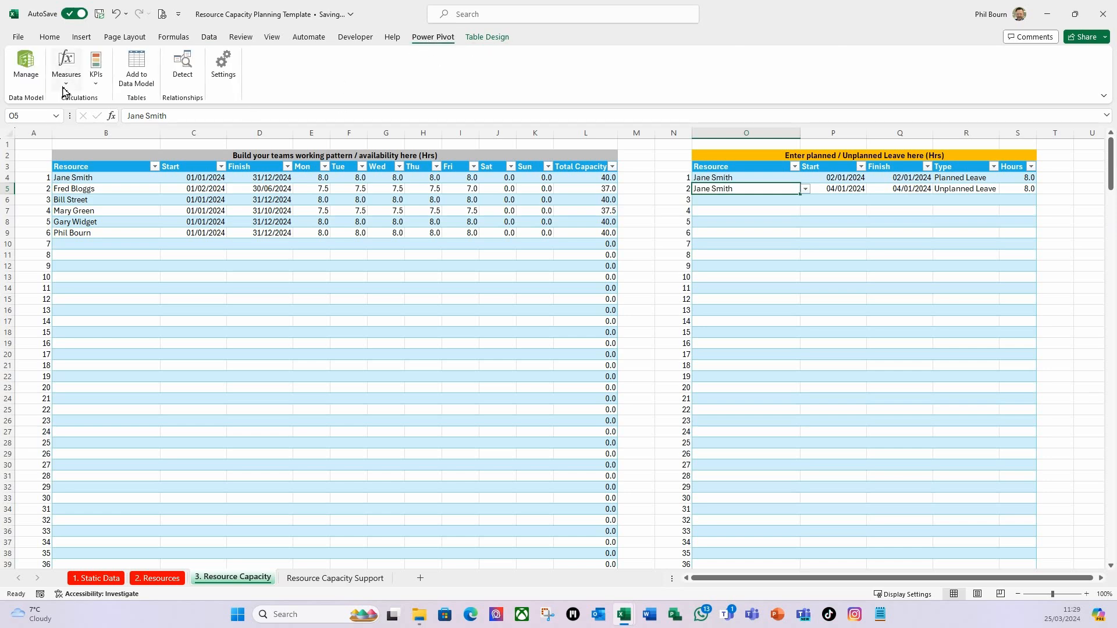
pyautogui.click(26, 64)
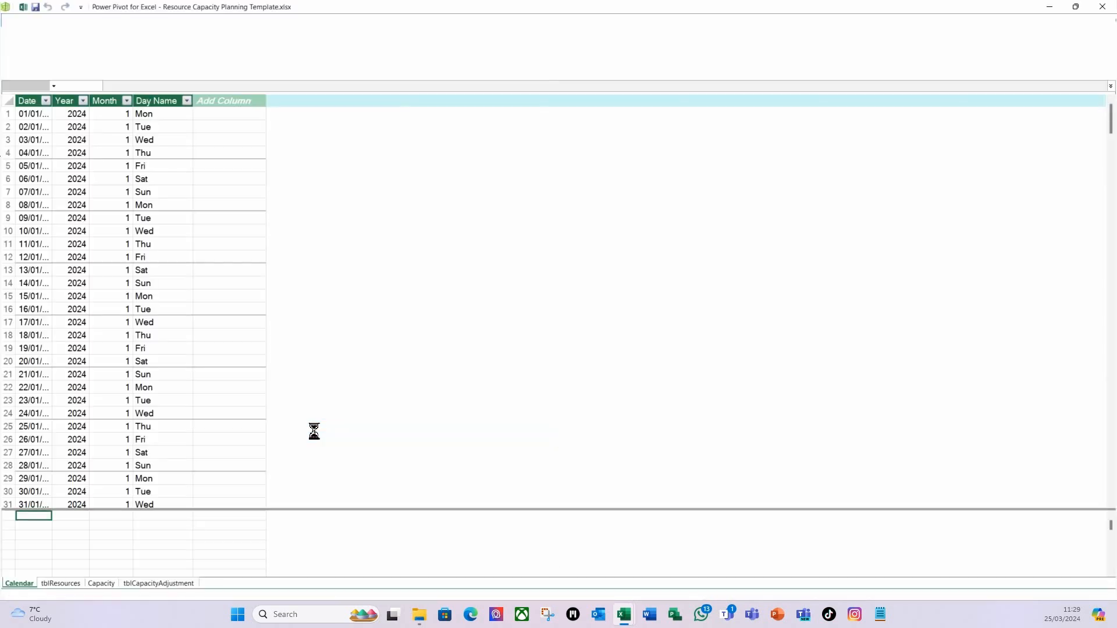
pyautogui.click(50, 584)
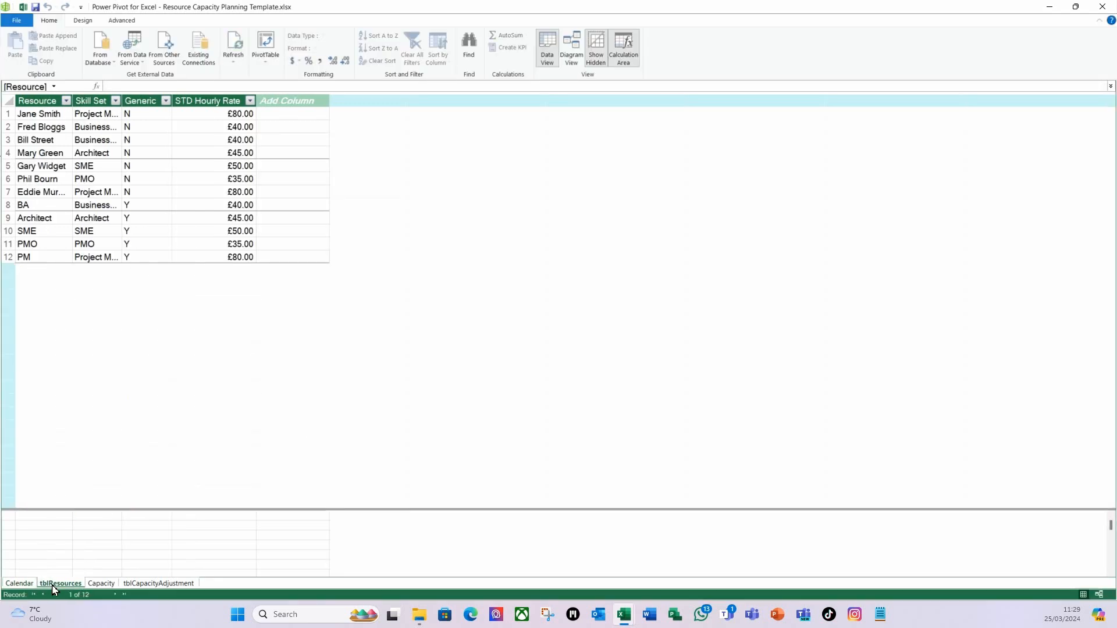
pyautogui.click(101, 584)
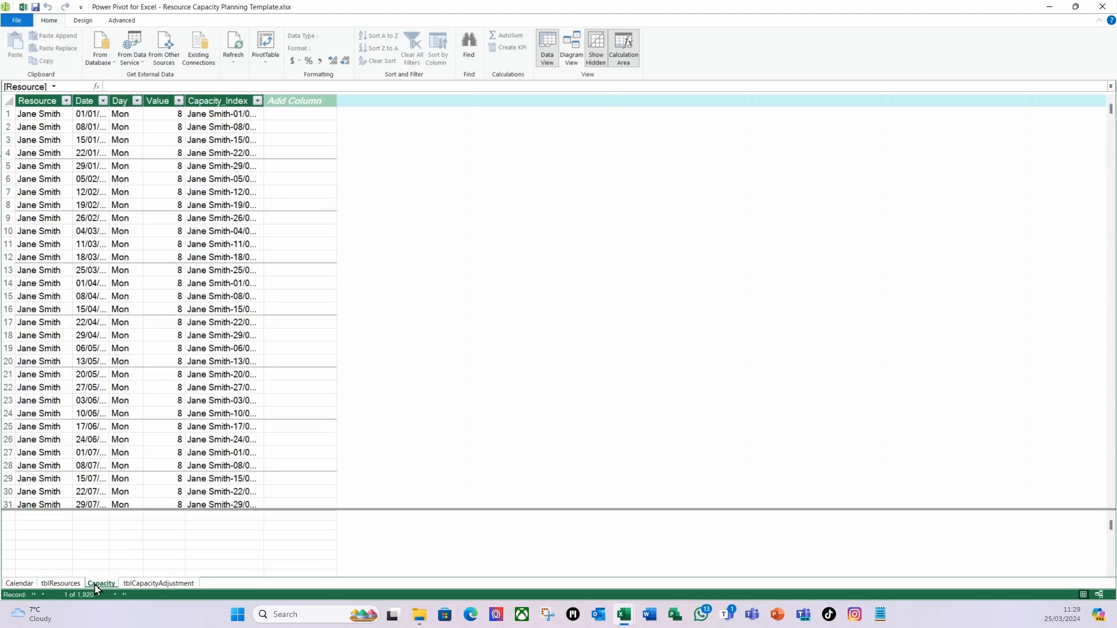
pyautogui.click(139, 585)
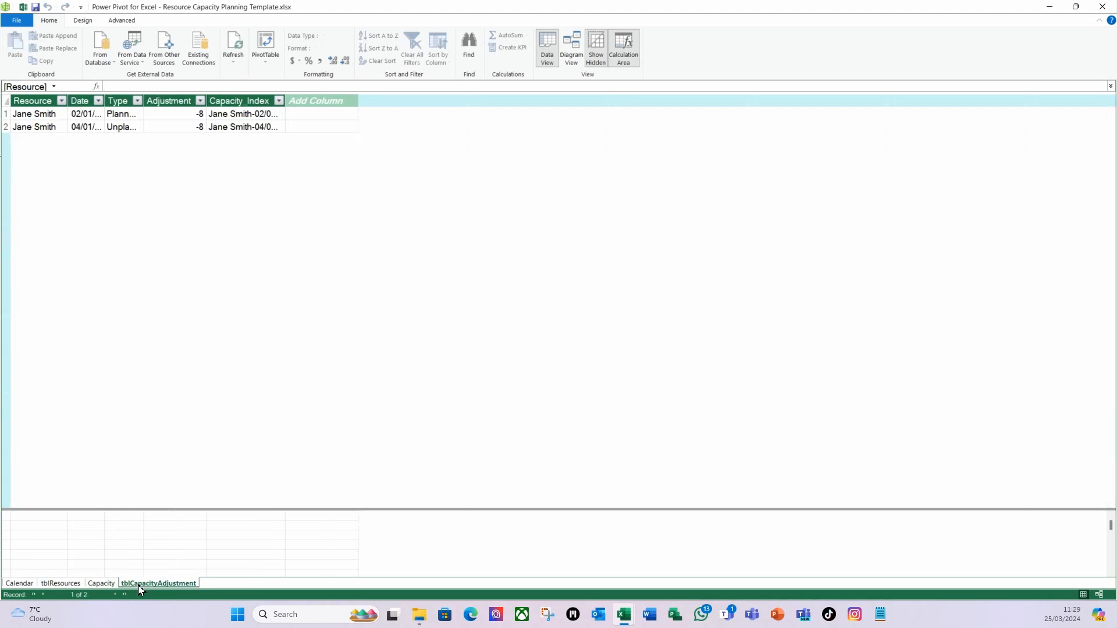
pyautogui.click(1102, 7)
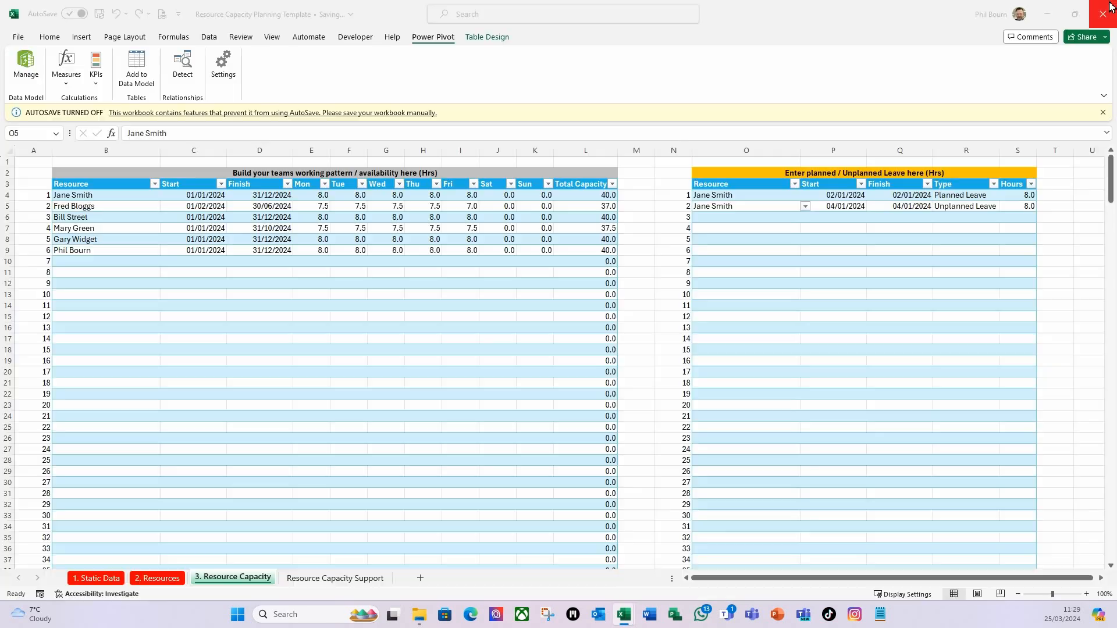